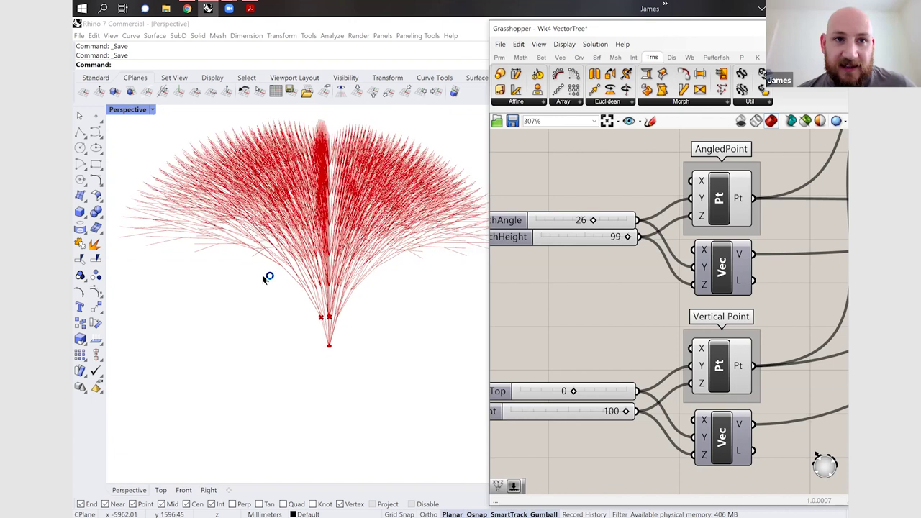
- Review the Wk4 VectorTree definition and its tree geometry, and switch to the Gen_PickAndChoose definition
scroll(331, 260, down, 3)
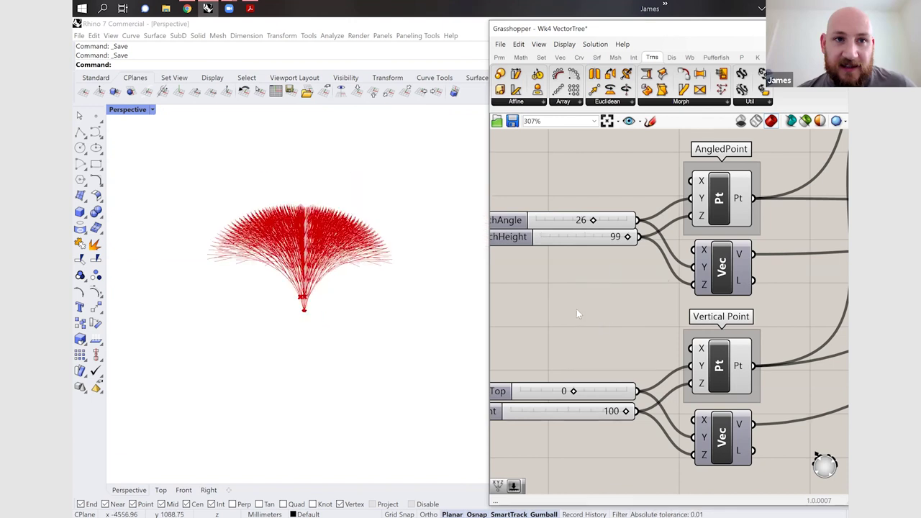
scroll(577, 313, down, 5)
scroll(577, 314, down, 5)
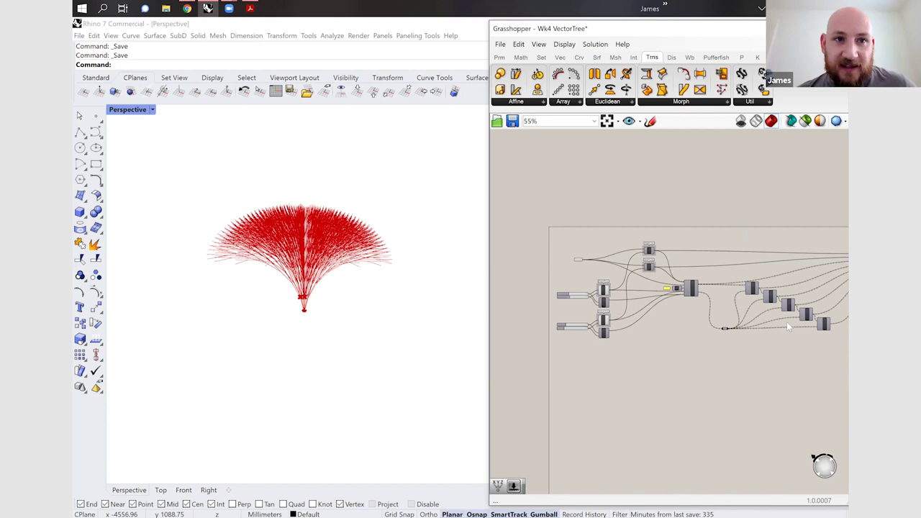
scroll(787, 322, up, 3)
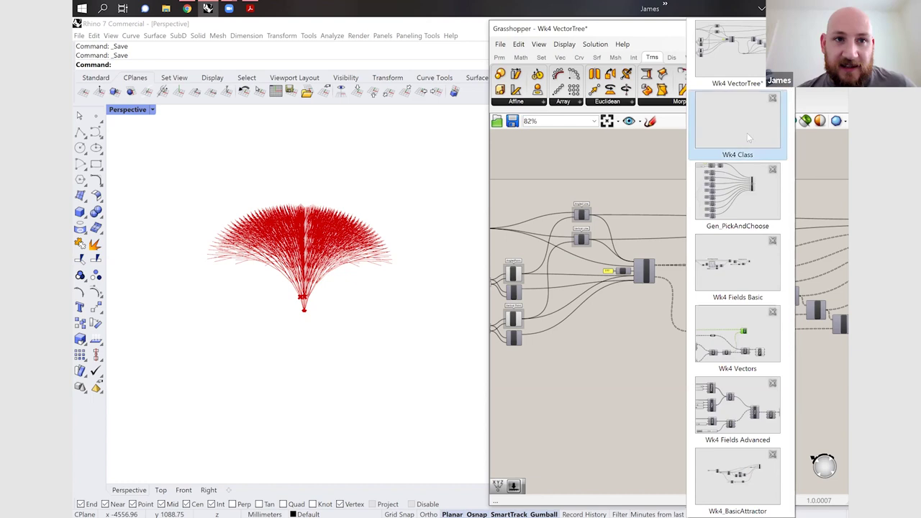
click(743, 184)
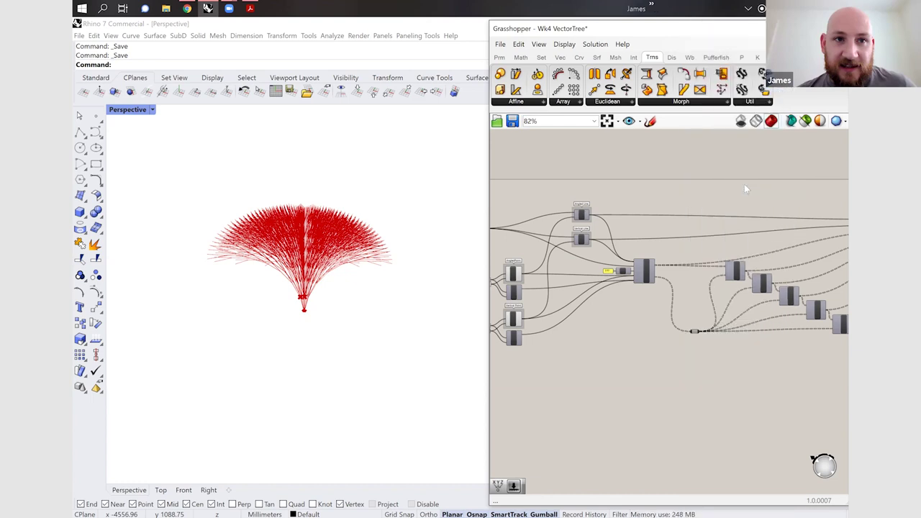
right_drag(834, 261, 663, 258)
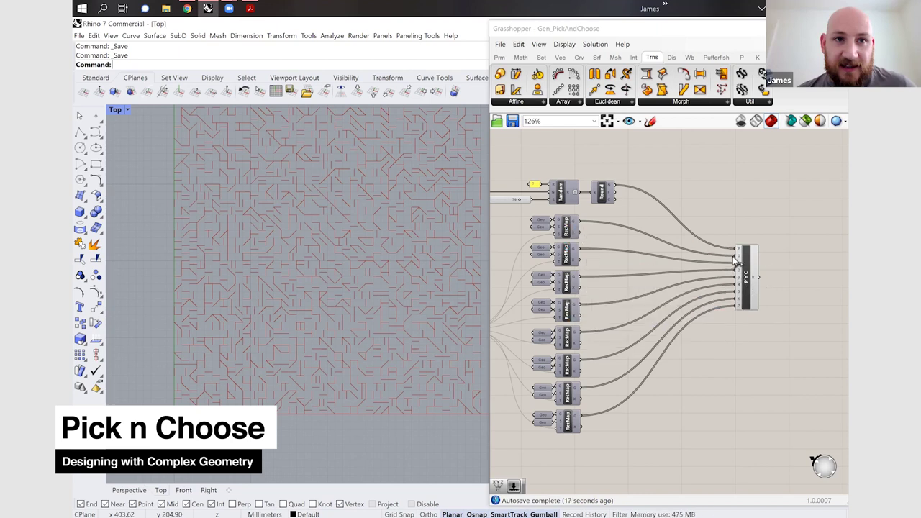
- Examine the Pick'n'Choose component's inputs and the RecMap components feeding them
scroll(743, 351, up, 10)
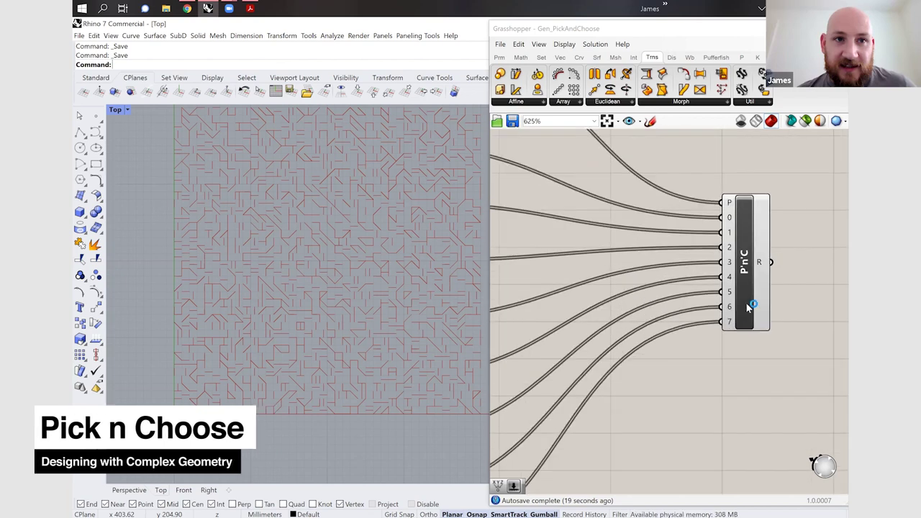
scroll(722, 285, down, 9)
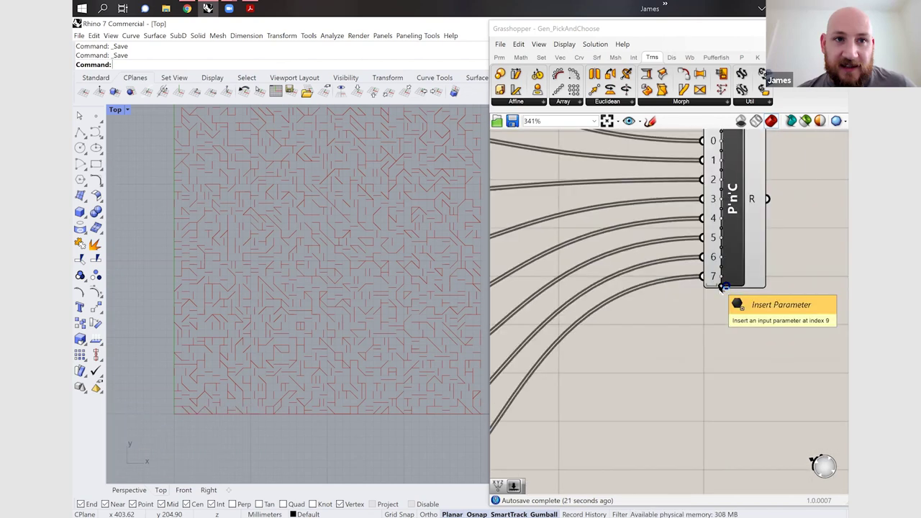
scroll(723, 287, down, 1)
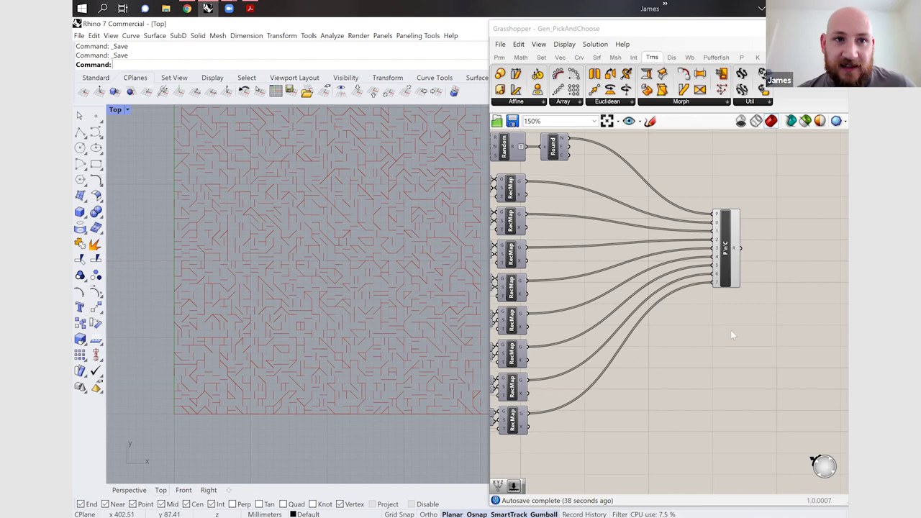
scroll(732, 334, down, 3)
scroll(559, 230, up, 3)
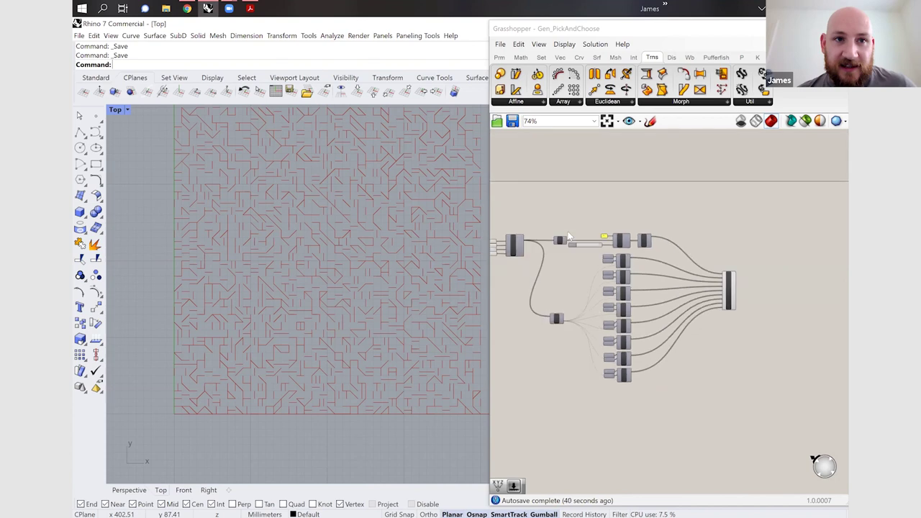
- Change the Seed slider of the Random component to generate different line patterns
scroll(572, 233, up, 2)
mouse_move(639, 266)
mouse_down()
mouse_move(606, 267)
mouse_move(645, 267)
mouse_up()
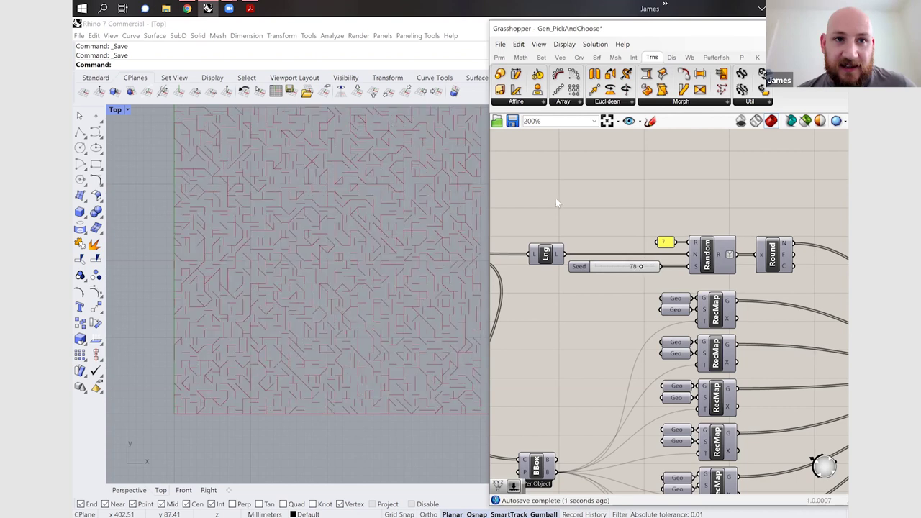
scroll(531, 191, down, 2)
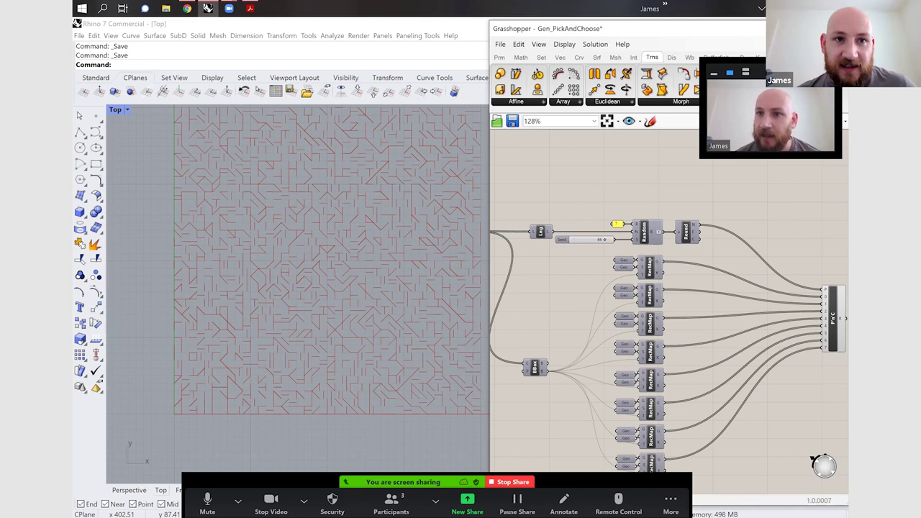
- Switch to the Wk4 Class definition
key(ctrl+Tab)
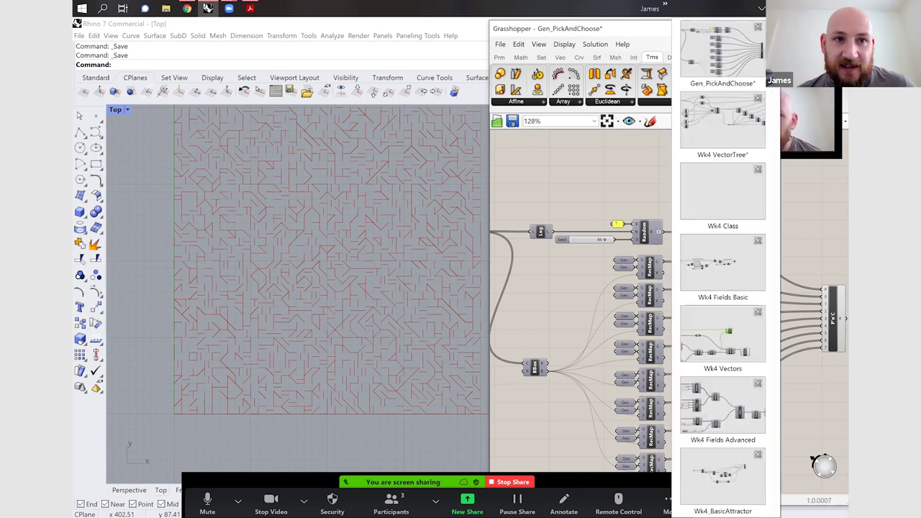
click(722, 198)
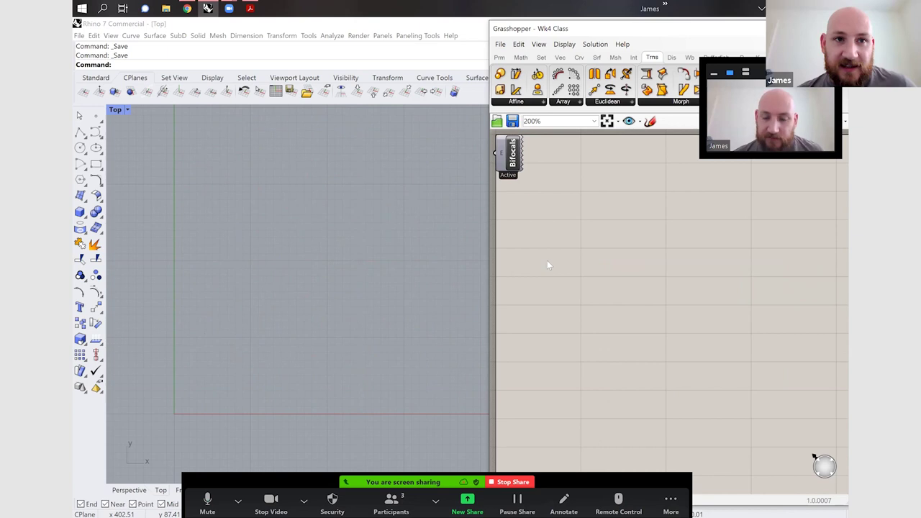
scroll(615, 288, up, 2)
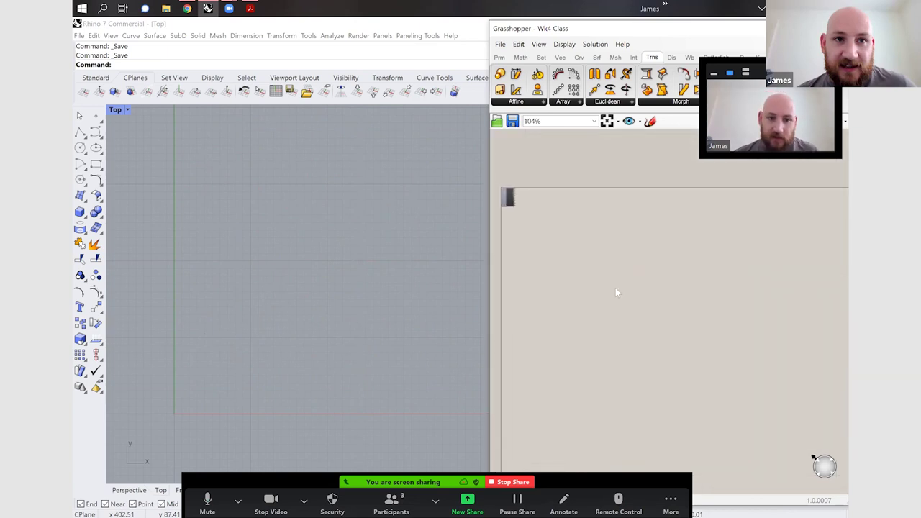
- Add a Square grid component to the canvas
double_click(555, 252)
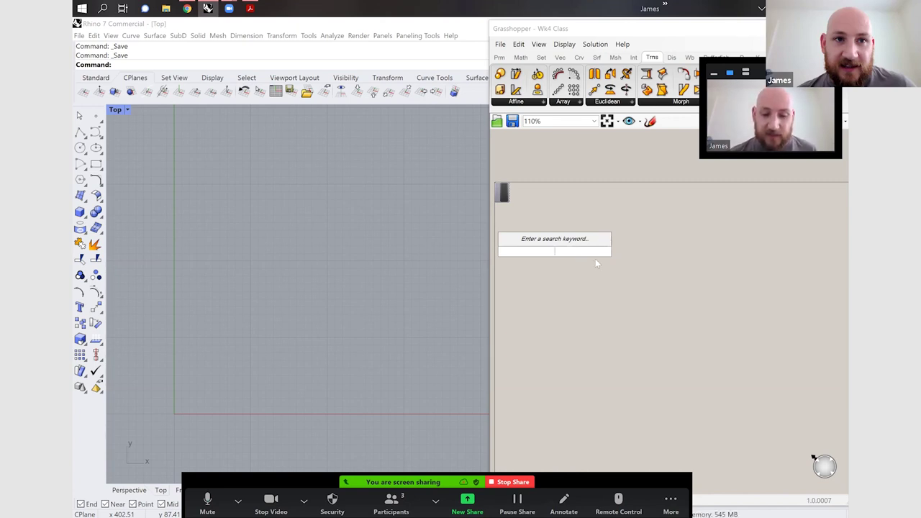
text(square)
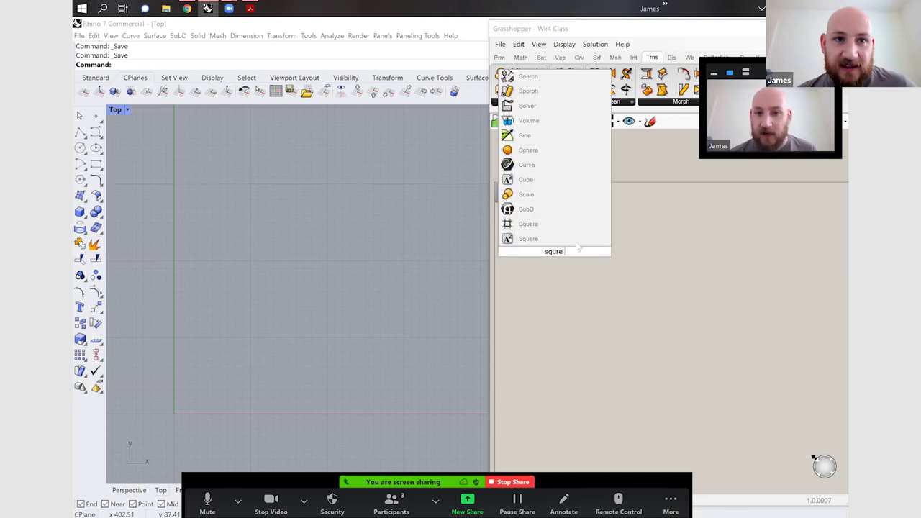
click(547, 225)
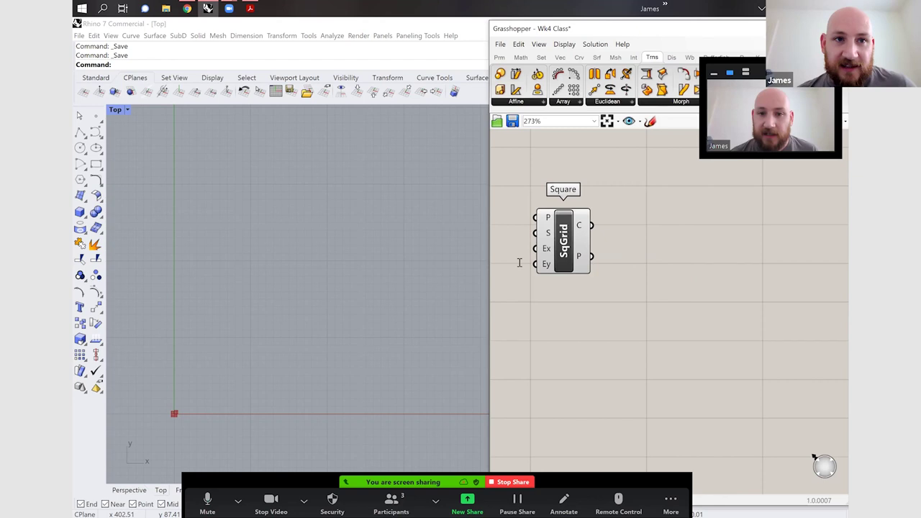
- Create a number slider with the value 100 and connect it to the Square grid's size input
double_click(519, 262)
text(100)
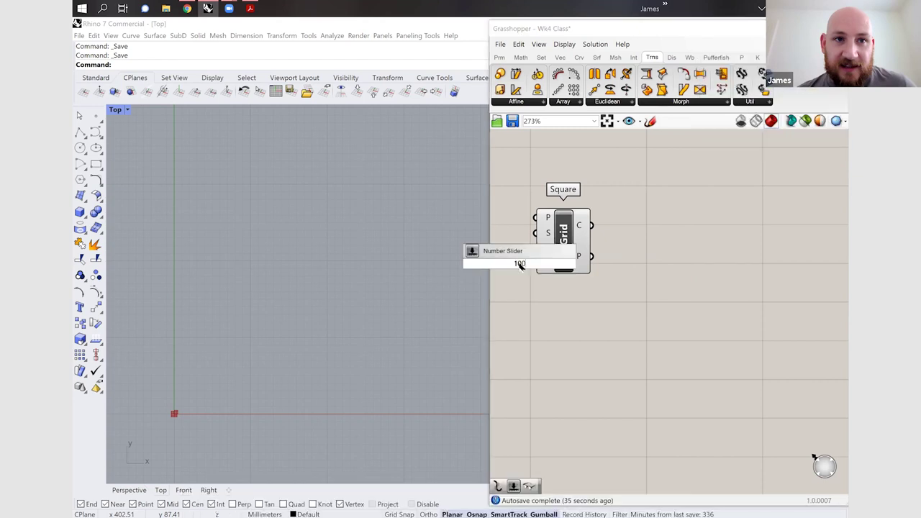
key(Return)
scroll(733, 293, down, 2)
drag(590, 271, 652, 258)
drag(541, 247, 608, 248)
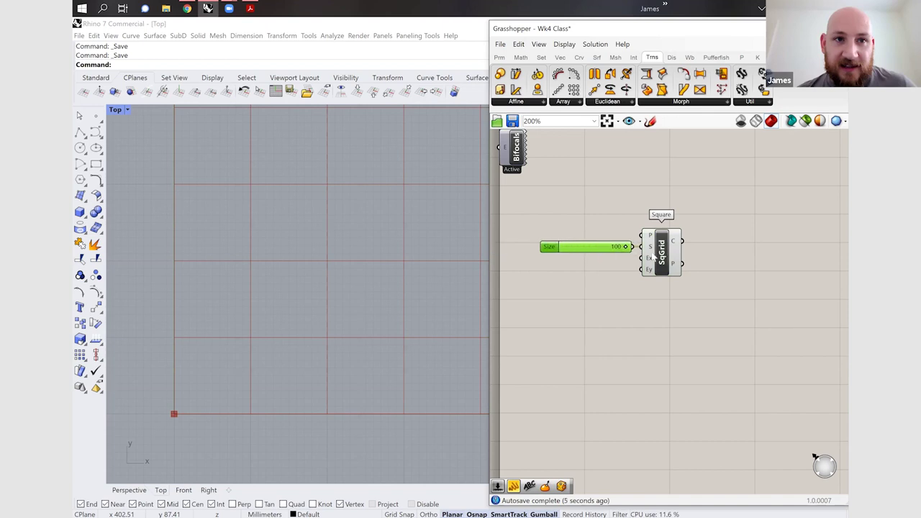
scroll(275, 418, down, 5)
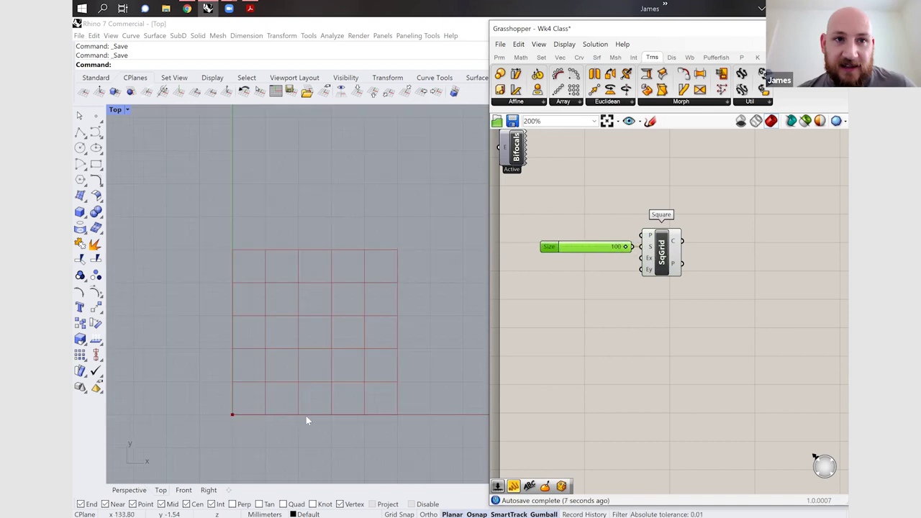
scroll(306, 419, down, 1)
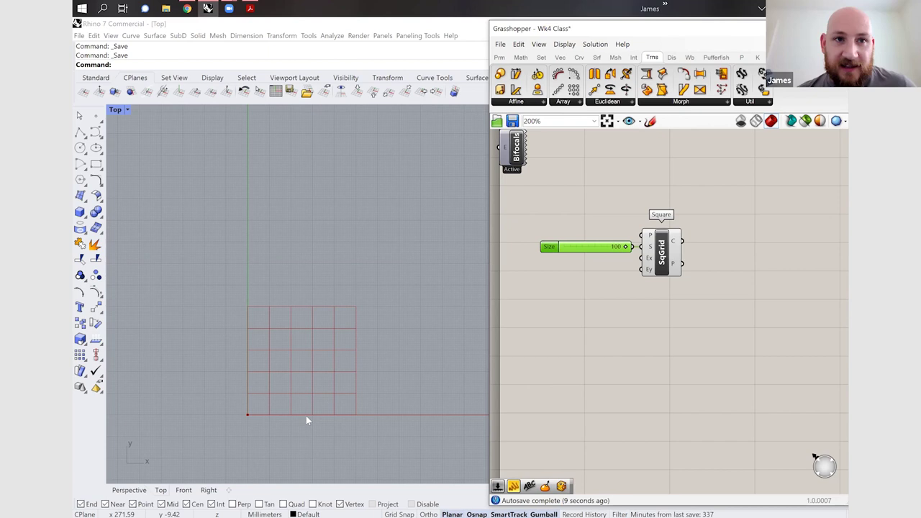
scroll(305, 417, up, 1)
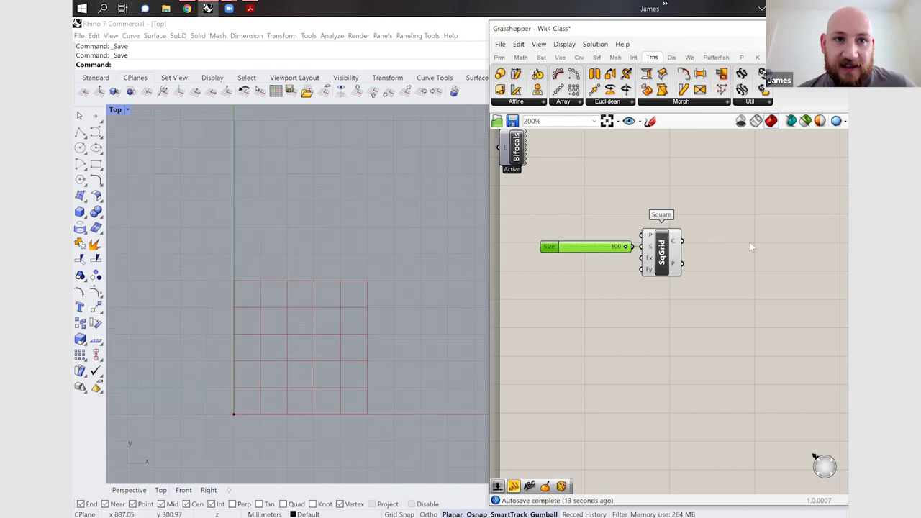
- Add a Polygon component beside the Square grid and connect the grid's cells output to its plane input
double_click(722, 300)
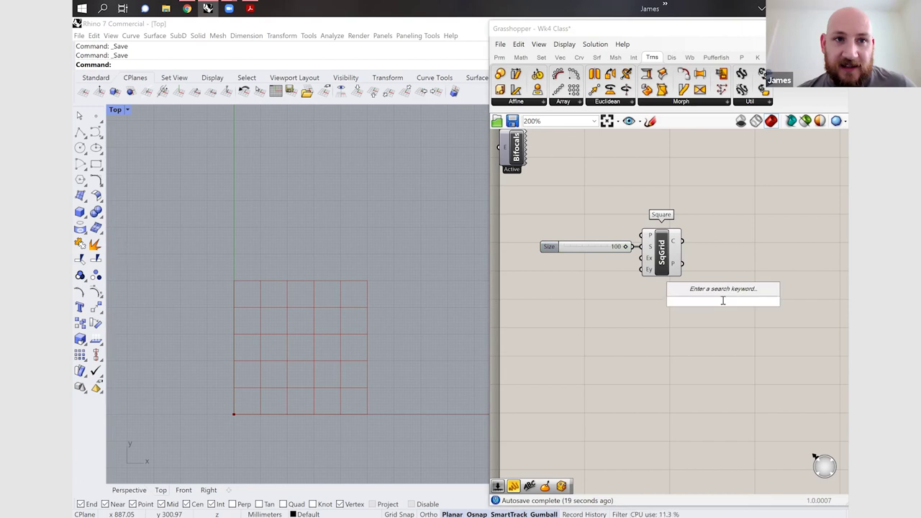
text(polygon)
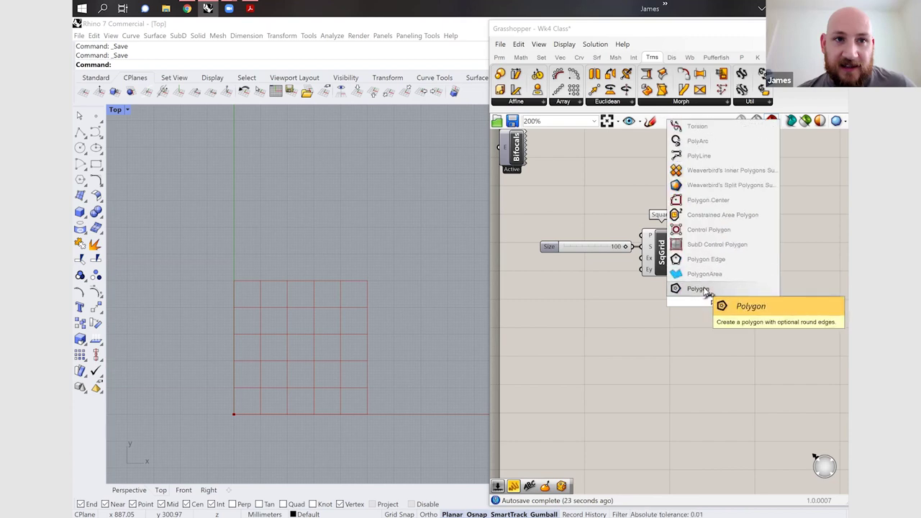
click(705, 288)
drag(724, 300, 730, 271)
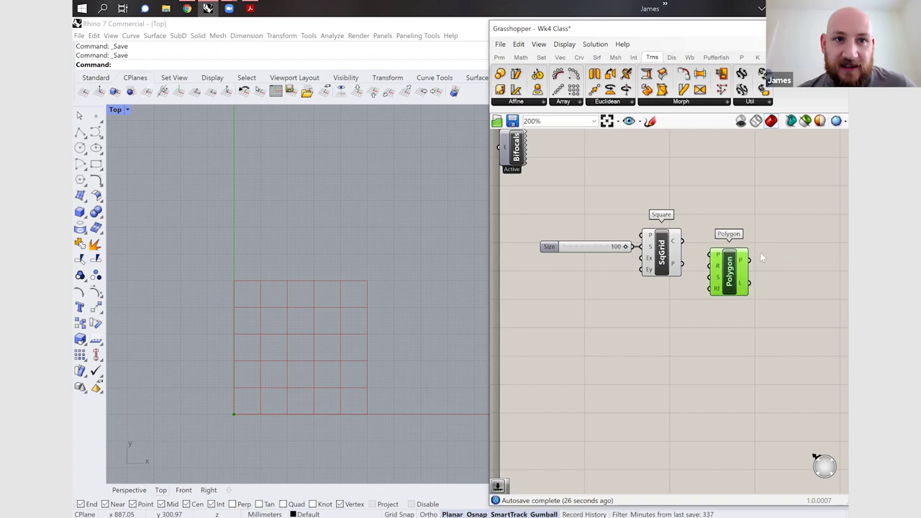
scroll(761, 257, up, 3)
drag(625, 232, 725, 248)
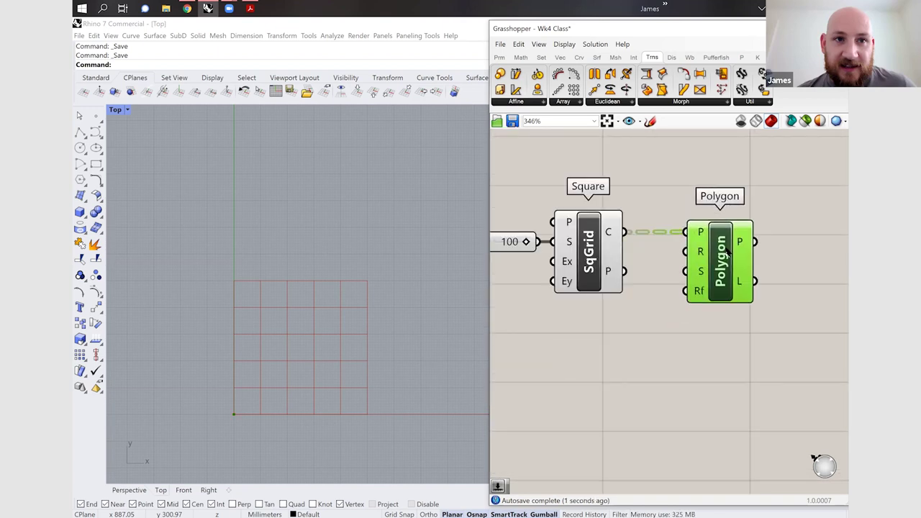
- Set the Polygon component's segments input to the integer 3
right_click(702, 274)
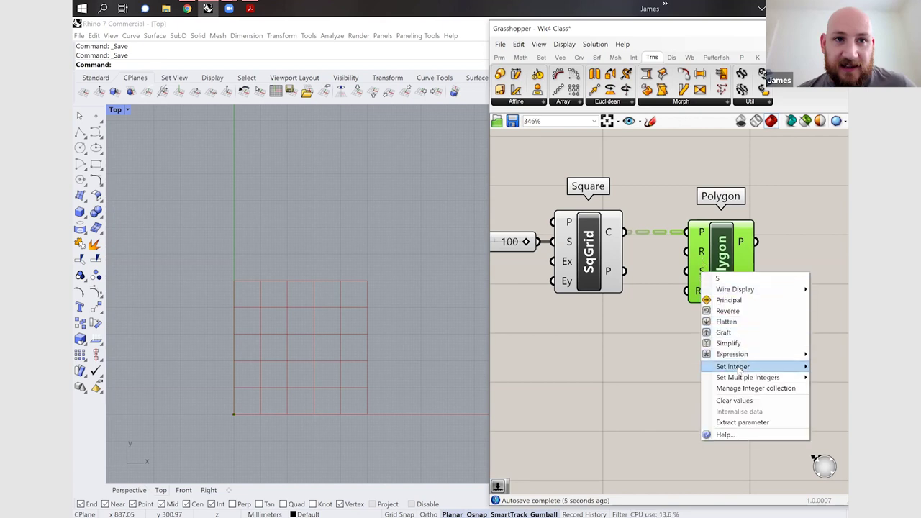
mouse_move(741, 367)
click(684, 369)
key(BackSpace)
text(3)
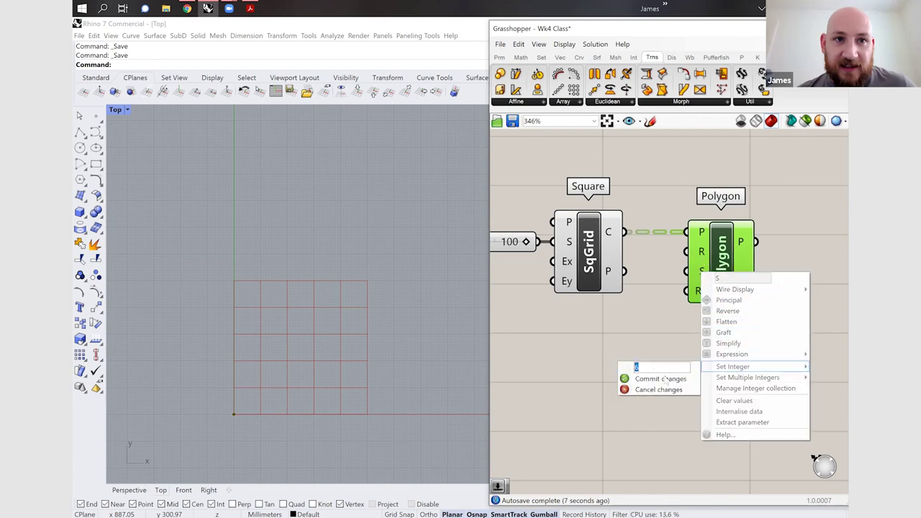
click(664, 381)
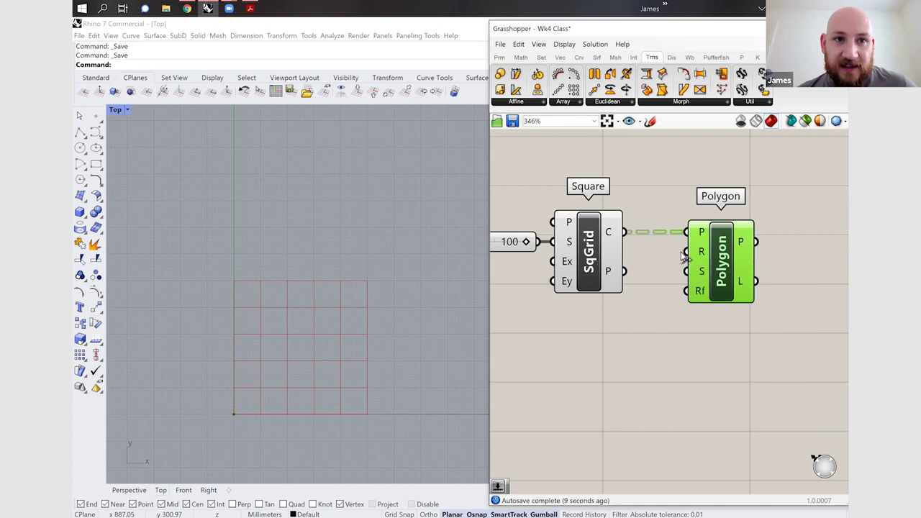
- Create a number slider ranging from 0 to 20 and connect it to the Polygon's radius input
double_click(633, 349)
text(1)
key(BackSpace)
text(0<2)
key(Return)
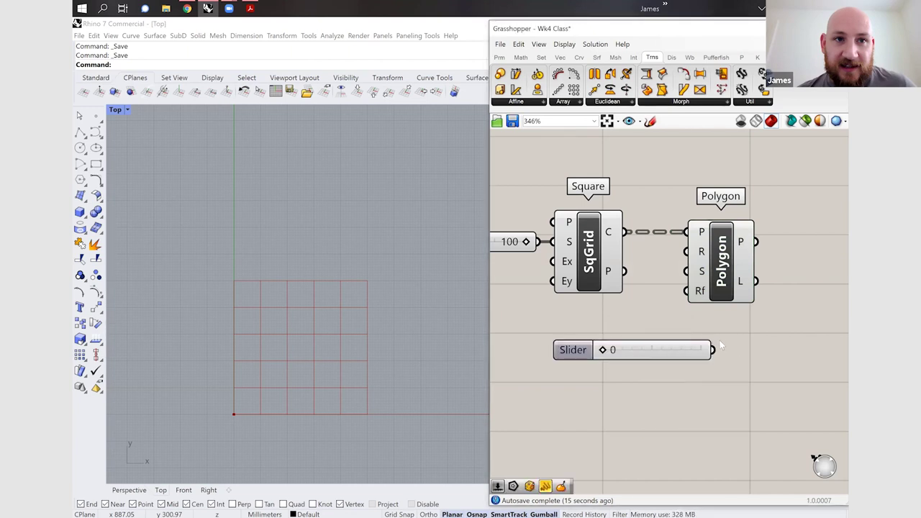
drag(713, 350, 685, 251)
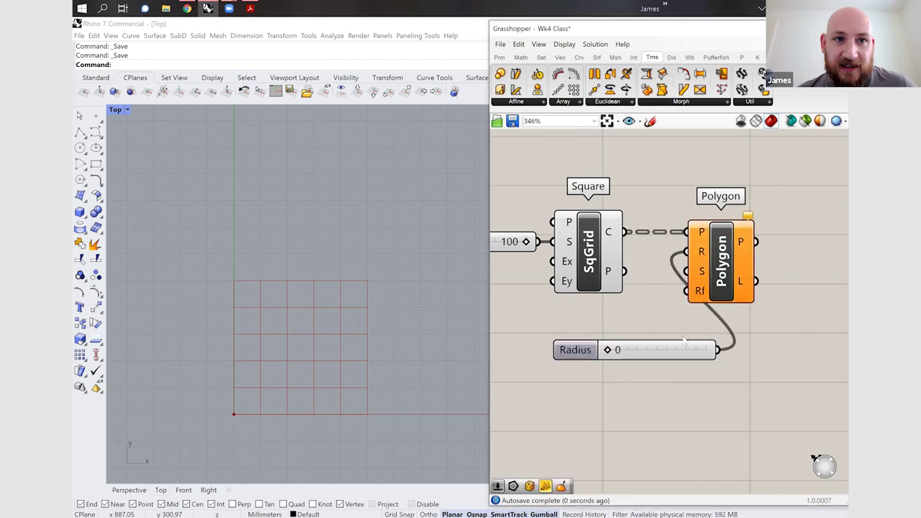
- Position the Radius slider below the Square grid and set its value to 20
mouse_move(645, 347)
mouse_down()
mouse_move(576, 345)
mouse_move(631, 343)
mouse_up()
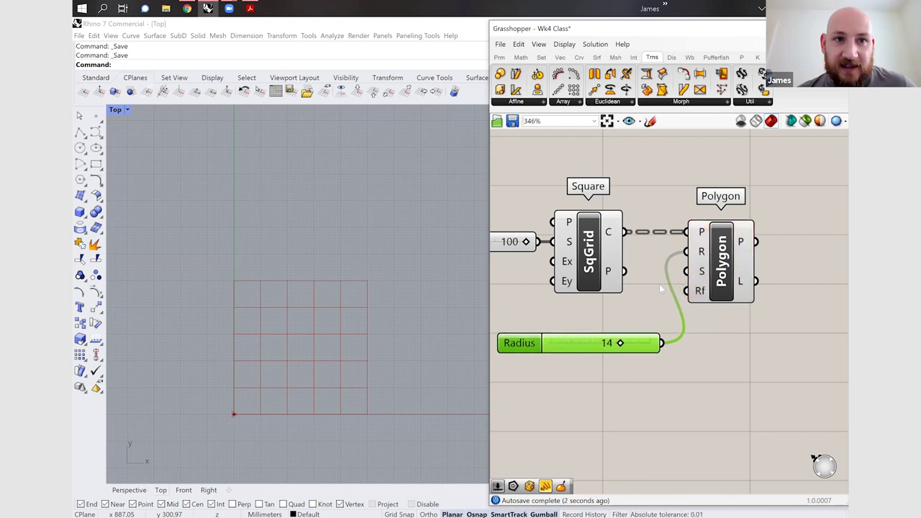
click(600, 259)
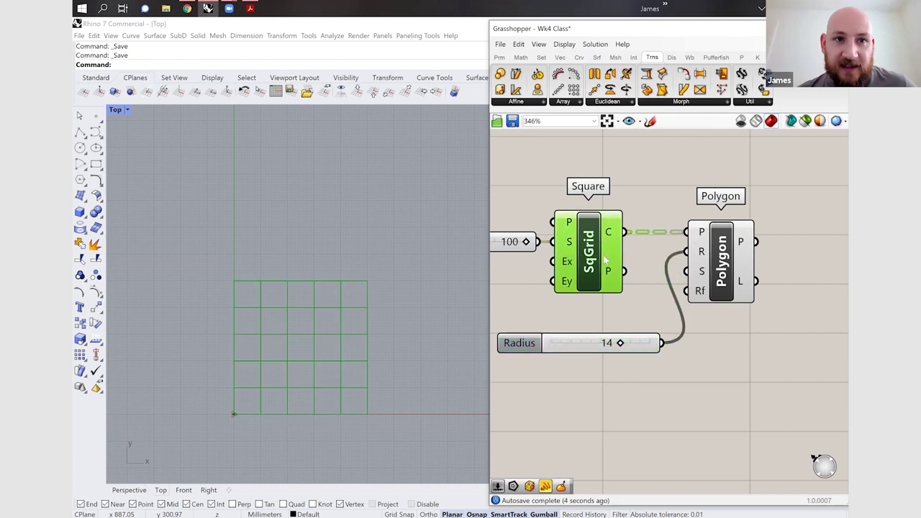
scroll(641, 257, down, 1)
drag(621, 337, 649, 336)
click(731, 333)
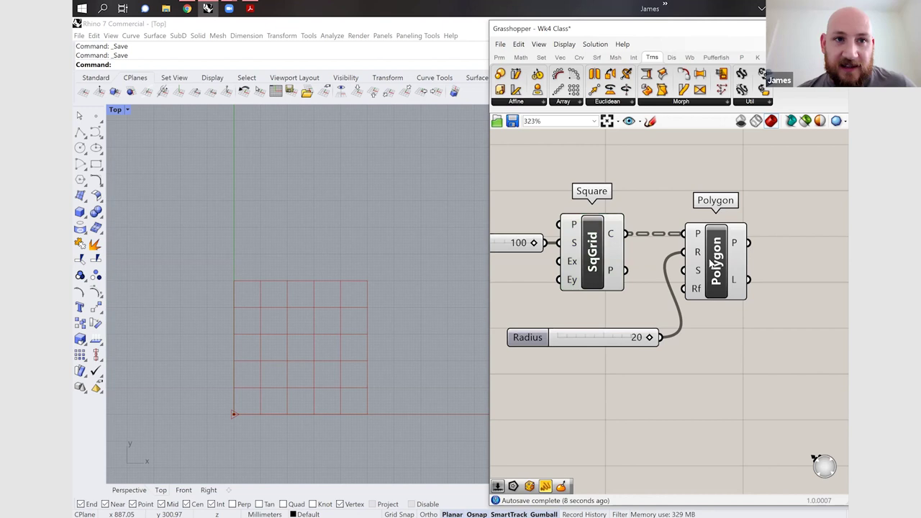
mouse_move(697, 235)
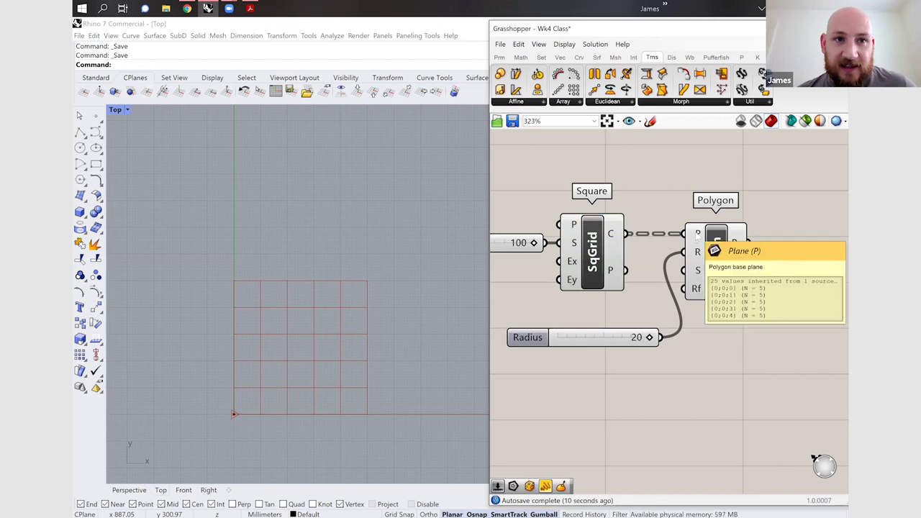
- Replace the Polygon's plane input with the Square grid's points output and move the Polygon component slightly lower
mouse_move(697, 271)
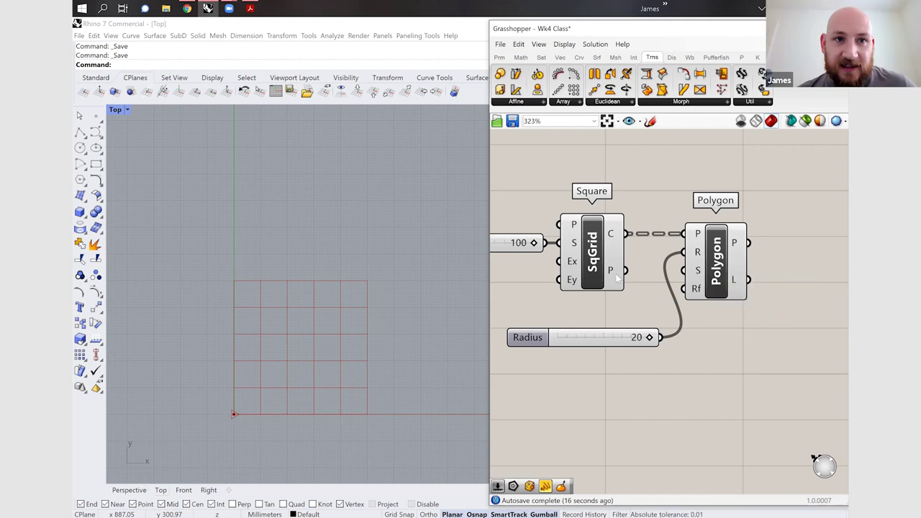
drag(625, 270, 703, 227)
scroll(592, 241, down, 1)
drag(702, 271, 718, 306)
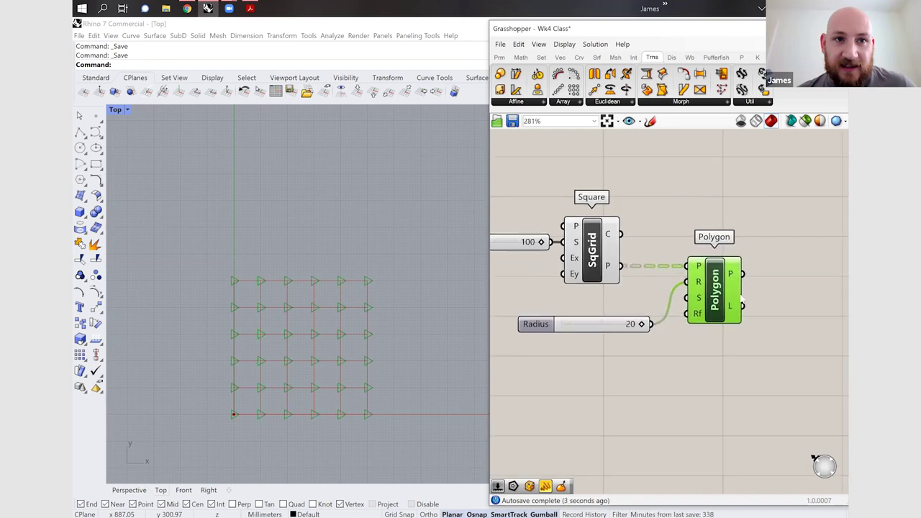
scroll(721, 286, up, 2)
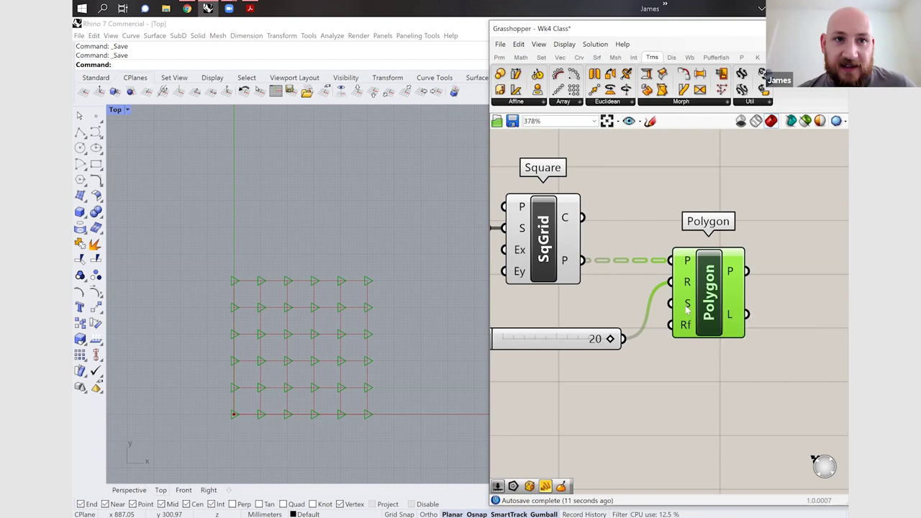
scroll(645, 383, down, 2)
scroll(794, 347, up, 3)
click(679, 370)
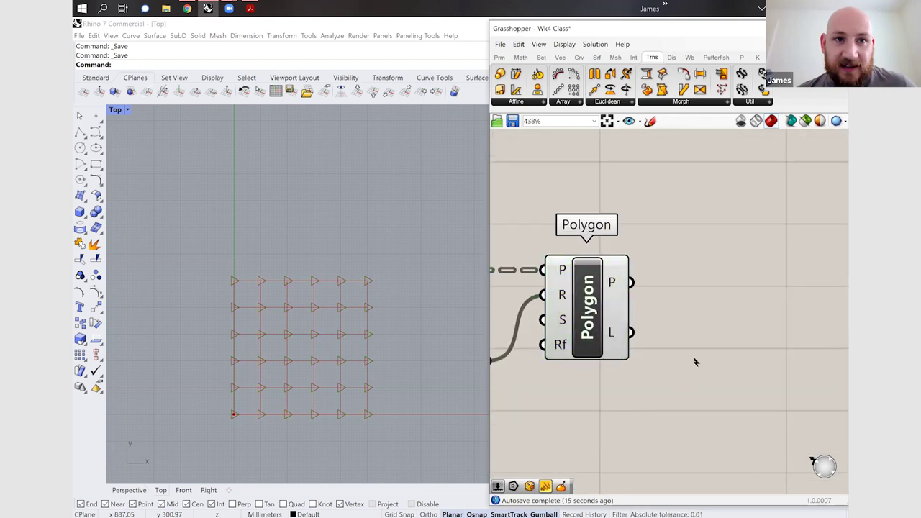
- Add an Area component beside the Polygon and connect the Polygon's curve output to its geometry input
double_click(663, 330)
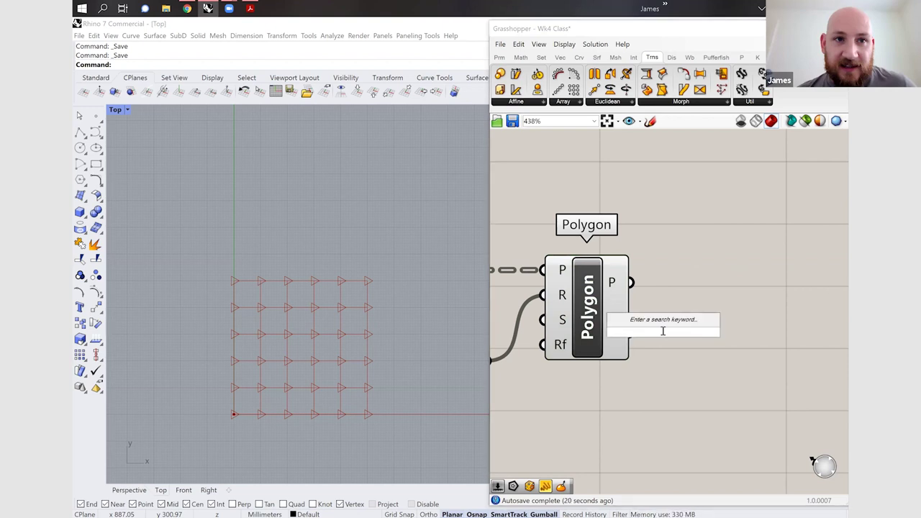
text(area)
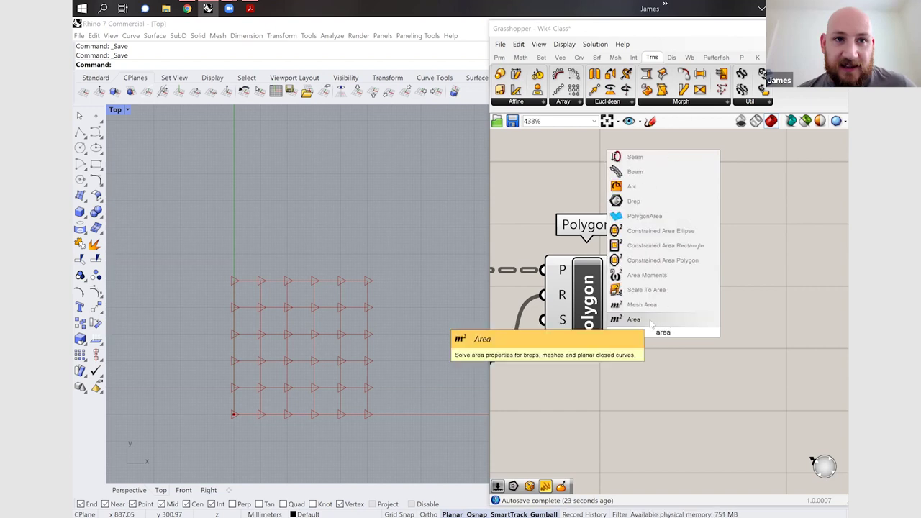
click(651, 321)
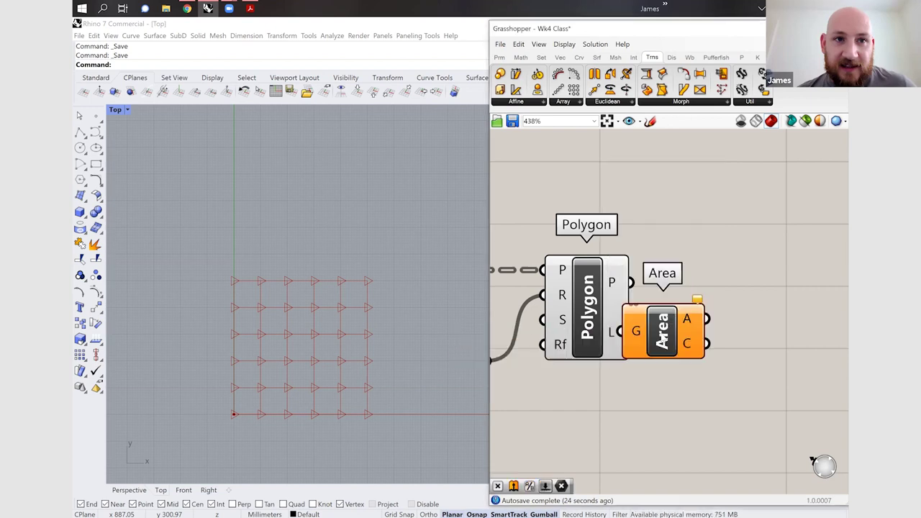
drag(631, 282, 744, 285)
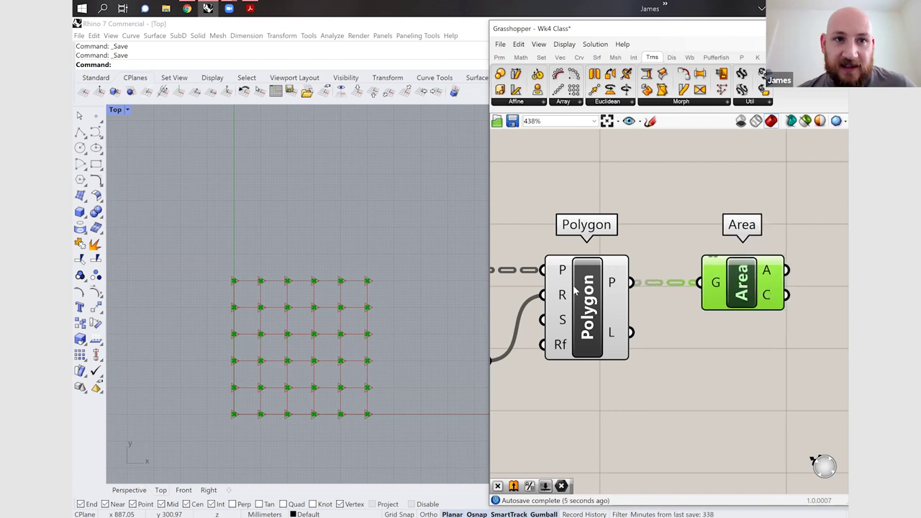
scroll(575, 289, down, 2)
- Add a List Item component to the canvas just below the Area component
double_click(706, 327)
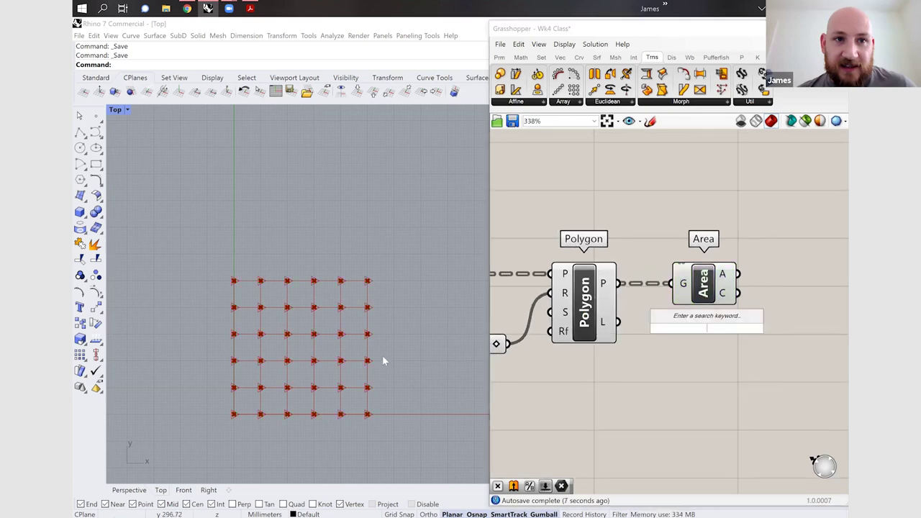
text(list)
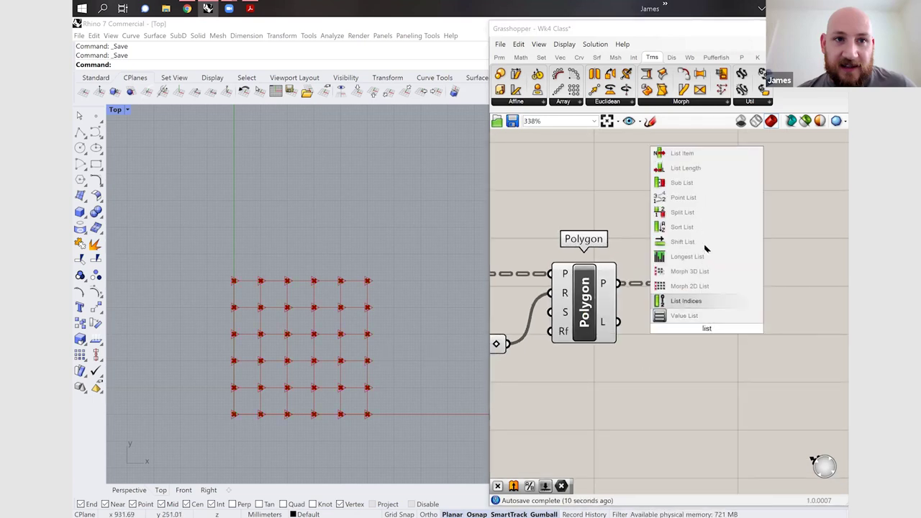
click(687, 172)
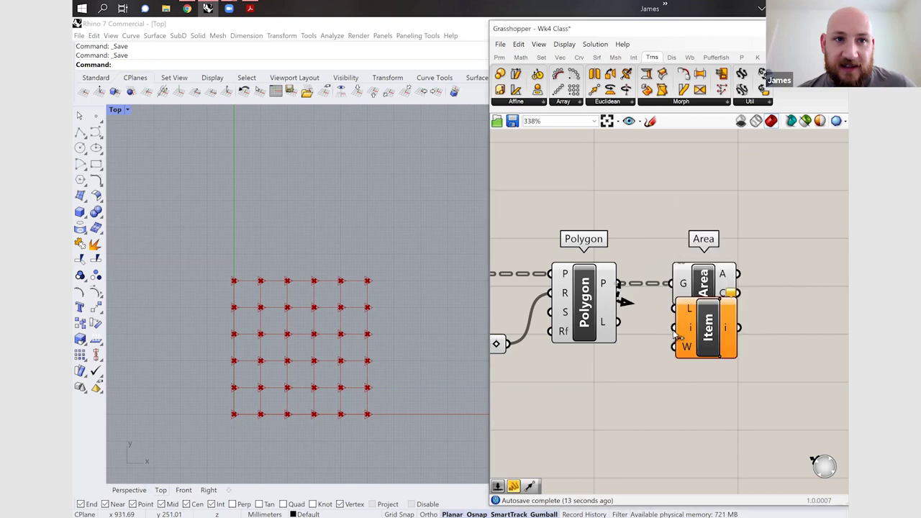
- Add a Control Points component above the Area component and connect the Polygon's curve output to its curve input
double_click(641, 305)
text(control)
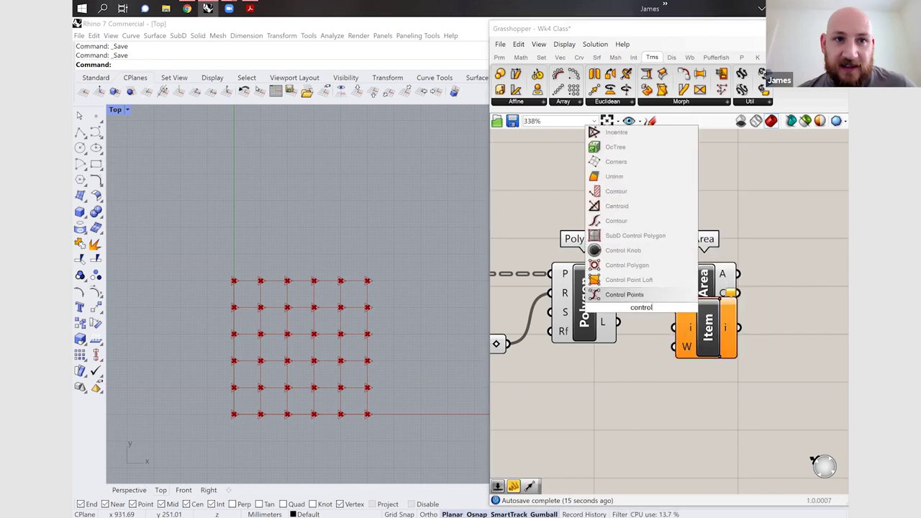
click(625, 295)
drag(630, 273, 664, 194)
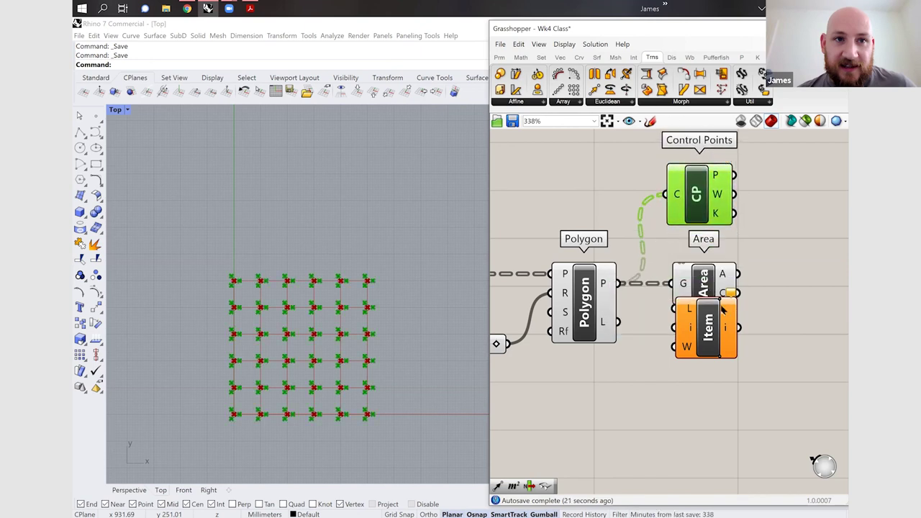
- Place the List Item beside Control Points and connect the control points output to its list input
drag(707, 324, 805, 175)
drag(734, 174, 799, 193)
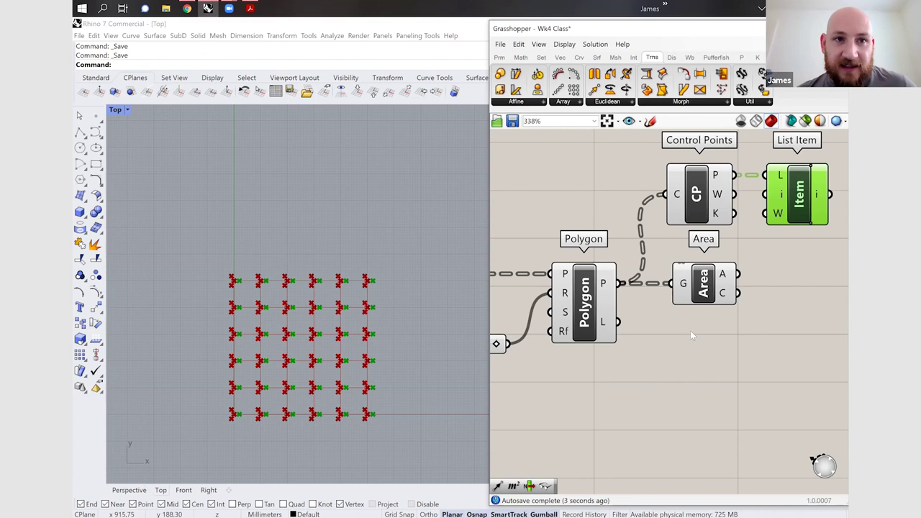
- Add a Vector 2Pt component, connecting the Area's centroid to input A and the List Item's output to input B
scroll(611, 336, down, 2)
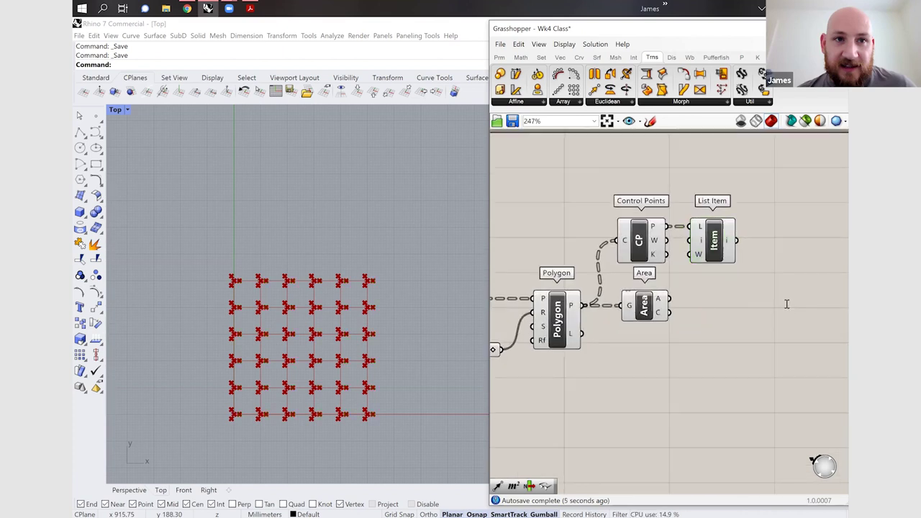
double_click(787, 303)
text(vecto)
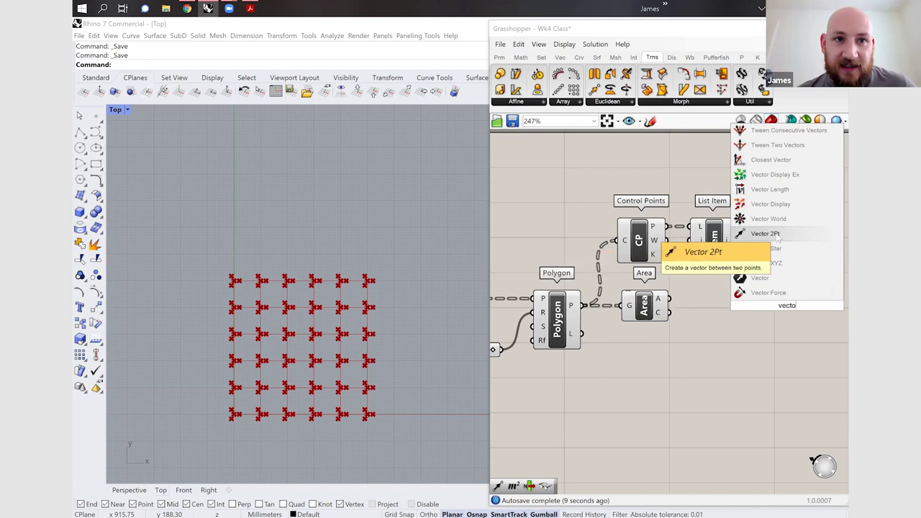
click(764, 233)
drag(770, 284, 747, 253)
drag(668, 312, 761, 290)
drag(736, 241, 814, 303)
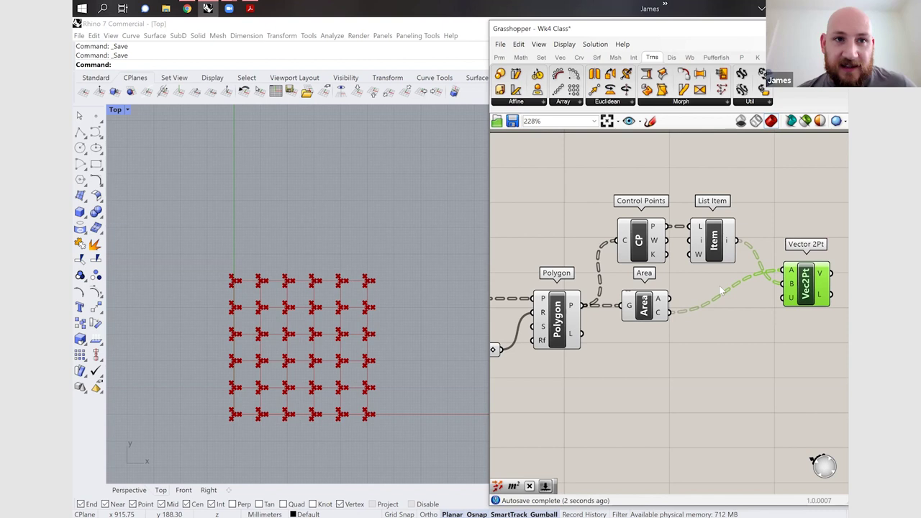
- Add a Point parameter below the Radius slider and set it to one point inside the grid's upper-left cell
scroll(769, 317, down, 2)
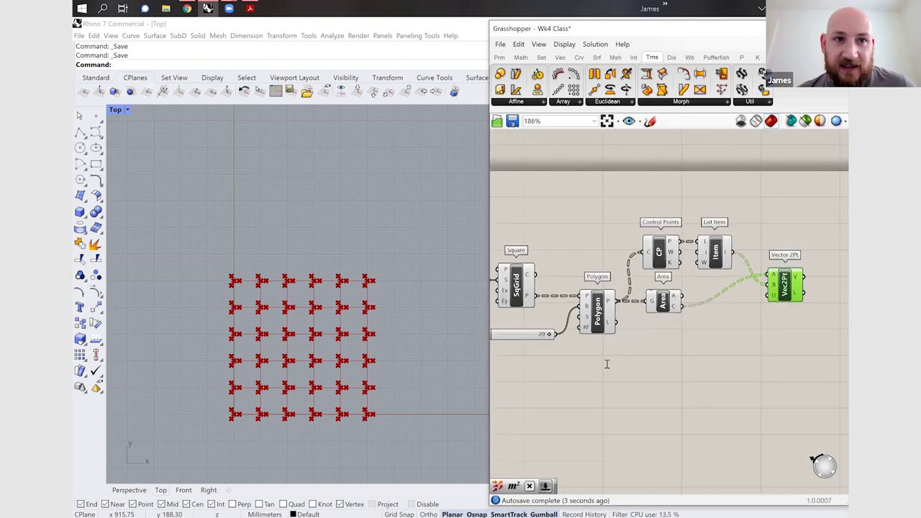
text(point)
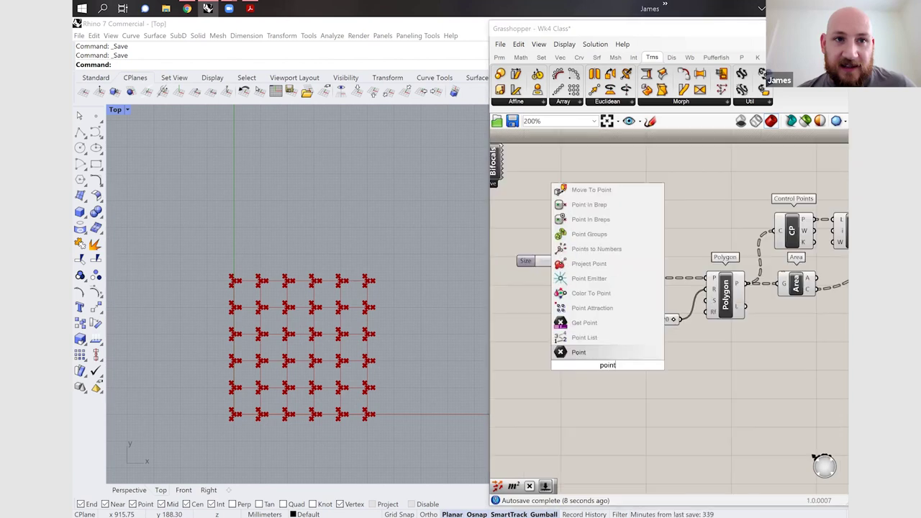
click(579, 352)
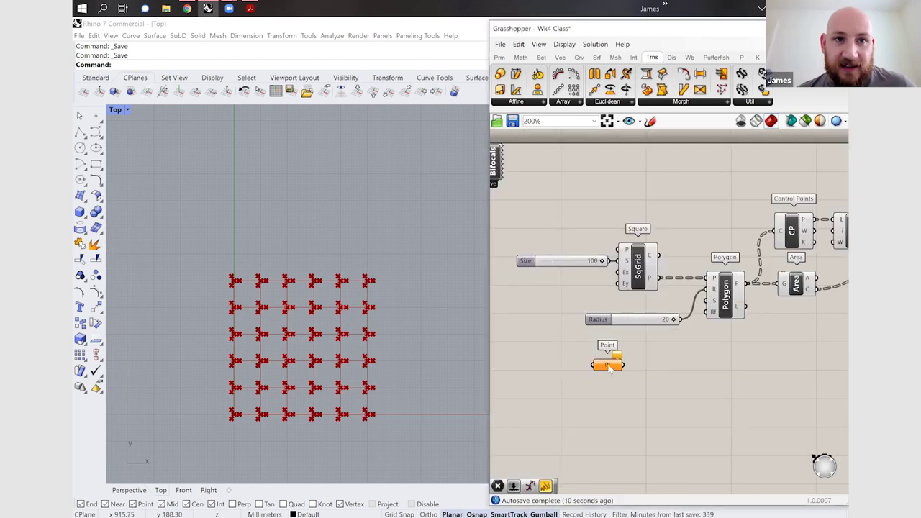
drag(608, 364, 656, 405)
right_click(656, 404)
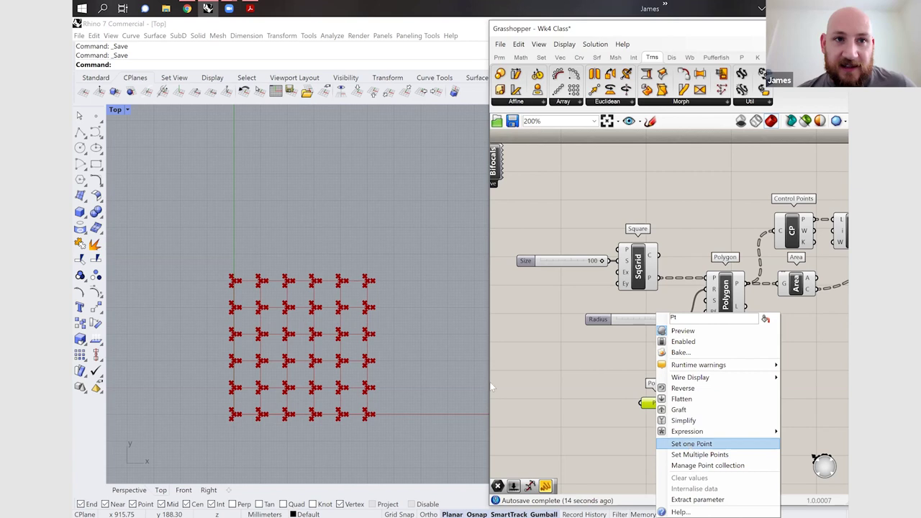
click(247, 289)
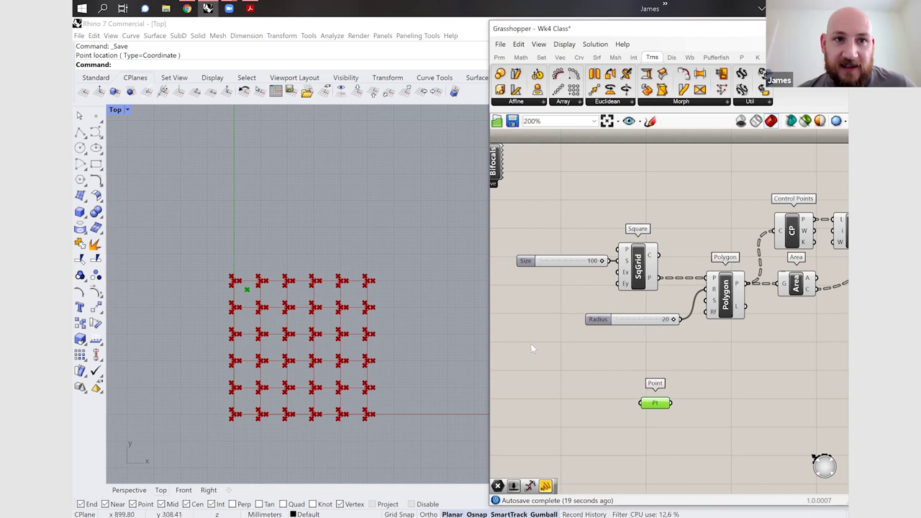
click(697, 408)
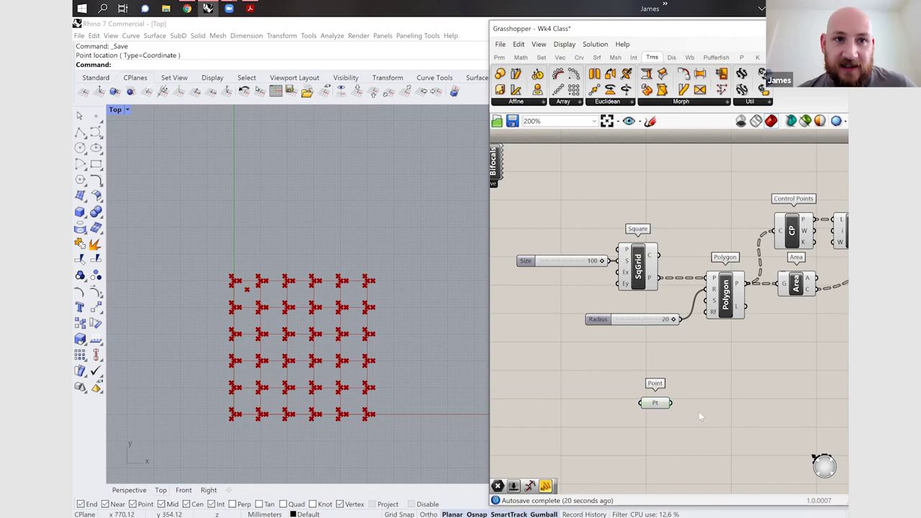
- Move the referenced point around the grid, leaving it near the grid point in the second column and second row from the top
click(656, 404)
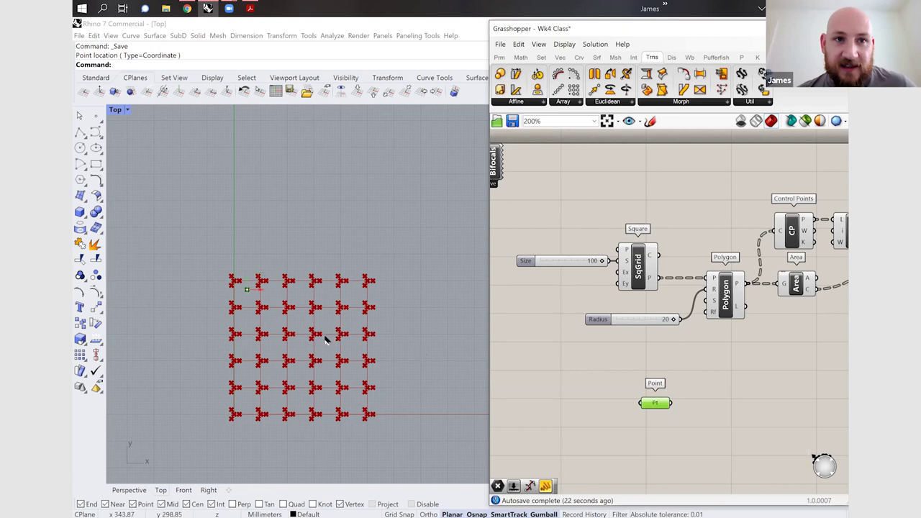
drag(261, 289, 337, 285)
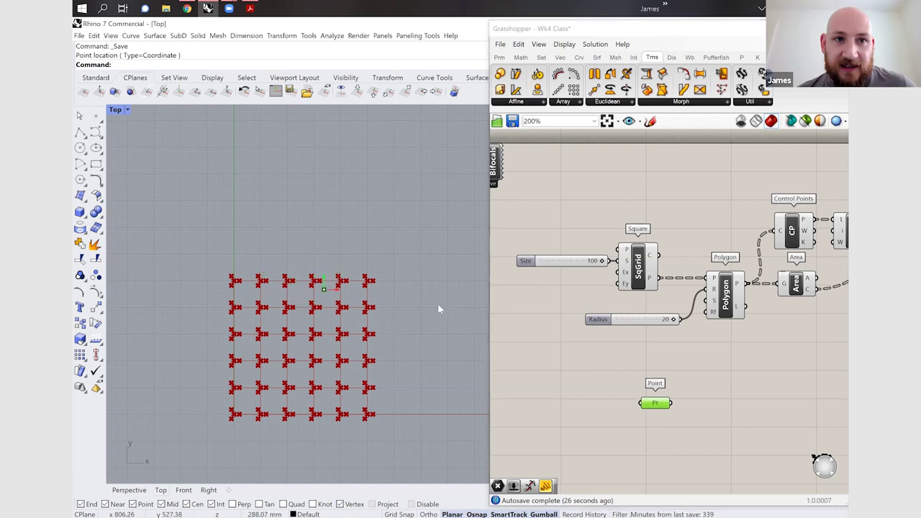
drag(324, 287, 326, 358)
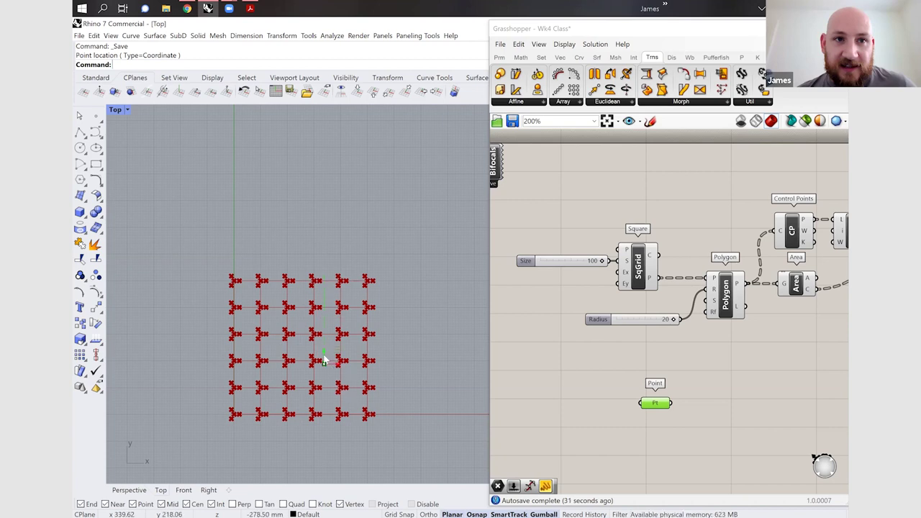
drag(328, 362, 260, 309)
click(662, 348)
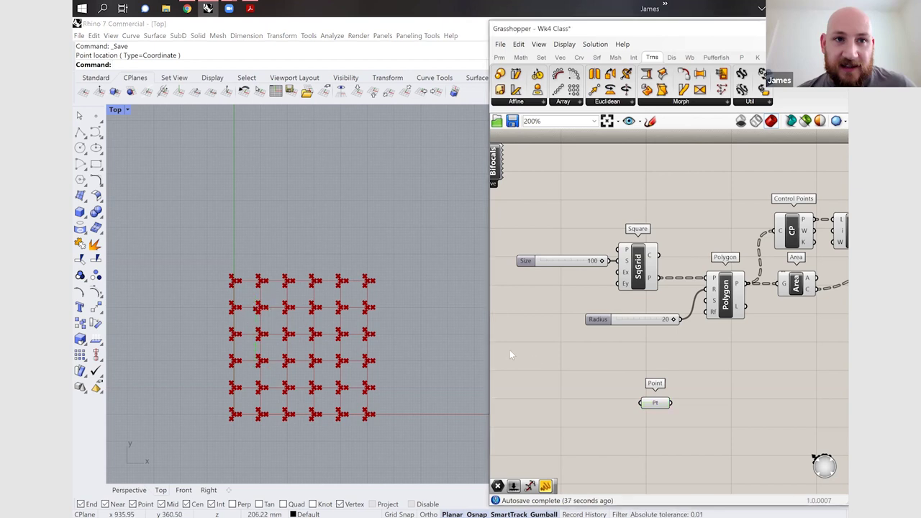
- Add a second Vector 2Pt component below the Area component, to the right of the Point parameter
scroll(509, 349, down, 2)
scroll(692, 382, up, 2)
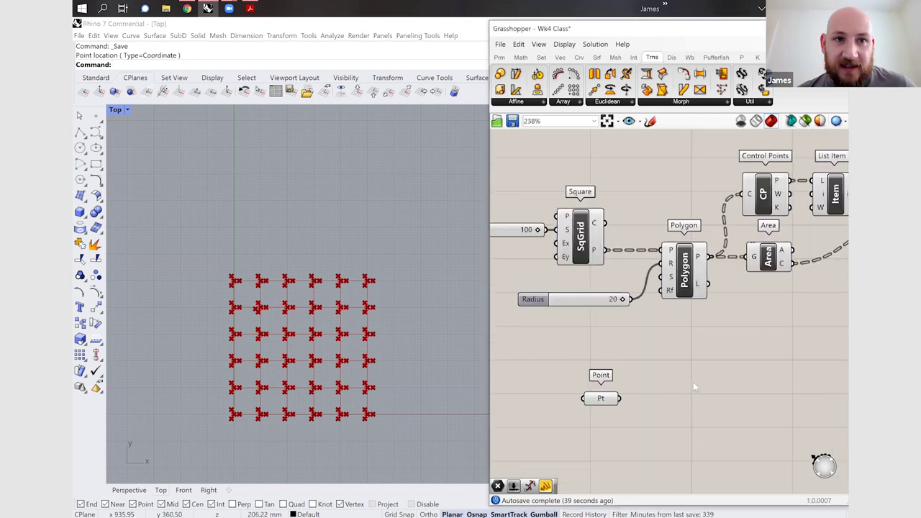
double_click(693, 382)
text(vector)
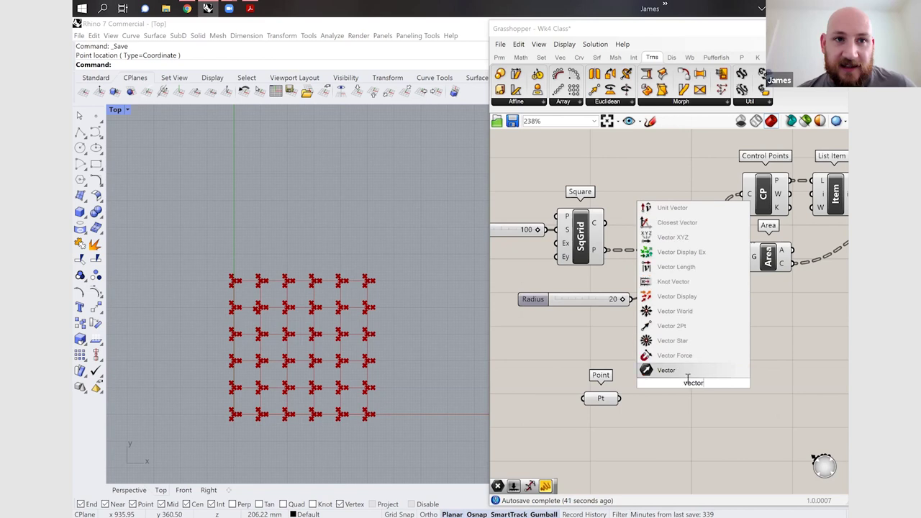
click(672, 326)
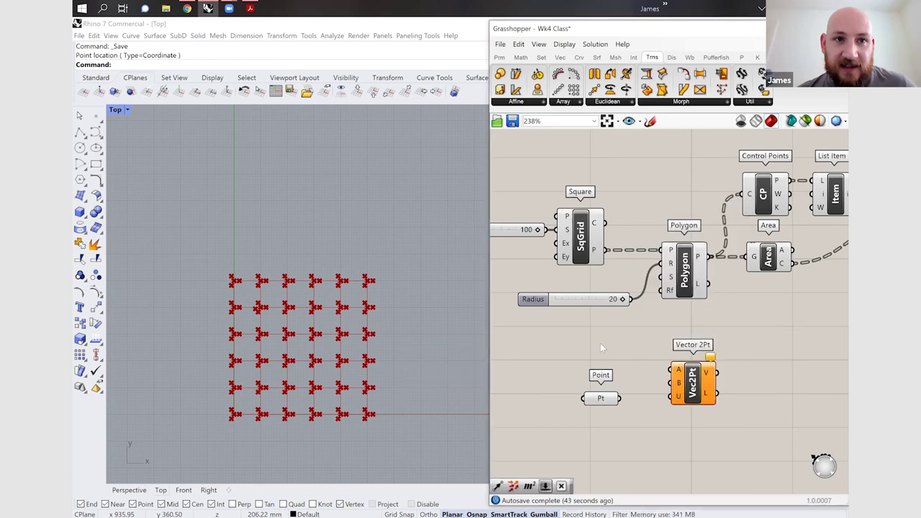
scroll(591, 337, down, 3)
drag(656, 370, 708, 382)
scroll(689, 333, up, 2)
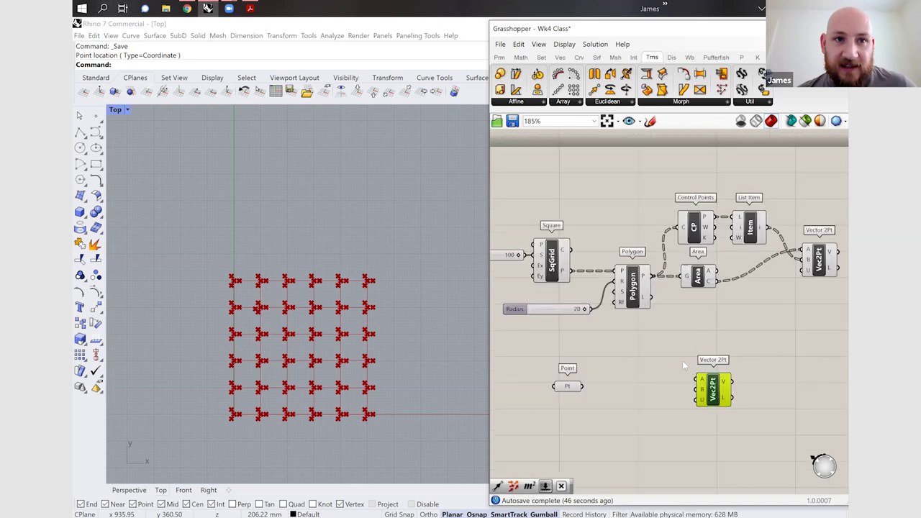
- Connect the Square grid's points output to the second Vector 2Pt's input A and the Point parameter to its input B
drag(573, 391, 612, 387)
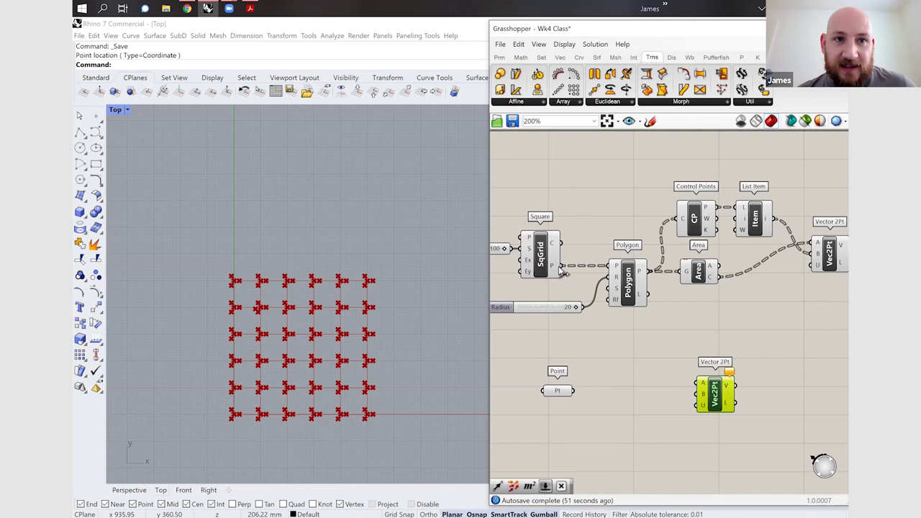
drag(562, 267, 697, 383)
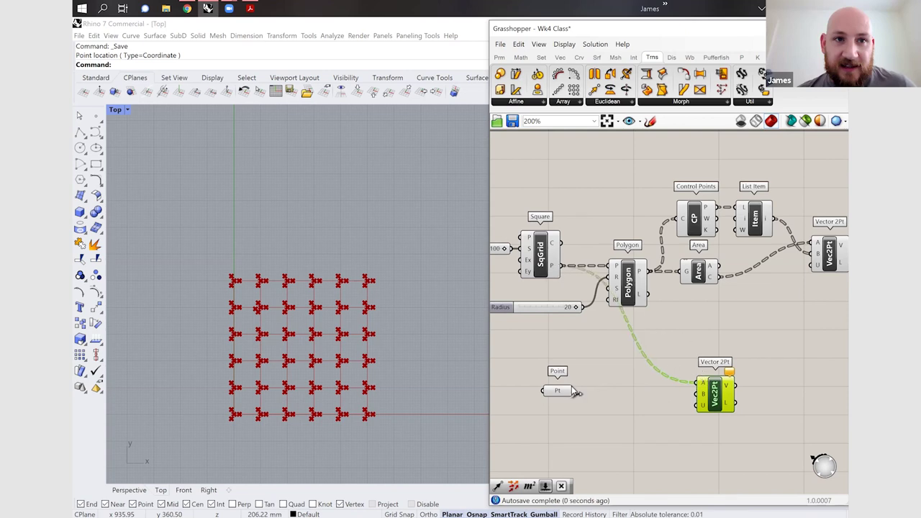
drag(573, 391, 700, 395)
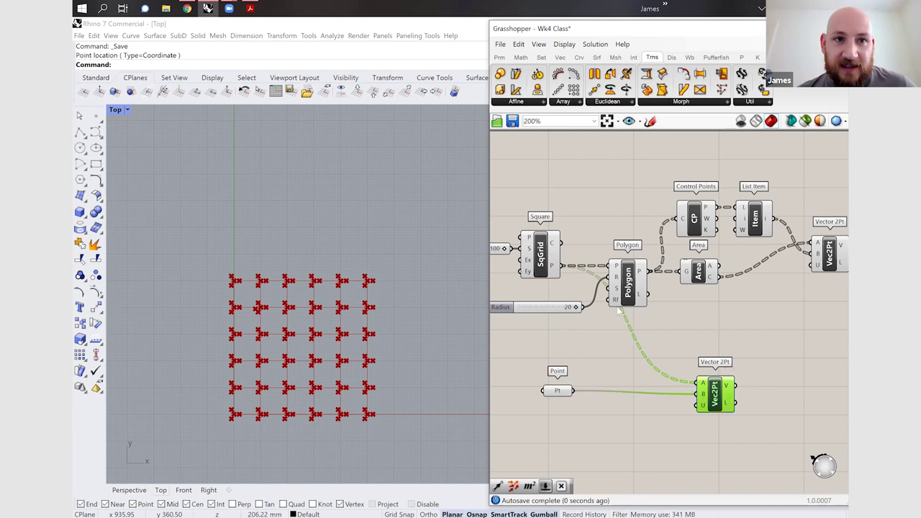
scroll(609, 310, down, 2)
scroll(772, 318, up, 2)
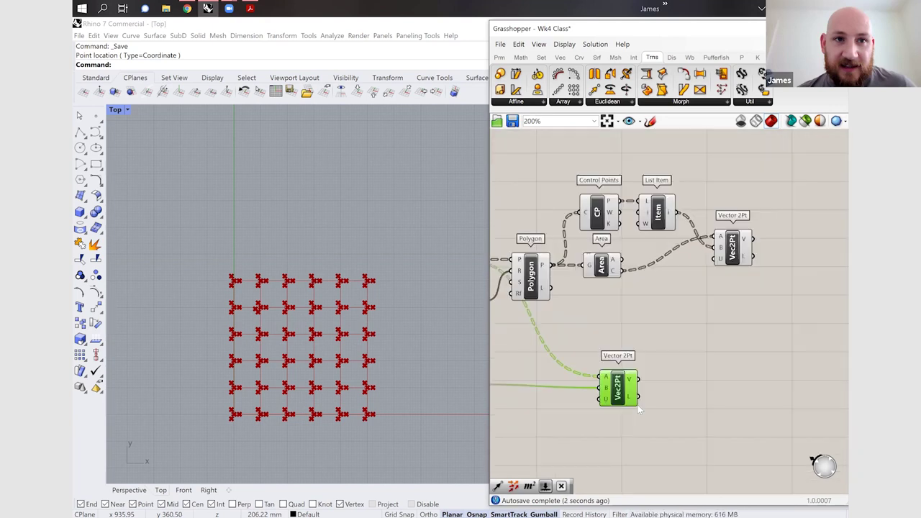
- Add an Orient Direction component to the right of the first Vector 2Pt and connect the Polygon's P output to its G input
click(664, 424)
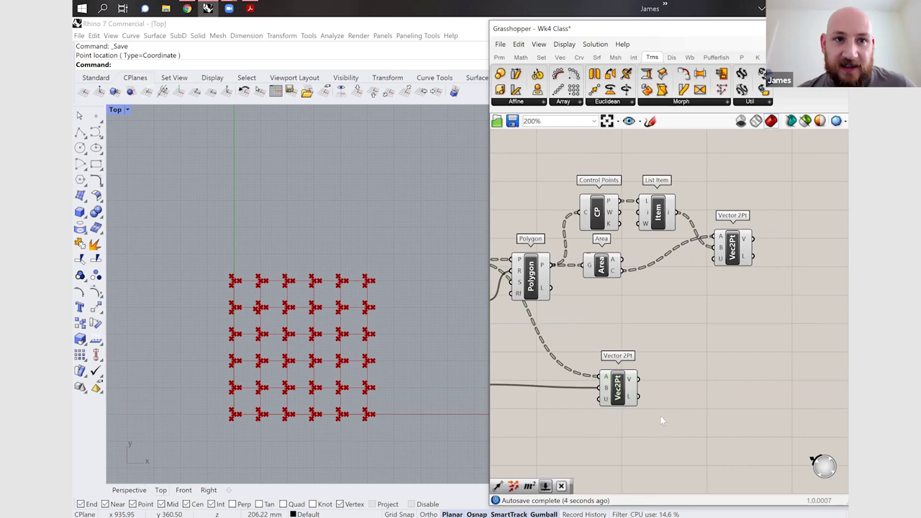
double_click(692, 371)
text(orient)
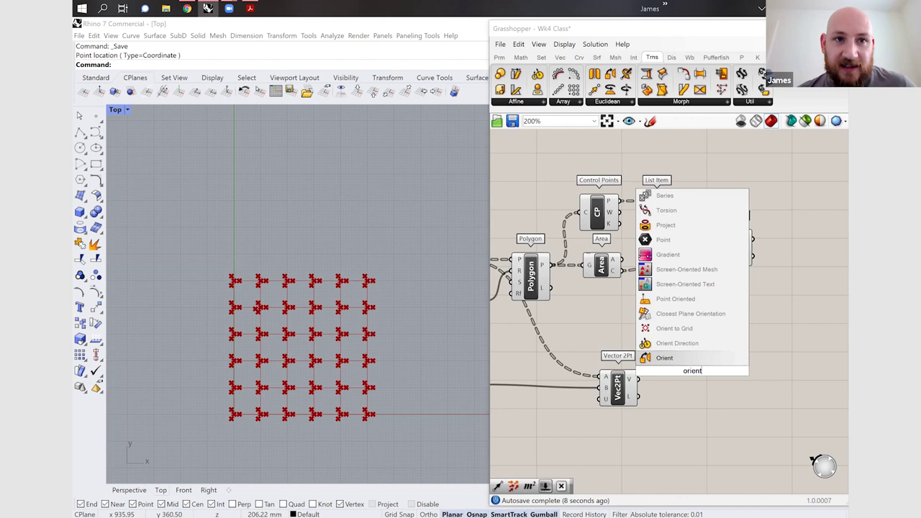
click(677, 344)
scroll(621, 362, down, 1)
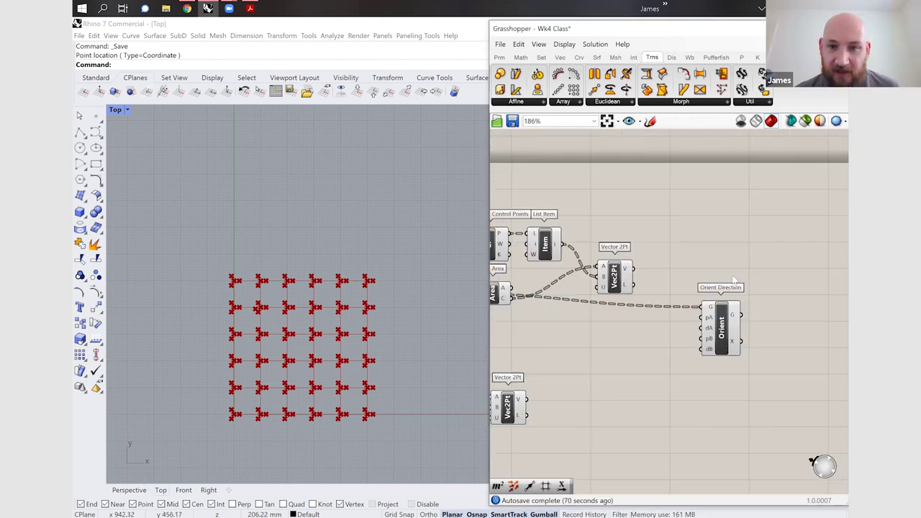
scroll(752, 324, up, 1)
click(751, 335)
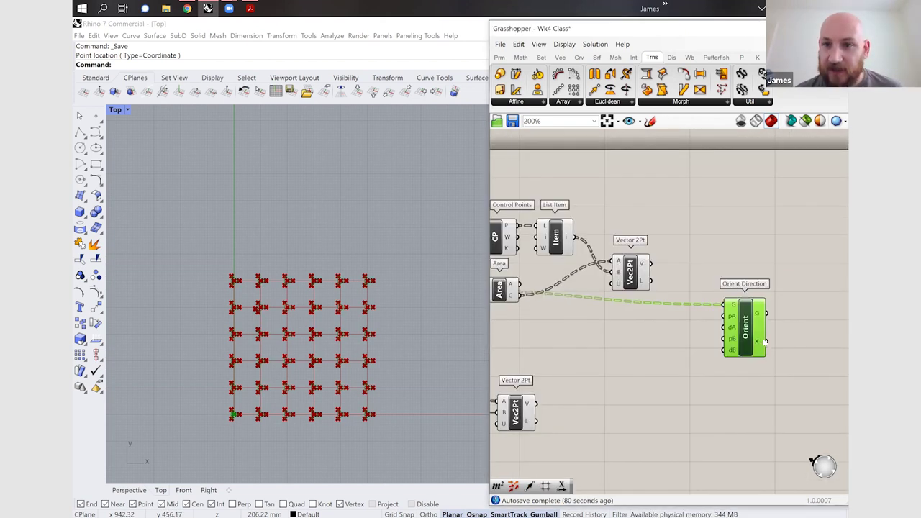
drag(767, 345, 783, 351)
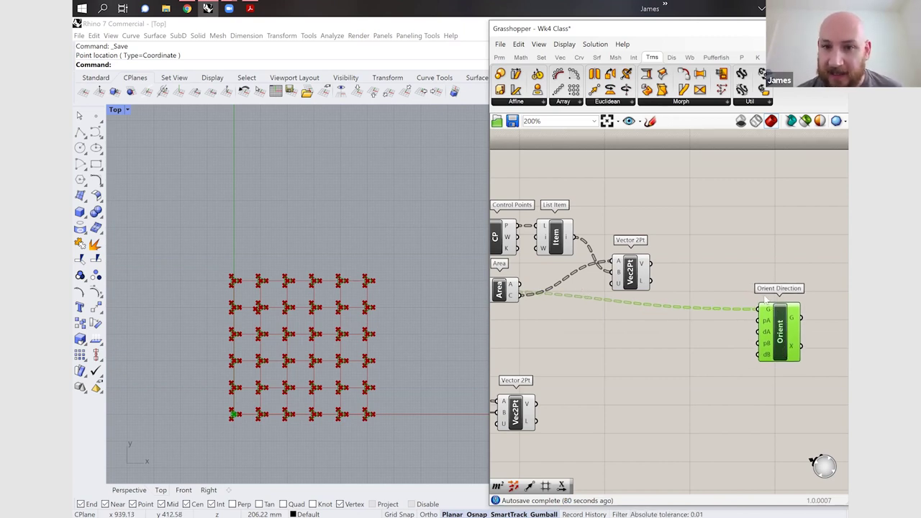
- Connect the first Vector 2Pt's V output to Orient Direction's dA input and the Area's C output to its pA input
scroll(765, 300, down, 2)
scroll(562, 299, up, 1)
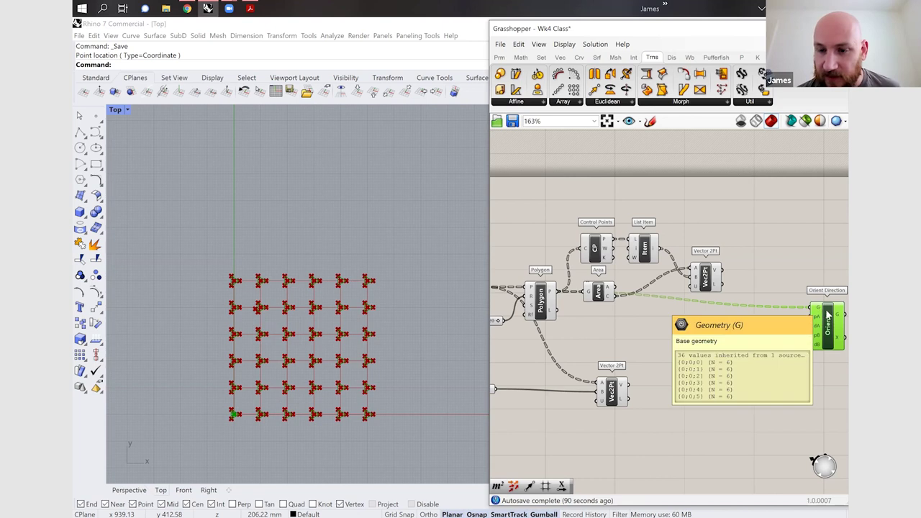
drag(819, 309, 813, 310)
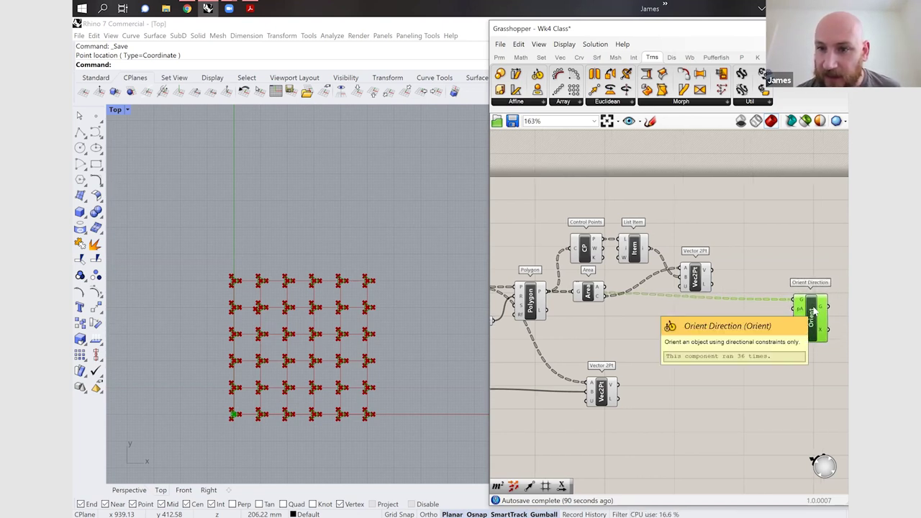
scroll(813, 309, up, 1)
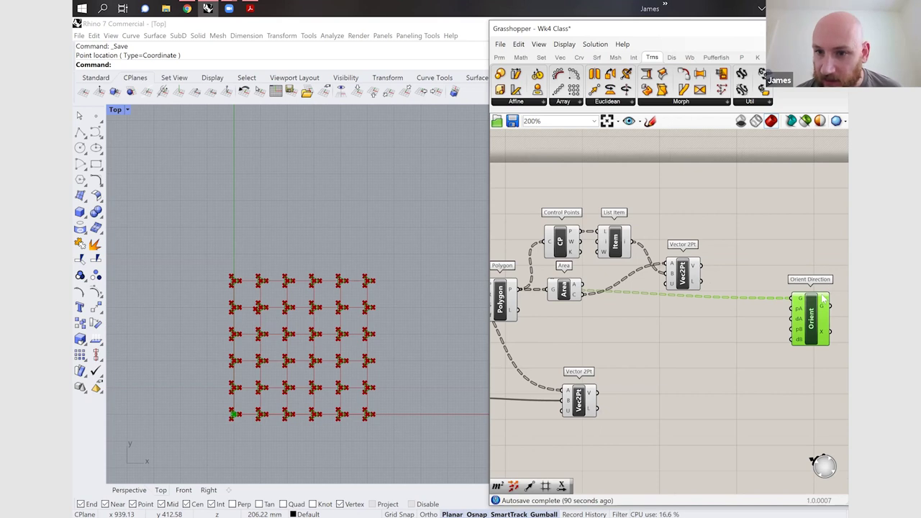
scroll(824, 302, up, 2)
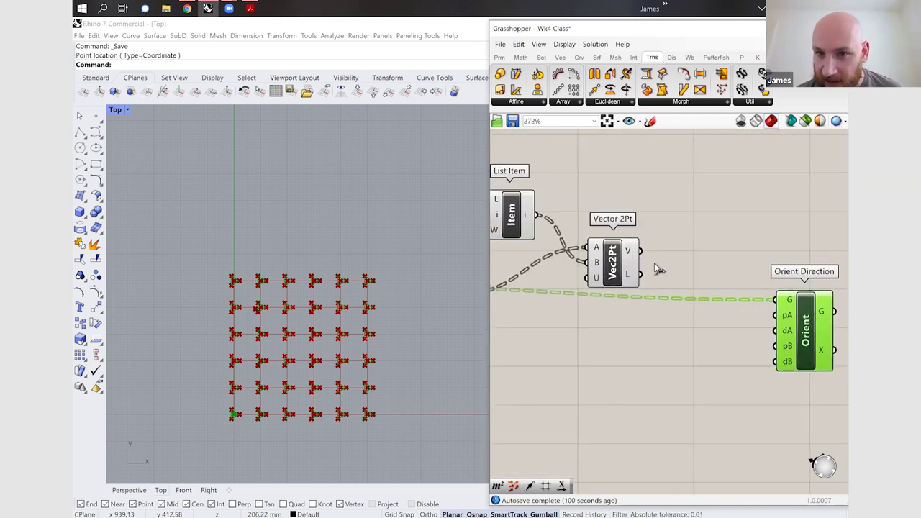
drag(644, 251, 787, 332)
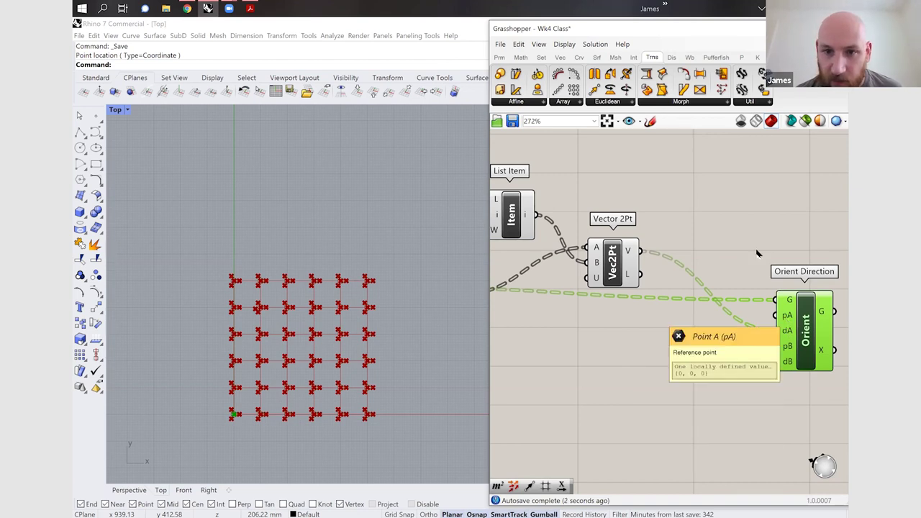
scroll(756, 252, down, 2)
drag(543, 287, 773, 297)
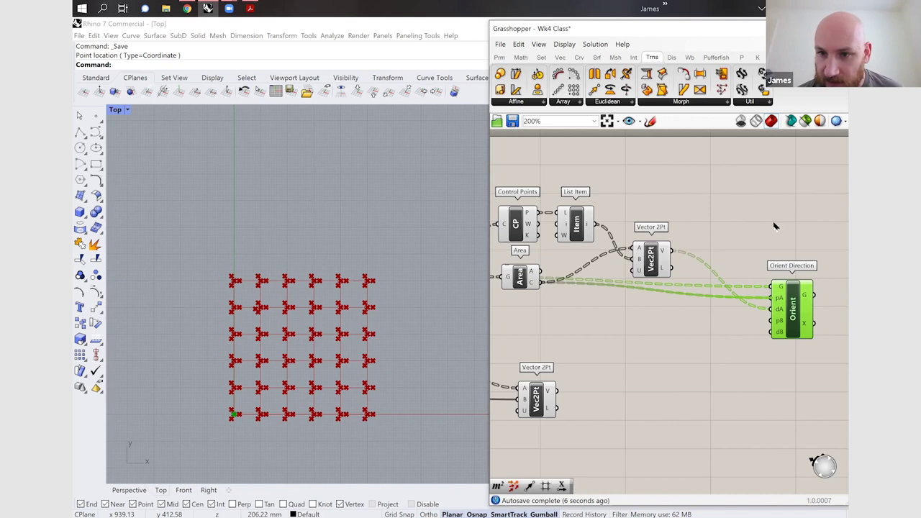
- Add a Multiplication component to the right of the second Vector 2Pt and connect that vector's V output to its A input
scroll(772, 224, down, 2)
scroll(722, 332, up, 2)
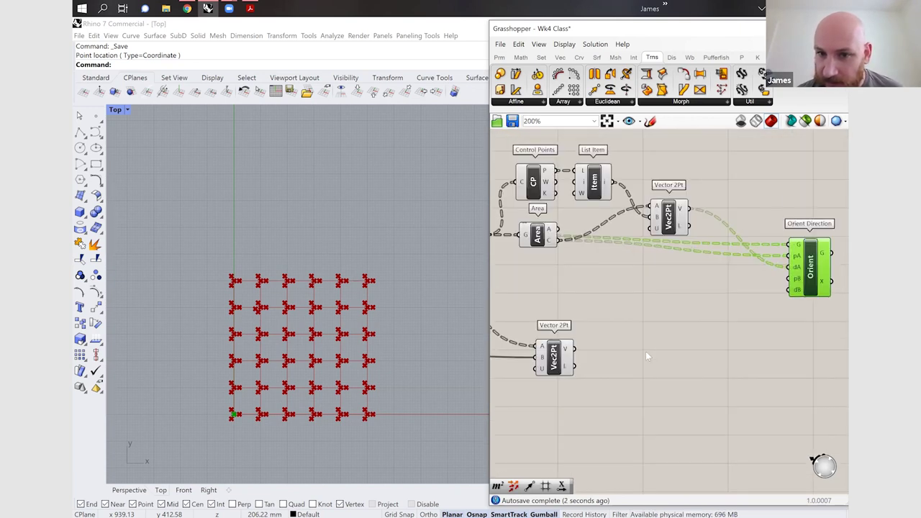
double_click(645, 352)
text(multi)
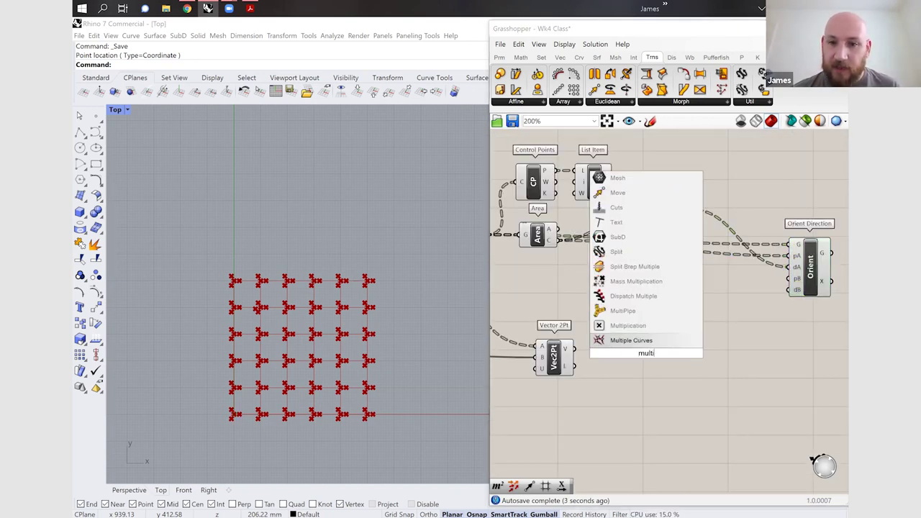
key(Return)
drag(580, 351, 630, 349)
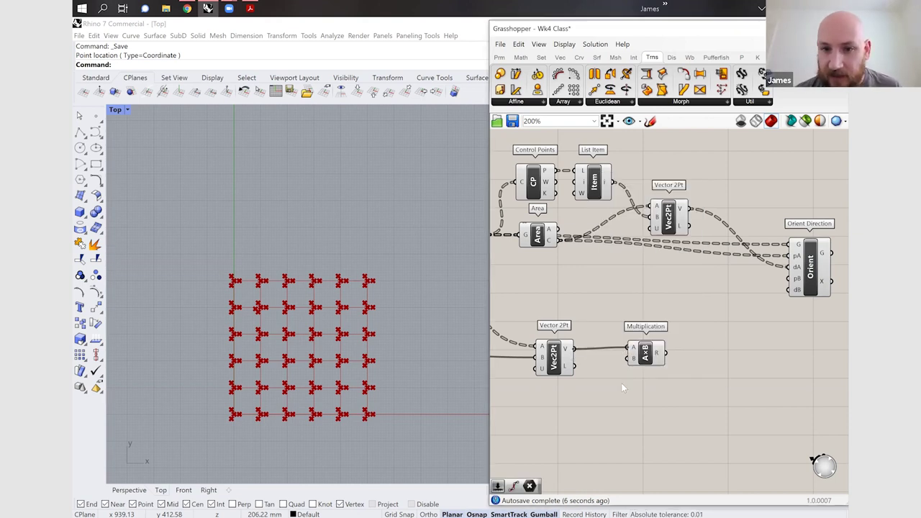
double_click(621, 385)
text(100)
key(Return)
drag(636, 387, 624, 440)
key(Delete)
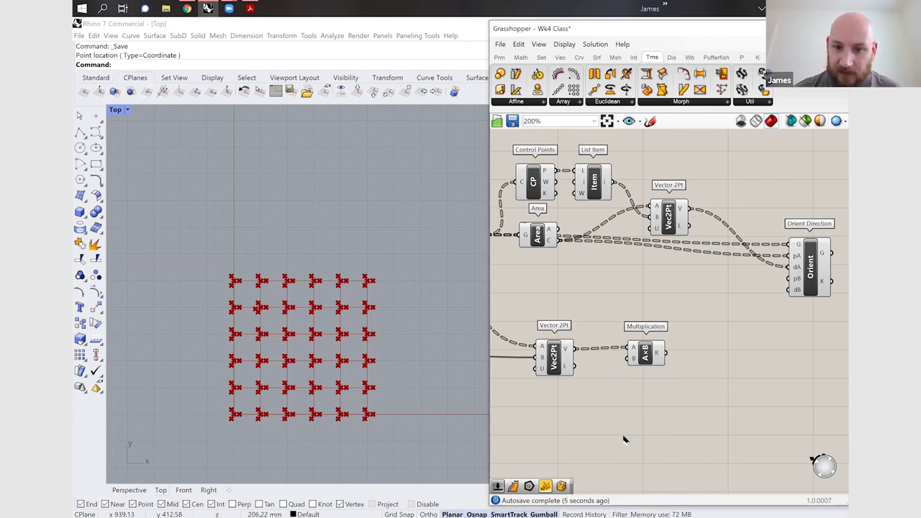
- Add a number slider from the value 0.00 below the Multiplication component and connect it to the B input
double_click(624, 434)
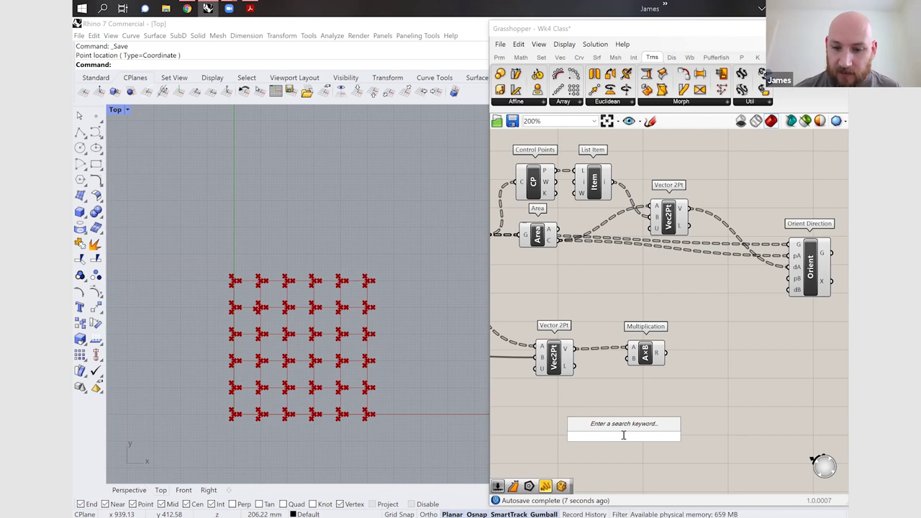
text(0.00)
key(Return)
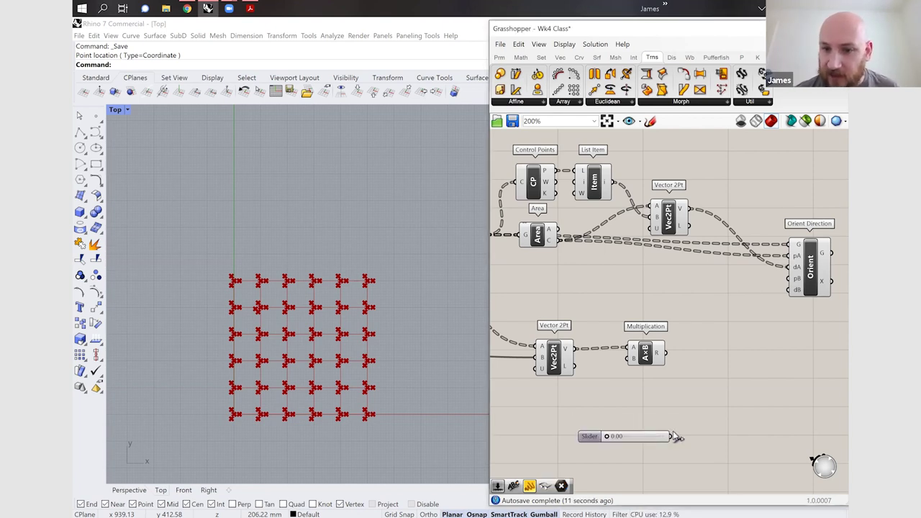
drag(630, 357, 670, 436)
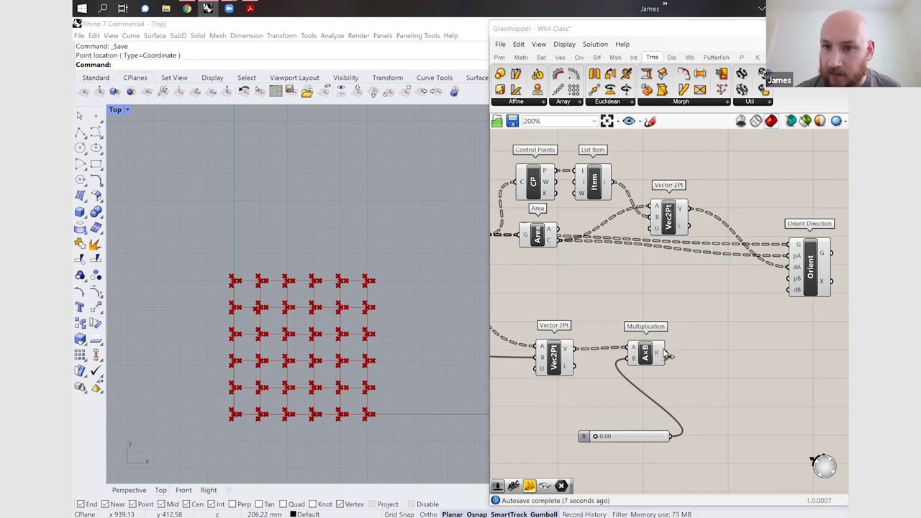
- Connect the Multiplication's R output to Orient Direction's dB input and the Area's C output to its pB input
drag(761, 290, 802, 298)
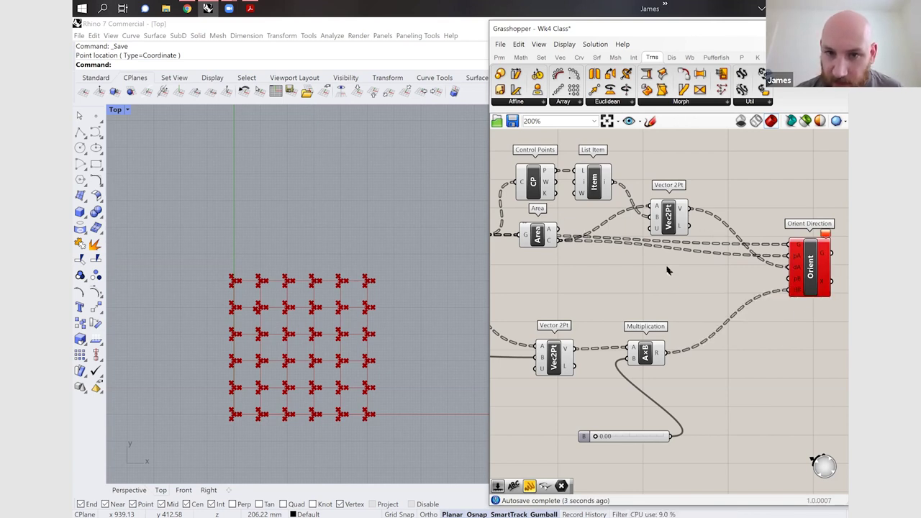
scroll(569, 256, down, 1)
drag(575, 245, 769, 278)
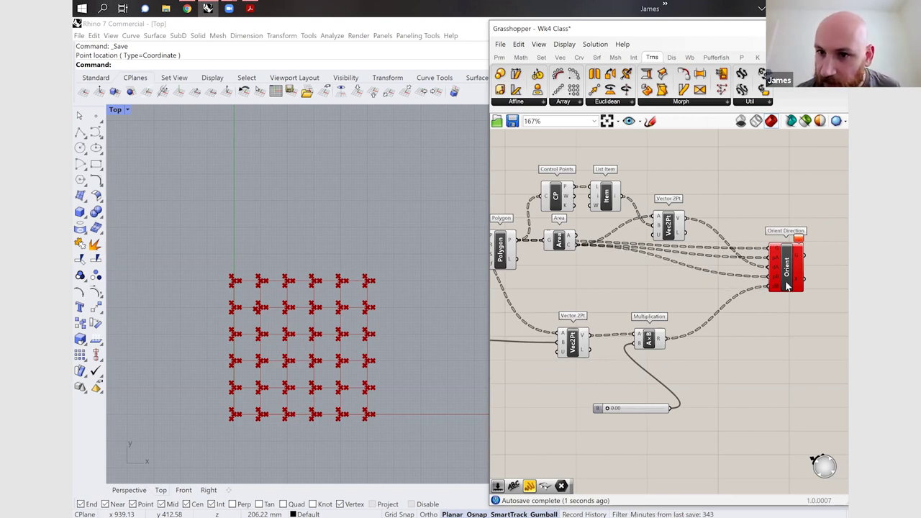
- Set the slider feeding the Multiplication's B input to 0.19
scroll(809, 240, up, 1)
mouse_move(804, 232)
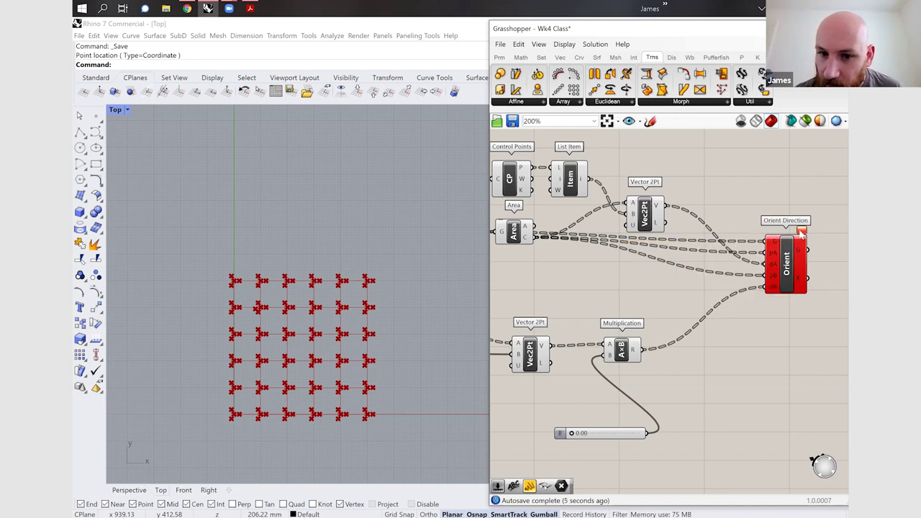
drag(572, 433, 584, 442)
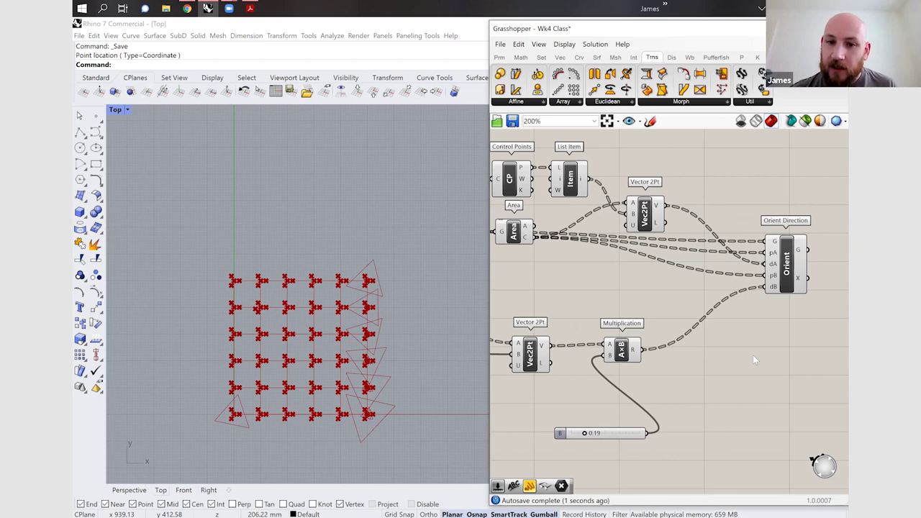
- Turn off the preview of the Polygon, Control Points, List Item, Area, Multiplication and both Vector 2Pt components
click(643, 227)
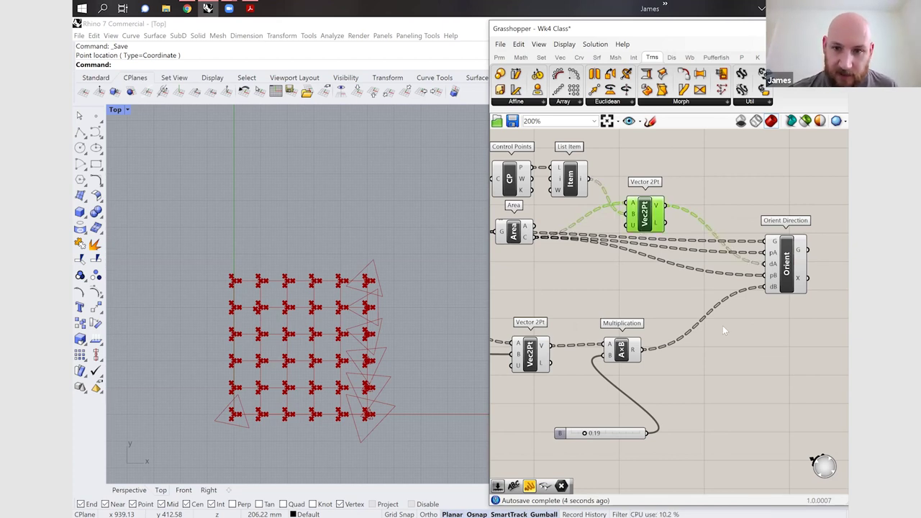
scroll(707, 372, down, 2)
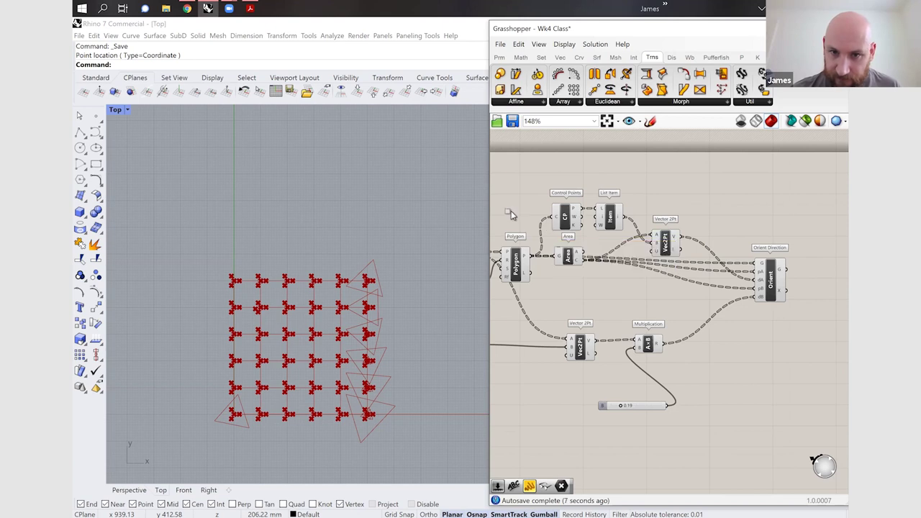
click(580, 223)
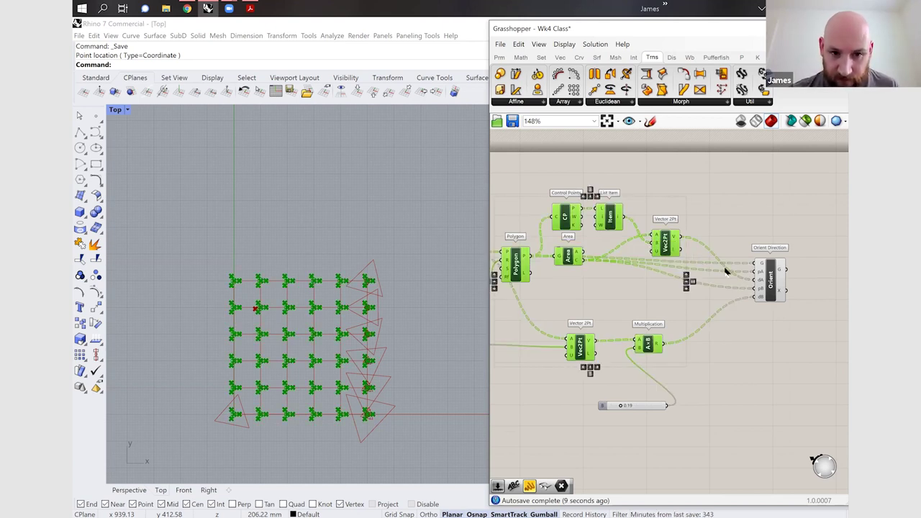
click(766, 307)
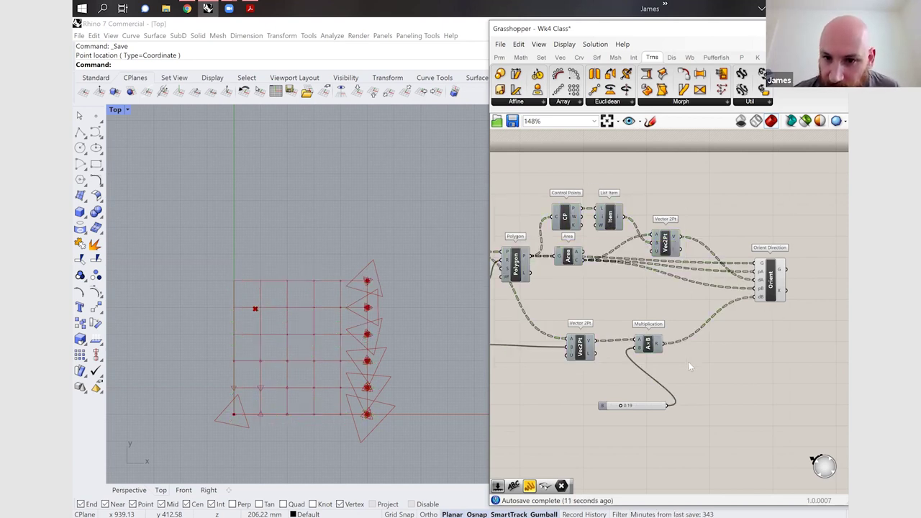
- Move the Multiplication's slider up beneath the second Vector 2Pt and set it to 0.18
scroll(666, 395, down, 1)
click(667, 395)
scroll(666, 395, up, 3)
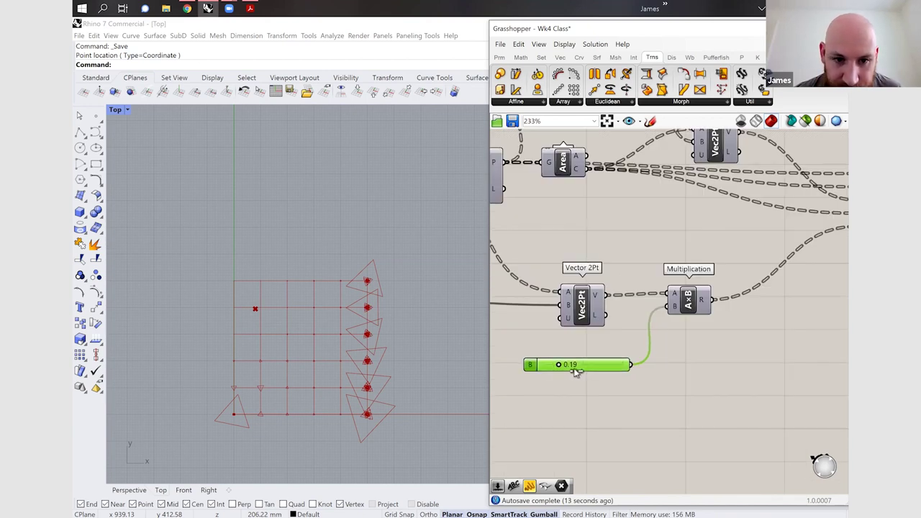
drag(560, 365, 562, 365)
- Flatten both the A and B inputs of the first Vector 2Pt component
scroll(649, 364, down, 4)
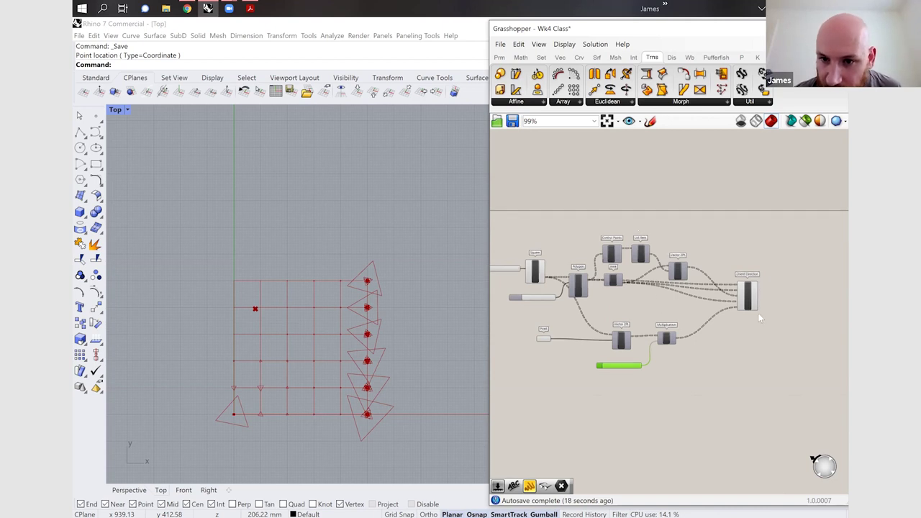
scroll(638, 225, up, 3)
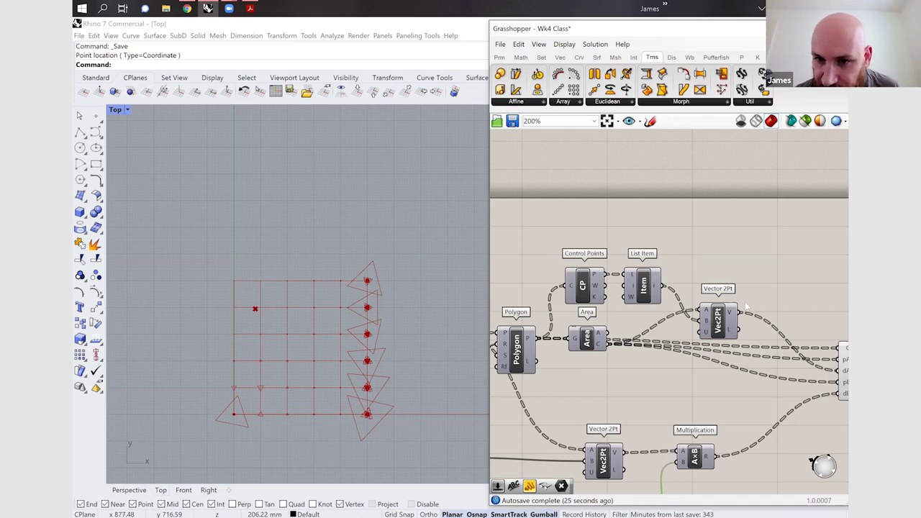
scroll(713, 320, up, 2)
scroll(673, 286, down, 2)
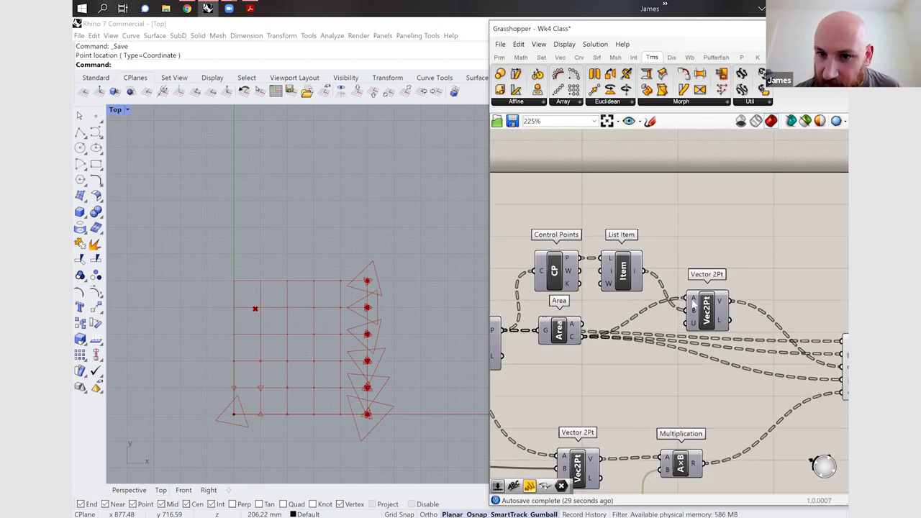
scroll(693, 305, up, 3)
right_click(694, 301)
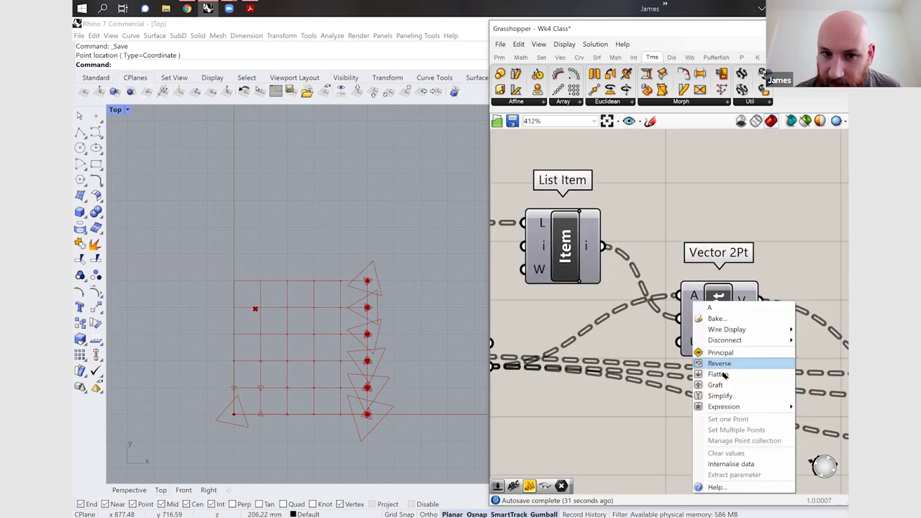
click(718, 375)
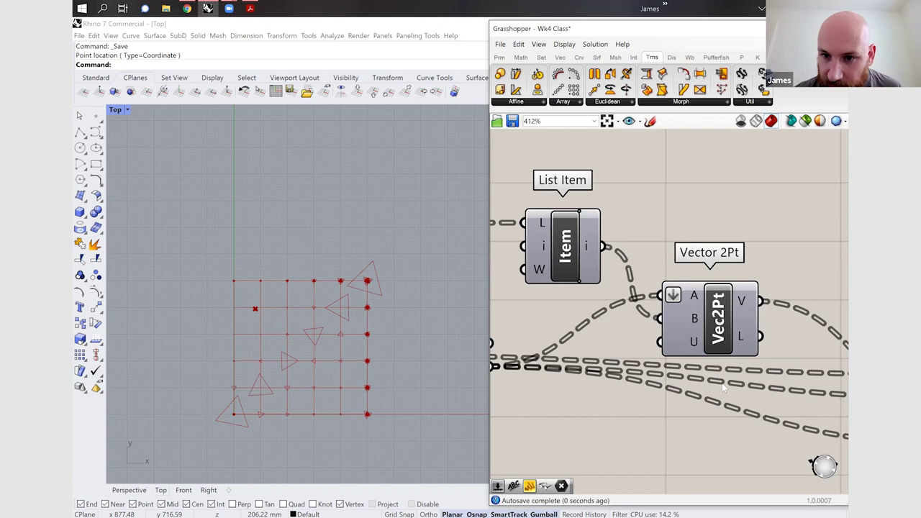
right_click(693, 320)
click(728, 400)
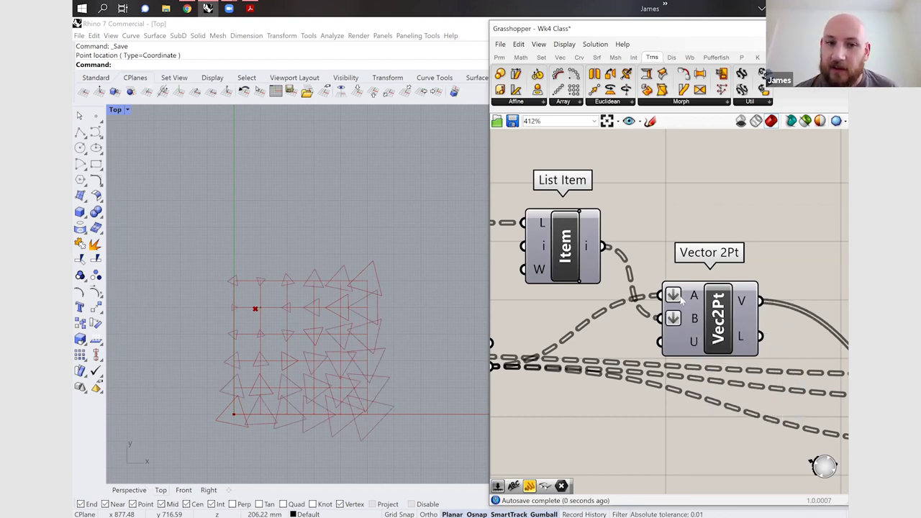
scroll(681, 301, down, 2)
scroll(683, 305, down, 3)
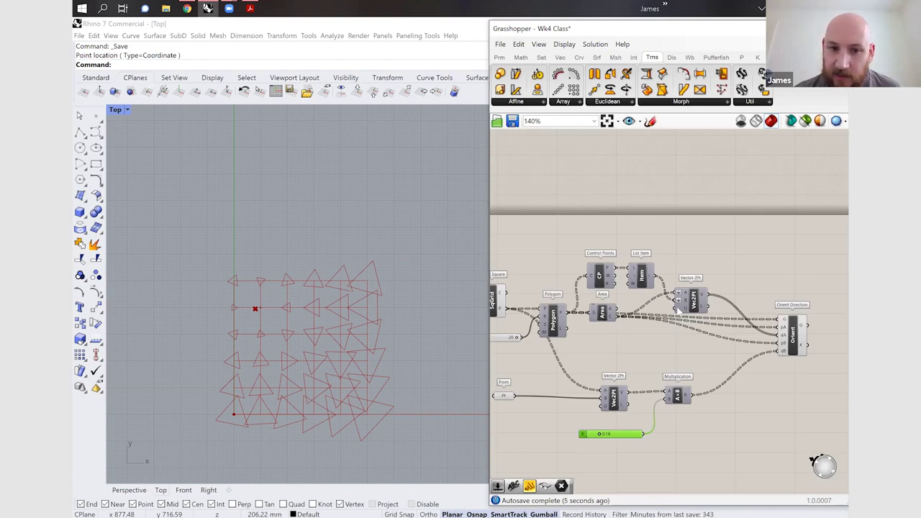
scroll(676, 310, up, 2)
scroll(675, 314, down, 2)
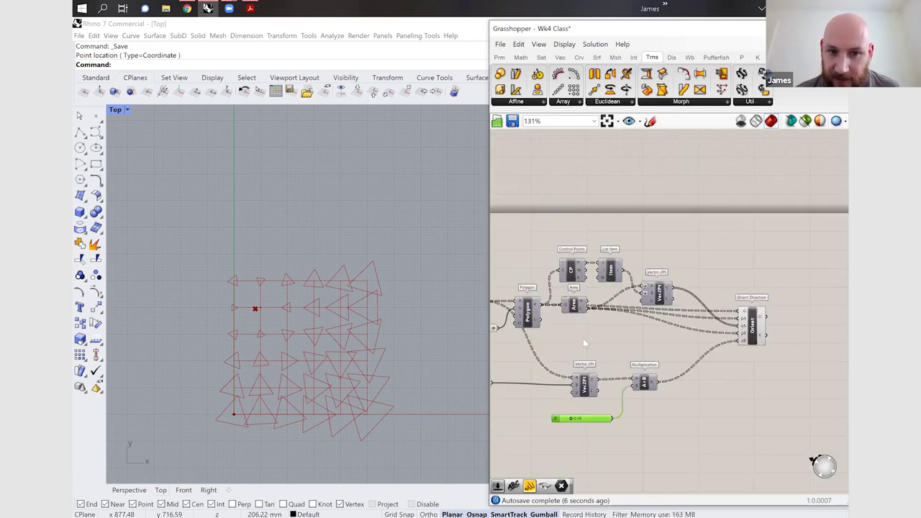
- Turn off the preview of the Square grid component
scroll(584, 344, up, 3)
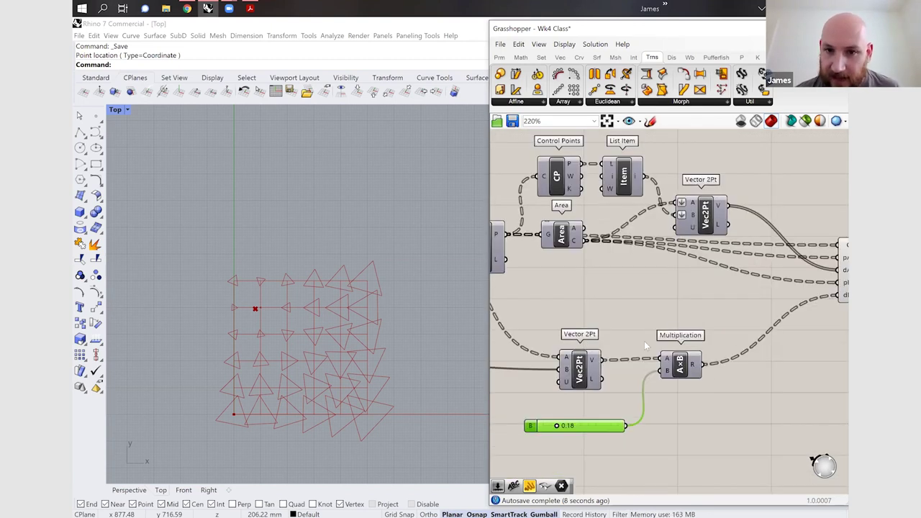
scroll(633, 324, down, 3)
click(511, 274)
click(650, 305)
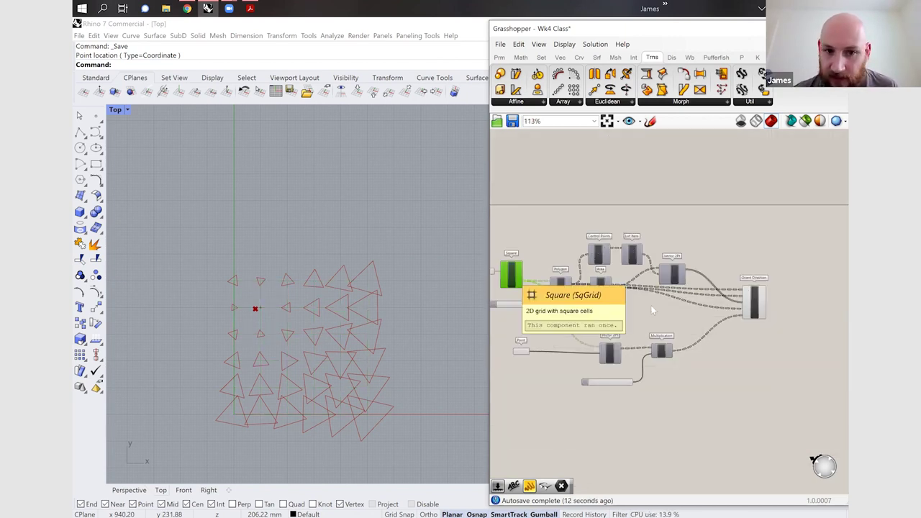
- Select the Point parameter's attractor point and move it down among the lower rows of the triangle grid
scroll(619, 365, down, 1)
scroll(618, 365, up, 4)
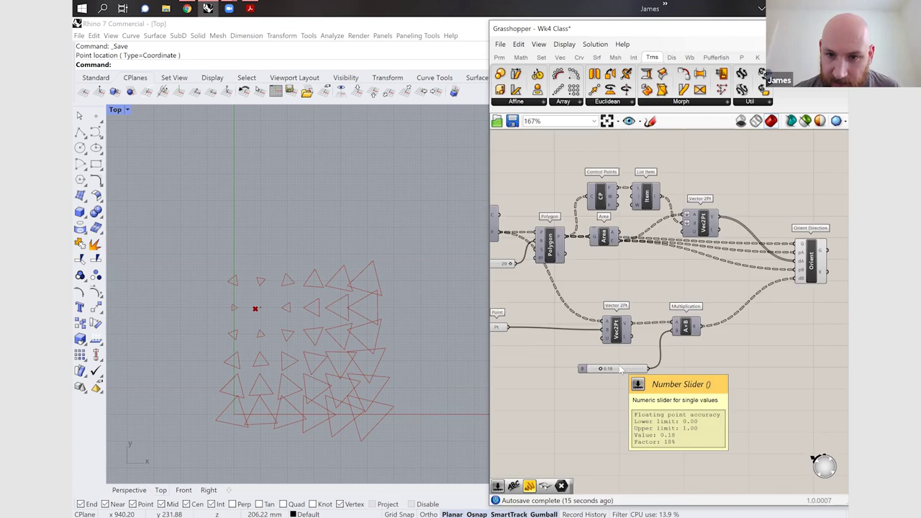
scroll(663, 389, down, 2)
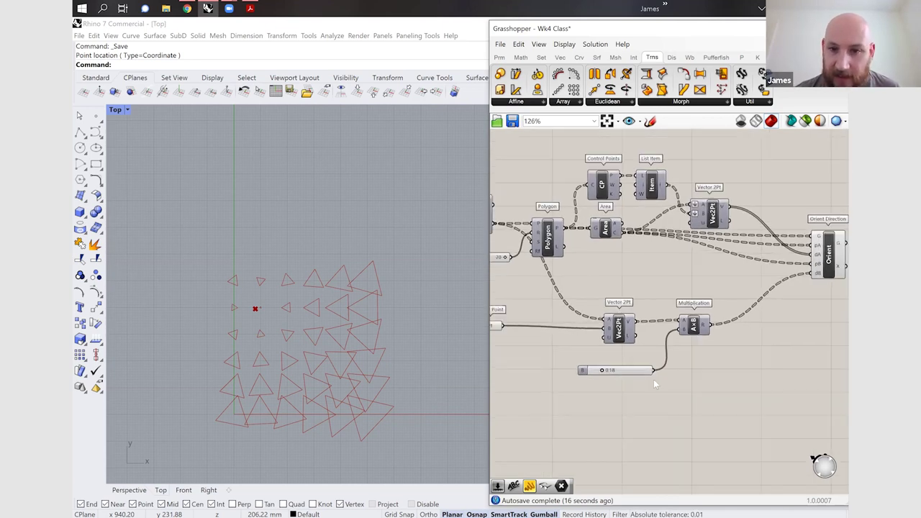
scroll(562, 355, down, 2)
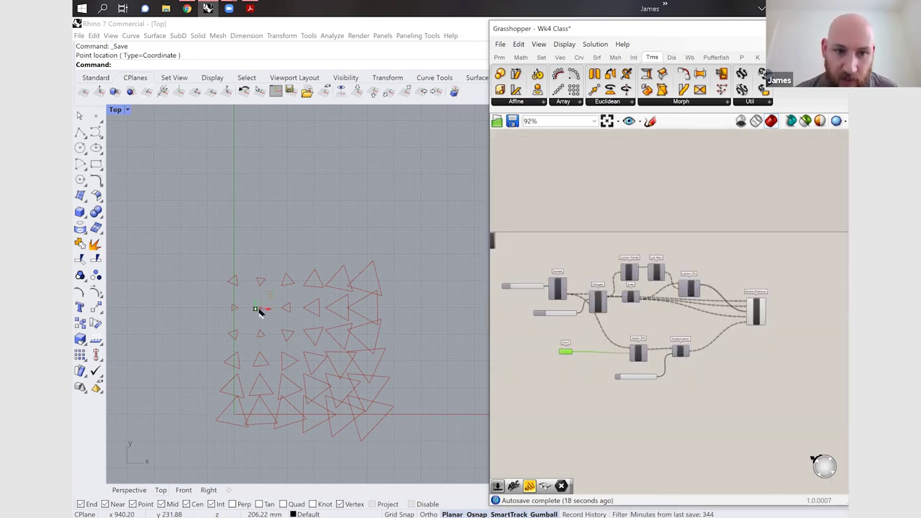
drag(263, 309, 343, 384)
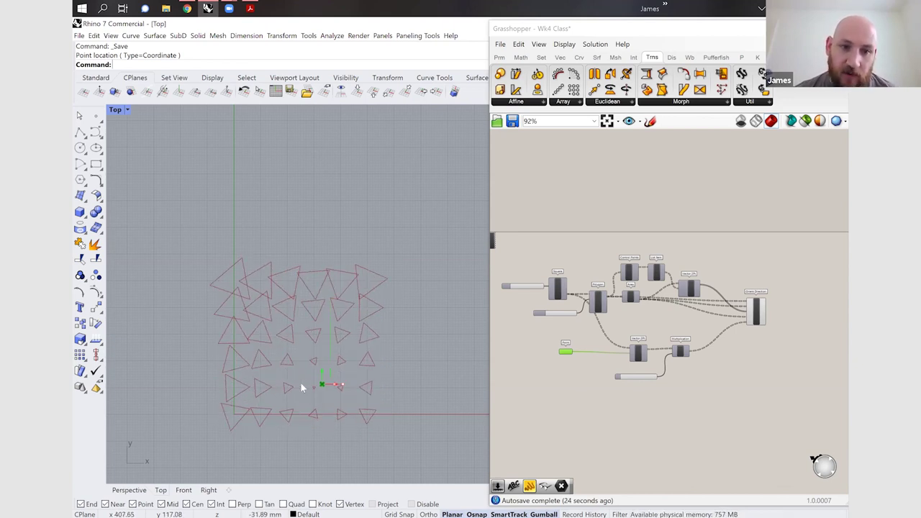
drag(287, 387, 278, 376)
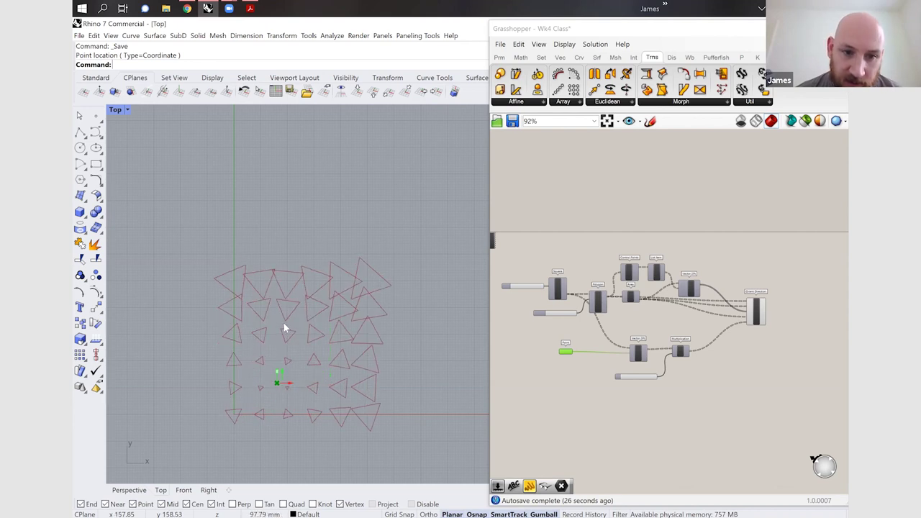
- Move the attractor point up and across to the fifth column, between the second and third rows from the grid's upper edge
drag(283, 309, 284, 307)
key(alt+Up)
key(alt+Right)
key(alt+Right)
key(alt+Right)
key(alt+Right)
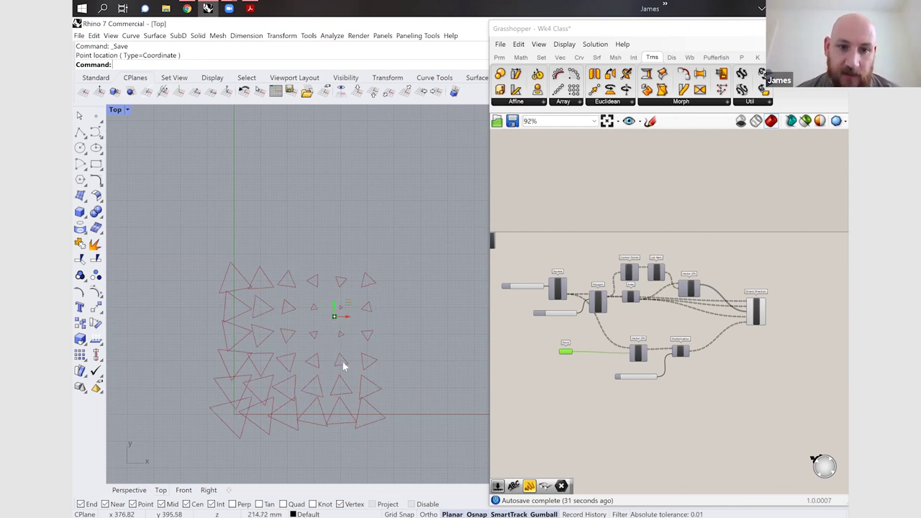
- Move the attractor point straight down the fifth column to just below the second-lowest row of triangles
key(alt+Down)
key(alt+Down)
key(alt+Down)
key(alt+Down)
key(alt+Down)
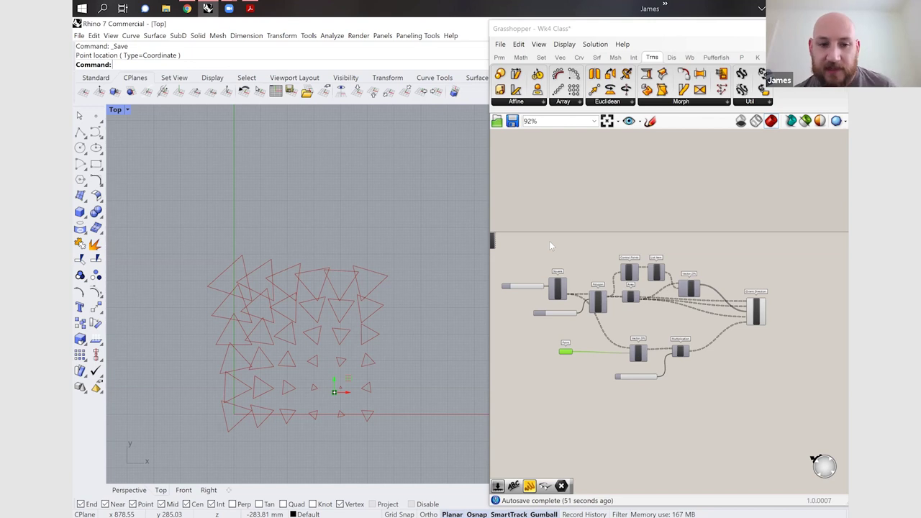
key(ctrl+a)
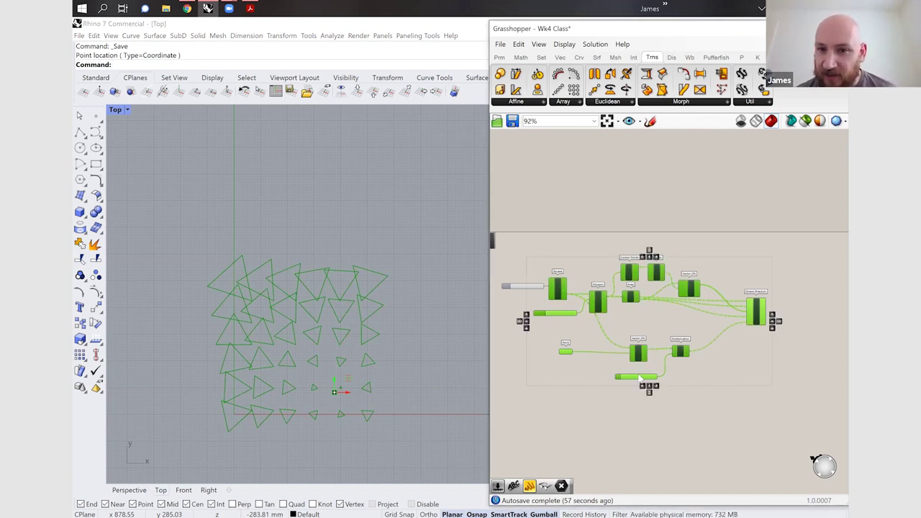
click(715, 334)
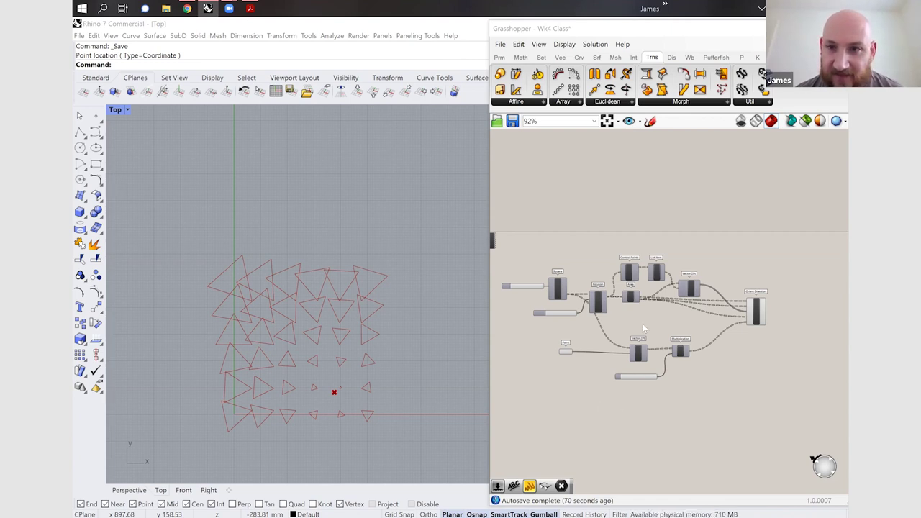
scroll(689, 352, up, 1)
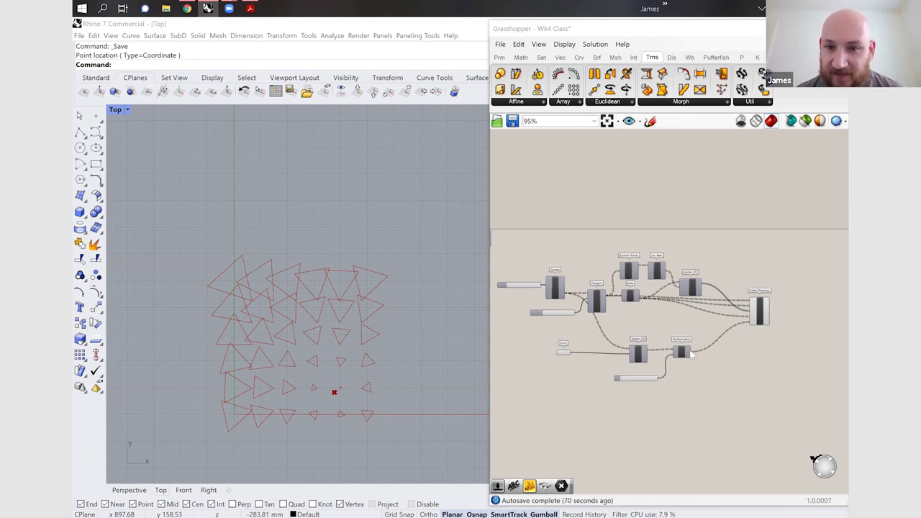
scroll(689, 352, up, 1)
scroll(533, 436, up, 1)
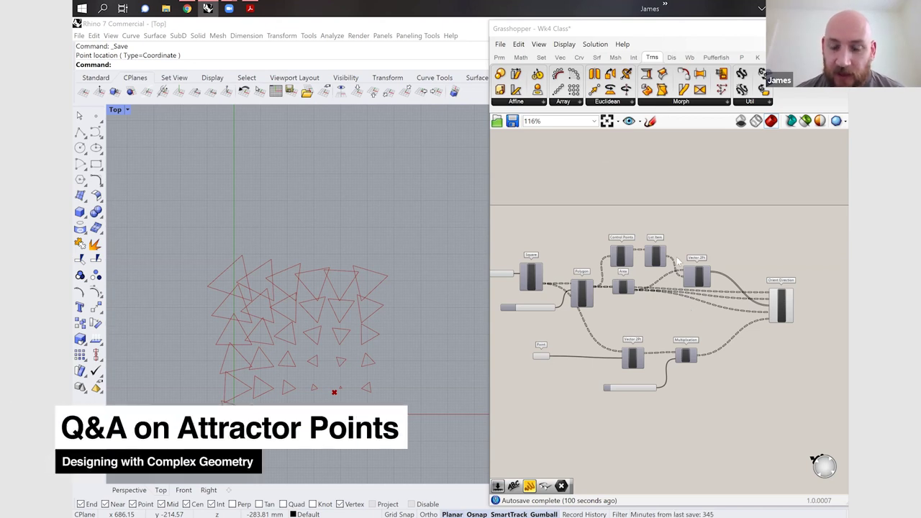
- Look up the Square grid component by searching for "square" and among the Vector grid components, and examine its inputs
scroll(604, 184, up, 4)
scroll(597, 182, up, 2)
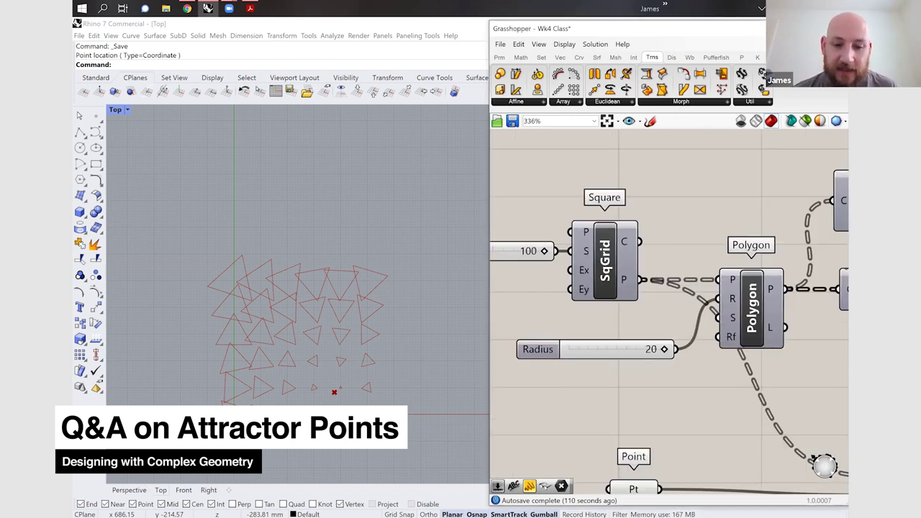
text(square)
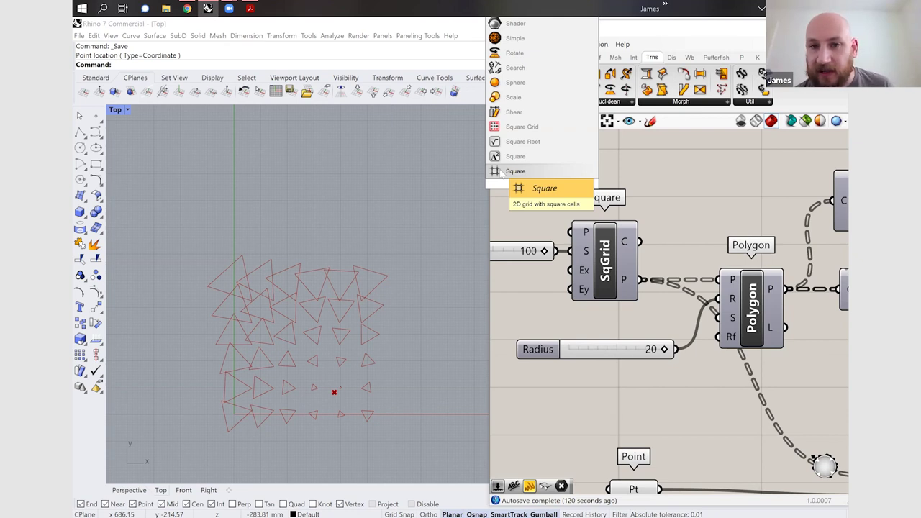
key(Escape)
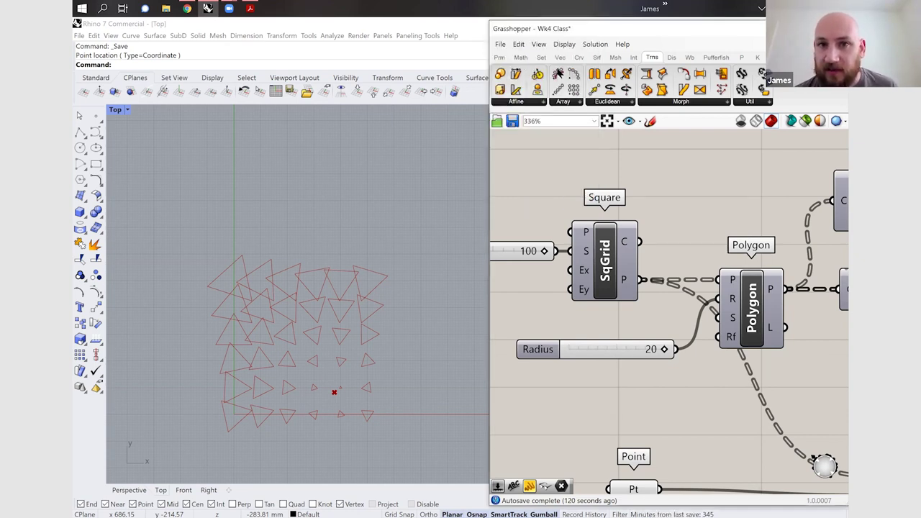
click(560, 57)
click(550, 102)
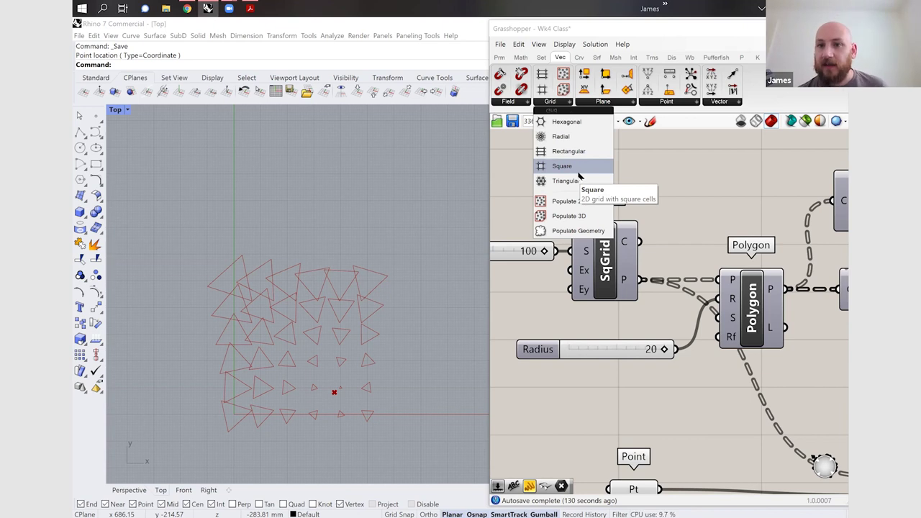
click(669, 307)
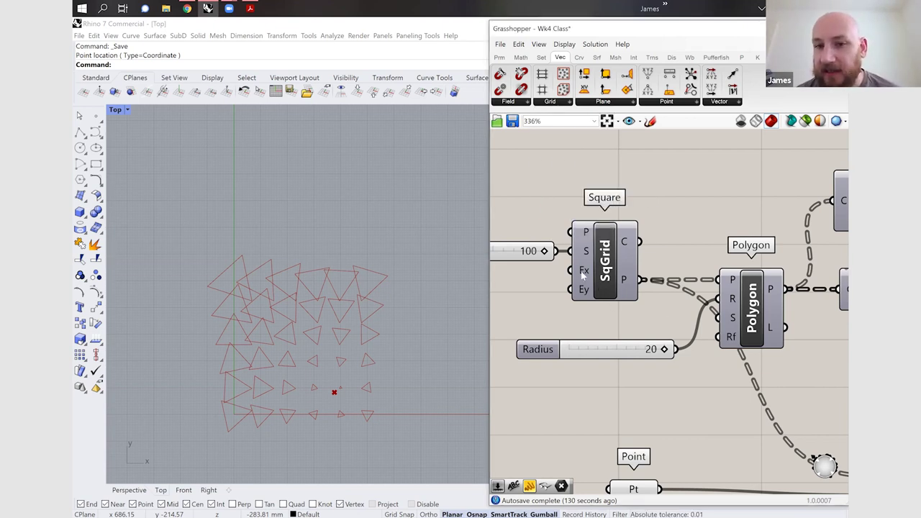
mouse_move(584, 272)
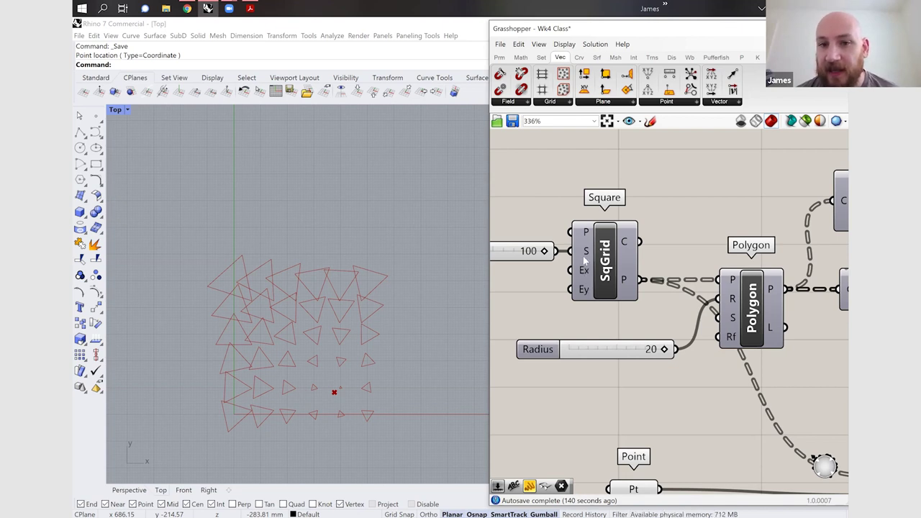
mouse_move(584, 256)
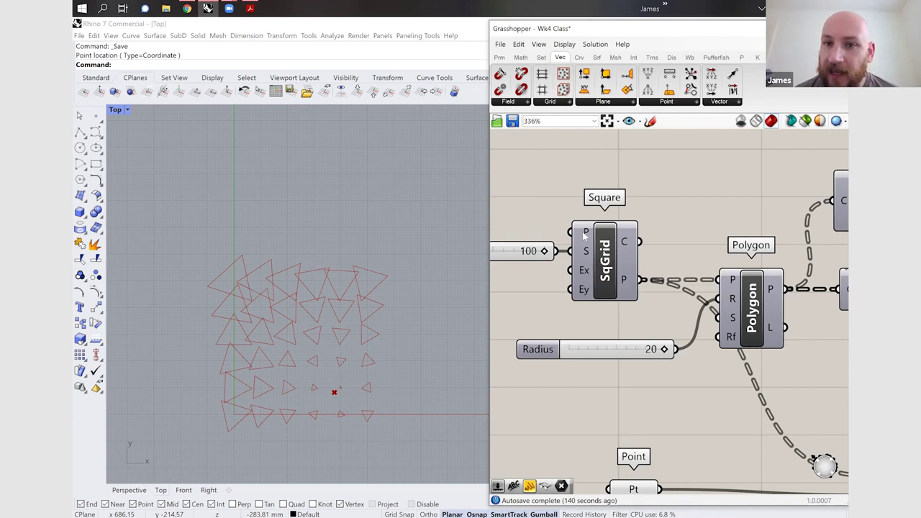
mouse_move(585, 233)
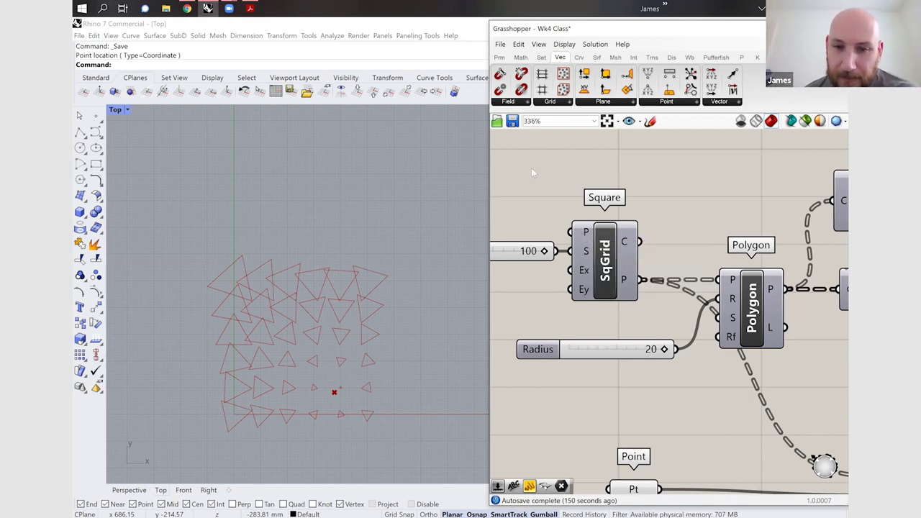
- Add a Line component above the first Vector 2Pt, running from the Area centroids (A) to the List Item points (B)
scroll(613, 302, down, 6)
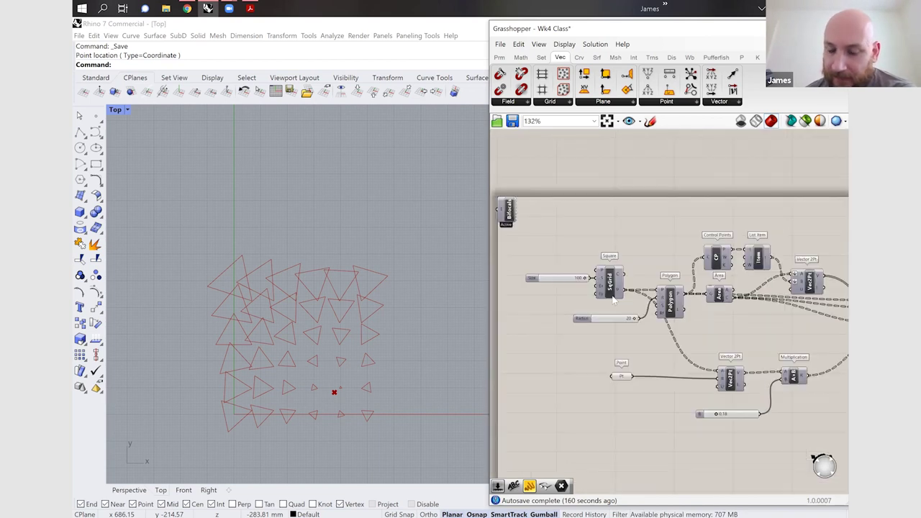
scroll(782, 355, up, 4)
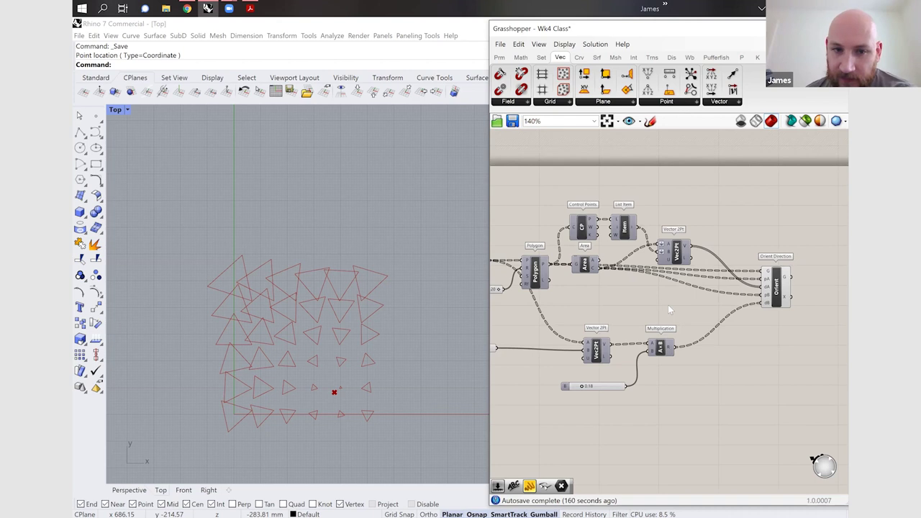
double_click(739, 351)
text(line)
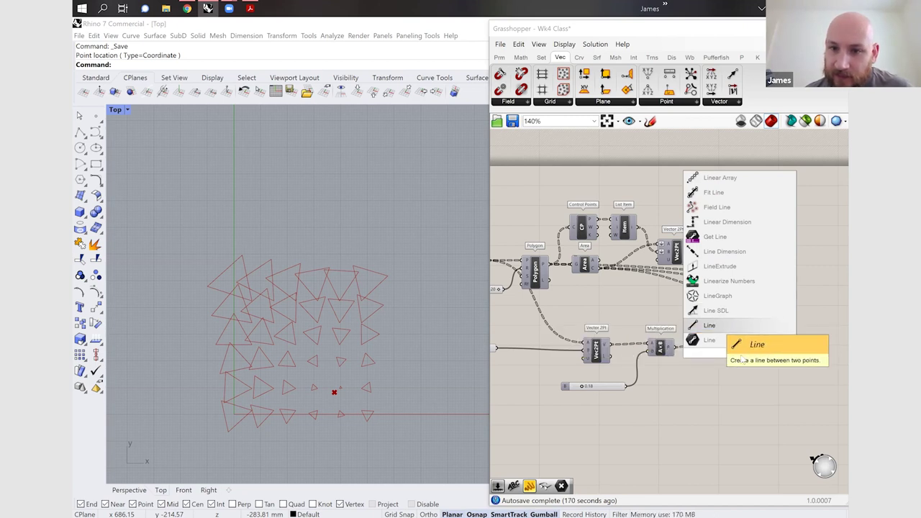
click(716, 326)
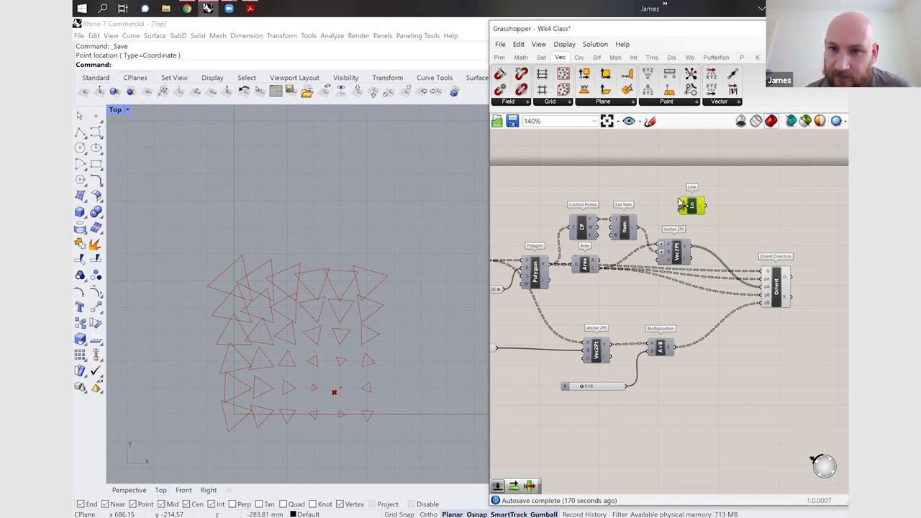
mouse_move(680, 203)
mouse_down()
mouse_move(641, 228)
mouse_move(680, 219)
mouse_move(679, 208)
mouse_up()
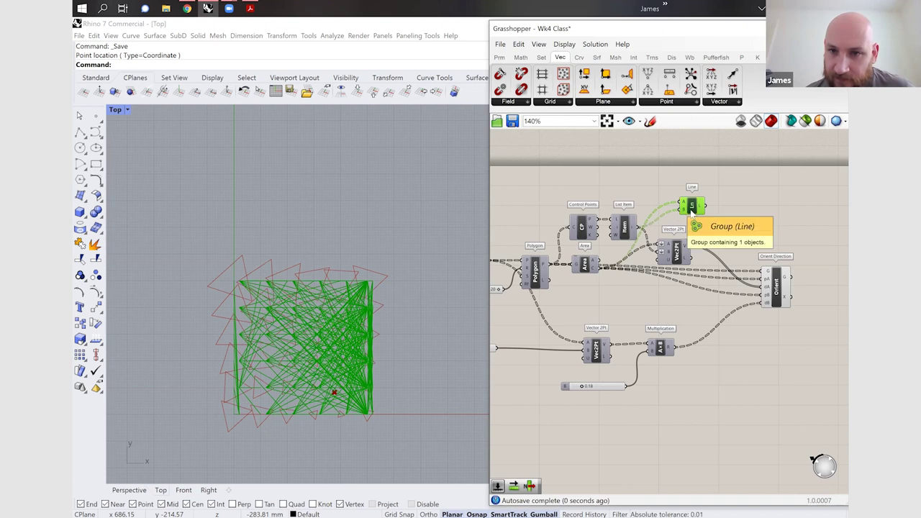
- Flatten both the A and B inputs of the Line component
mouse_move(684, 206)
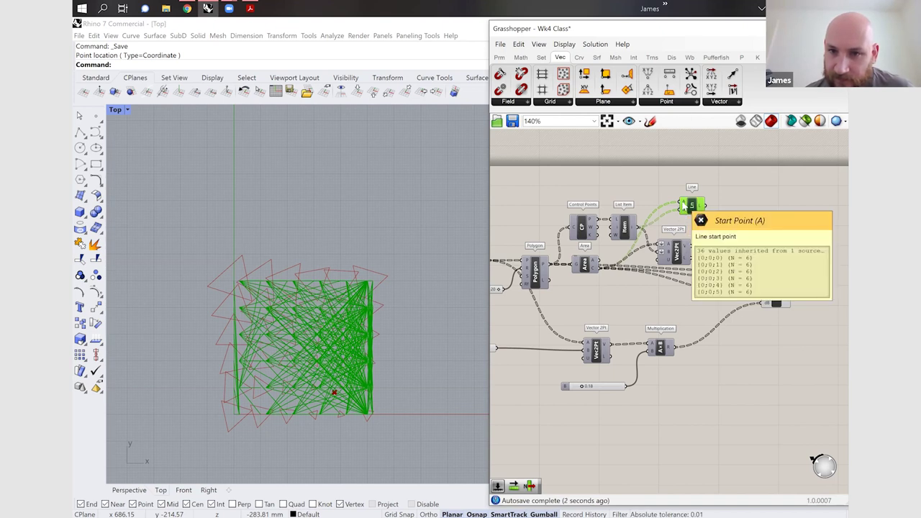
right_click(683, 202)
click(712, 278)
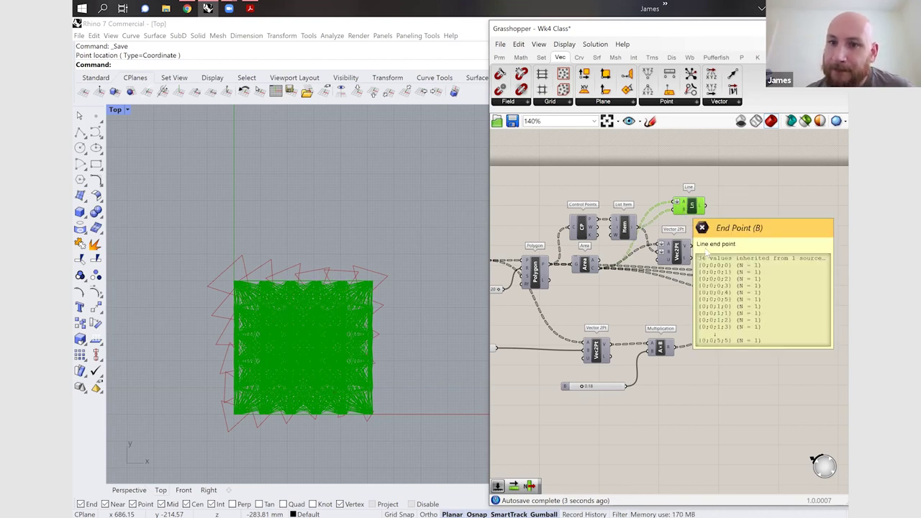
right_click(685, 208)
click(710, 272)
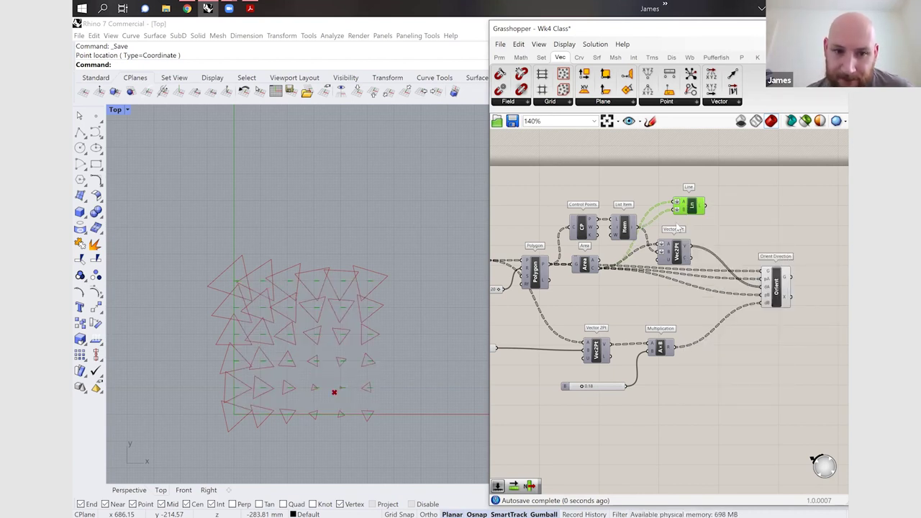
- Connect the Line output to the Orient Direction's Geometry input as an additional source
click(732, 240)
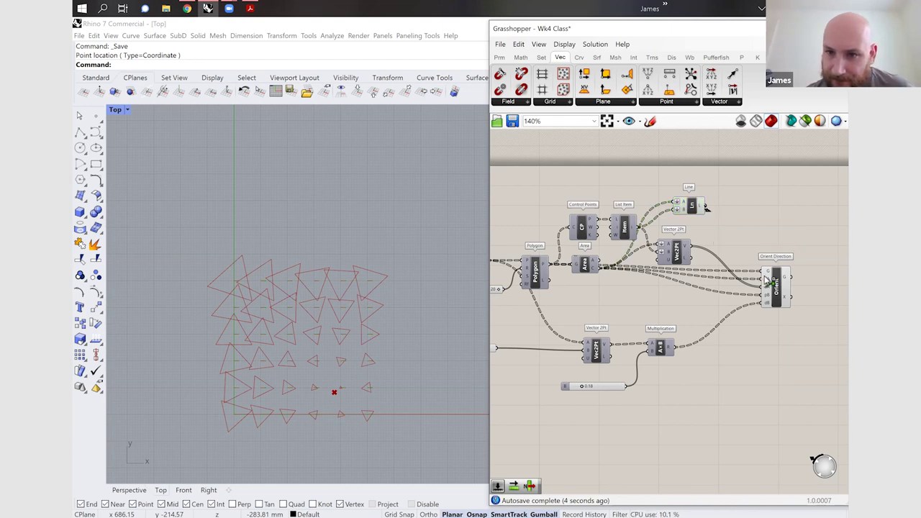
drag(767, 276, 768, 274)
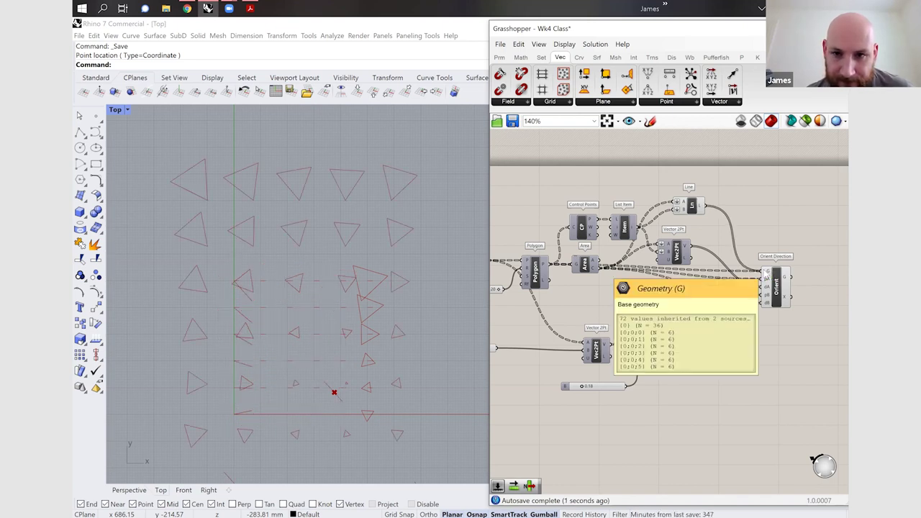
- Add a Curve parameter above the Orient Direction component and connect both the Line output and the Polygon output to it
double_click(756, 210)
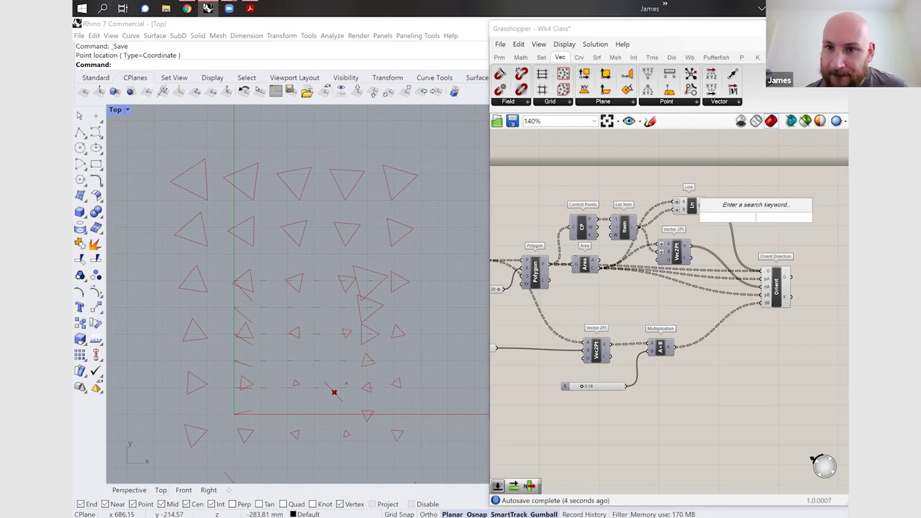
text(crv)
key(Return)
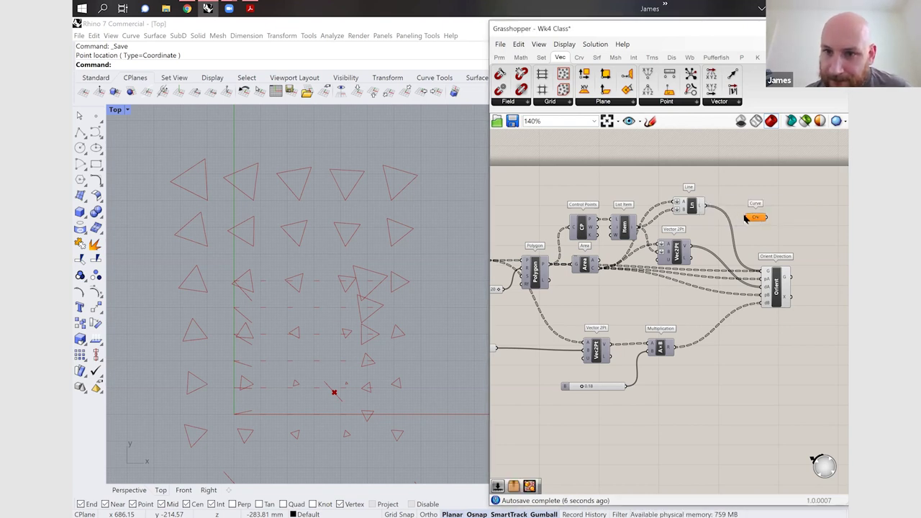
mouse_move(703, 247)
mouse_down()
mouse_move(750, 225)
mouse_move(747, 218)
mouse_move(720, 241)
mouse_up()
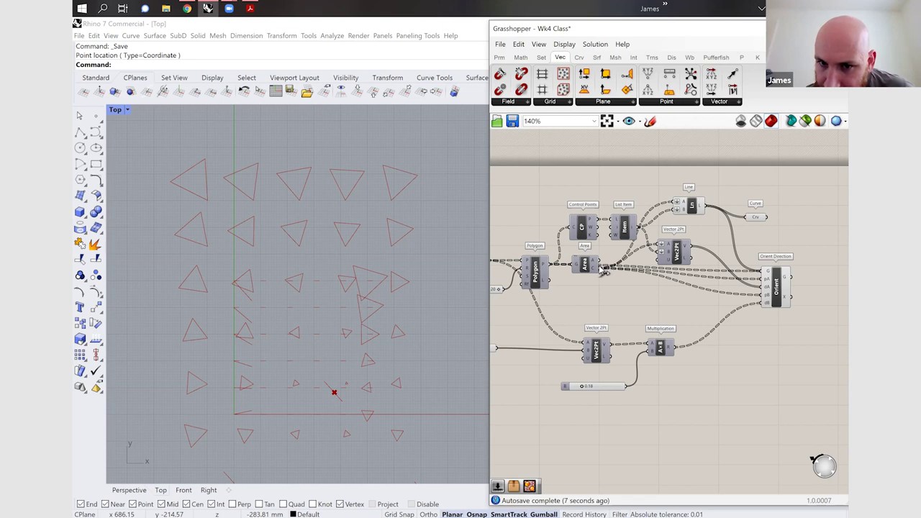
drag(554, 269, 749, 220)
- Try flattening the Curve parameter as the Orient Direction's Geometry source, and turn its flattening off again
right_click(748, 220)
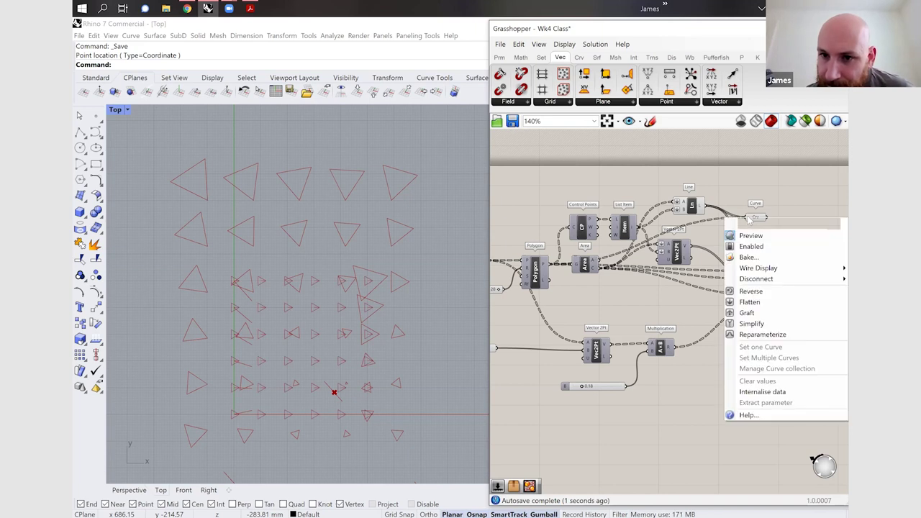
click(749, 302)
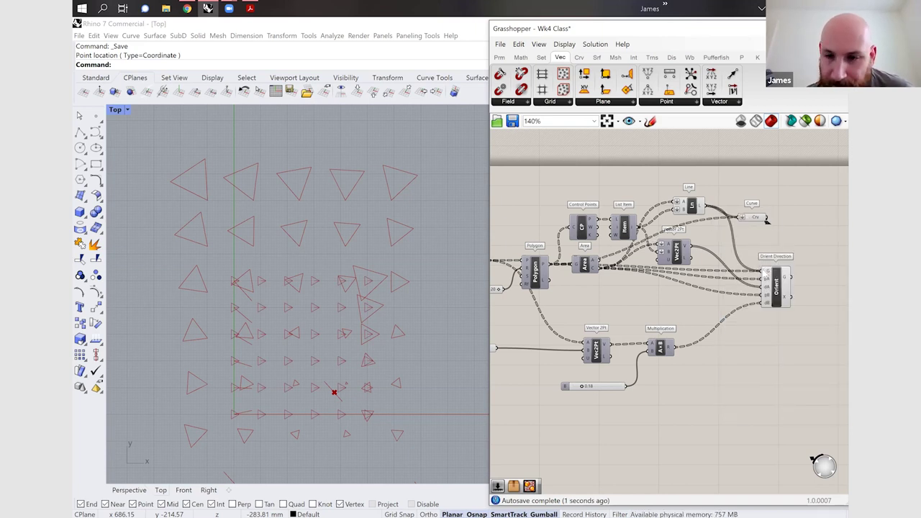
drag(766, 220, 764, 271)
key(ctrl+z)
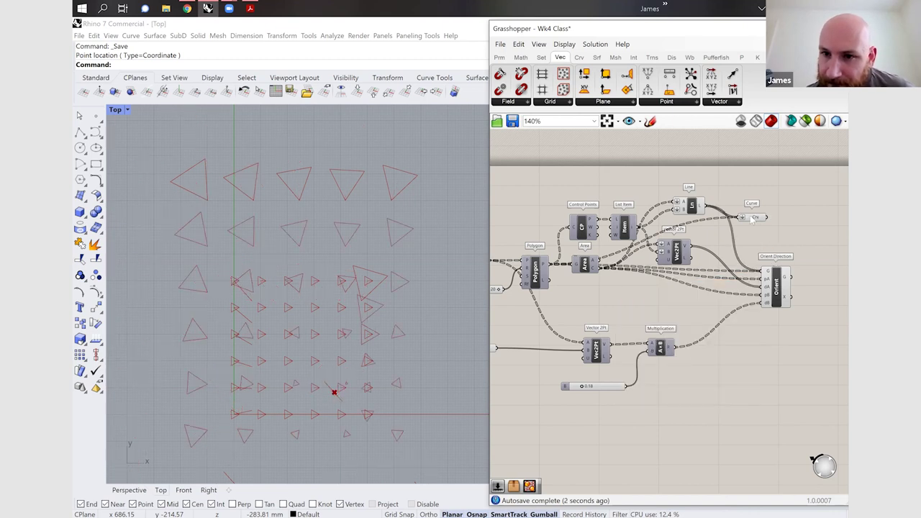
right_click(752, 220)
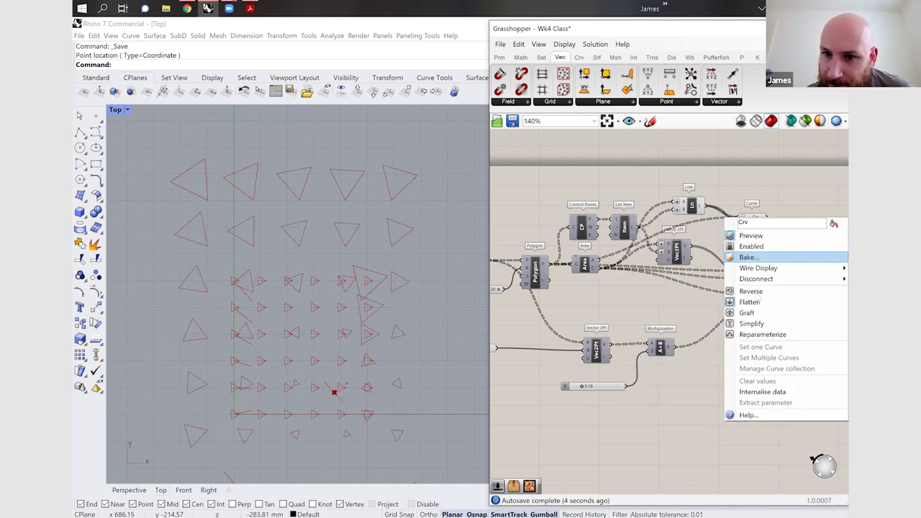
click(749, 301)
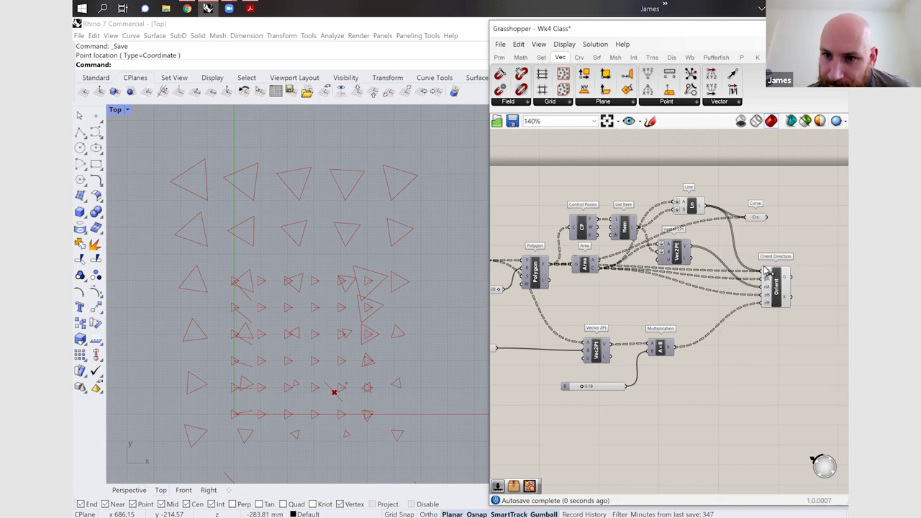
- Connect the Curve parameter to the Orient Direction's Geometry input as its only source, and move the parameter closer to that component
drag(767, 217, 763, 273)
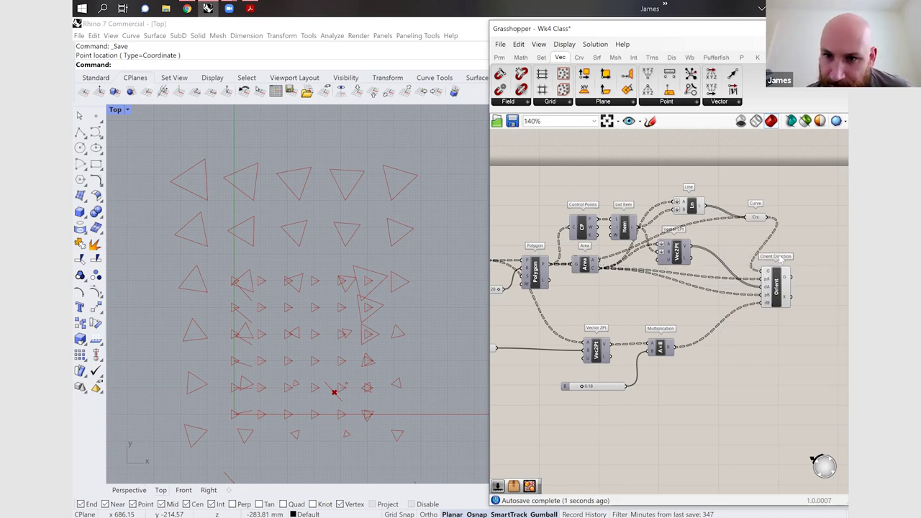
drag(754, 218, 752, 248)
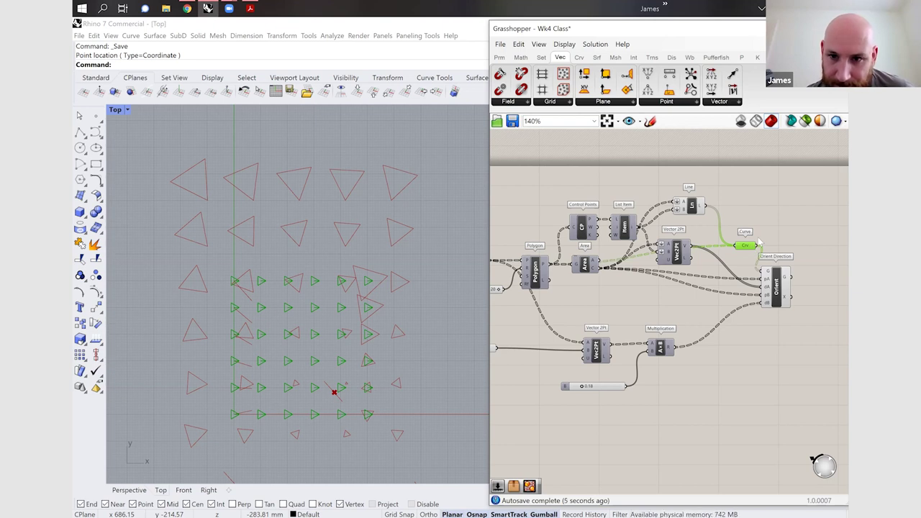
click(761, 238)
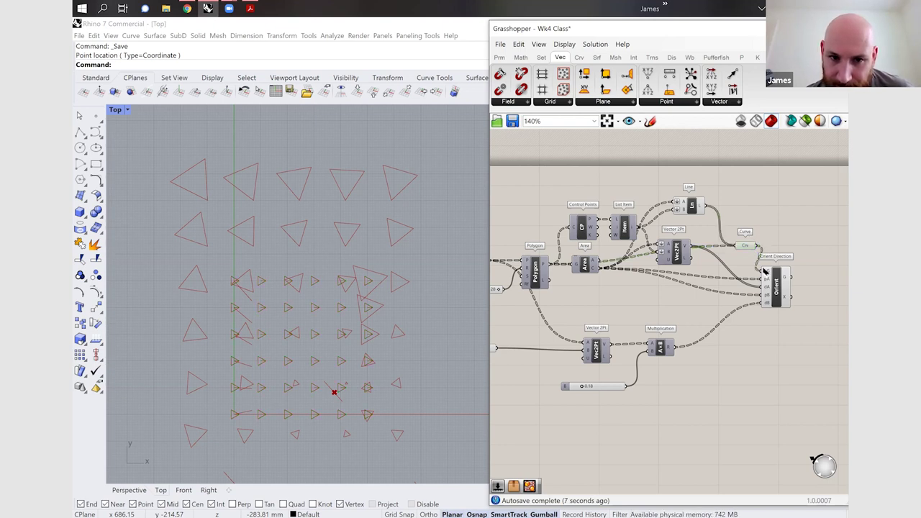
- Connect the Polygon output directly to the Orient Direction's Geometry input in place of the Curve, and compare the Polygon and Line outputs
click(743, 248)
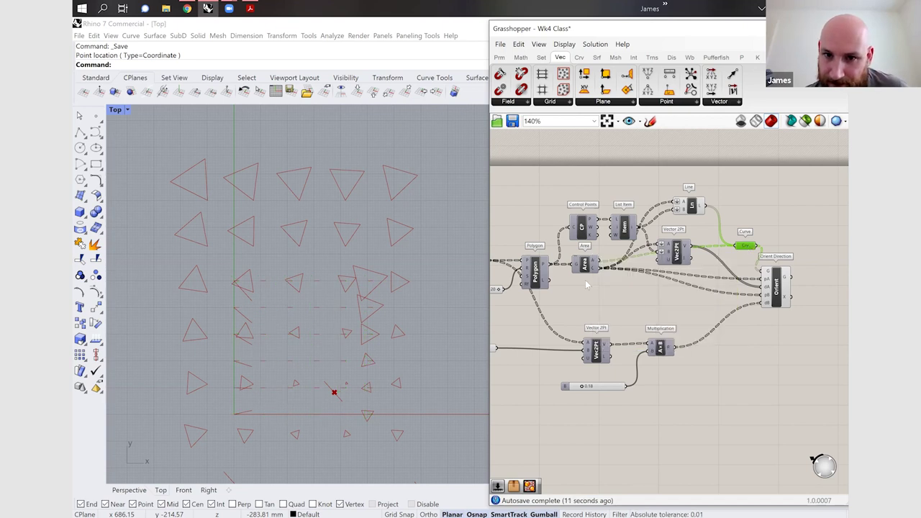
drag(550, 264, 762, 272)
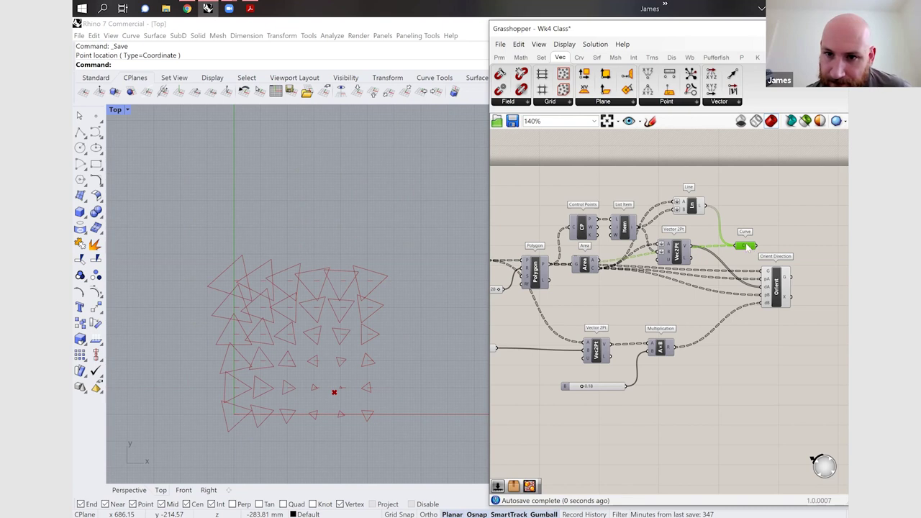
click(692, 208)
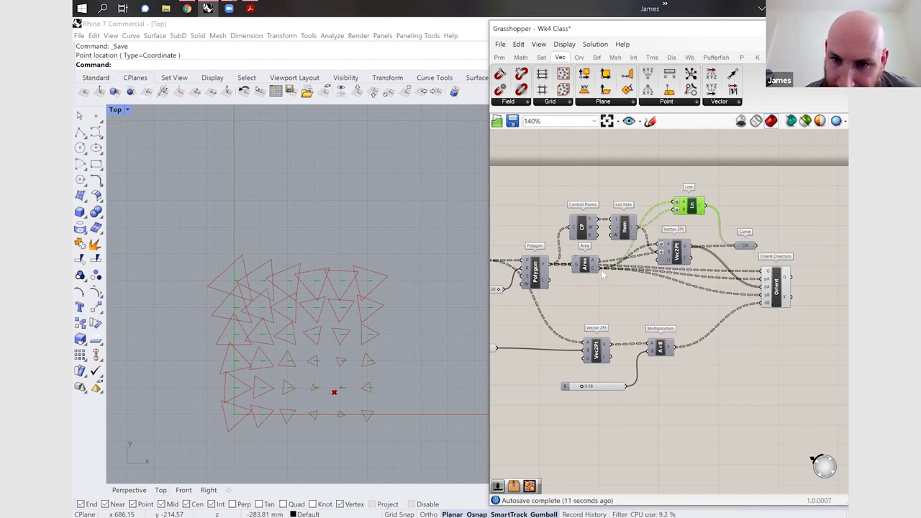
click(535, 277)
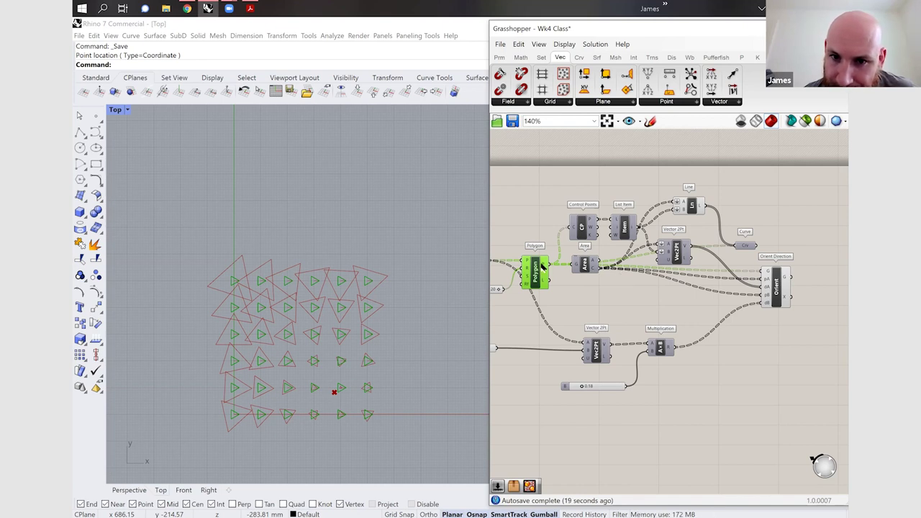
mouse_move(543, 265)
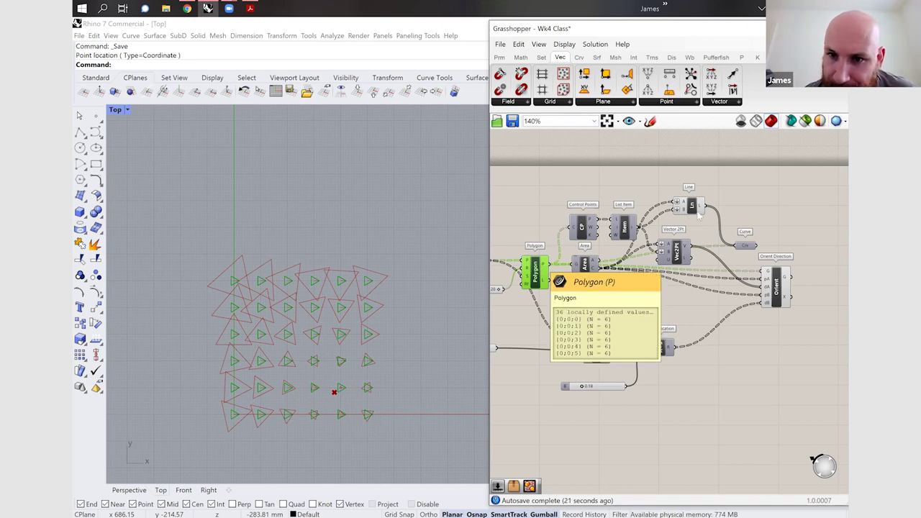
mouse_move(702, 209)
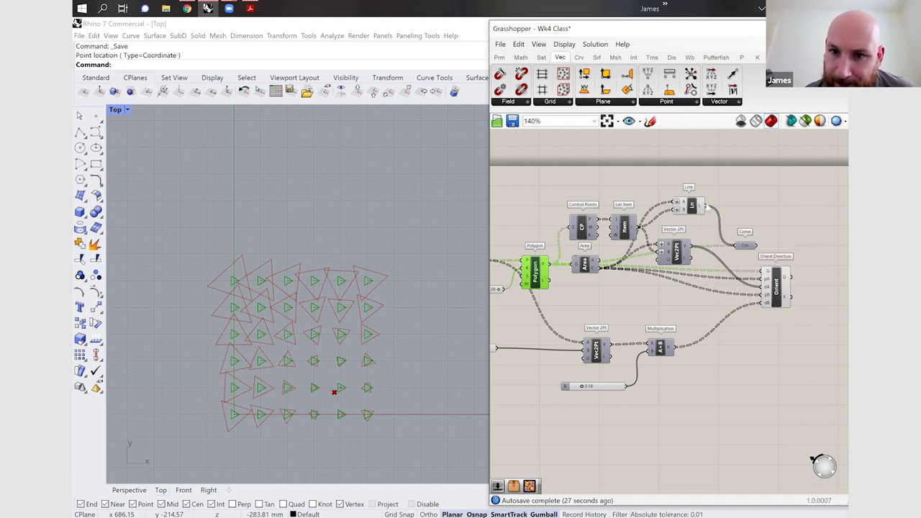
- Try grafting the Line component's output, and remove the graft again
key(ctrl+z)
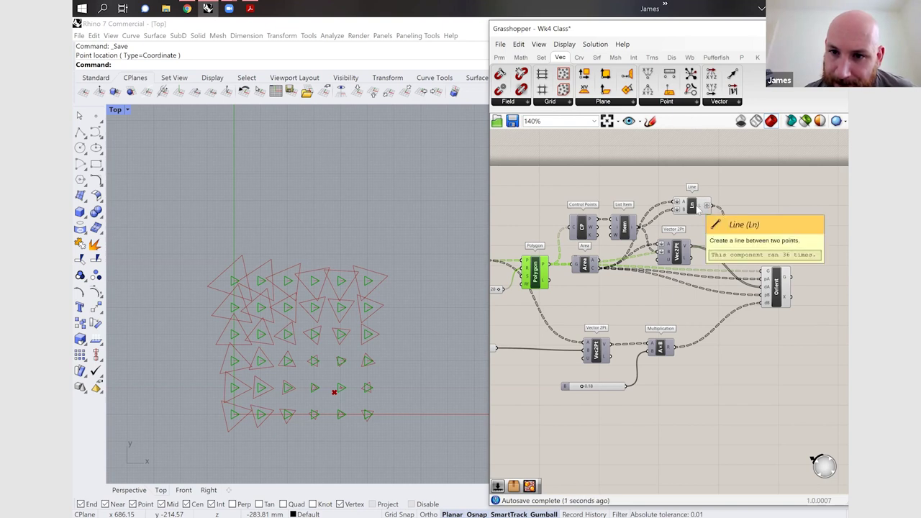
right_click(698, 208)
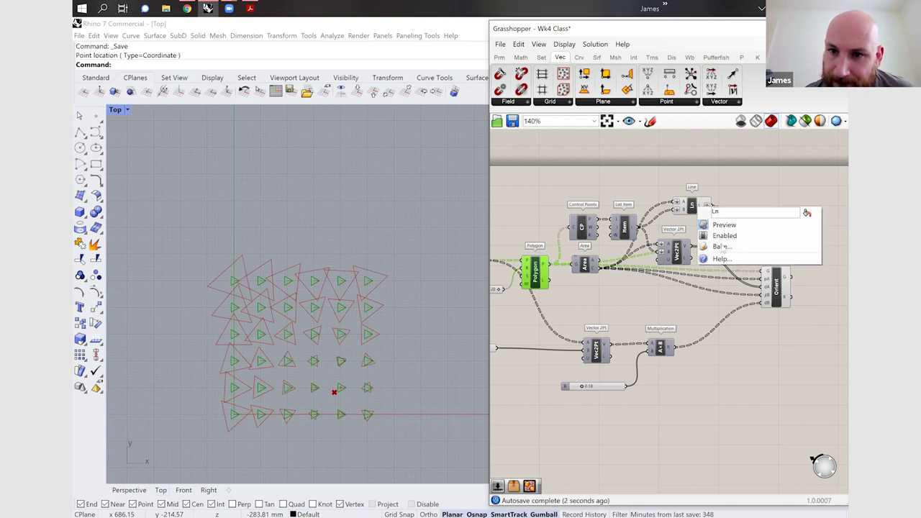
right_click(702, 206)
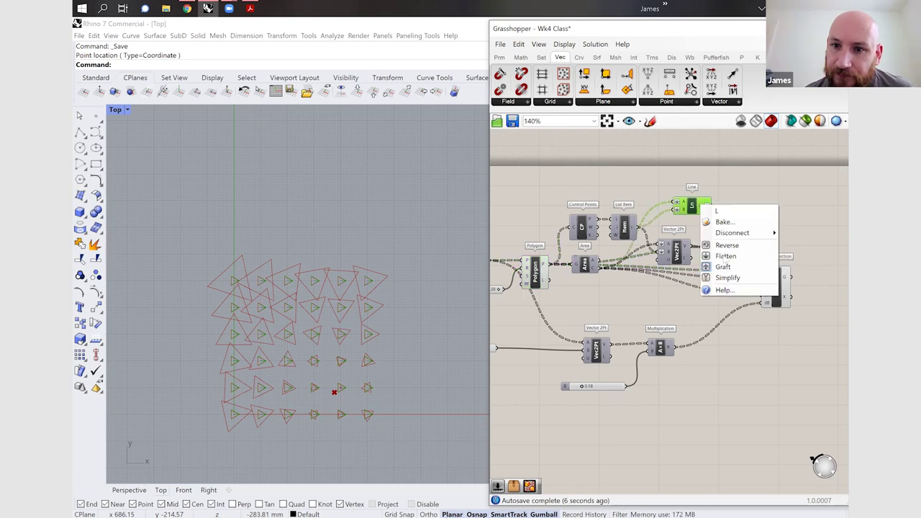
click(767, 204)
click(767, 204)
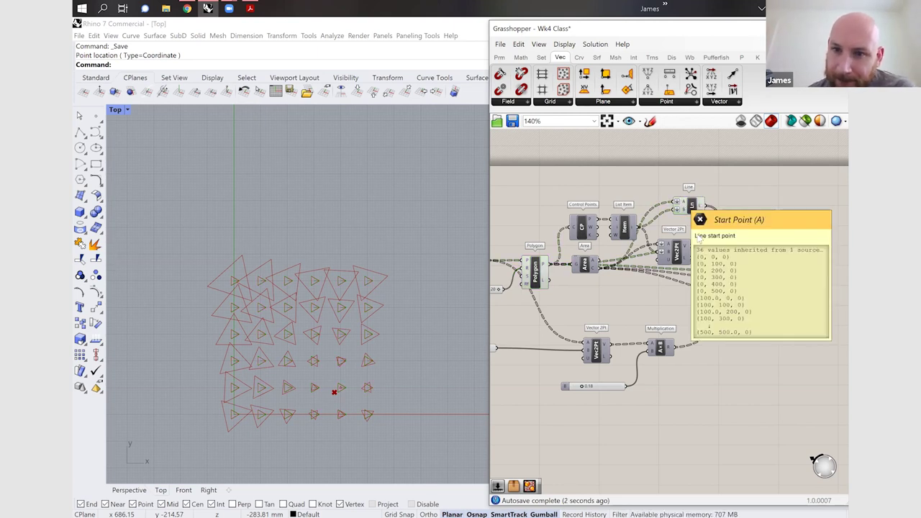
- Try the Line component with its A input unflattened, and flatten that input again
right_click(677, 202)
key(Return)
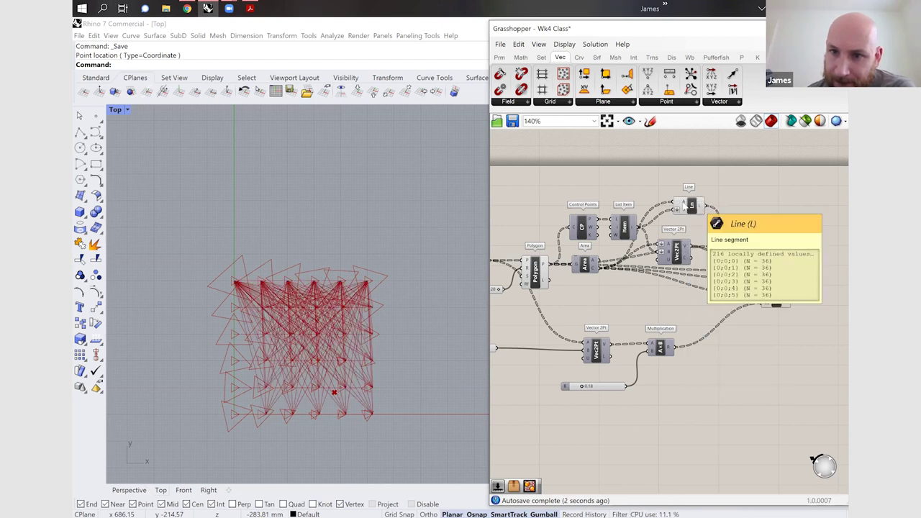
right_click(682, 208)
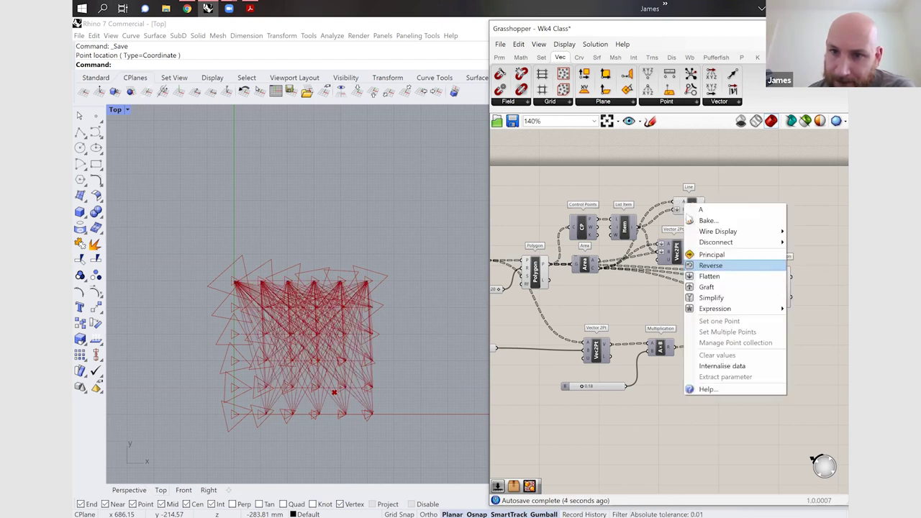
key(Return)
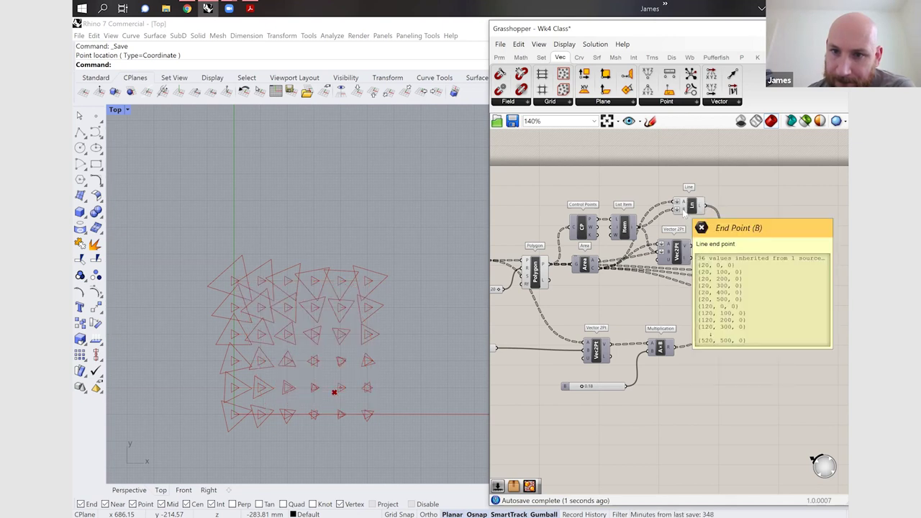
- Remove the flattening from the Line component's B input and turn off the component's preview
right_click(684, 210)
click(707, 263)
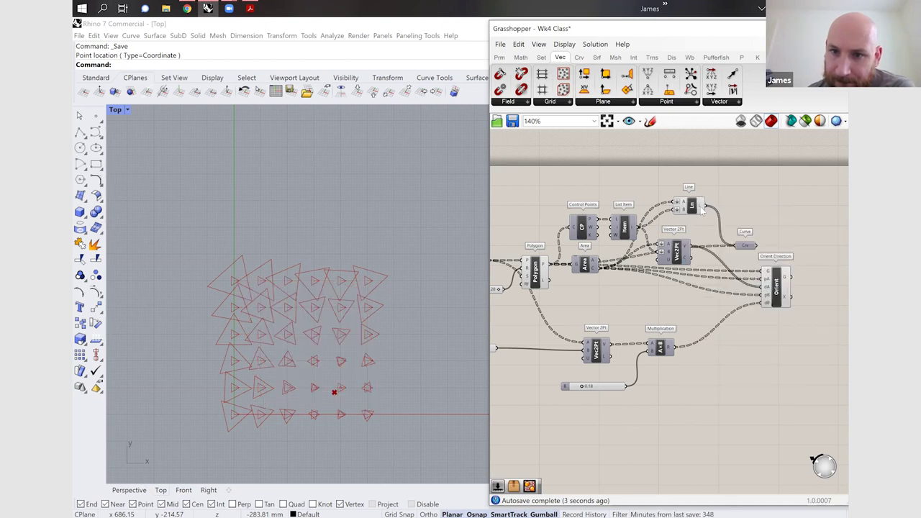
mouse_move(702, 208)
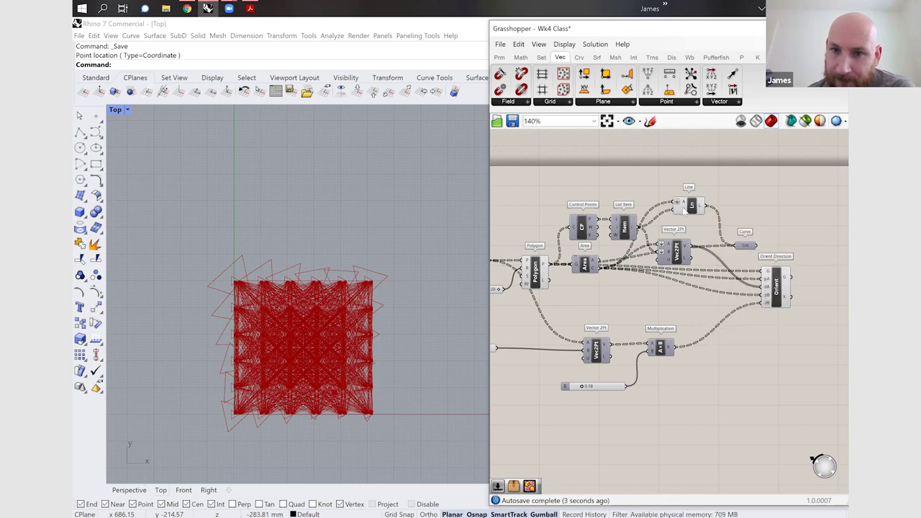
click(692, 207)
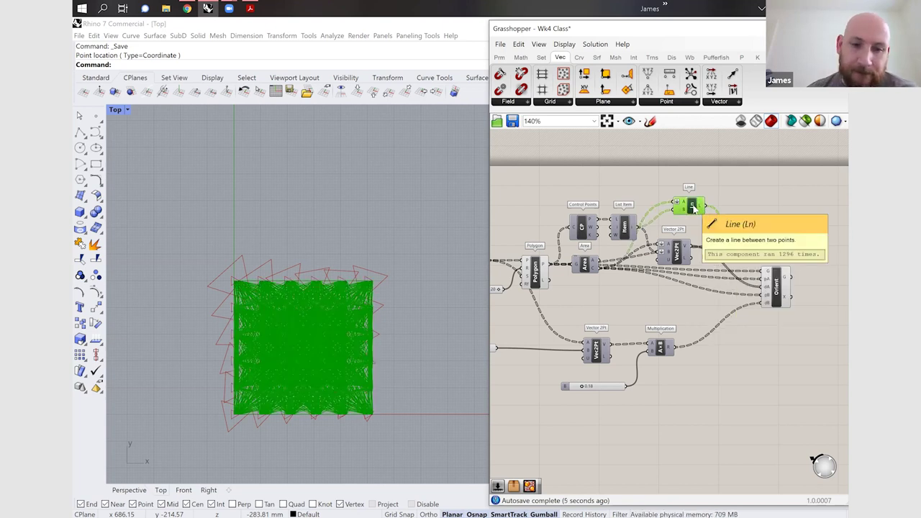
key(ctrl+q)
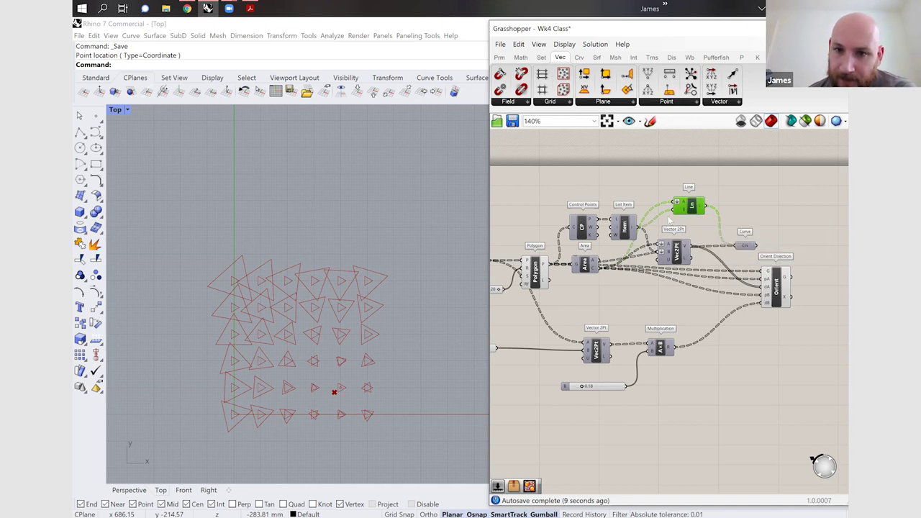
scroll(668, 216, up, 2)
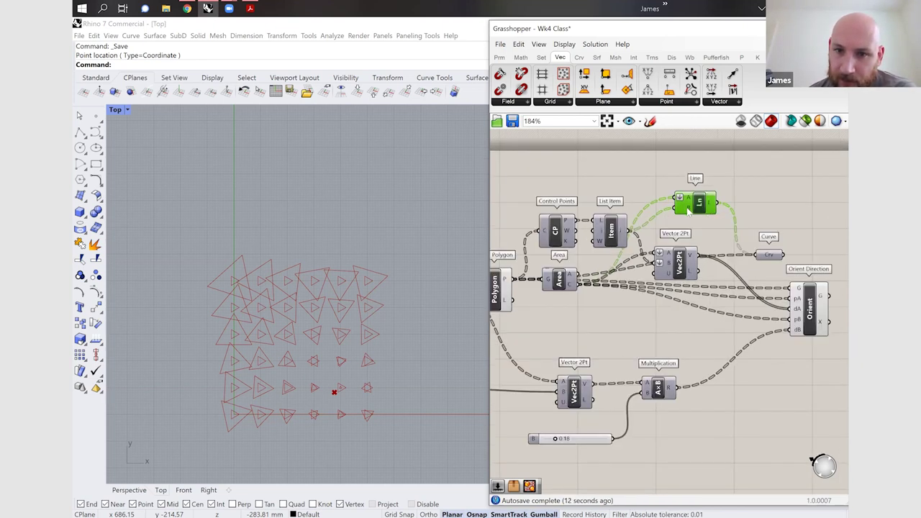
mouse_move(688, 210)
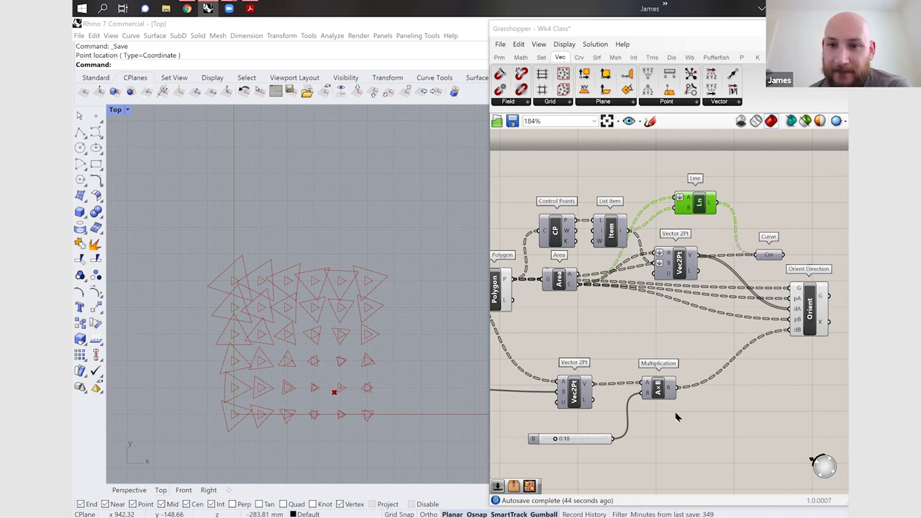
click(696, 220)
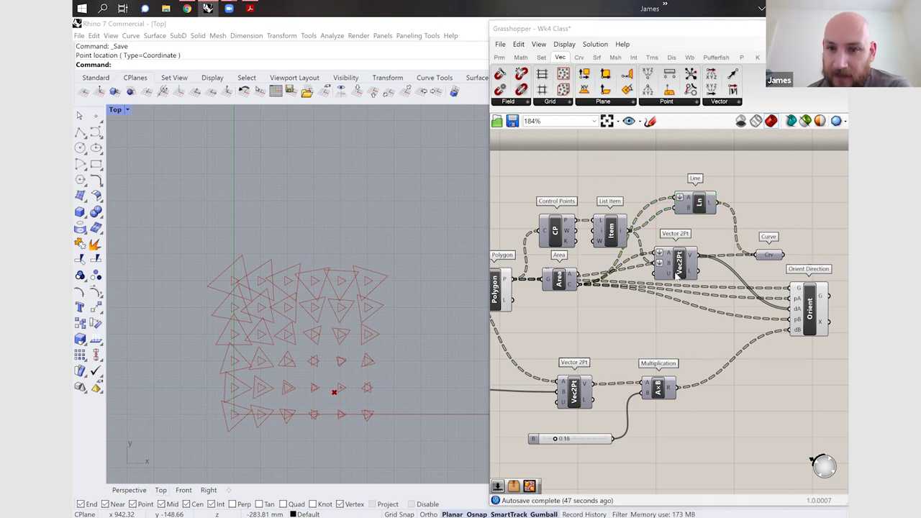
- Place the Point component closer to the Vector 2Pt component it feeds and look at its point-setting options
scroll(677, 273, down, 2)
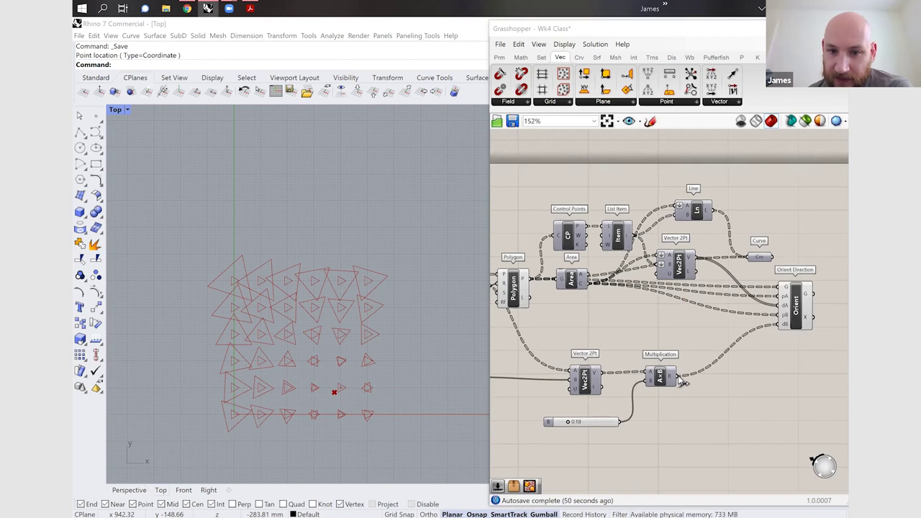
scroll(561, 383, up, 1)
scroll(581, 394, up, 1)
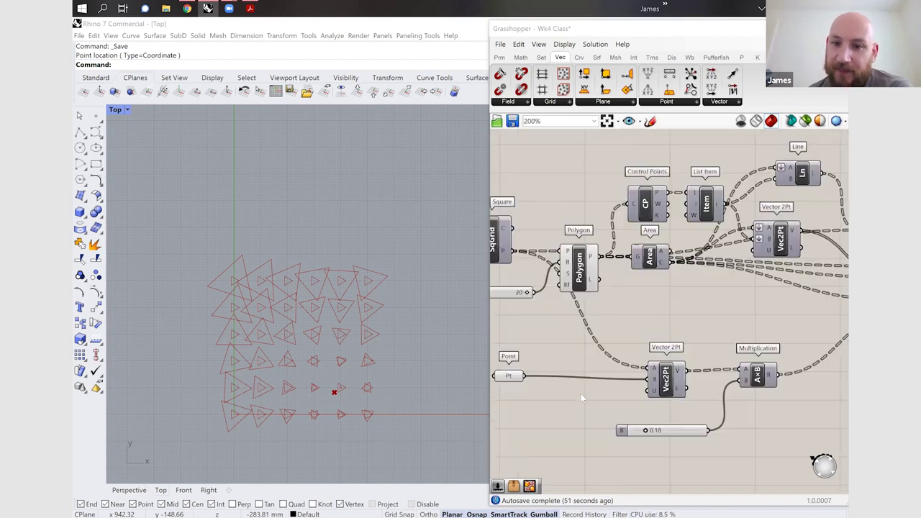
drag(508, 374, 610, 383)
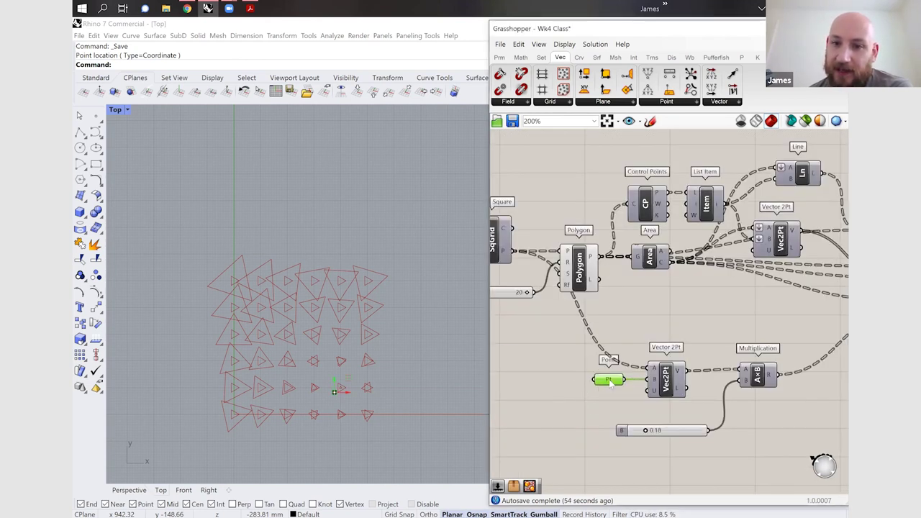
right_click(609, 380)
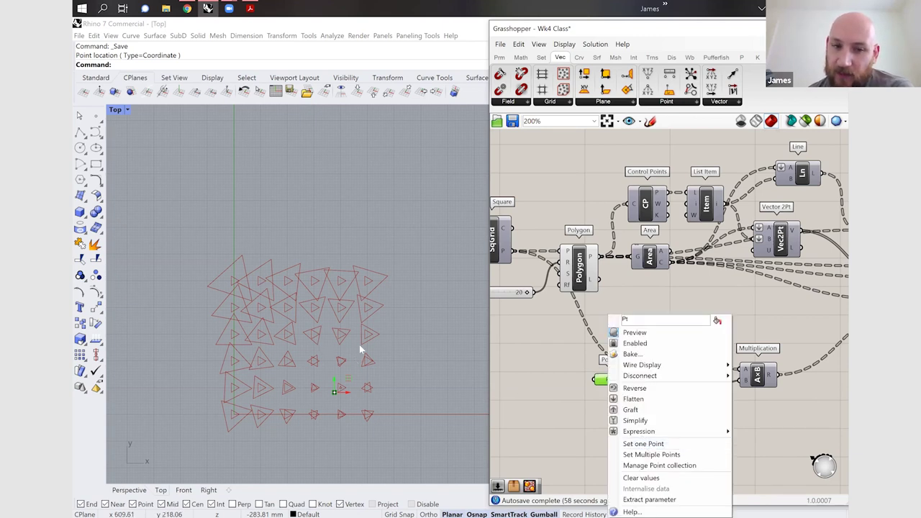
click(606, 377)
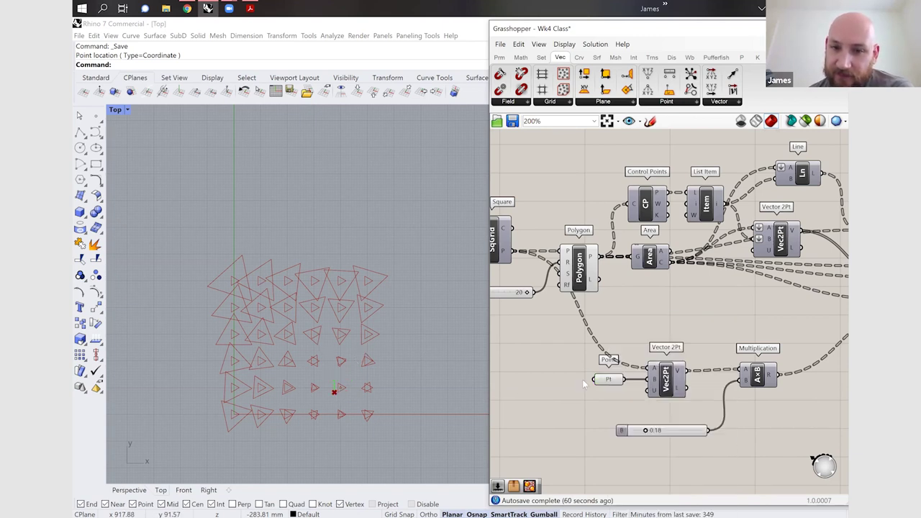
drag(604, 379, 560, 379)
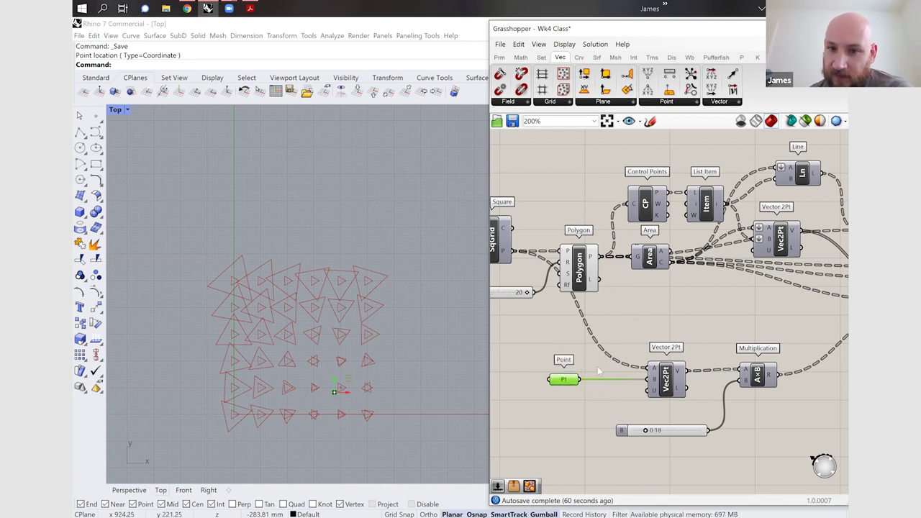
- Turn off the preview of the Polygon component that draws the original triangles
scroll(597, 366, down, 5)
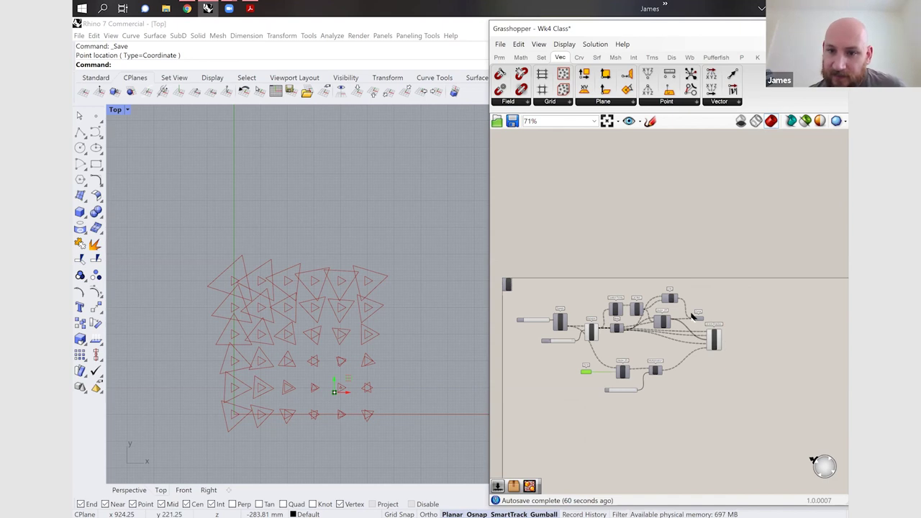
scroll(695, 317, up, 4)
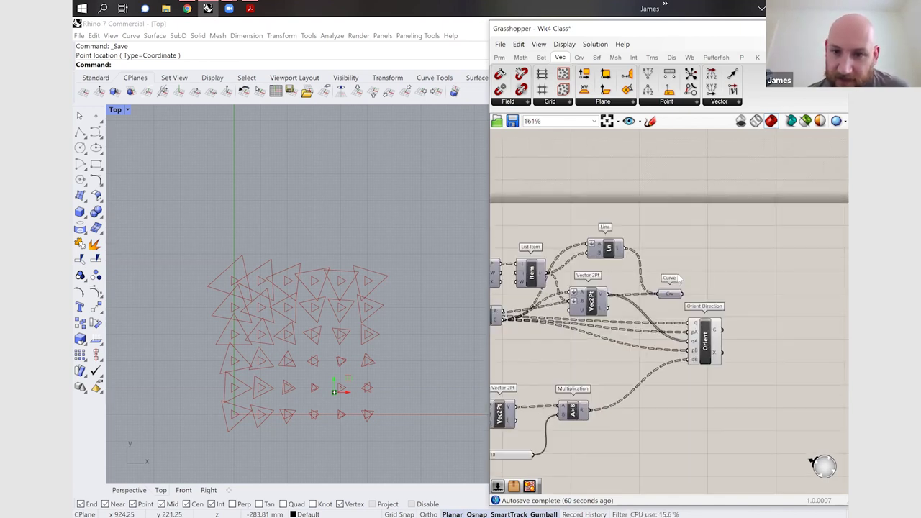
scroll(536, 313, down, 3)
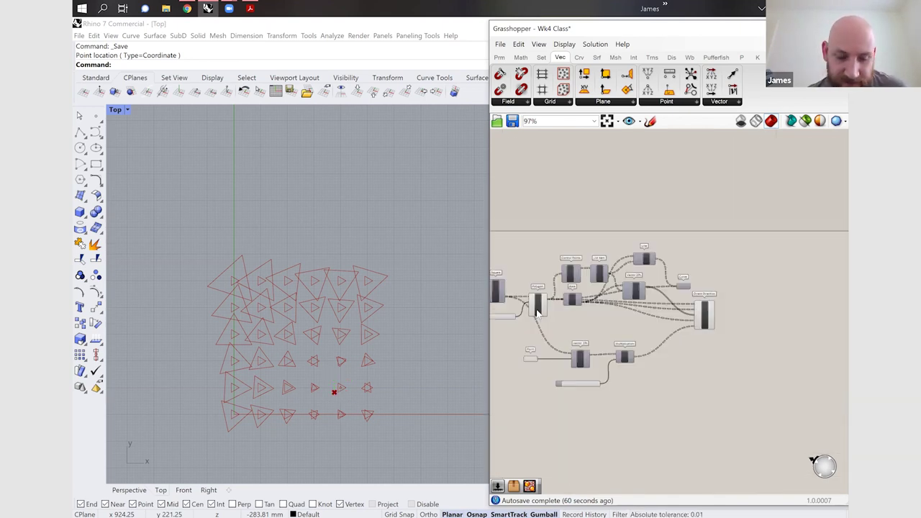
click(537, 312)
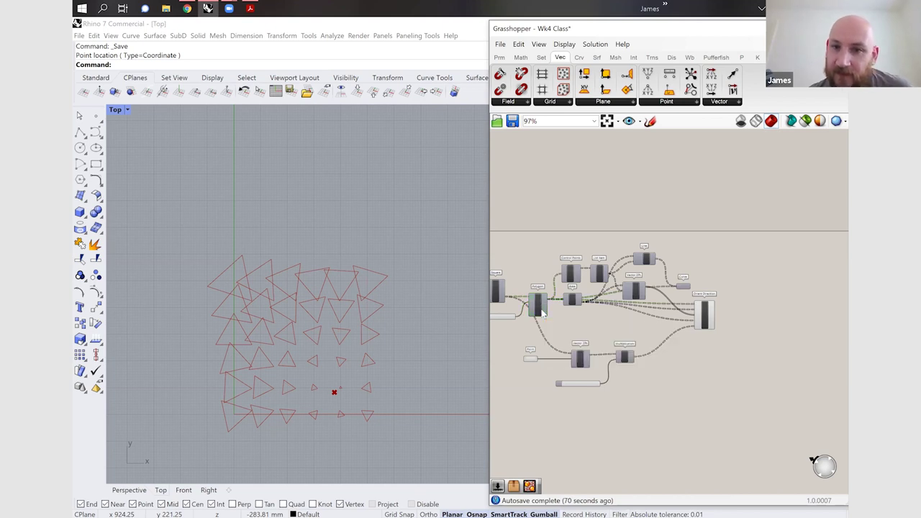
- Flatten the Line component's B input and inspect the data in its Line output
scroll(672, 244, up, 3)
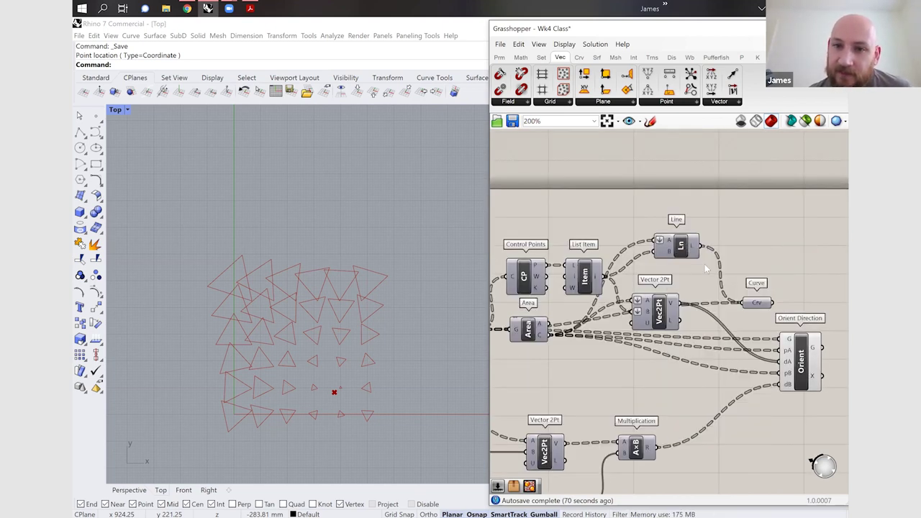
mouse_move(693, 250)
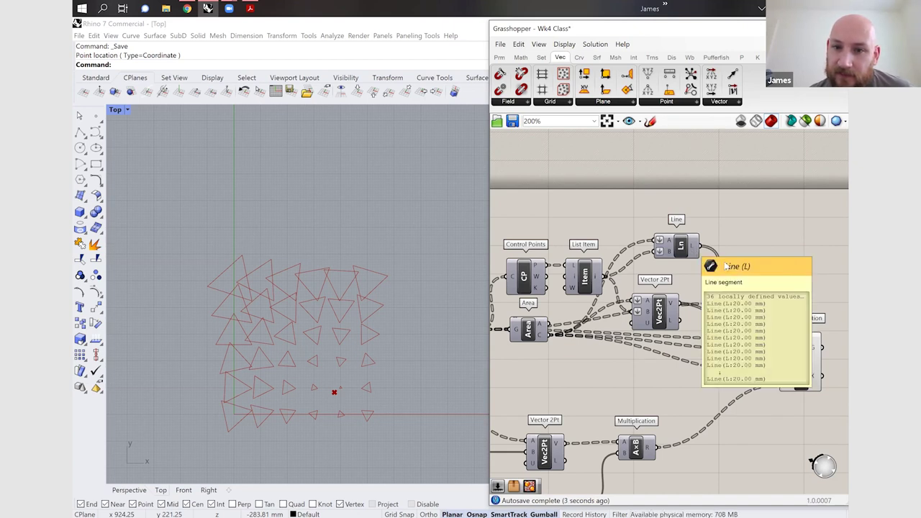
scroll(709, 346, down, 2)
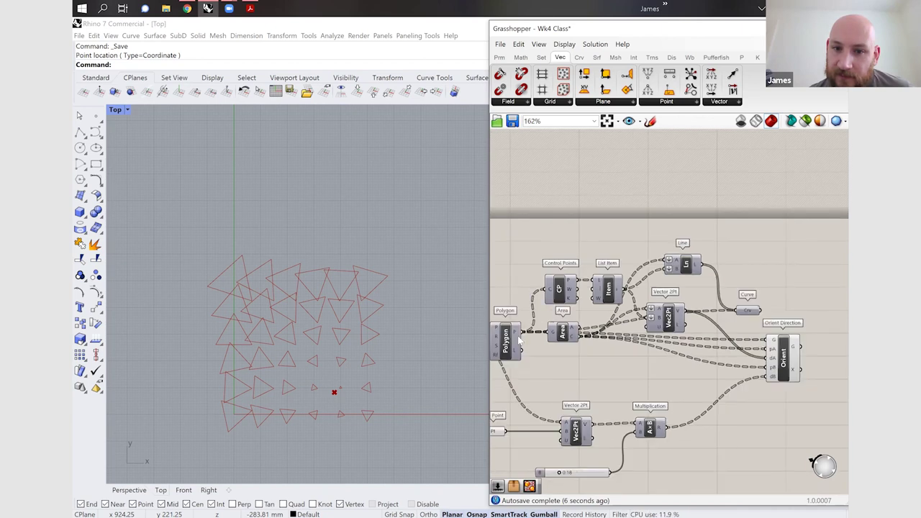
- Examine the Polygon output's data structure and options, the Orient Direction inputs and the Polygon's Segments input
mouse_move(516, 338)
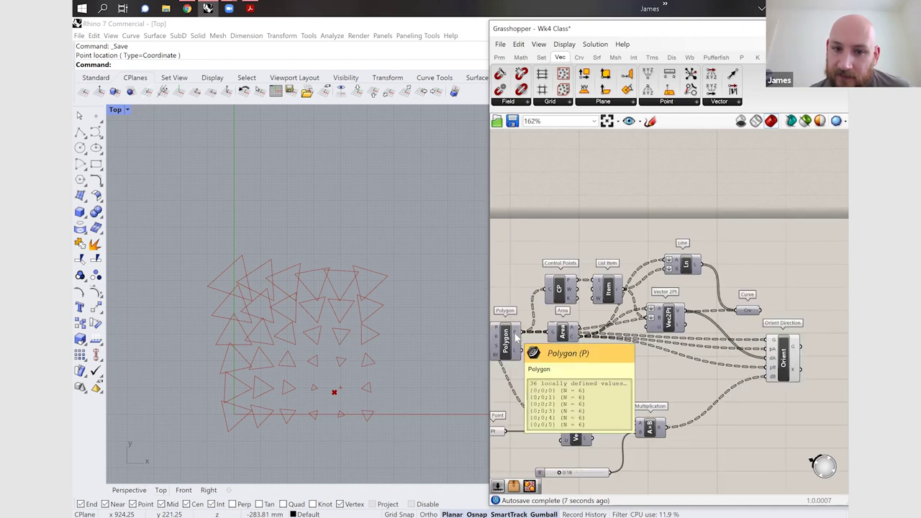
right_click(517, 336)
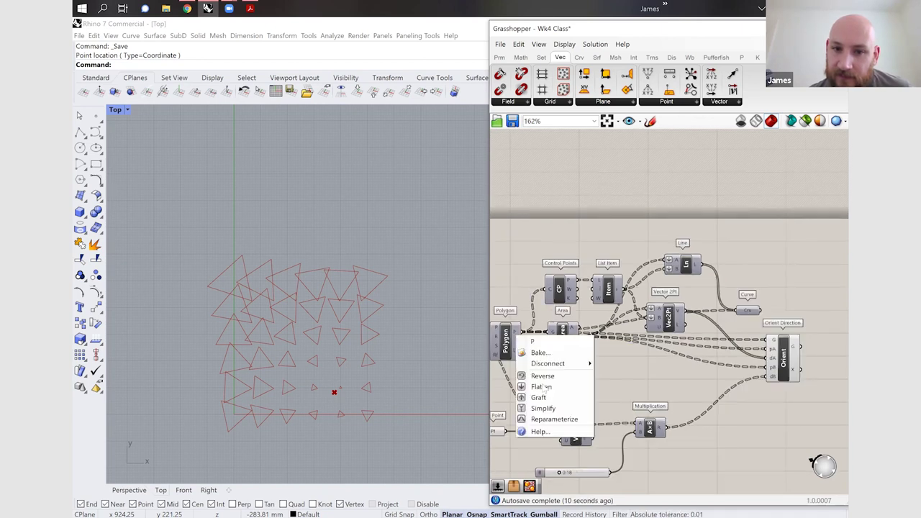
click(541, 386)
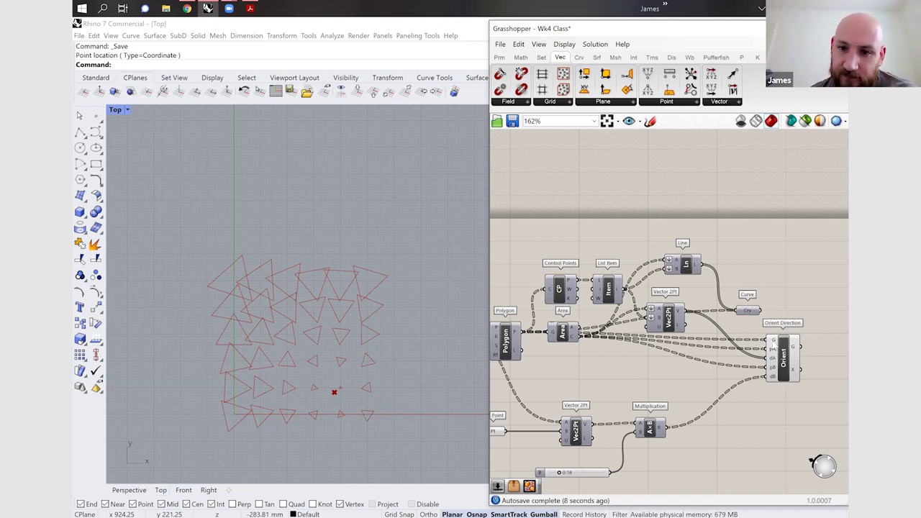
mouse_move(772, 349)
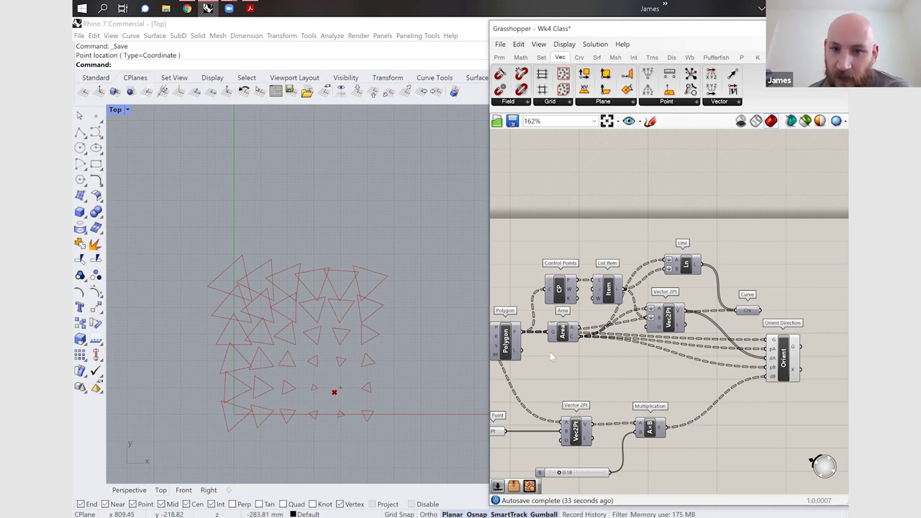
scroll(724, 351, down, 3)
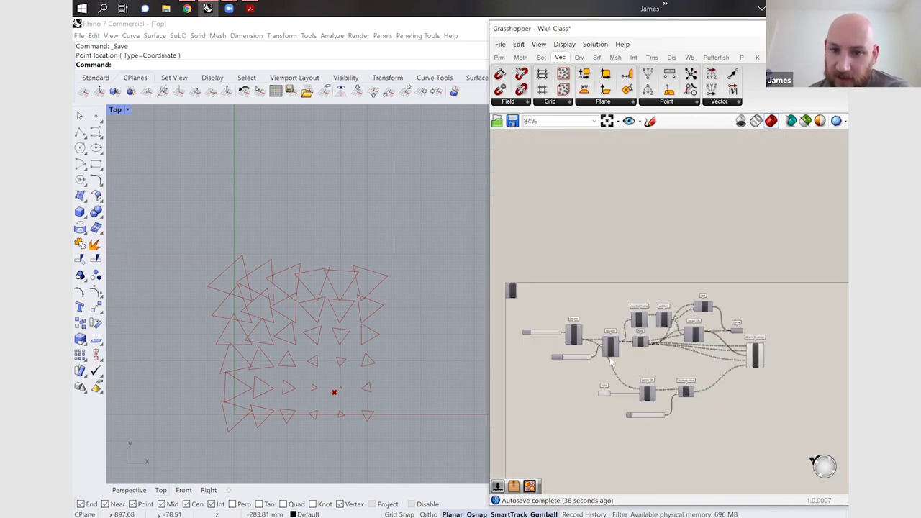
scroll(610, 360, up, 4)
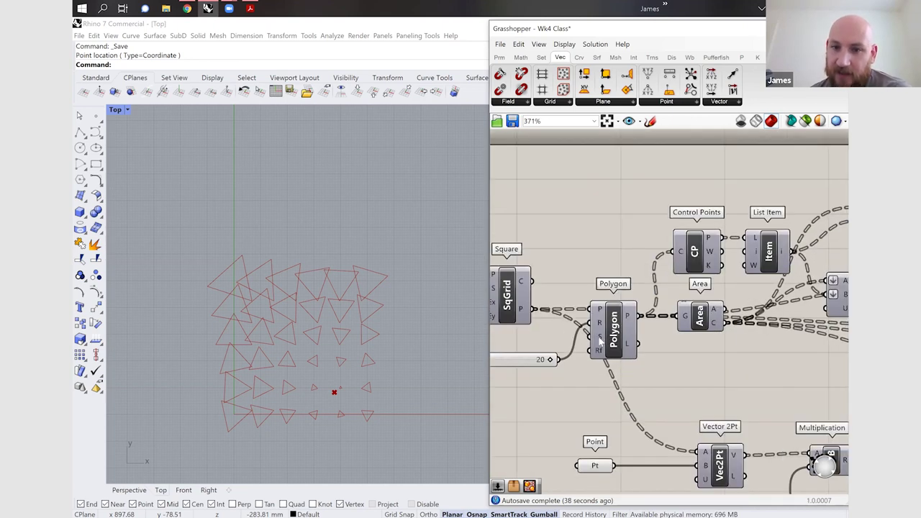
scroll(601, 342, up, 4)
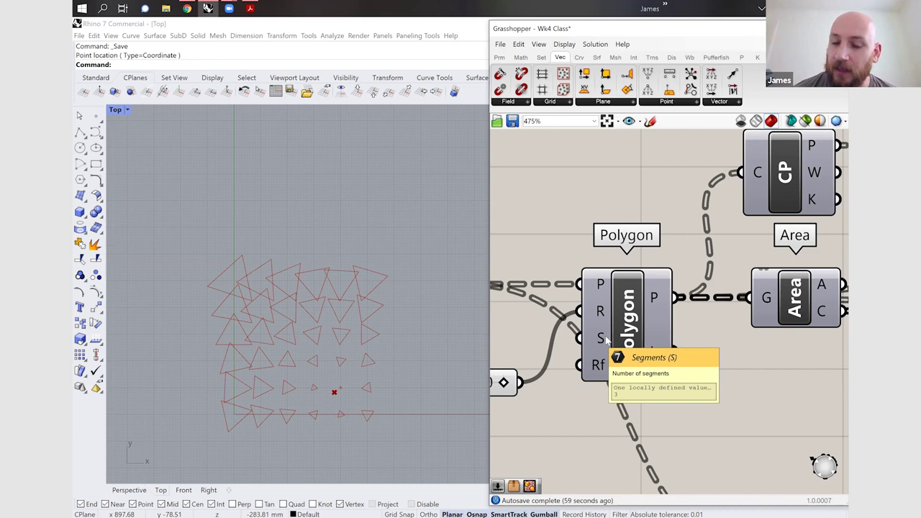
- Move the Radius slider up so it sits closer beneath the Square grid component, then review the whole definition
scroll(714, 306, down, 3)
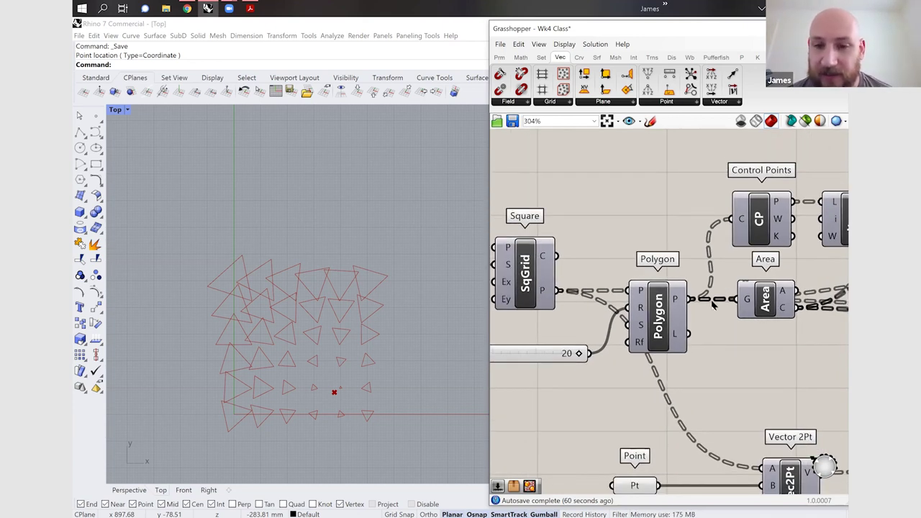
click(541, 354)
drag(541, 355, 533, 334)
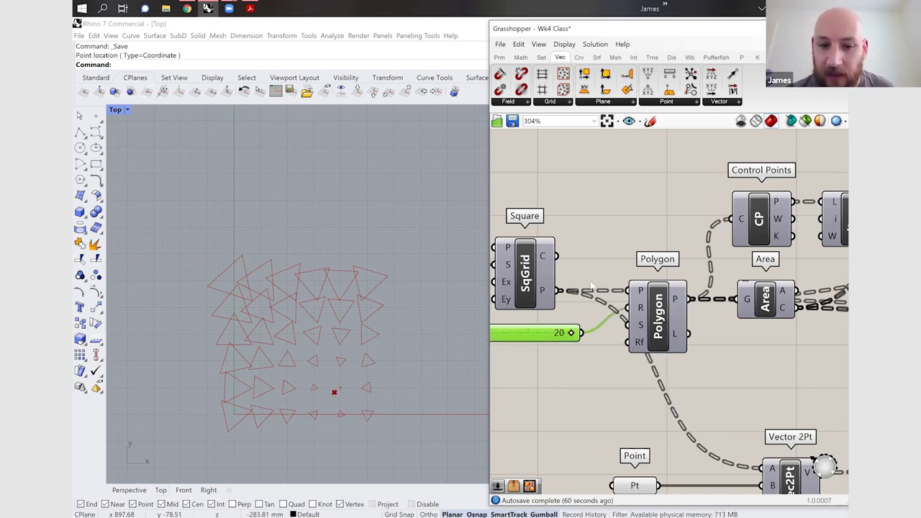
scroll(591, 287, down, 2)
scroll(591, 287, down, 2)
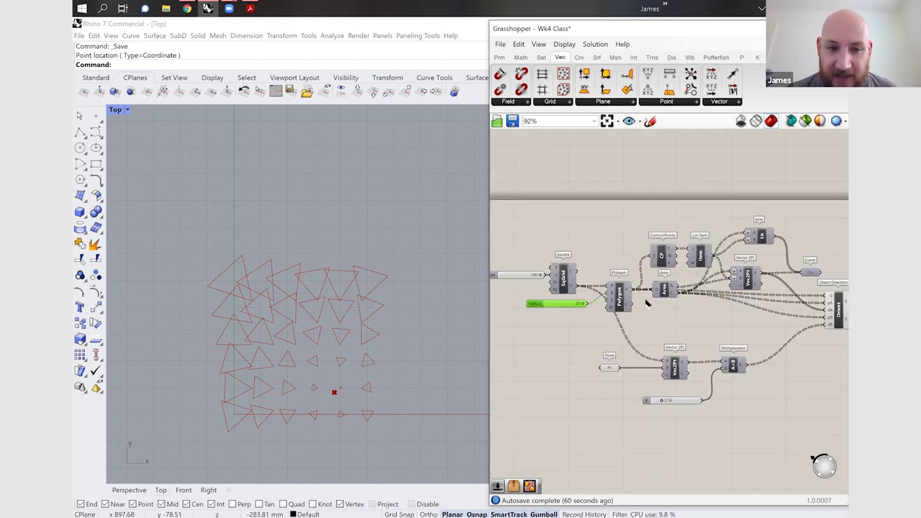
scroll(647, 299, down, 2)
scroll(647, 300, up, 2)
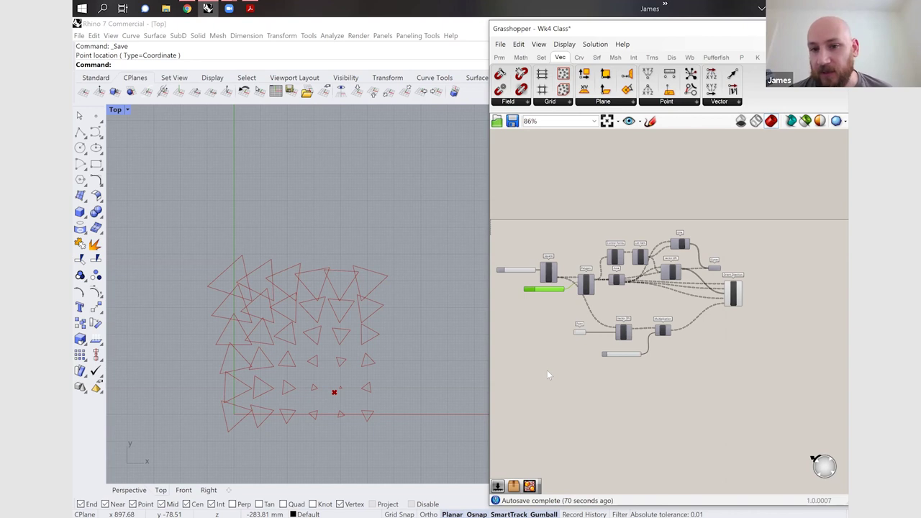
mouse_move(662, 337)
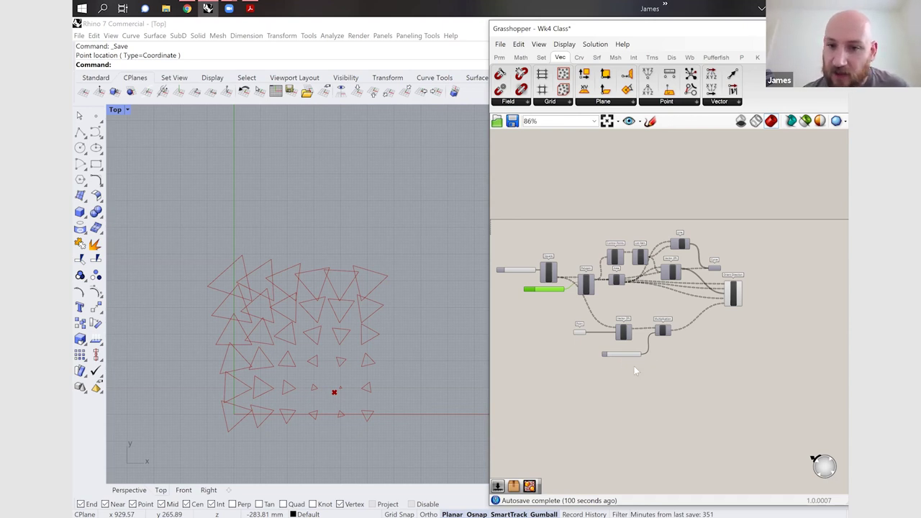
- Turn off the previews of the Orient Direction component and the attractor Point
scroll(759, 341, down, 2)
click(761, 288)
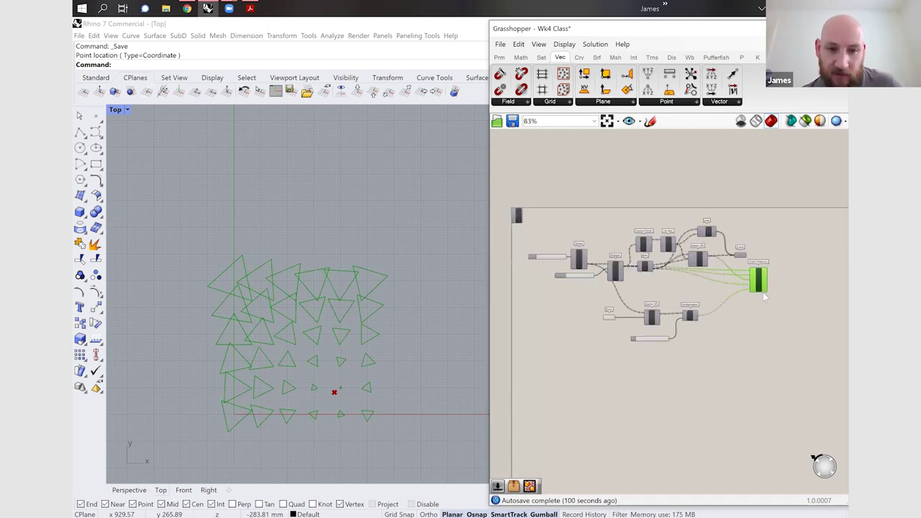
key(ctrl+q)
click(601, 312)
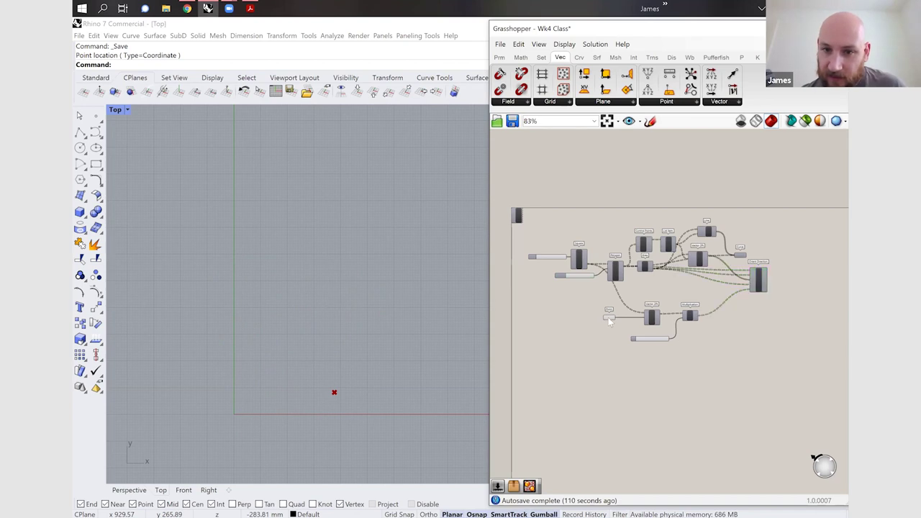
key(ctrl+q)
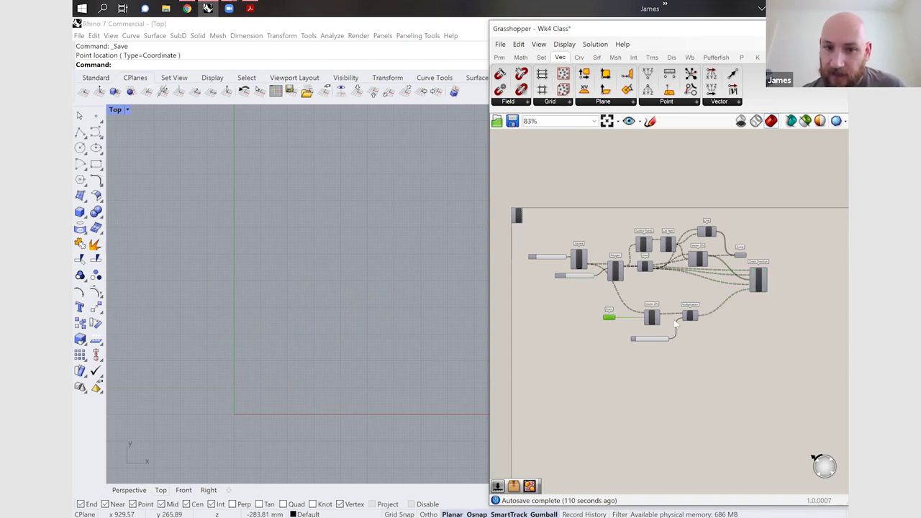
- Add a Series component in the empty area below the existing definition and place a copy of it directly underneath
scroll(655, 339, up, 2)
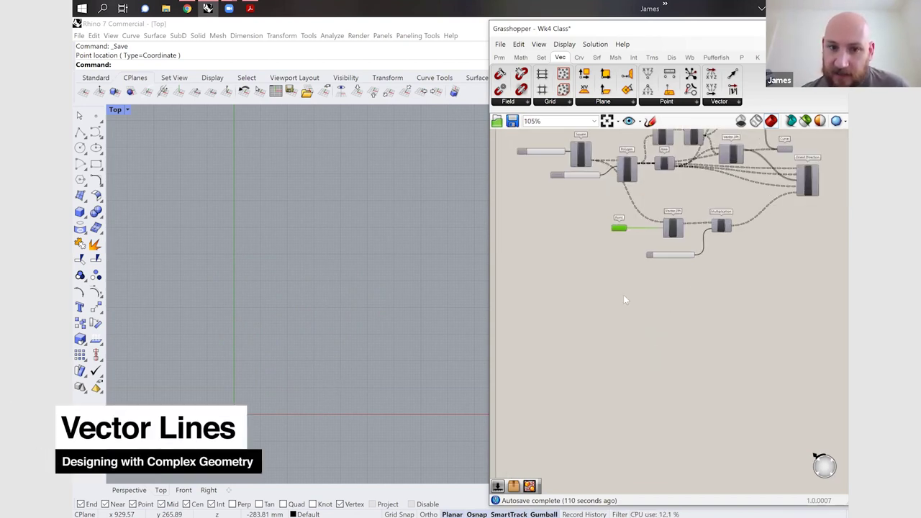
scroll(576, 350, down, 2)
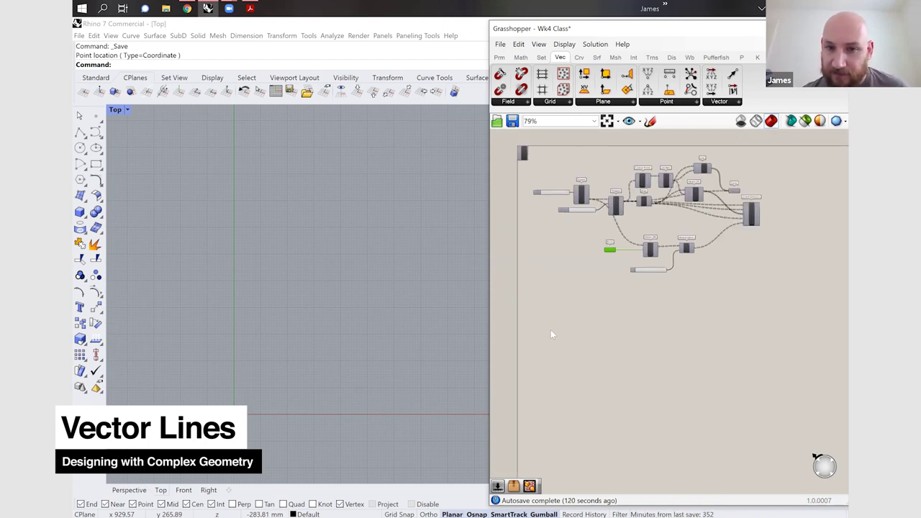
click(550, 329)
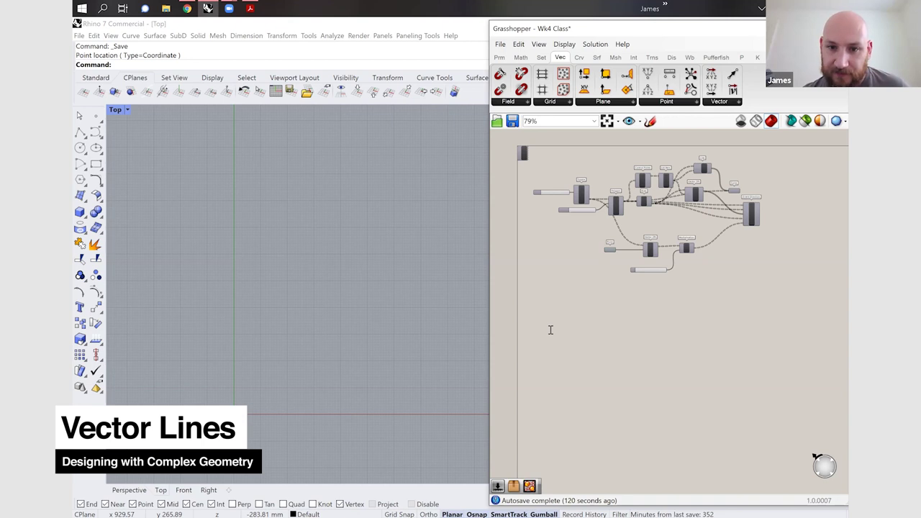
double_click(550, 329)
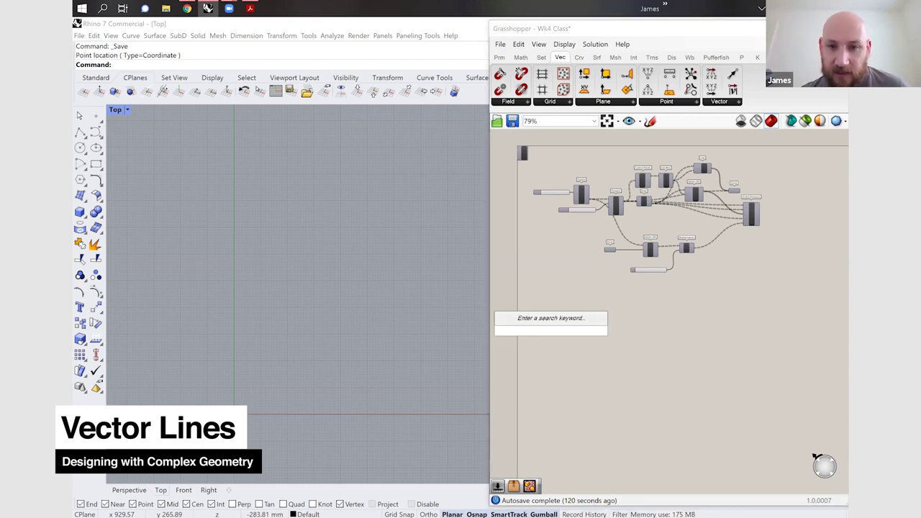
text(Serie)
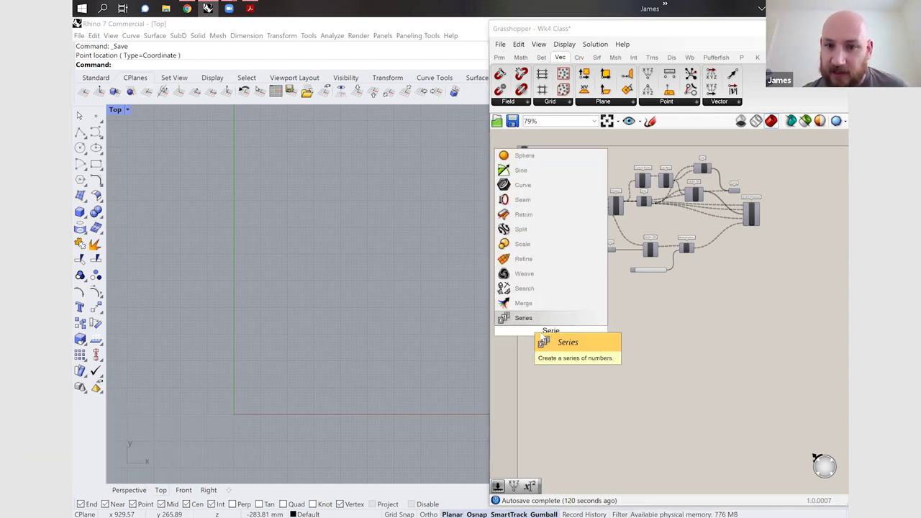
key(Return)
scroll(590, 348, up, 3)
click(565, 338)
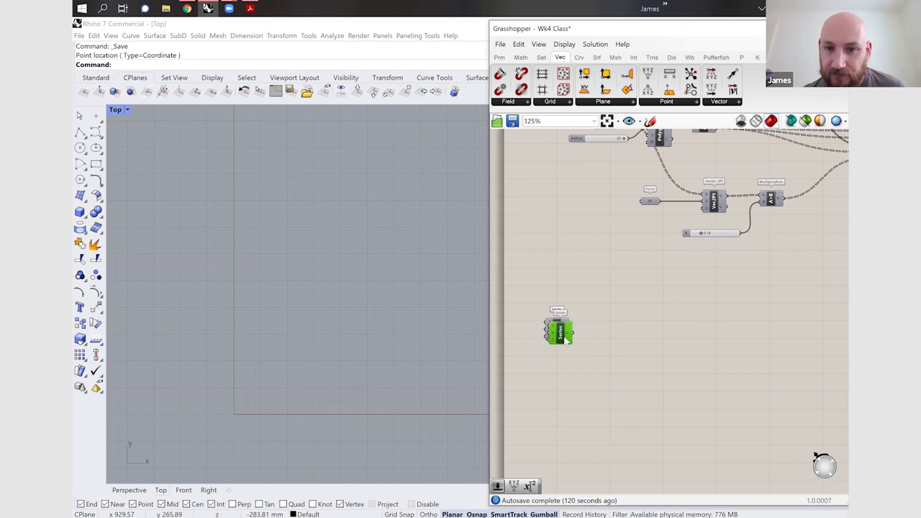
key(ctrl+v)
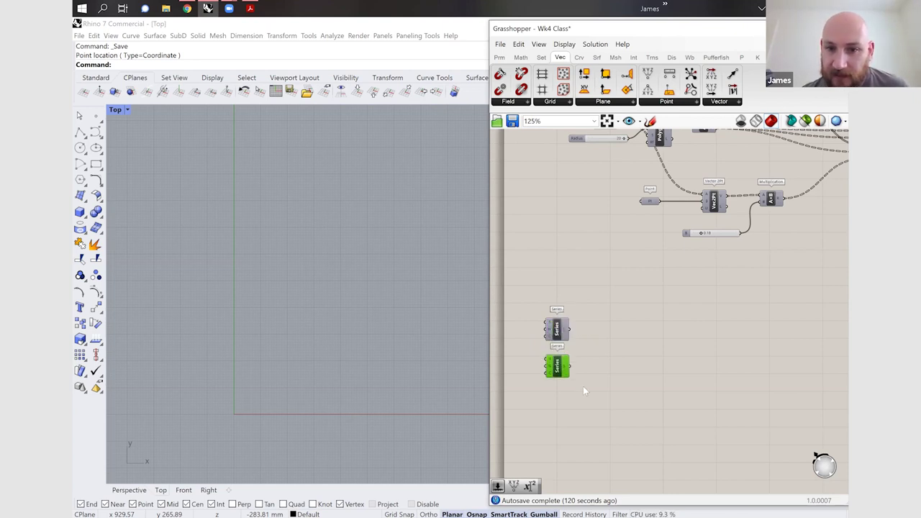
- Move both Series components further right and wire a new number slider set to 100 into the upper Series' Step input
drag(538, 316, 589, 393)
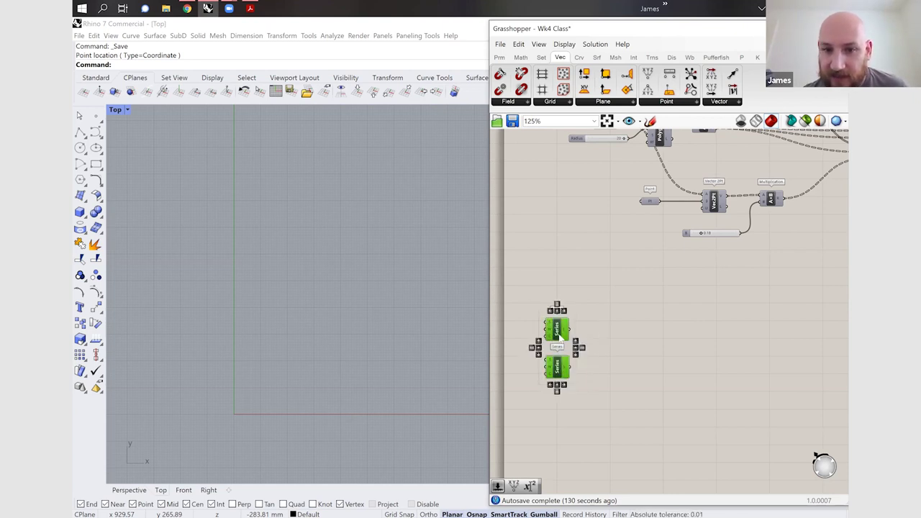
drag(571, 359, 627, 358)
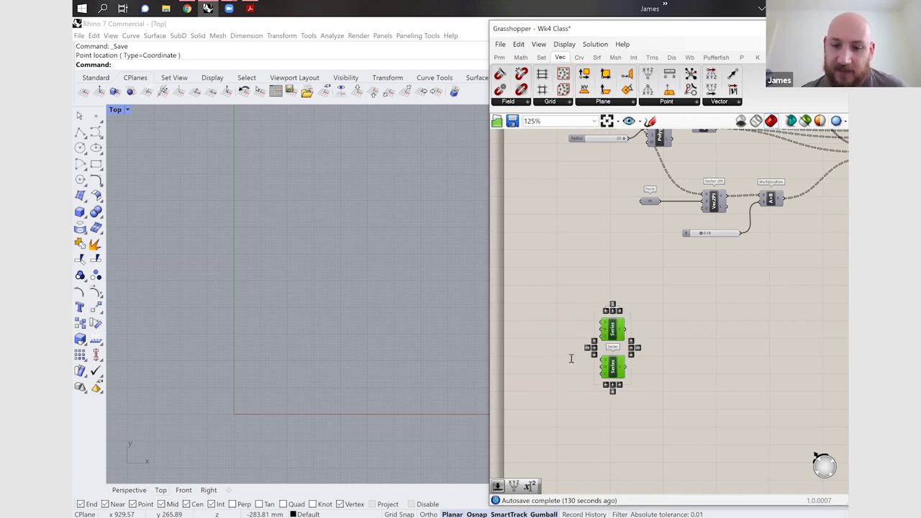
double_click(571, 358)
text(100)
key(Return)
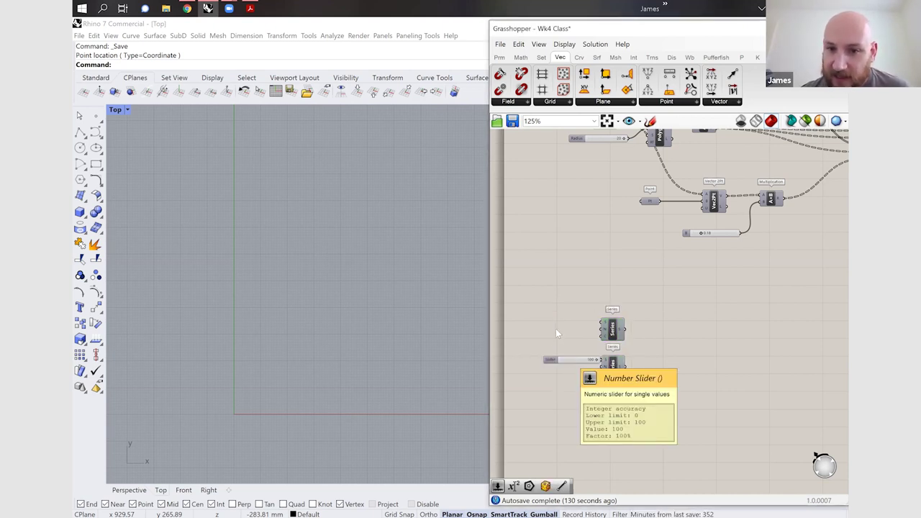
drag(594, 359, 586, 329)
scroll(585, 329, up, 3)
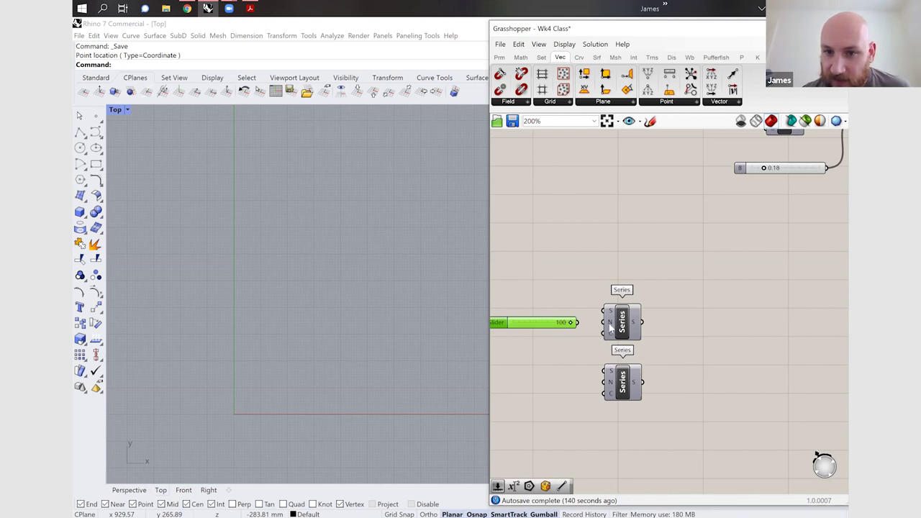
drag(603, 321, 548, 327)
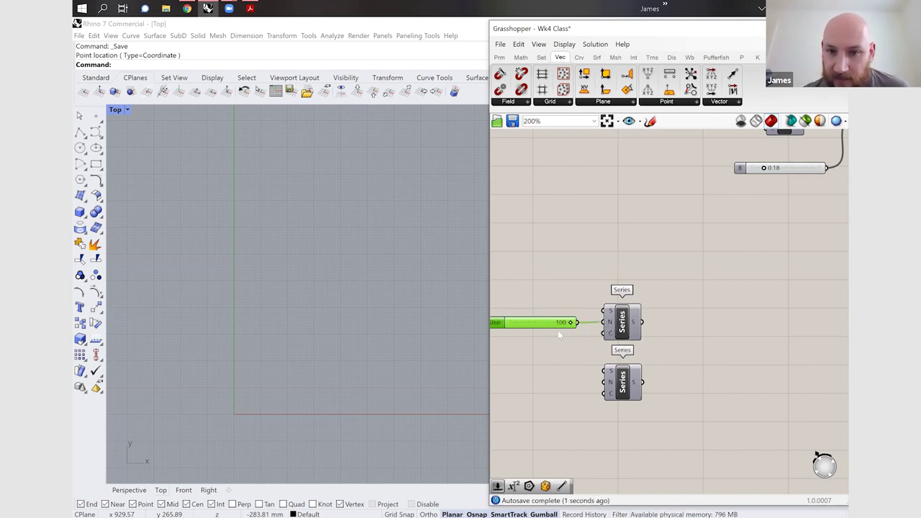
- Duplicate the Step slider, place the copy directly beneath it and wire it into the upper Series' Count input
key(ctrl+c)
key(ctrl+v)
drag(552, 341, 548, 344)
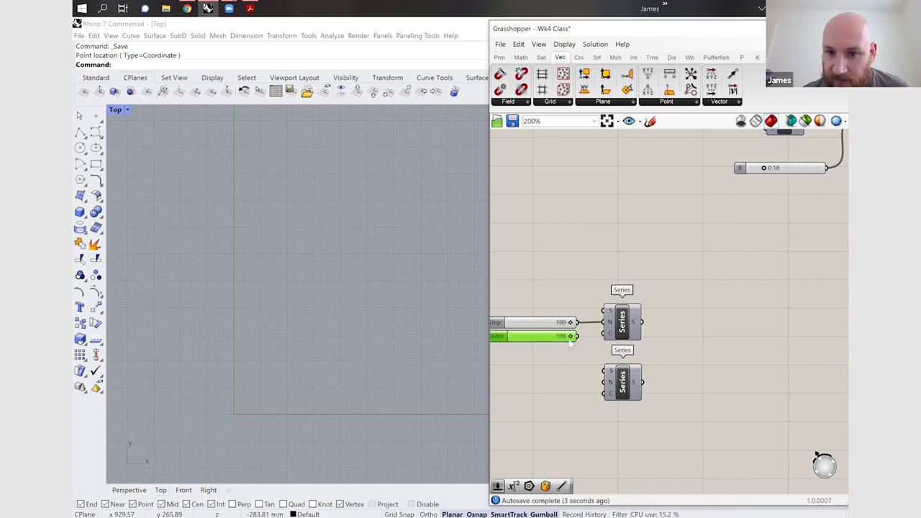
drag(601, 335, 557, 342)
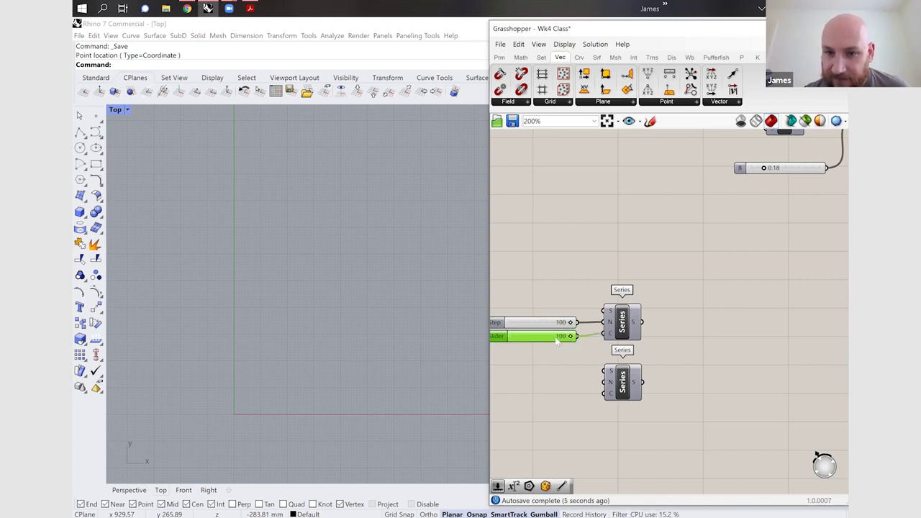
- Place two more copies of the slider beside the lower Series and wire them into its Step and Count inputs
key(ctrl+c)
key(ctrl+v)
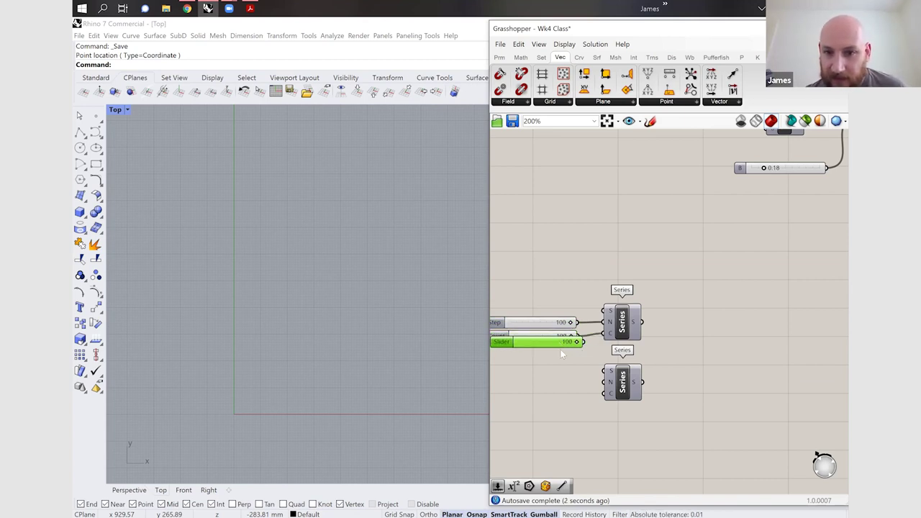
drag(558, 391, 603, 385)
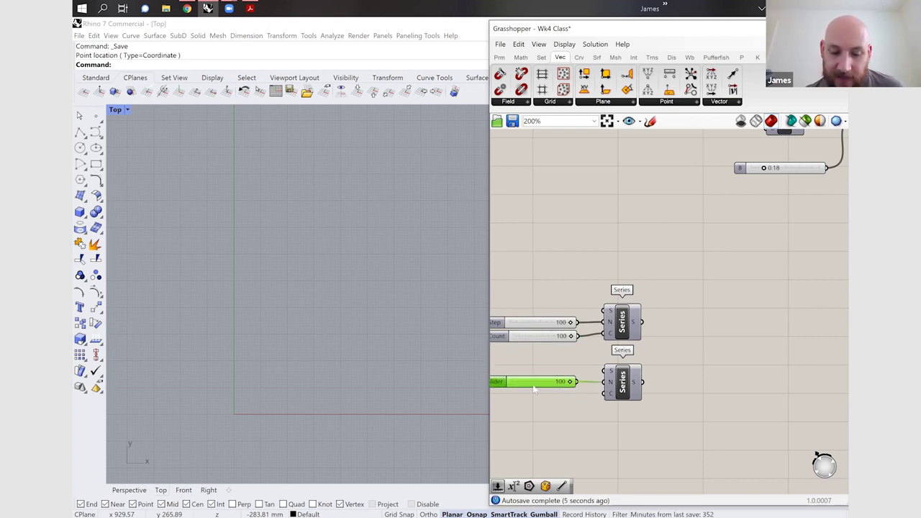
key(ctrl+v)
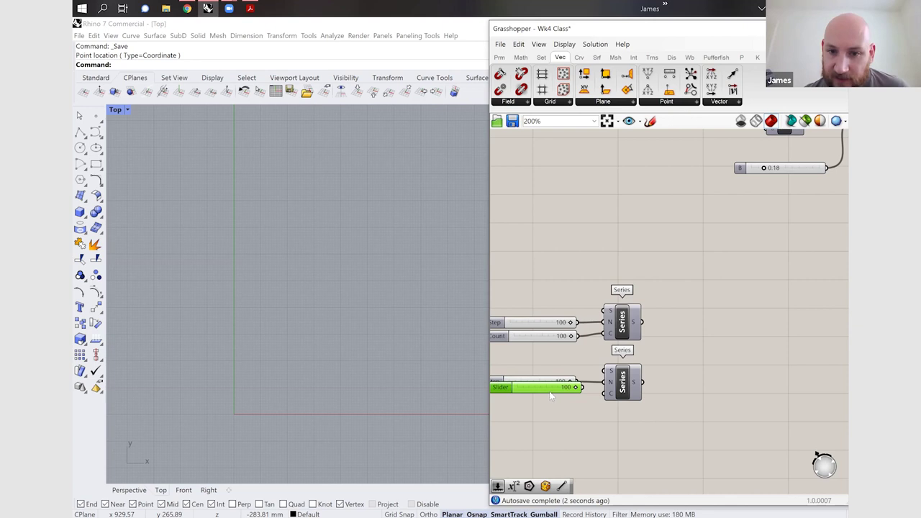
drag(551, 396, 546, 405)
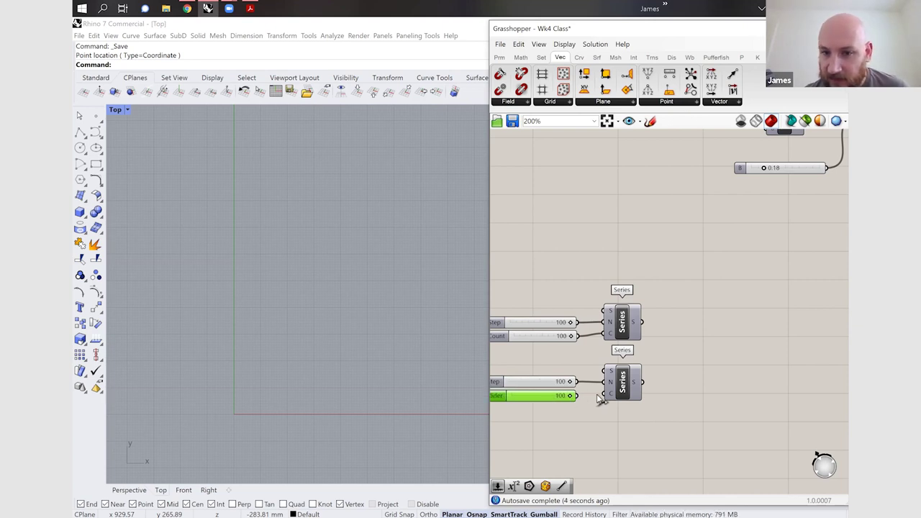
drag(603, 400, 605, 395)
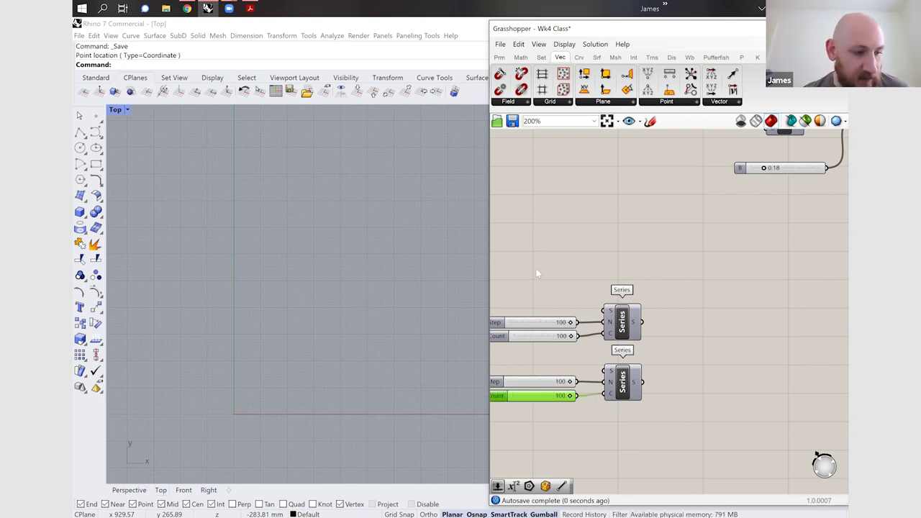
- Add a Construct Point component and wire the upper Series into its X input and the lower Series into its Y input
scroll(526, 288, down, 2)
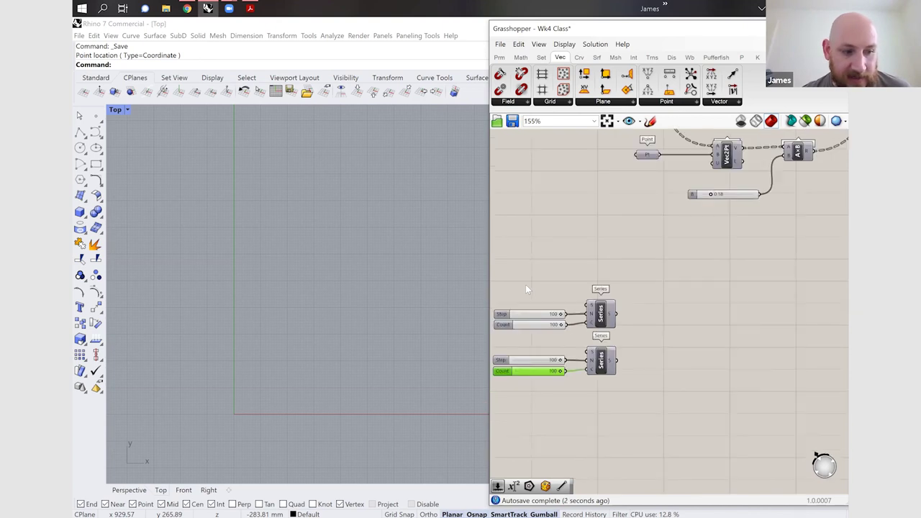
scroll(526, 286, down, 1)
scroll(642, 319, up, 2)
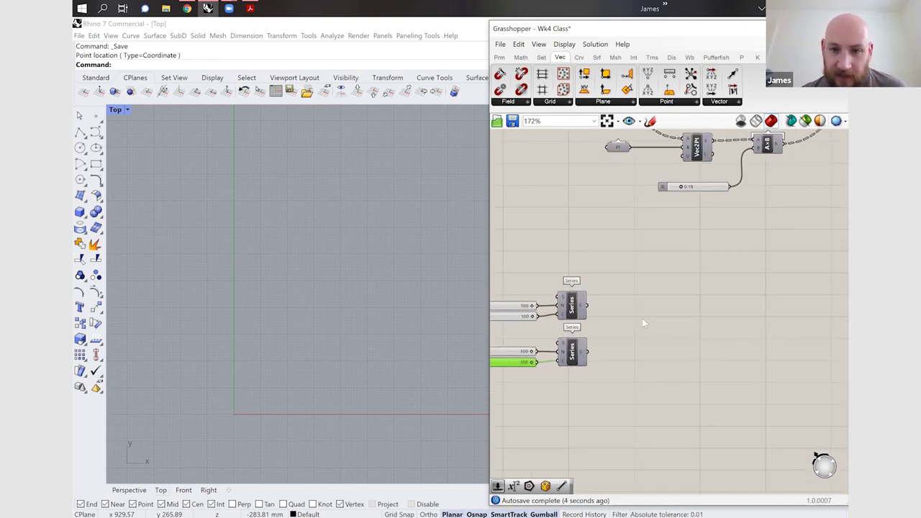
double_click(643, 318)
text(xyz)
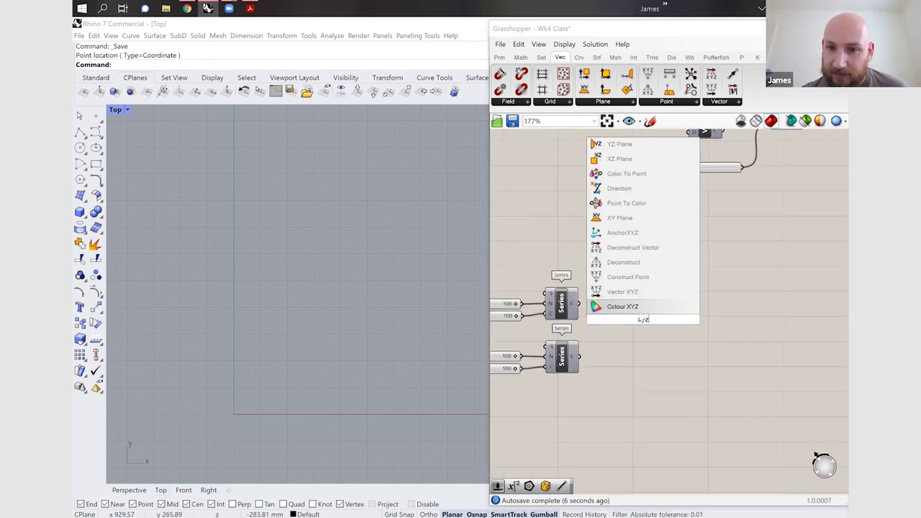
click(647, 279)
drag(579, 305, 626, 316)
drag(579, 357, 626, 327)
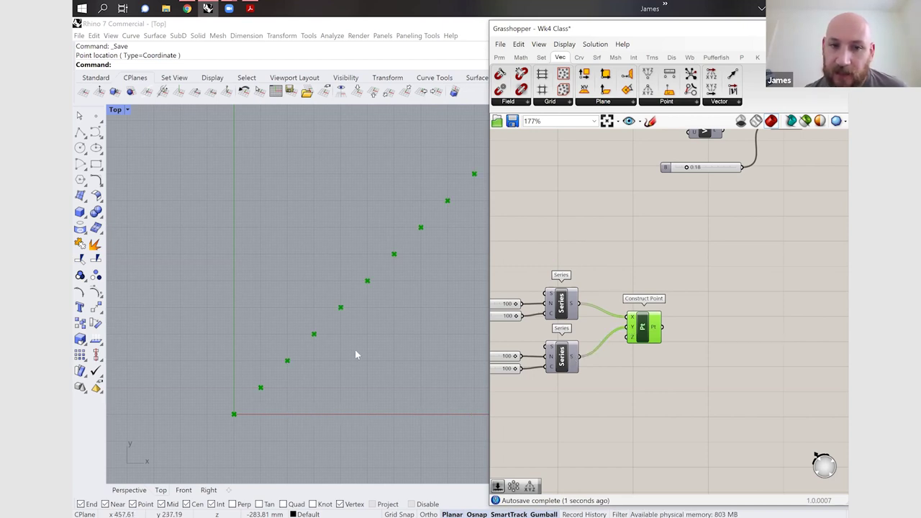
- Set the upper Series' Step and Count sliders to 15 each
scroll(375, 354, down, 4)
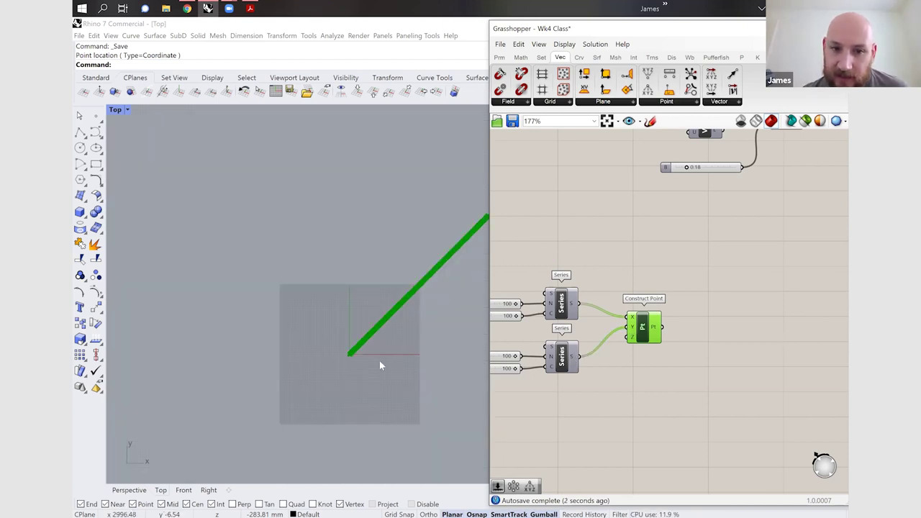
scroll(380, 366, down, 4)
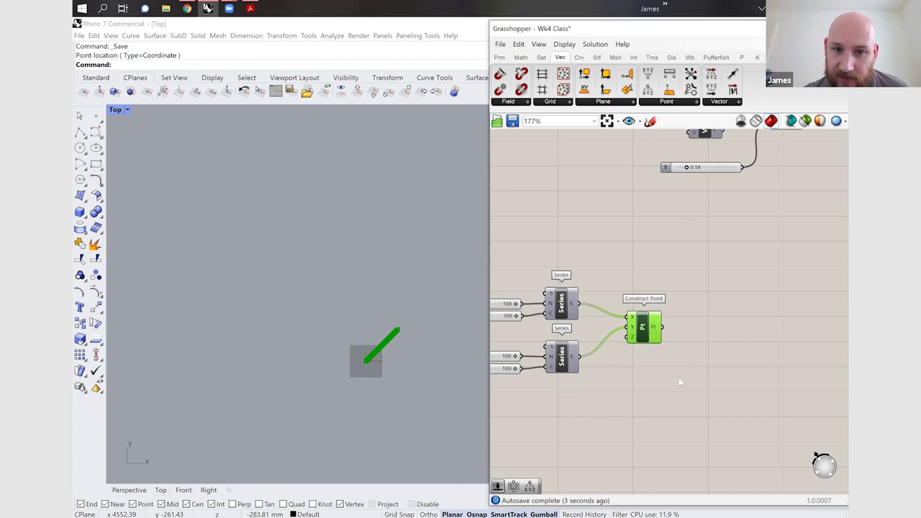
scroll(678, 378, down, 2)
scroll(564, 331, up, 1)
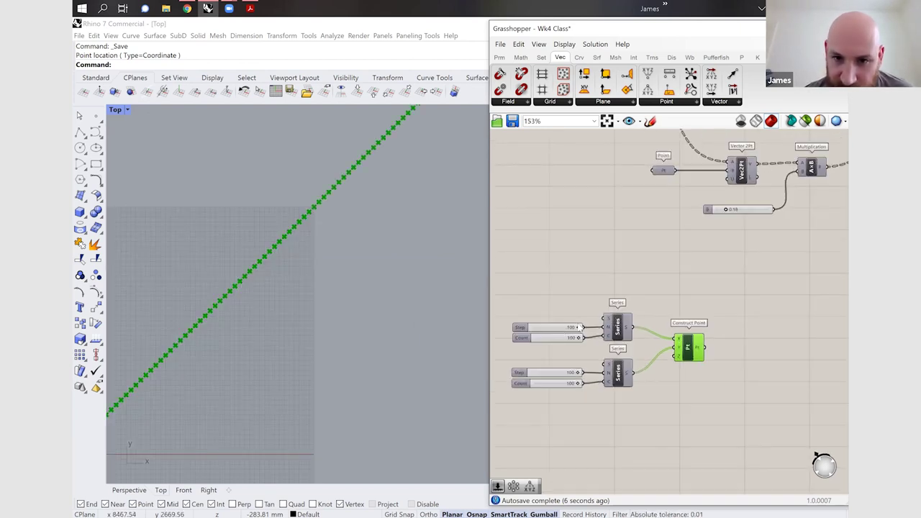
scroll(578, 328, up, 1)
click(578, 328)
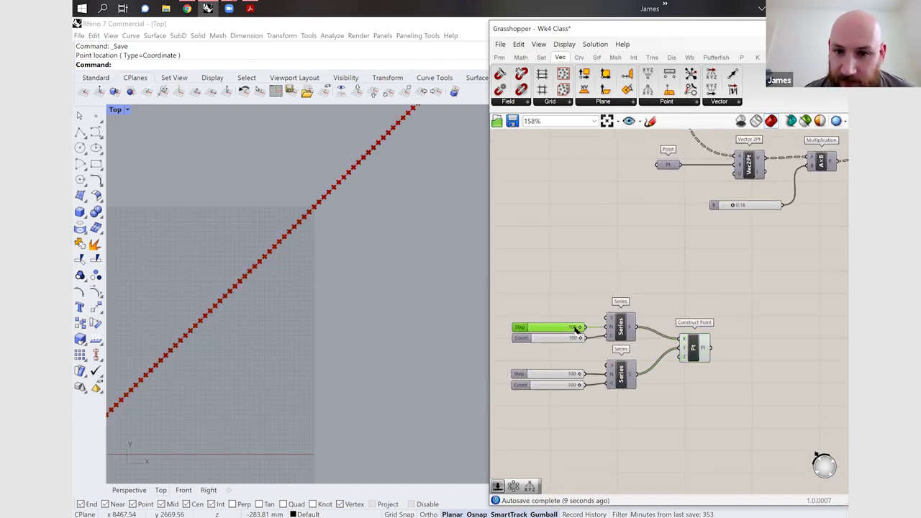
drag(565, 328, 564, 326)
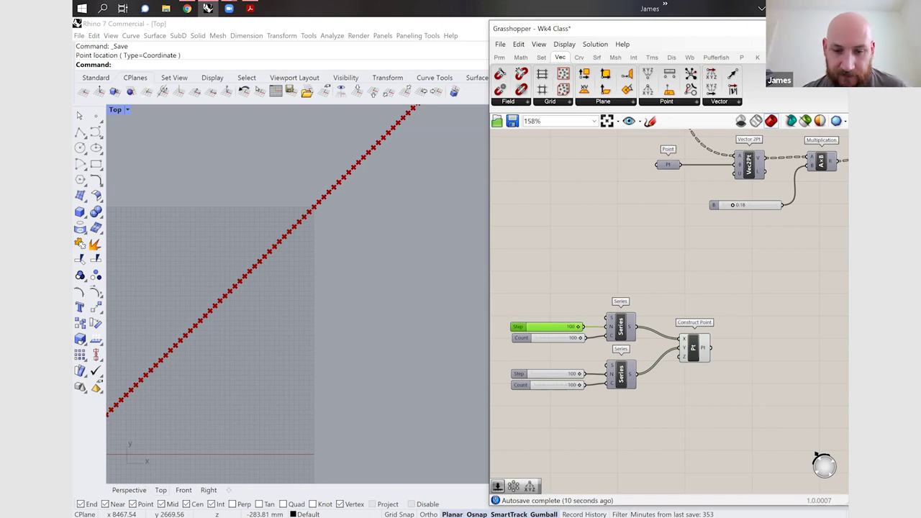
text(15)
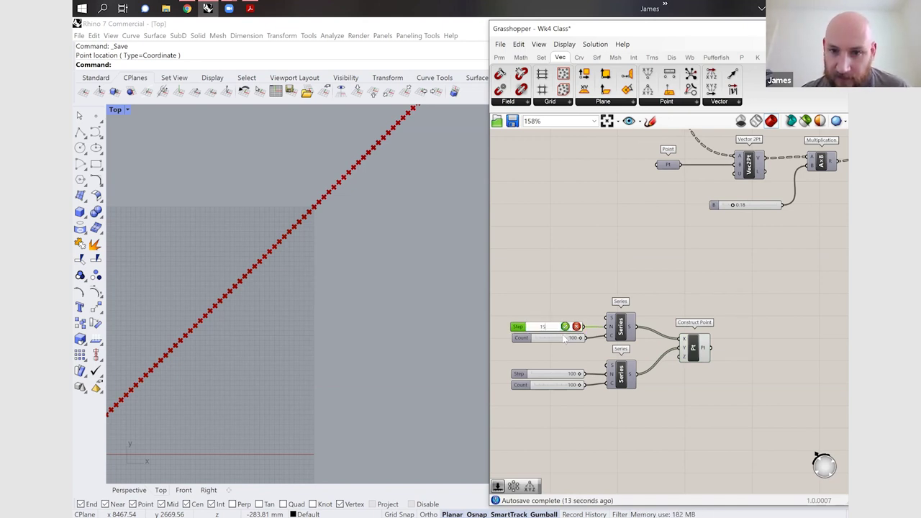
key(Return)
click(565, 338)
text(15)
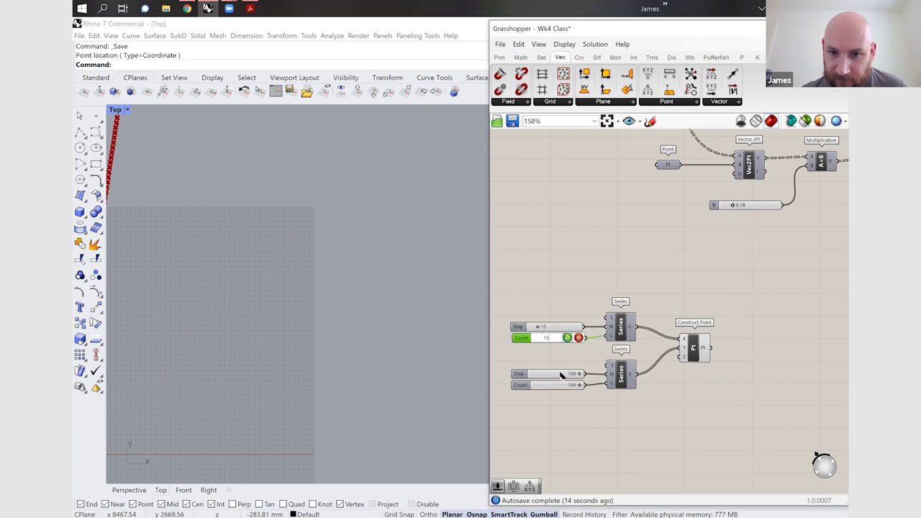
- Set the lower Series' Step and Count sliders to 15 each
click(560, 374)
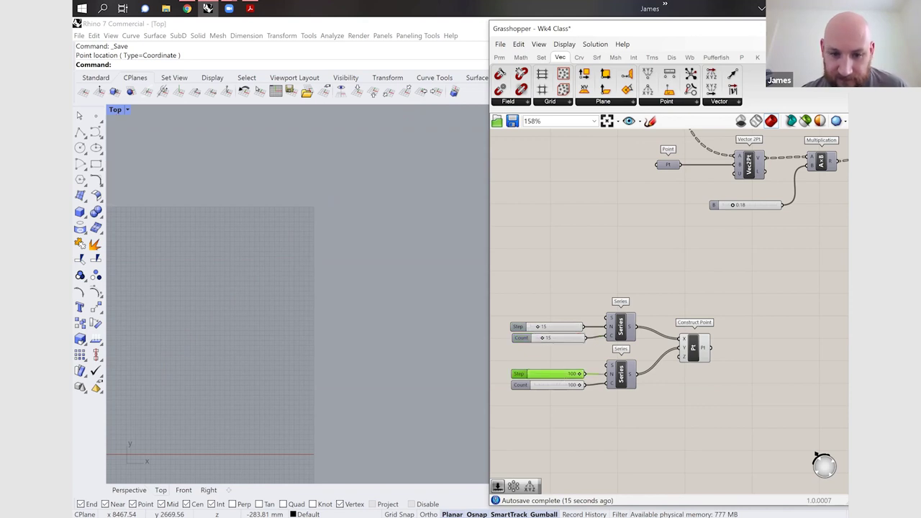
double_click(561, 384)
text(15)
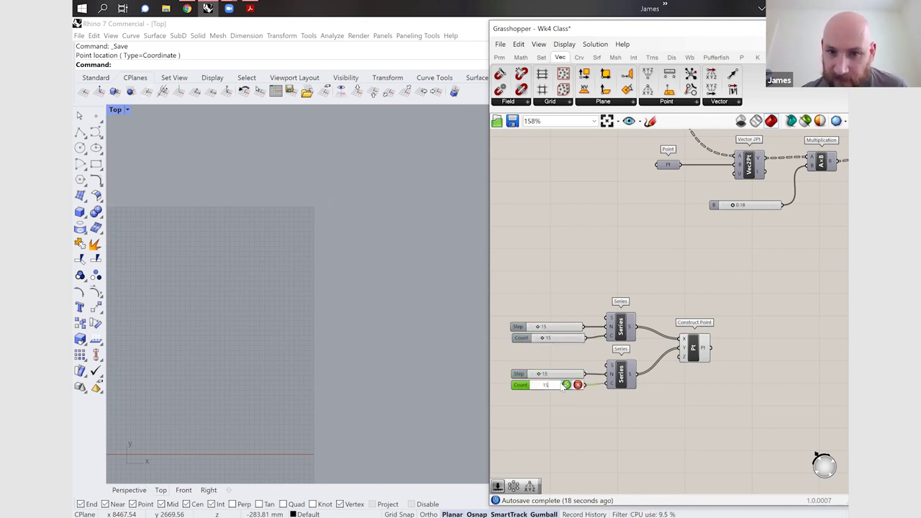
key(Return)
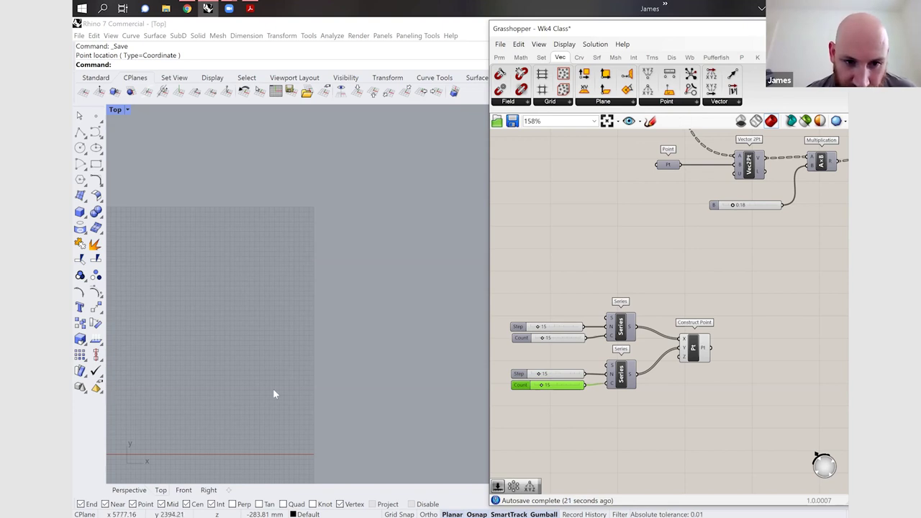
- Graft the Y input of Construct Point to make a full grid, then select the component to highlight its points
scroll(277, 372, down, 2)
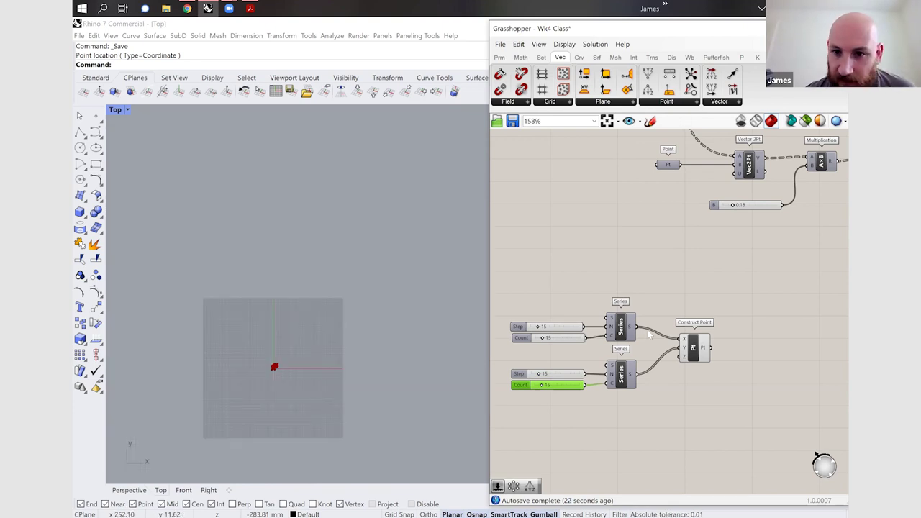
scroll(301, 367, up, 3)
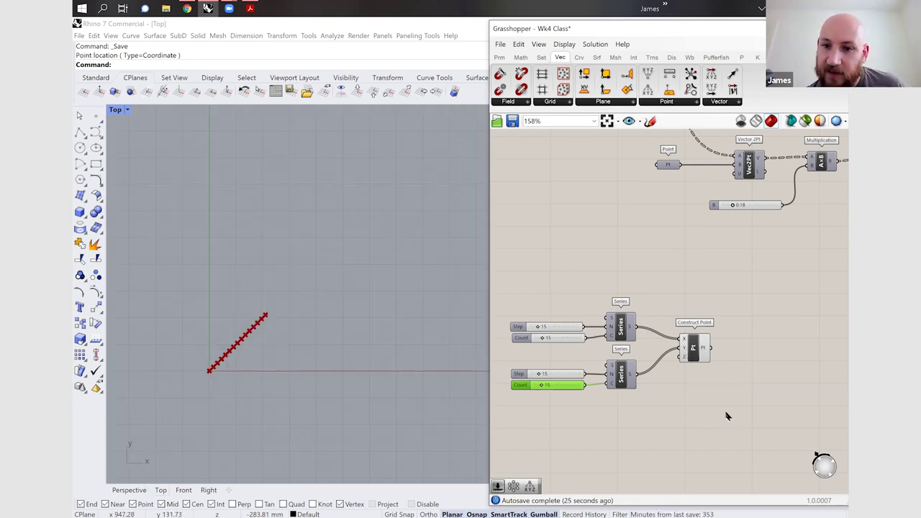
right_click(683, 343)
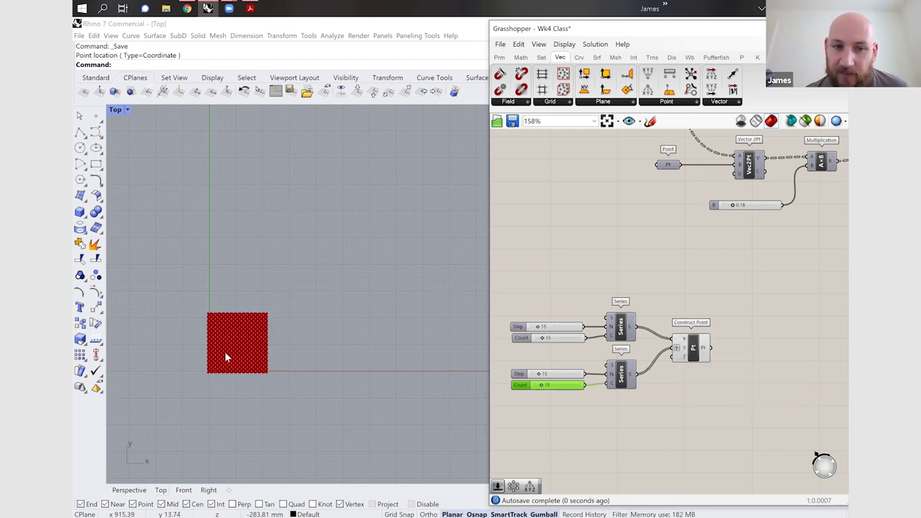
scroll(224, 353, up, 9)
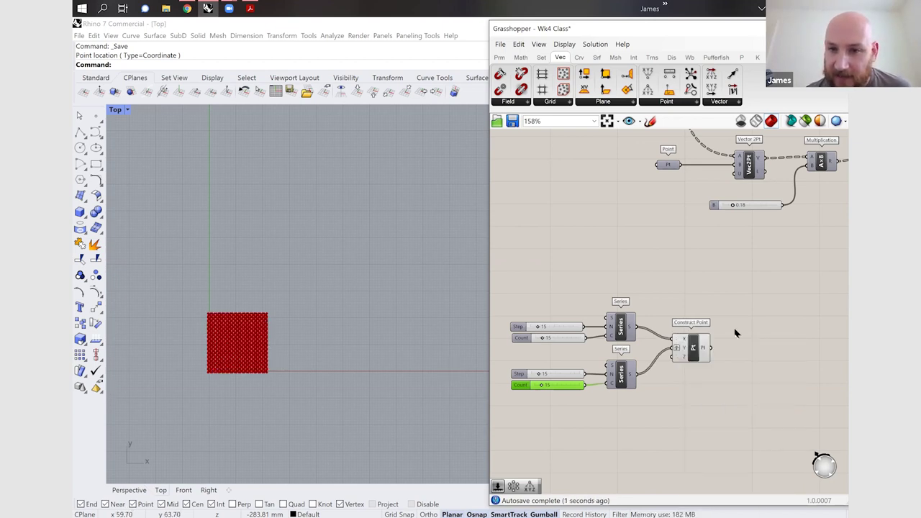
click(692, 350)
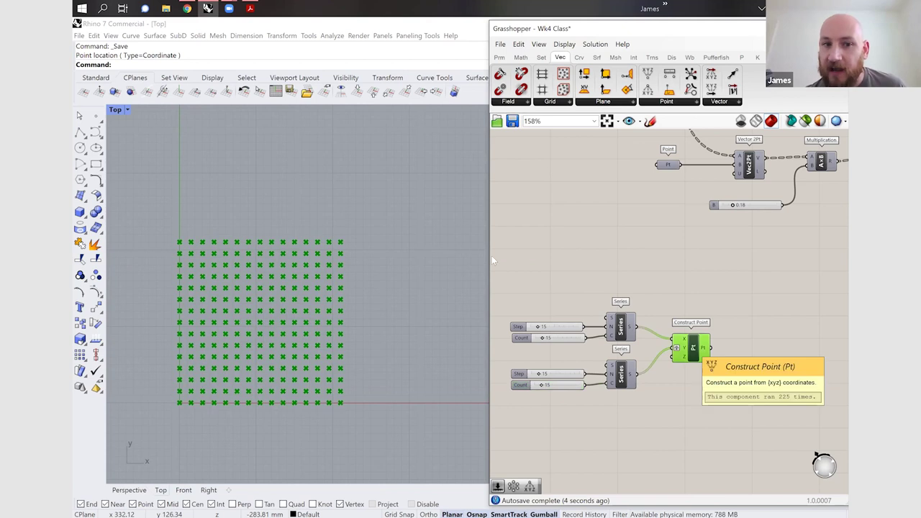
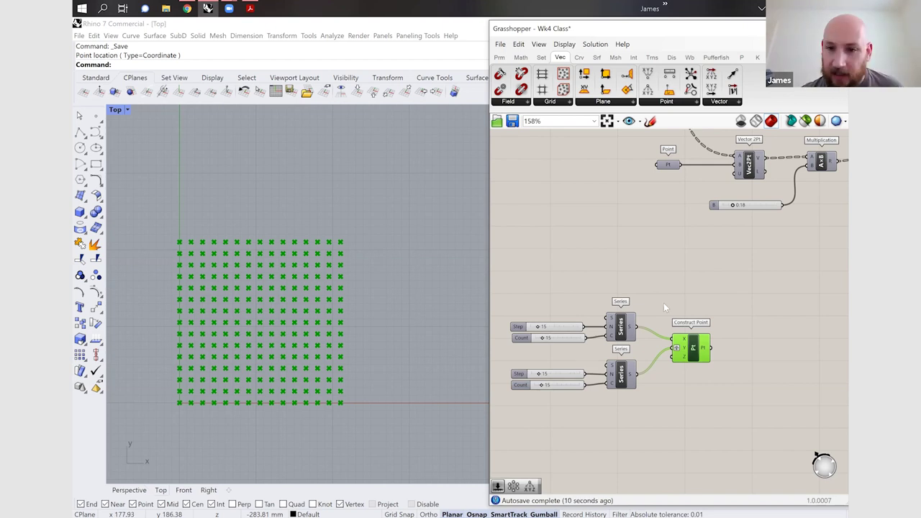
- Add a Nurbs Curve component beside Construct Point and wire the constructed points into its Vertices input
click(731, 356)
double_click(731, 356)
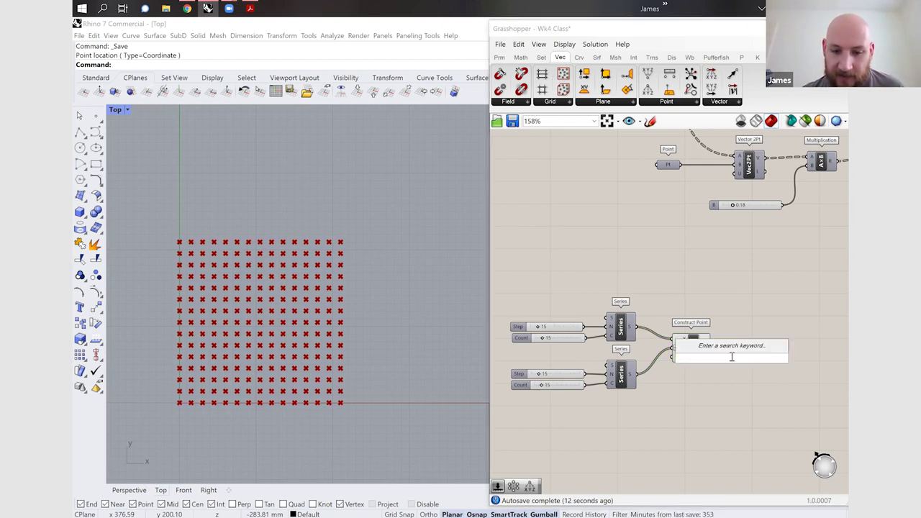
text(nurbs)
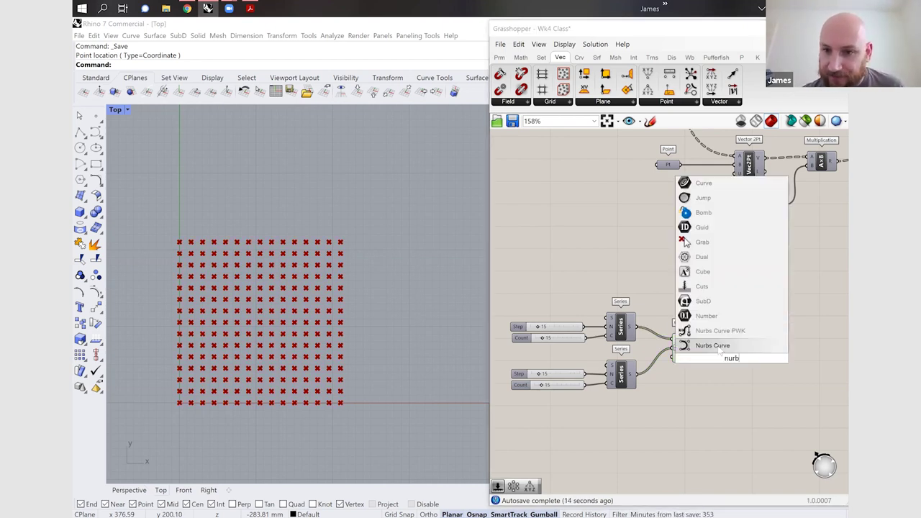
key(Return)
drag(711, 348, 770, 353)
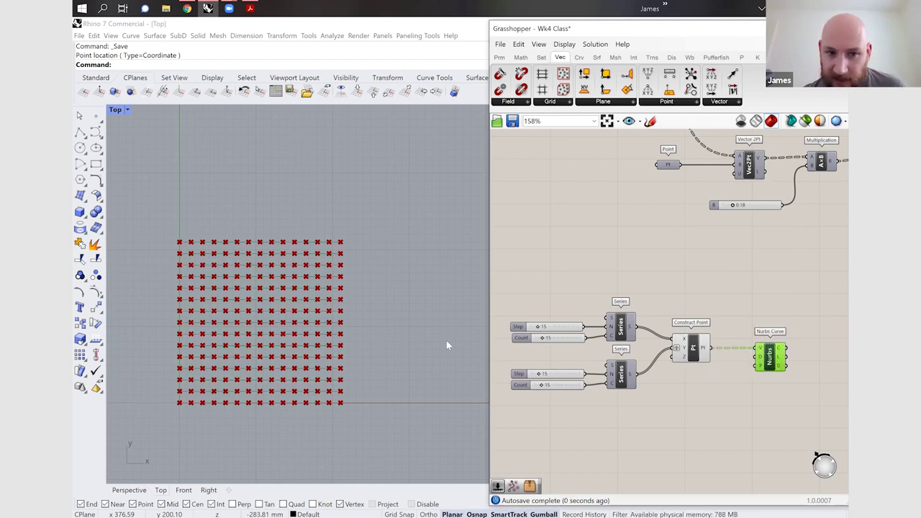
- Try grafting Construct Point's X input together with and instead of Y, then restore the graft on Y only
right_click(684, 339)
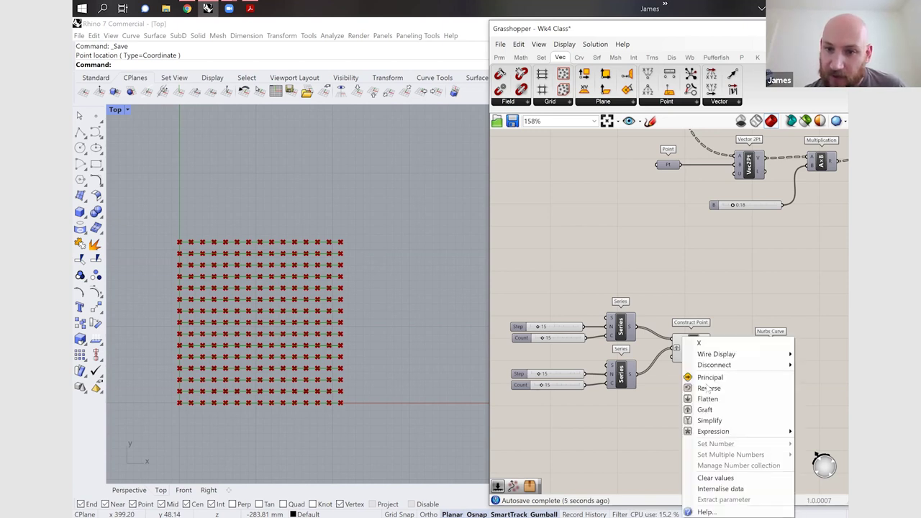
click(707, 399)
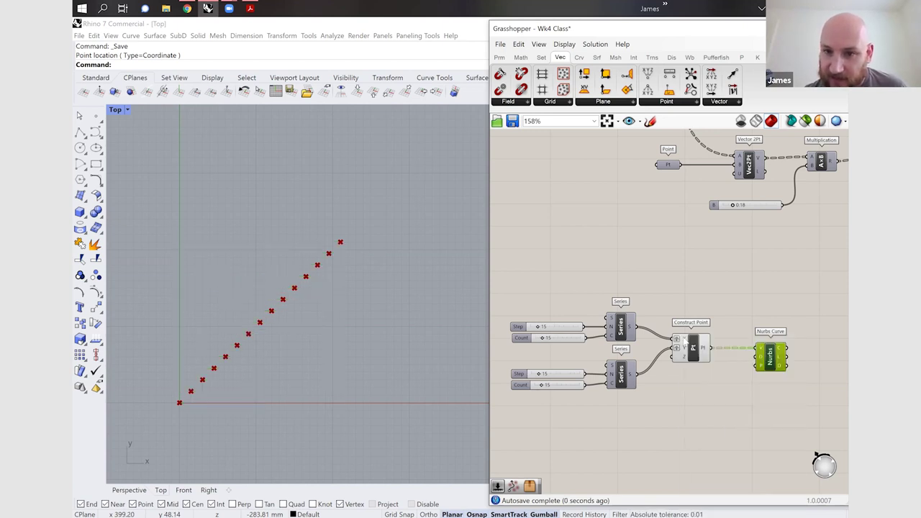
click(700, 390)
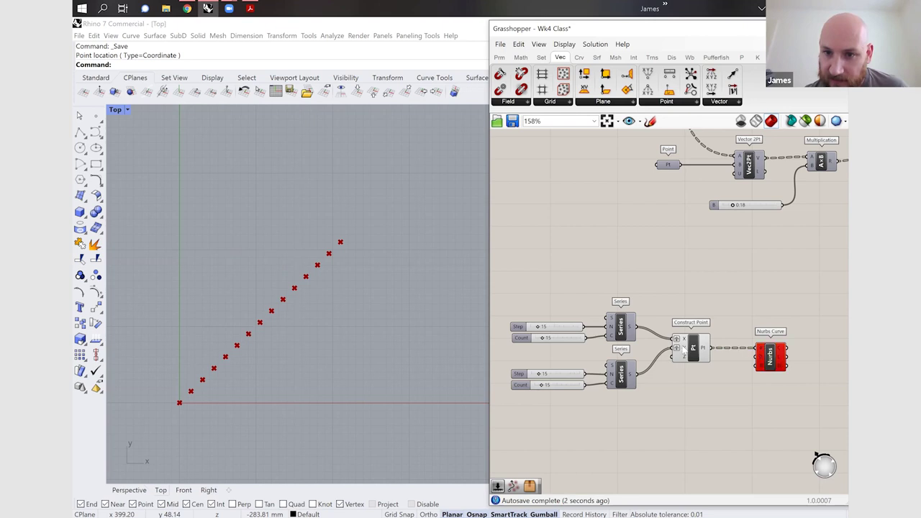
right_click(680, 338)
click(707, 398)
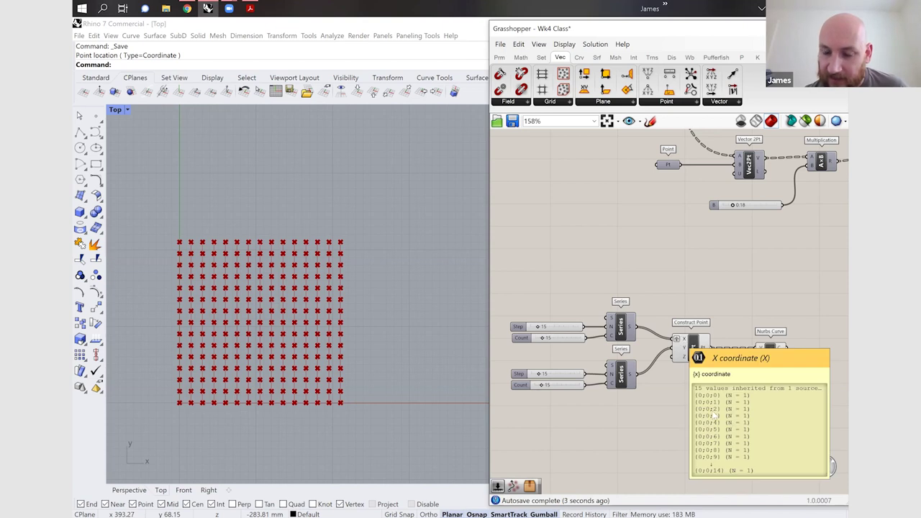
right_click(682, 339)
click(704, 409)
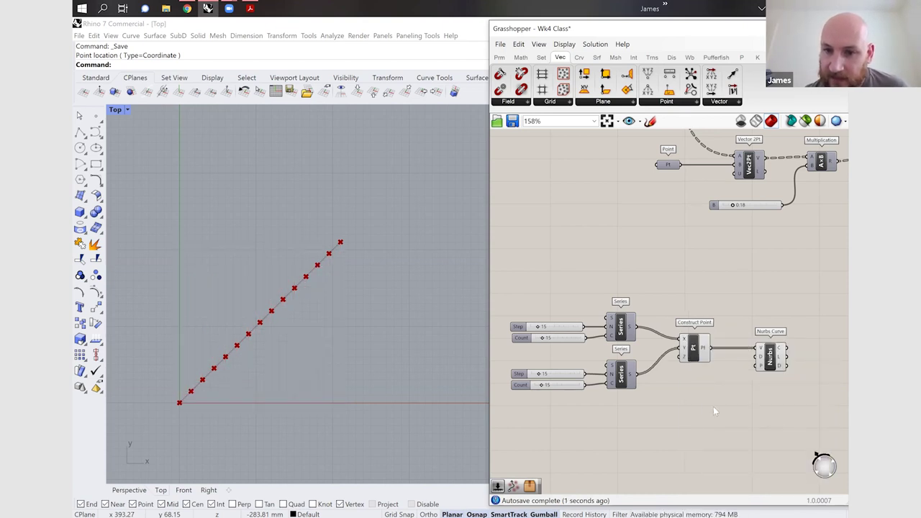
right_click(683, 349)
key(Return)
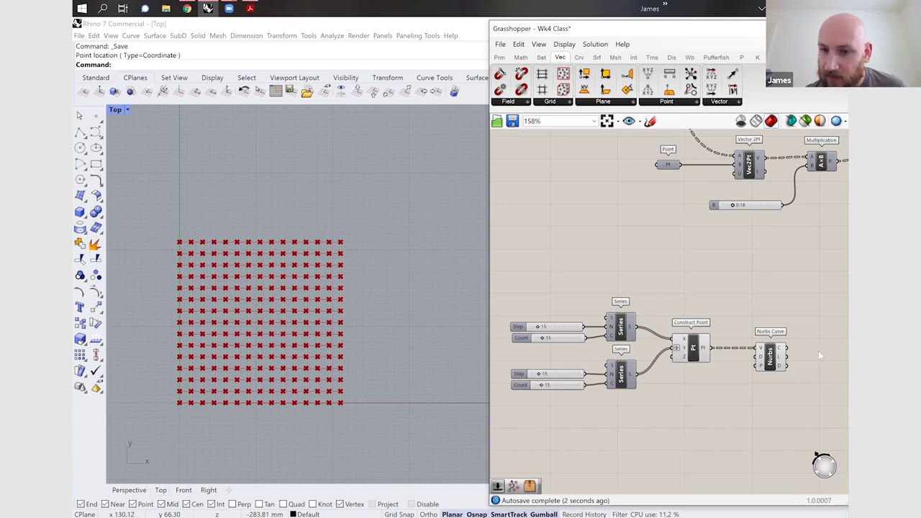
- Move the Nurbs Curve component closer to Construct Point and add a Point parameter below Construct Point
drag(772, 358, 753, 357)
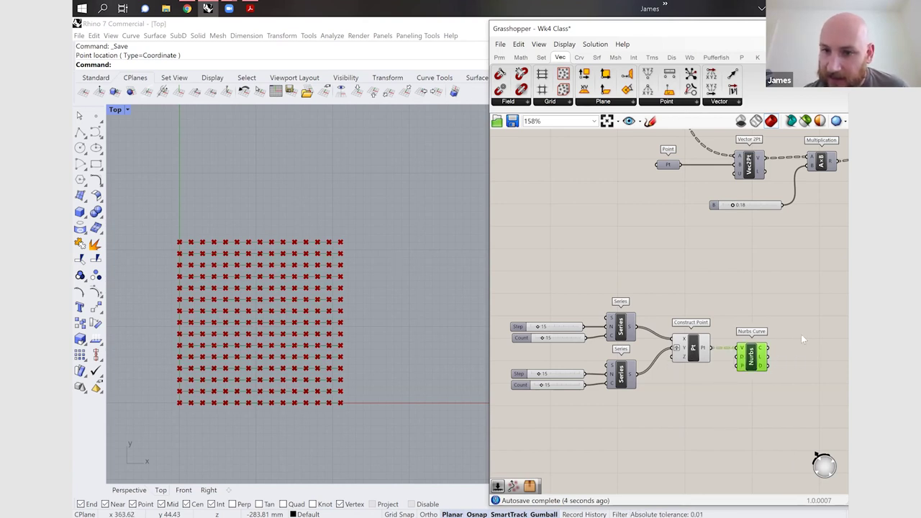
scroll(796, 332, down, 2)
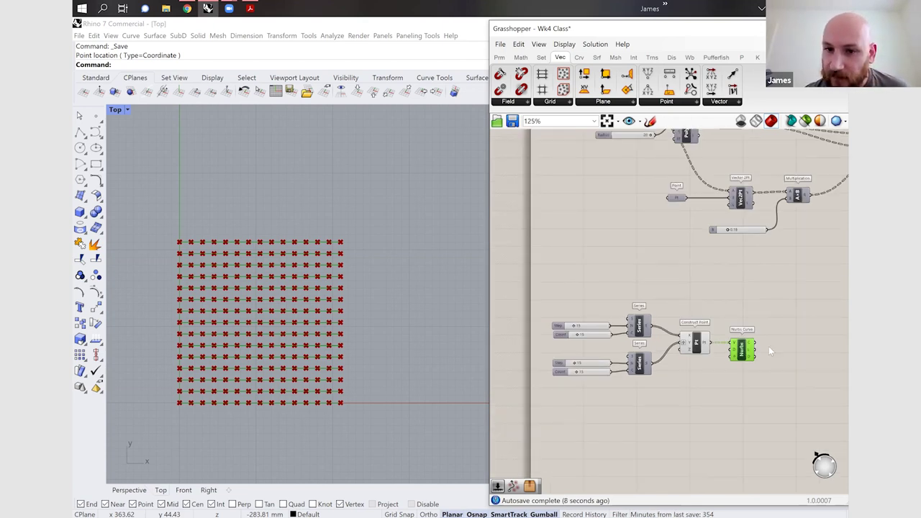
scroll(710, 414, up, 2)
double_click(710, 410)
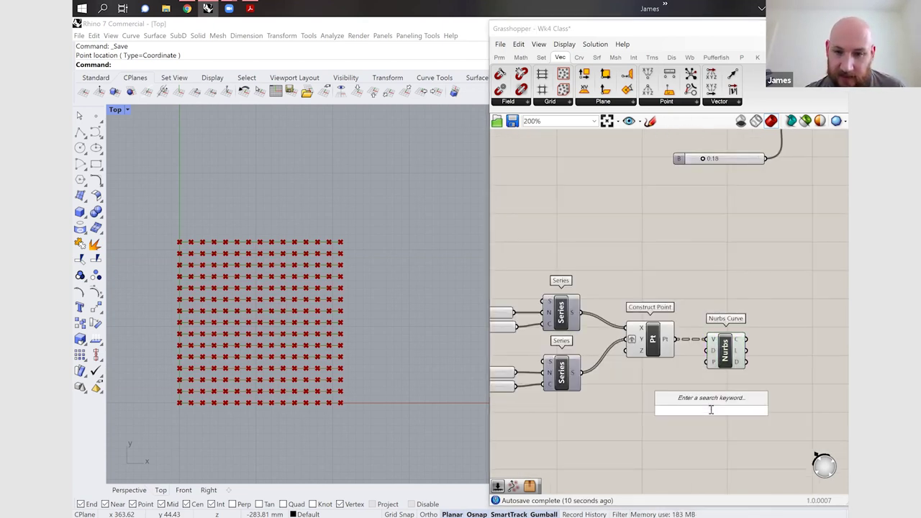
click(643, 437)
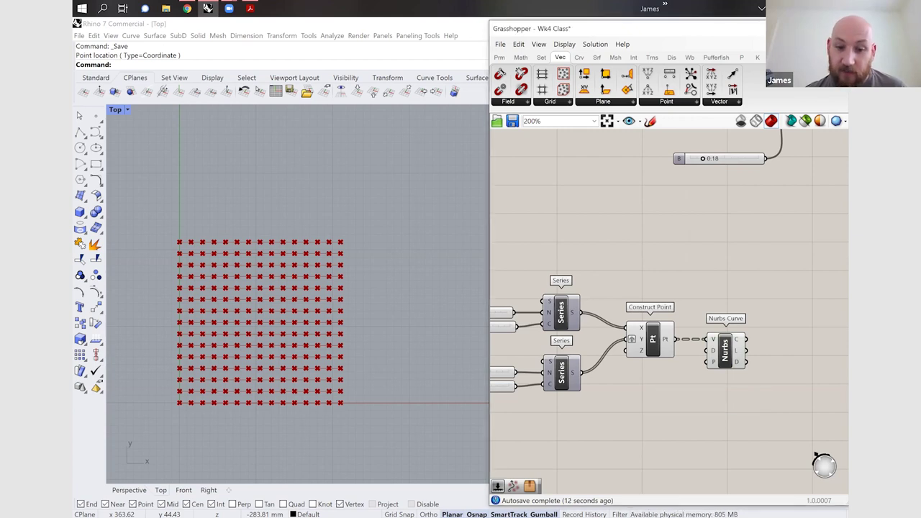
text(point)
key(Return)
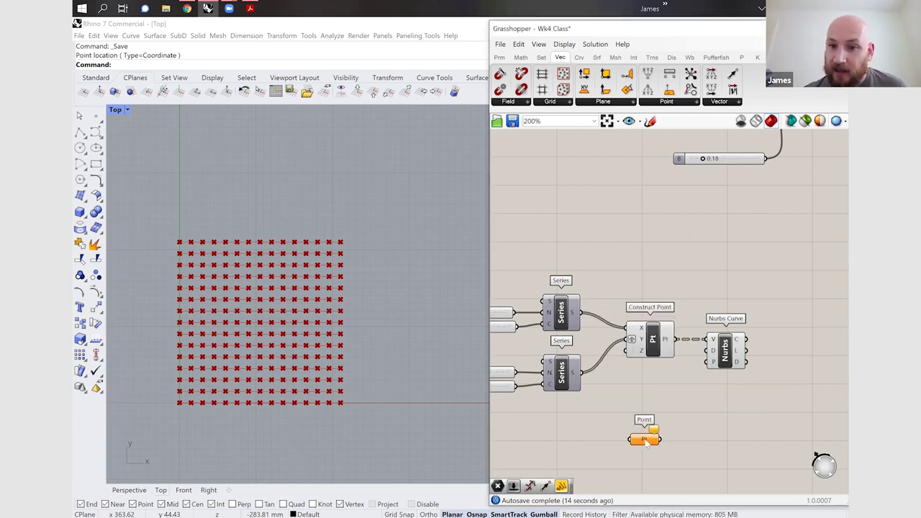
drag(644, 445, 638, 447)
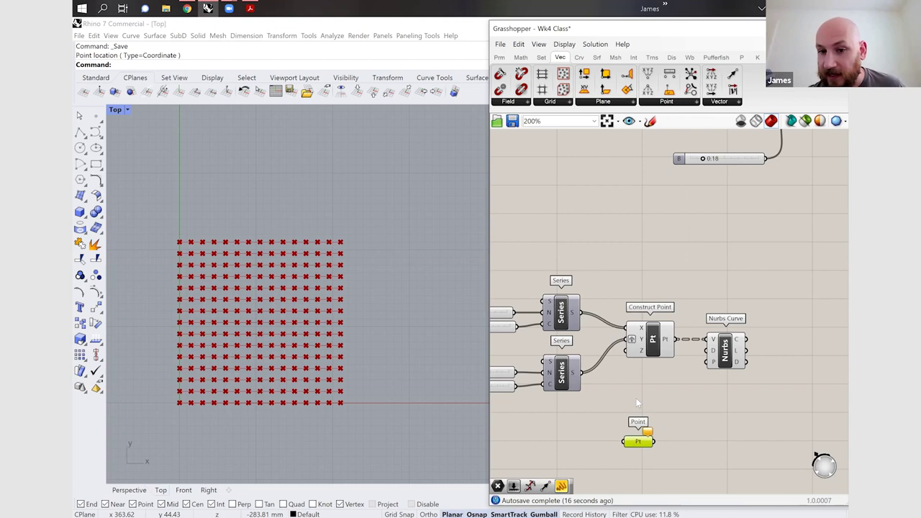
- Set the Point parameter to multiple points, picking seven locations in and around the grid in the Rhino Top view
scroll(636, 403, down, 2)
right_click(633, 397)
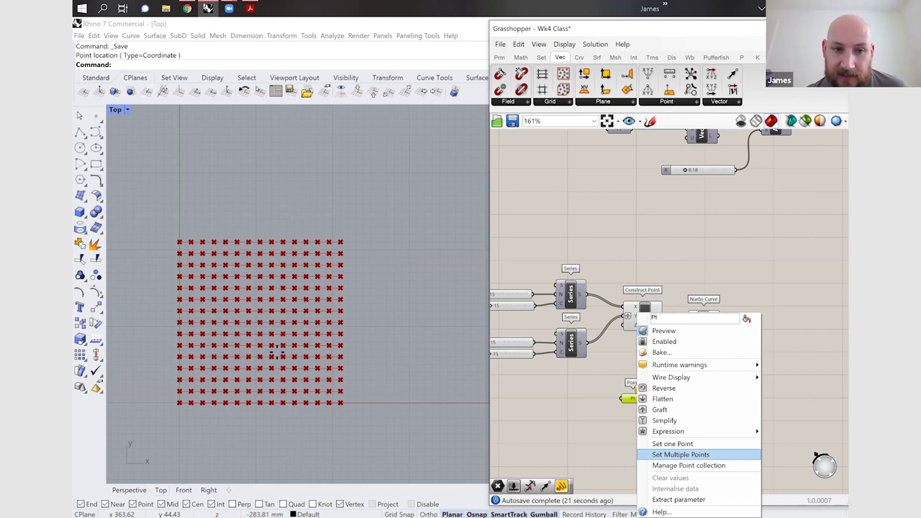
click(680, 454)
click(214, 171)
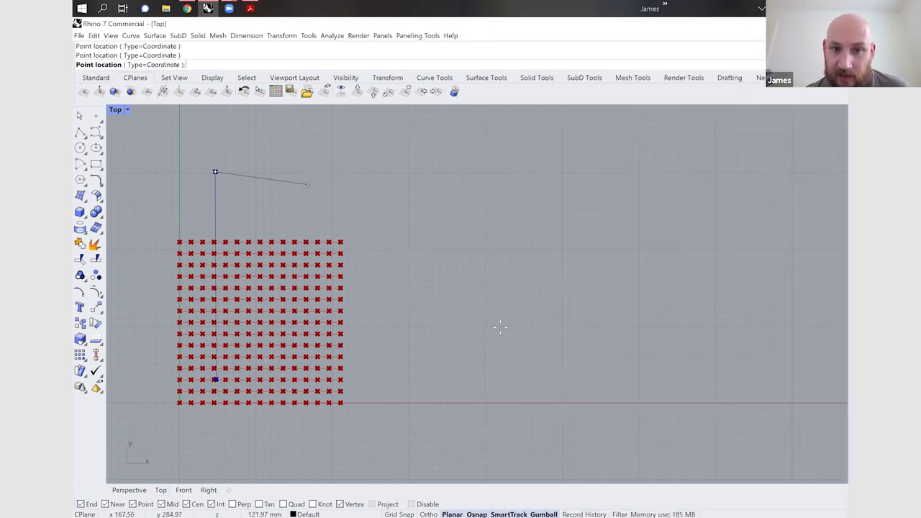
key(Return)
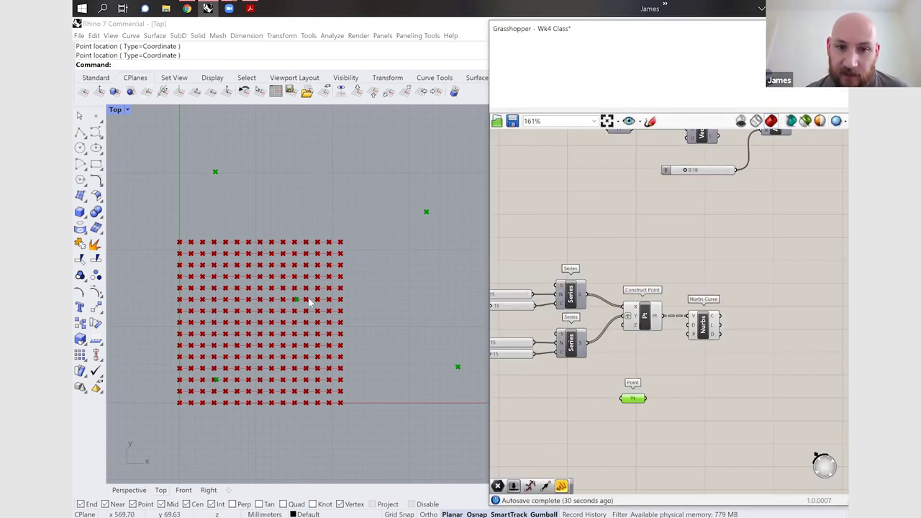
scroll(309, 302, down, 4)
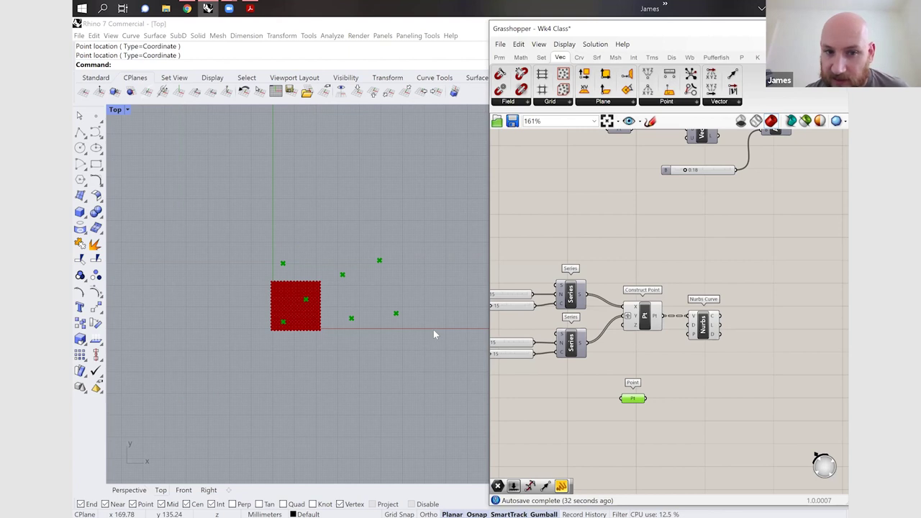
click(669, 319)
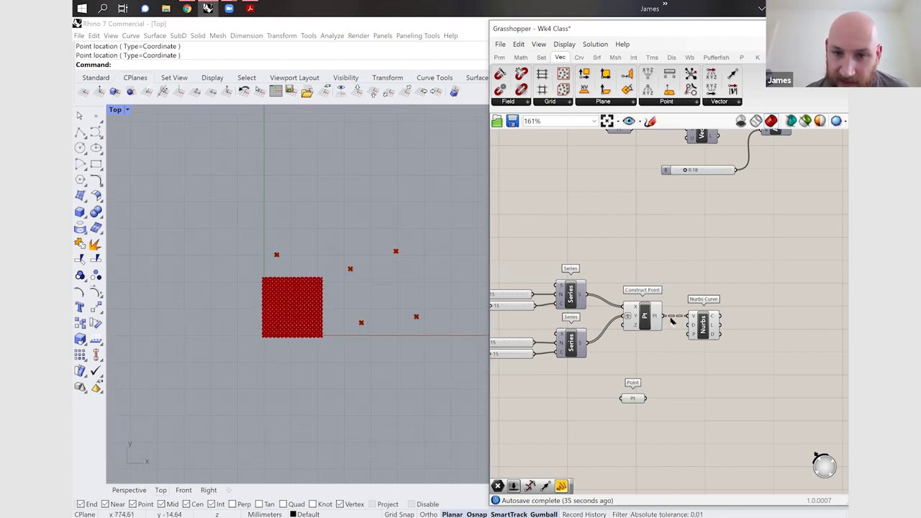
- Set the upper Series' Count slider to 41 and the lower Series' Count slider to 23
scroll(687, 337, down, 2)
scroll(509, 299, up, 4)
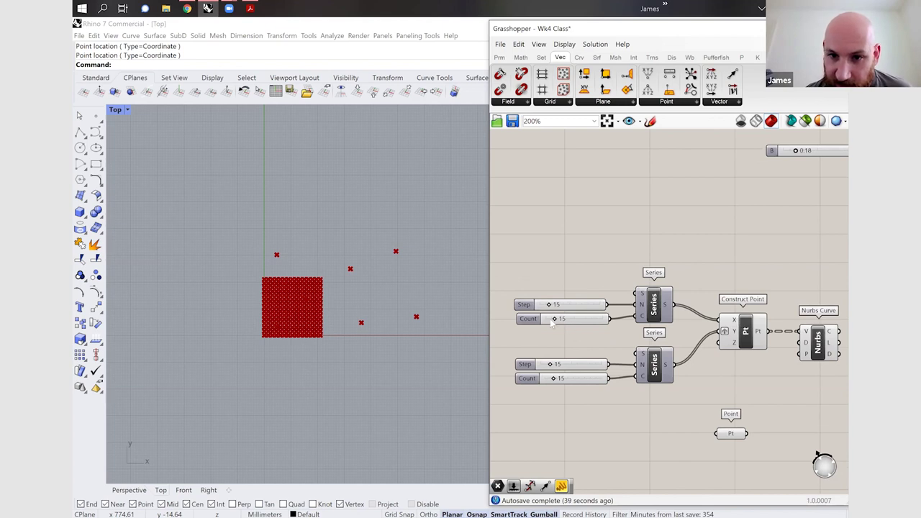
drag(556, 319, 568, 322)
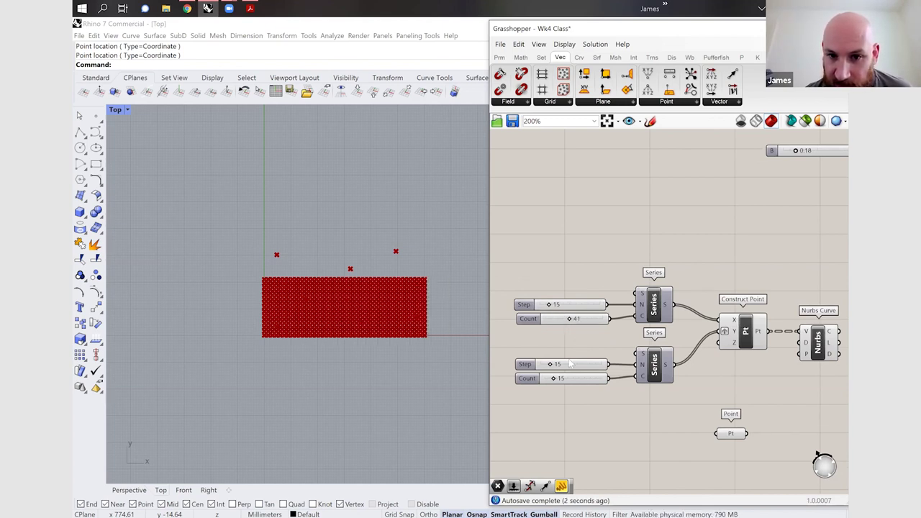
drag(556, 381, 564, 381)
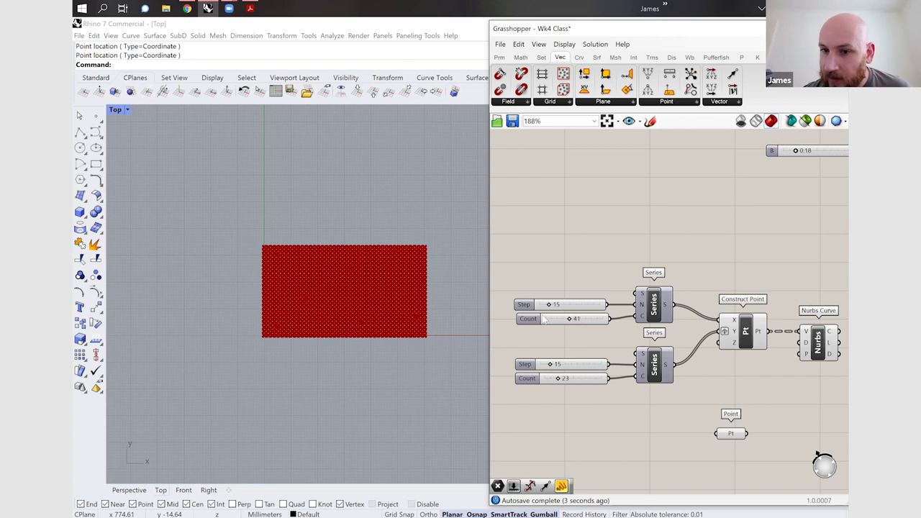
- Add a Vector 2Pt component beside the new Point parameter
scroll(544, 319, down, 3)
scroll(668, 375, up, 3)
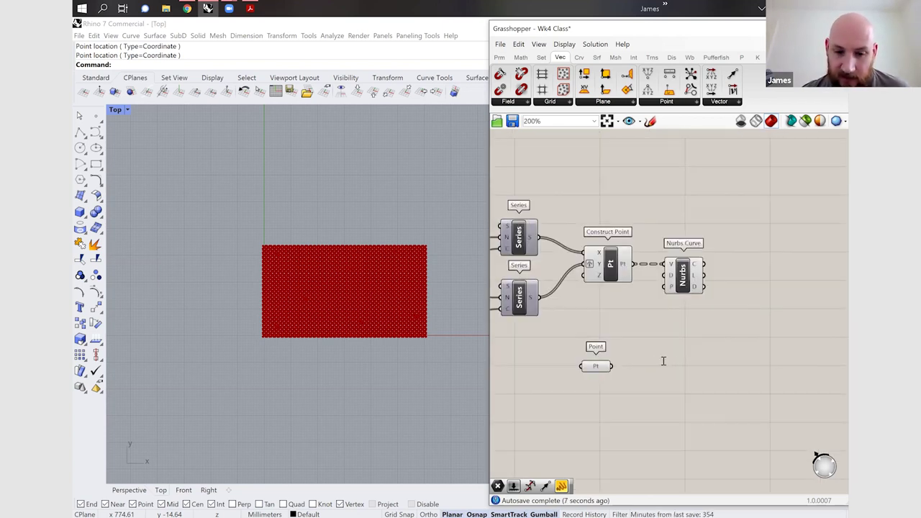
double_click(663, 361)
text(vect)
key(Up)
key(Up)
key(Up)
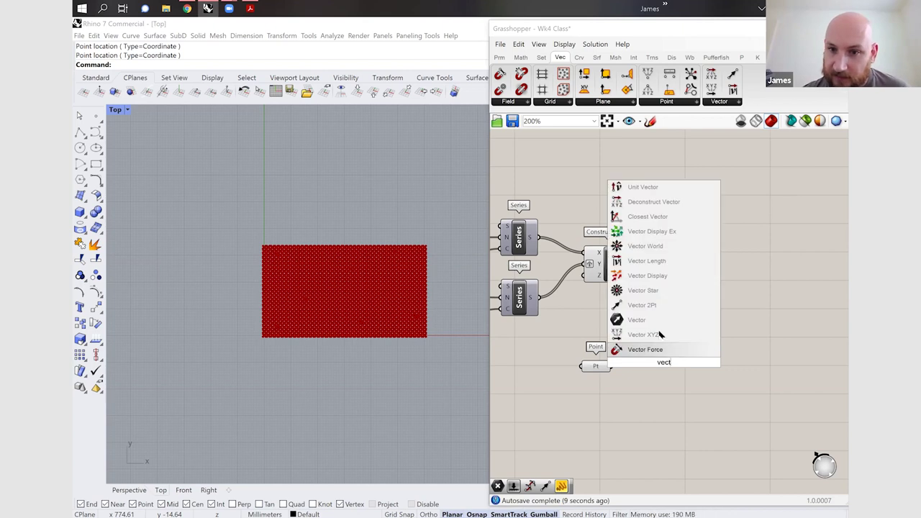
key(Return)
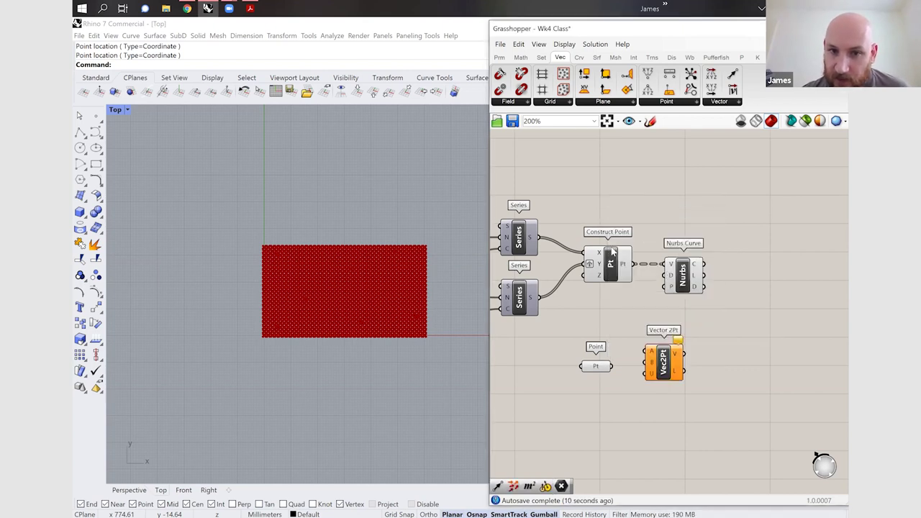
- Add a Closest Point component beside the Point parameter and shift Vector 2Pt over to make room for it
click(609, 283)
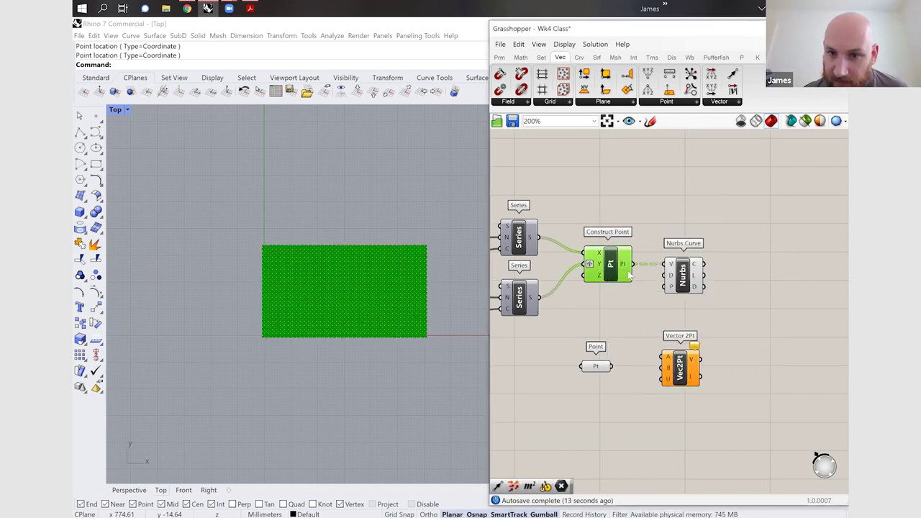
drag(633, 264, 661, 356)
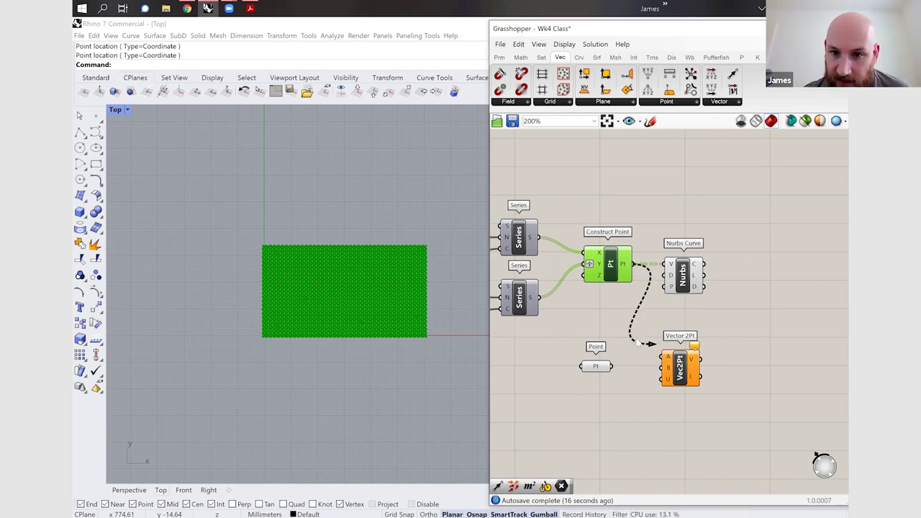
double_click(636, 340)
text(close)
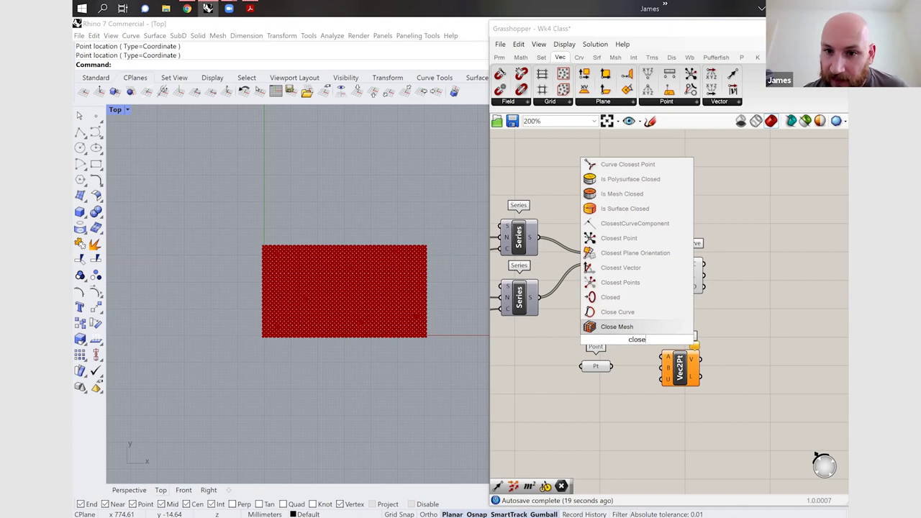
text(st)
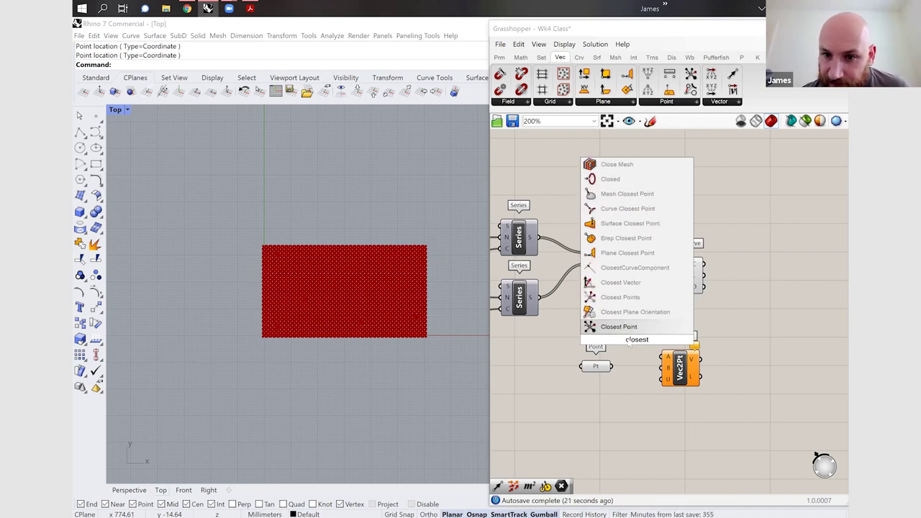
key(Return)
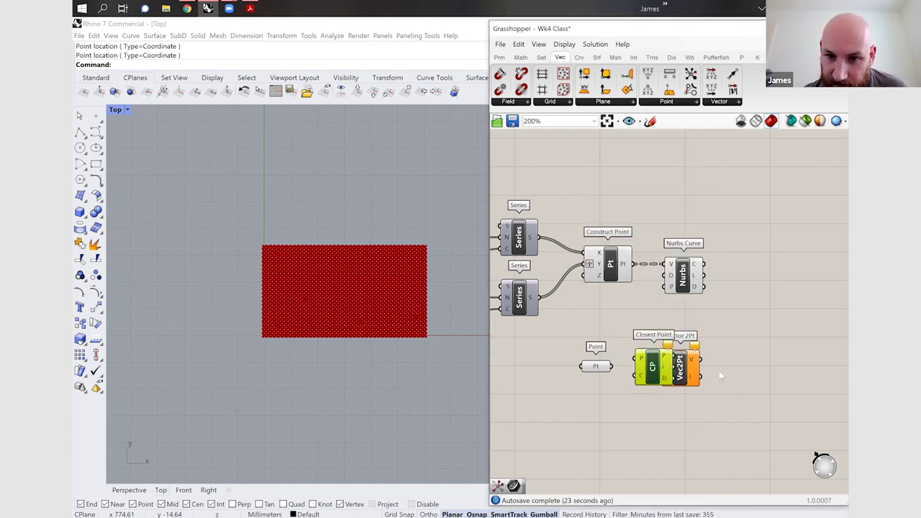
drag(683, 369, 724, 368)
- Wire the constructed grid points into Closest Point's P input and the Point parameter into its C input
mouse_move(640, 379)
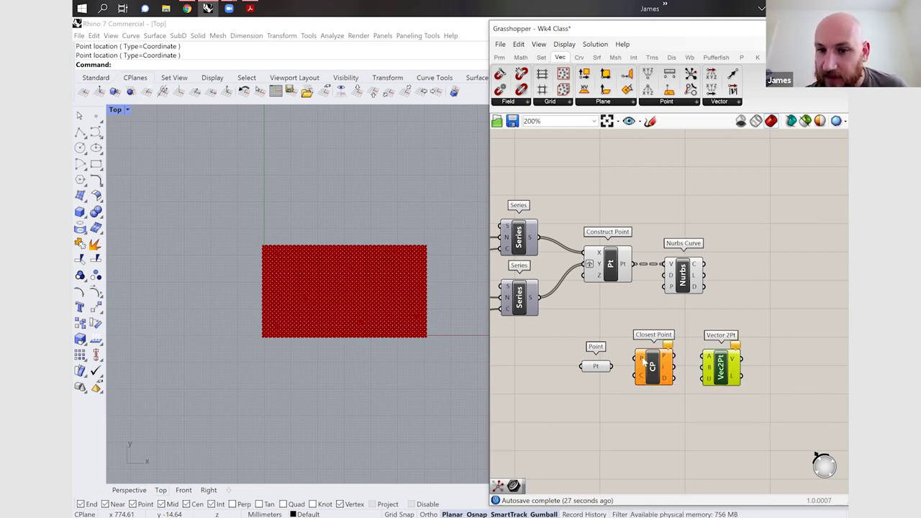
mouse_move(641, 362)
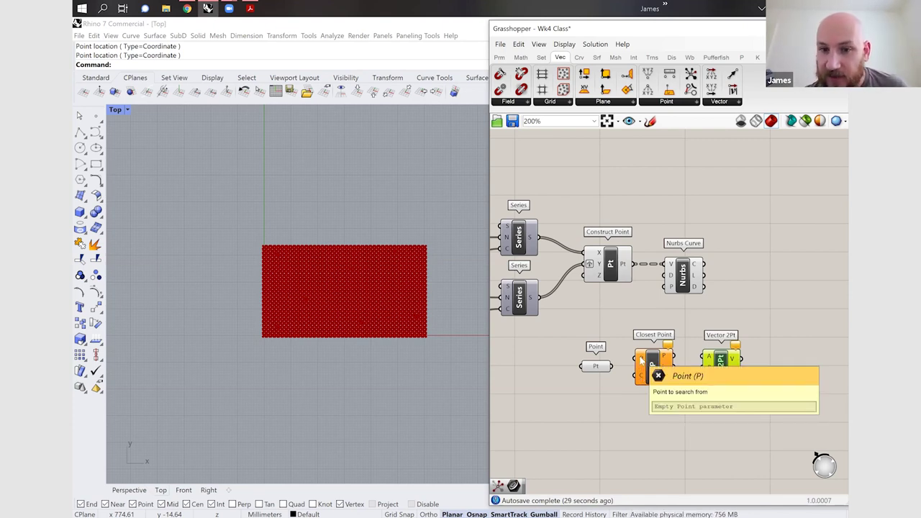
drag(608, 367, 639, 367)
drag(636, 277, 635, 375)
click(658, 380)
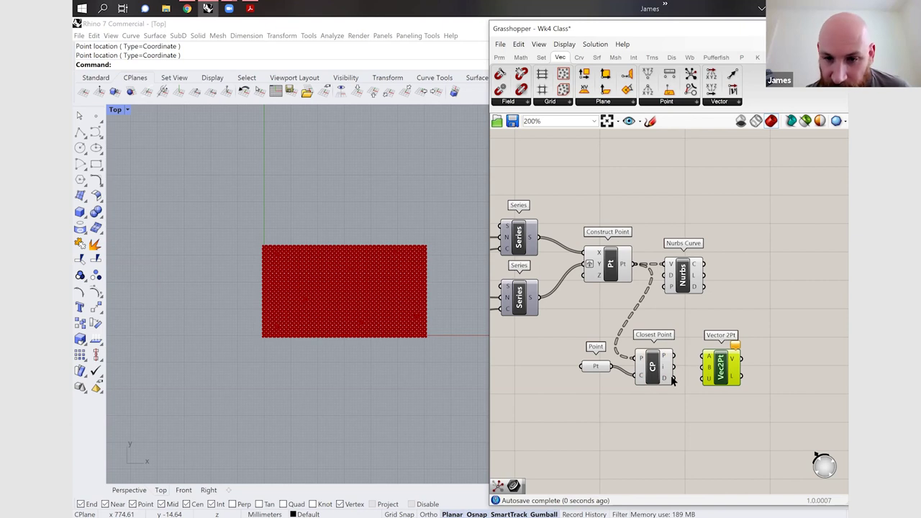
- Move Vector 2Pt further away from Closest Point and check the data on Closest Point's outputs
click(741, 380)
drag(730, 375, 779, 355)
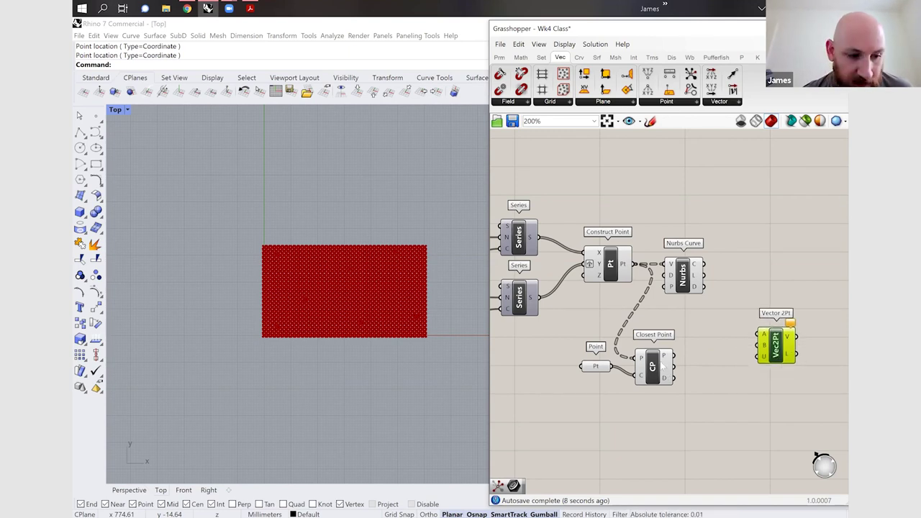
scroll(617, 371, up, 3)
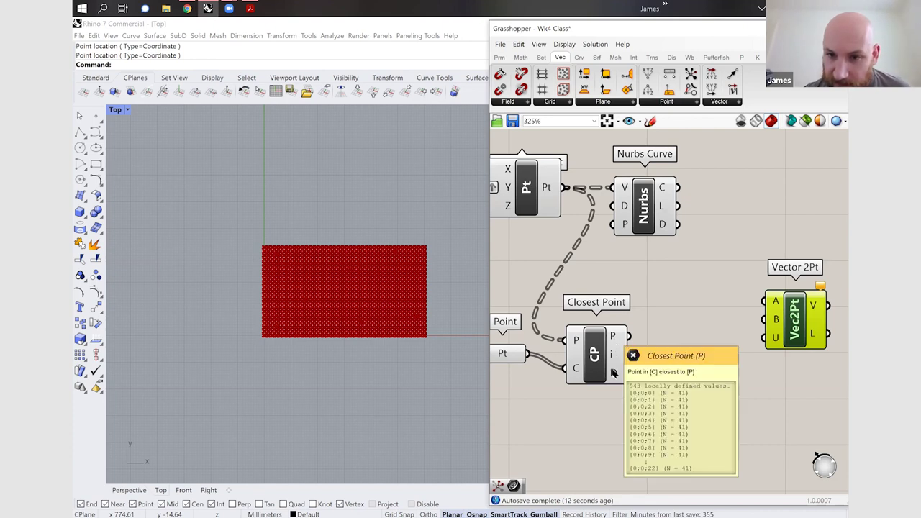
mouse_move(613, 373)
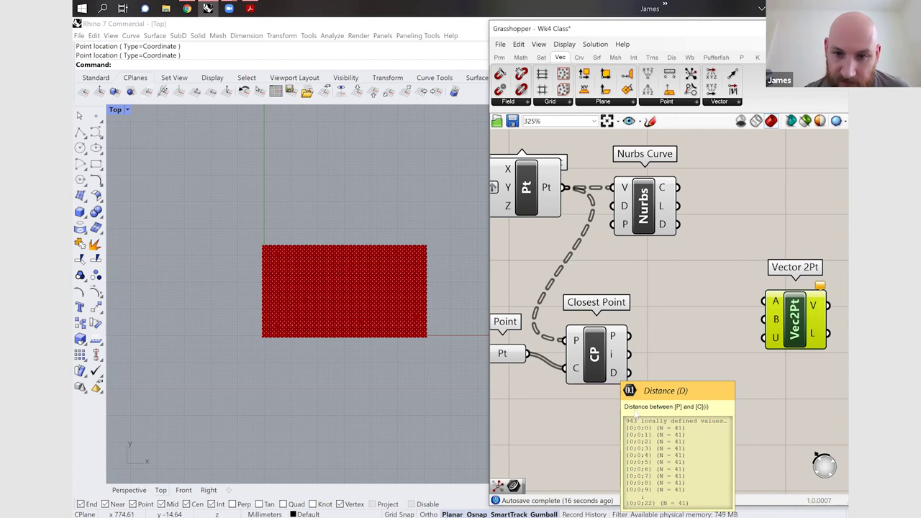
scroll(667, 402, down, 3)
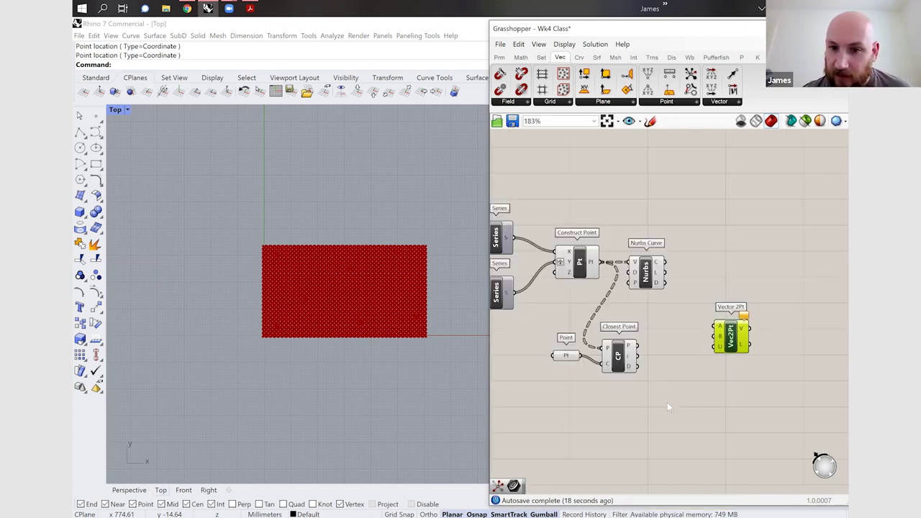
- Add a Division component with a divisor of 3 below Closest Point and feed Closest Point's D output into its A input
double_click(667, 403)
text(division)
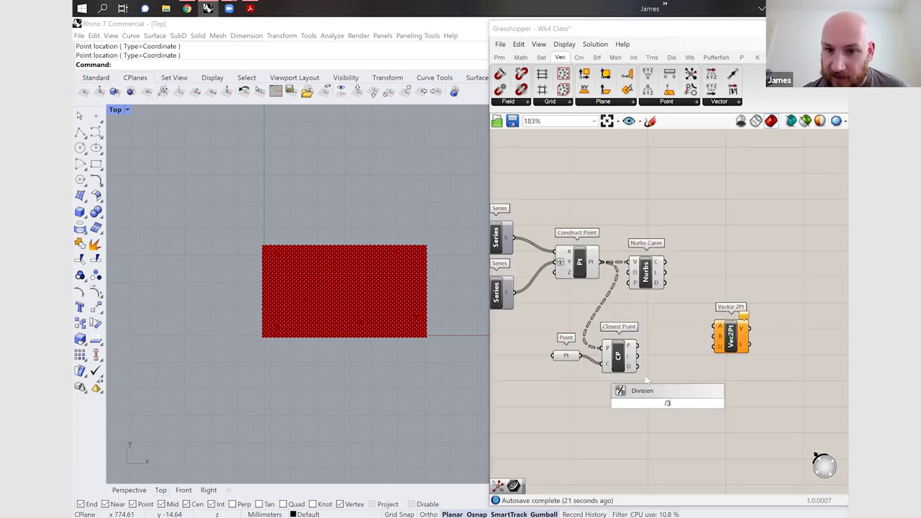
key(Return)
drag(636, 368, 656, 401)
click(658, 402)
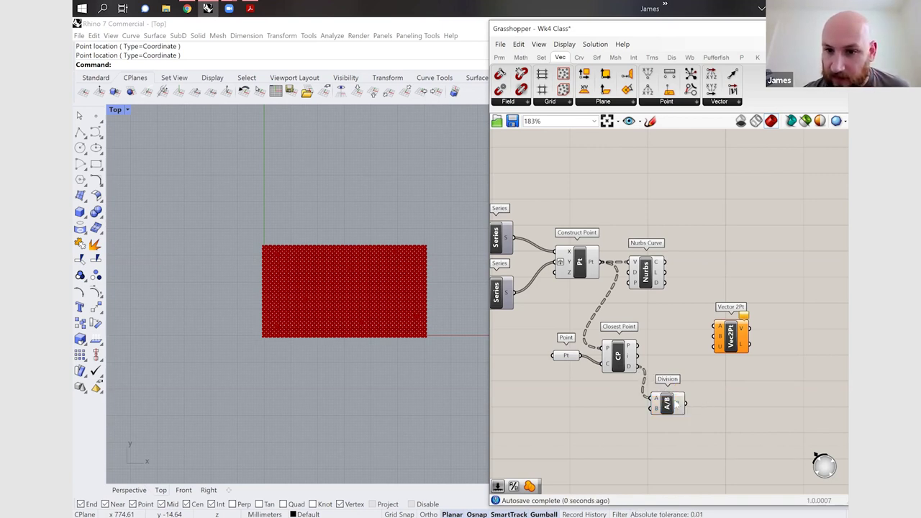
- Reposition Vector 2Pt beyond Division and wire Construct Point's output into its A input
drag(733, 334, 757, 290)
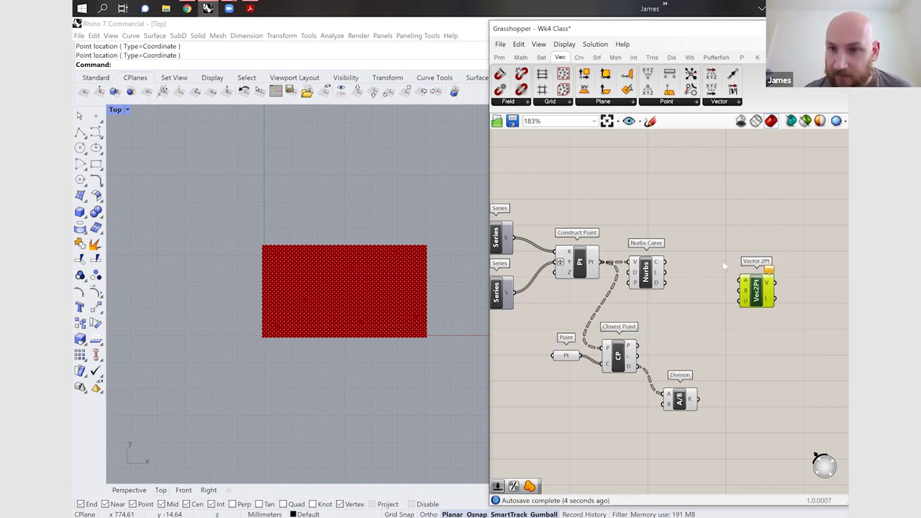
drag(761, 297, 779, 365)
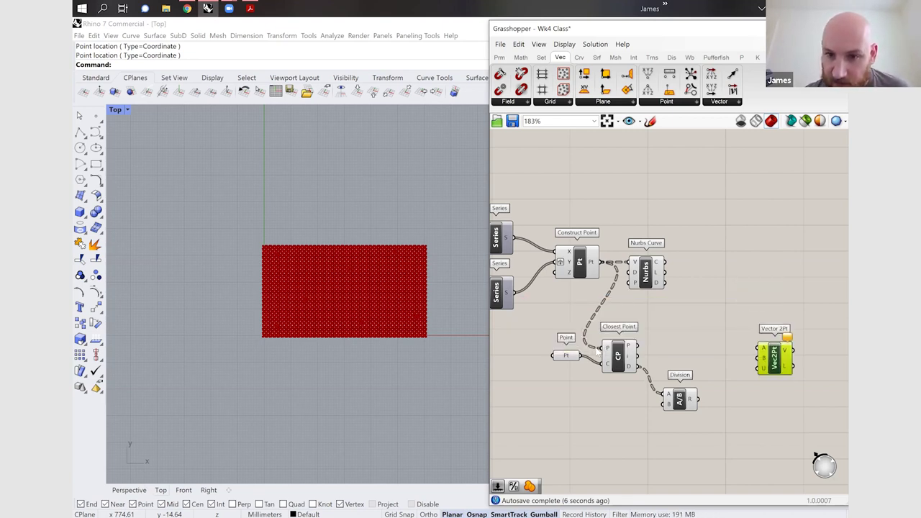
click(634, 348)
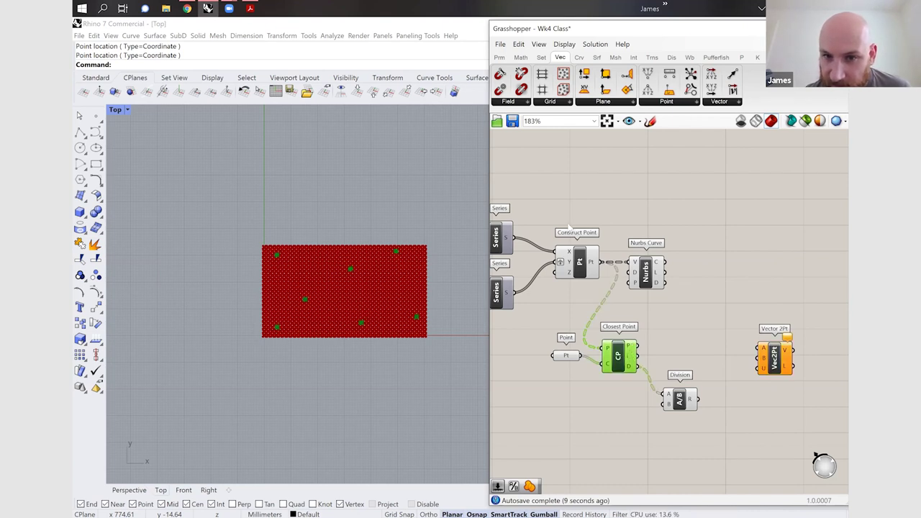
click(584, 263)
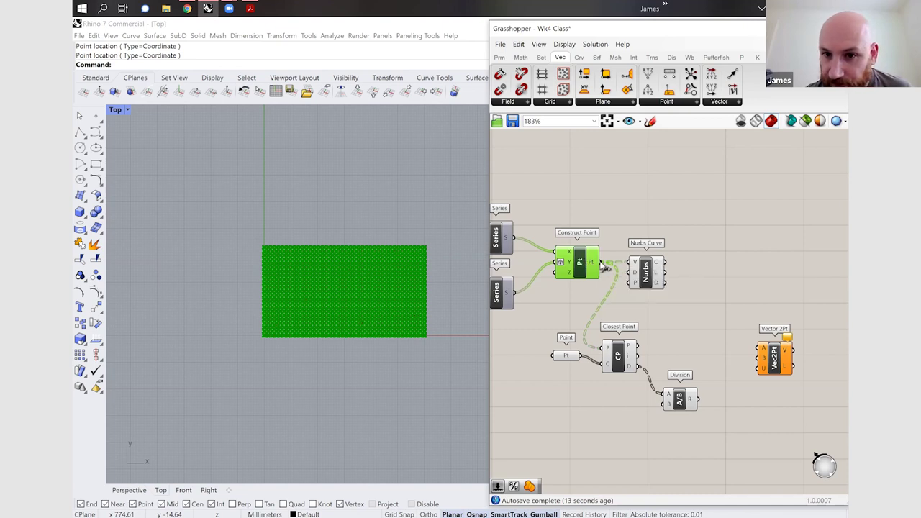
drag(757, 348, 601, 262)
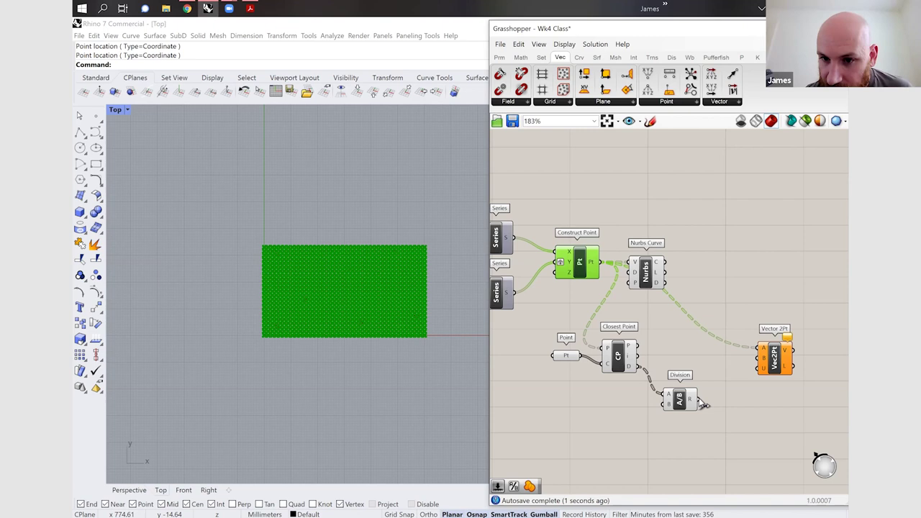
- Try Division's result in Vector 2Pt's B input, replace it with Closest Point's P output, and shift Vector 2Pt slightly
drag(698, 398, 761, 359)
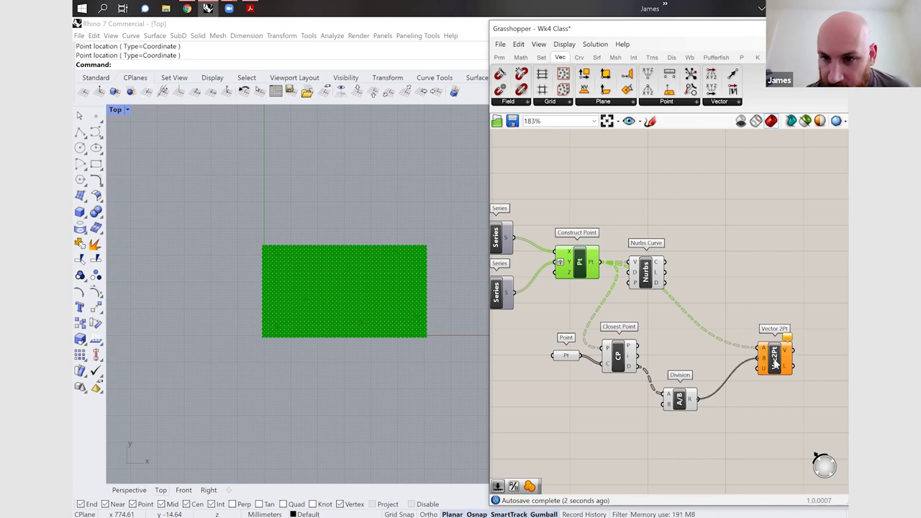
click(764, 358)
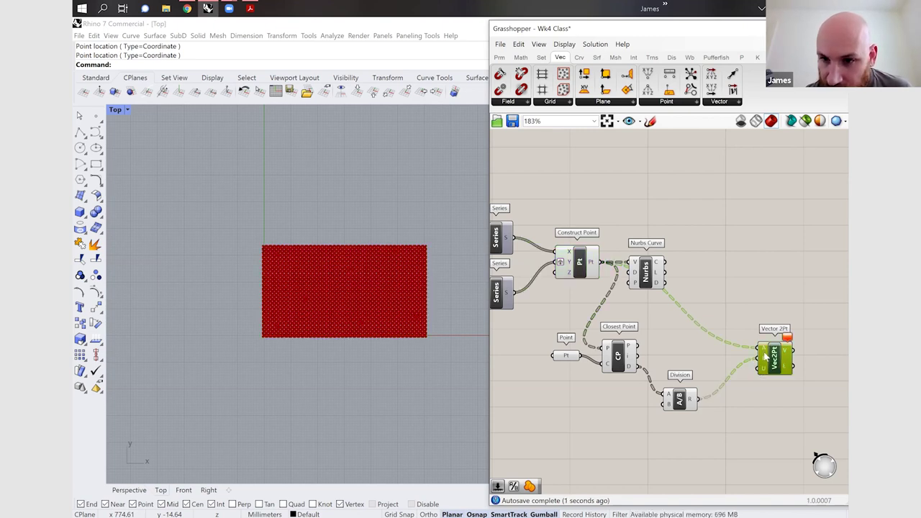
scroll(766, 357, up, 2)
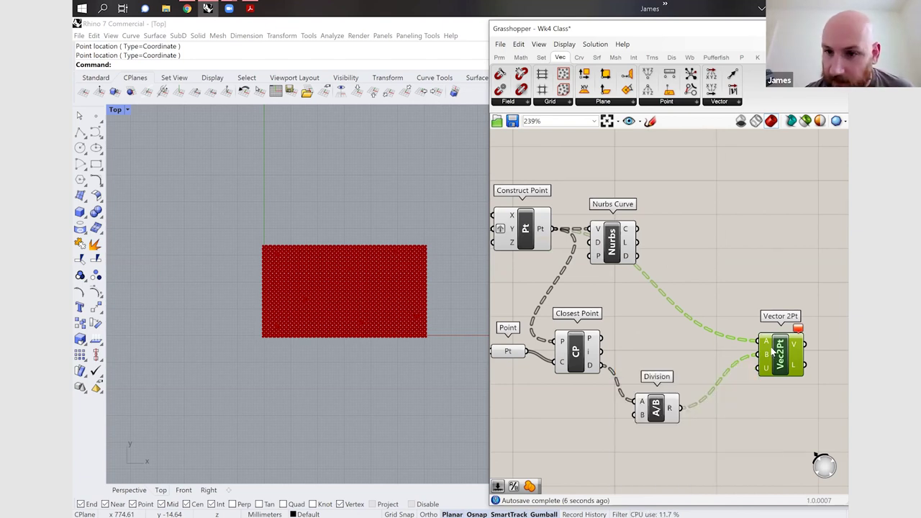
drag(770, 352, 753, 331)
drag(704, 347, 770, 355)
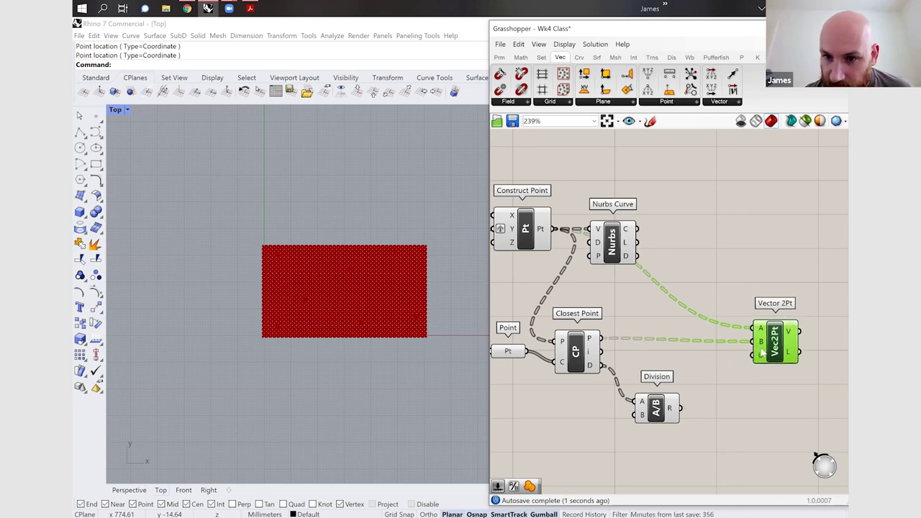
- Add a Maximum component below Vector 2Pt and move it aside to leave room after Division
click(736, 401)
double_click(735, 401)
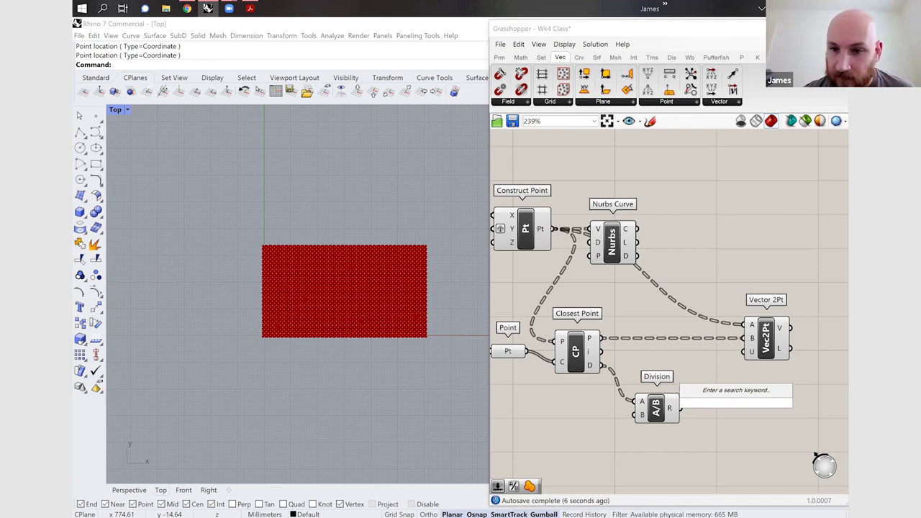
text(max)
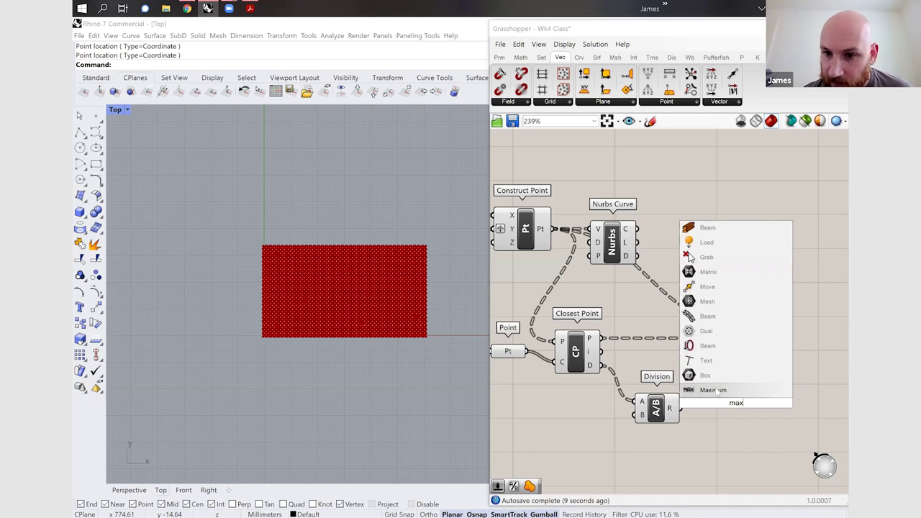
key(Return)
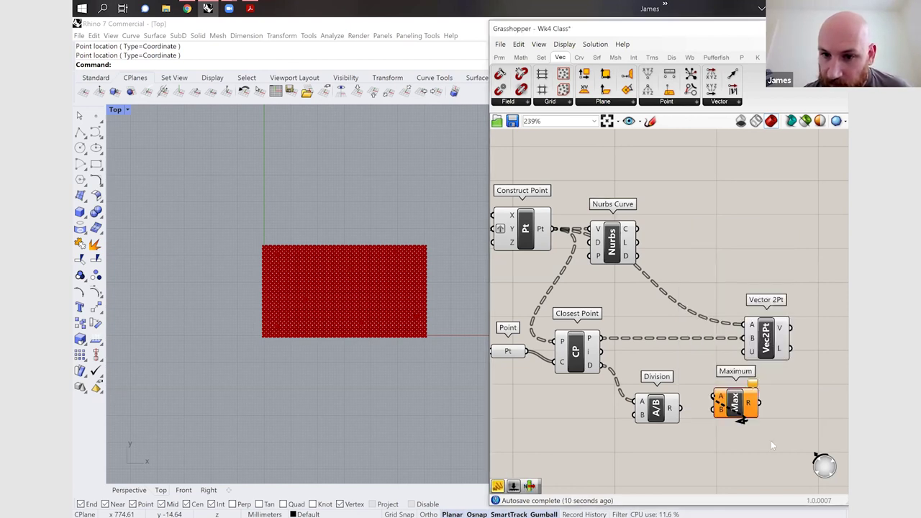
drag(739, 415, 783, 446)
- Add a Subtraction component between Division and Maximum, spacing out Maximum and Subtraction
double_click(723, 446)
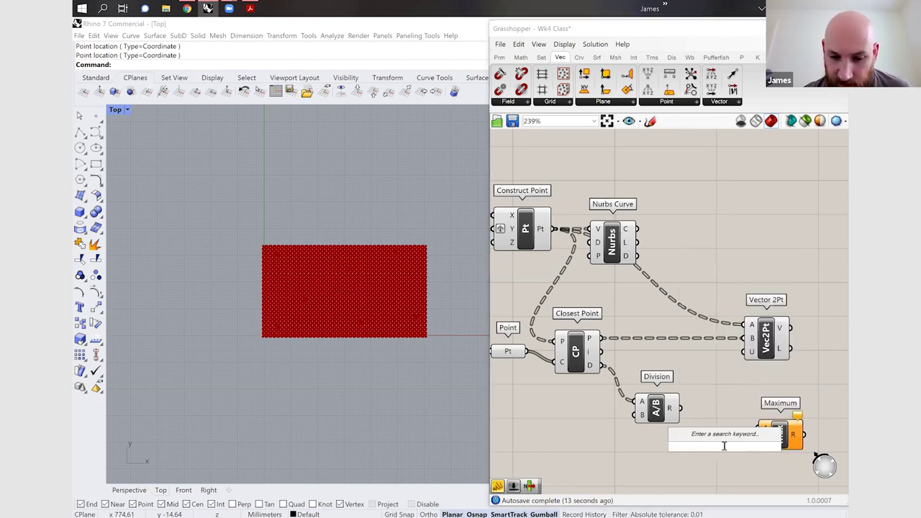
text(subt)
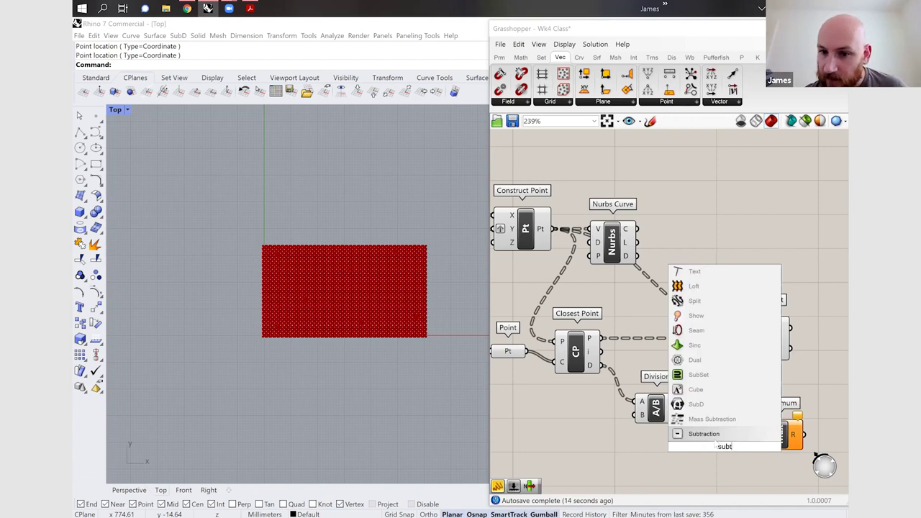
key(Return)
scroll(718, 390, down, 3)
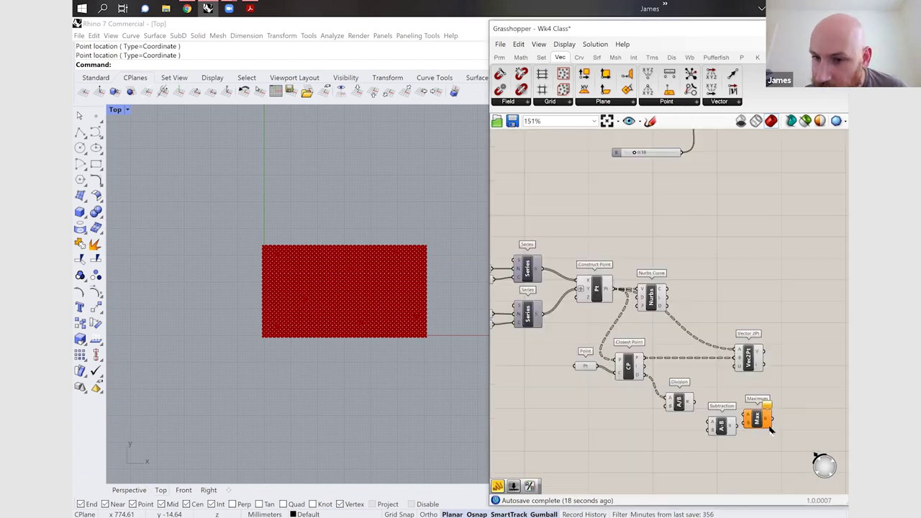
click(753, 421)
scroll(753, 421, up, 2)
drag(752, 421, 784, 433)
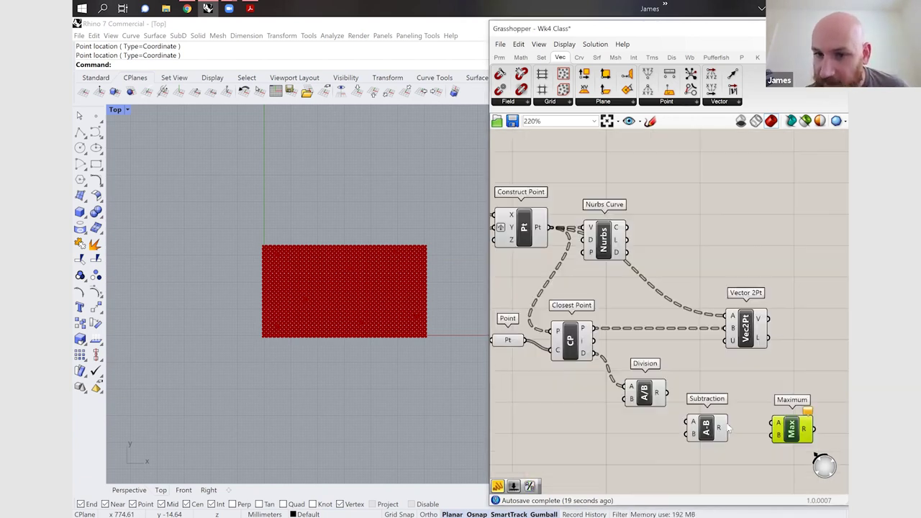
drag(725, 425, 737, 416)
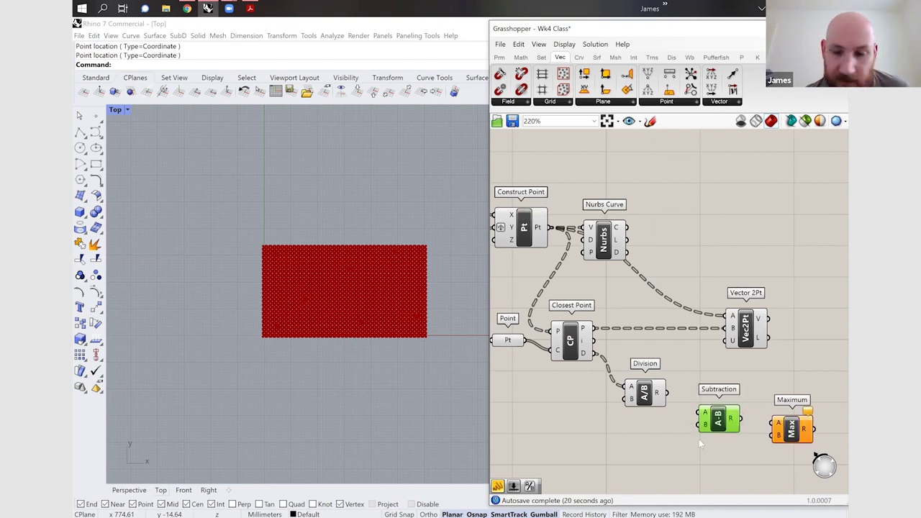
- Wire a new number slider into Subtraction's A input and Division's result into B, setting the slider to 61
double_click(656, 433)
text(100)
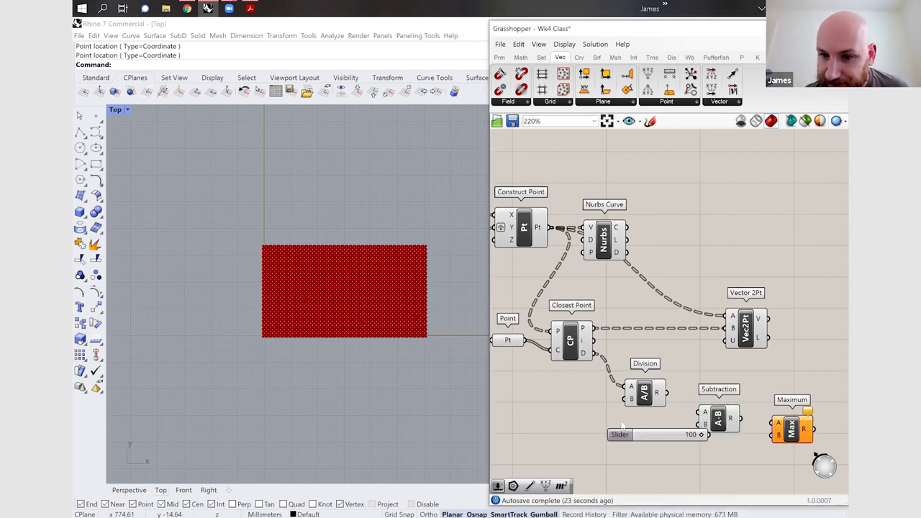
key(Return)
drag(674, 421, 666, 393)
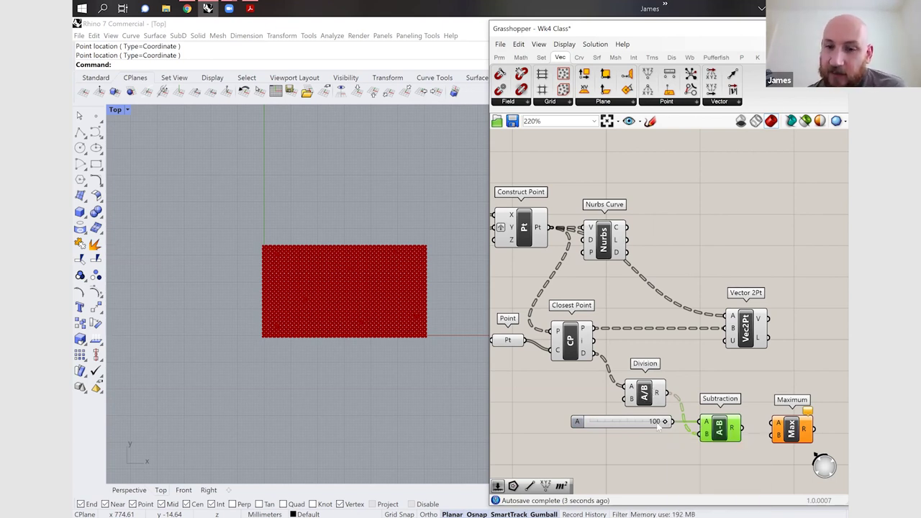
drag(665, 423, 623, 423)
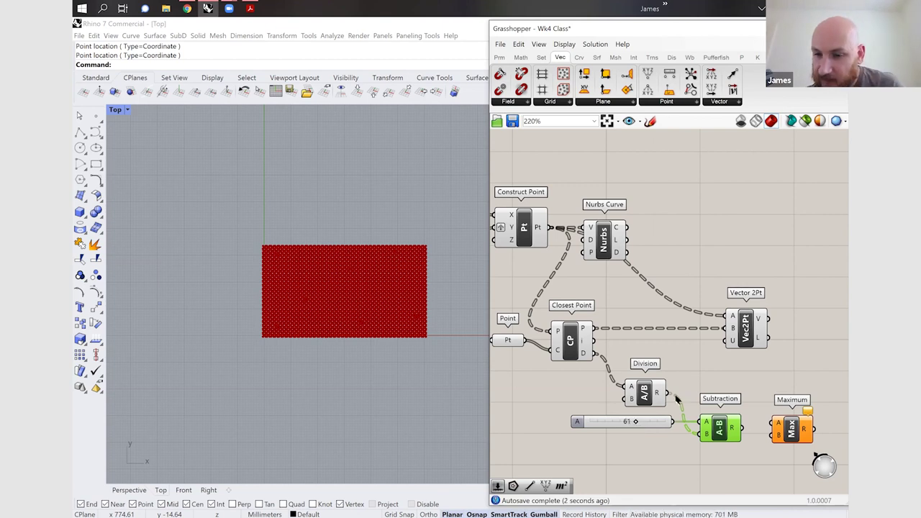
- Wire Subtraction's result into Maximum's A input and feed a new panel containing 0 into its B input
scroll(797, 431, up, 1)
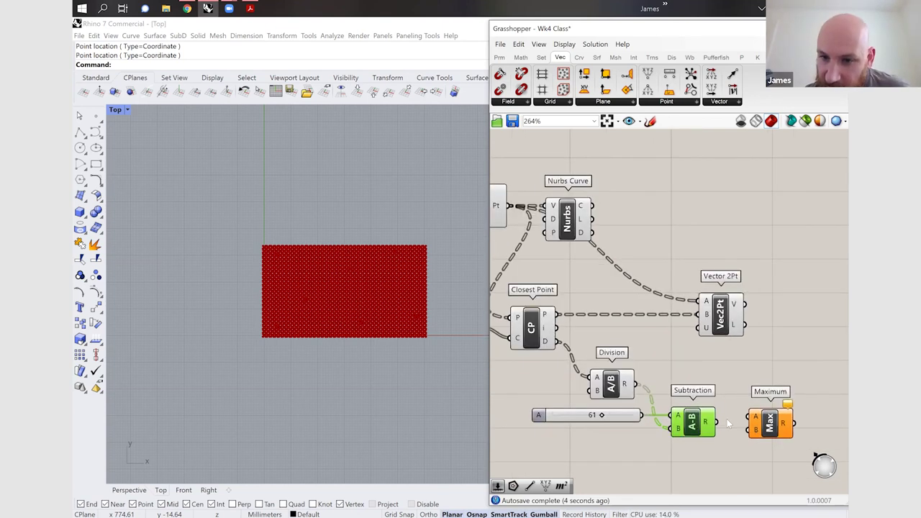
scroll(748, 424, up, 1)
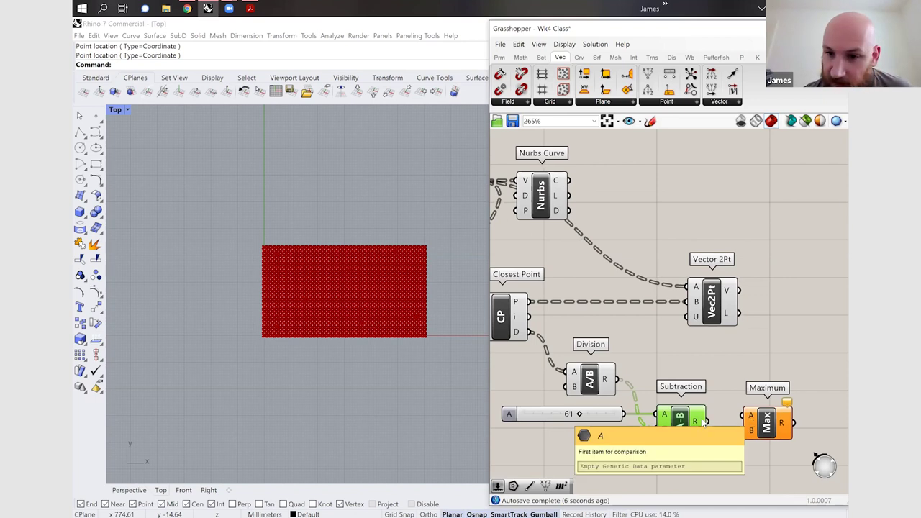
drag(720, 430, 766, 451)
double_click(730, 451)
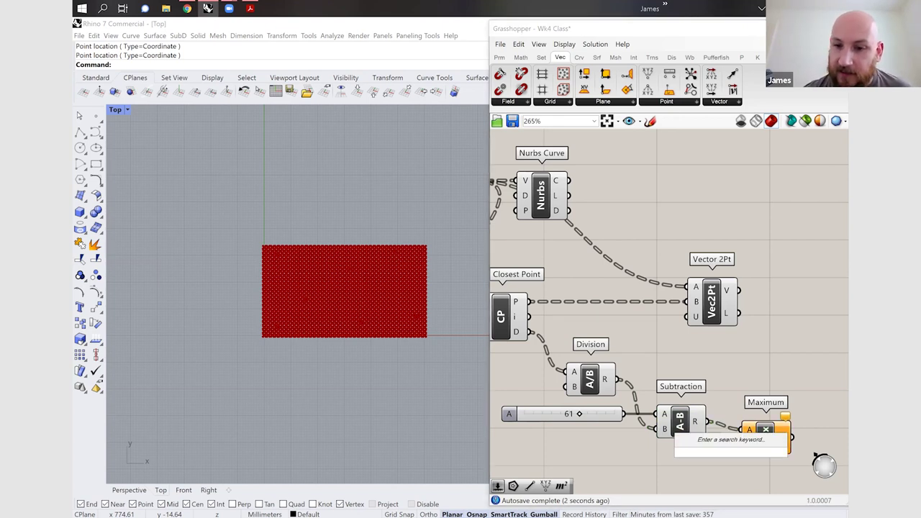
text(0)
key(Return)
click(728, 454)
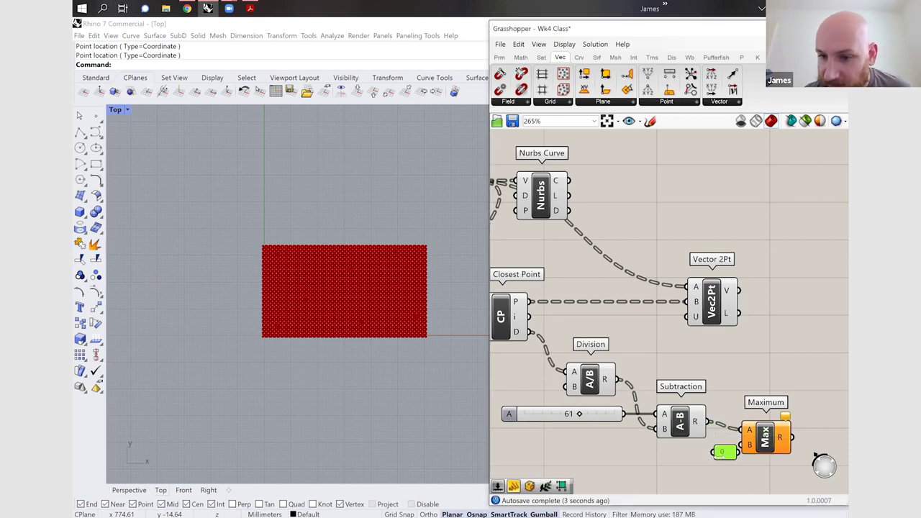
mouse_move(728, 455)
mouse_down()
mouse_move(711, 462)
mouse_move(740, 445)
mouse_move(721, 459)
mouse_move(723, 452)
mouse_up()
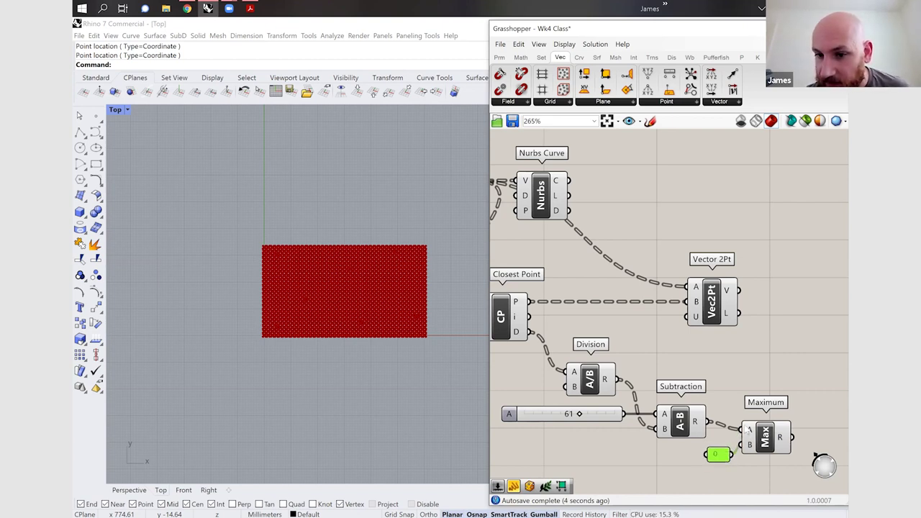
- Add an Amplitude component, wiring Vector 2Pt's V output into its V input and Maximum's result into its A input
scroll(618, 374, down, 2)
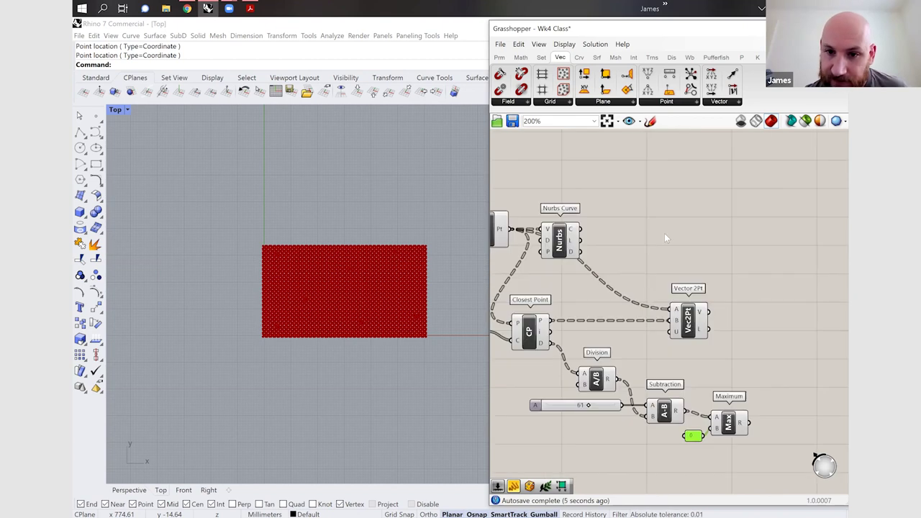
scroll(617, 270, up, 3)
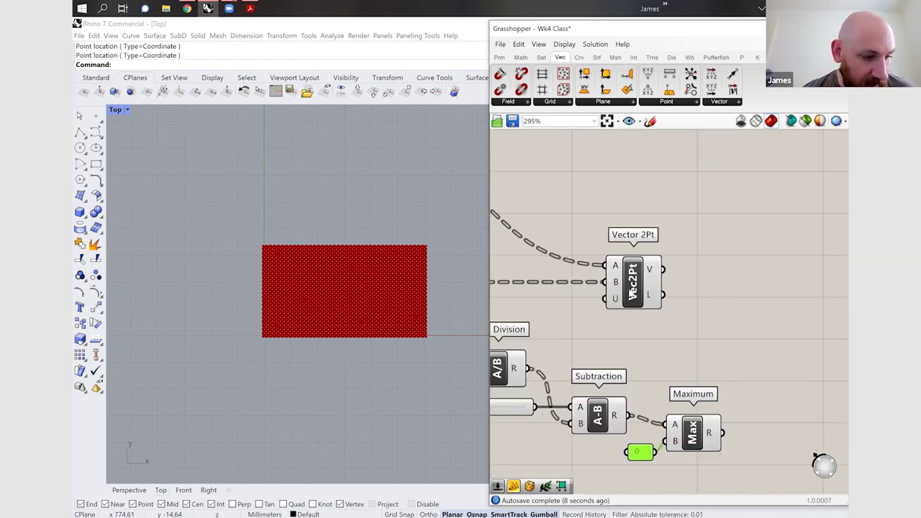
double_click(728, 358)
text(amp)
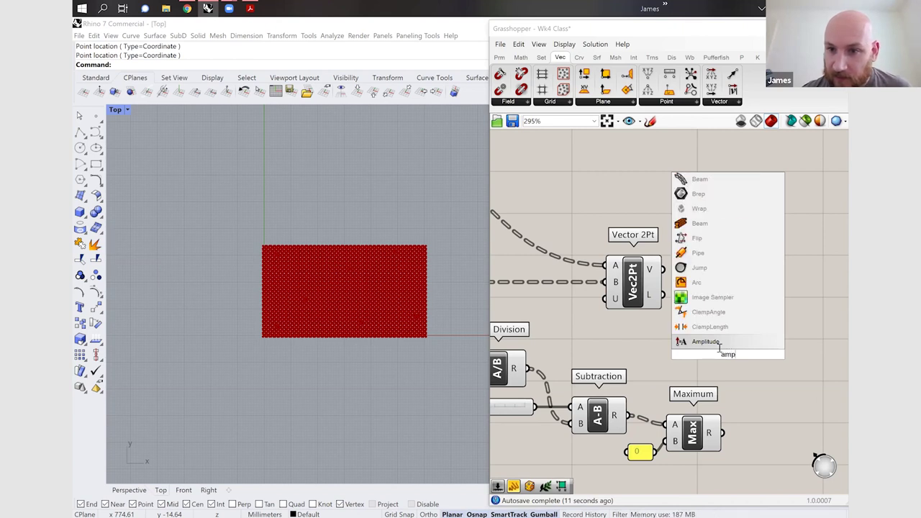
key(Return)
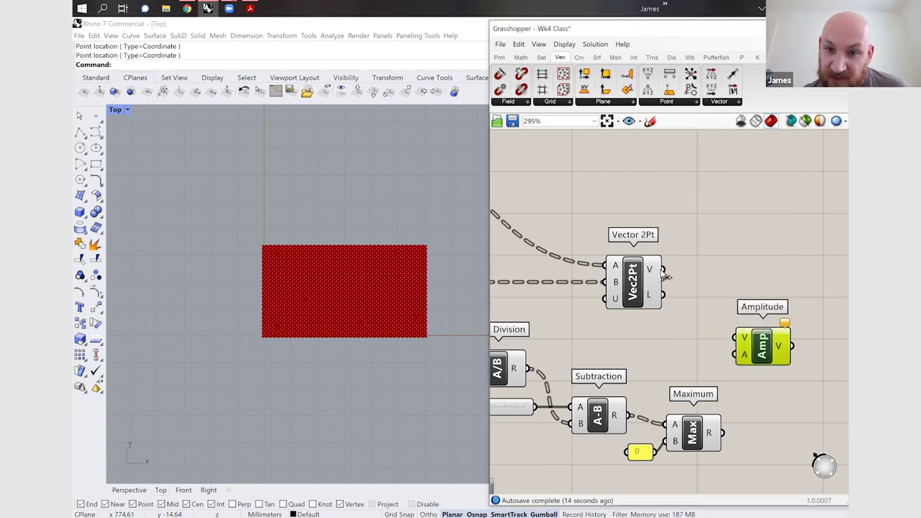
drag(662, 269, 740, 339)
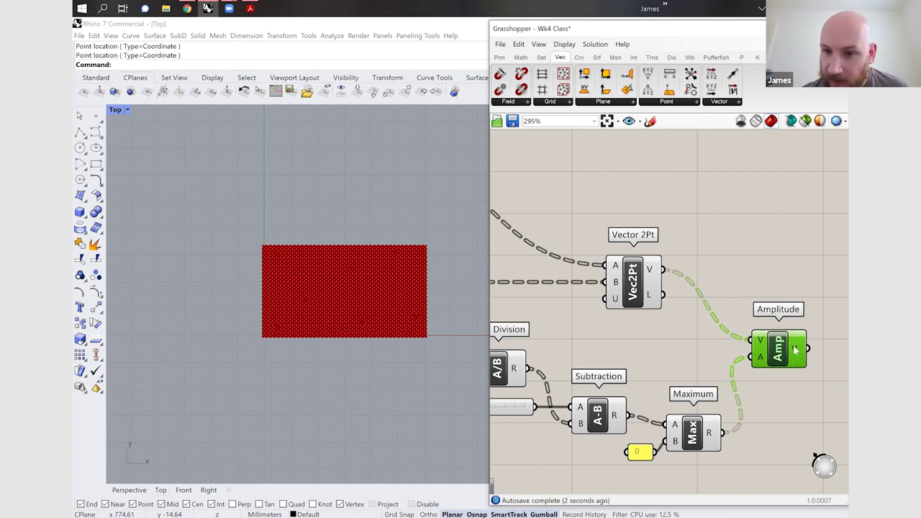
scroll(795, 350, down, 3)
scroll(769, 350, up, 2)
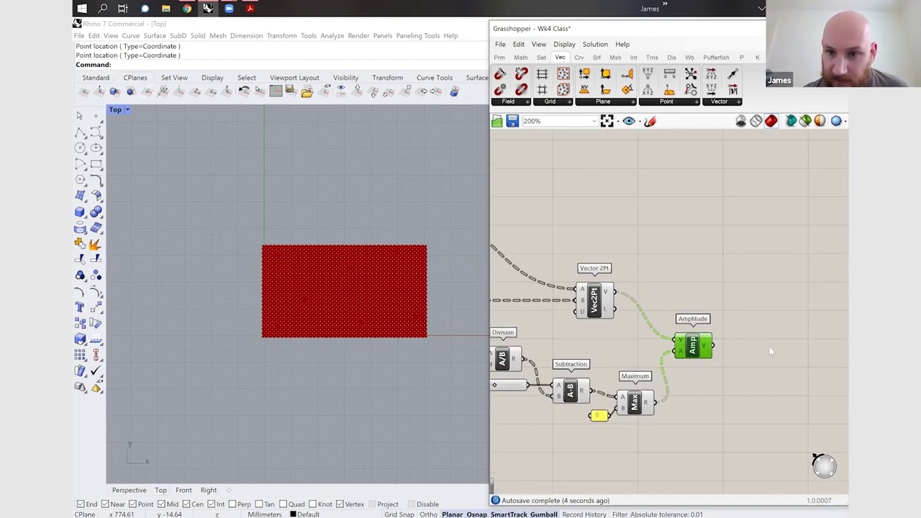
- Add a Vector Display component, wiring Amplitude's V output into its V input and Construct Point's Pt output into its A input
double_click(769, 346)
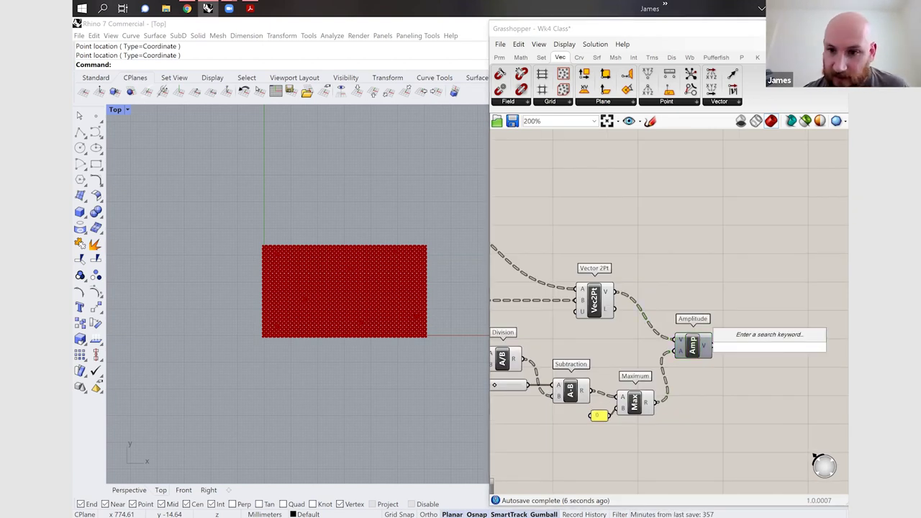
text(vector di)
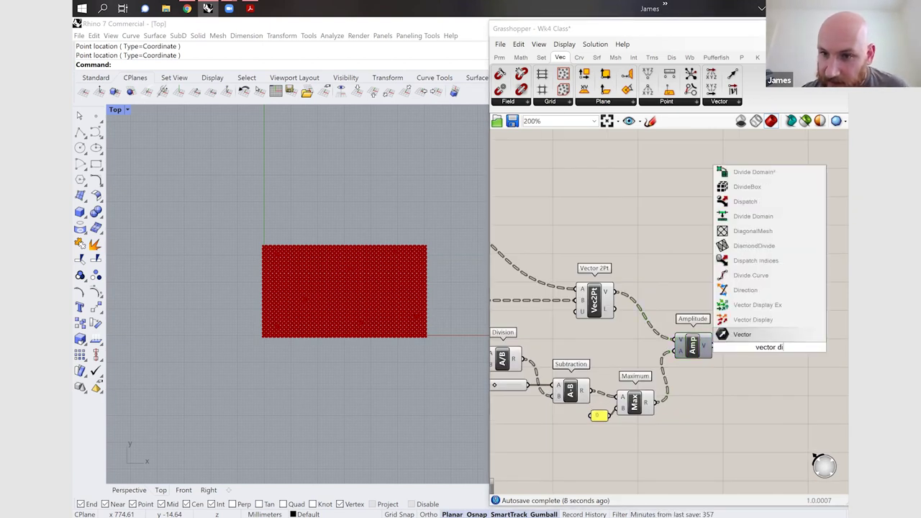
key(Return)
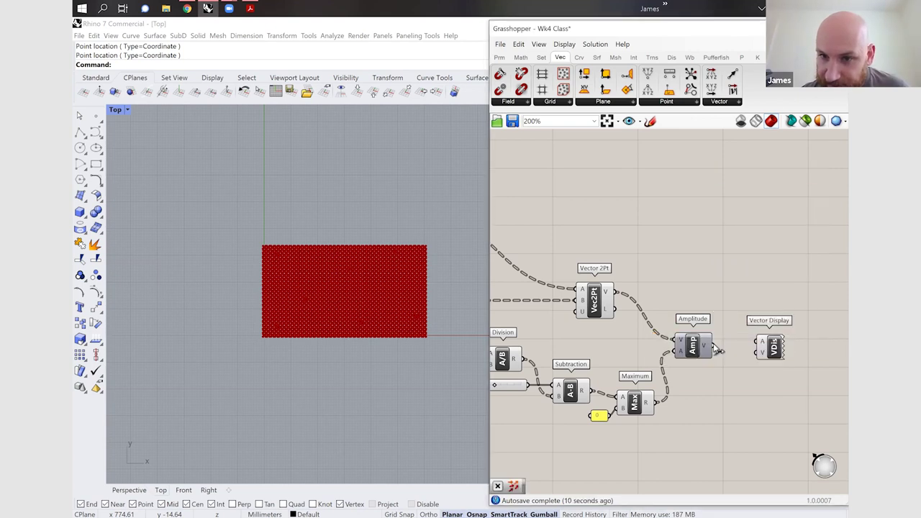
drag(774, 353, 779, 316)
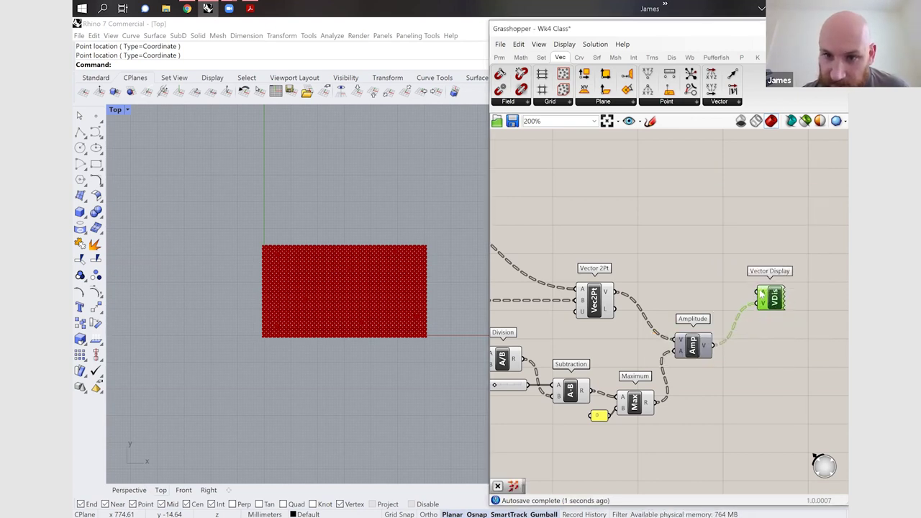
scroll(745, 338, down, 3)
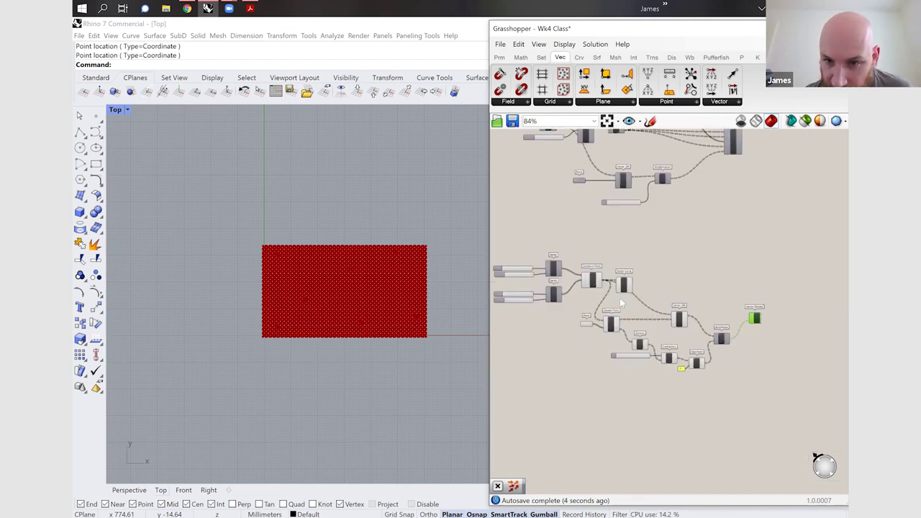
scroll(603, 276, up, 1)
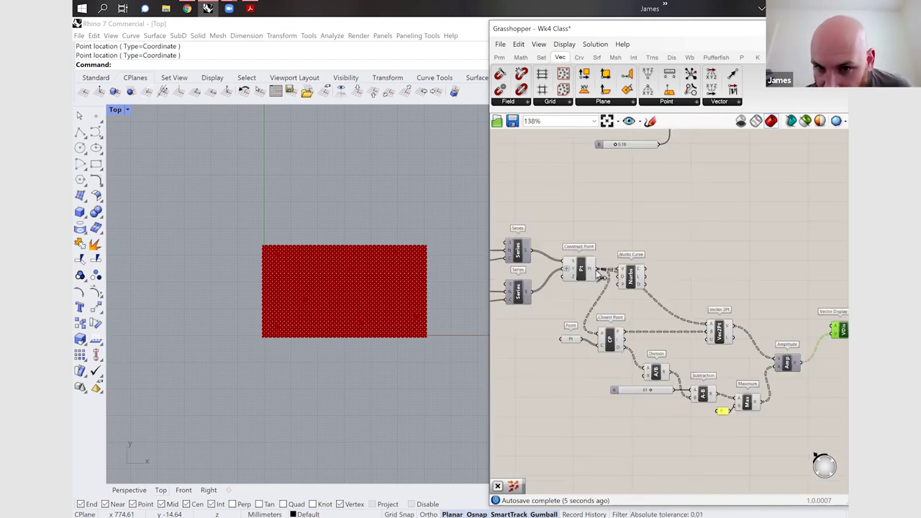
drag(597, 269, 833, 327)
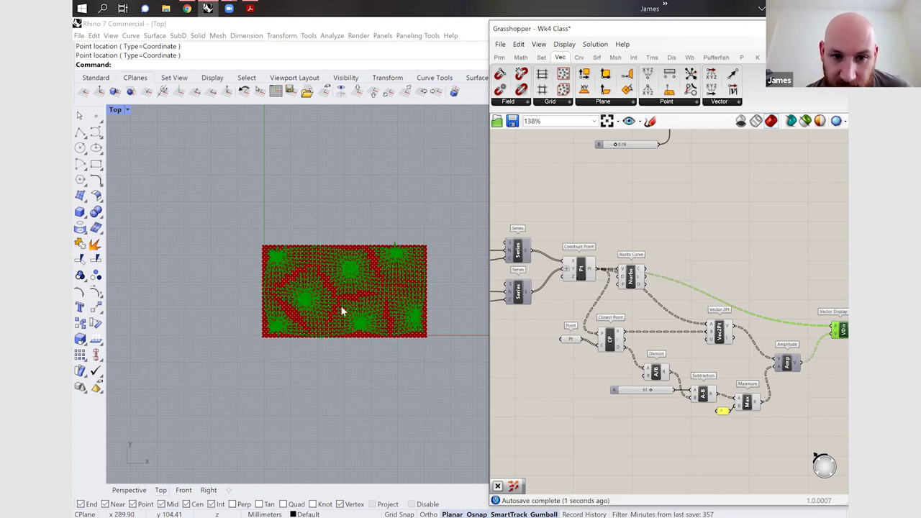
- Turn off the viewport preview of the Construct Point component so only the curves and vector arrows are drawn over the grid
scroll(382, 319, up, 3)
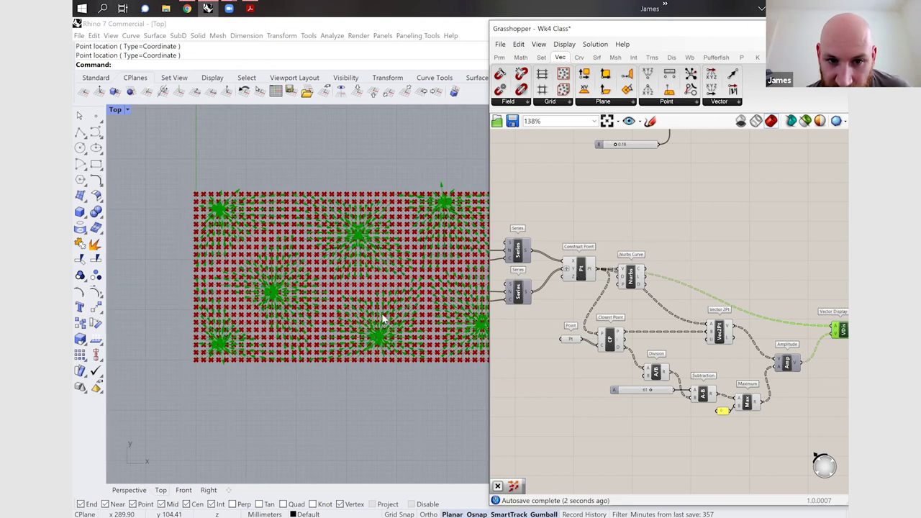
scroll(382, 319, down, 4)
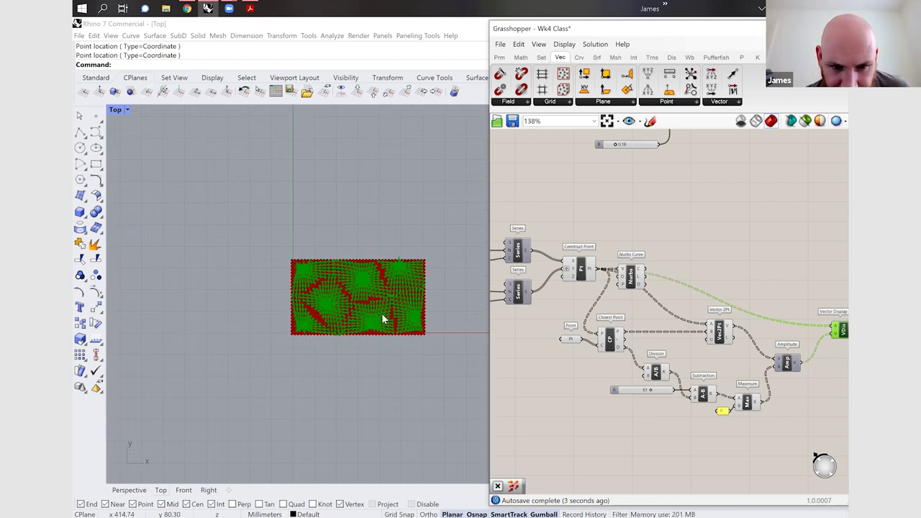
scroll(382, 318, up, 4)
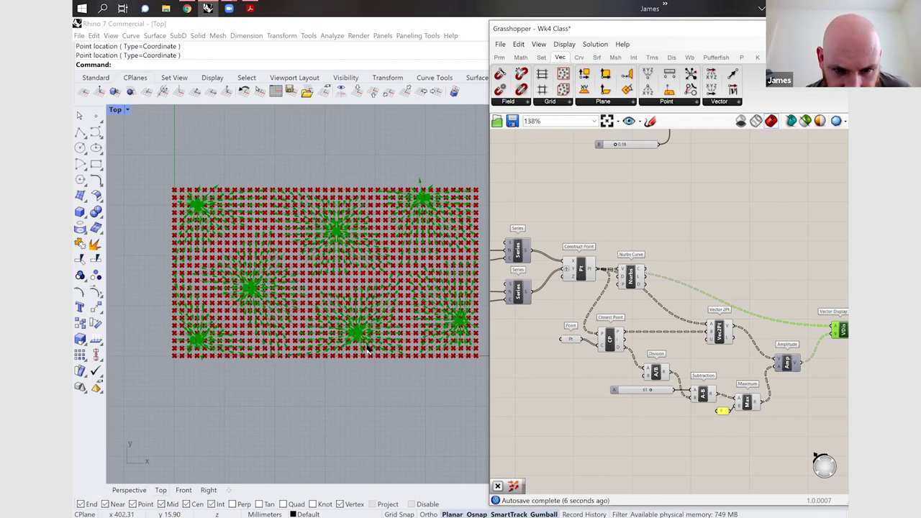
click(577, 276)
key(ctrl+q)
click(628, 242)
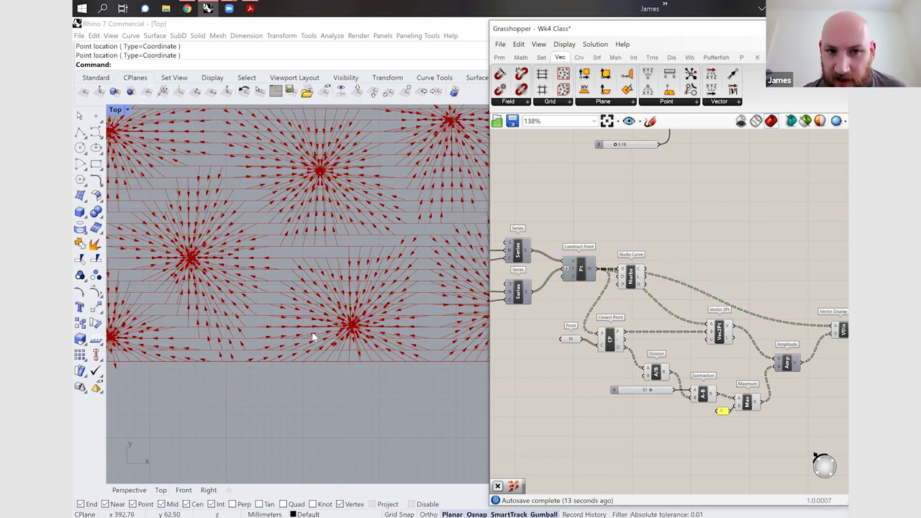
scroll(314, 336, down, 3)
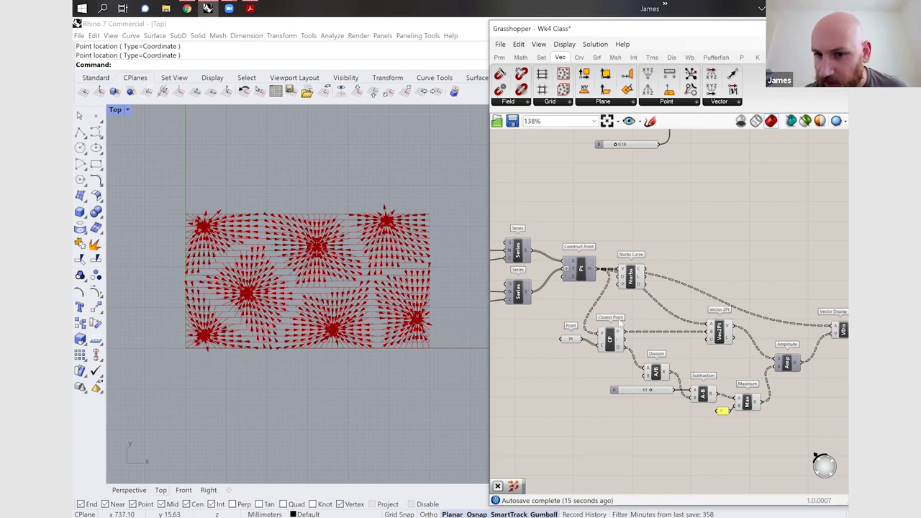
- Add a vector Reverse component between Amplitude and Vector Display, wiring Amplitude's V through it into Vector Display's V input
scroll(618, 319, down, 1)
scroll(795, 341, up, 3)
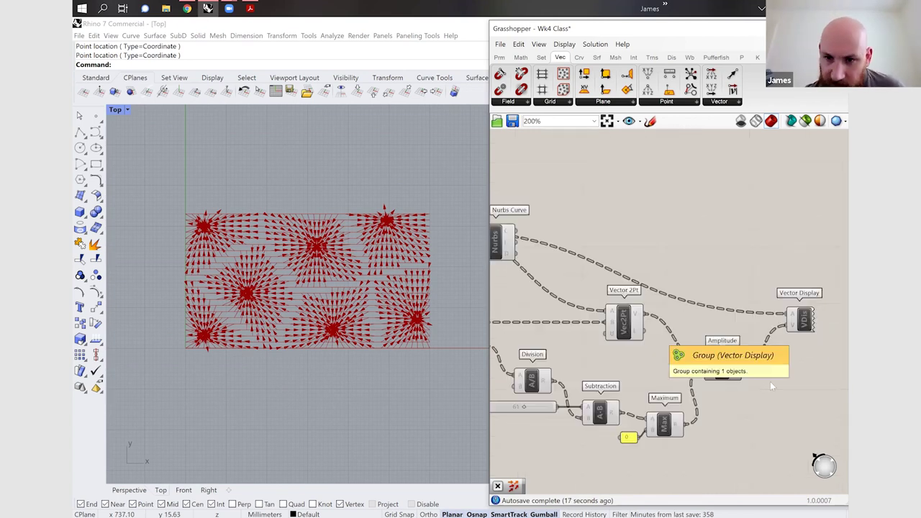
double_click(770, 381)
text(re)
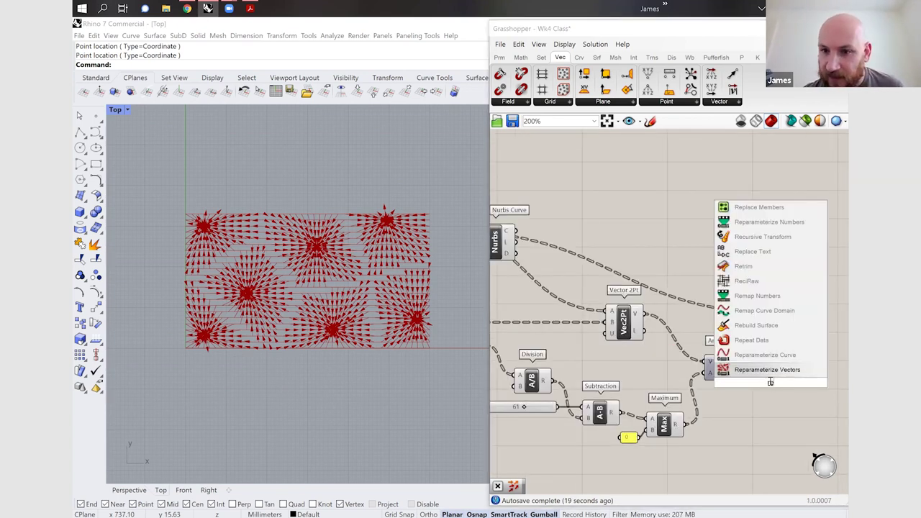
text(ver)
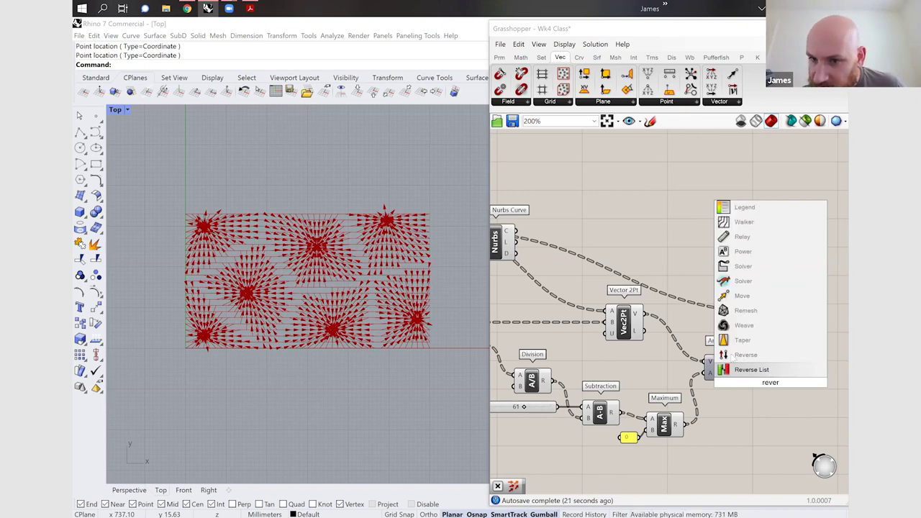
click(756, 371)
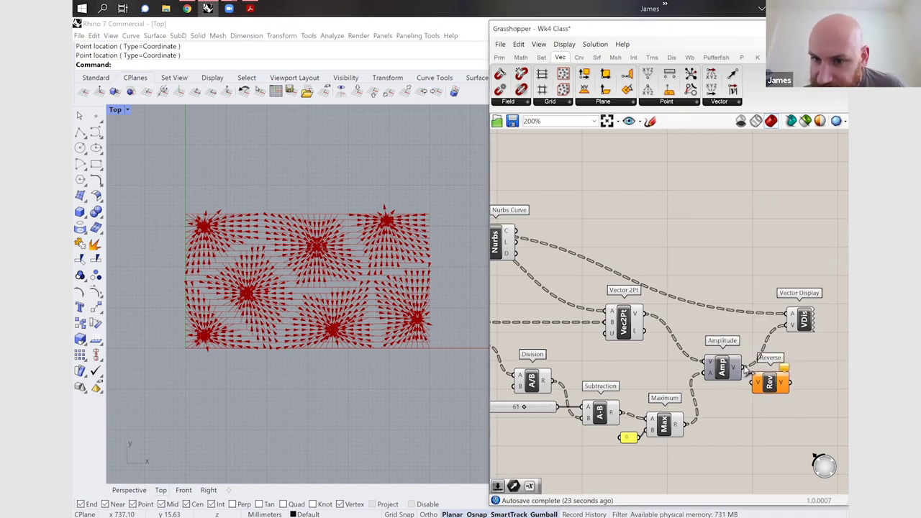
drag(773, 387, 799, 371)
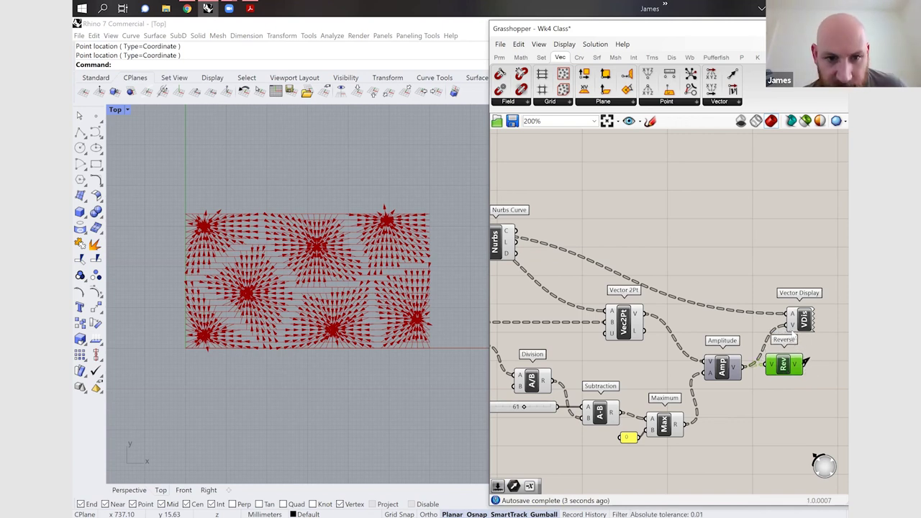
scroll(808, 351, down, 1)
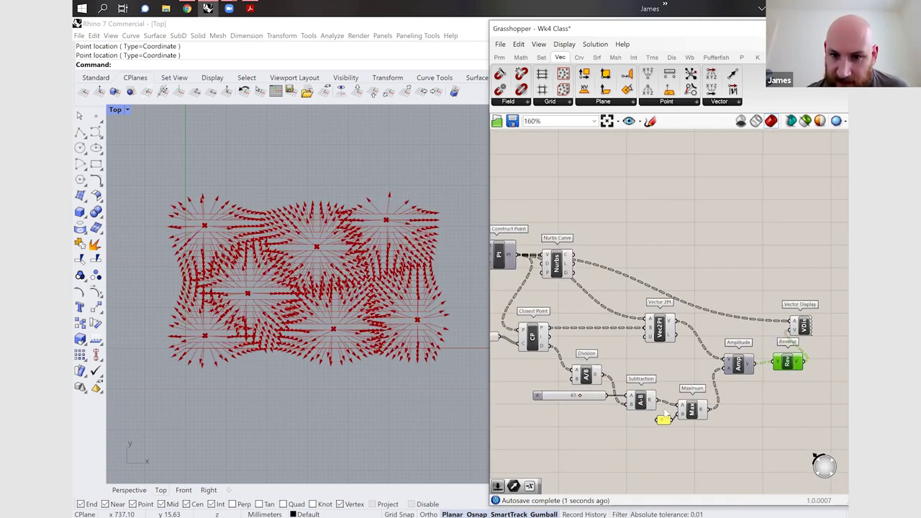
- Add a number slider beside Division, set it to 3 and wire it into Division's B input
scroll(733, 431, down, 2)
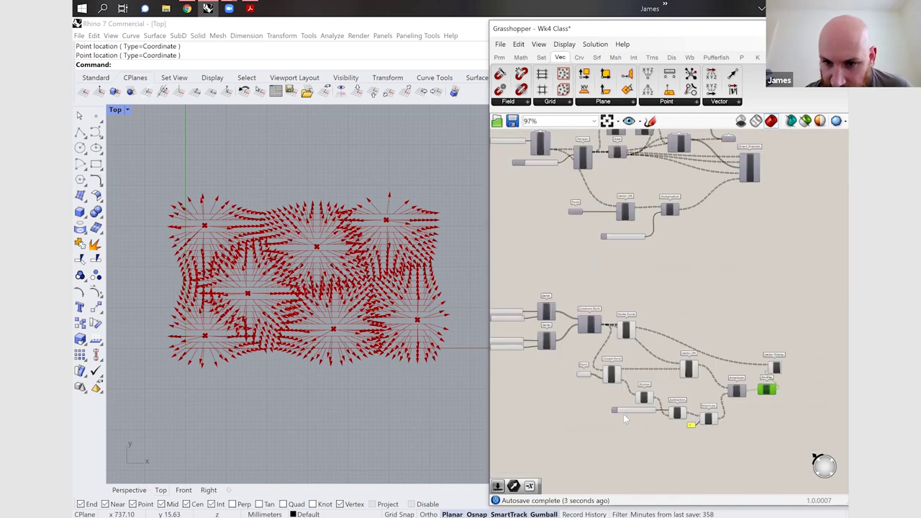
scroll(581, 380, up, 4)
double_click(581, 380)
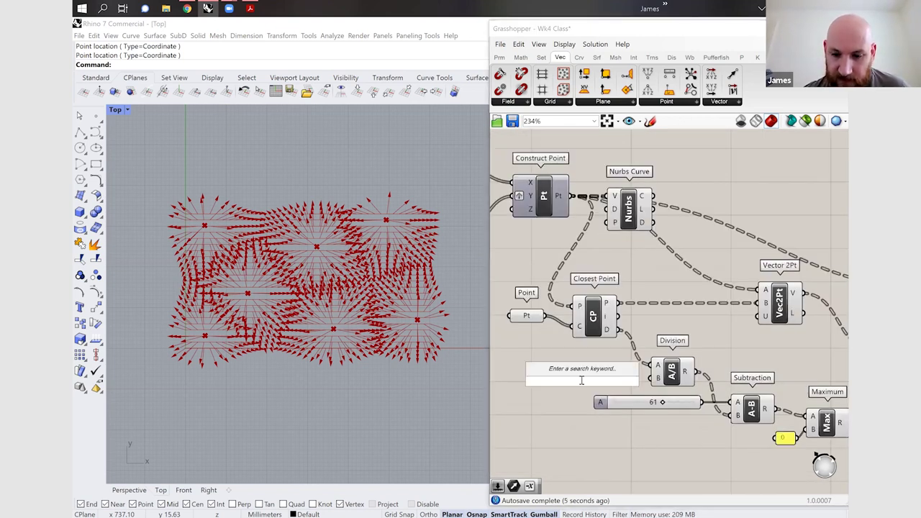
text(0)
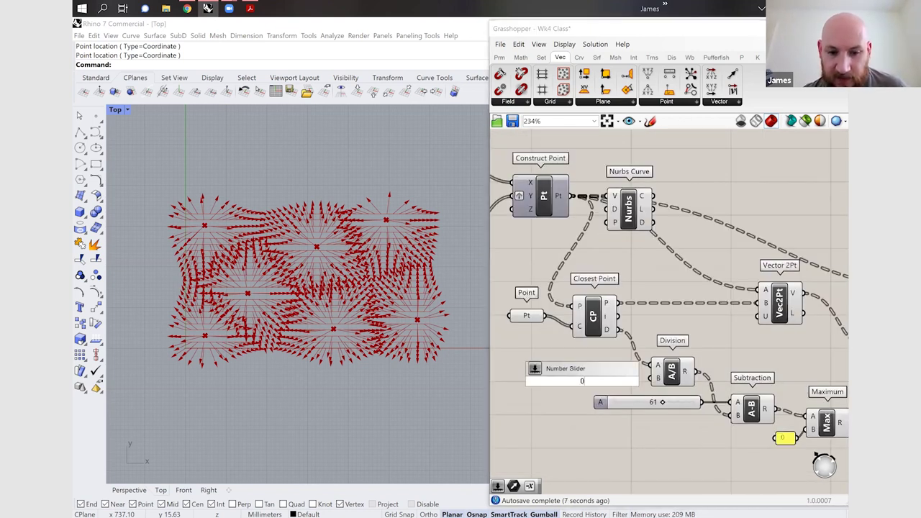
text(<)
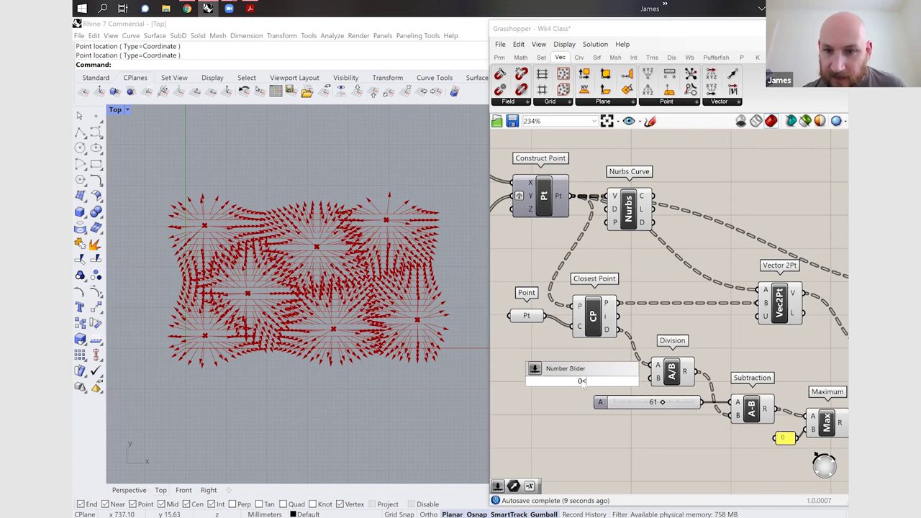
key(Return)
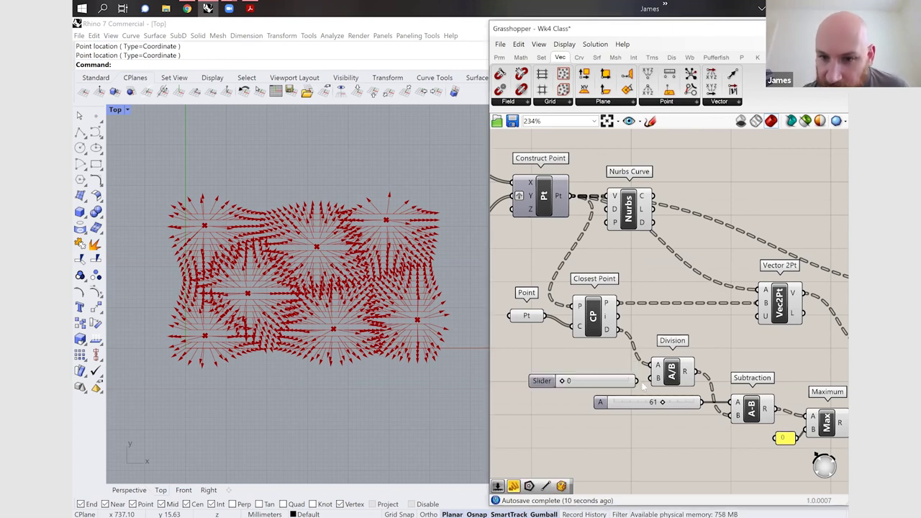
double_click(593, 383)
text(3)
key(Return)
drag(647, 380, 653, 379)
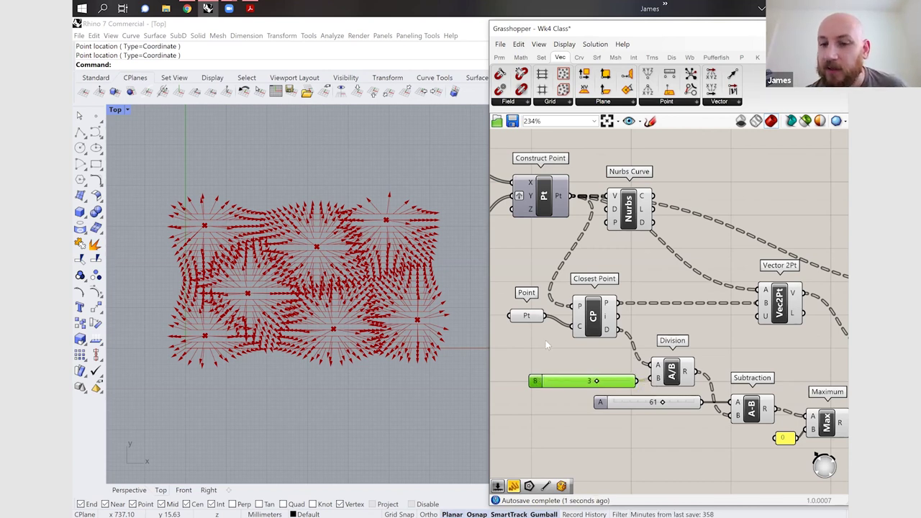
- Set the slider feeding Subtraction's A input to 37
scroll(632, 379, down, 2)
scroll(632, 380, up, 1)
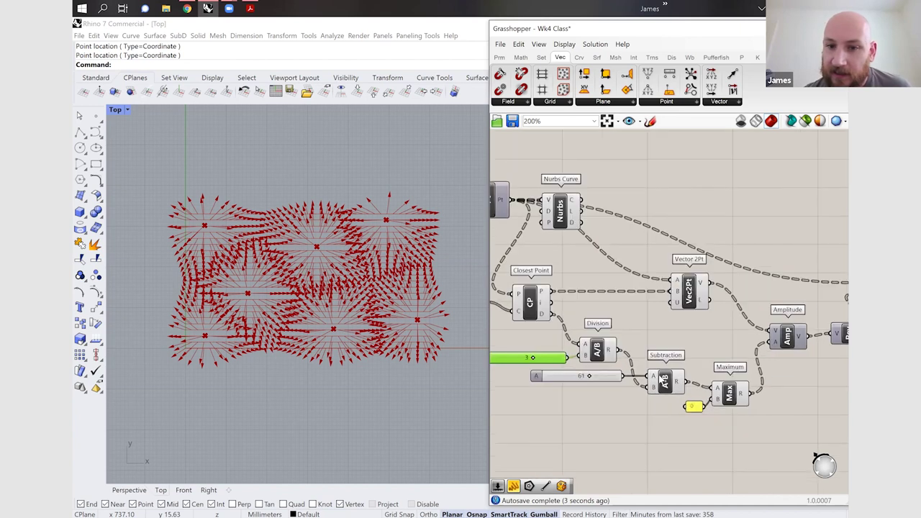
click(590, 377)
drag(598, 381, 572, 380)
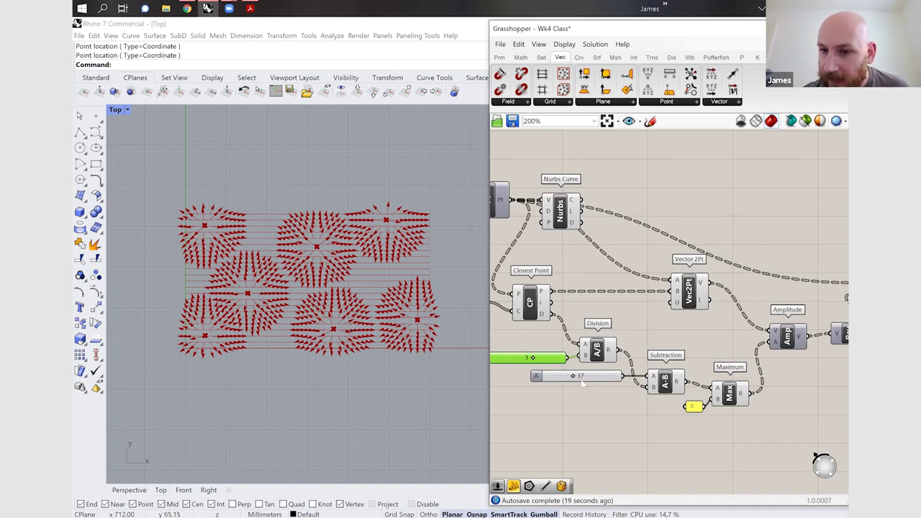
- Move the Vector Display component farther from the Reverse component to free space on the canvas
scroll(767, 355, down, 1)
right_drag(767, 356, 670, 367)
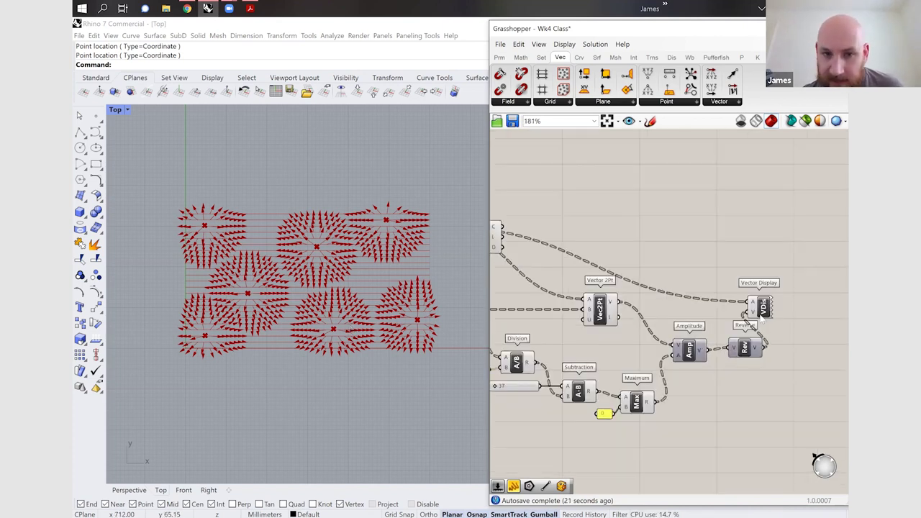
drag(762, 308, 791, 300)
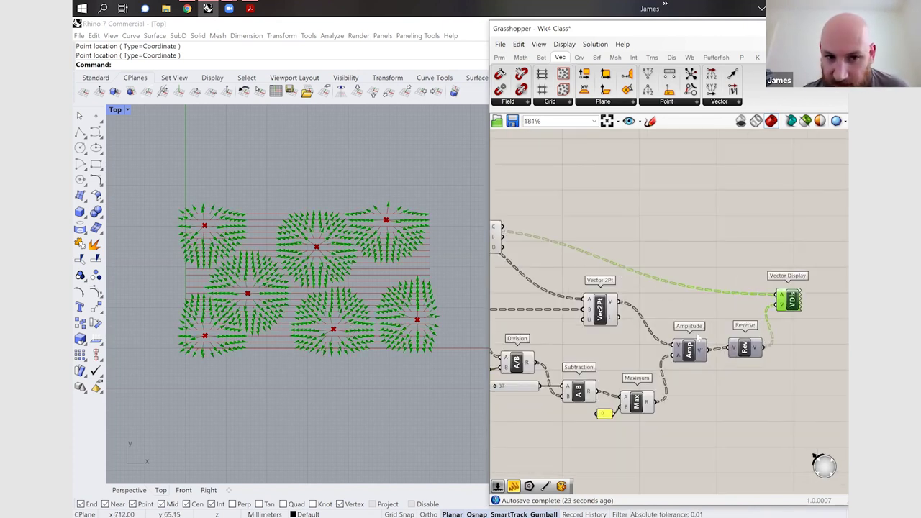
- Add a Move component and place it beside the Vector Display component
double_click(751, 390)
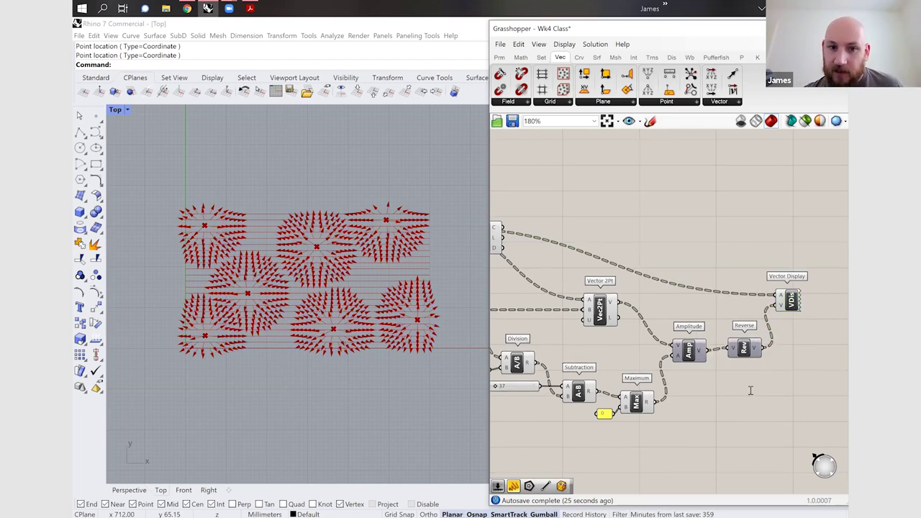
text(m)
scroll(611, 363, down, 1)
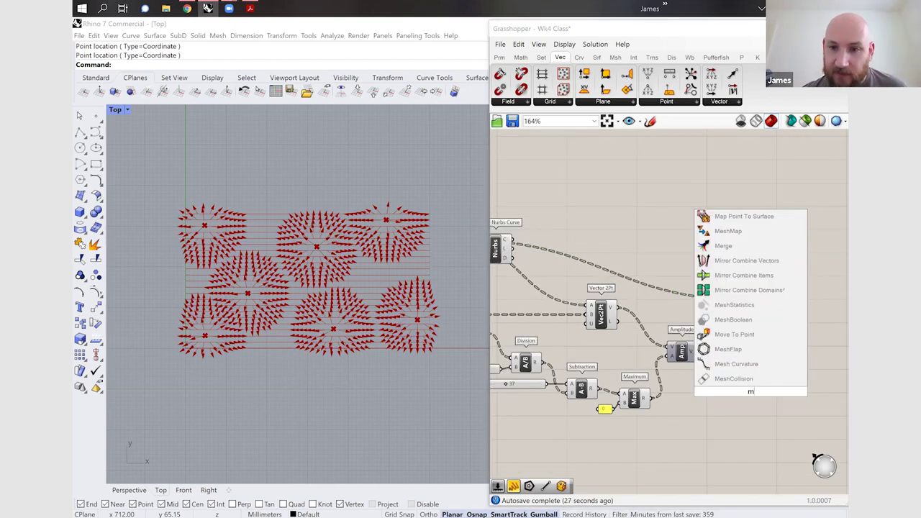
text(ove)
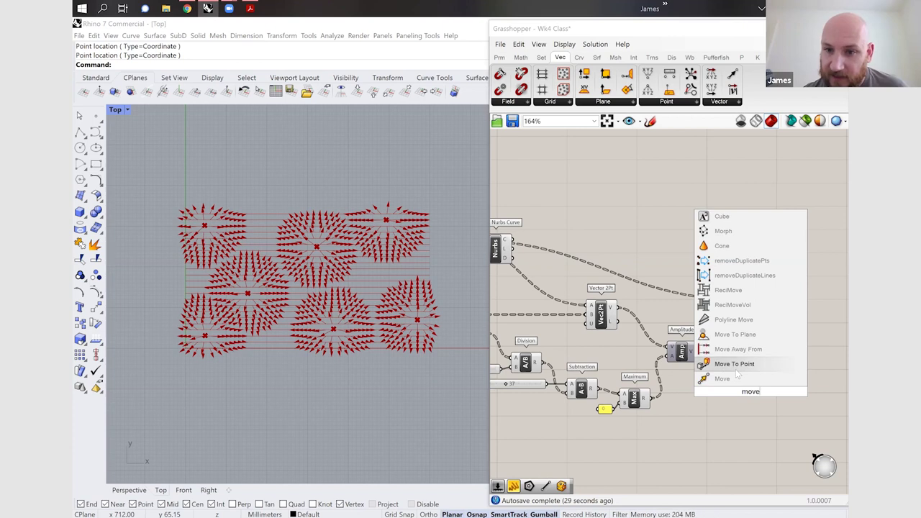
key(Return)
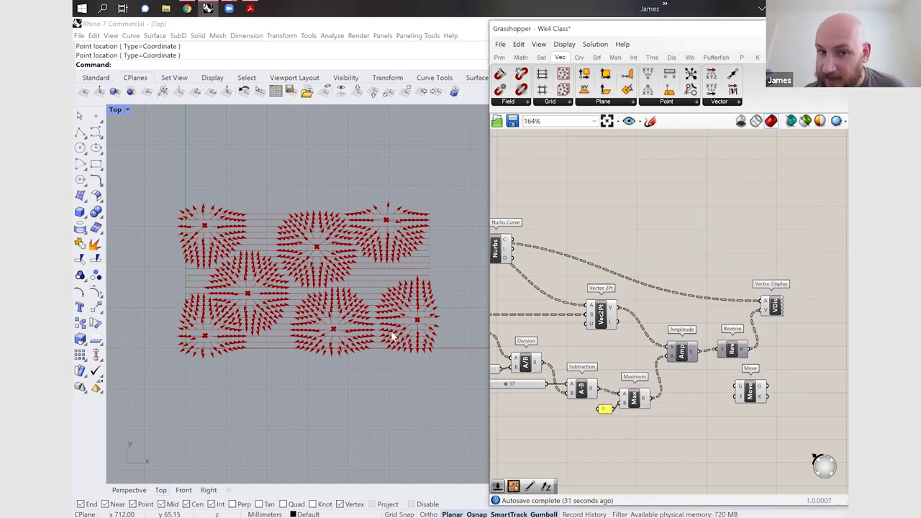
scroll(391, 333, down, 6)
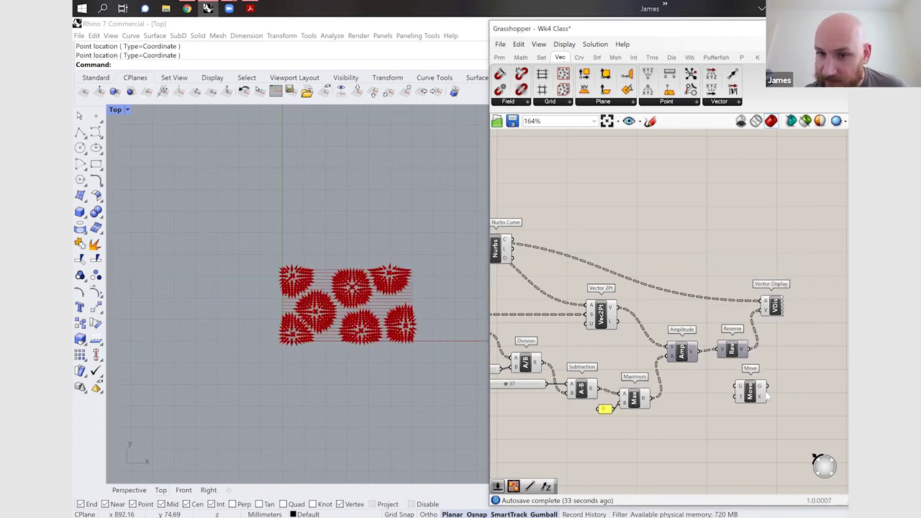
drag(752, 390, 793, 366)
scroll(794, 367, up, 1)
right_drag(826, 352, 820, 351)
drag(781, 375, 799, 356)
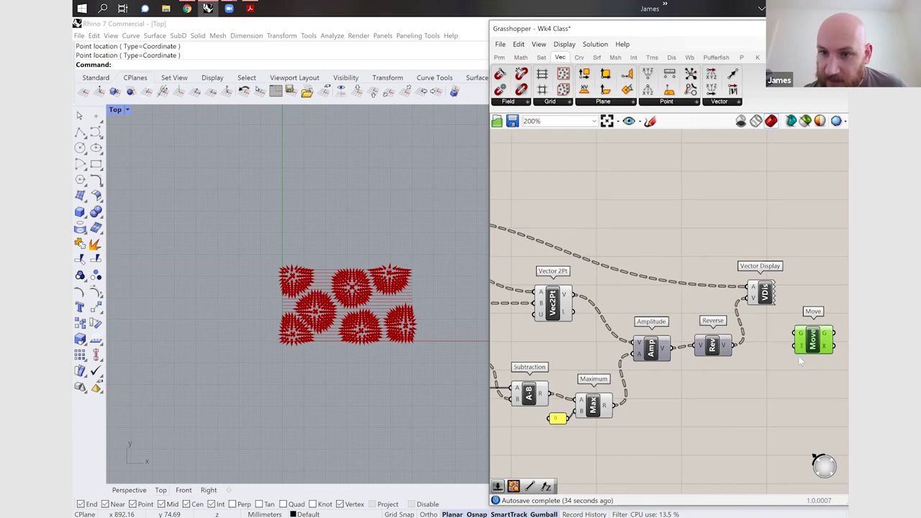
- Connect the Construct Point output to Move's geometry input and the Reverse output to its motion input
right_drag(776, 367, 759, 366)
scroll(758, 367, down, 2)
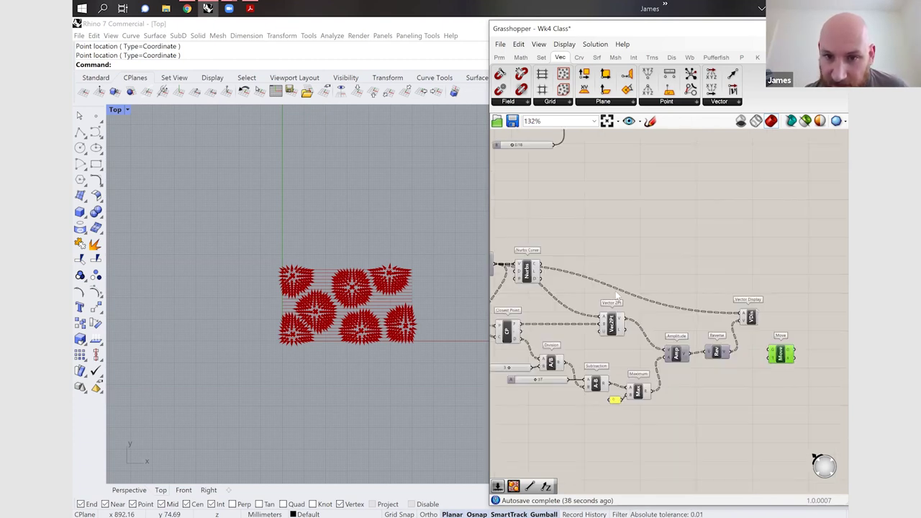
scroll(635, 297, down, 1)
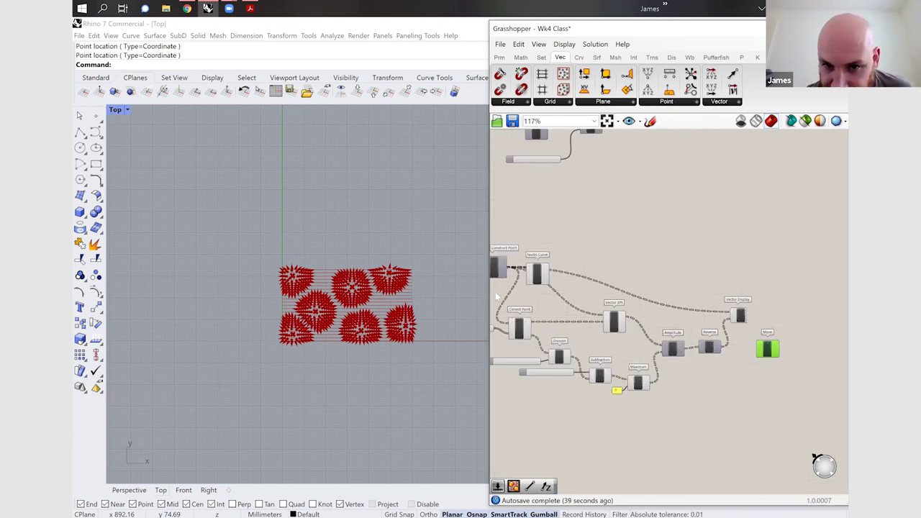
click(512, 267)
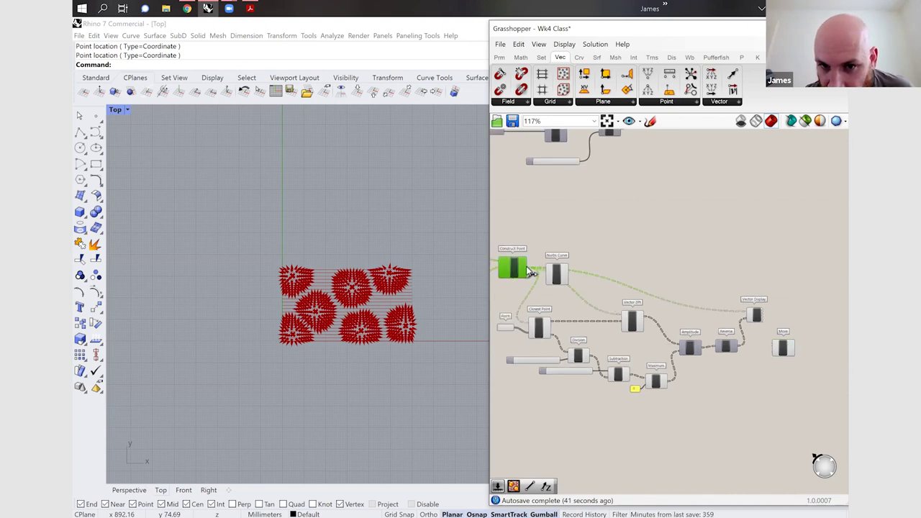
mouse_move(770, 338)
mouse_down()
mouse_move(791, 358)
mouse_move(795, 338)
mouse_move(776, 340)
mouse_up()
scroll(788, 350, up, 3)
scroll(788, 352, up, 1)
key(ctrl+q)
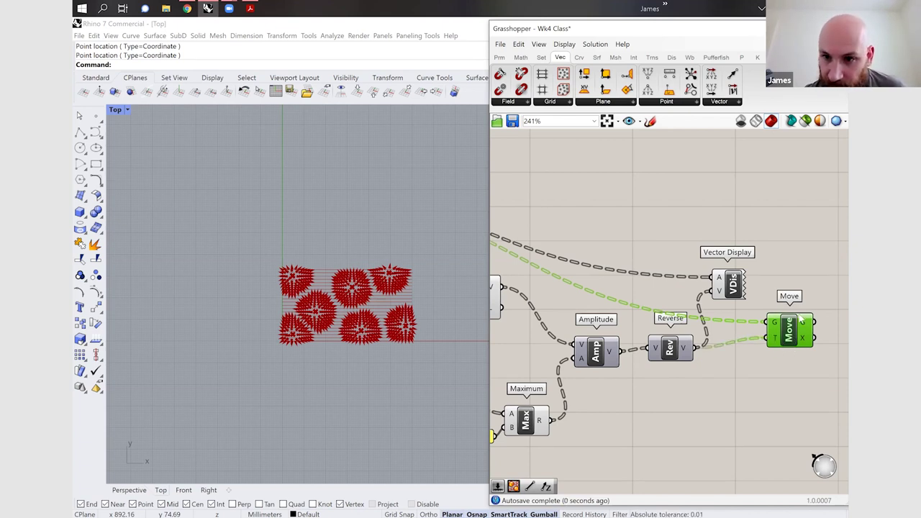
- Select the Move component and inspect its displaced points around the attractor points in the Top viewport
click(795, 332)
click(796, 332)
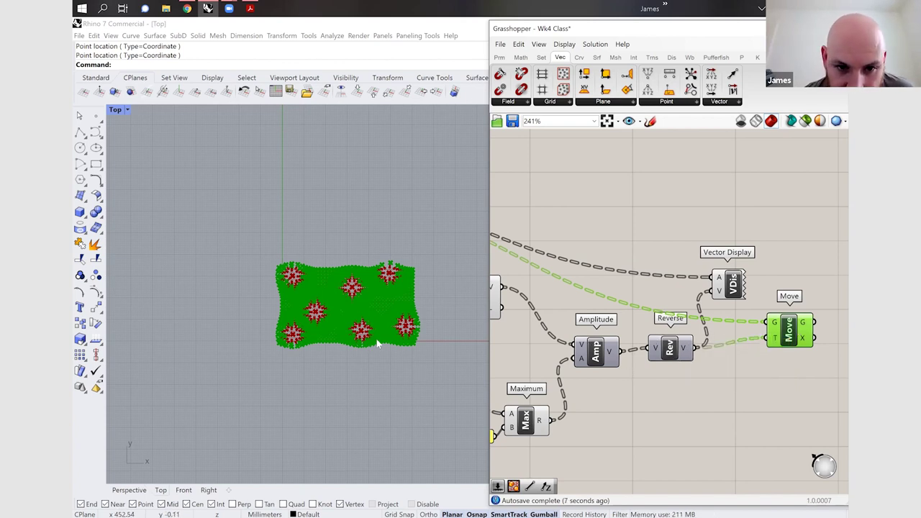
scroll(352, 312, up, 5)
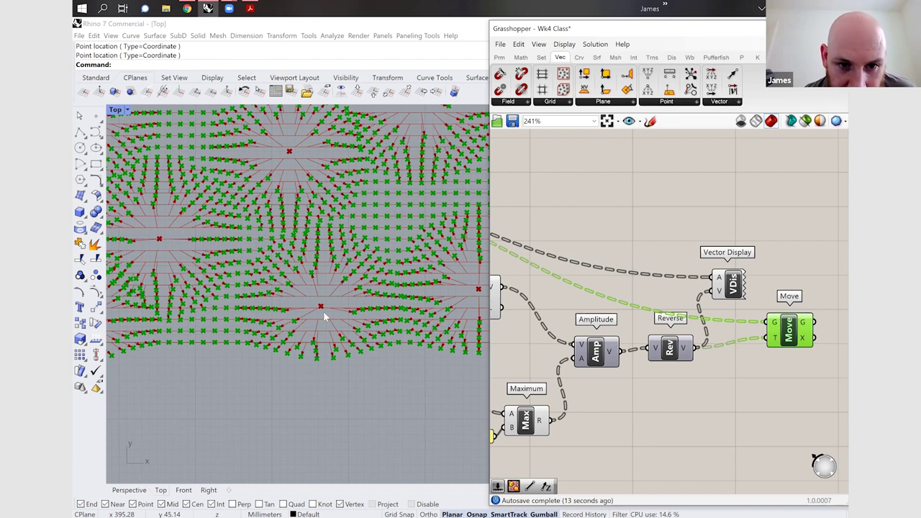
scroll(324, 316, down, 5)
scroll(350, 309, up, 5)
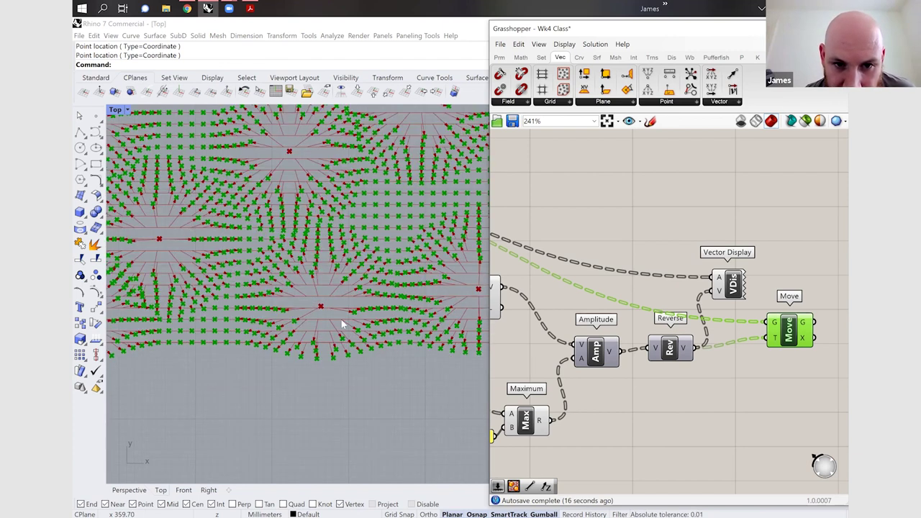
scroll(659, 391, down, 2)
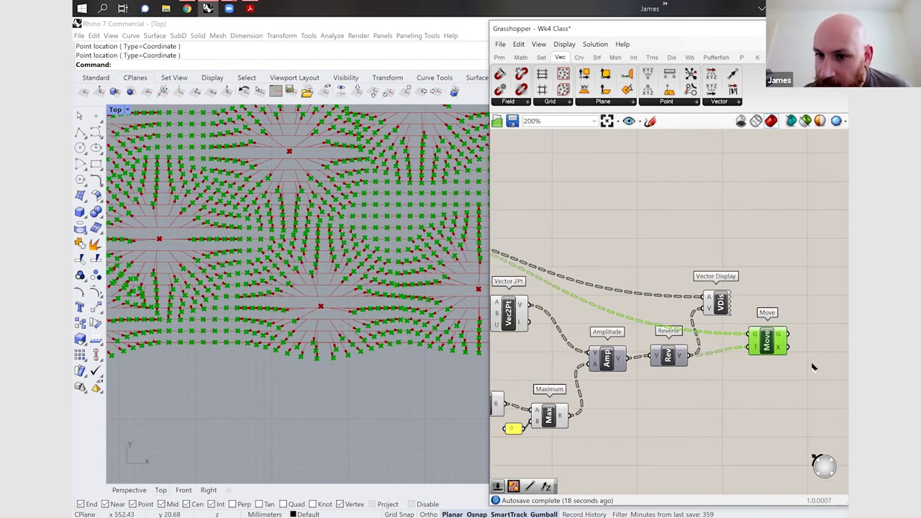
- Add a Nurbs Curve component after Move and connect Move's geometry output to its vertices input
click(827, 357)
double_click(827, 357)
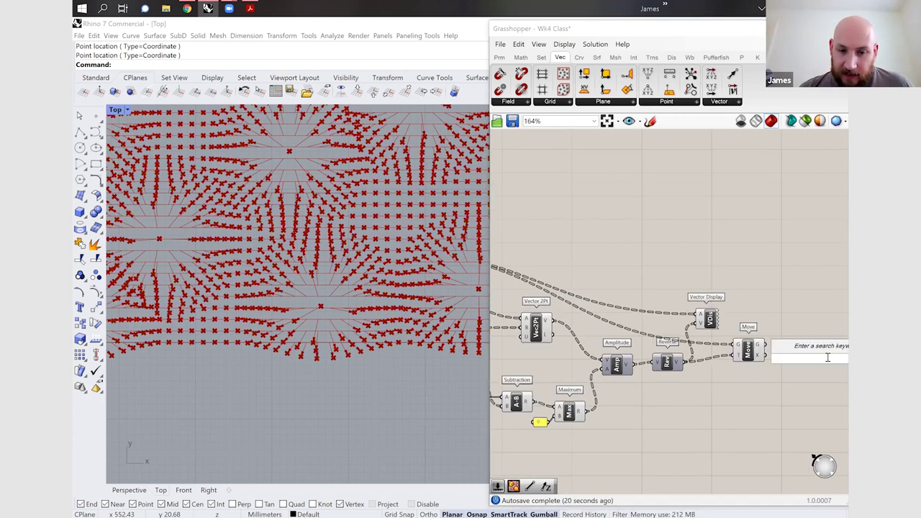
text(nurbs)
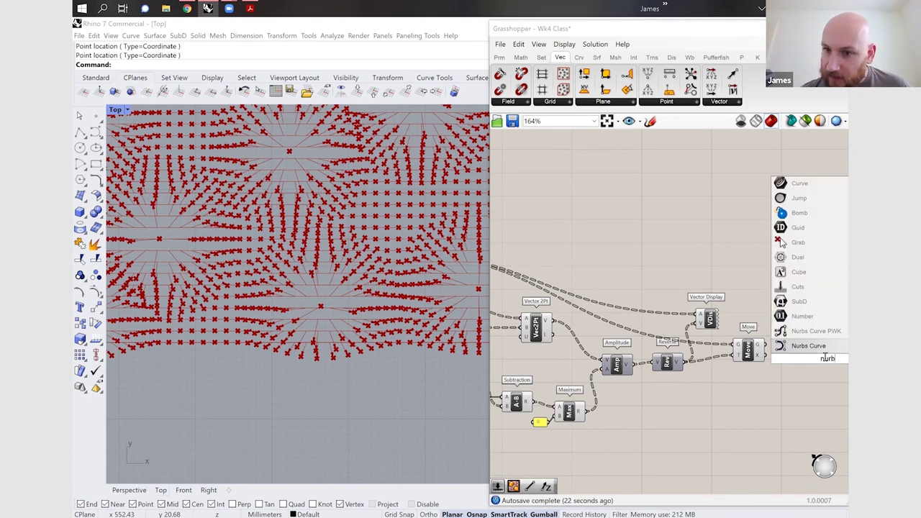
key(Return)
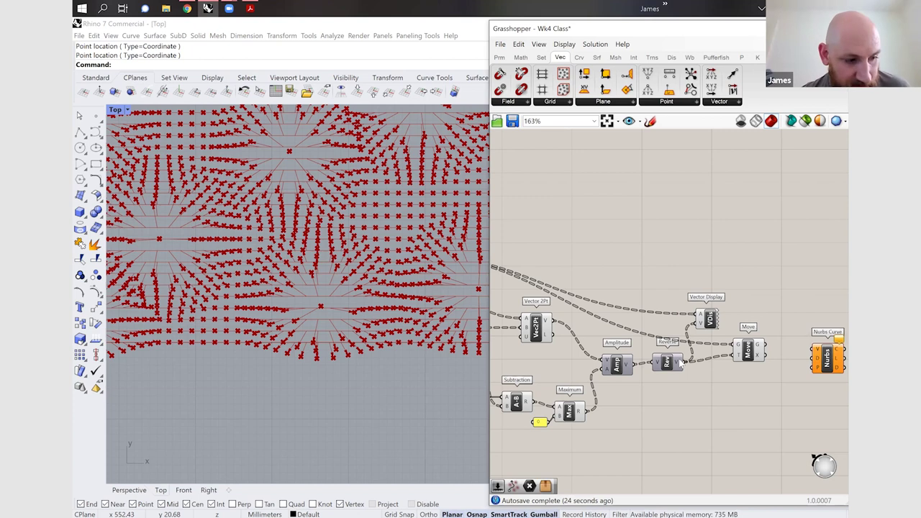
scroll(813, 366, up, 1)
scroll(701, 341, up, 1)
drag(695, 335, 781, 346)
drag(781, 347, 773, 340)
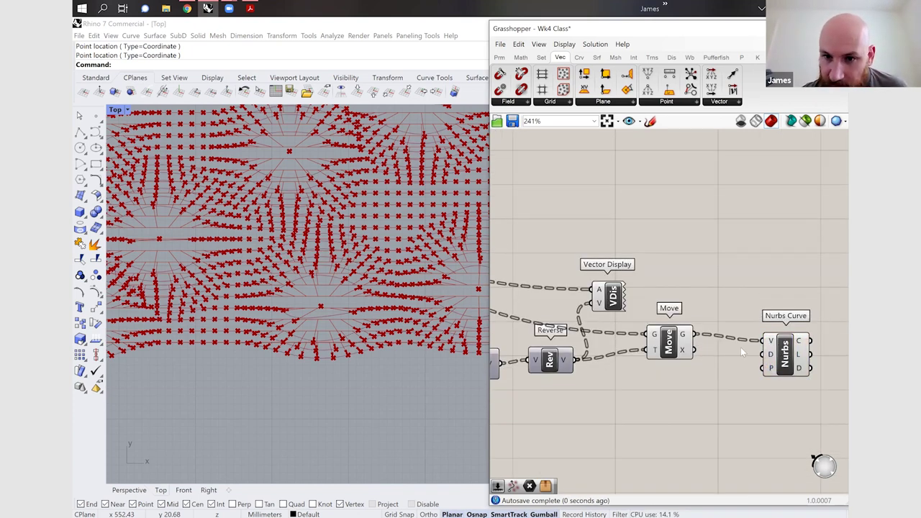
- Turn off the previews of the Move and Vector Display components
click(676, 354)
scroll(685, 374, down, 1)
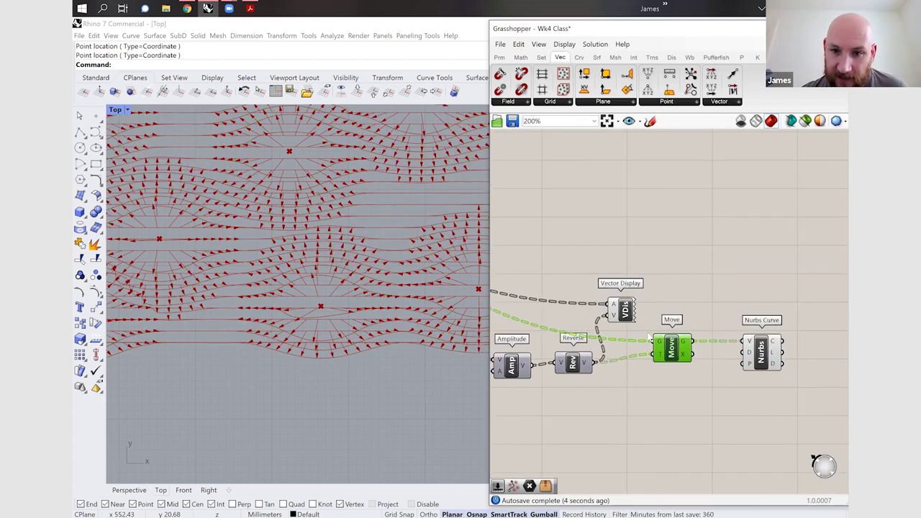
scroll(651, 342, down, 3)
click(647, 336)
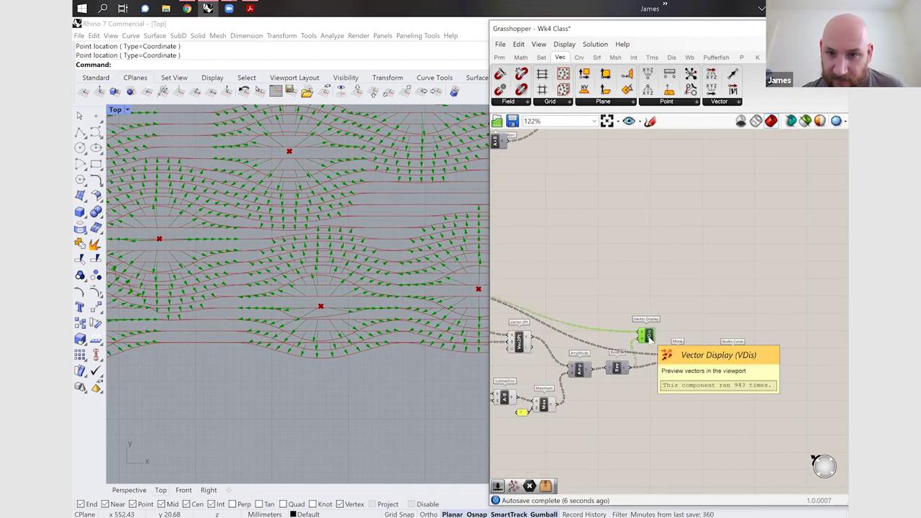
key(ctrl+q)
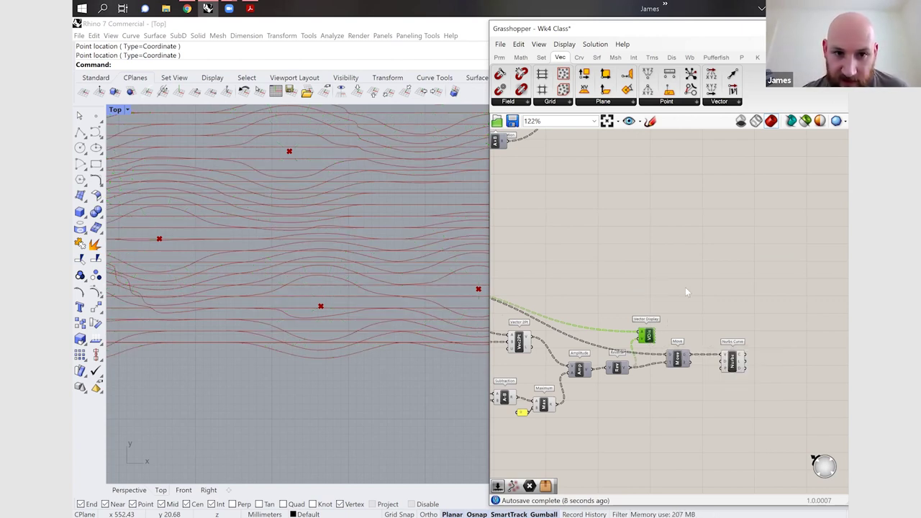
- Turn off the preview of the original Nurbs Curve component beside Construct Point
scroll(372, 346, down, 6)
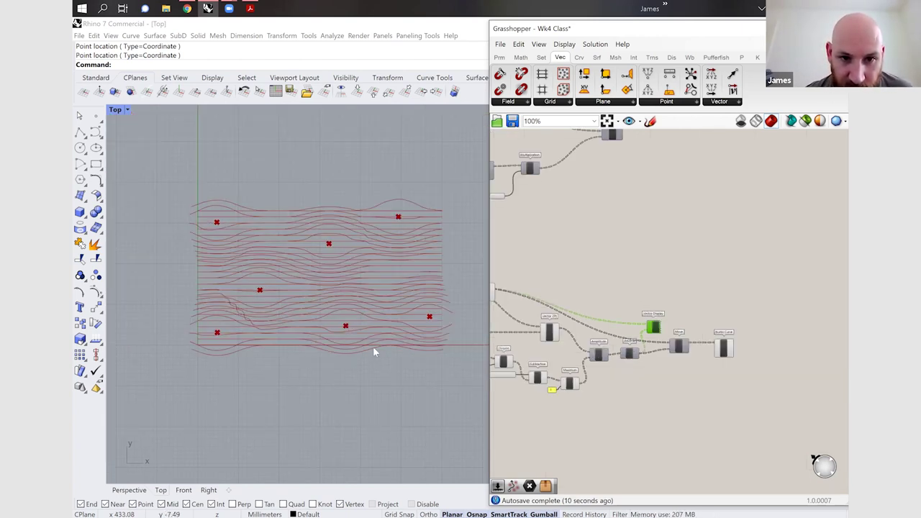
scroll(726, 413, down, 2)
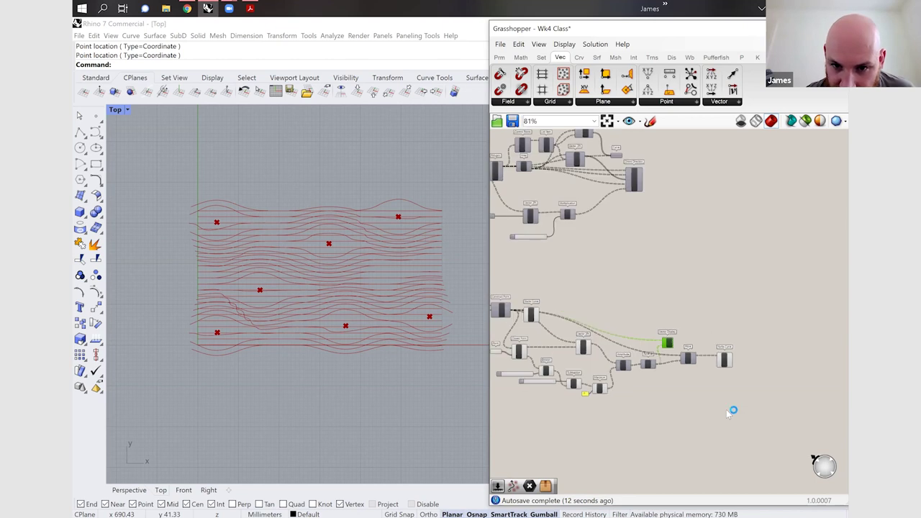
scroll(553, 331, up, 4)
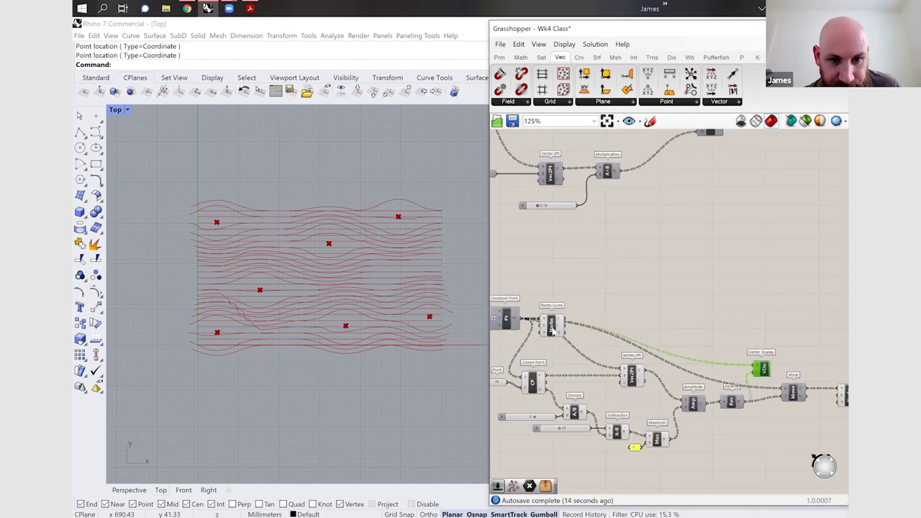
click(686, 292)
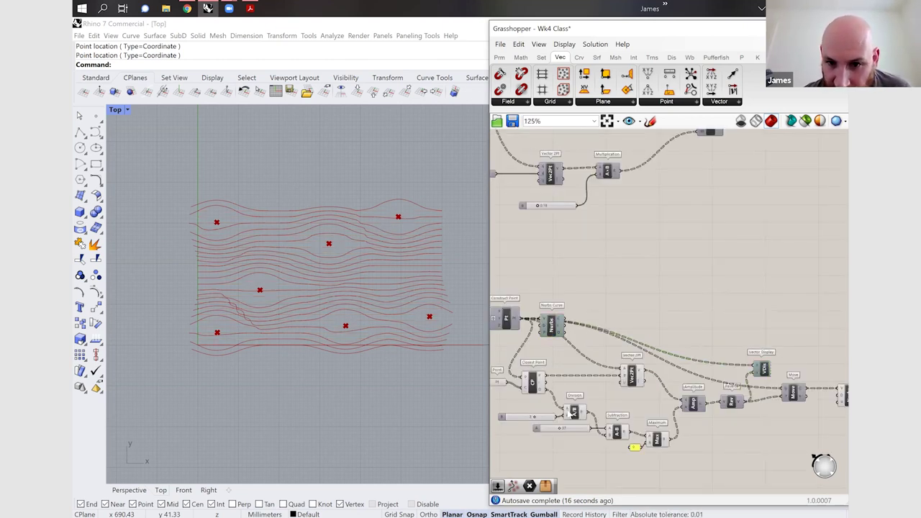
- Try 4 on the Division slider and return it to 3, and set the Subtraction slider to 34
scroll(579, 356, up, 5)
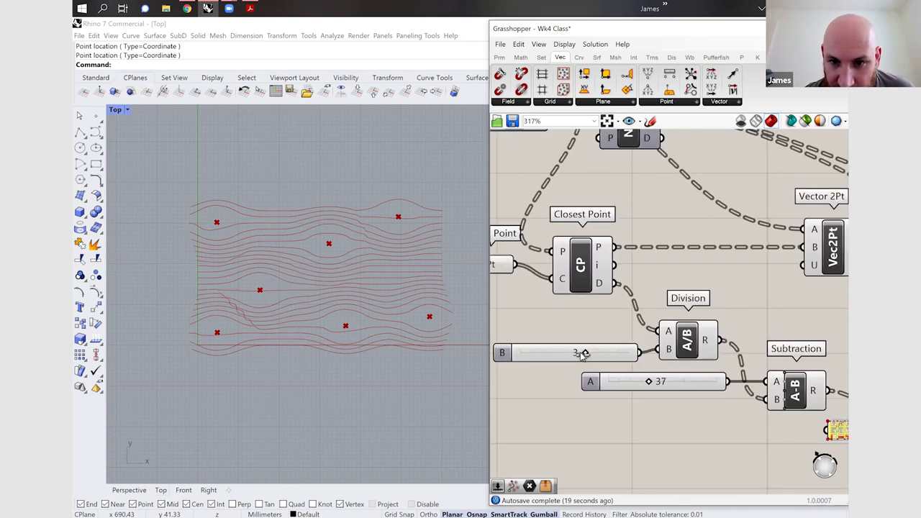
drag(572, 357, 615, 352)
click(615, 353)
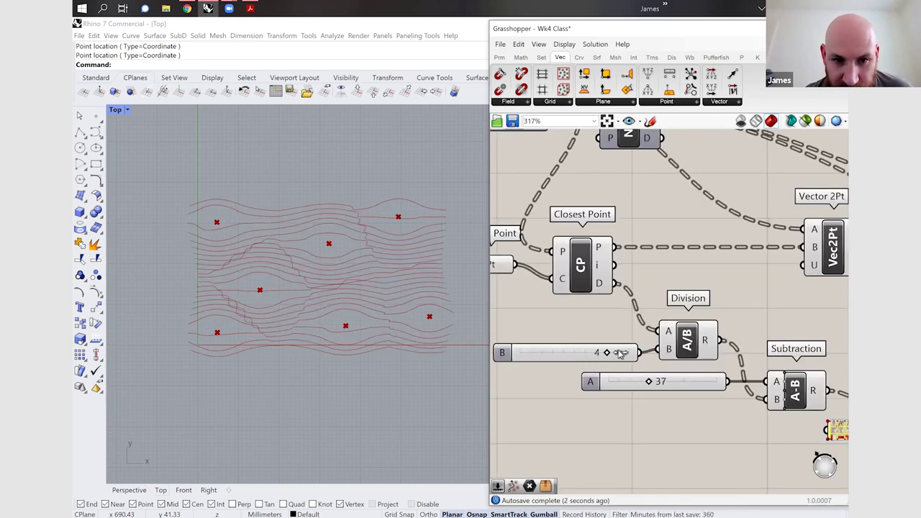
click(581, 352)
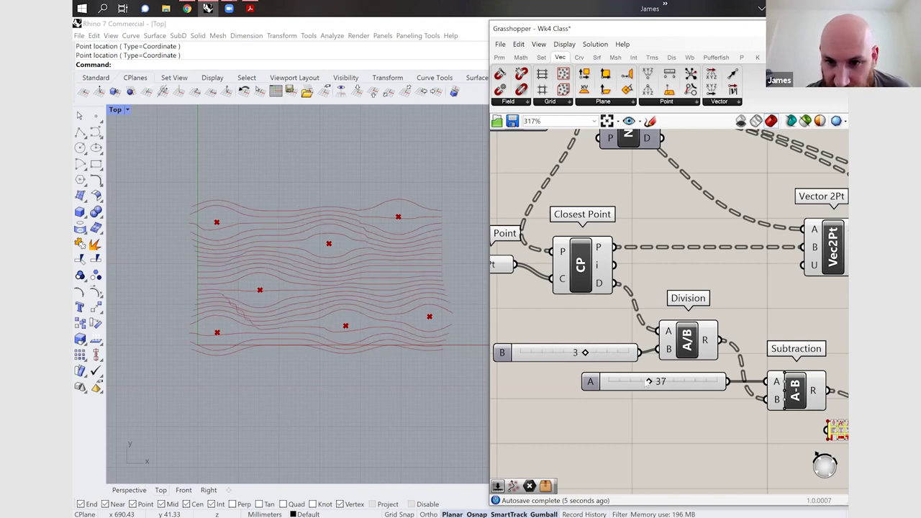
mouse_move(649, 381)
mouse_down()
mouse_move(617, 382)
mouse_move(667, 385)
mouse_move(631, 383)
mouse_up()
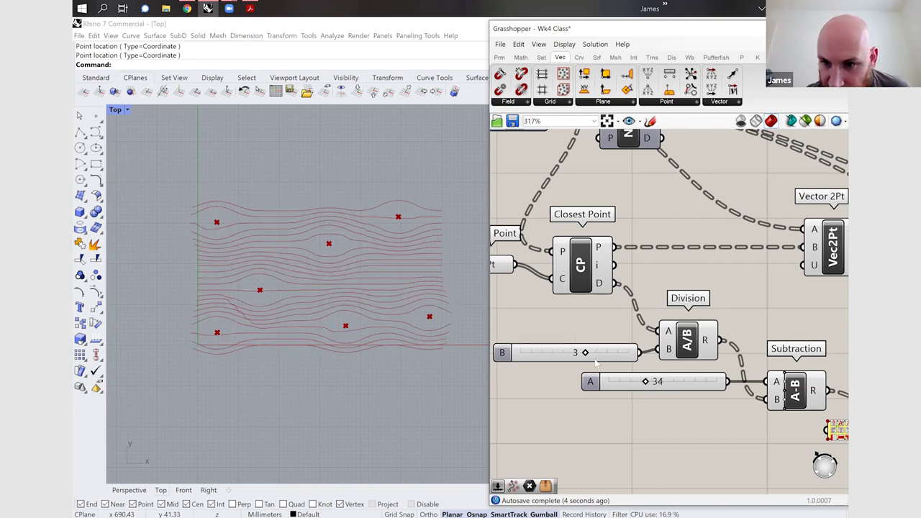
- Add a number slider ranging from 0 to 5 with a value of 3.55 beside the Division component
scroll(583, 344, up, 2)
double_click(604, 333)
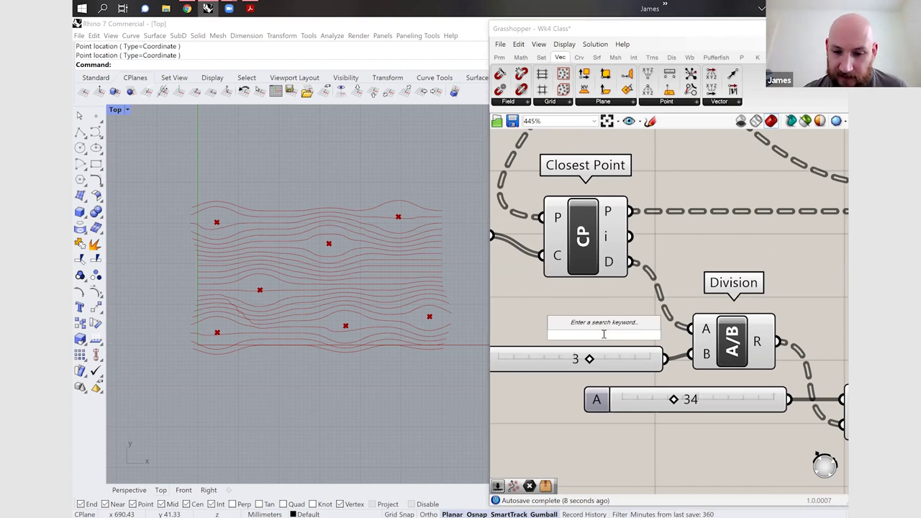
text(0)
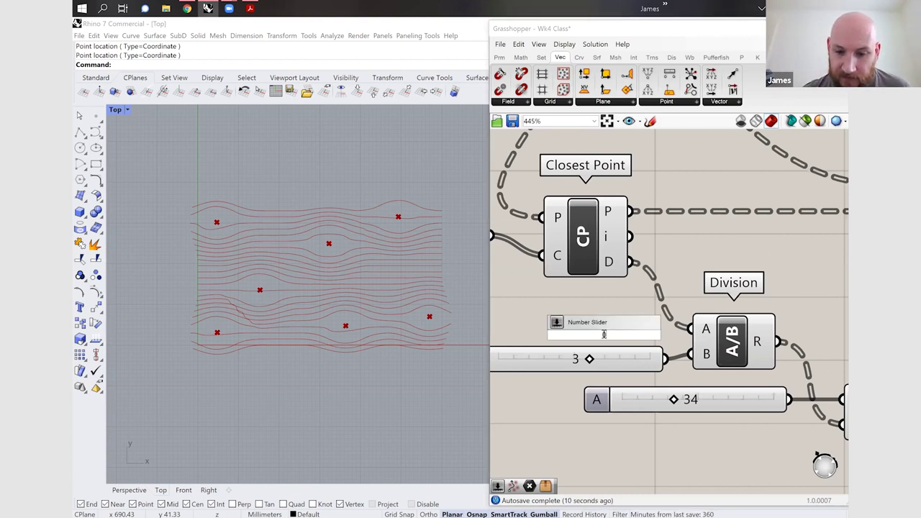
text(<)
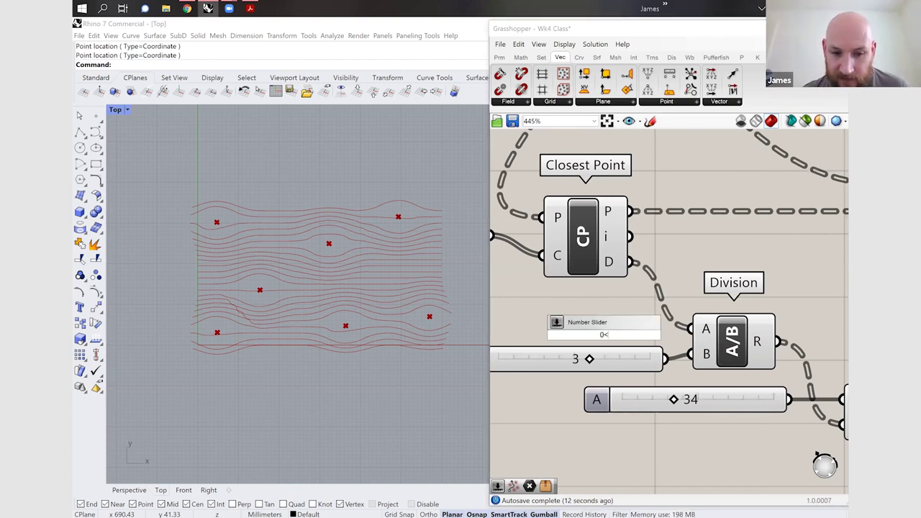
text(3.55<5)
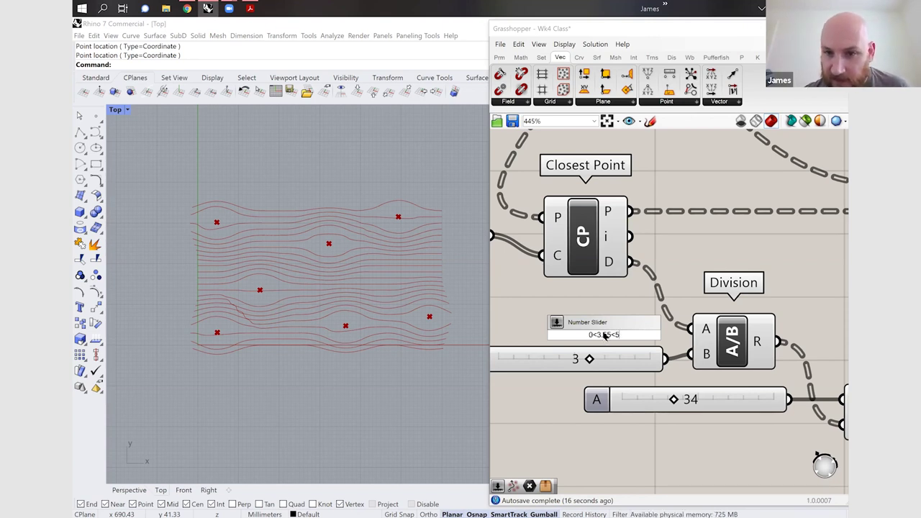
key(Return)
- Connect the new decimal slider to Division's B input and set it to 1.70
drag(624, 343, 597, 346)
drag(659, 339, 690, 354)
drag(606, 338, 541, 343)
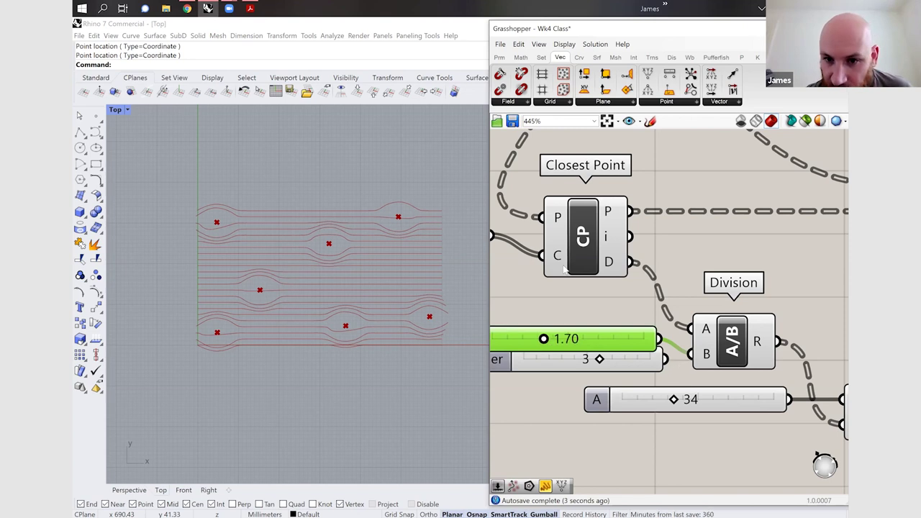
- Delete the old integer slider that fed Division's B input
scroll(566, 355, down, 1)
click(565, 352)
key(Delete)
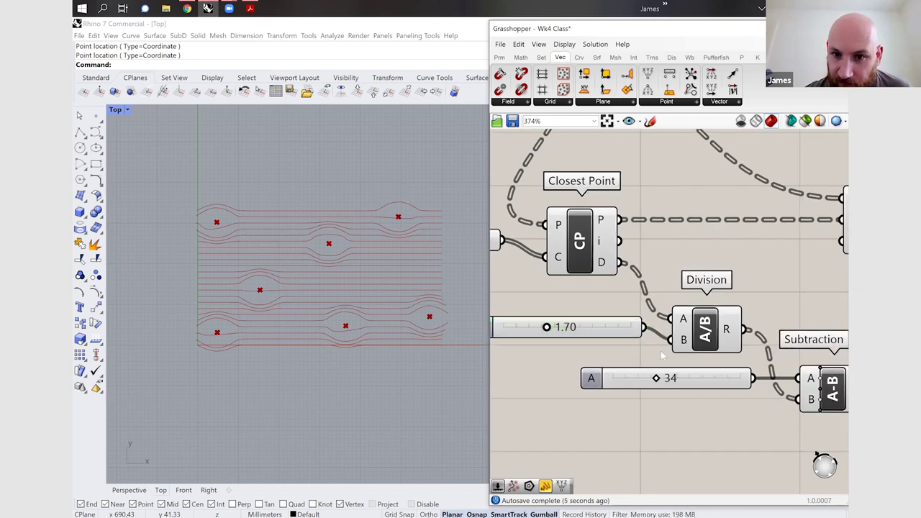
- Select the Point parameter and move the attractor point at the lower middle of the line pattern slightly upward along Y
scroll(608, 335, down, 3)
scroll(601, 331, up, 1)
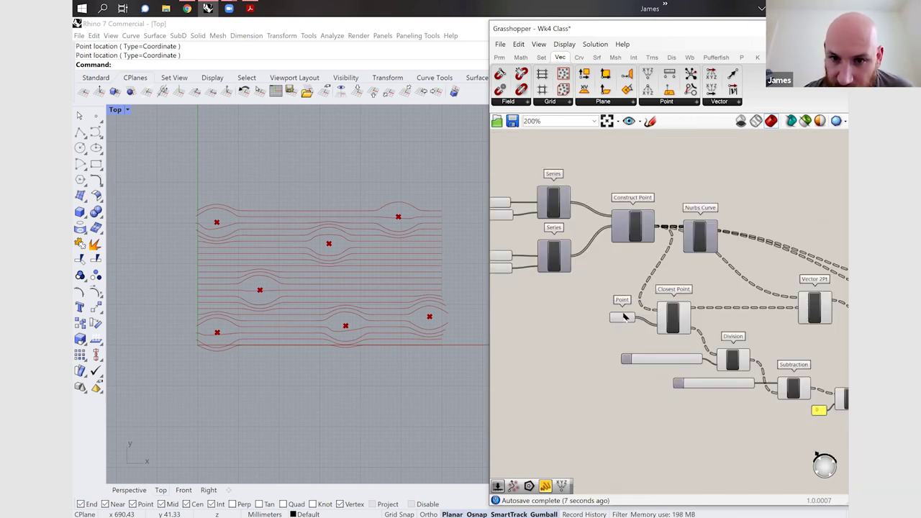
click(345, 318)
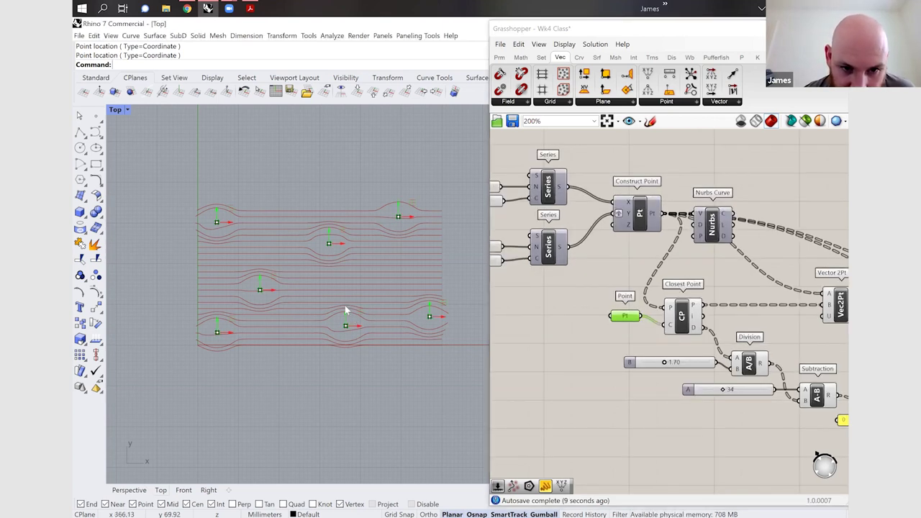
drag(345, 311, 344, 295)
click(603, 390)
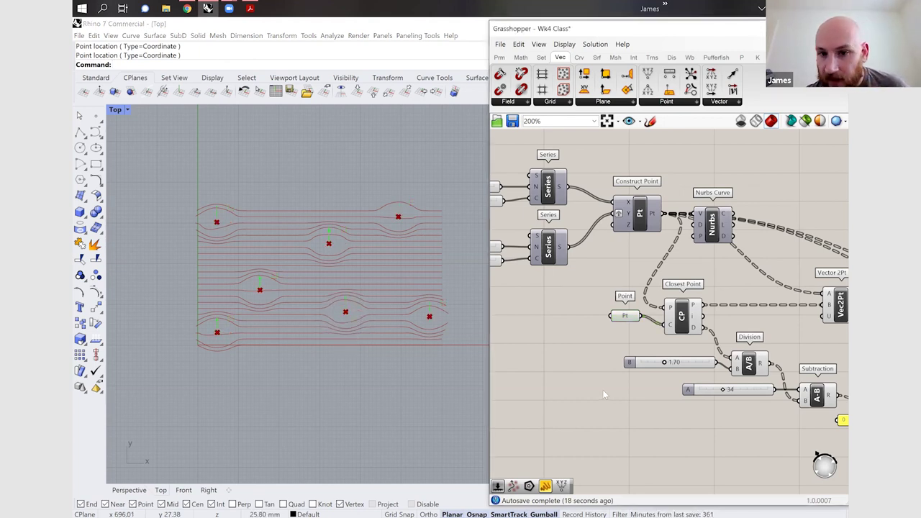
- Set the Step slider to 10 and the Count slider to 44 on the Series feeding Construct Point's Y input
scroll(827, 369, down, 4)
scroll(757, 343, up, 2)
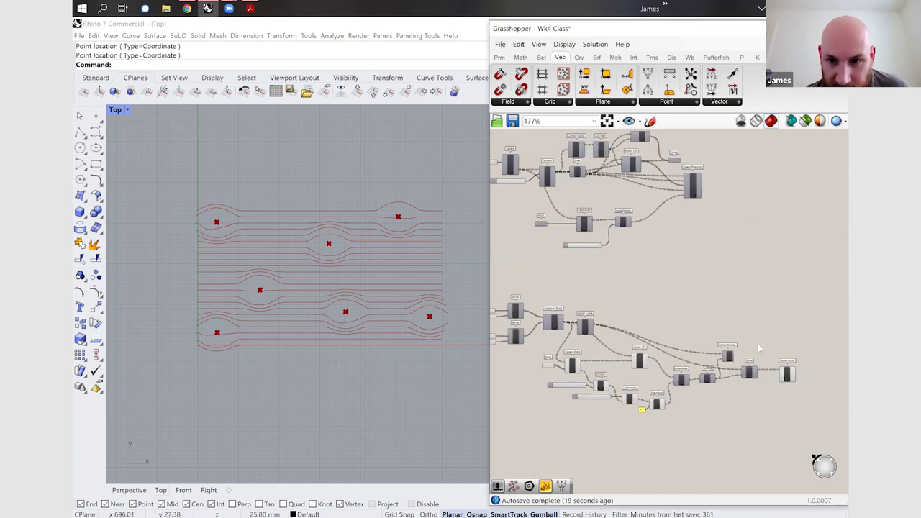
scroll(759, 342, up, 4)
scroll(760, 343, down, 4)
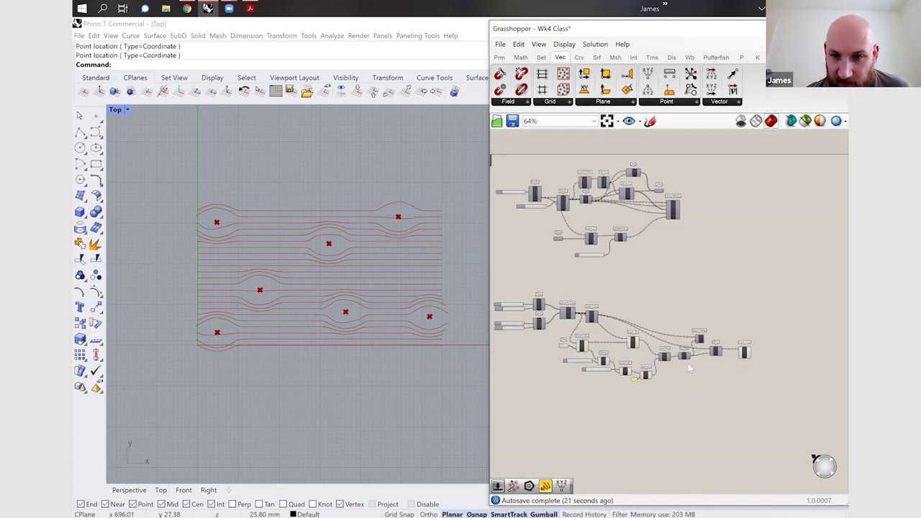
scroll(639, 338, down, 2)
scroll(602, 331, up, 2)
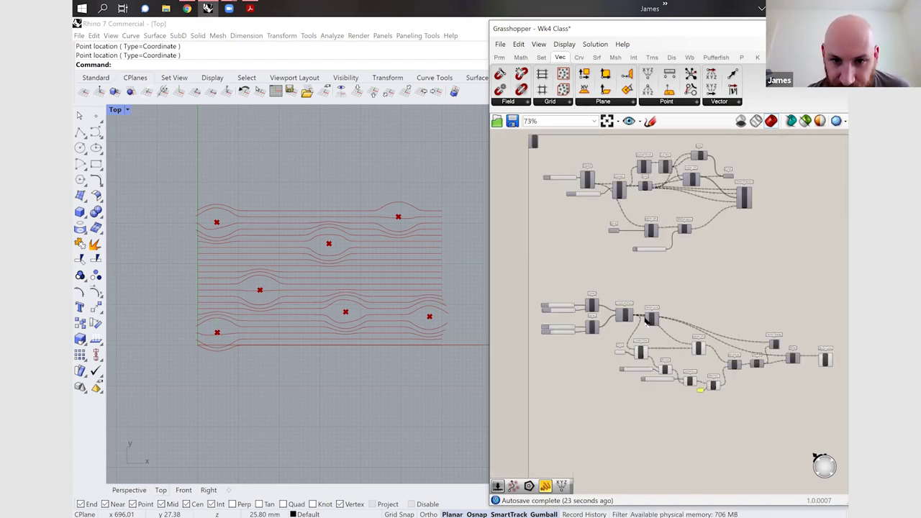
scroll(524, 325, up, 3)
scroll(525, 323, down, 1)
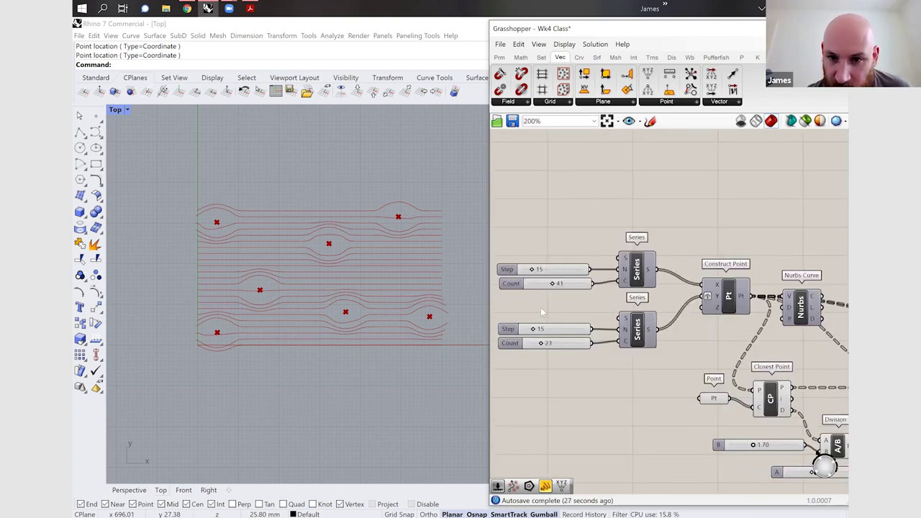
scroll(543, 312, up, 3)
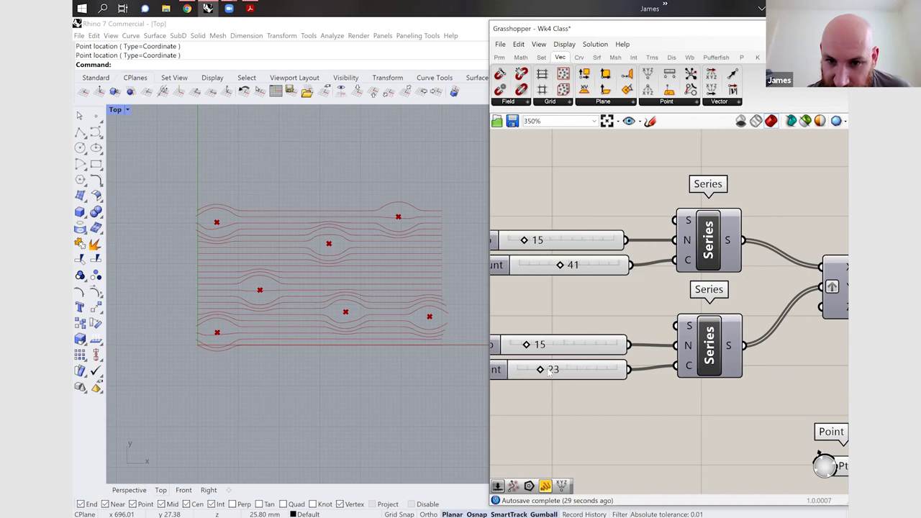
mouse_move(547, 370)
mouse_down()
mouse_move(522, 344)
mouse_move(563, 370)
mouse_up()
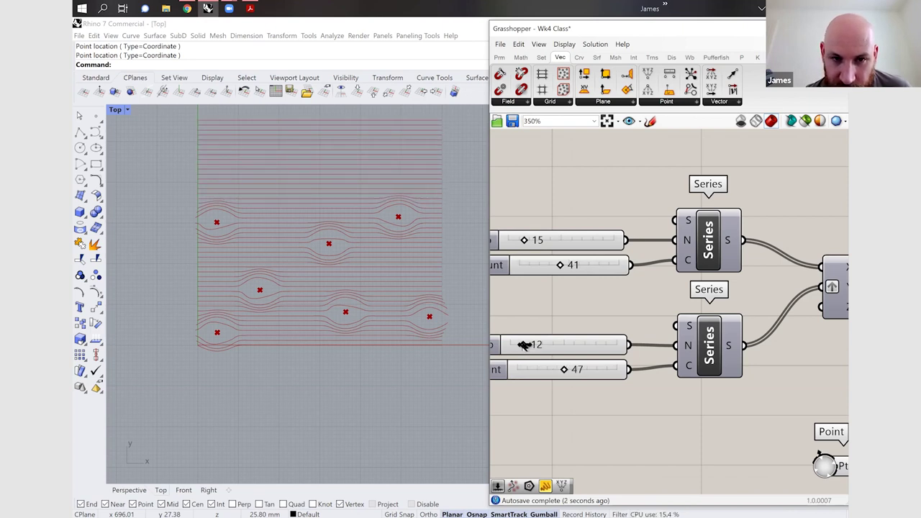
drag(518, 345, 511, 344)
drag(565, 371, 562, 369)
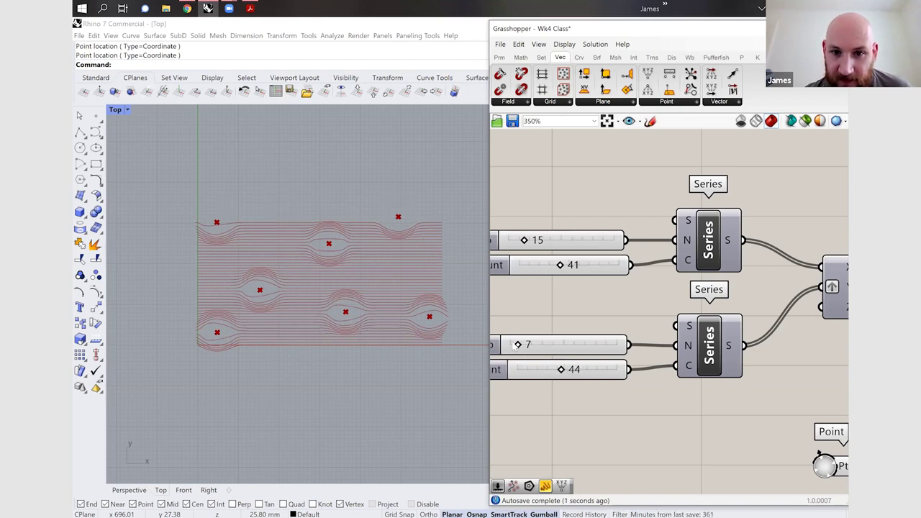
drag(516, 345, 522, 345)
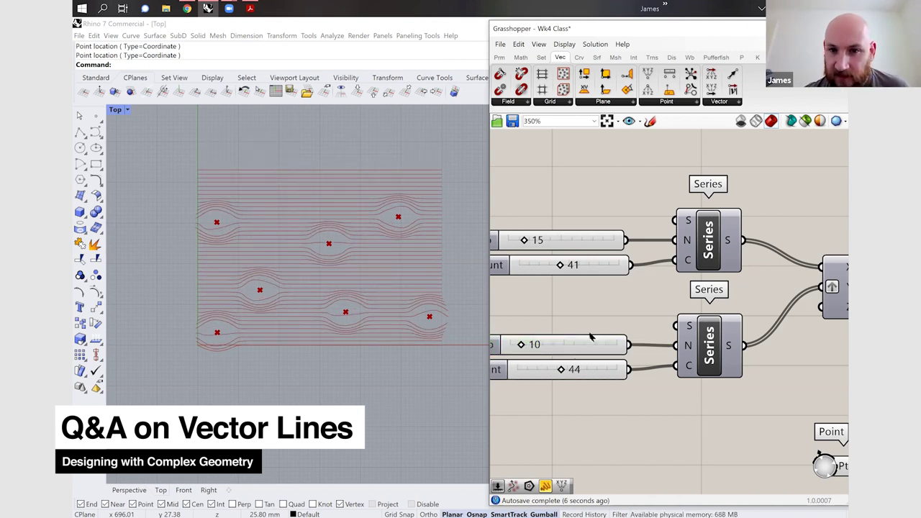
- Review the attractor line definition from its Series inputs through to the final Nurbs Curve component
scroll(590, 336, down, 4)
scroll(702, 371, down, 4)
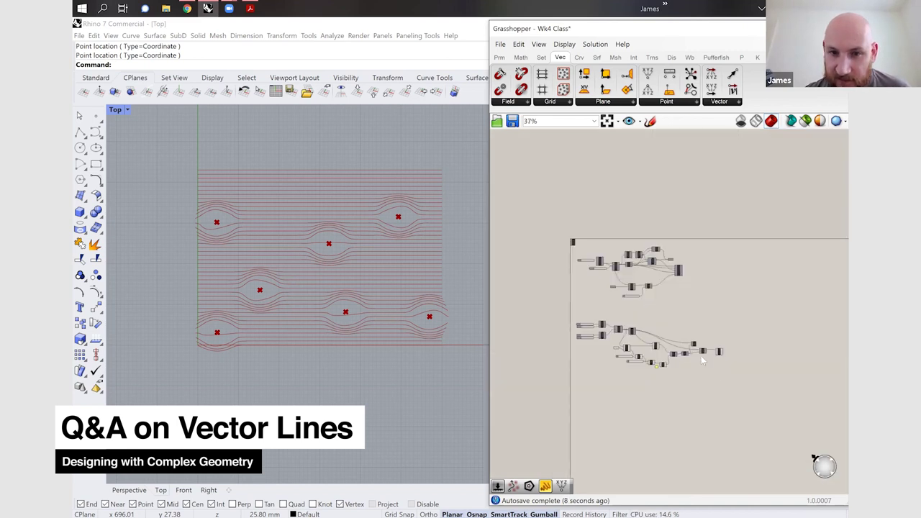
scroll(761, 338, up, 4)
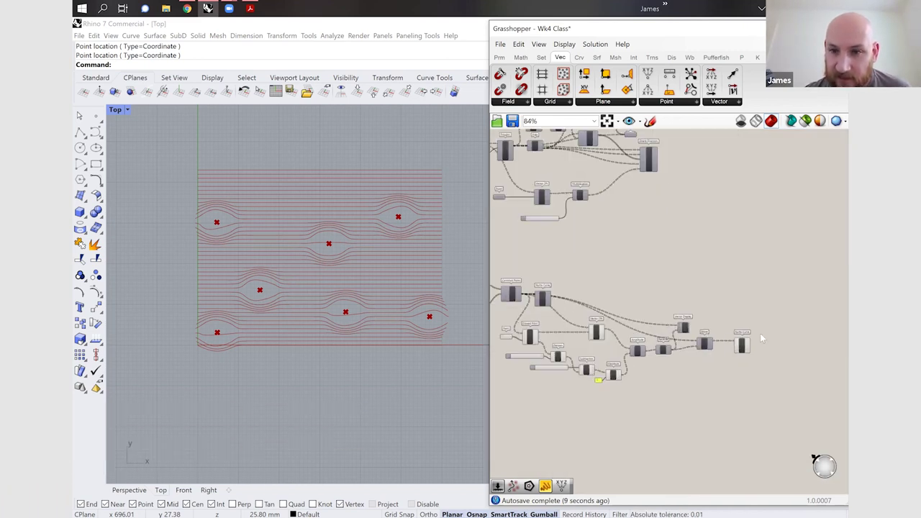
scroll(761, 338, up, 1)
scroll(760, 338, up, 2)
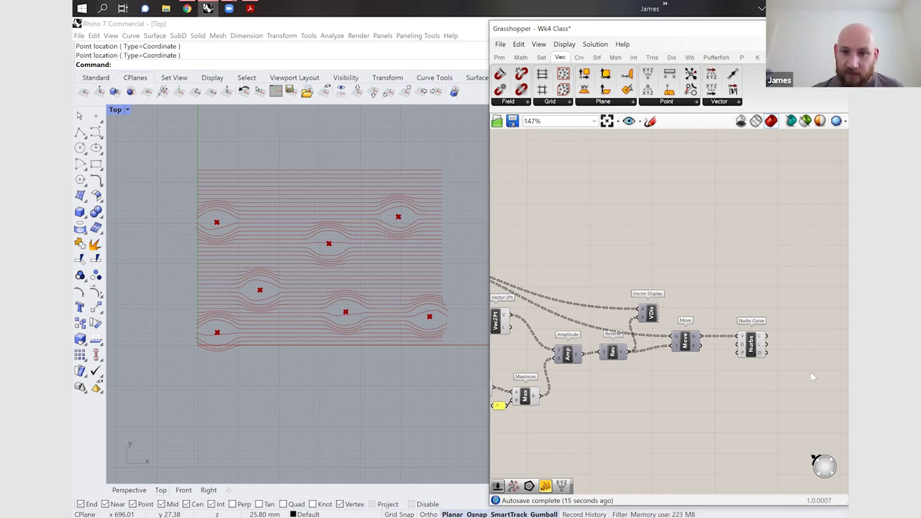
scroll(633, 365, down, 3)
scroll(594, 332, up, 2)
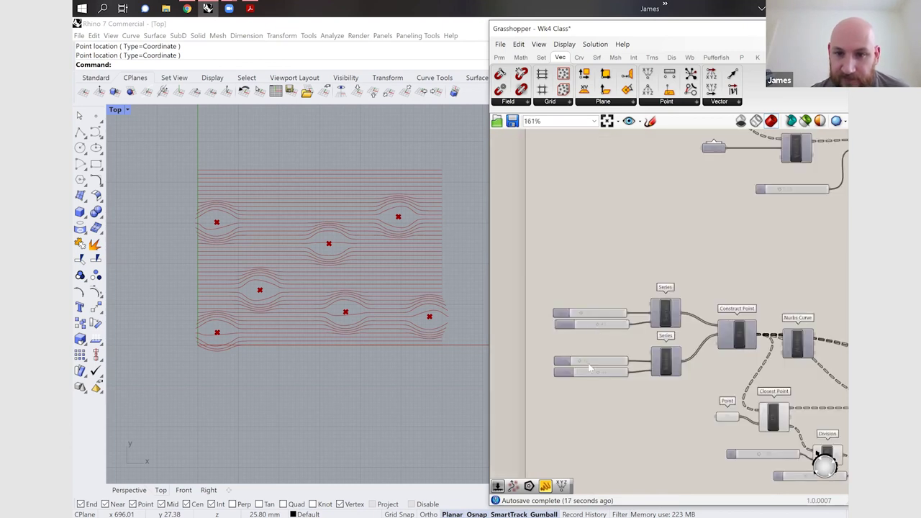
scroll(603, 345, up, 2)
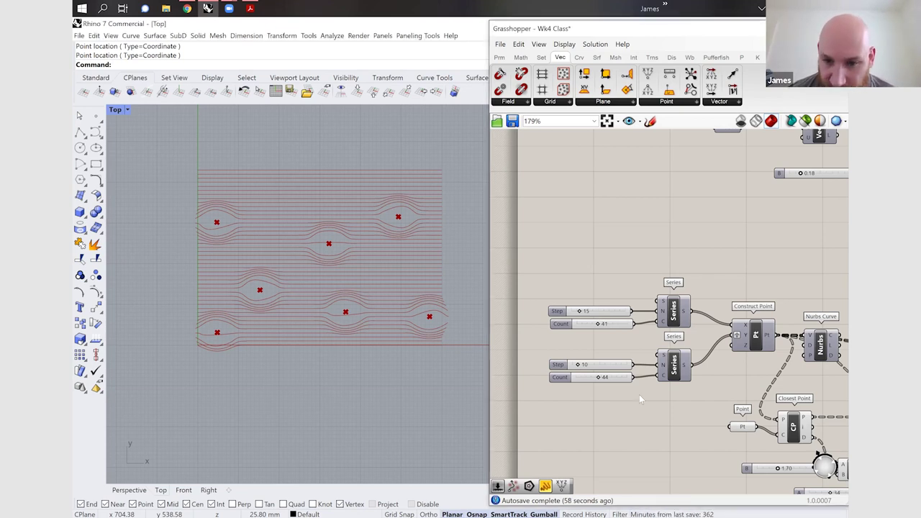
key(super+Down)
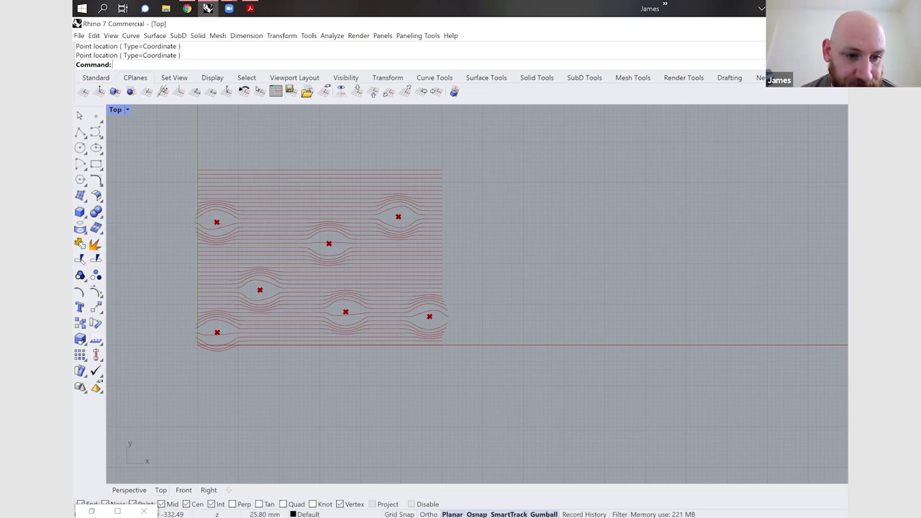
key(alt+Tab)
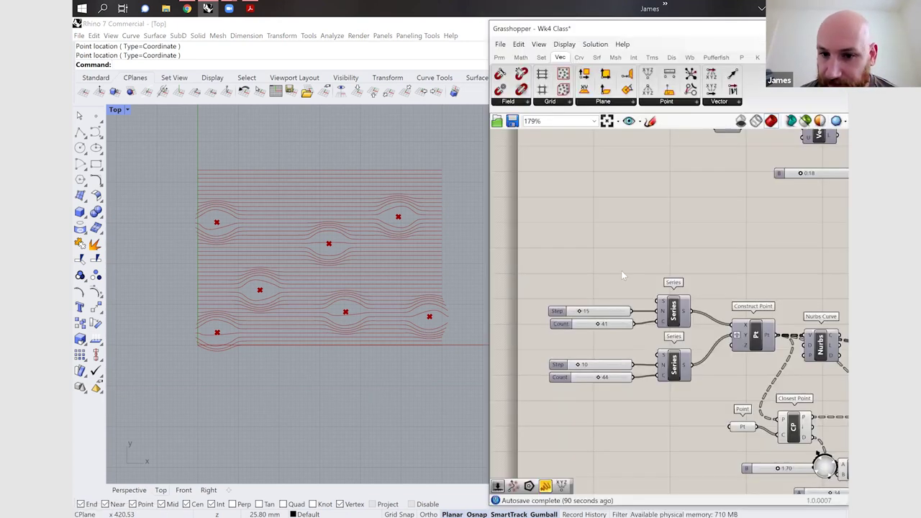
- Select the final Nurbs Curve component and move it closer to the Move component
scroll(616, 297, down, 4)
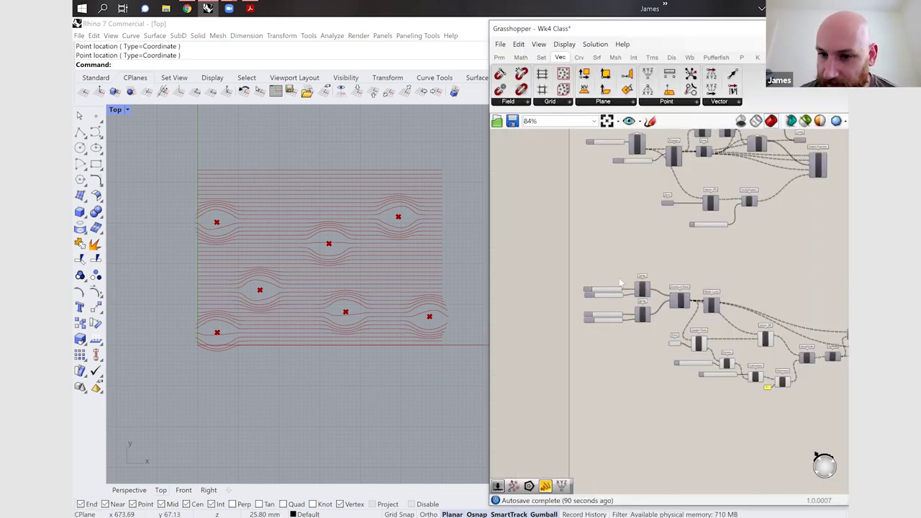
scroll(620, 283, down, 2)
scroll(756, 314, down, 2)
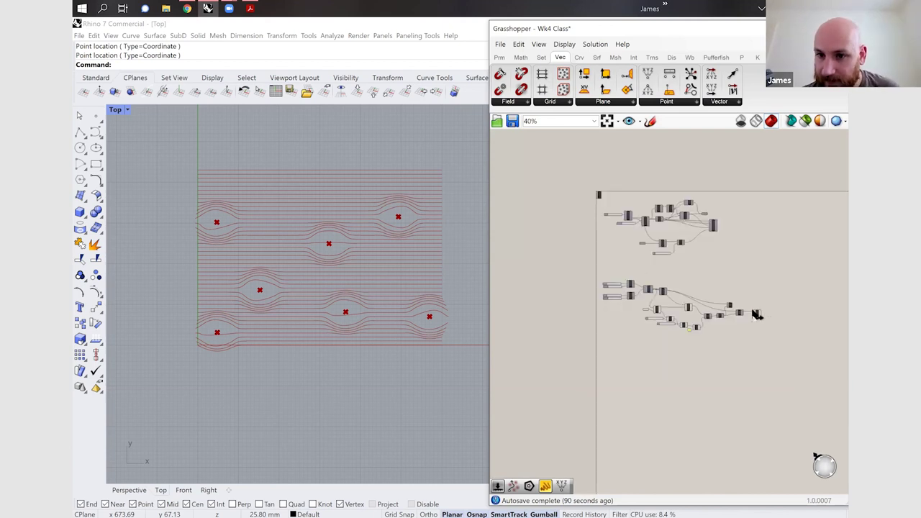
scroll(755, 314, up, 7)
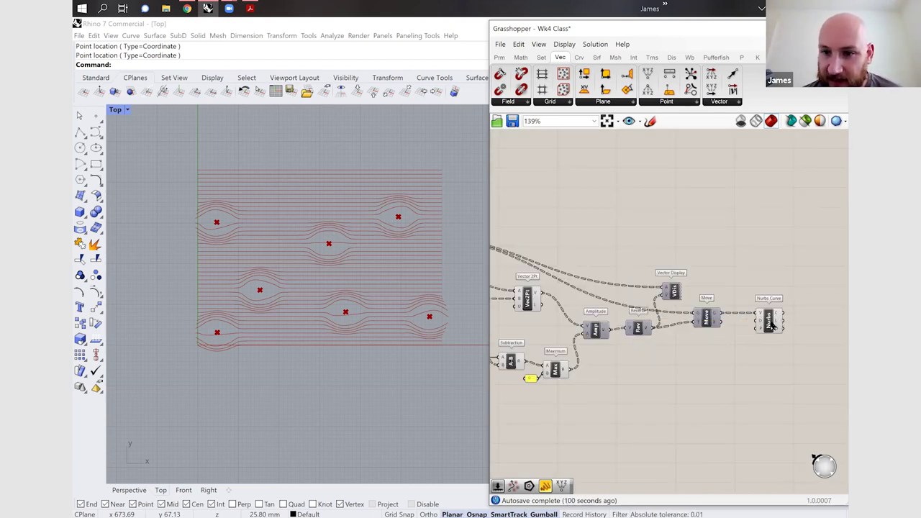
click(760, 325)
drag(760, 325, 744, 326)
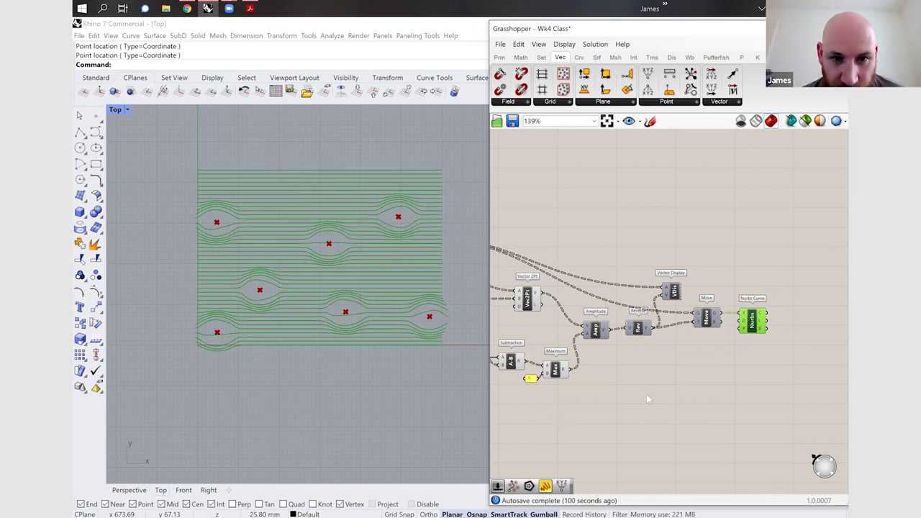
- Set the Count to 44 on the Series feeding Construct Point's X input and to 37 on the Series feeding Y
scroll(760, 356, down, 3)
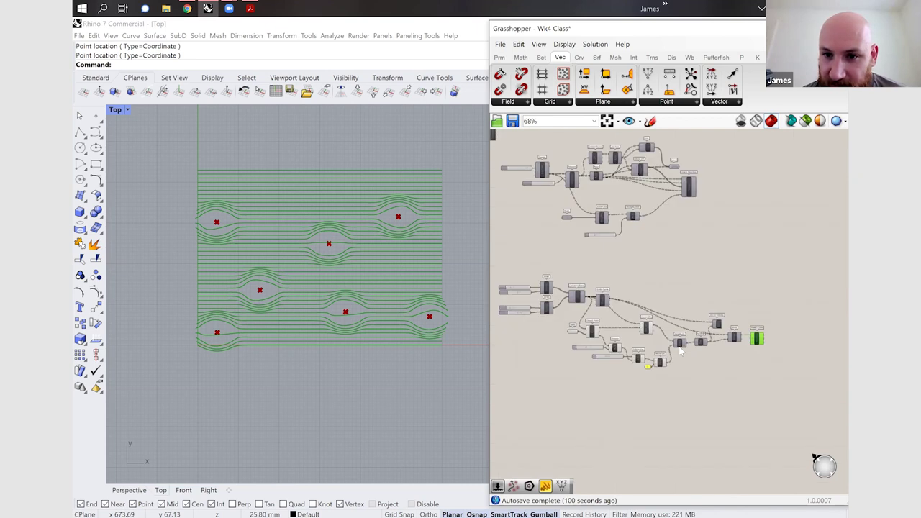
right_drag(643, 328, 750, 339)
scroll(608, 297, up, 5)
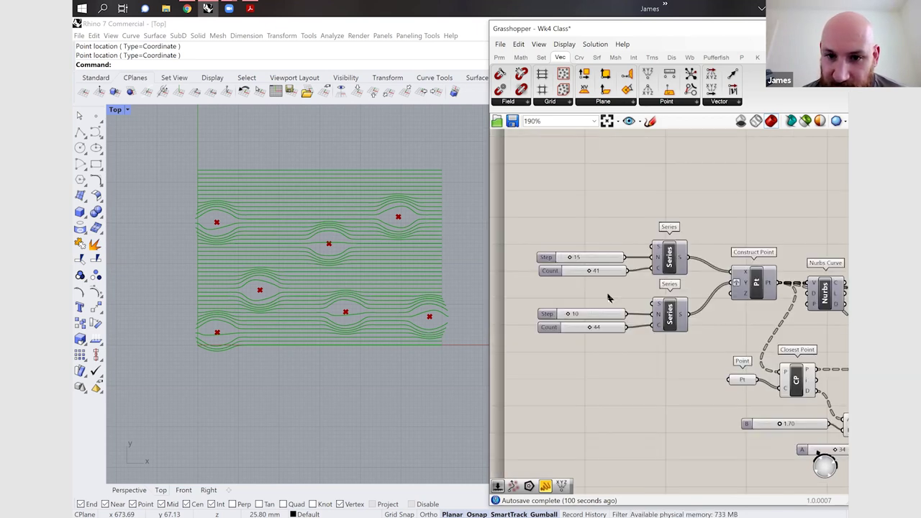
scroll(608, 297, up, 1)
scroll(570, 252, up, 2)
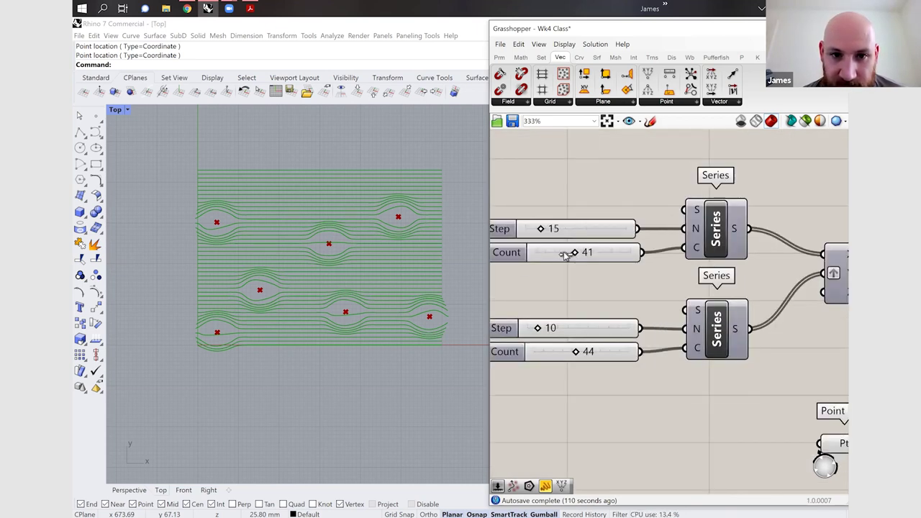
drag(562, 254, 576, 252)
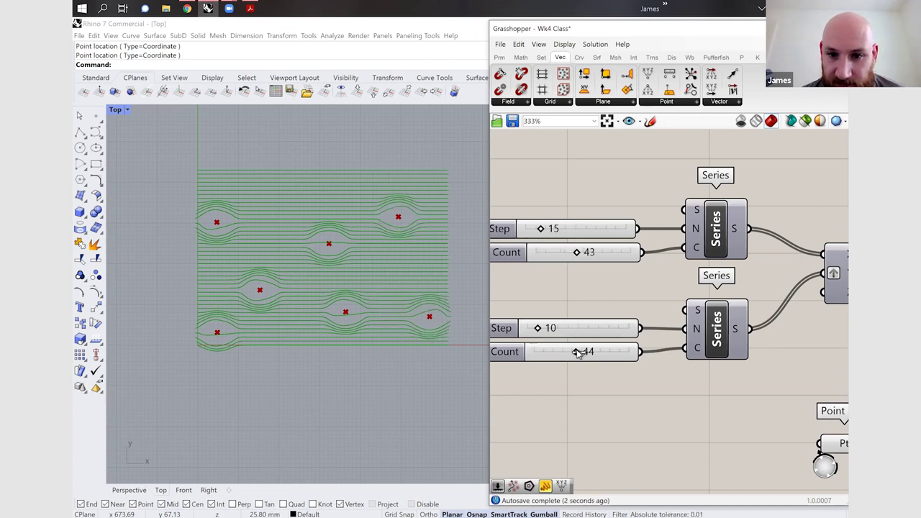
drag(568, 353, 575, 352)
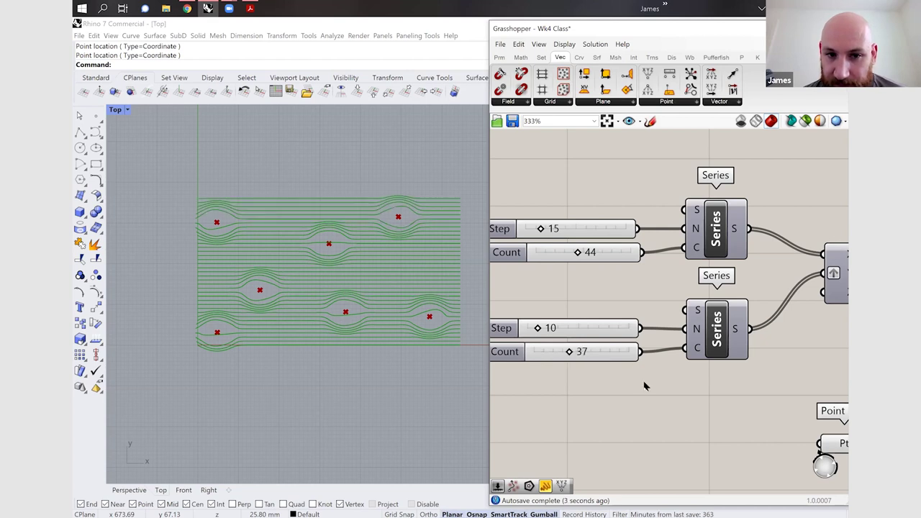
click(615, 357)
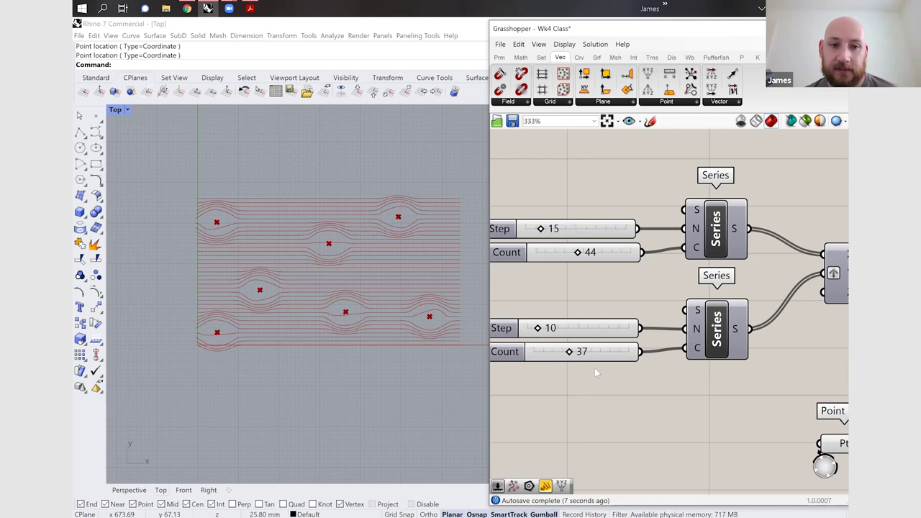
scroll(595, 370, down, 4)
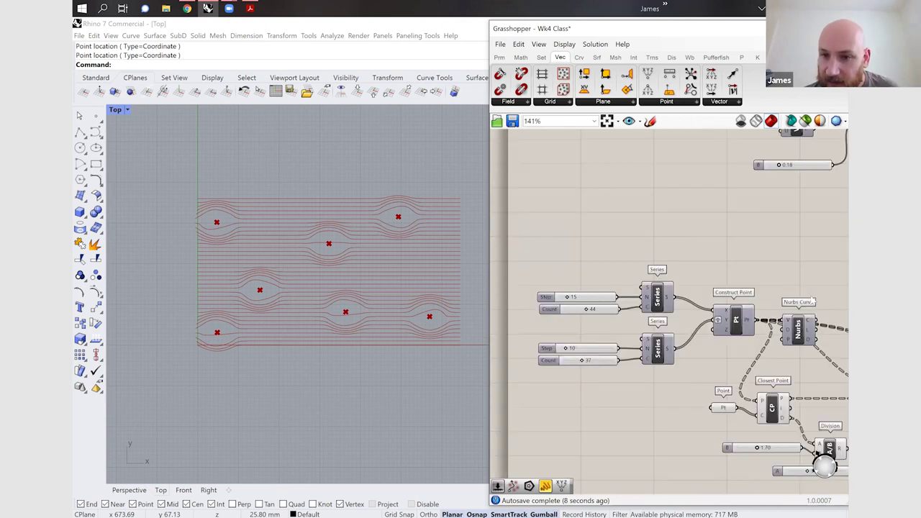
double_click(799, 301)
text(b)
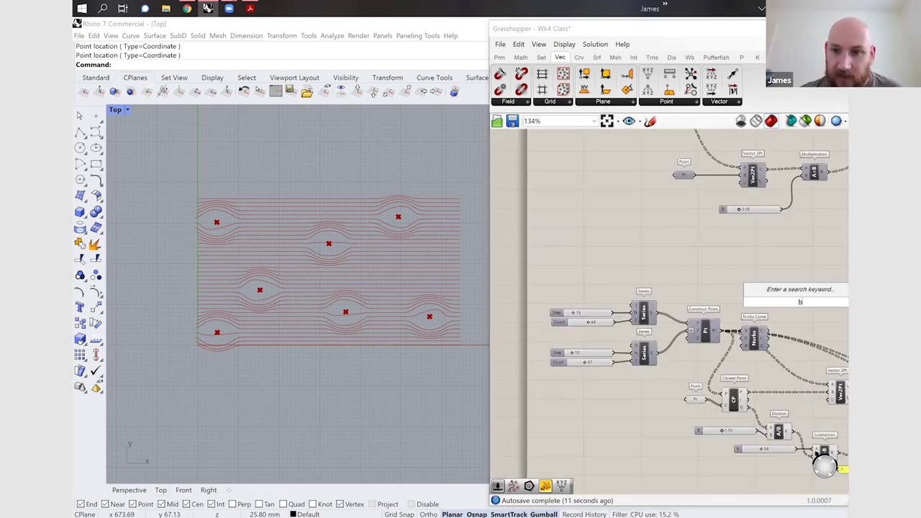
text(ounding)
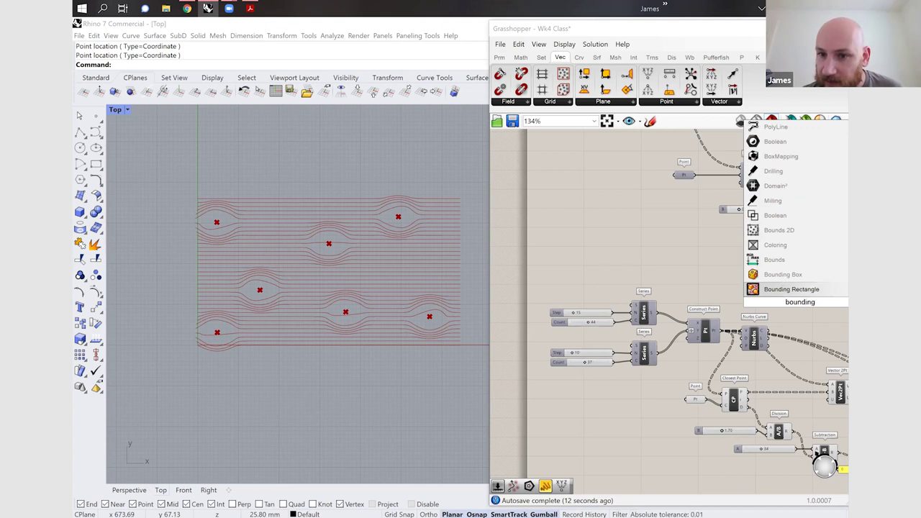
key(Up)
key(Return)
scroll(781, 302, up, 2)
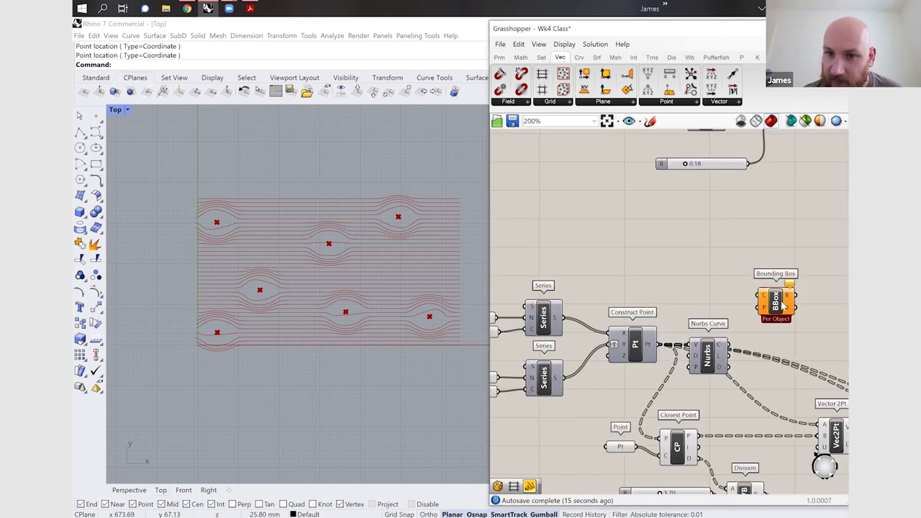
click(783, 306)
key(Delete)
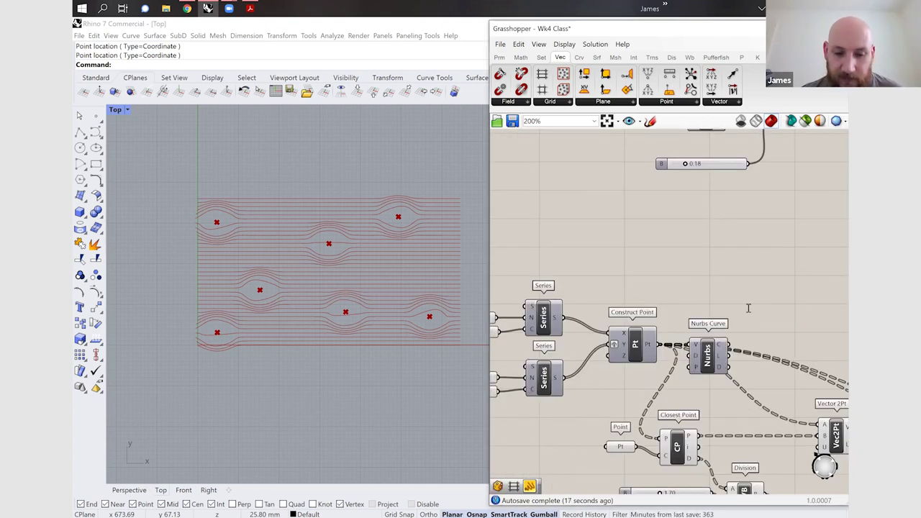
- Add a Bounding Rectangle component above the first Nurbs Curve and feed its flattened G input from Construct Point's Pt output
text(bounding)
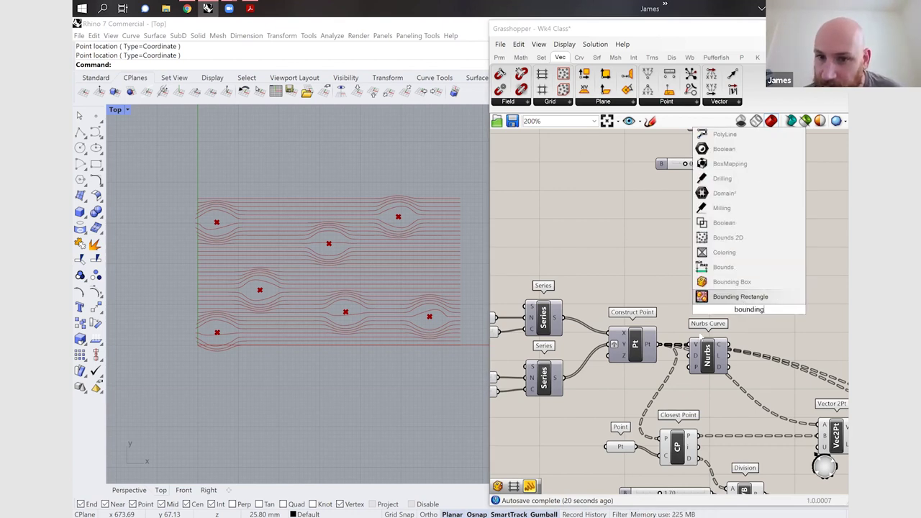
click(723, 296)
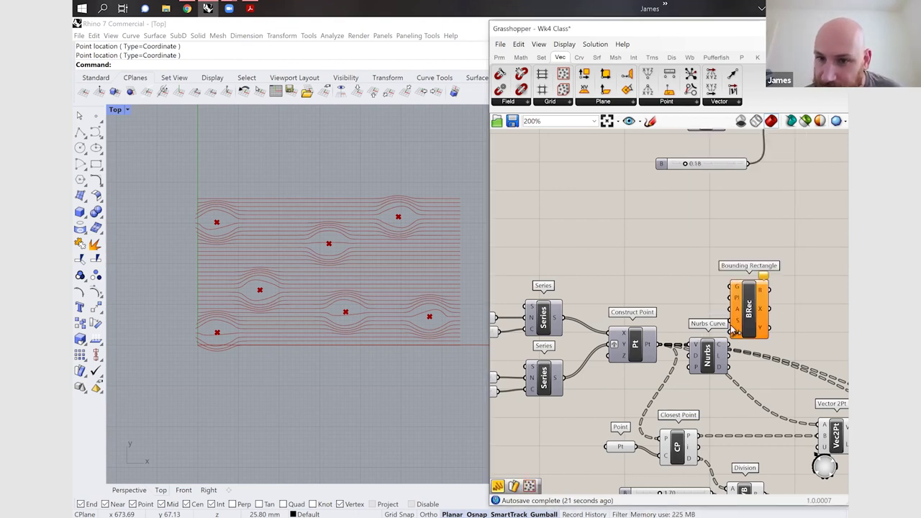
drag(745, 319, 722, 296)
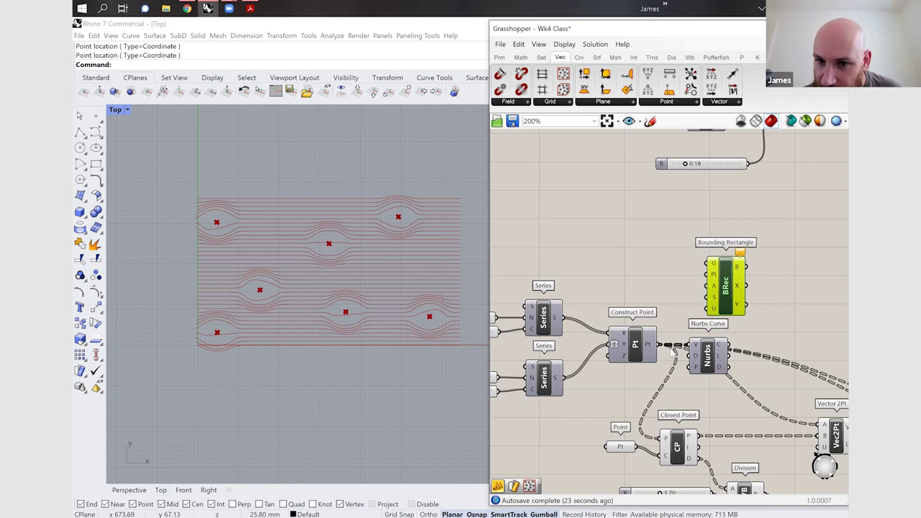
drag(660, 347, 712, 267)
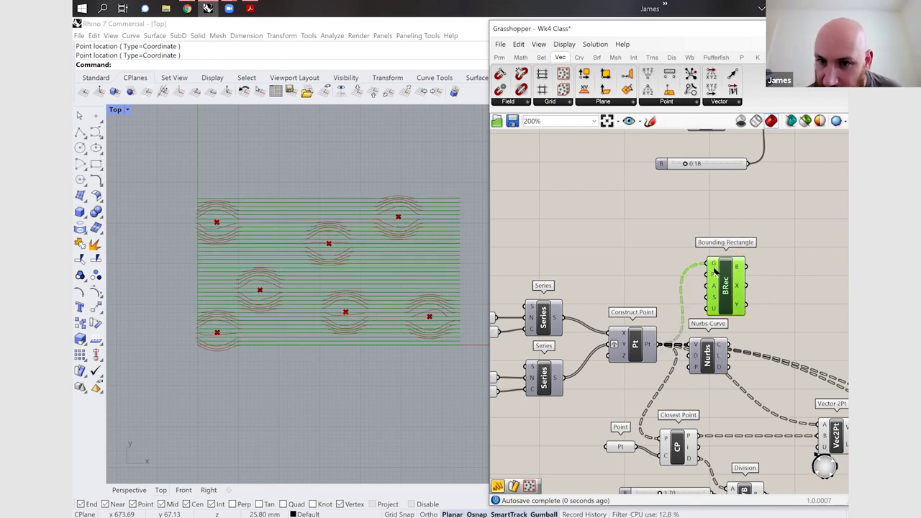
right_click(713, 268)
click(737, 336)
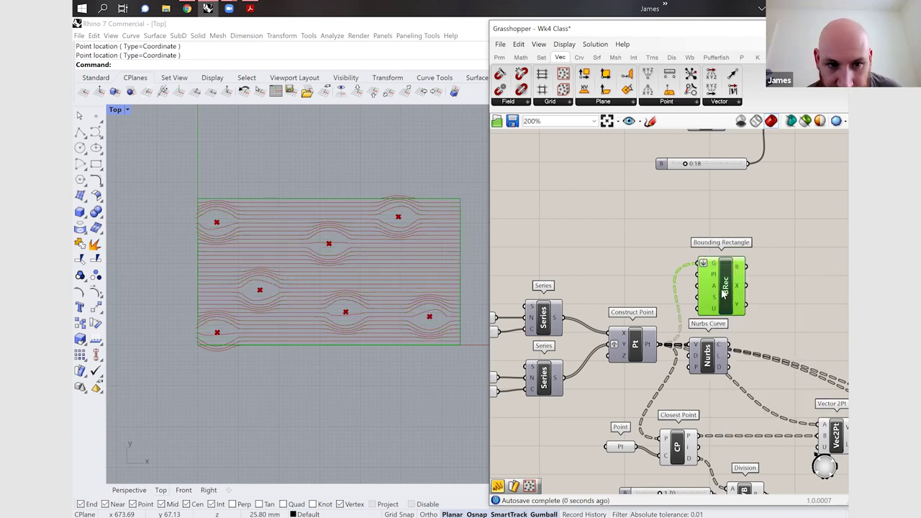
click(807, 296)
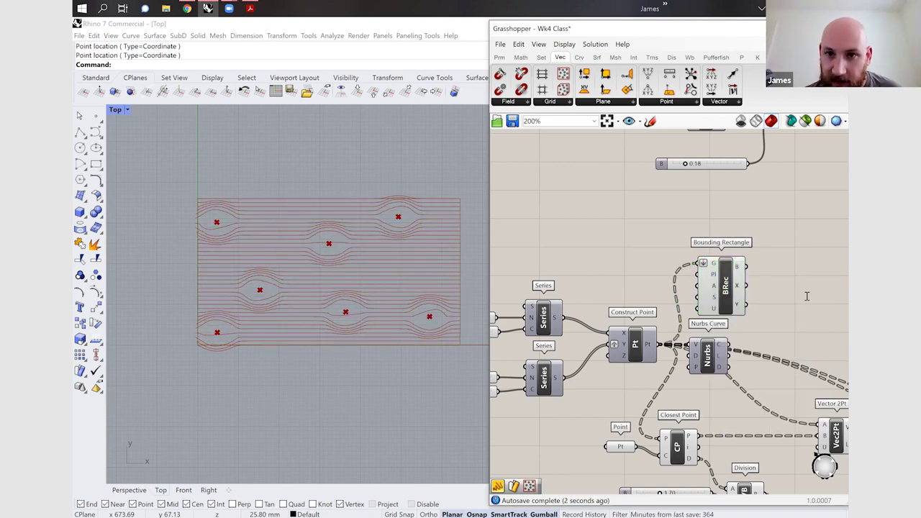
- Add a Populate 2D component and feed its R input from Bounding Rectangle's B output
double_click(806, 296)
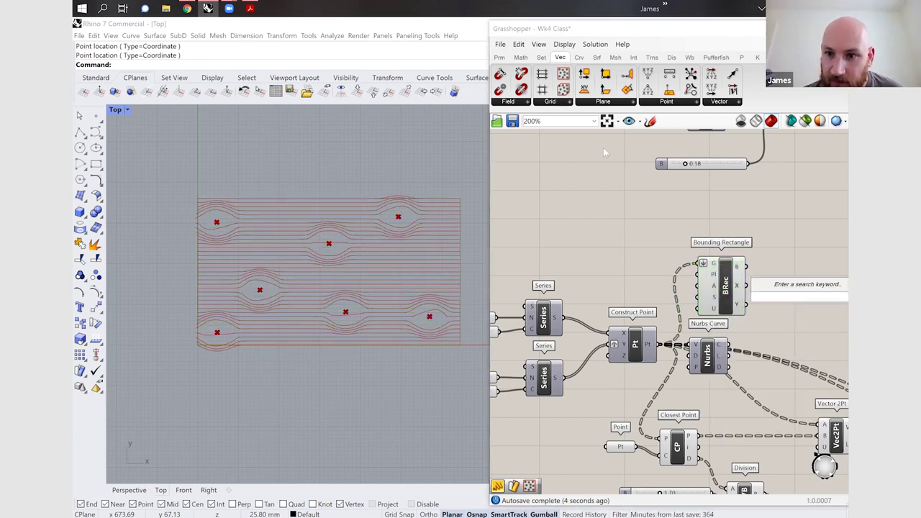
text(populat)
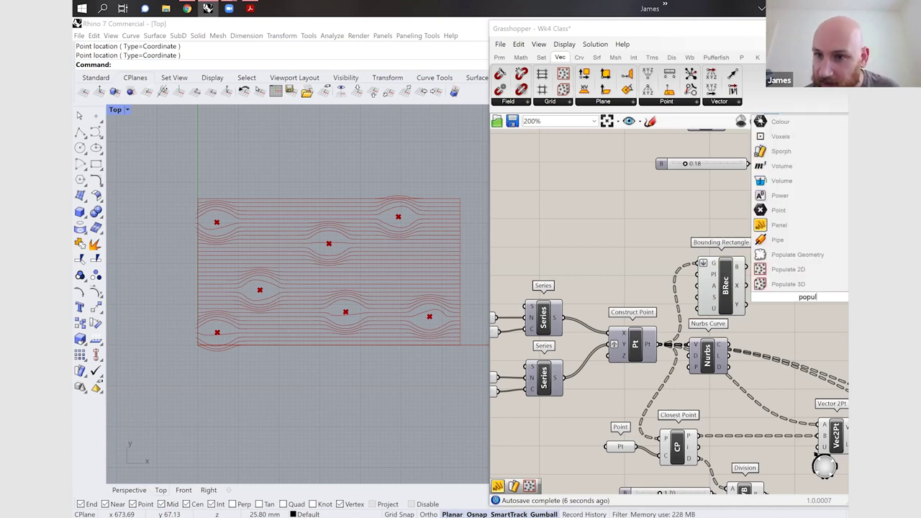
click(791, 271)
drag(746, 266, 819, 275)
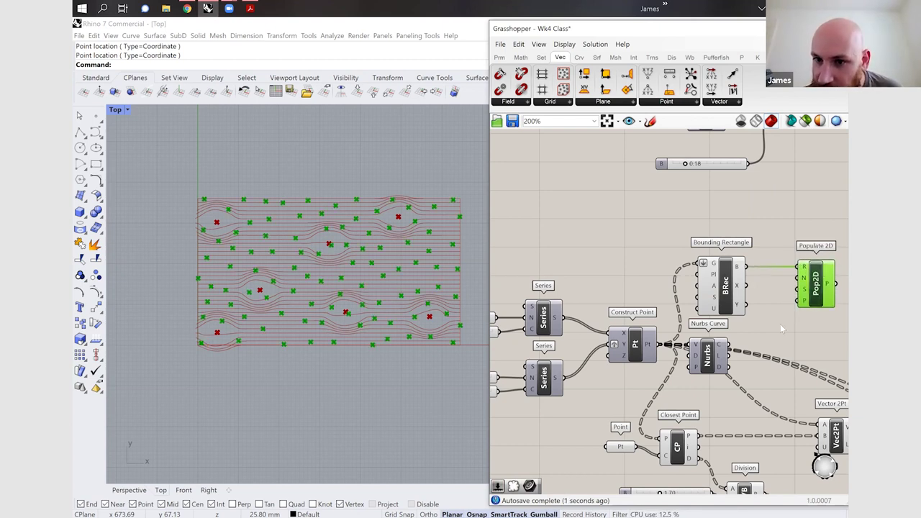
click(780, 324)
double_click(780, 323)
text(10)
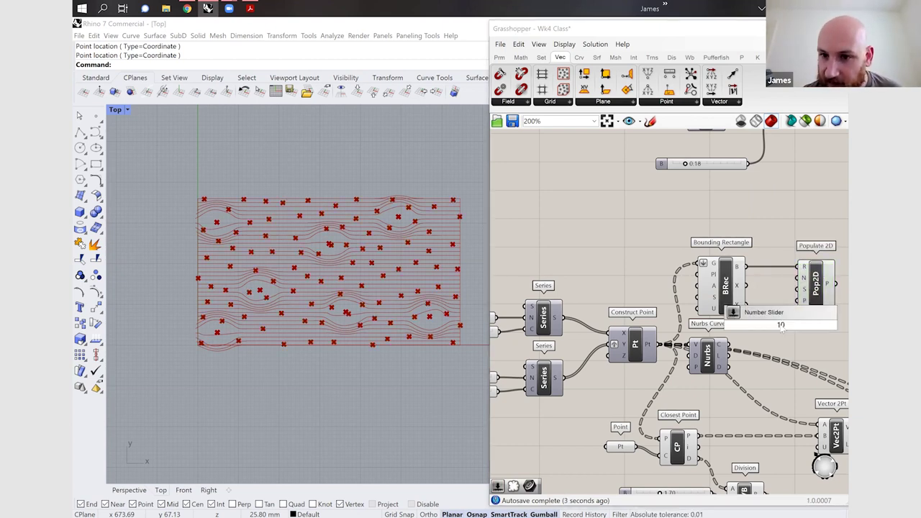
key(Escape)
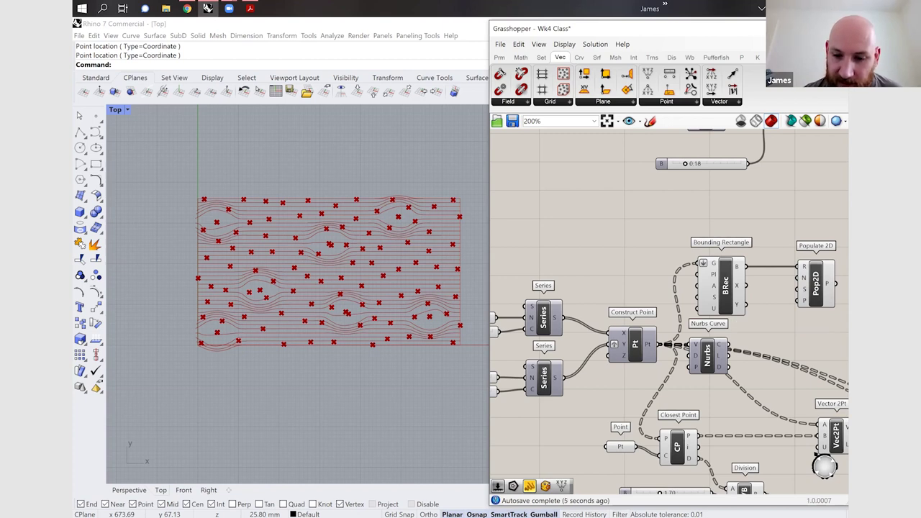
text(0)
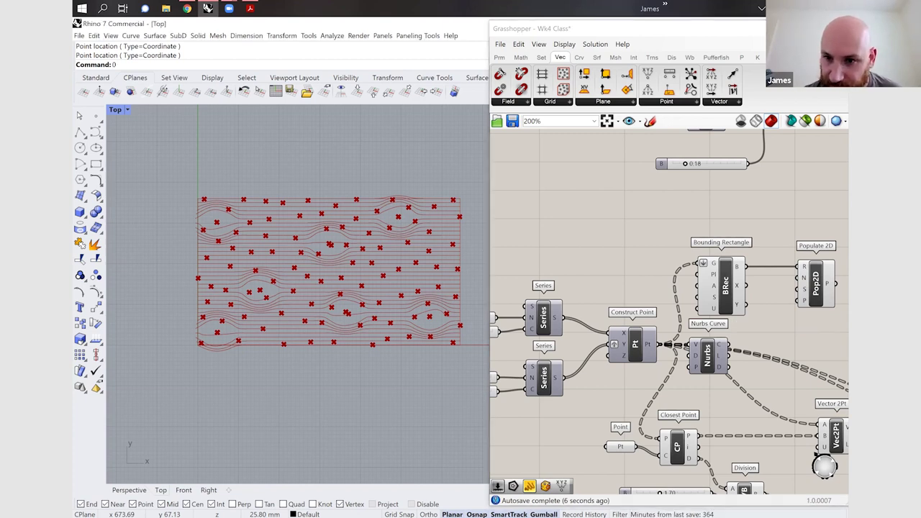
- Add a number slider starting at 0 to Populate 2D's Count input and set it to 13
double_click(760, 325)
text(0<)
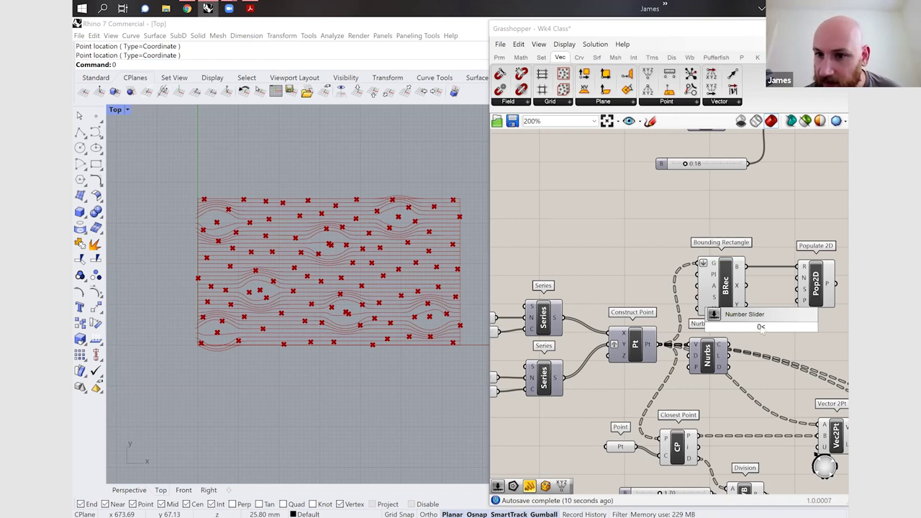
key(Return)
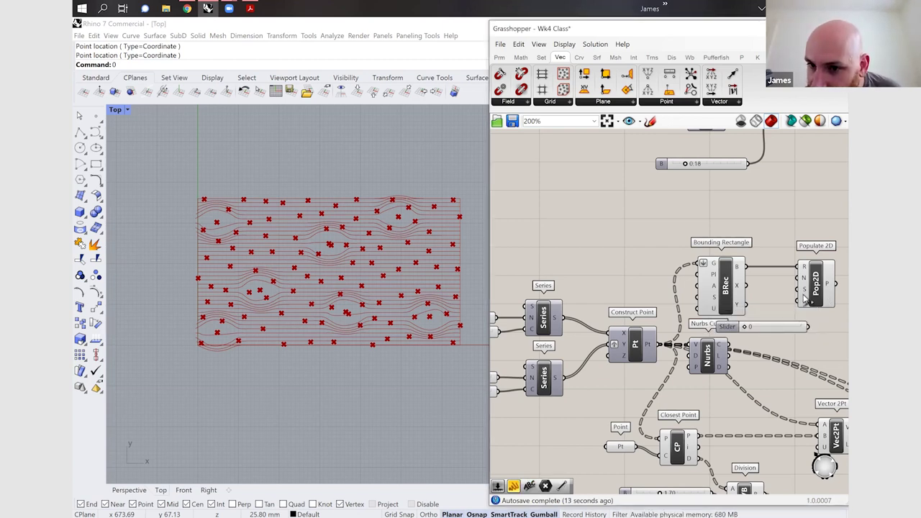
drag(800, 286, 808, 327)
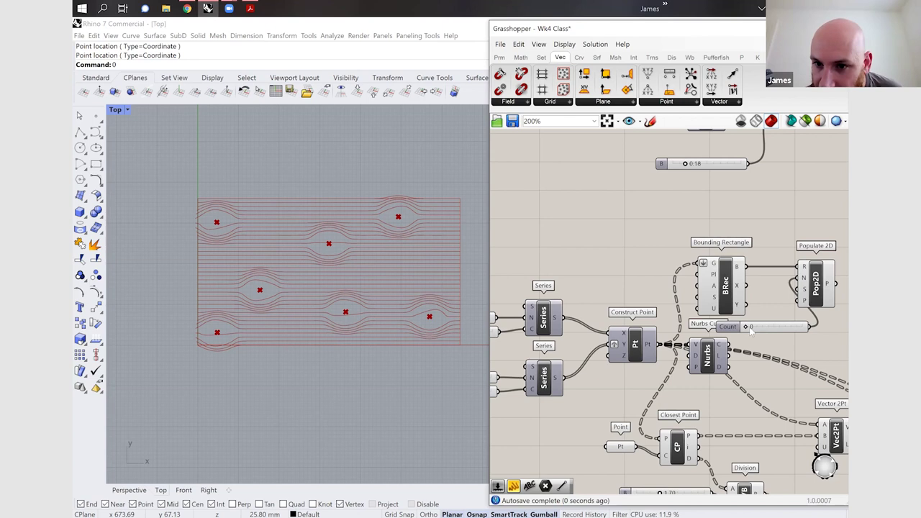
drag(748, 328, 784, 328)
scroll(803, 303, down, 4)
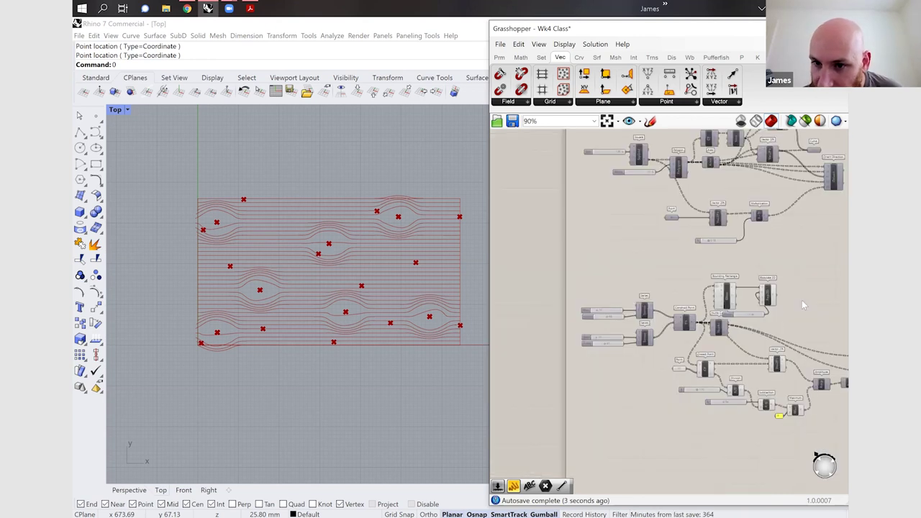
- Add a 100 number slider to Populate 2D's Seed input and set it to 38
scroll(801, 300, up, 5)
double_click(728, 373)
text(100)
key(Return)
drag(805, 373, 661, 289)
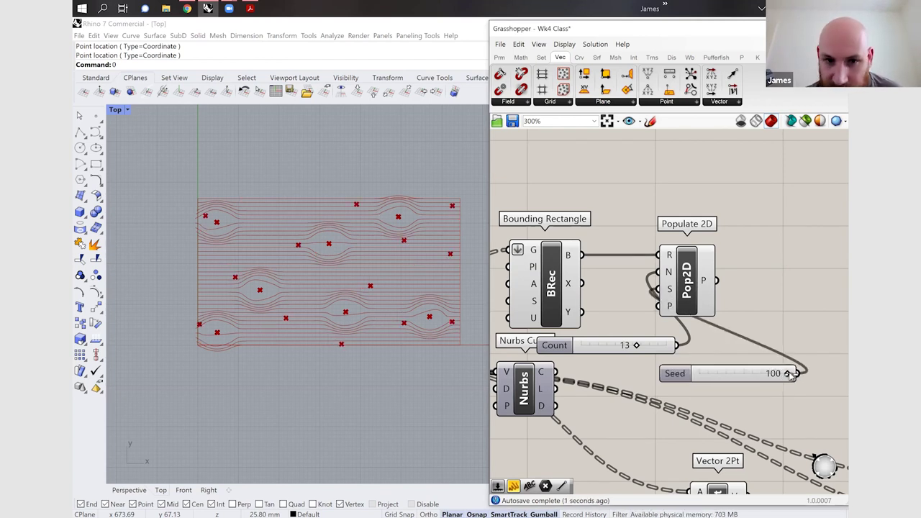
drag(752, 374, 732, 374)
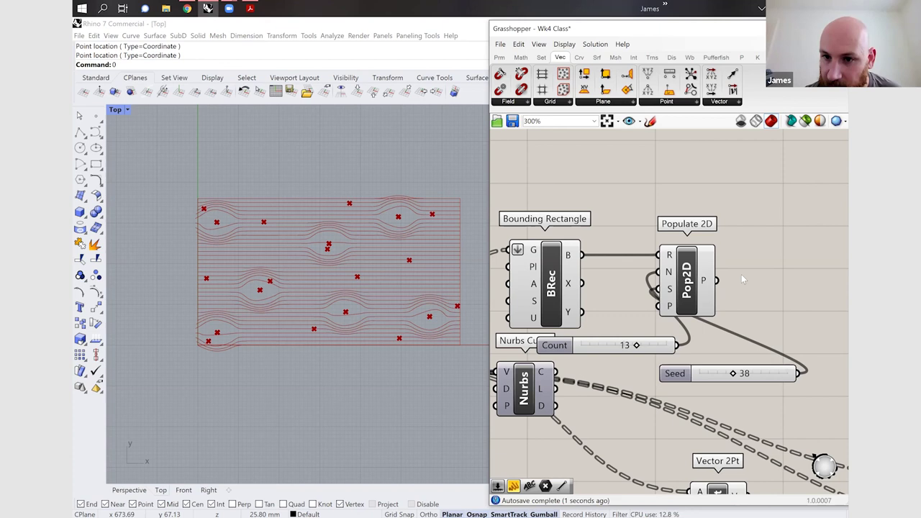
- Move Populate 2D away from its sliders and connect its P output to the Point component feeding Closest Point
scroll(763, 284, down, 2)
drag(709, 280, 793, 281)
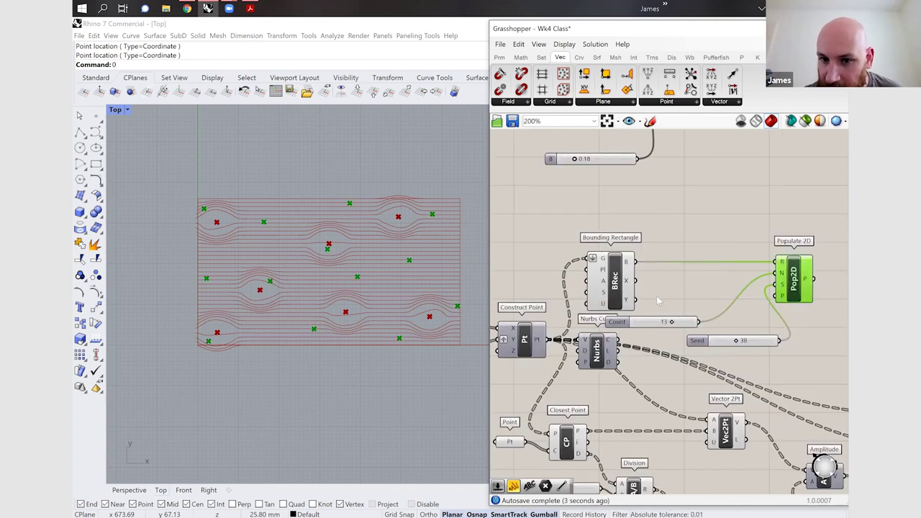
scroll(716, 316, down, 3)
scroll(741, 277, up, 2)
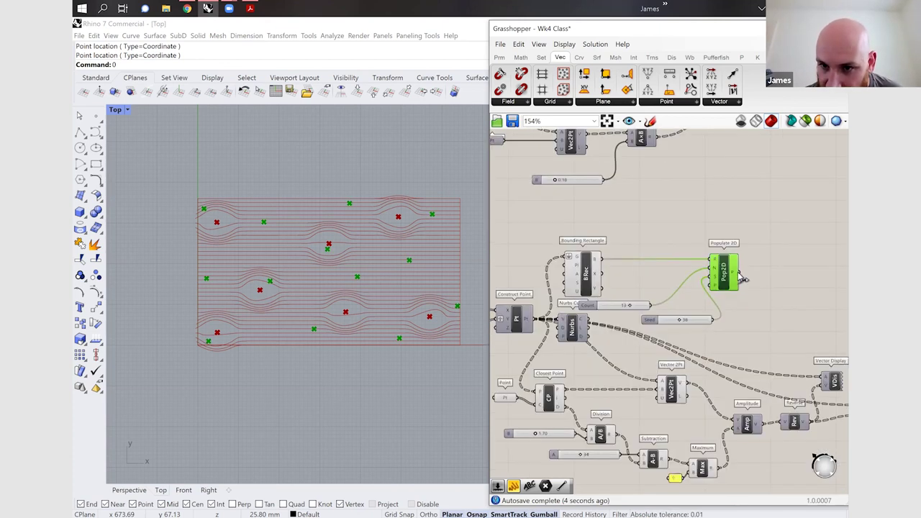
drag(761, 331, 494, 397)
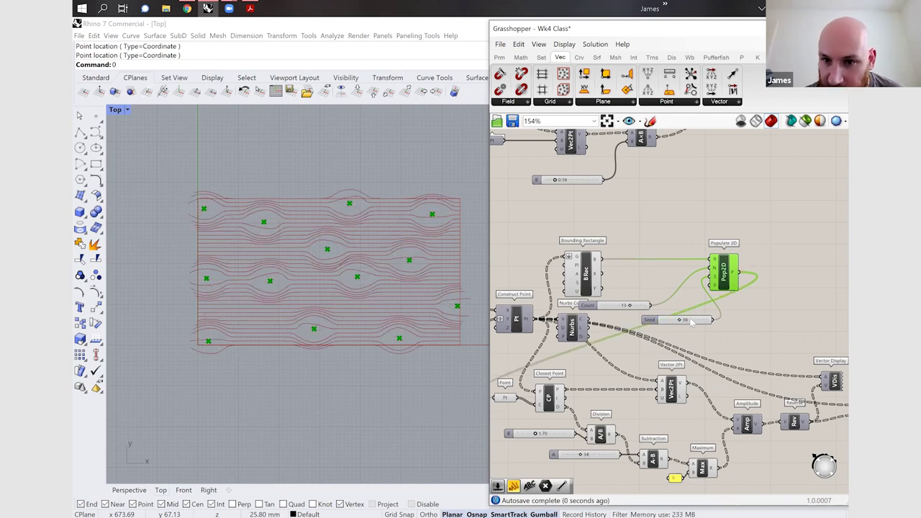
- Try a Seed of 25 on Populate 2D and set its Count to 5 and Seed to 71
scroll(691, 323, up, 2)
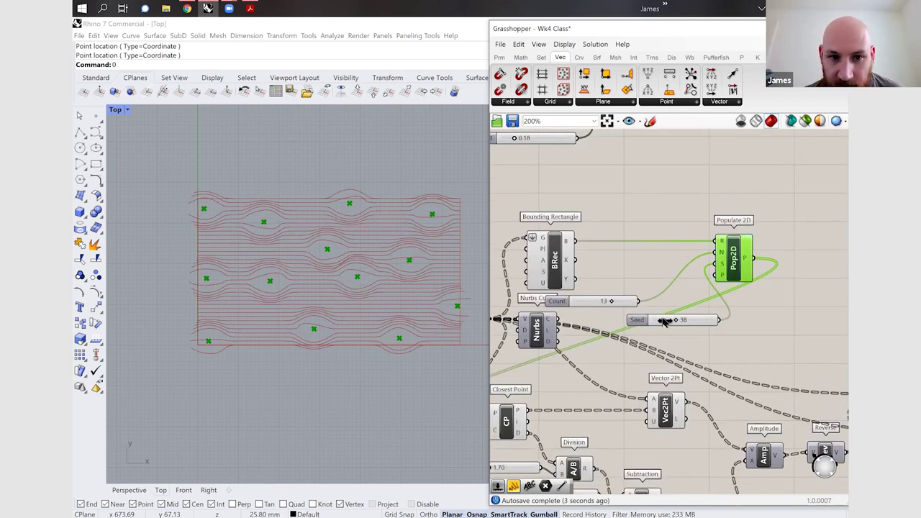
mouse_move(654, 321)
mouse_down()
mouse_move(703, 321)
mouse_move(668, 322)
mouse_up()
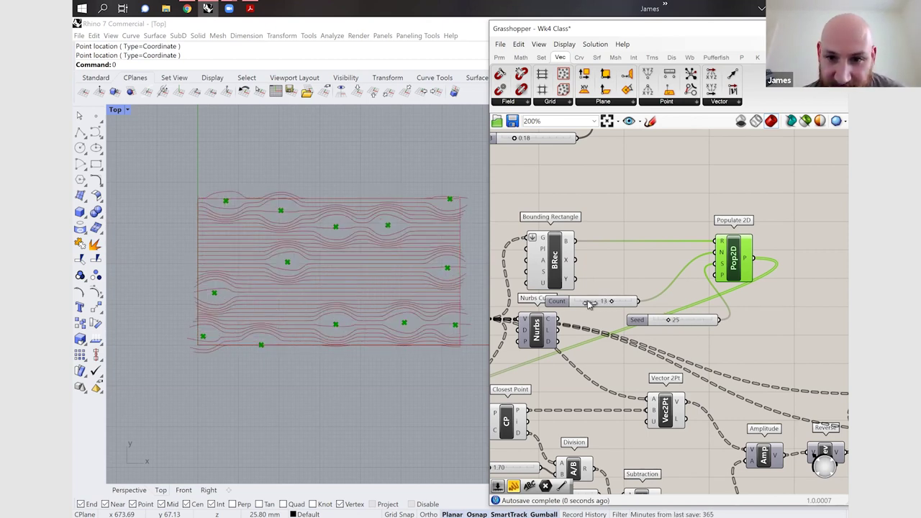
drag(611, 301, 588, 303)
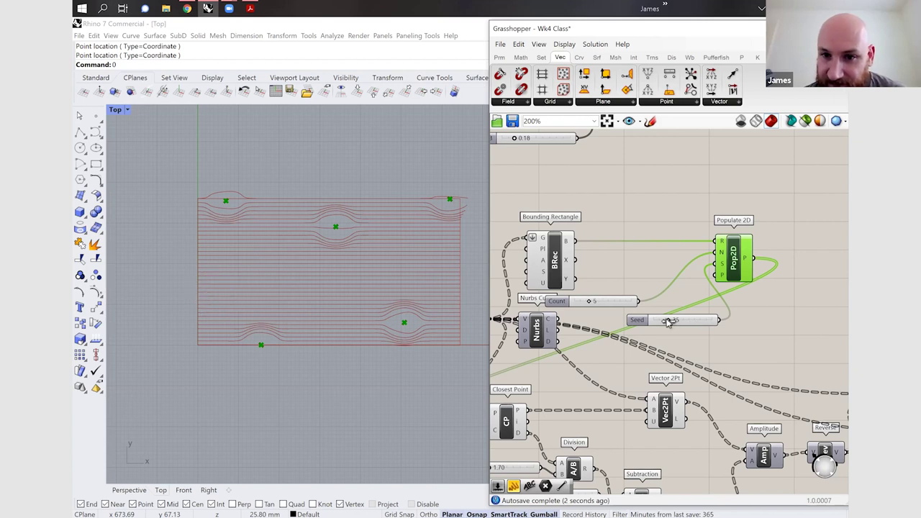
drag(681, 321, 691, 320)
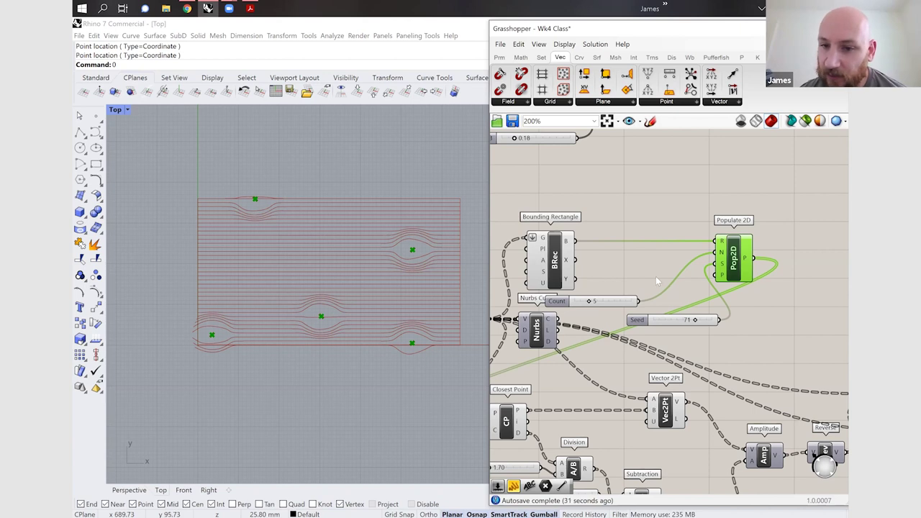
- Hide the previews of the final Nurbs Curve, the Closest Point group with its attractor Point, Bounding Rectangle and Populate 2D
scroll(656, 277, down, 5)
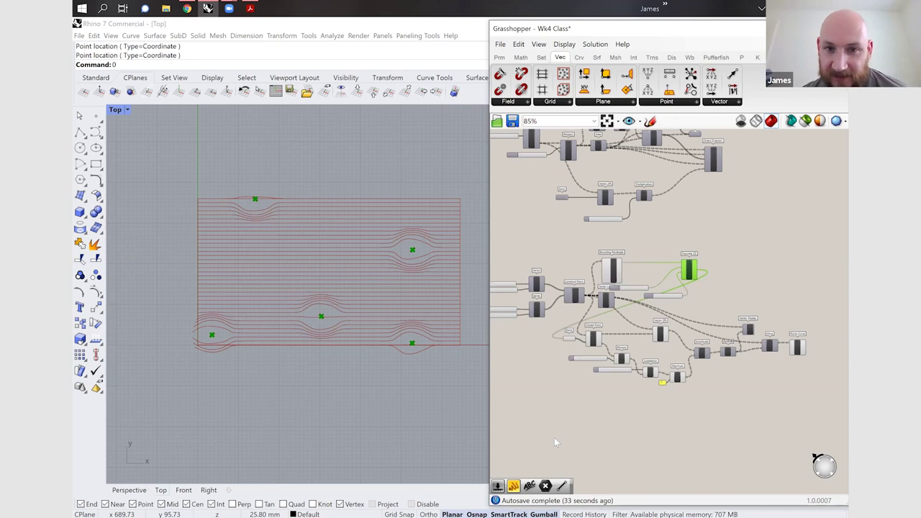
drag(506, 393, 688, 320)
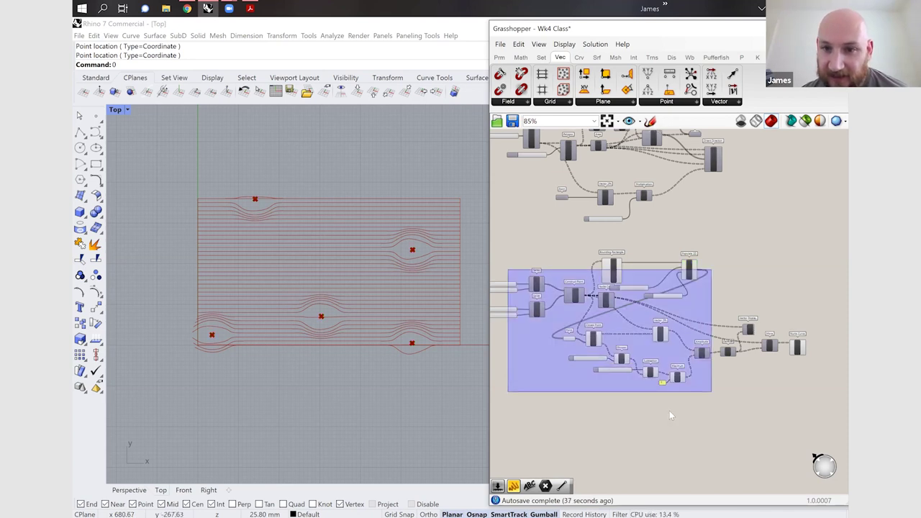
click(673, 367)
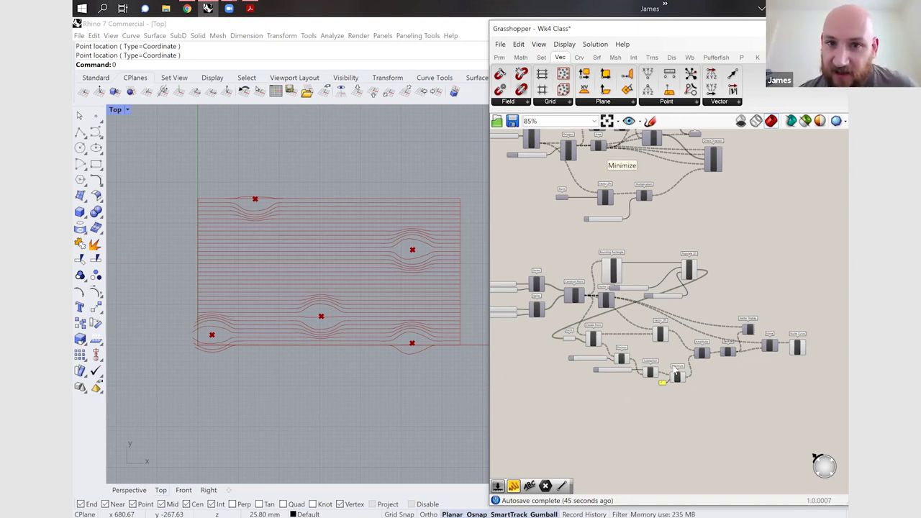
click(796, 349)
key(ctrl+q)
drag(679, 405, 694, 414)
drag(581, 331, 557, 325)
key(ctrl+q)
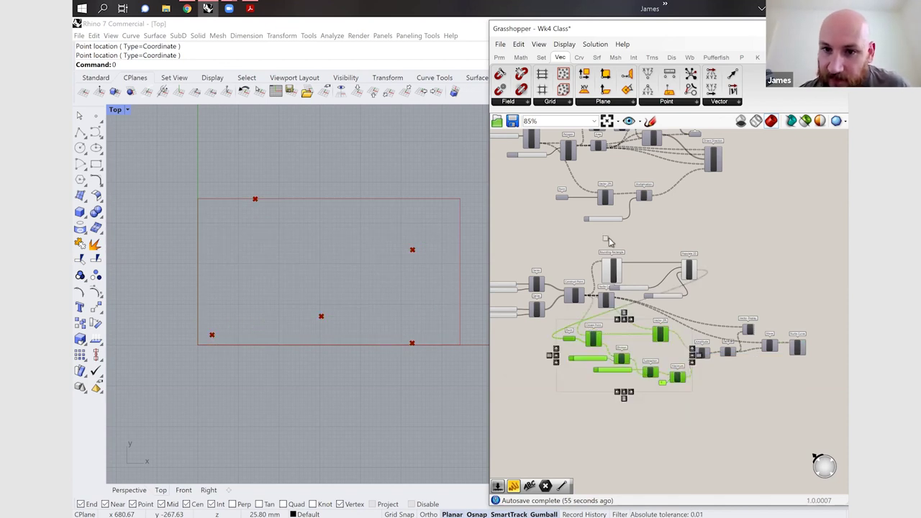
drag(600, 249, 727, 265)
key(ctrl+q)
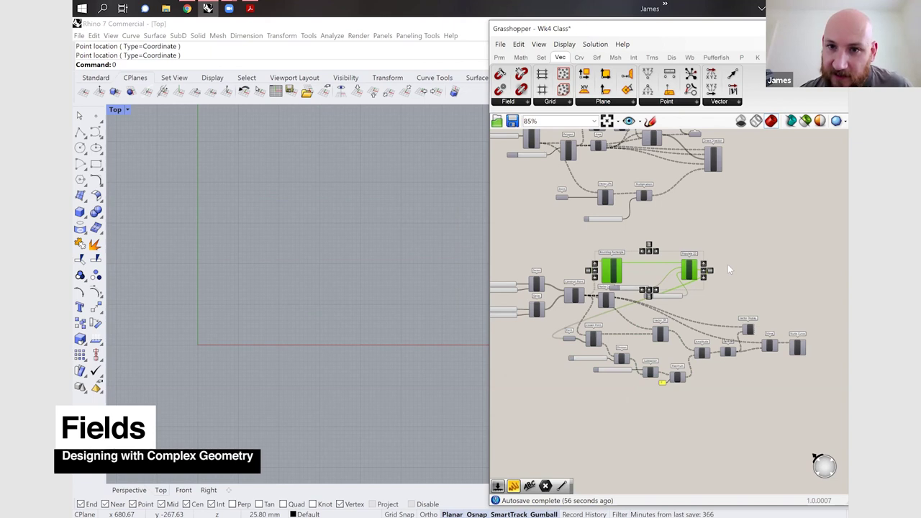
scroll(727, 264, down, 3)
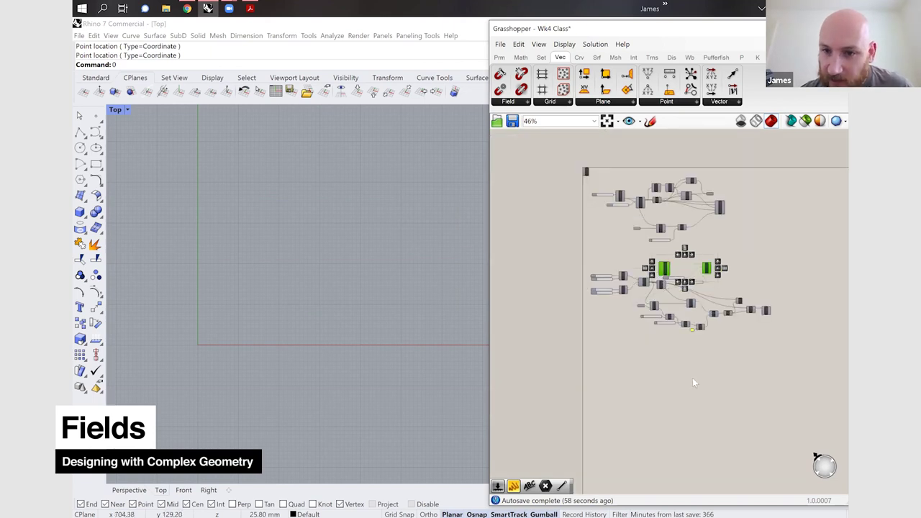
- Add an Ellipse component in the empty canvas area below the existing definition
scroll(691, 378, down, 1)
scroll(613, 316, up, 4)
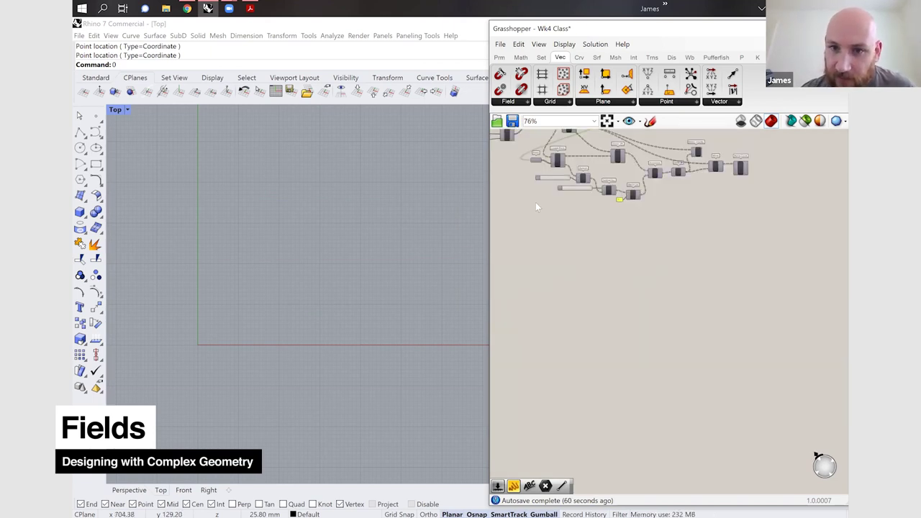
scroll(524, 206, down, 2)
scroll(534, 312, up, 2)
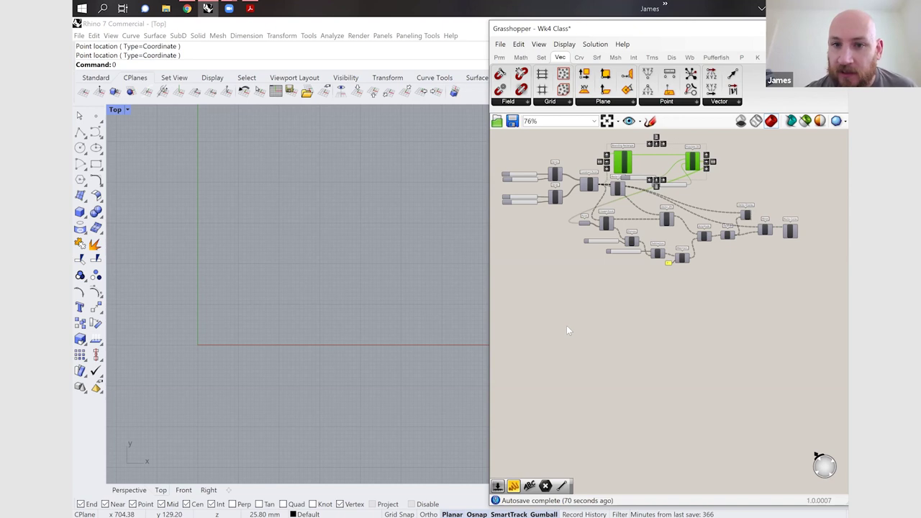
click(566, 326)
double_click(566, 326)
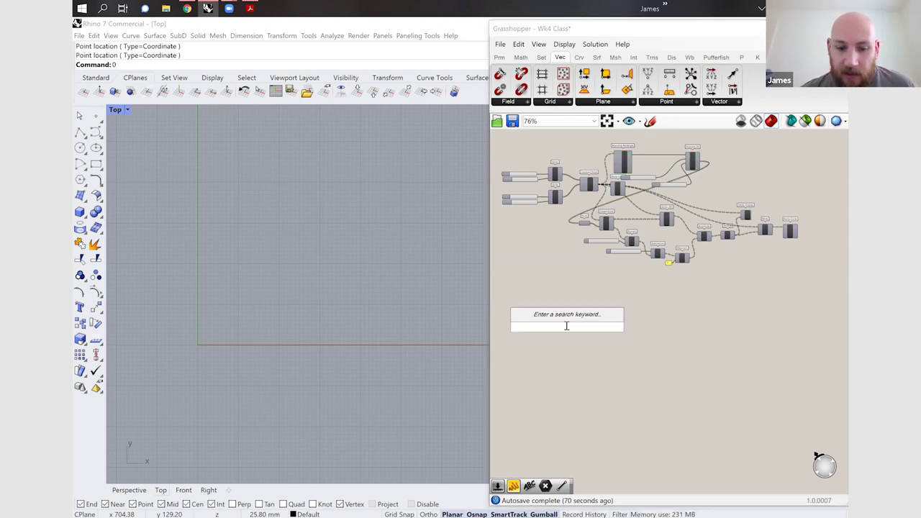
text(ep)
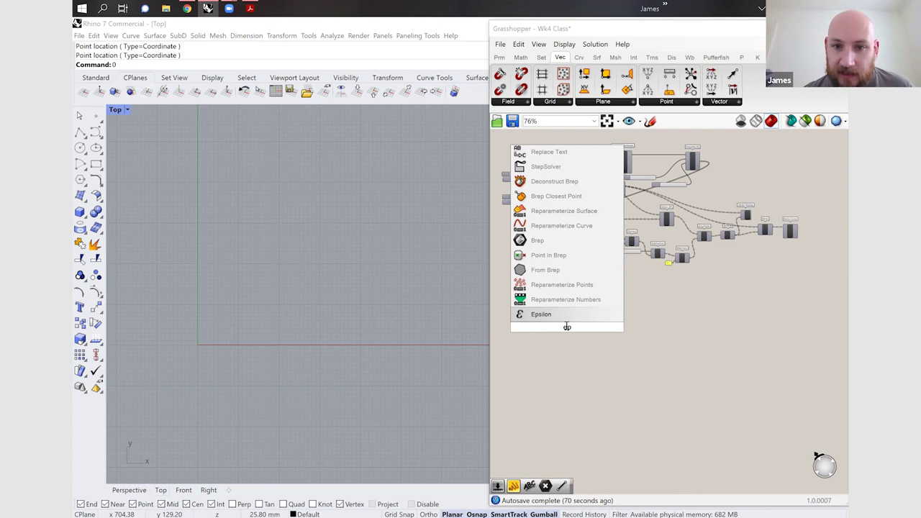
key(BackSpace)
key(BackSpace)
text(ell)
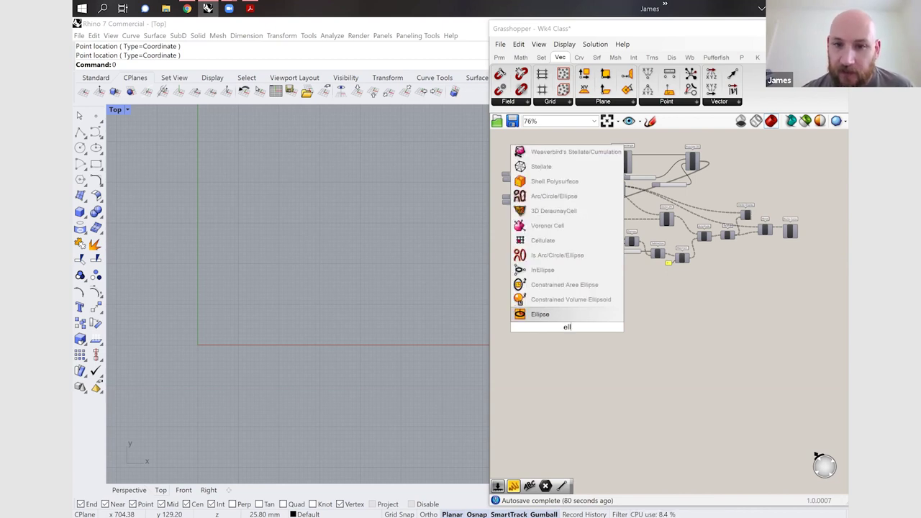
text(ipse)
key(Return)
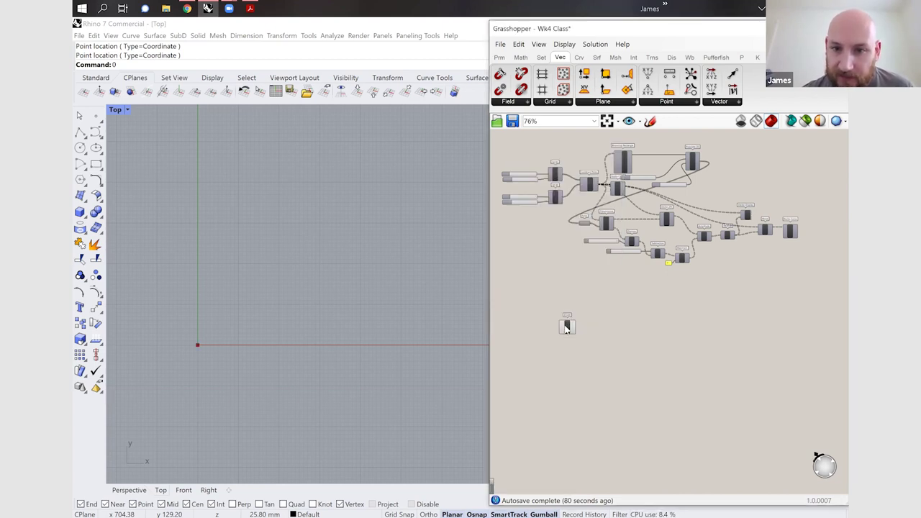
- Add a number slider with value 100 and connect it to the Ellipse's R1 input
scroll(566, 328, up, 6)
scroll(587, 341, down, 1)
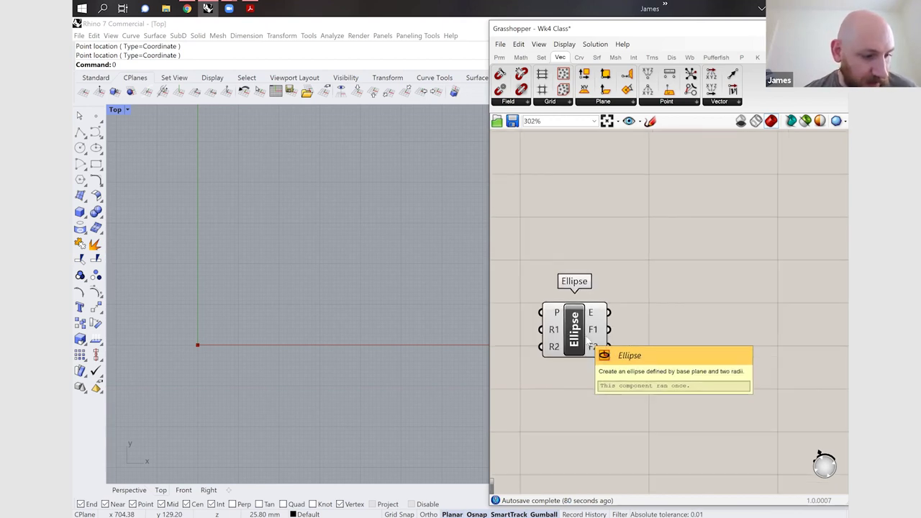
scroll(588, 341, down, 3)
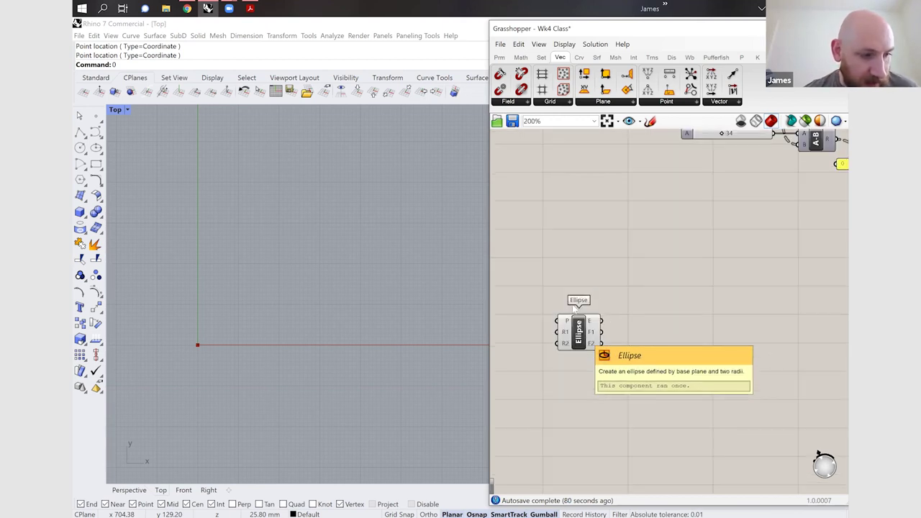
double_click(528, 346)
text(100)
key(Return)
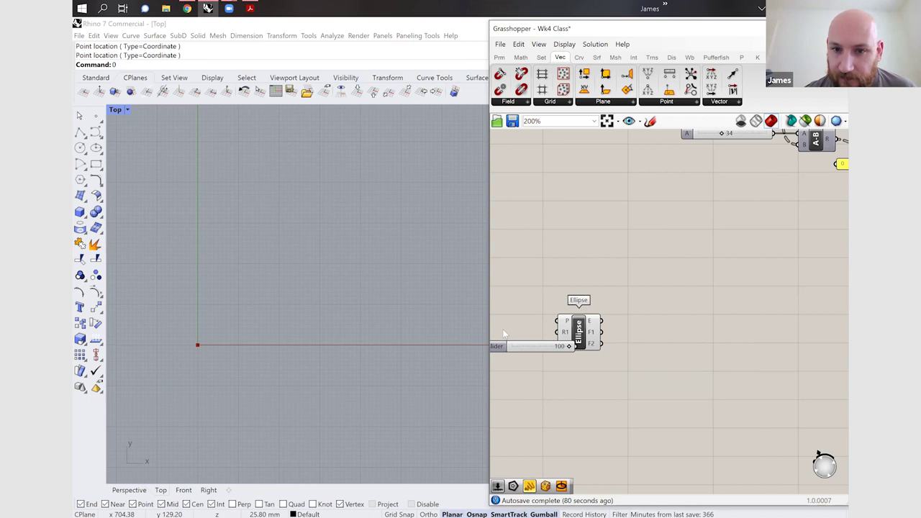
drag(537, 344, 499, 330)
drag(563, 332, 521, 340)
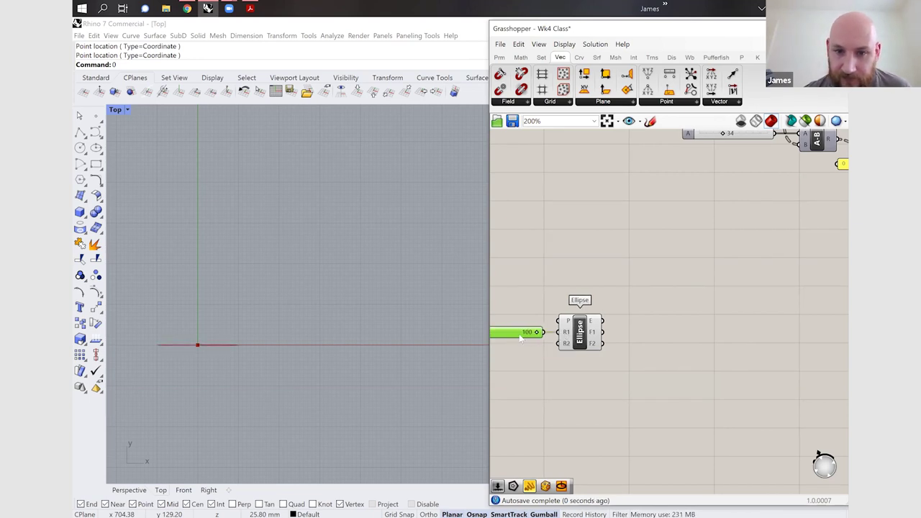
- Connect a copy of the 100 slider to the Ellipse's R2 input and set the R1 slider to 52
key(ctrl+c)
key(ctrl+v)
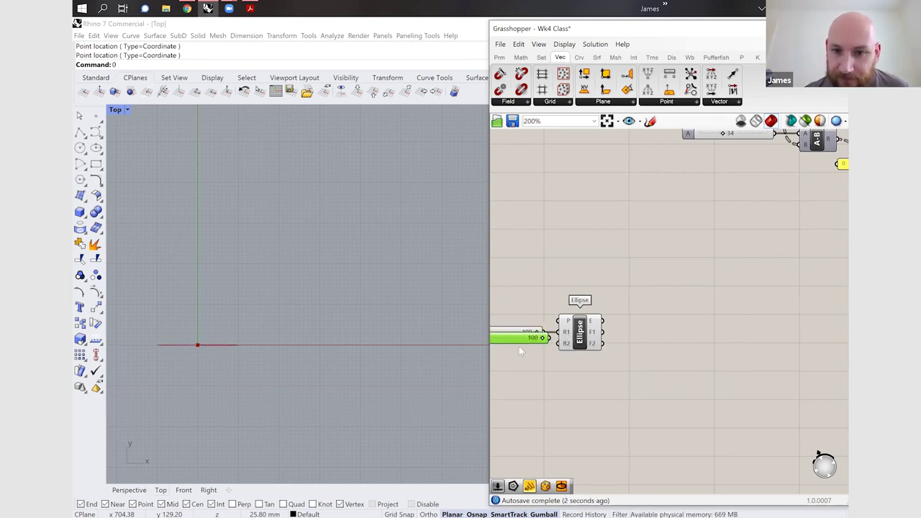
drag(541, 339, 581, 346)
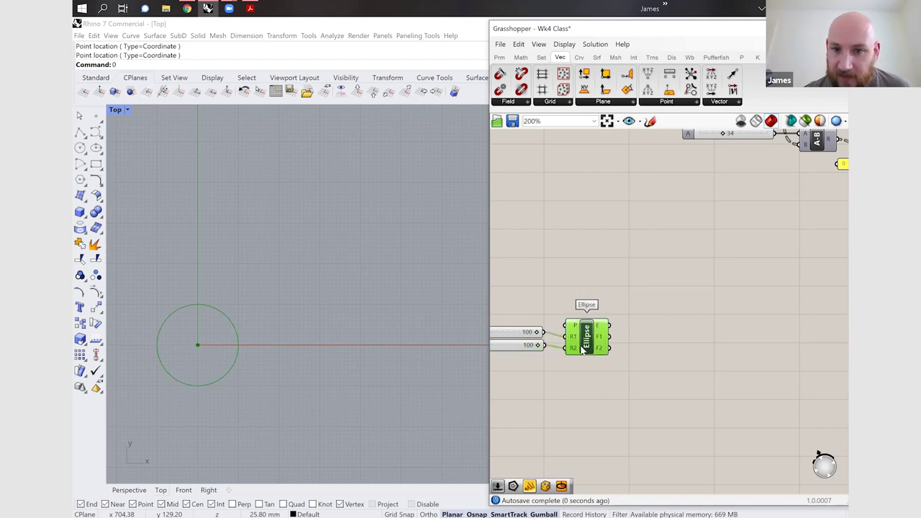
click(515, 335)
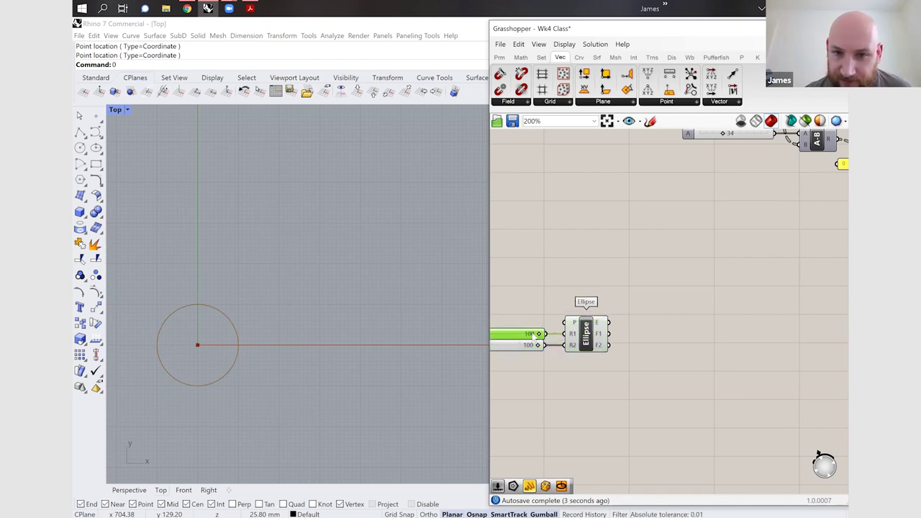
drag(539, 334, 512, 334)
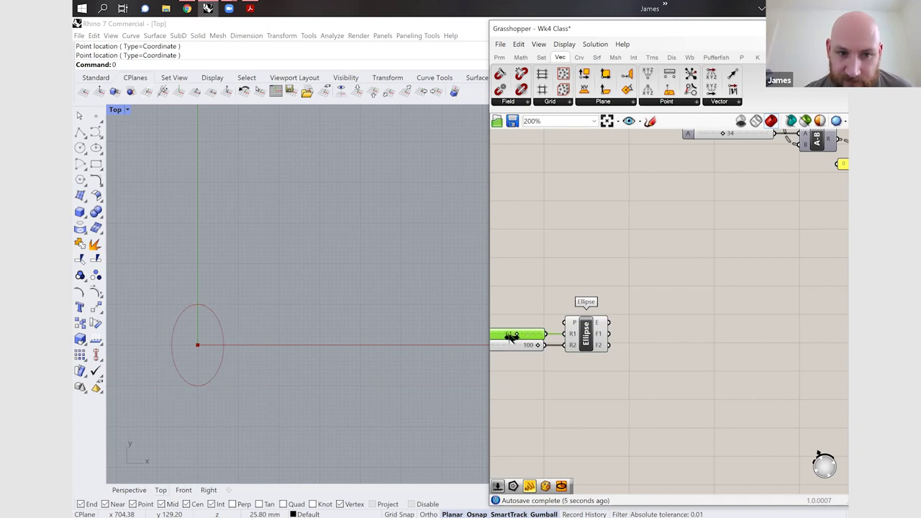
click(623, 345)
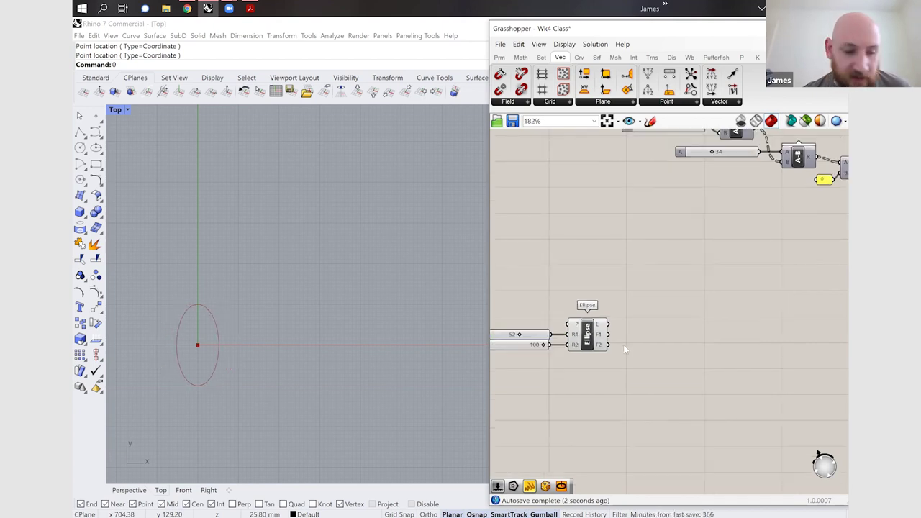
- Add a Divide Curve component beside the Ellipse and connect the Ellipse's E output to its C input
scroll(623, 344, down, 2)
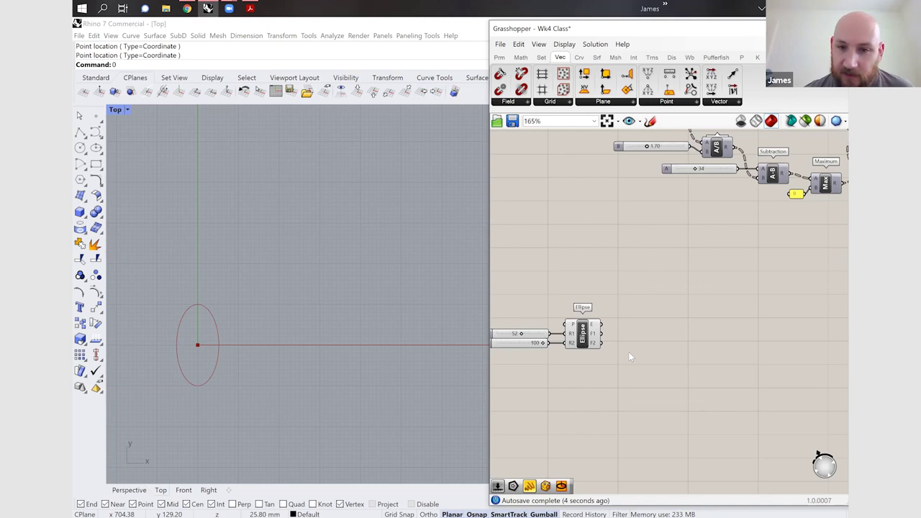
double_click(630, 354)
text(di)
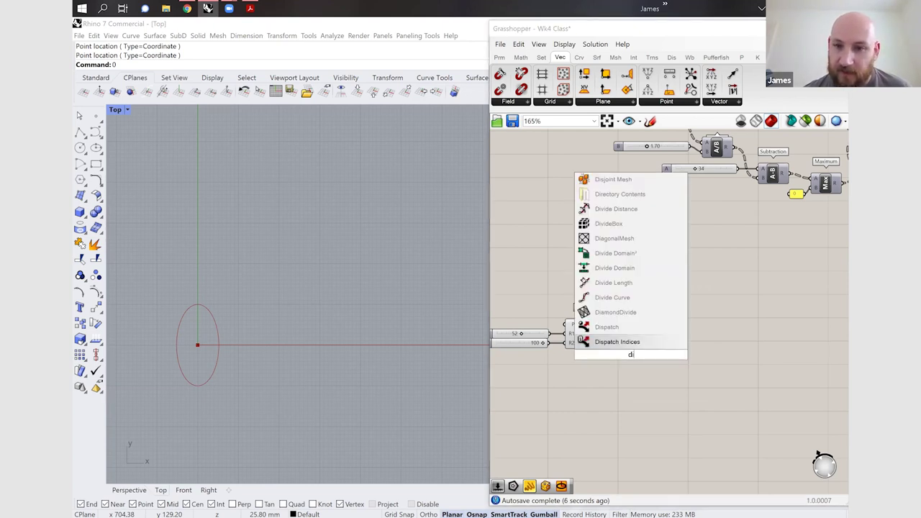
text(vc)
key(Return)
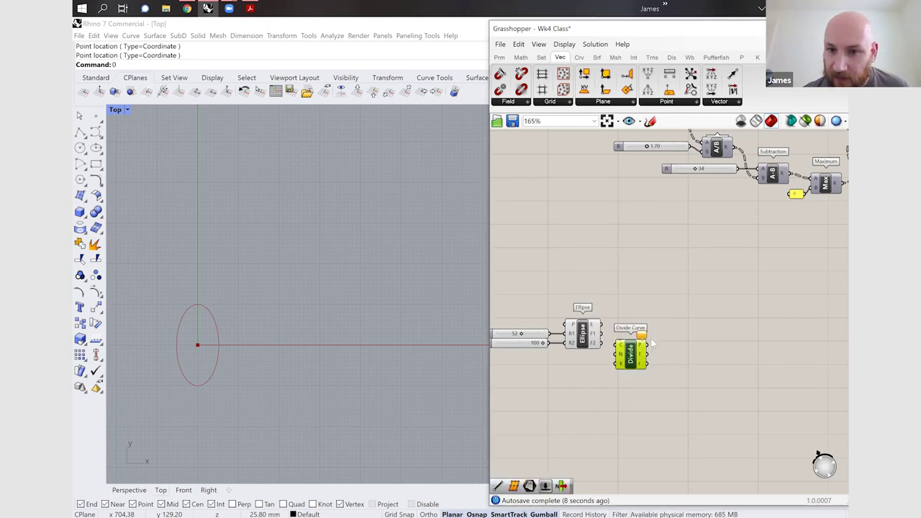
drag(630, 354, 649, 339)
drag(601, 324, 667, 339)
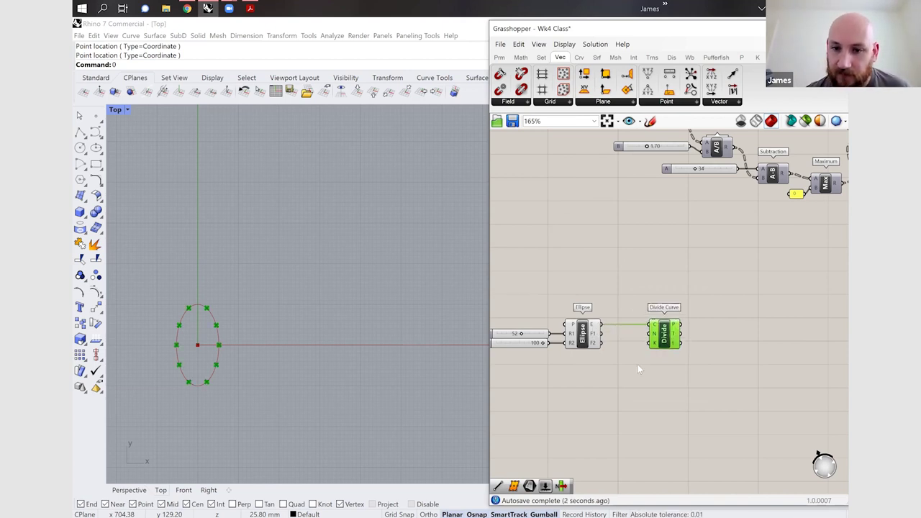
- Connect a new slider set to 5 to Divide Curve's N input and hide the Ellipse's preview
double_click(637, 365)
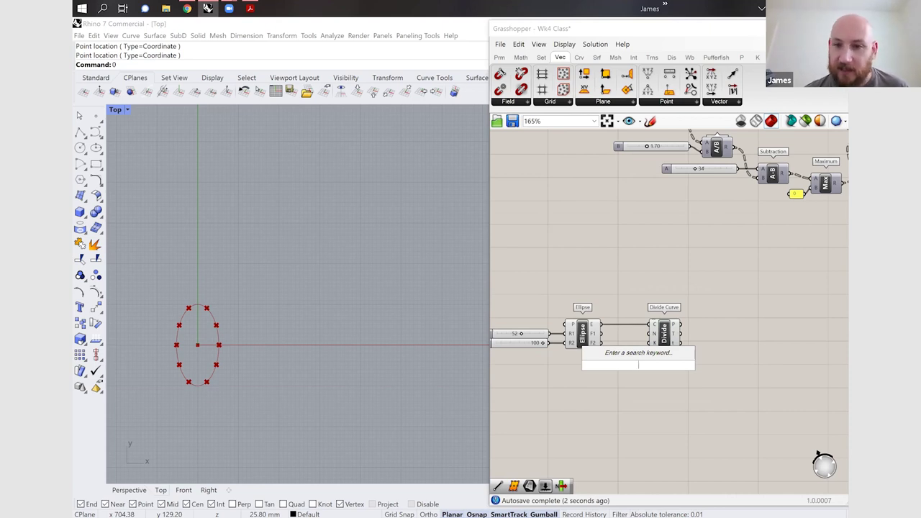
text(slider)
key(Return)
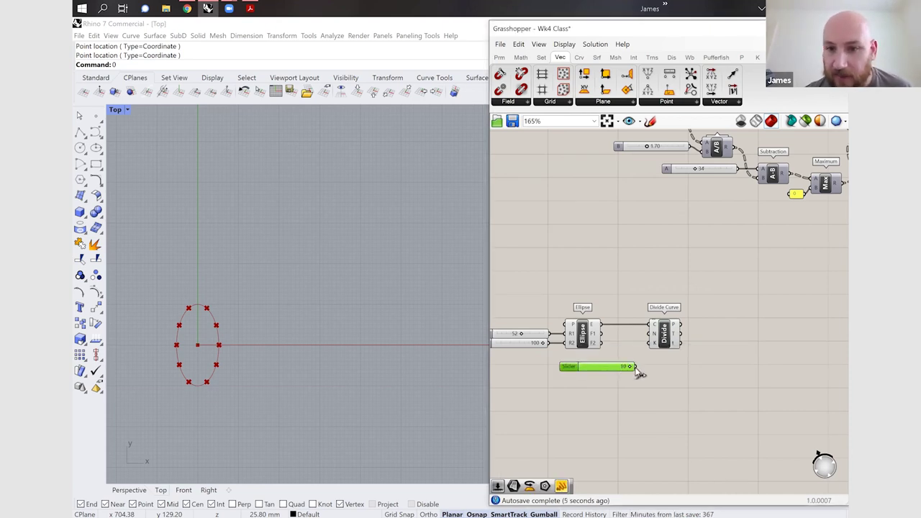
drag(637, 369, 596, 370)
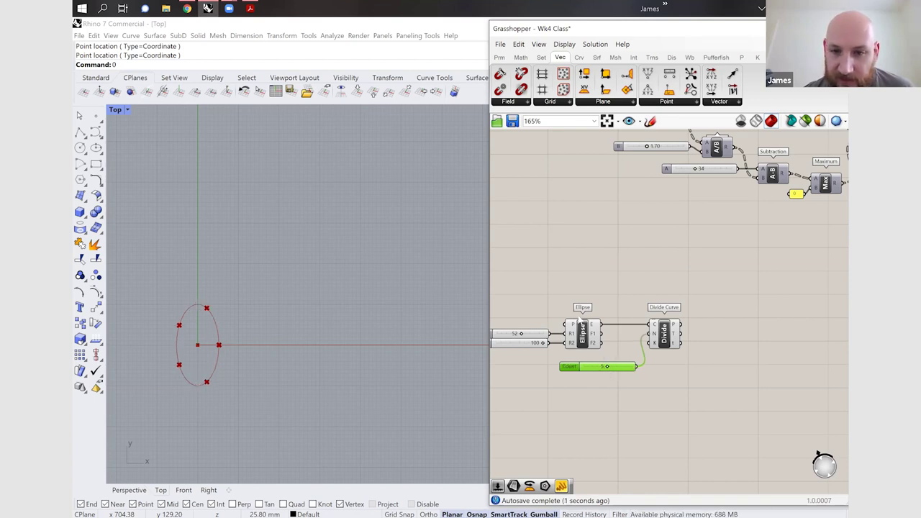
click(584, 335)
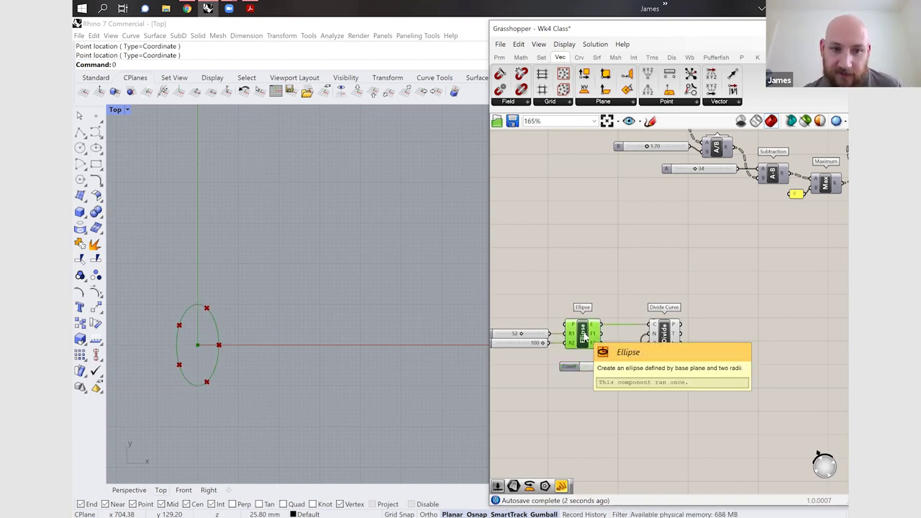
key(ctrl+q)
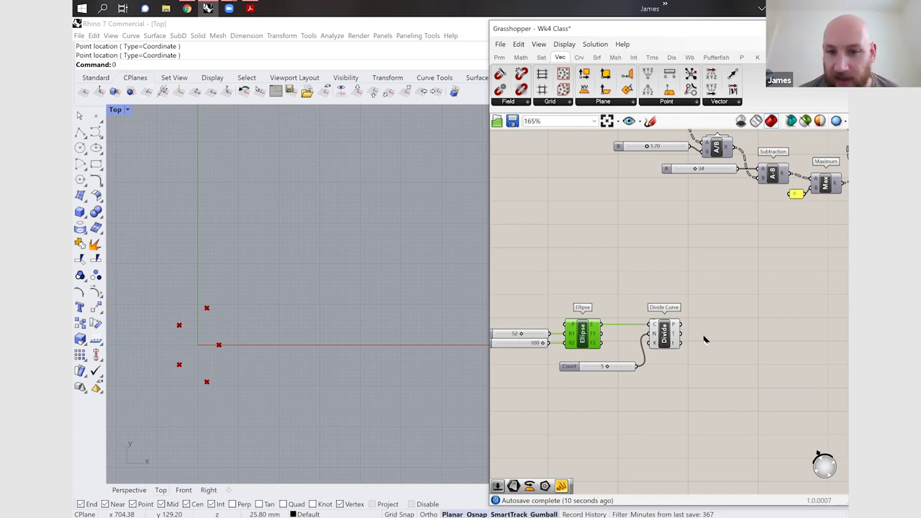
scroll(526, 328, down, 1)
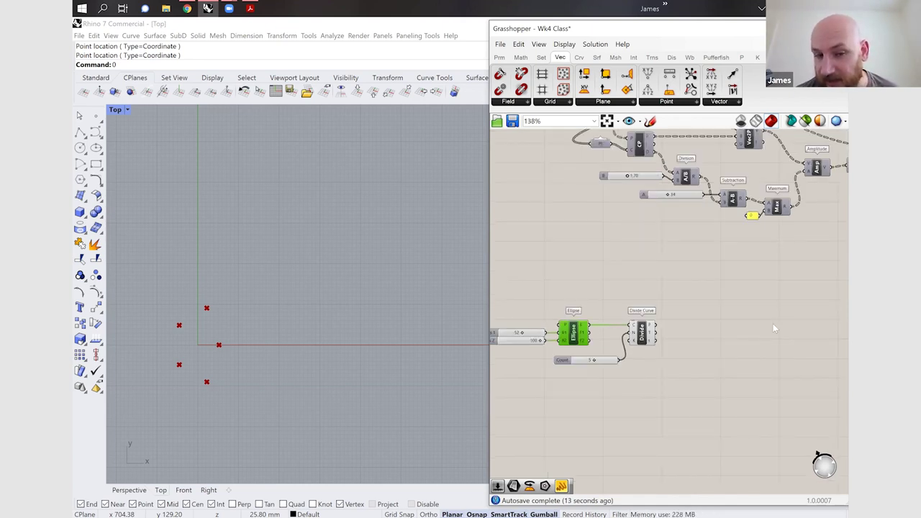
scroll(771, 323, up, 1)
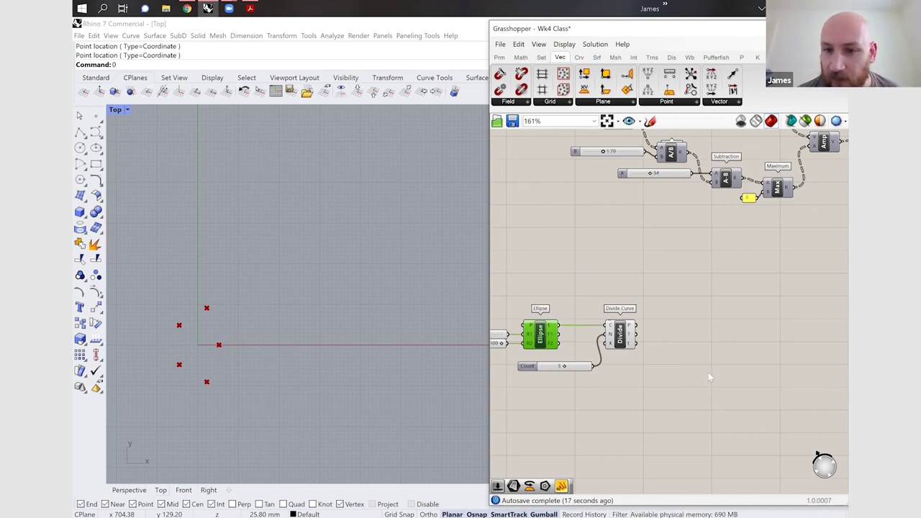
scroll(703, 345, up, 2)
double_click(702, 346)
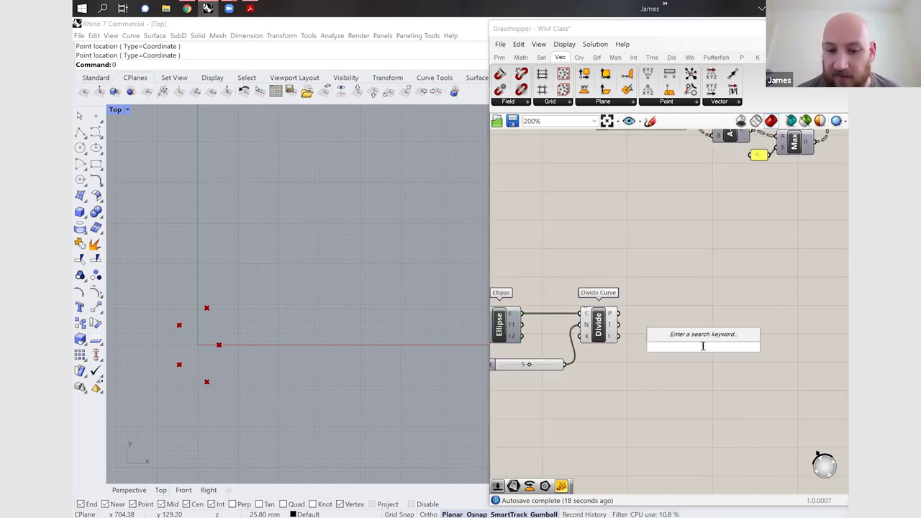
text(p)
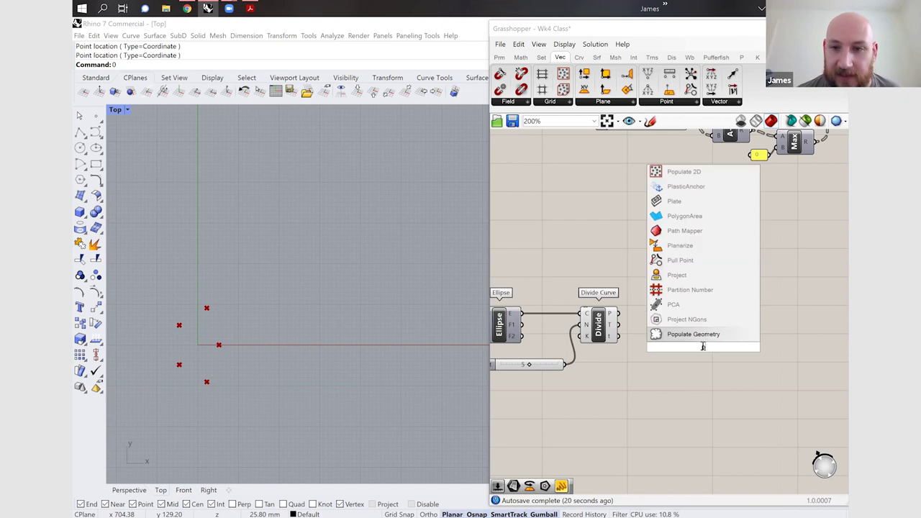
key(Down)
key(Down)
key(Down)
key(Down)
key(Down)
key(Down)
key(Down)
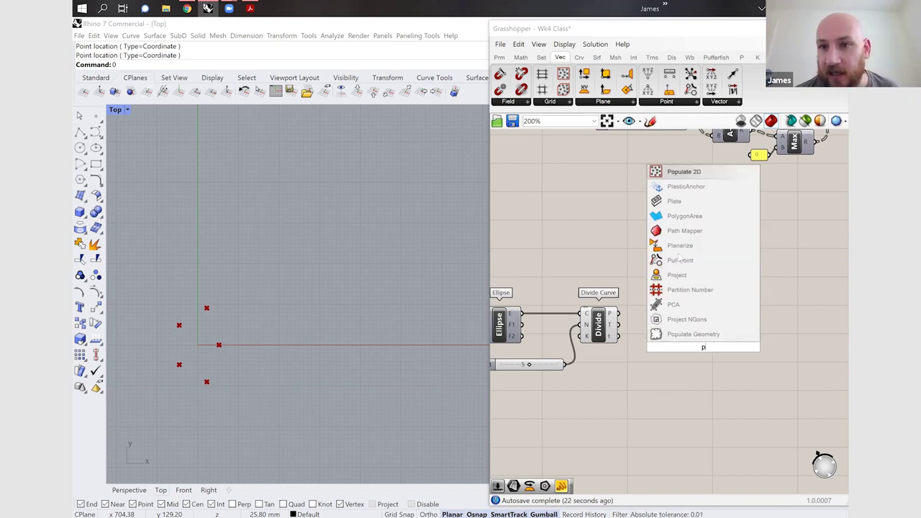
- Add a Point Charge component beside Divide Curve
double_click(711, 365)
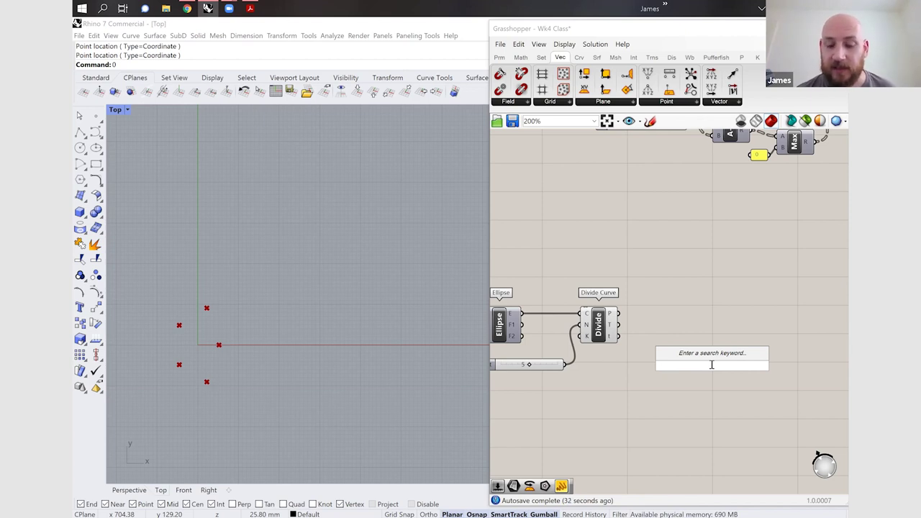
text(p)
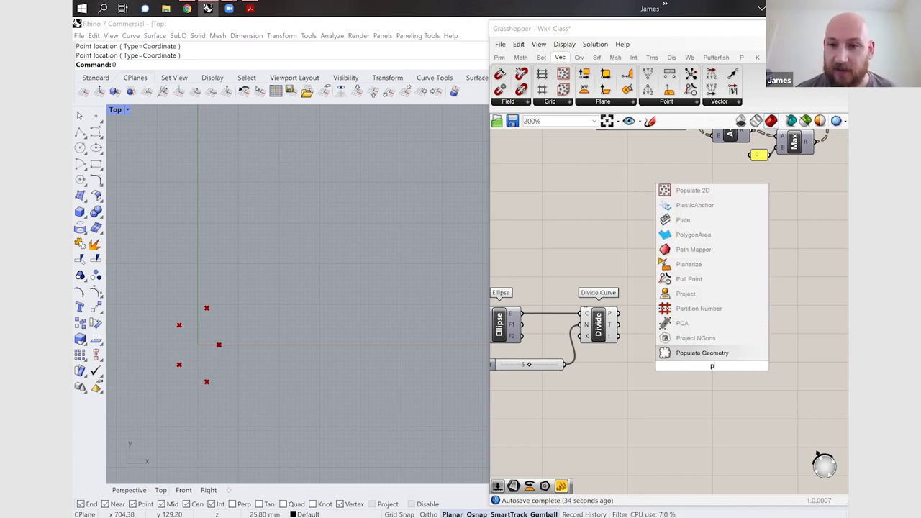
text(oint)
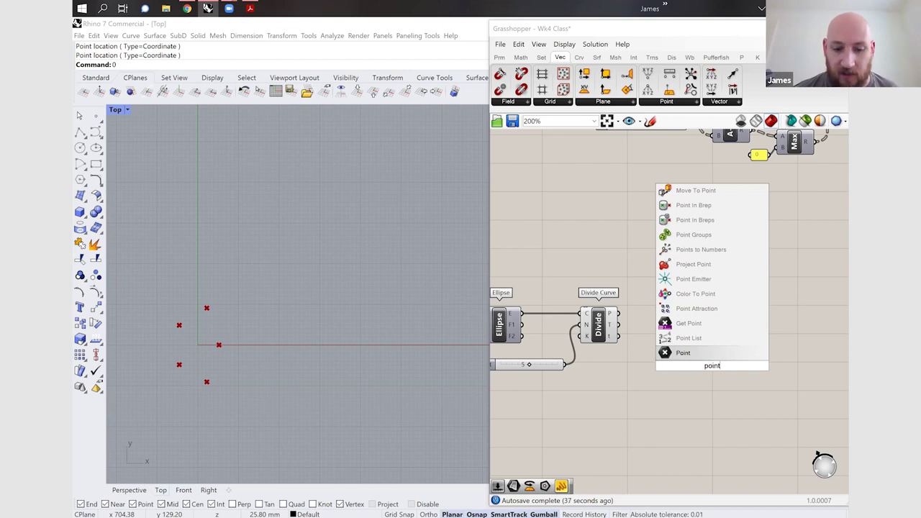
text( ch)
key(Return)
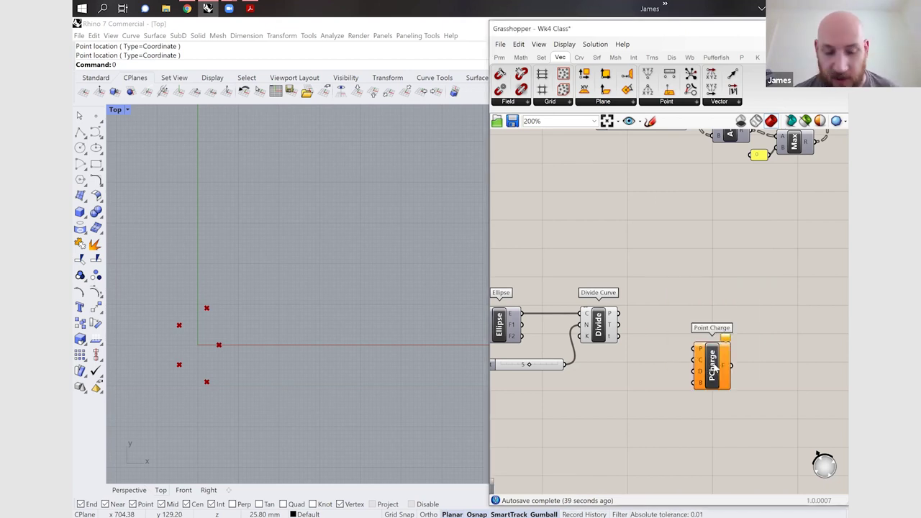
- Locate Point Charge in the component library and show the full list of Field components
click(715, 367)
key(ctrl+alt)
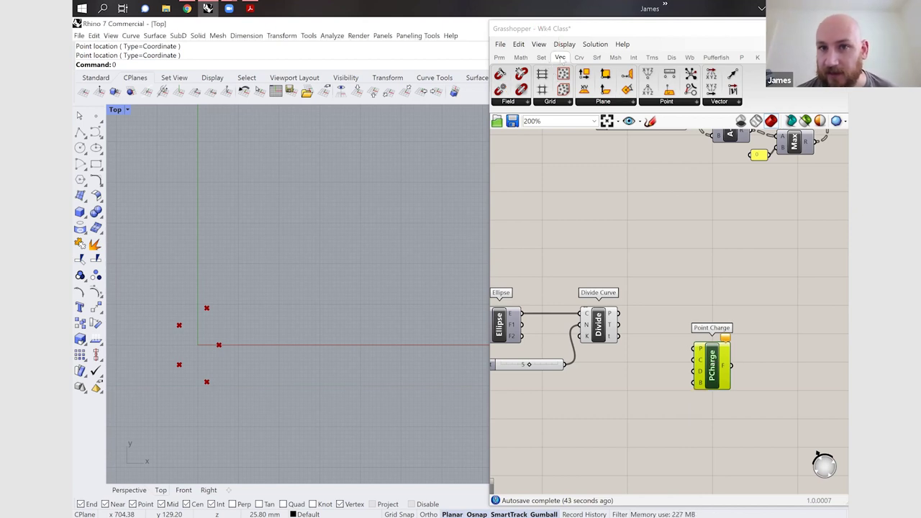
click(517, 106)
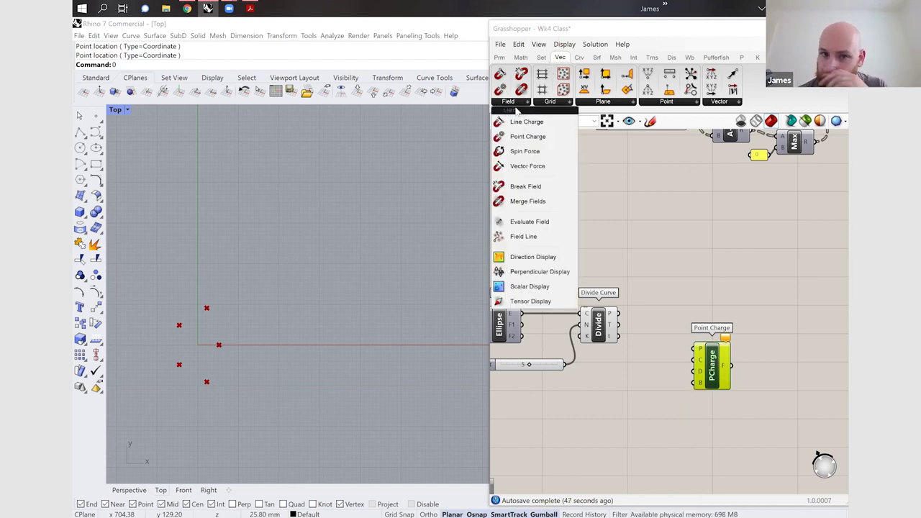
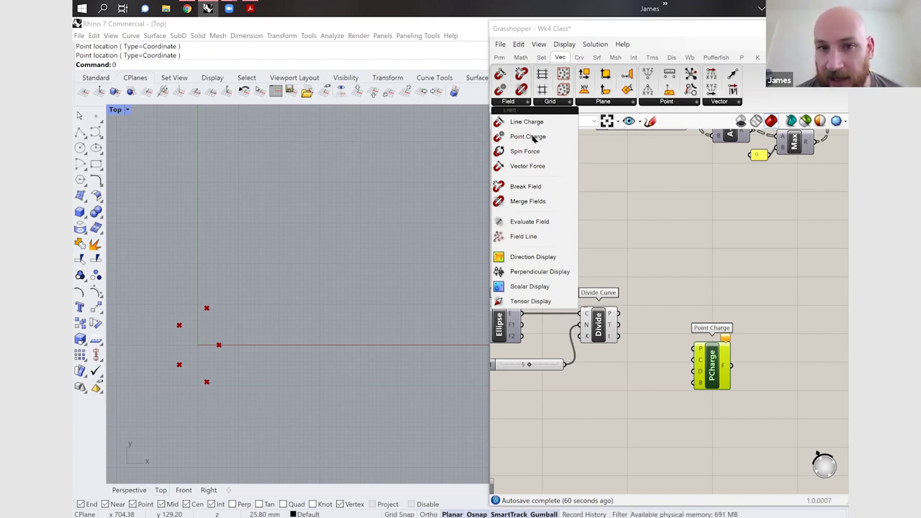
- Place Point Charge level with Divide Curve and connect Divide Curve's P output to its P input
click(719, 360)
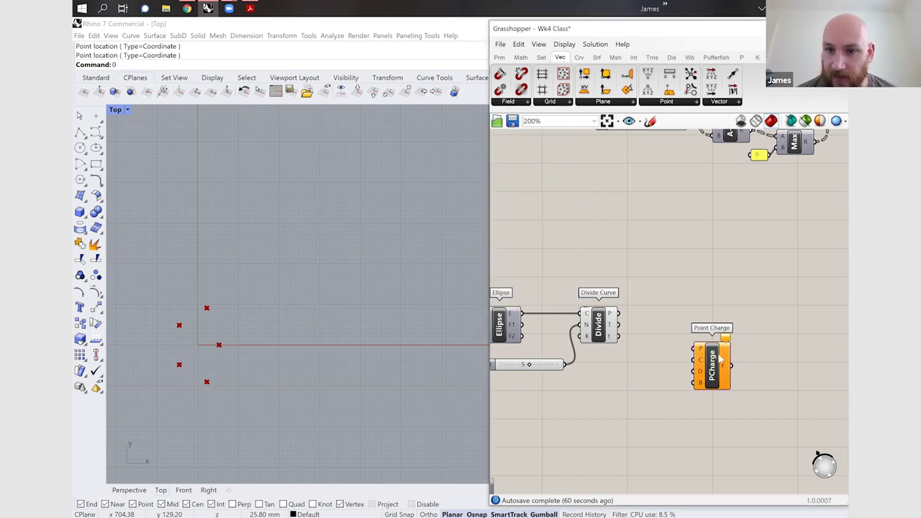
drag(720, 357, 730, 341)
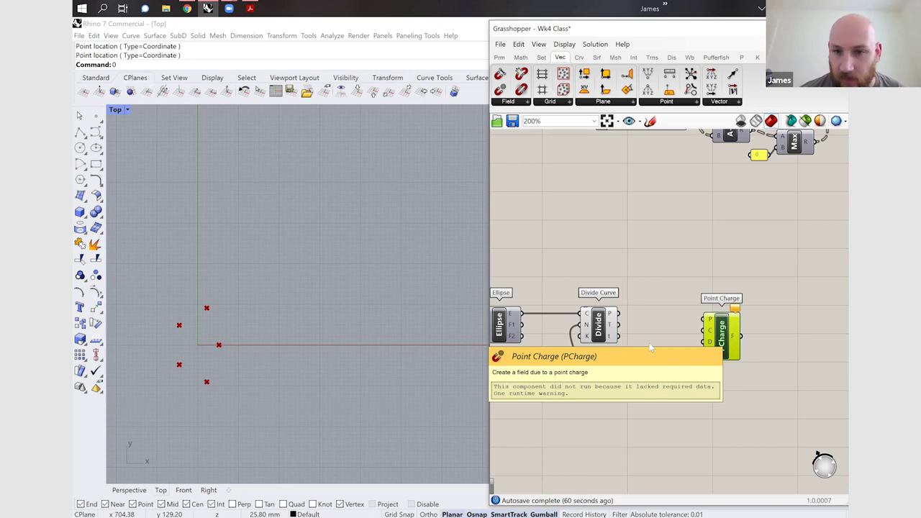
drag(617, 314, 746, 324)
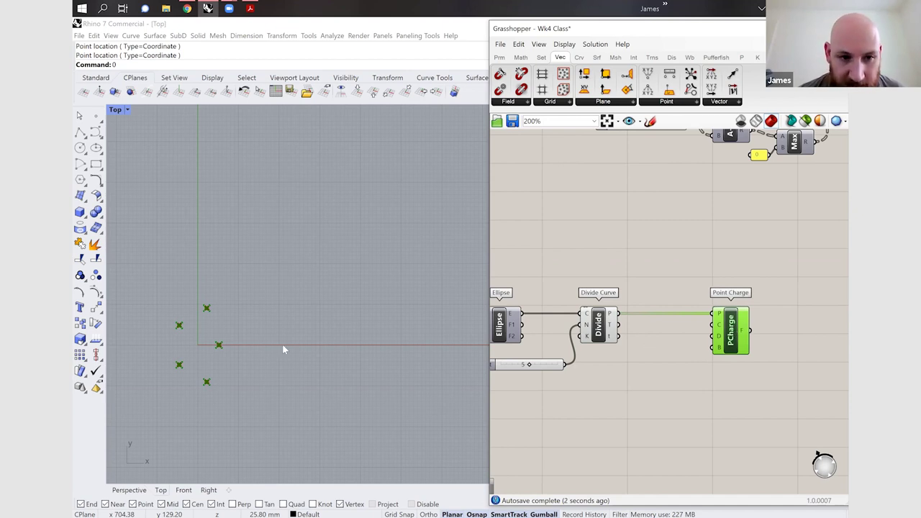
scroll(269, 339, up, 3)
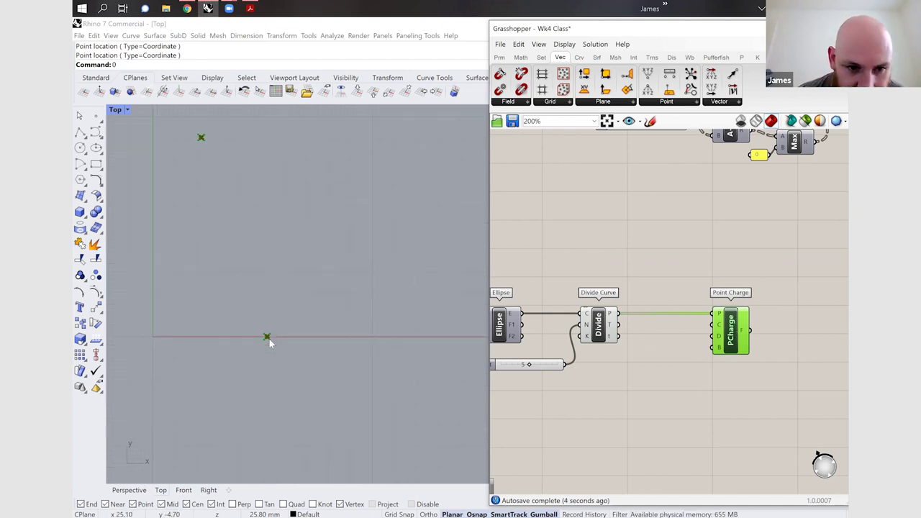
scroll(269, 342, up, 3)
scroll(269, 344, down, 6)
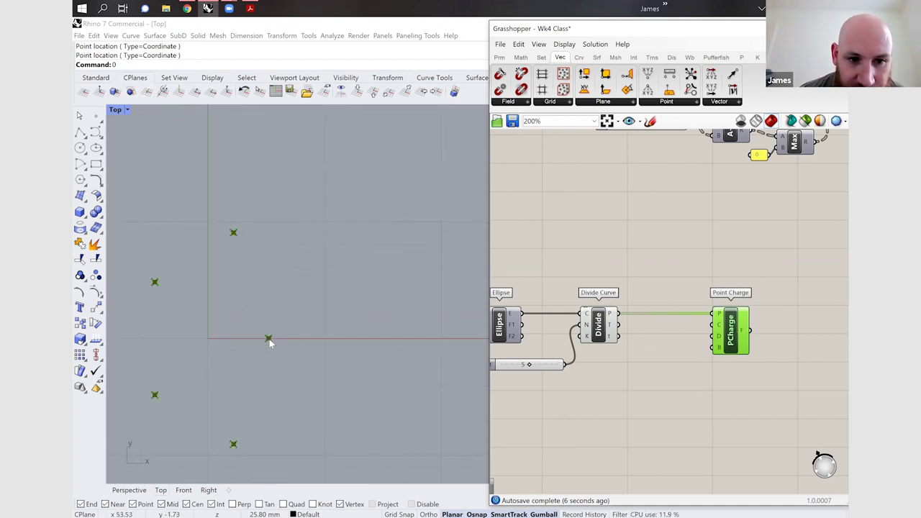
click(510, 379)
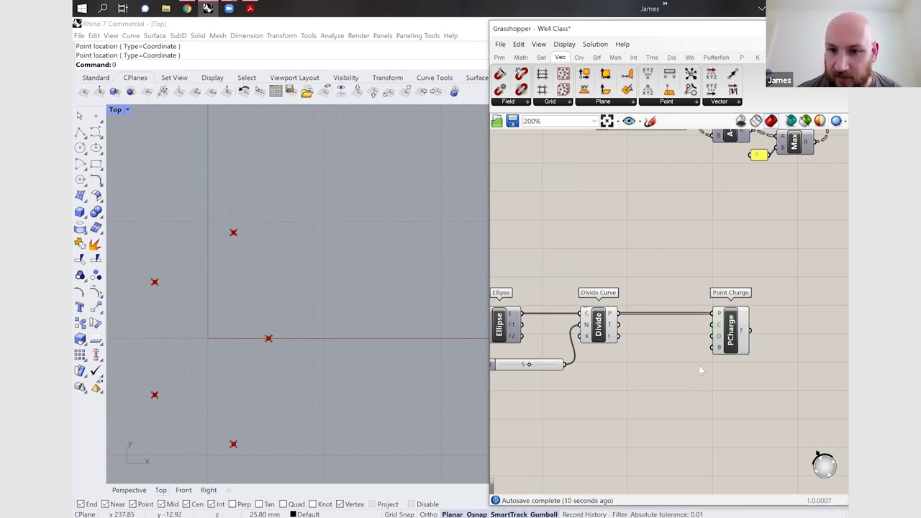
double_click(699, 365)
text(1.)
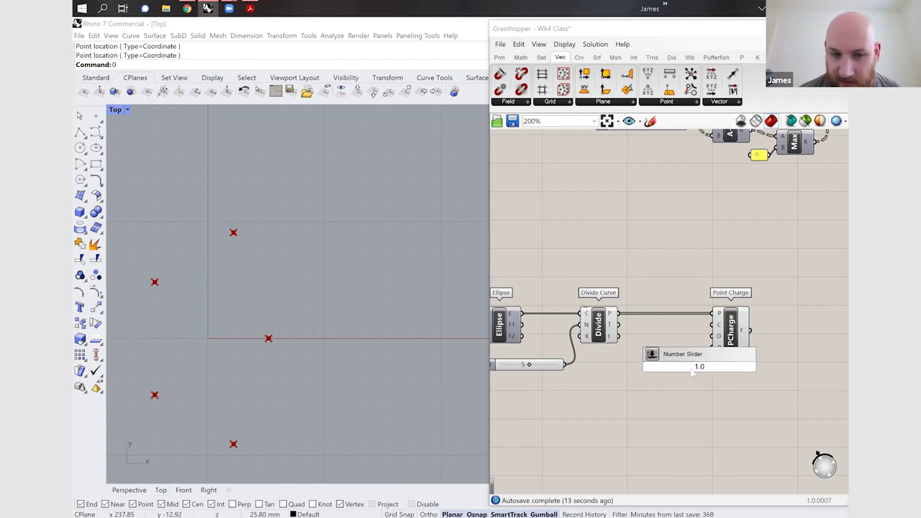
key(Return)
drag(657, 367, 604, 363)
click(654, 369)
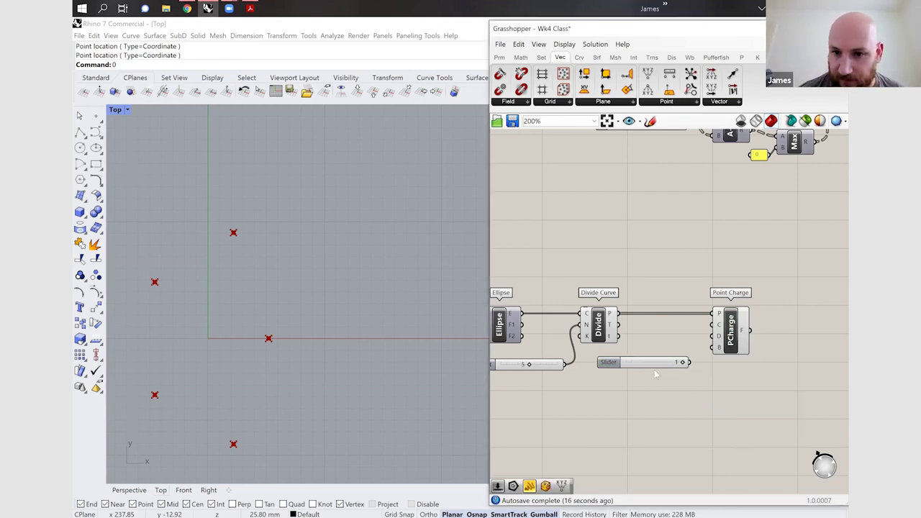
double_click(644, 362)
drag(656, 400, 636, 359)
key(Delete)
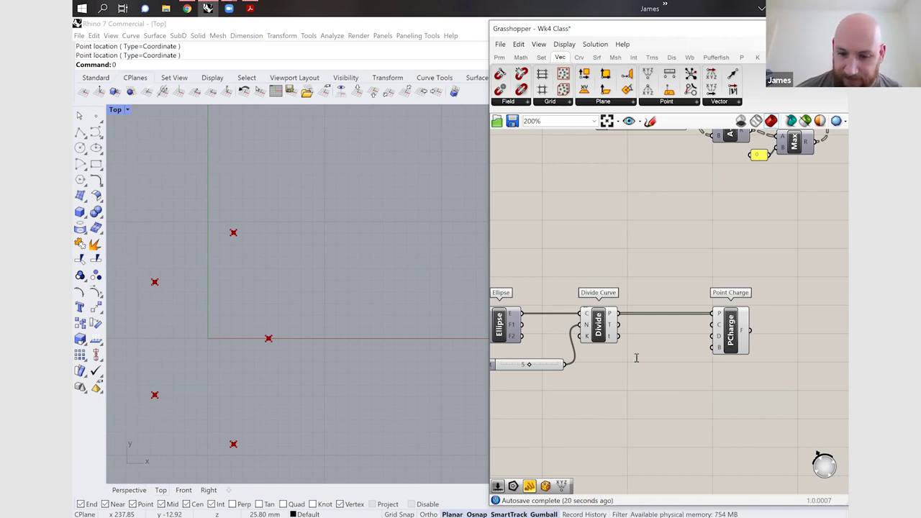
- Add an integer slider ranging from 0 to 5 with value 1 and connect it to Point Charge's C input
double_click(636, 360)
text(0<)
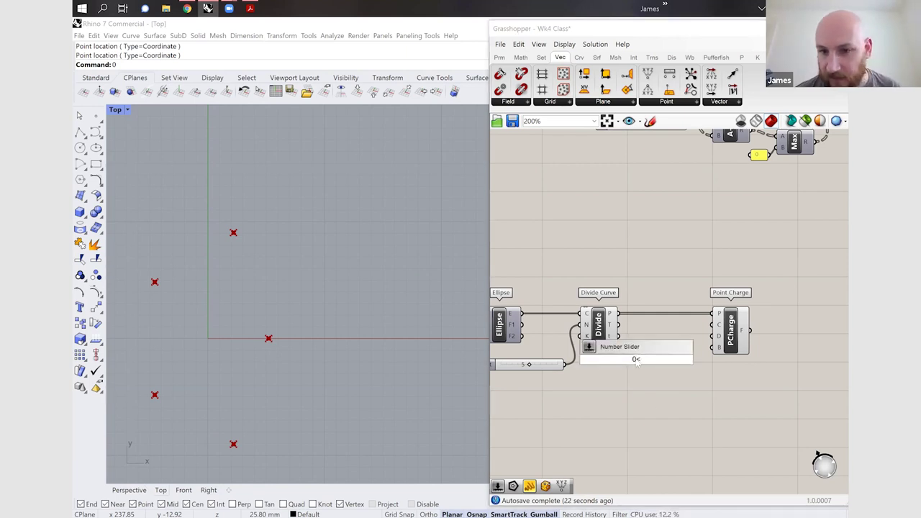
key(Return)
drag(637, 360, 721, 327)
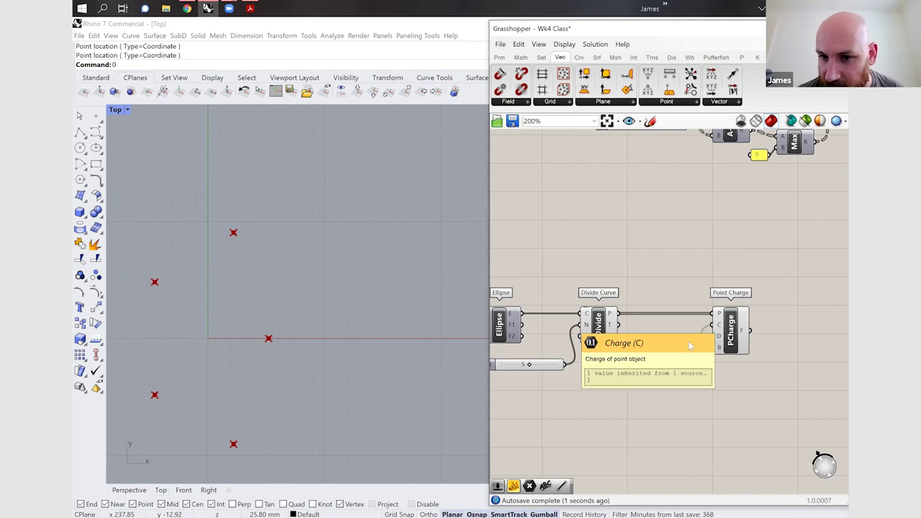
drag(731, 338, 760, 338)
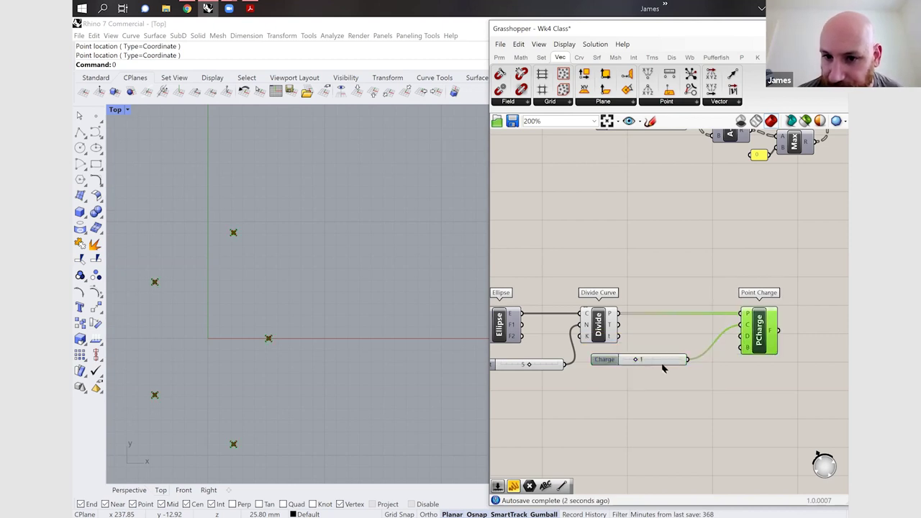
- Align the Charge slider with Point Charge, duplicate it for the D (Decay) input, and set the copy to 2
drag(685, 356, 734, 338)
key(ctrl+c)
key(ctrl+v)
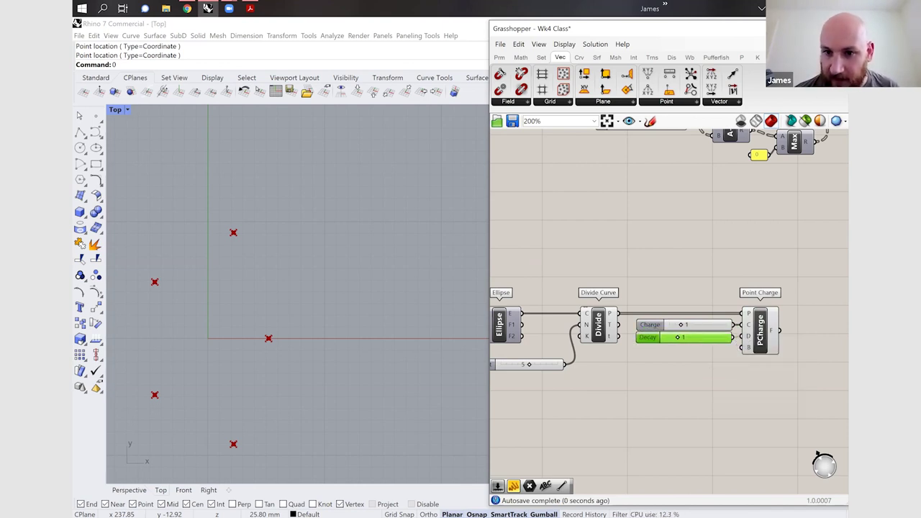
double_click(691, 339)
text(2)
key(Return)
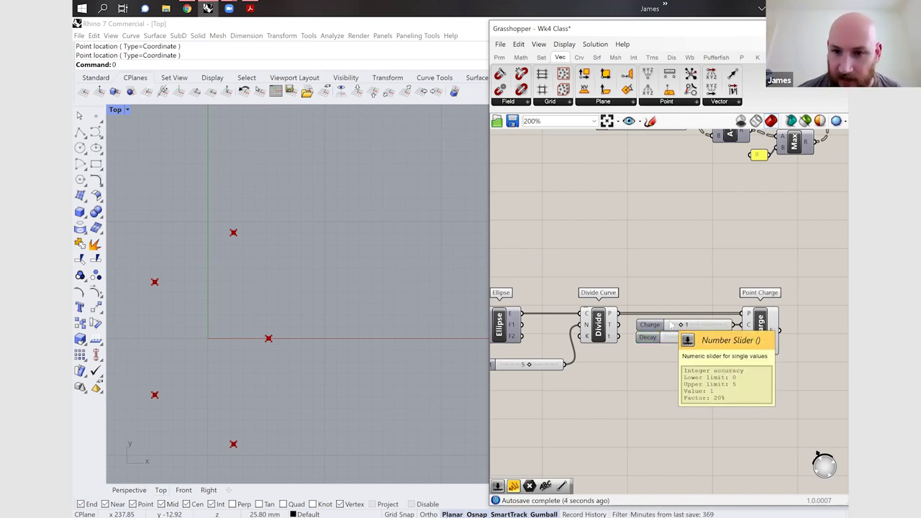
- Add a Circle CNR component below Divide Curve and connect Divide Curve's P output to its C input
scroll(677, 394, down, 1)
double_click(677, 393)
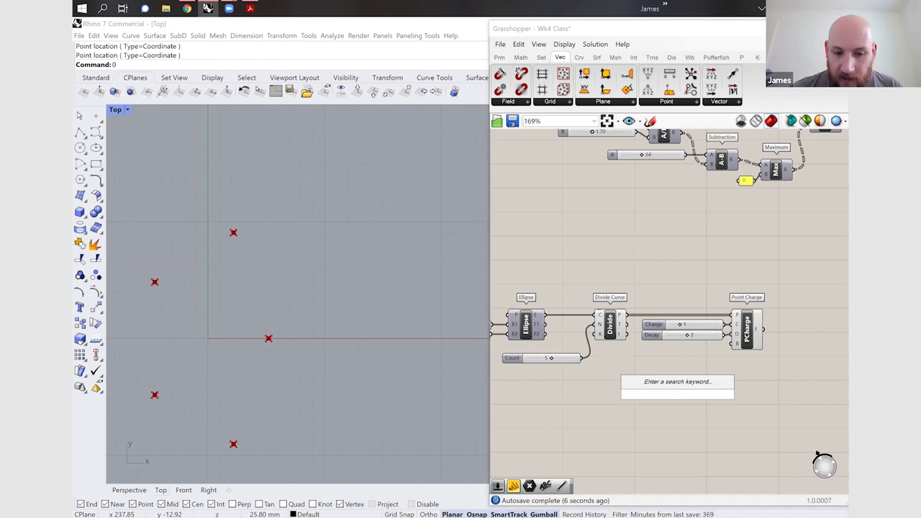
text(circle)
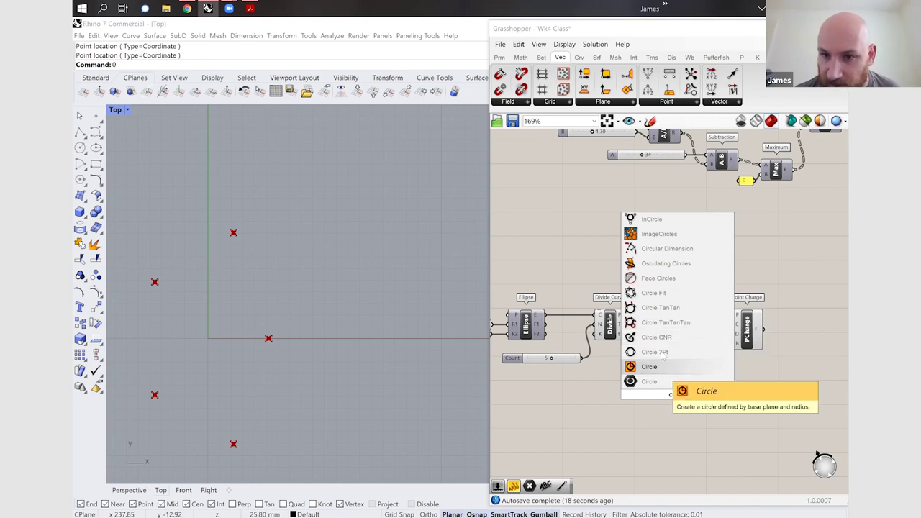
key(Return)
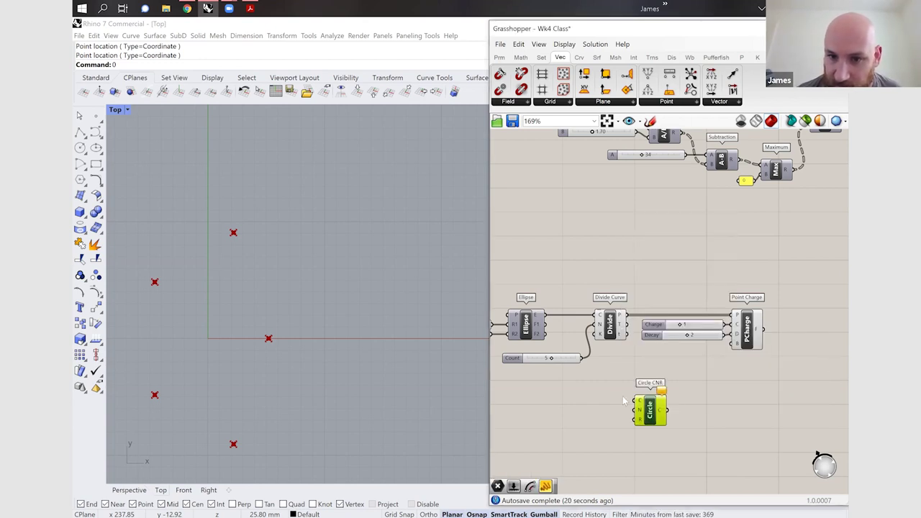
drag(631, 403, 613, 407)
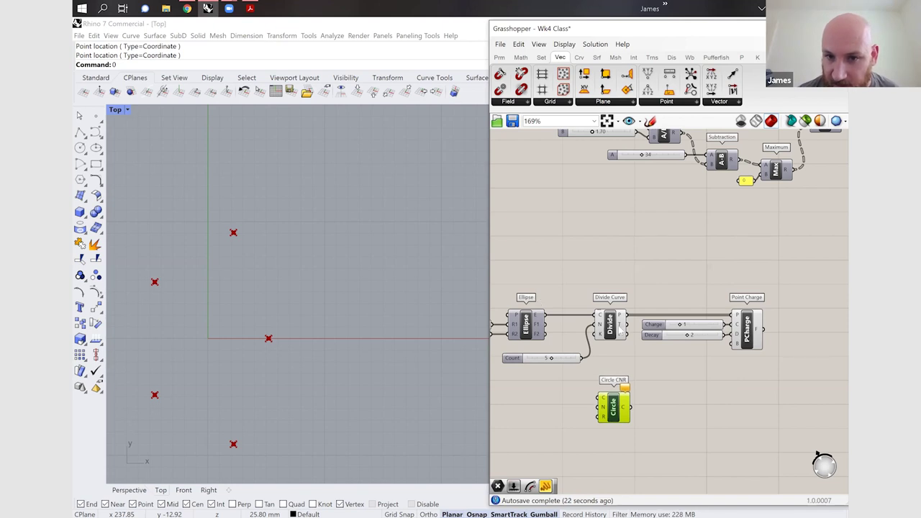
drag(627, 314, 653, 410)
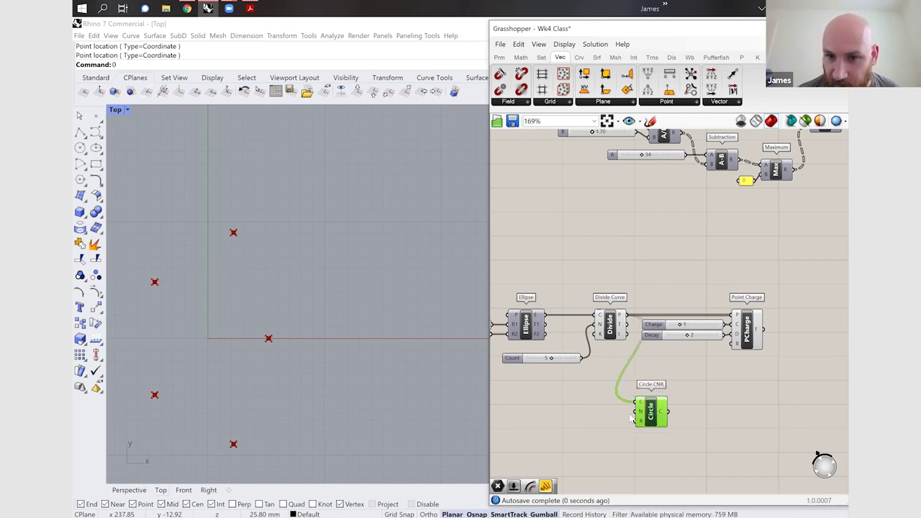
- Add a slider with an upper limit of 100, connect it to Circle CNR's R input, and set it to 10
double_click(622, 417)
double_click(622, 416)
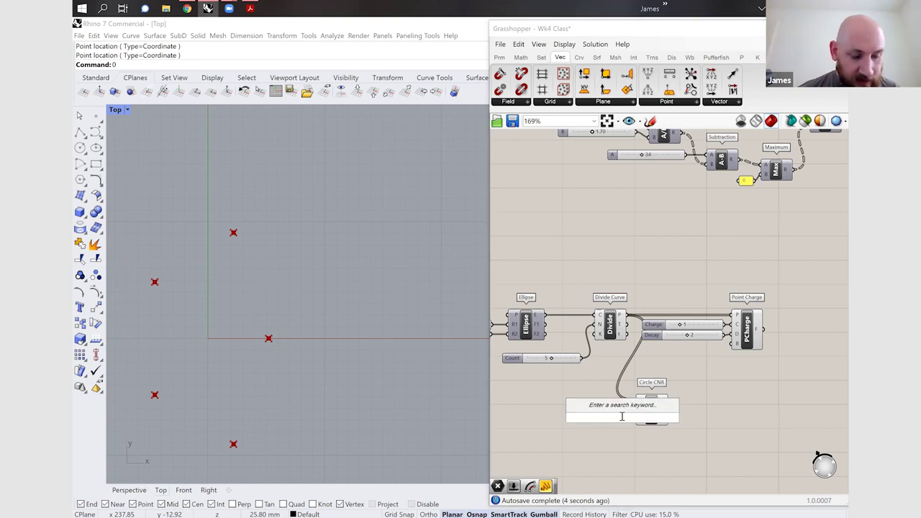
text(100)
key(Return)
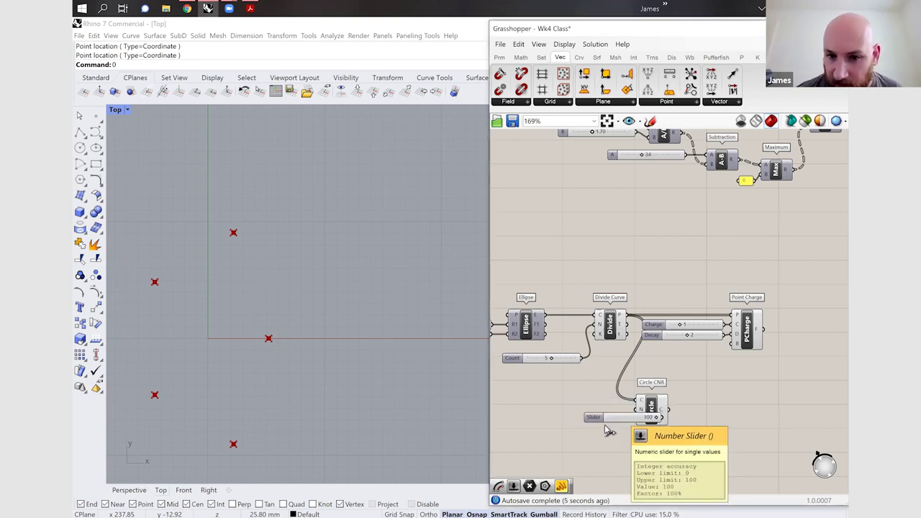
drag(601, 419, 543, 424)
drag(635, 419, 608, 419)
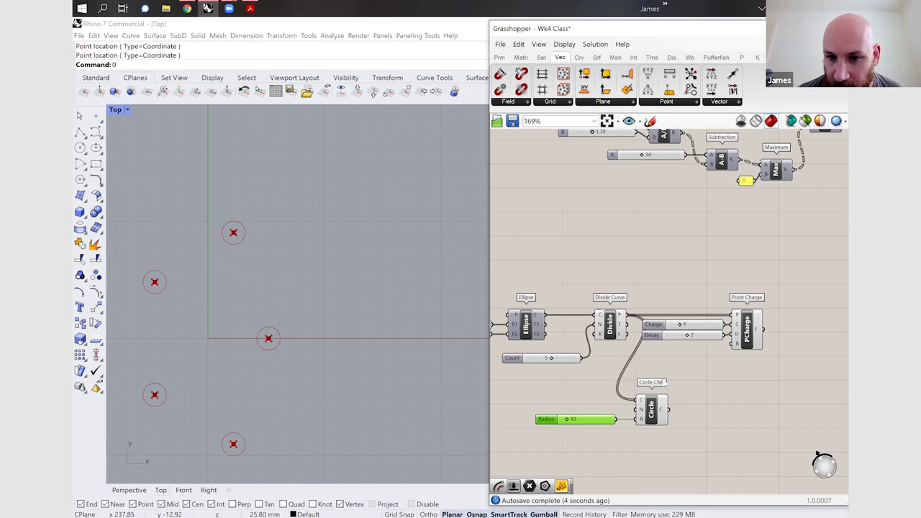
- Add a second Divide Curve component beside Circle CNR and connect the circle output to its C input
double_click(711, 415)
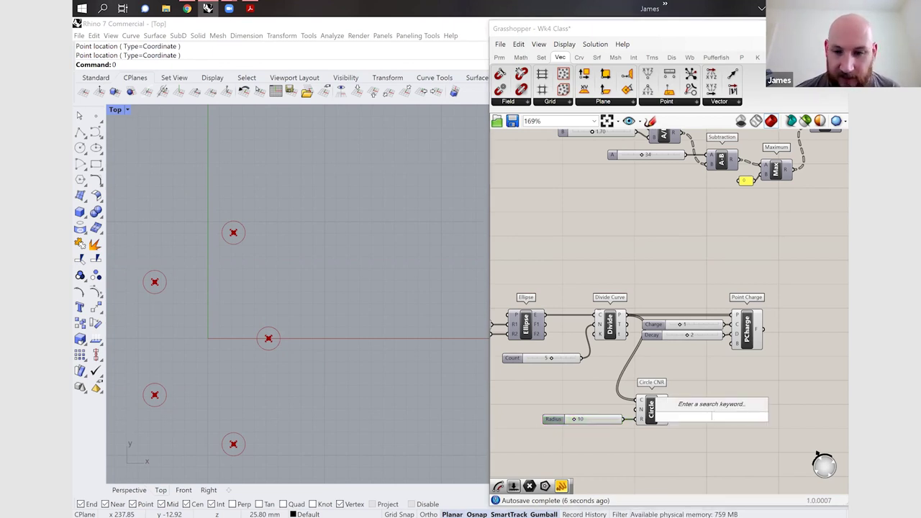
text(di)
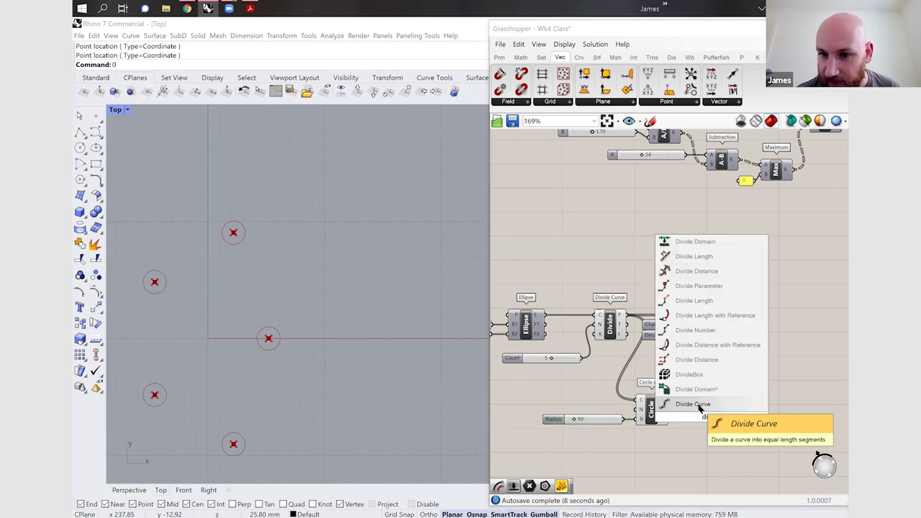
key(Return)
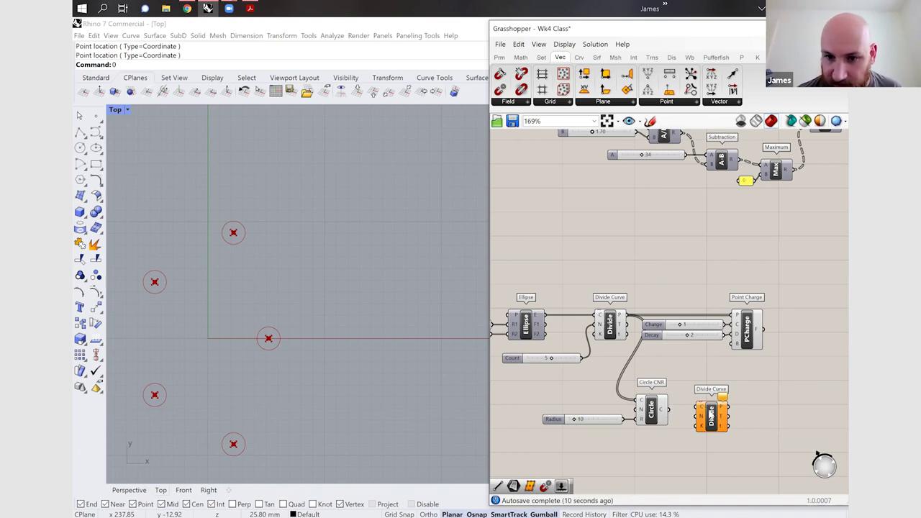
drag(668, 410, 721, 421)
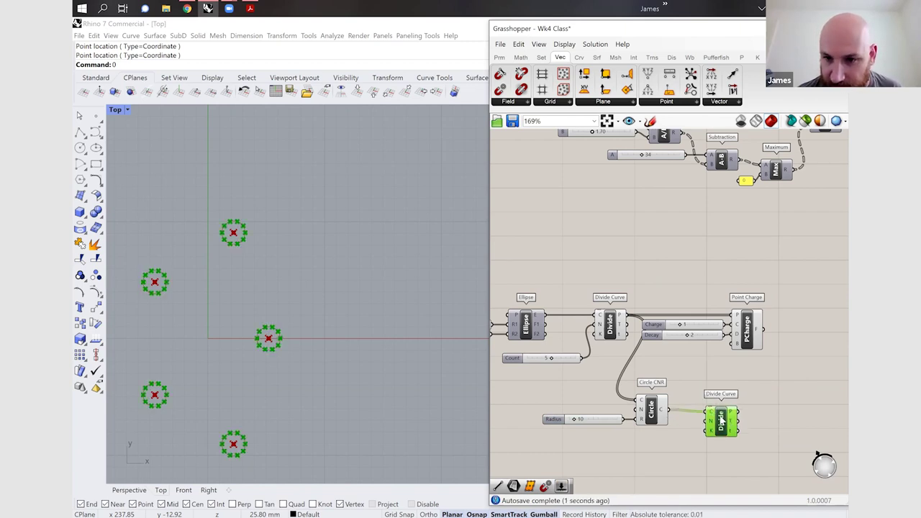
- Create a slider with value 100 and connect it to the N input of the circles' Divide Curve
double_click(688, 435)
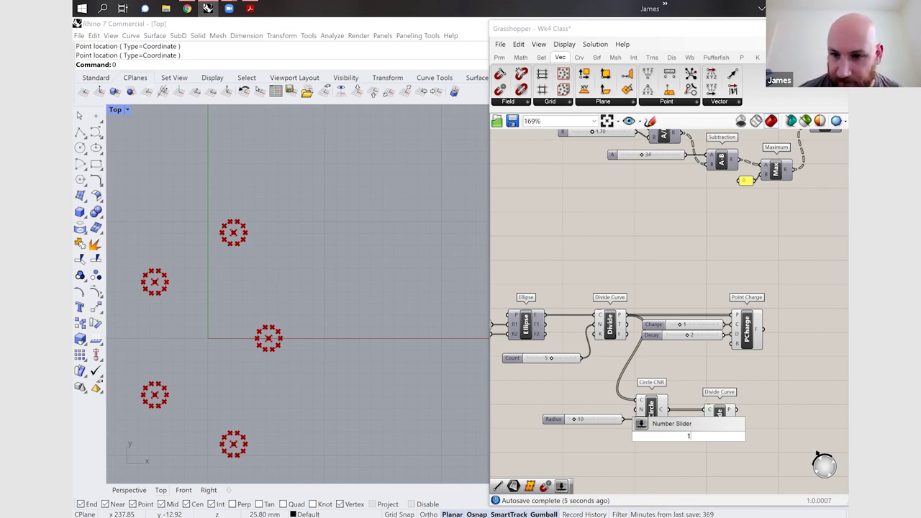
text(100)
key(Return)
drag(697, 443, 665, 454)
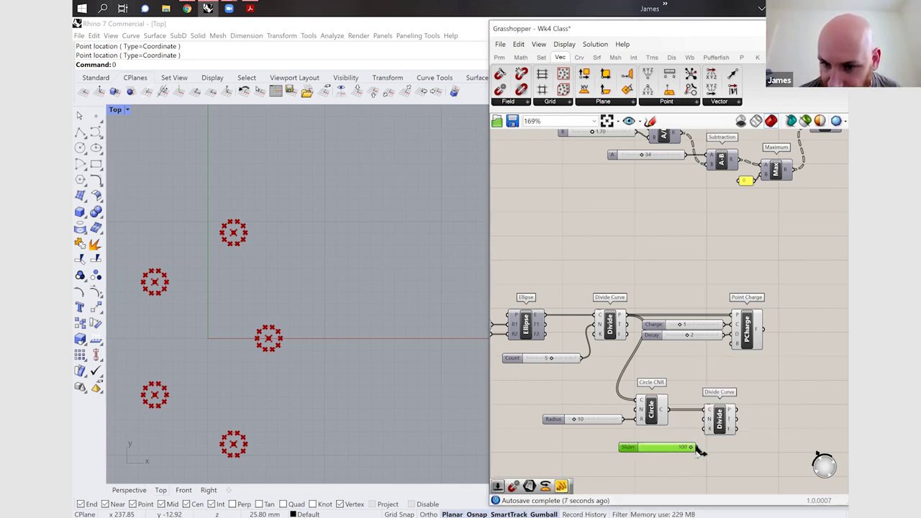
drag(704, 423, 693, 448)
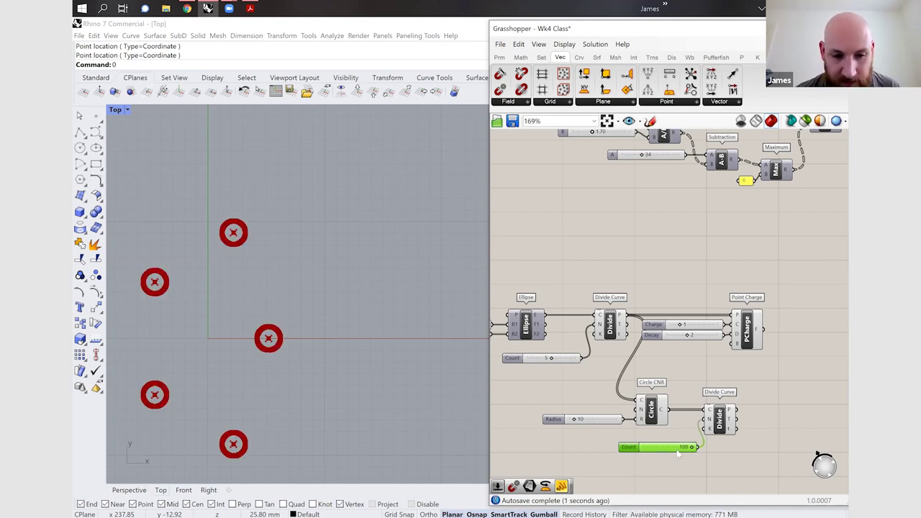
- Set the circles' division count to 20 and inspect the resulting points around the circles
double_click(677, 448)
text(20)
key(Return)
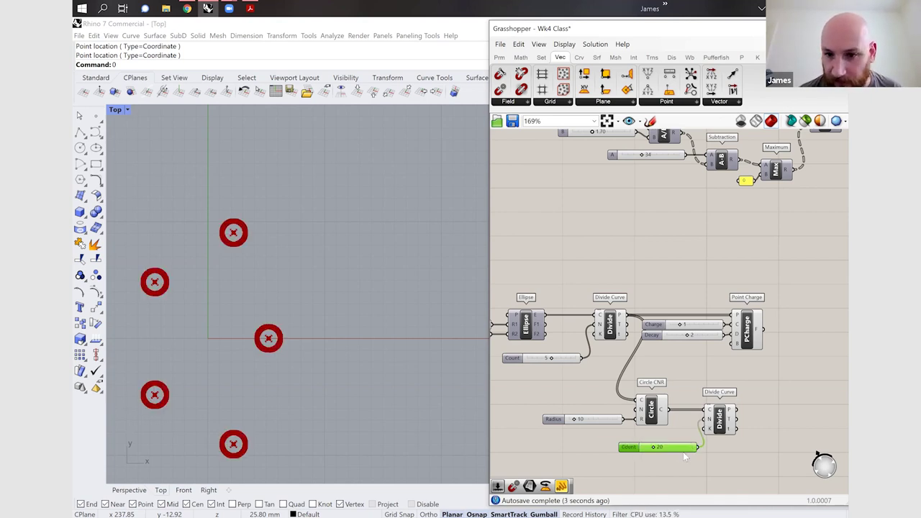
click(721, 454)
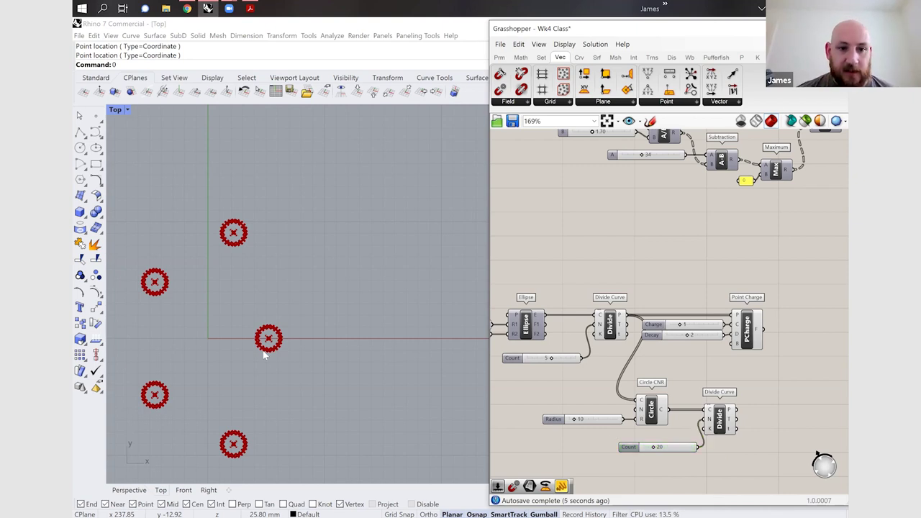
scroll(246, 355, down, 3)
scroll(352, 318, up, 6)
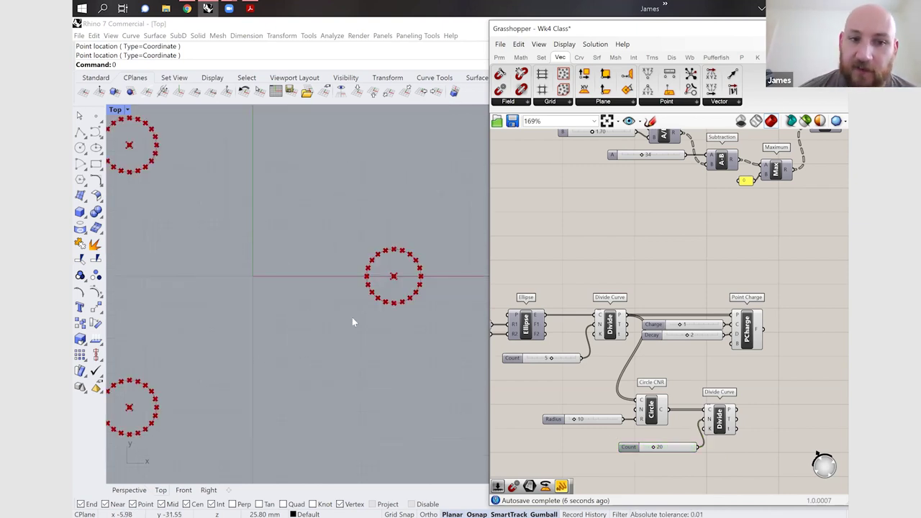
scroll(324, 387, down, 3)
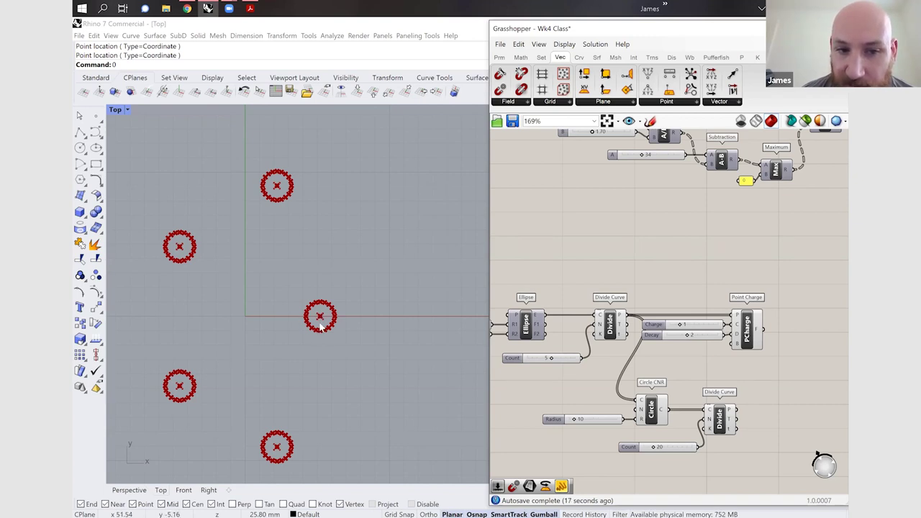
scroll(319, 323, up, 10)
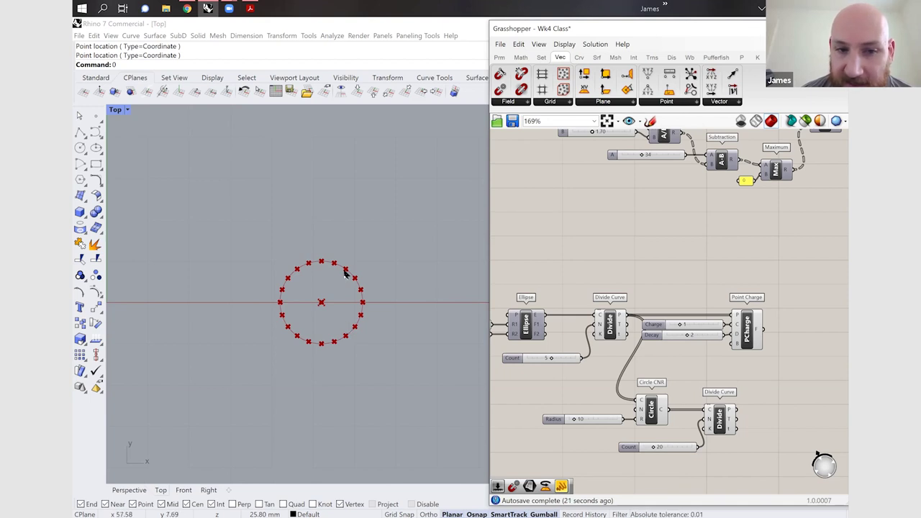
- Add a Field Line component and place it beyond Point Charge, leaving space between the two
scroll(345, 299, down, 5)
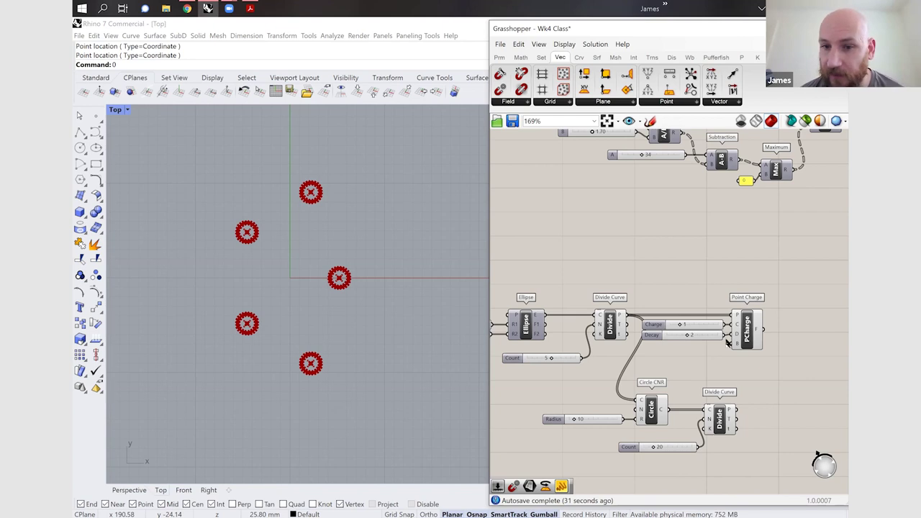
scroll(763, 357, down, 2)
double_click(764, 356)
text(f)
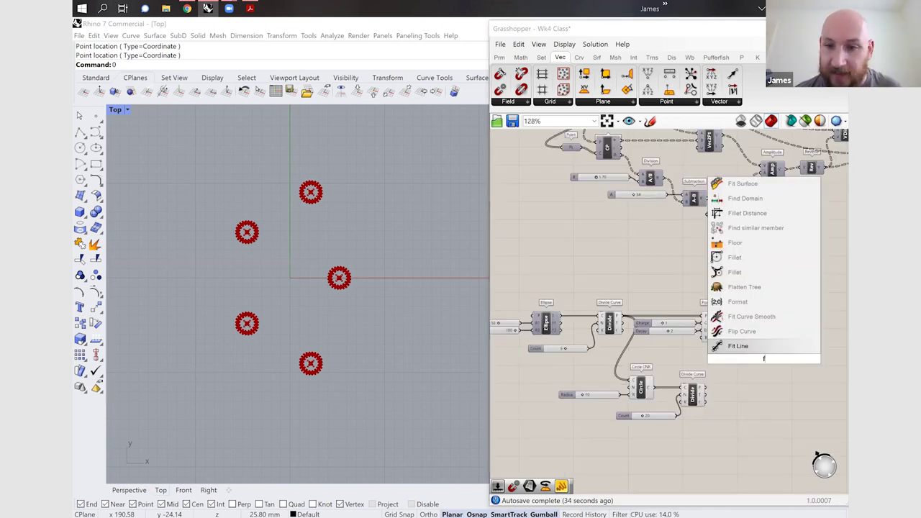
text(iel)
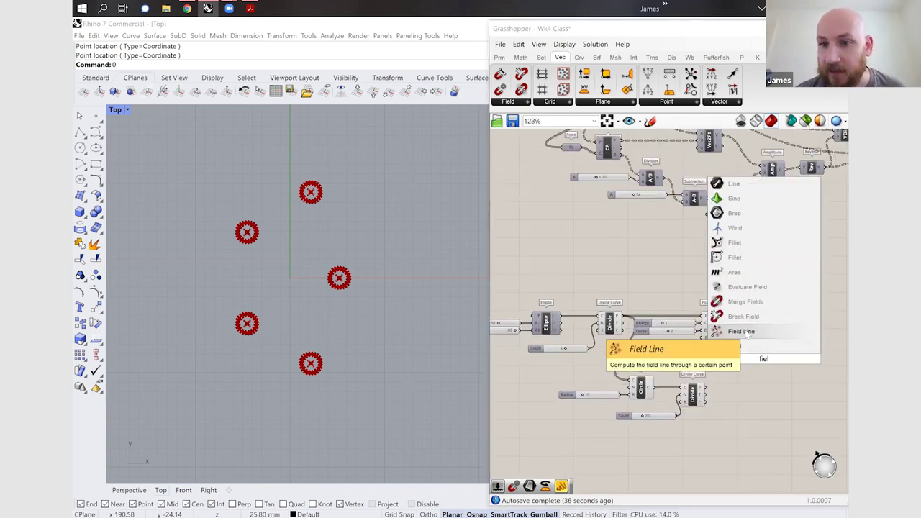
click(748, 333)
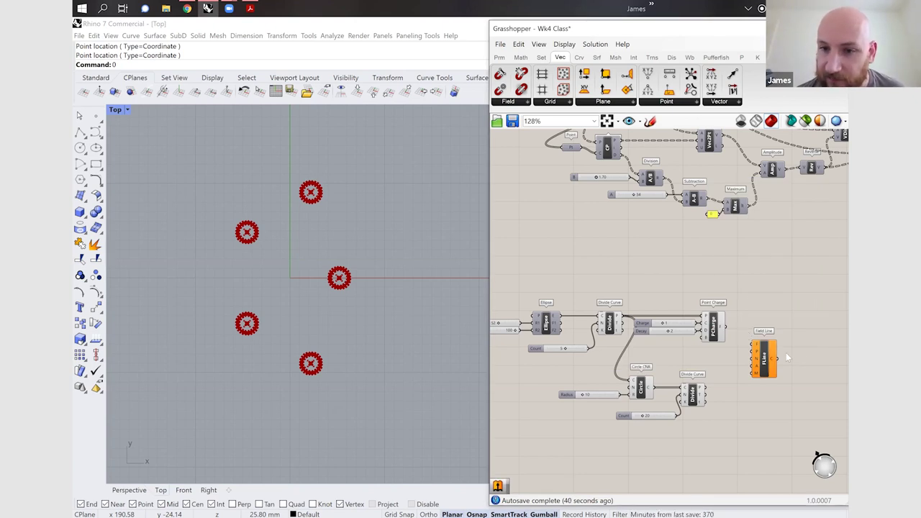
scroll(748, 358, up, 2)
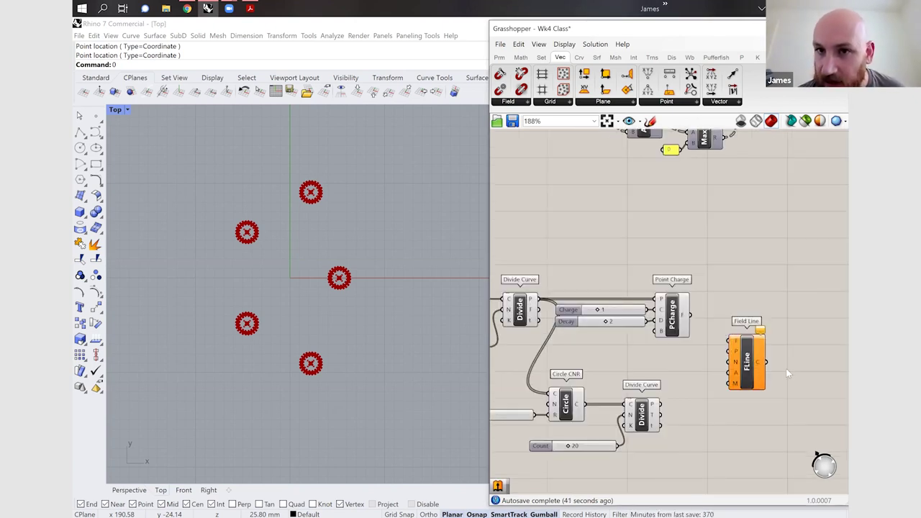
drag(747, 362, 781, 371)
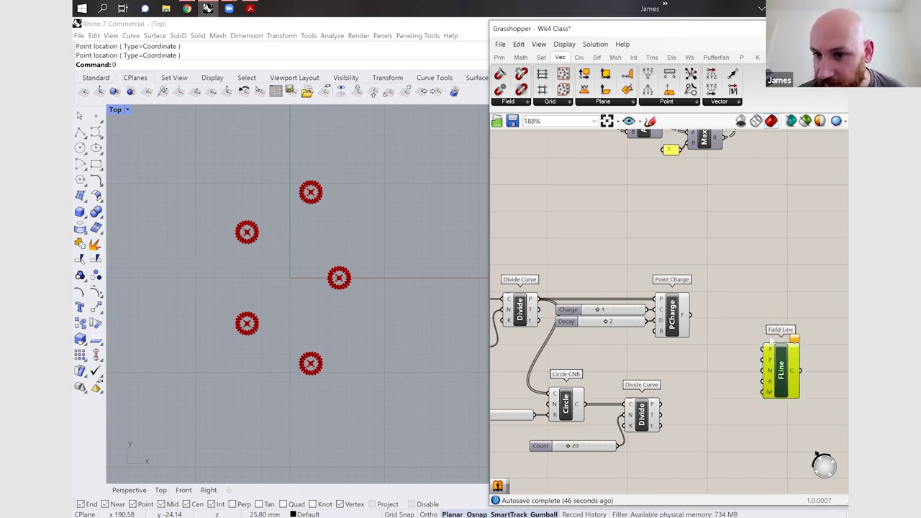
- Add a Merge Fields component between Point Charge and Field Line
double_click(728, 330)
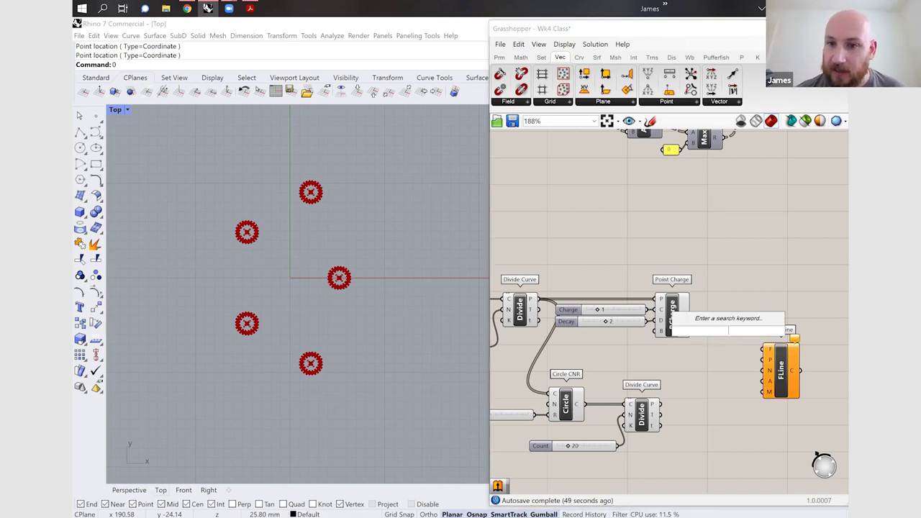
text(merge)
click(688, 319)
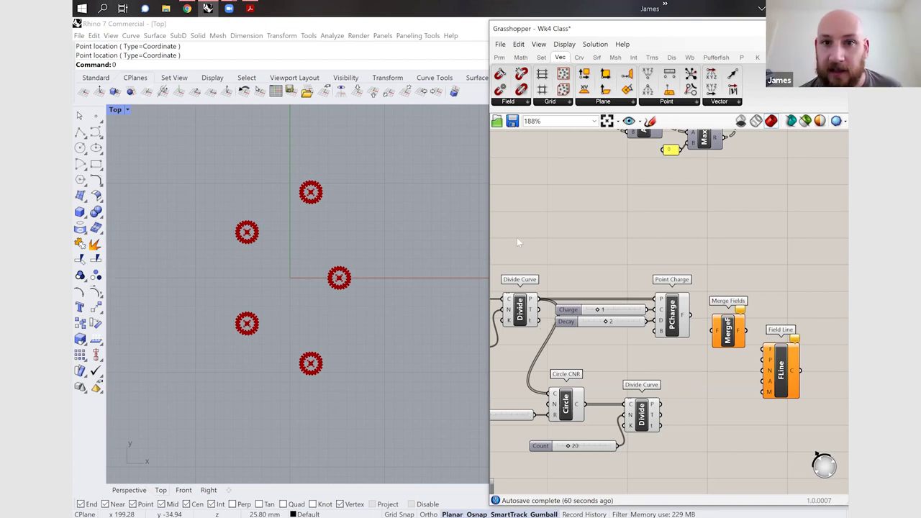
- Connect Point Charge through Merge Fields to Field Line's F input, and the circles' division points to its P input
click(508, 101)
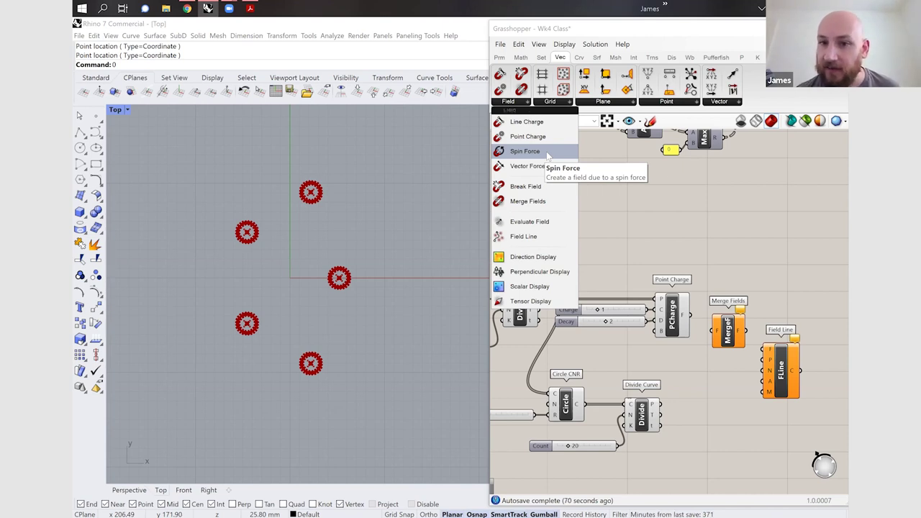
drag(746, 331, 768, 352)
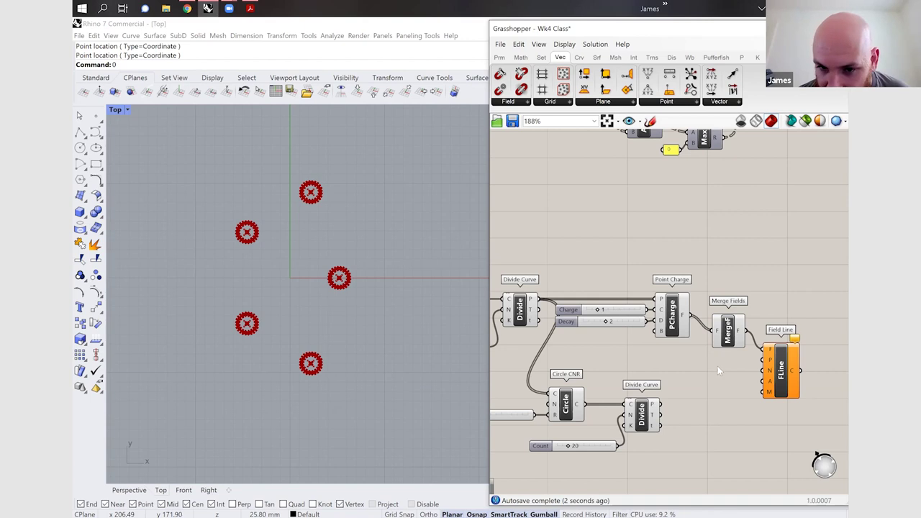
scroll(737, 364, up, 2)
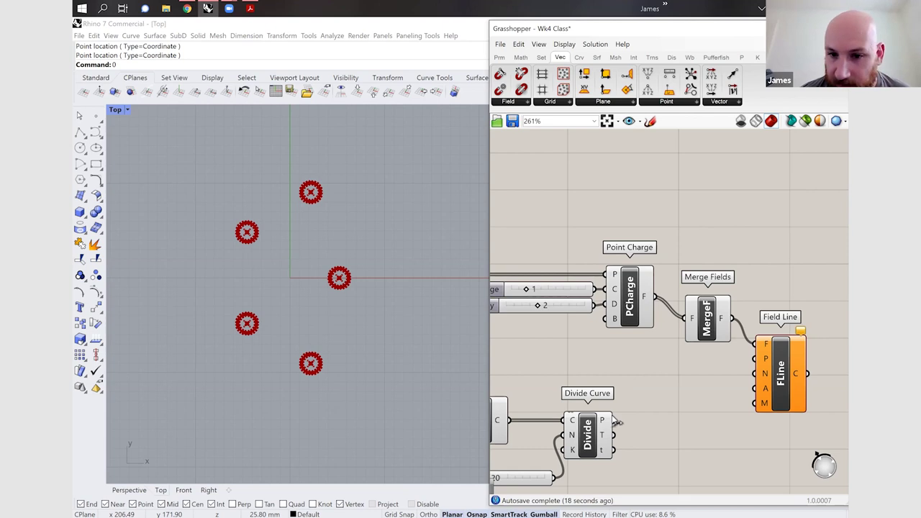
drag(618, 424, 755, 358)
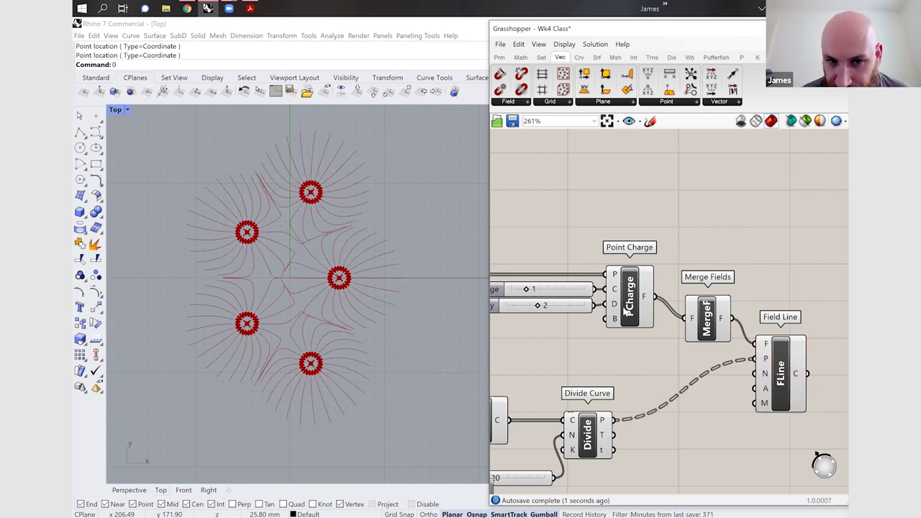
- Set the circles' division count to 30
scroll(736, 364, down, 2)
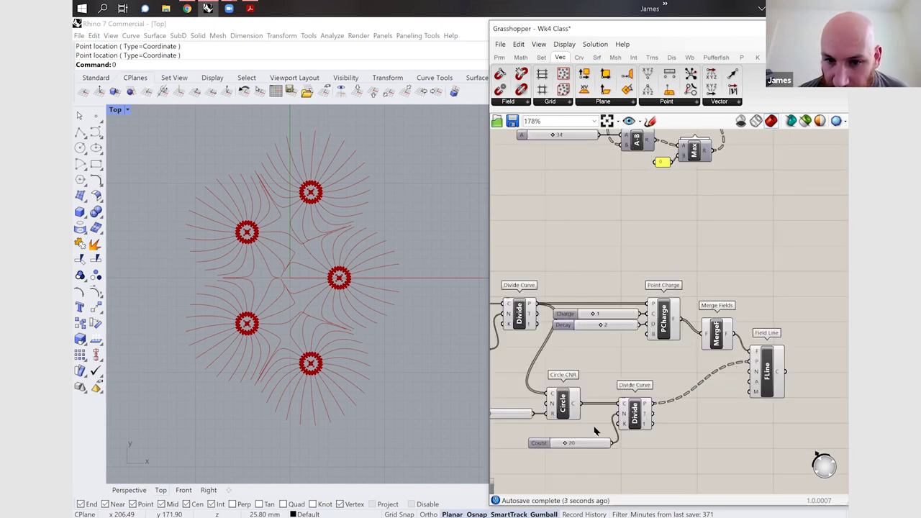
scroll(565, 426, down, 2)
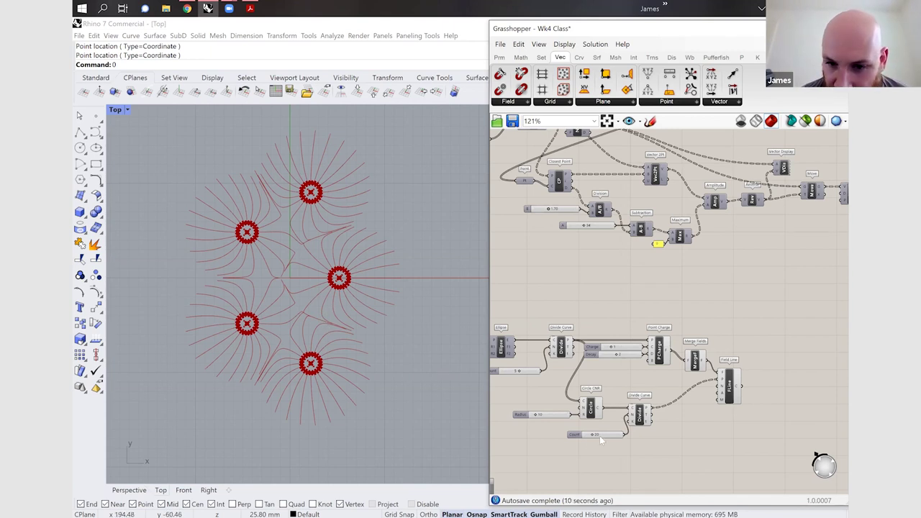
scroll(590, 445, up, 2)
scroll(626, 407, up, 2)
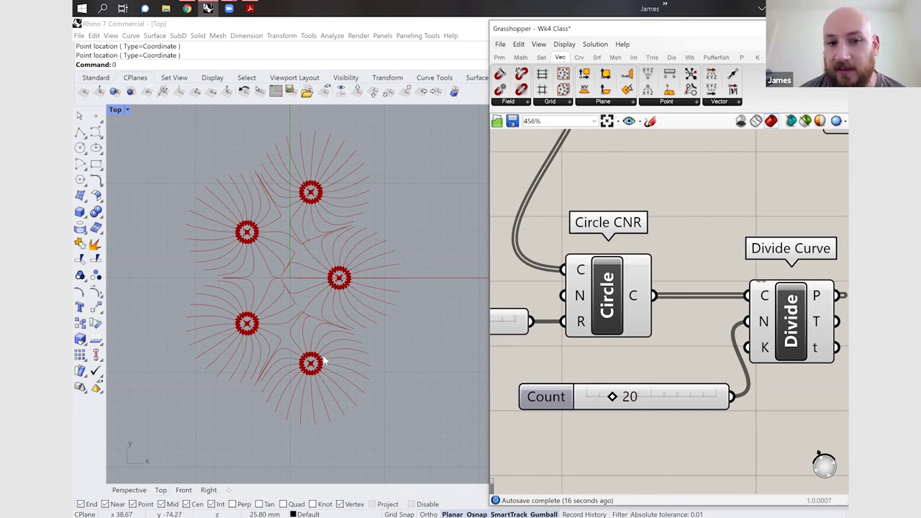
click(668, 396)
double_click(668, 396)
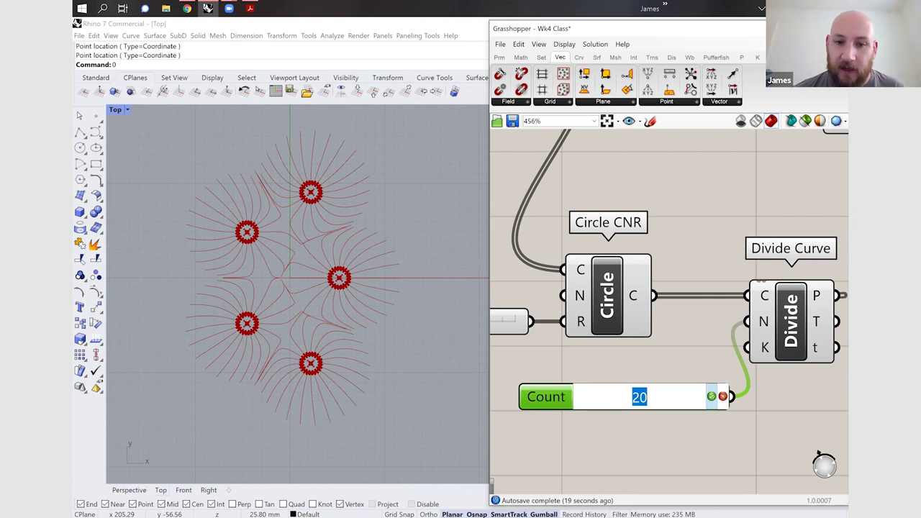
text(30)
key(Return)
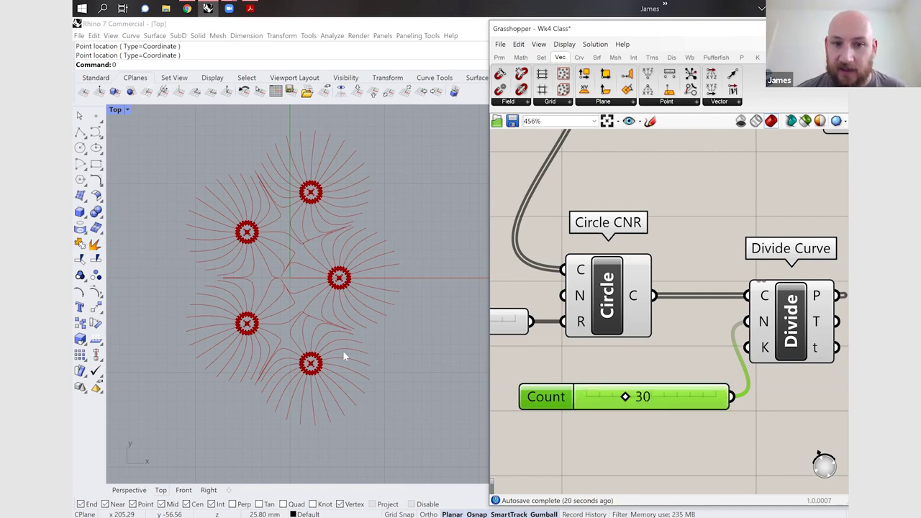
- Set the circles' division count to 40
double_click(673, 408)
text(40)
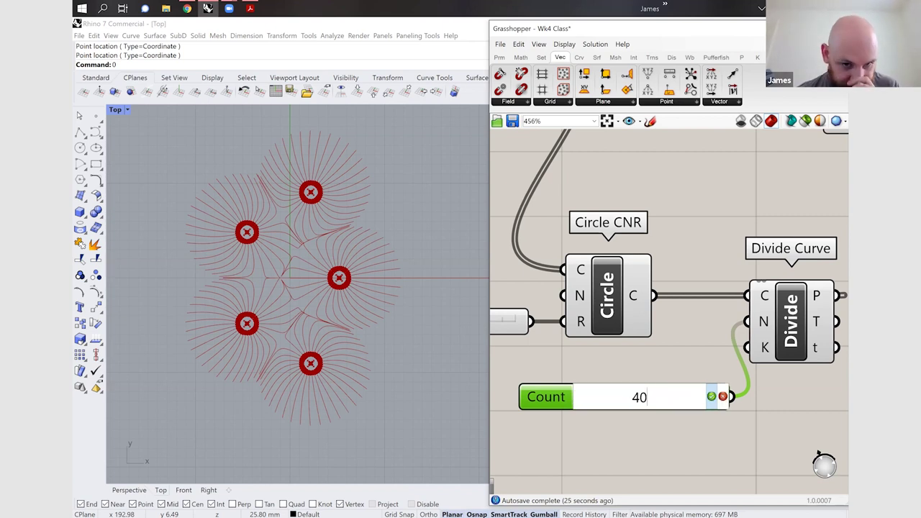
key(Return)
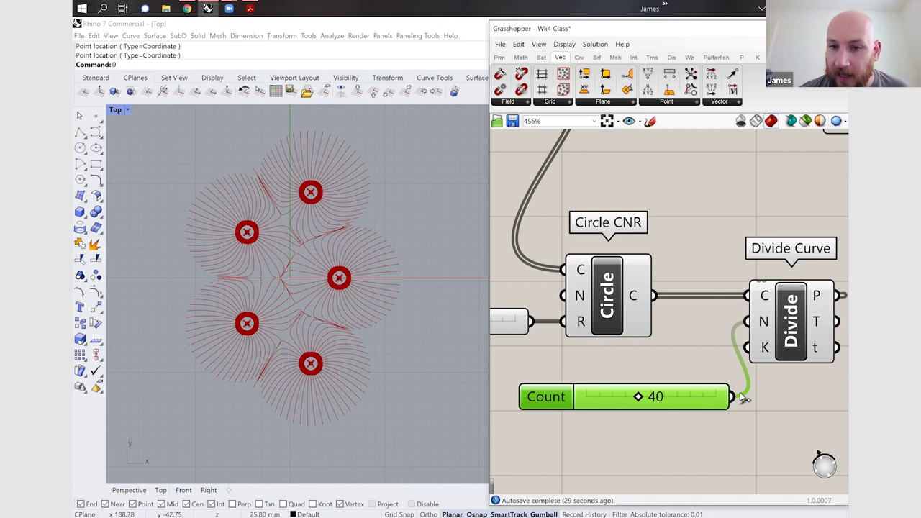
- Move the Field Line component so its P input lines up with the circles' Divide Curve P output
scroll(743, 398, down, 2)
right_drag(541, 349, 624, 372)
scroll(624, 372, down, 1)
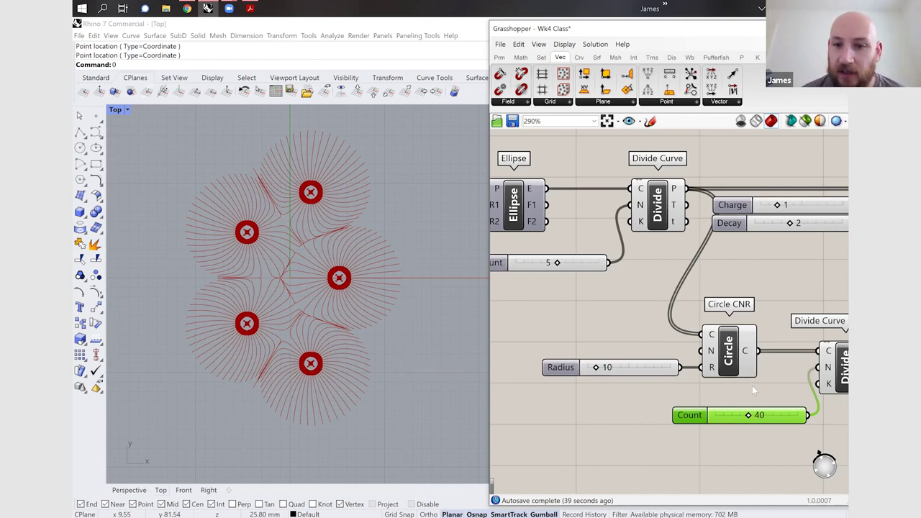
scroll(588, 258, down, 1)
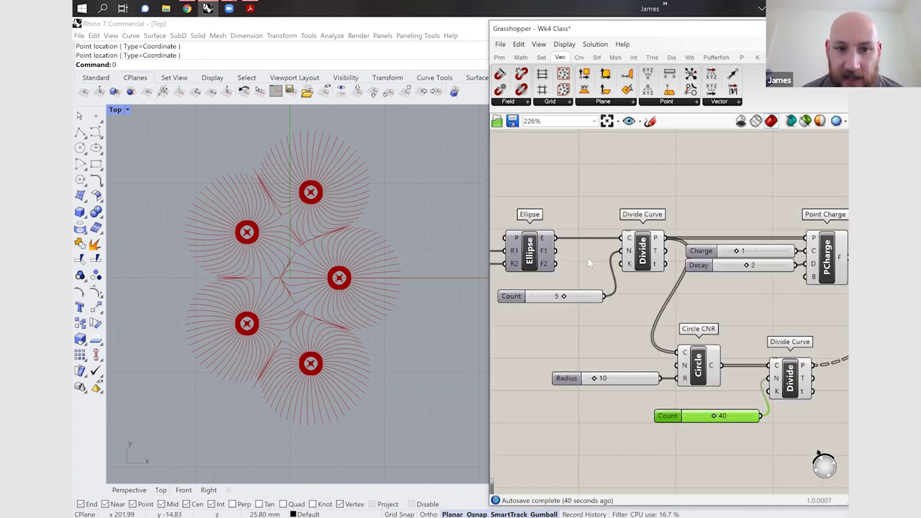
scroll(588, 258, down, 1)
scroll(575, 302, up, 1)
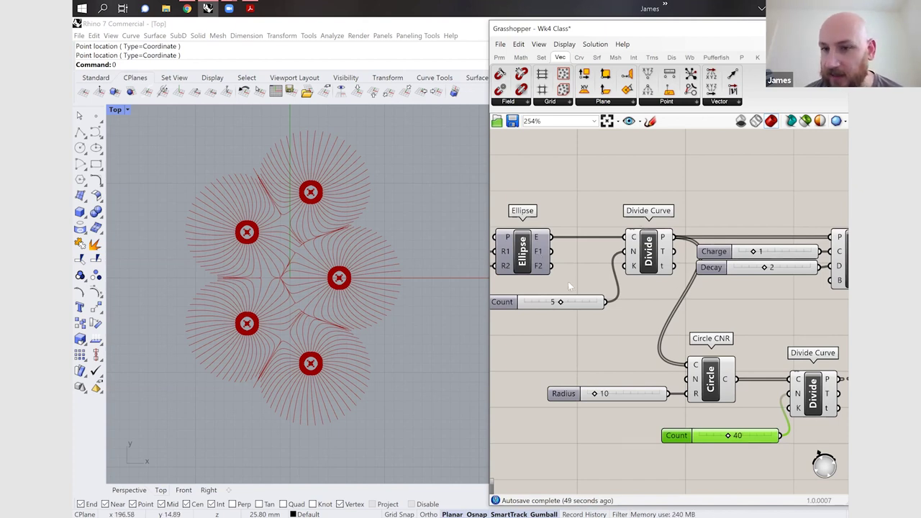
scroll(728, 288, down, 5)
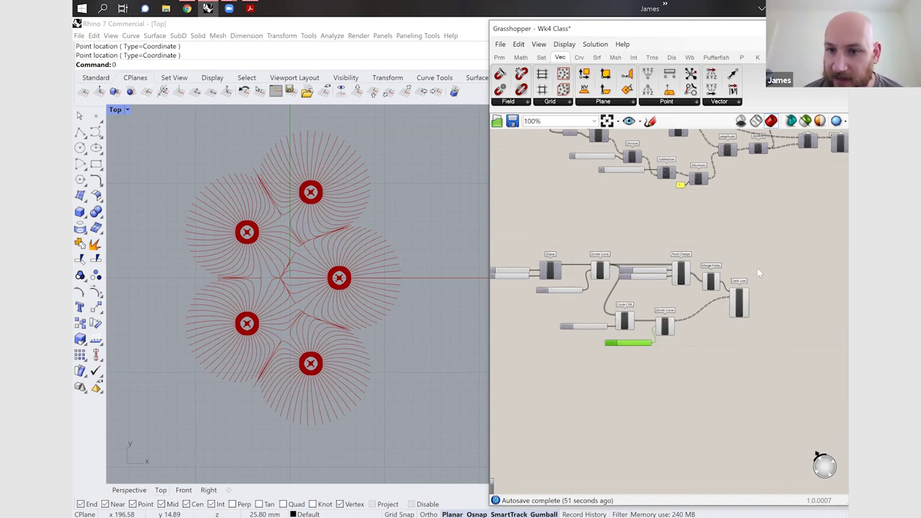
scroll(741, 306, up, 3)
drag(744, 351, 751, 362)
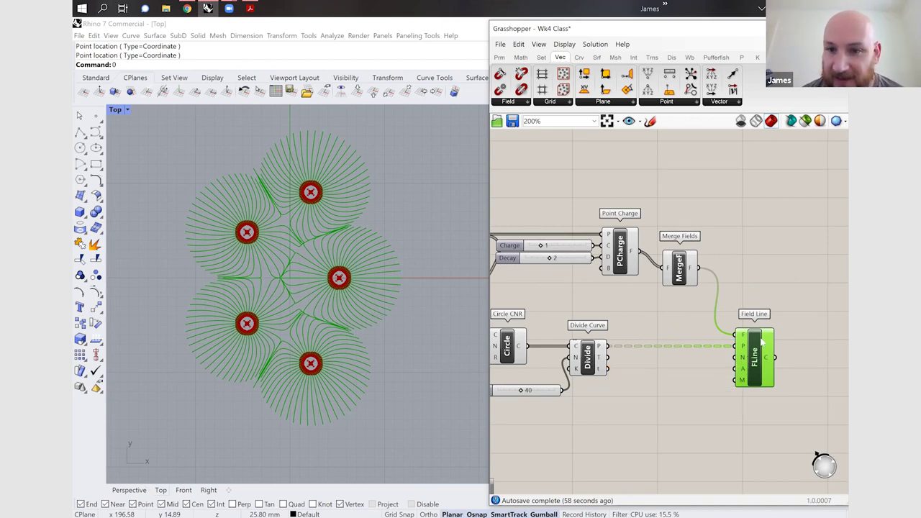
click(778, 285)
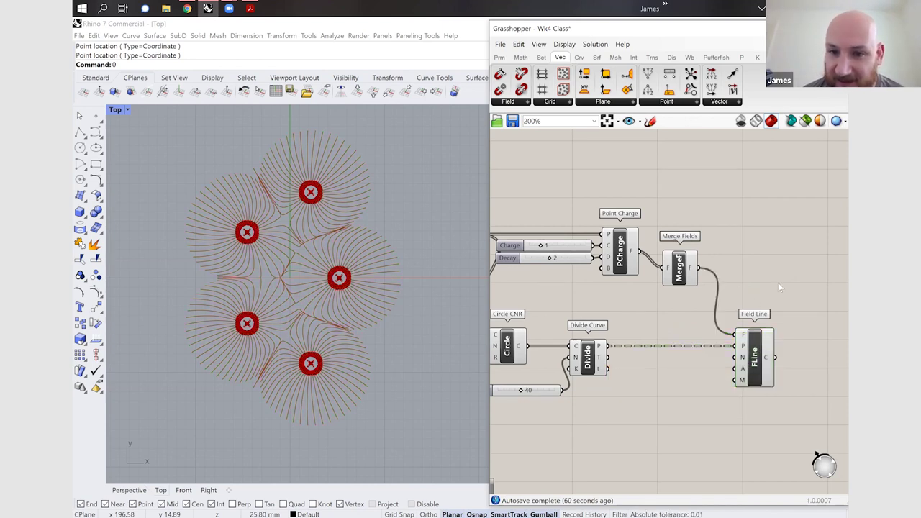
- Align Merge Fields with Point Charge, and shift both with the Charge and Decay sliders farther from the ellipse's Divide Curve
scroll(778, 282, down, 1)
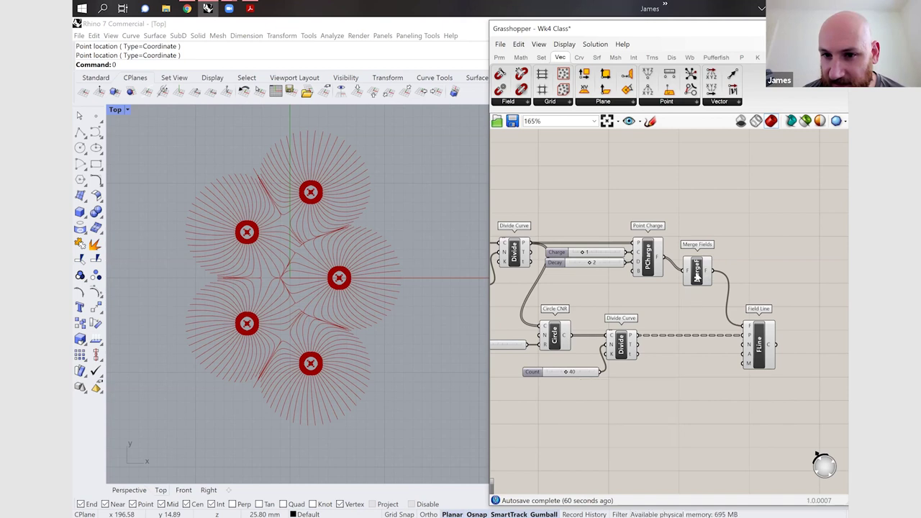
drag(696, 275, 692, 262)
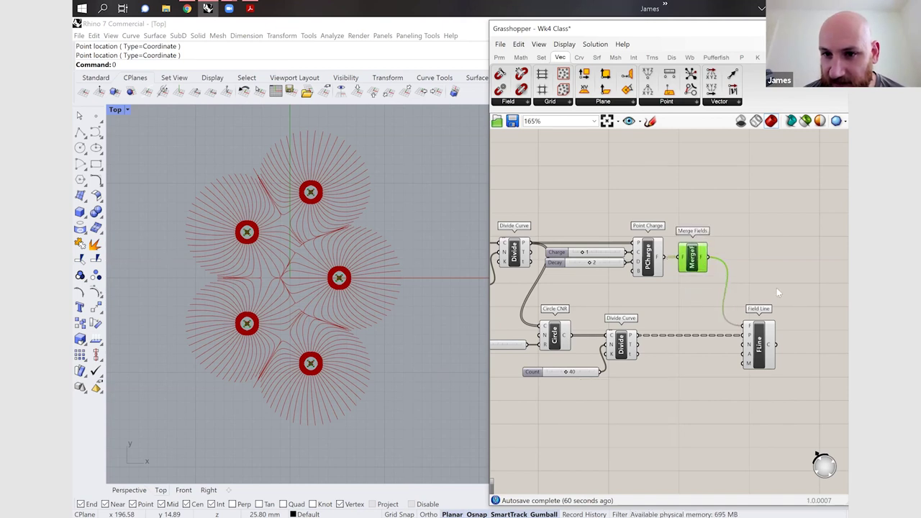
click(776, 287)
drag(777, 288, 607, 238)
drag(657, 264, 686, 263)
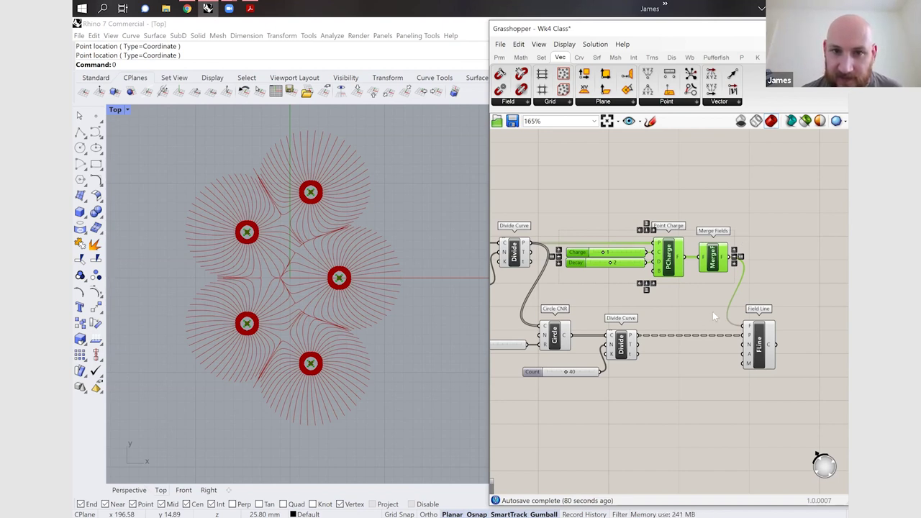
click(679, 405)
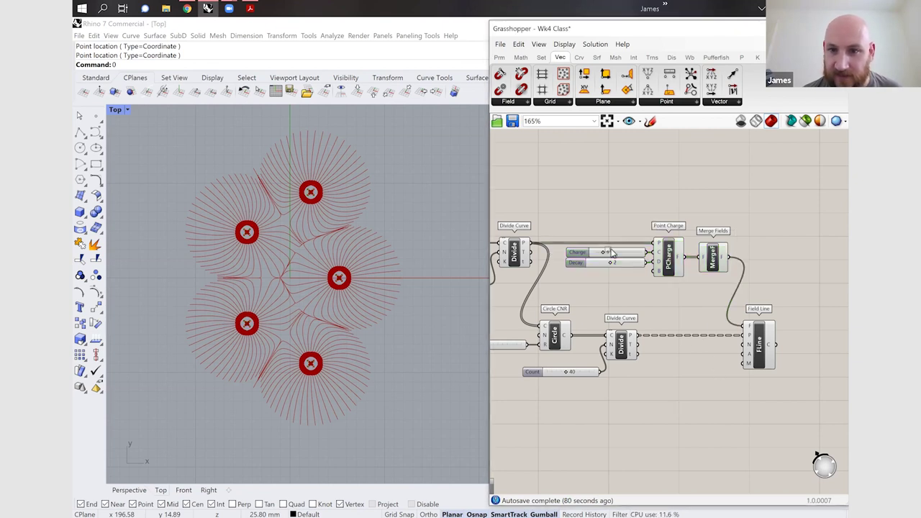
- Turn off the preview of the Divide Curve, Circle CNR, Point Charge and Merge Fields components, leaving only Field Line previewed
drag(565, 242, 724, 370)
click(699, 309)
scroll(699, 309, down, 2)
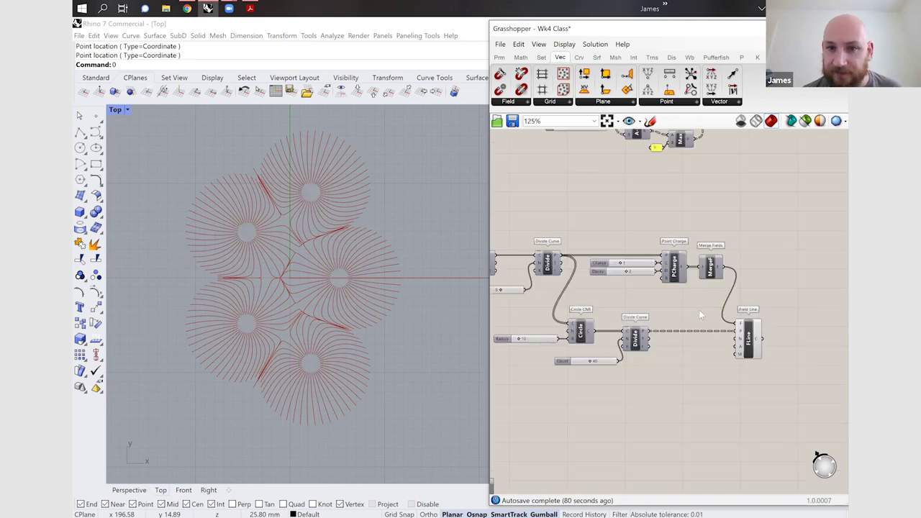
scroll(550, 316, down, 1)
scroll(735, 353, up, 1)
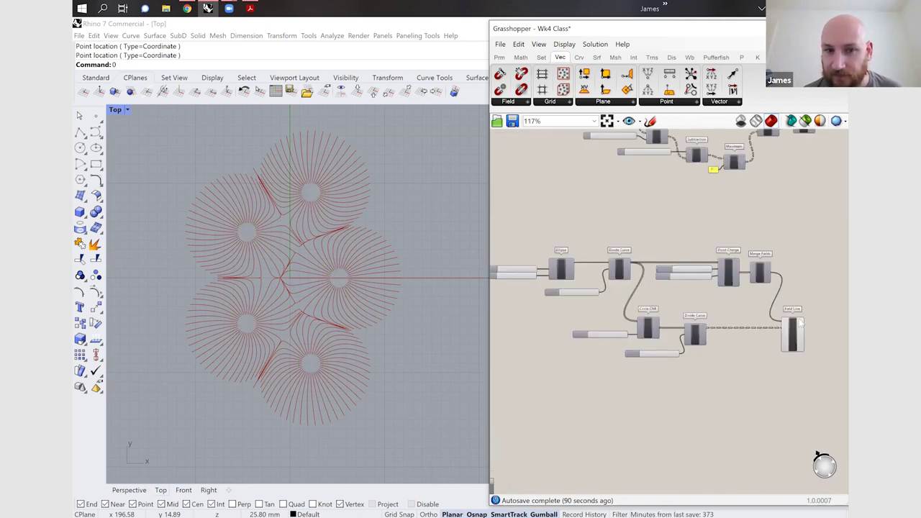
scroll(800, 325, up, 2)
scroll(800, 325, up, 1)
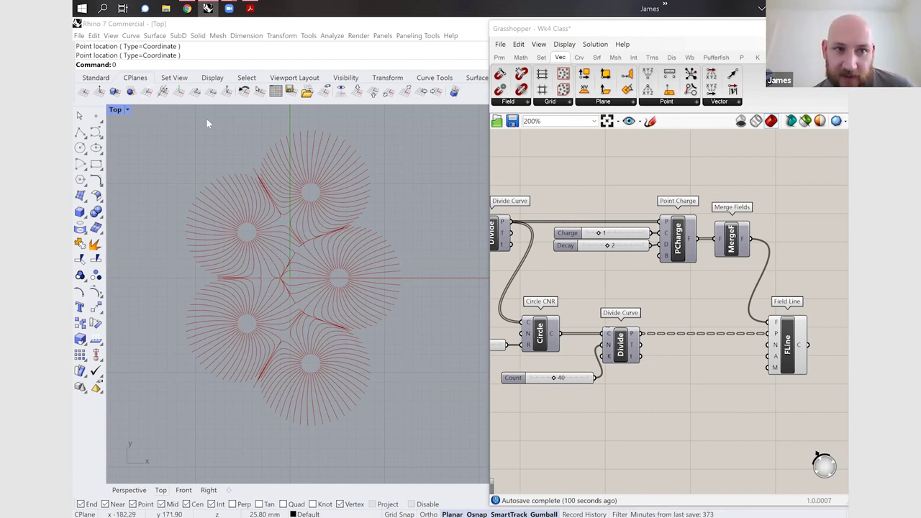
- Switch the Rhino viewport to Perspective and set its display mode to Ghosted
double_click(483, 112)
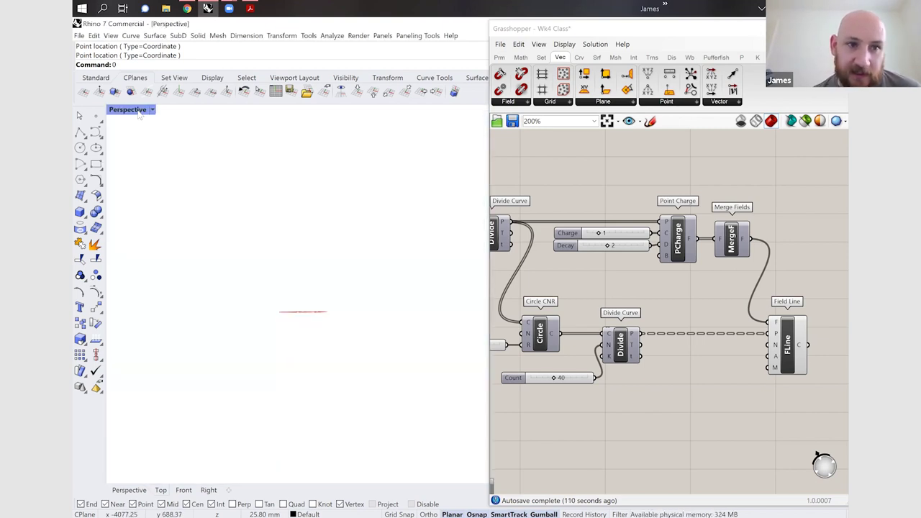
right_click(138, 111)
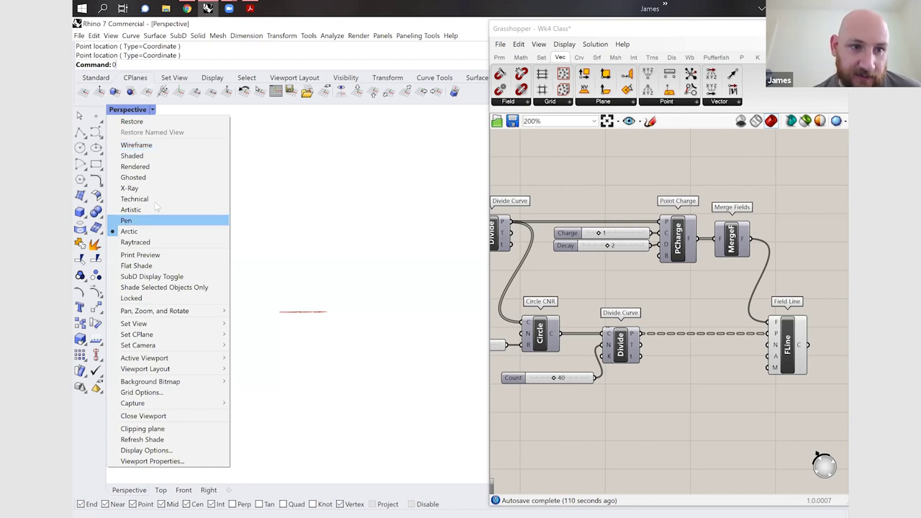
click(146, 177)
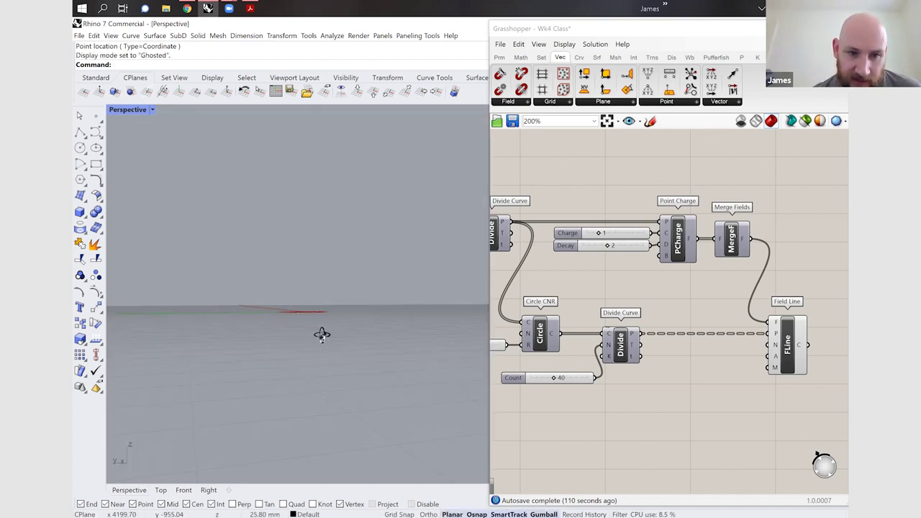
- Examine the field-line pattern around the five circles from an angled perspective, both close up and as a whole
right_drag(321, 334, 287, 291)
scroll(286, 291, up, 2)
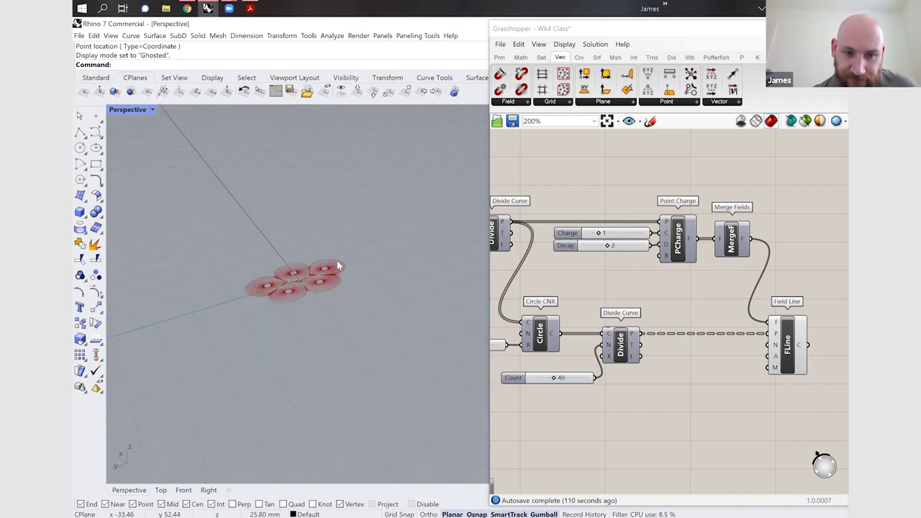
scroll(338, 267, up, 4)
scroll(336, 272, down, 3)
scroll(308, 237, down, 2)
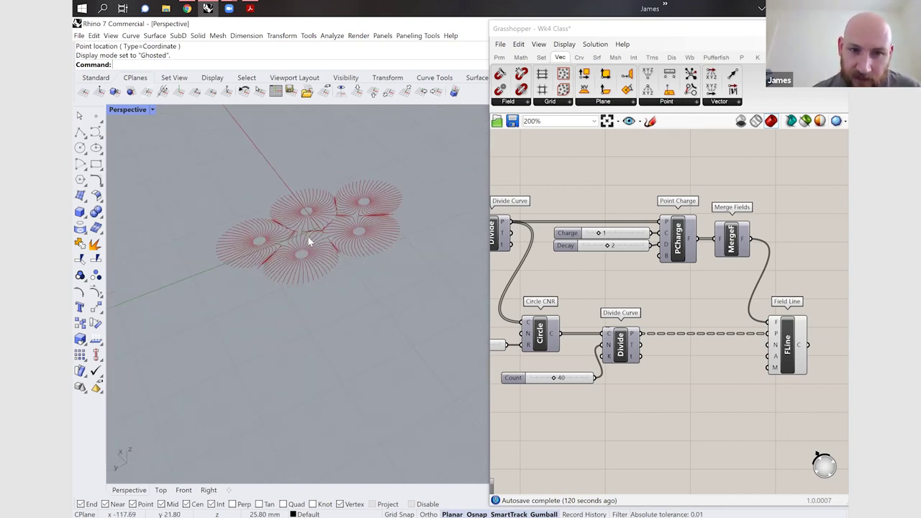
scroll(301, 251, down, 1)
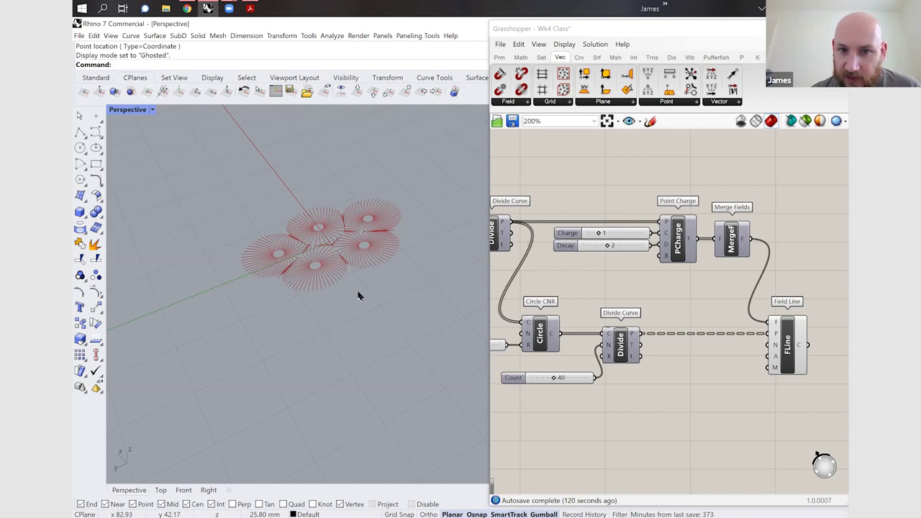
scroll(359, 295, up, 5)
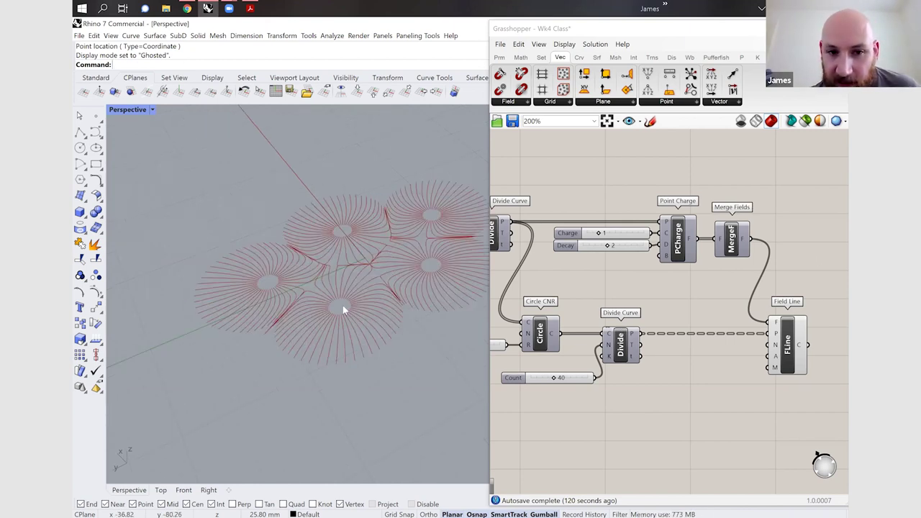
scroll(652, 370, down, 3)
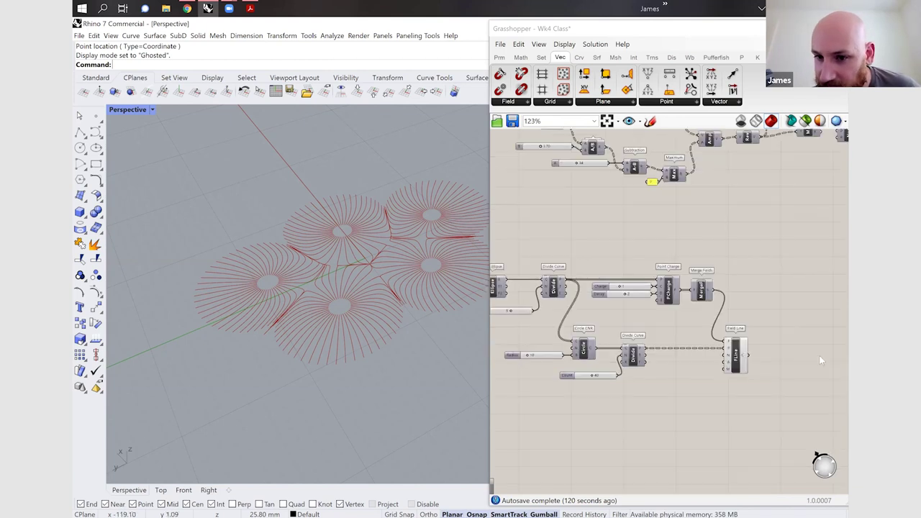
scroll(746, 378, up, 2)
double_click(746, 374)
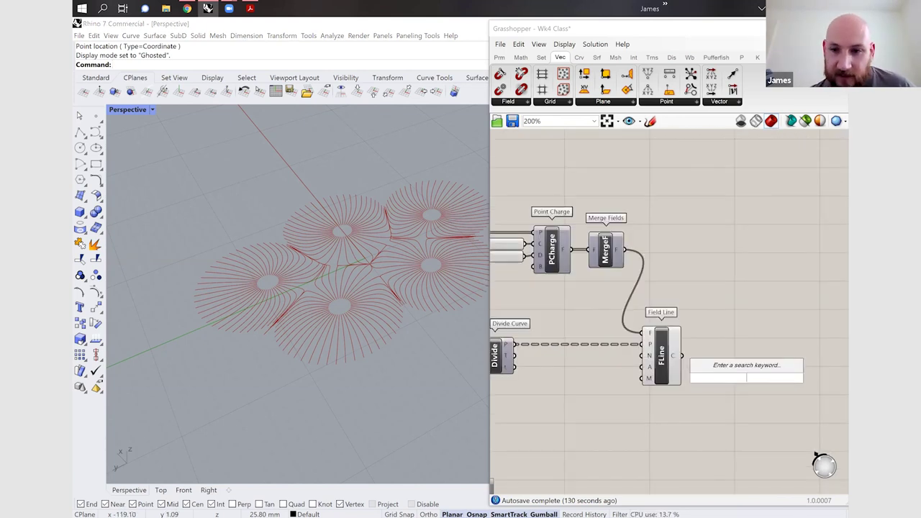
text(div)
click(677, 356)
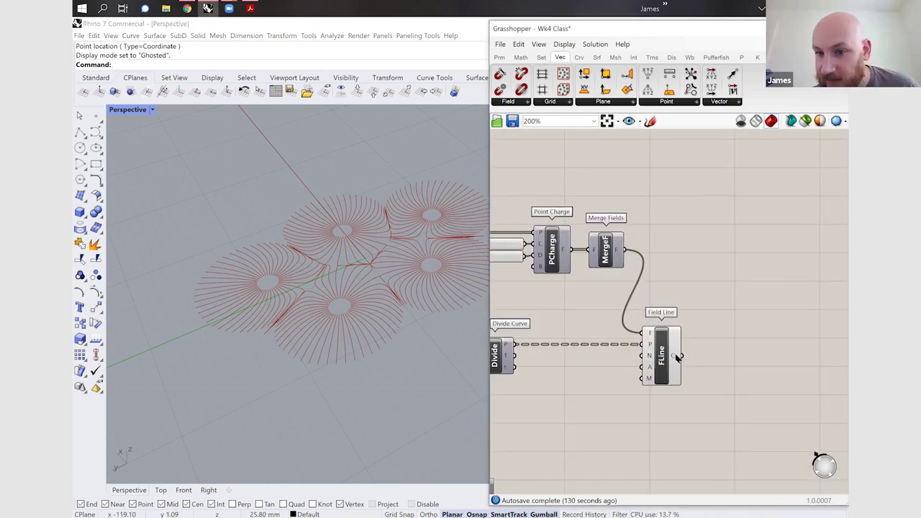
- Add a Divide Curve component after Field Line and feed it with the Field Line curve output
mouse_move(675, 358)
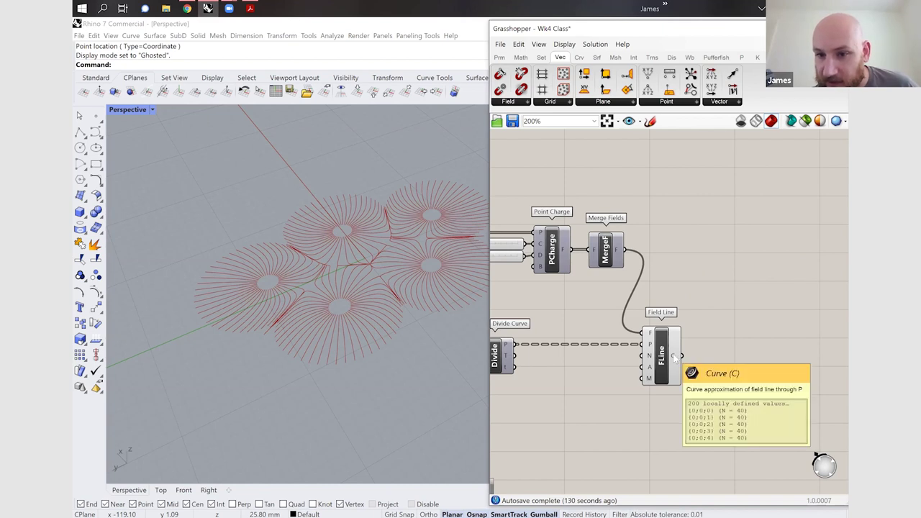
right_click(674, 355)
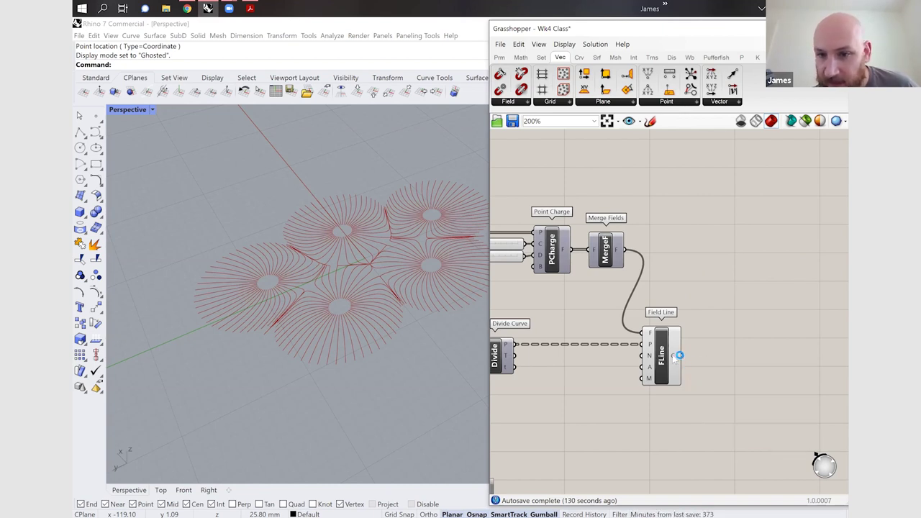
mouse_move(674, 357)
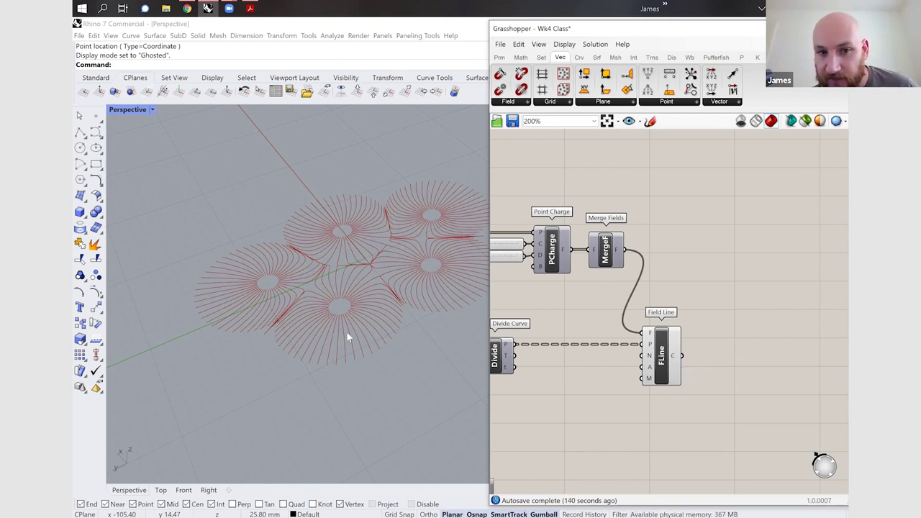
double_click(718, 369)
text(divide)
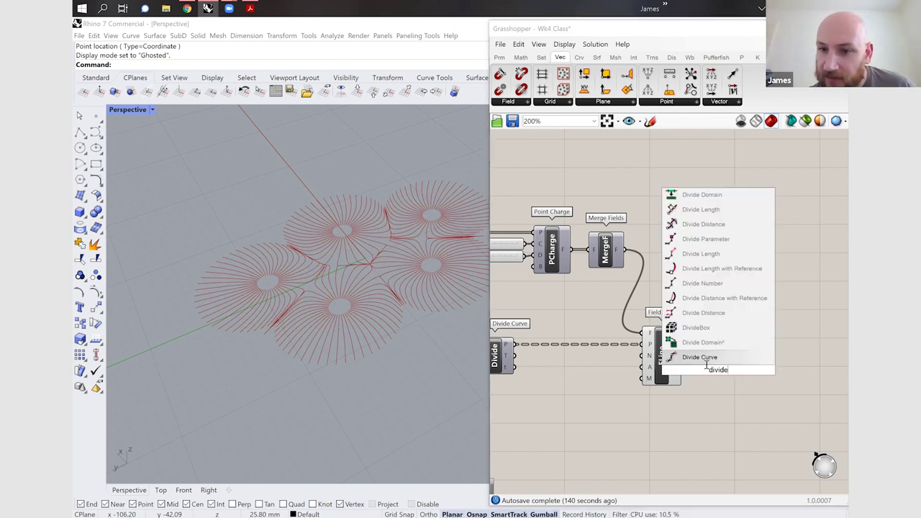
key(Return)
drag(717, 369, 752, 370)
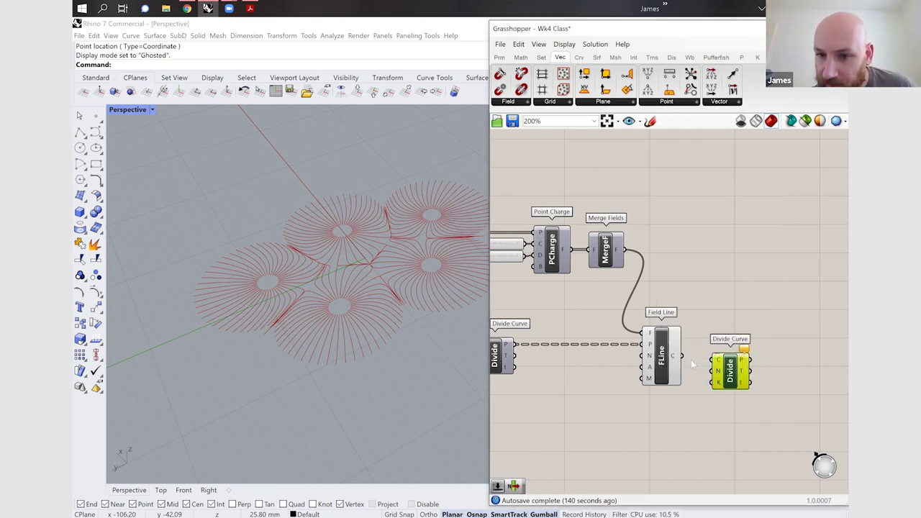
drag(681, 355, 766, 372)
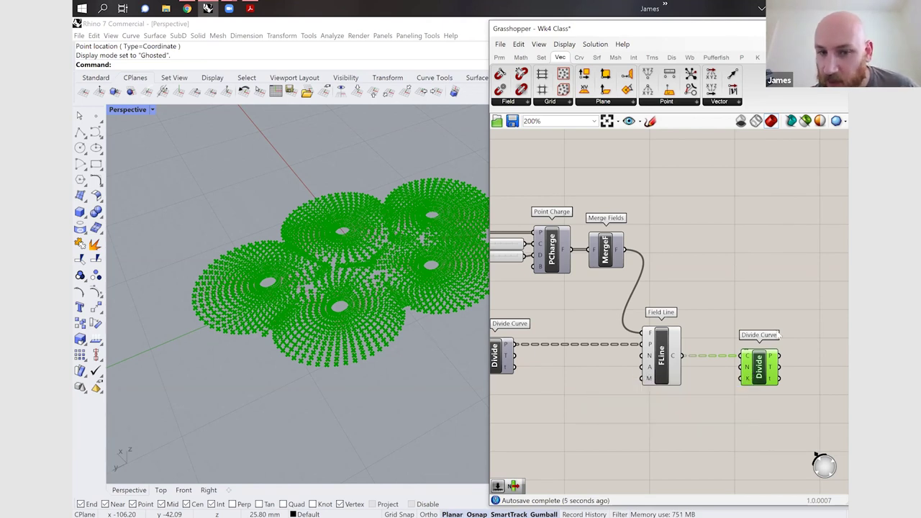
- Add a Graph Mapper to the canvas, downstream of and slightly below the field lines' Divide Curve
scroll(647, 365, down, 1)
scroll(799, 348, down, 2)
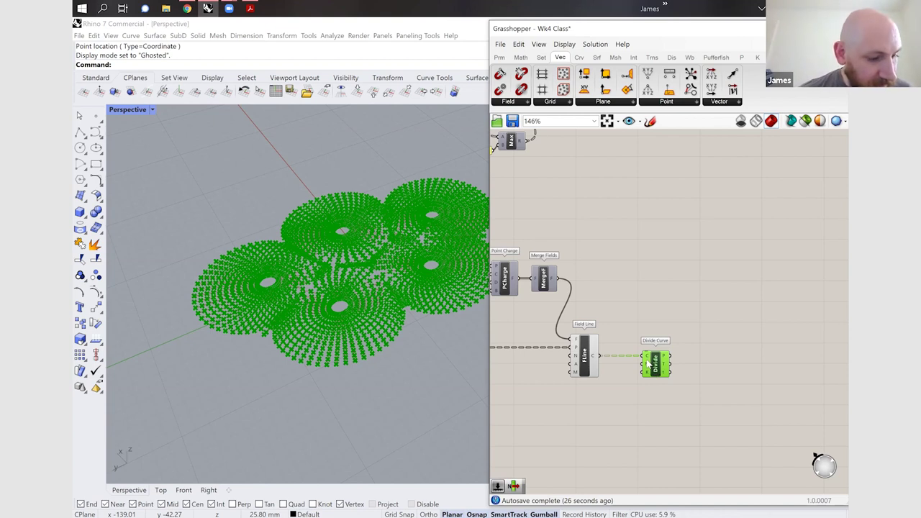
double_click(705, 408)
text(grap)
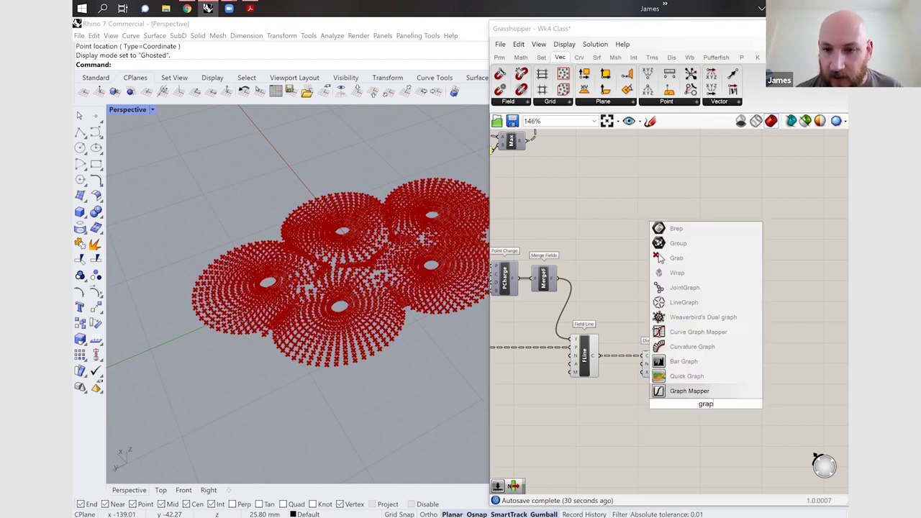
text(hmapp)
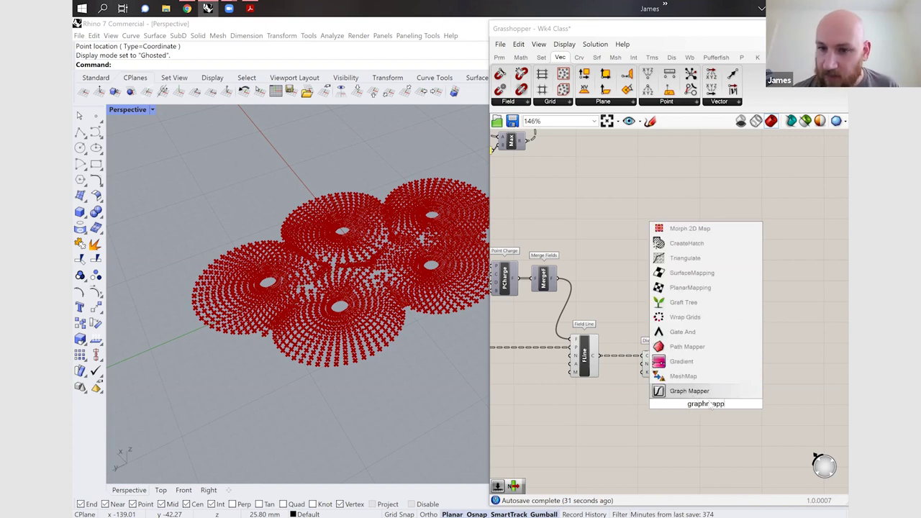
key(Return)
drag(706, 404, 798, 421)
scroll(622, 350, down, 3)
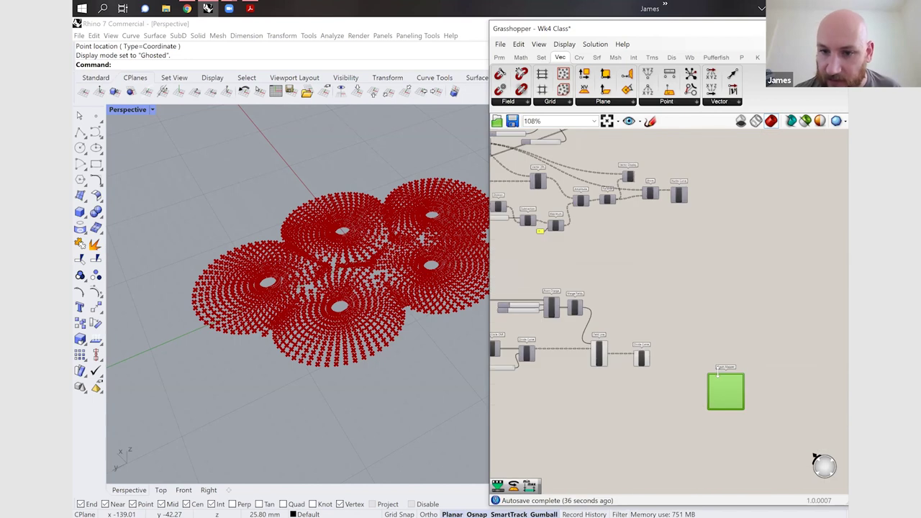
scroll(717, 401, up, 2)
drag(733, 389, 719, 389)
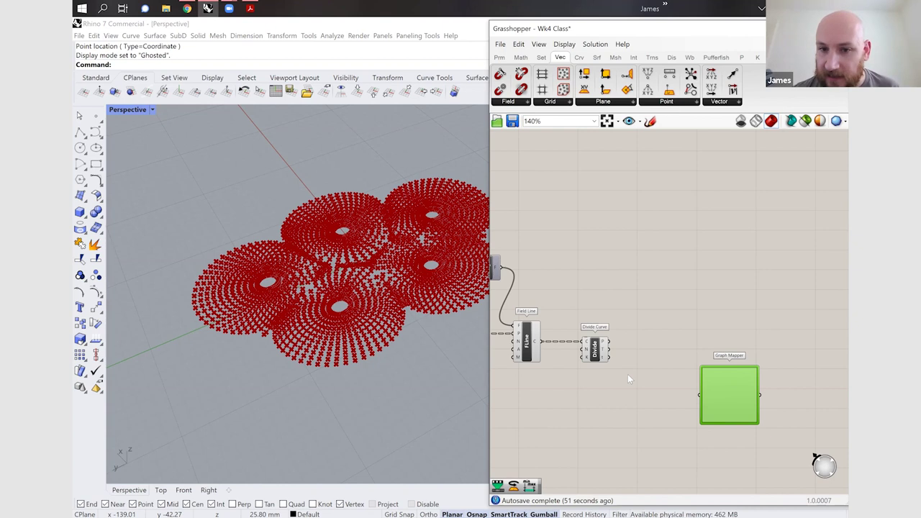
- Add a Series component just before the Graph Mapper's input
double_click(673, 403)
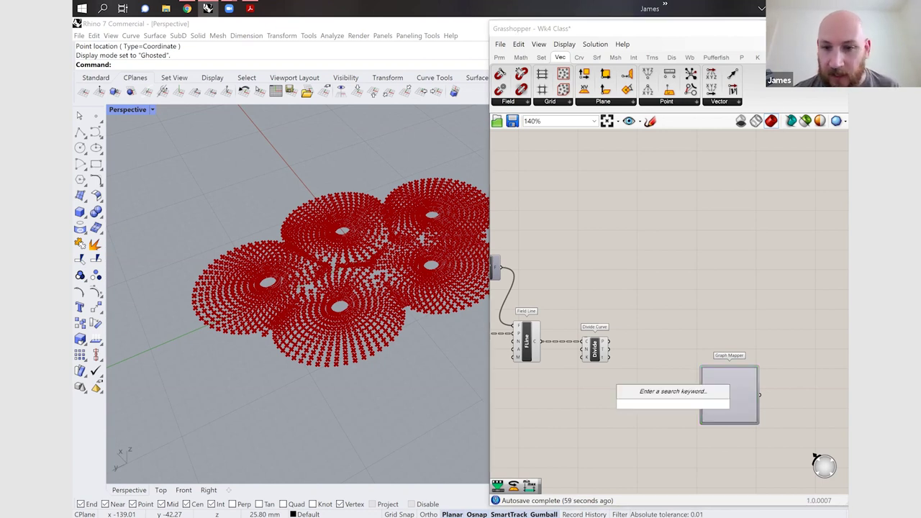
text(serei)
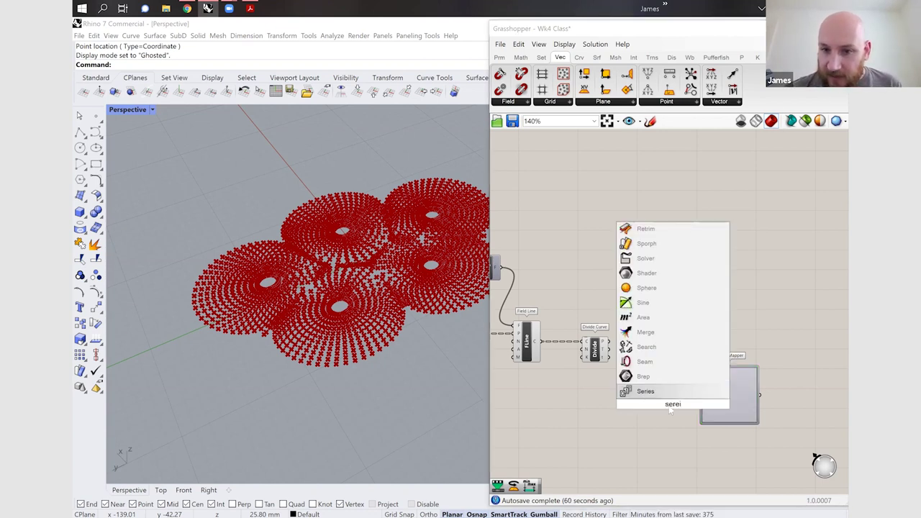
key(Return)
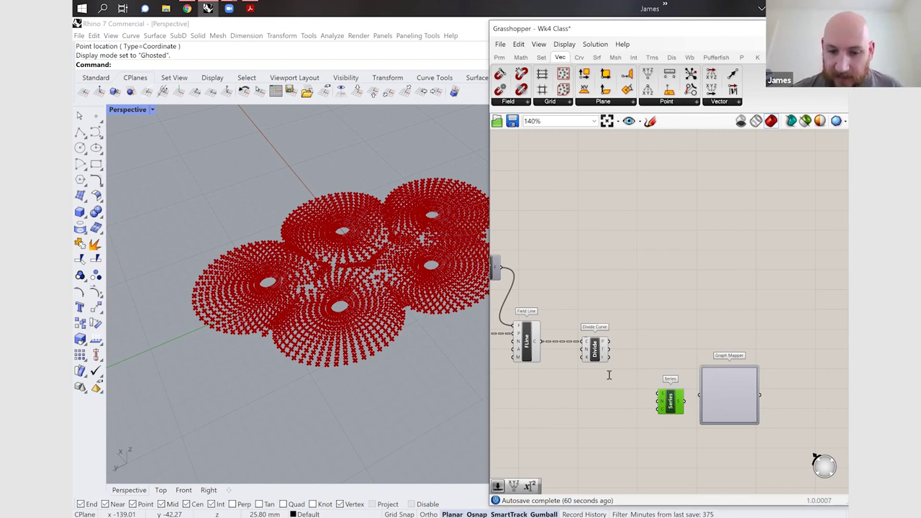
- Add a List Length component below the field lines' Divide Curve and connect the division points output P to it
double_click(608, 376)
text(list)
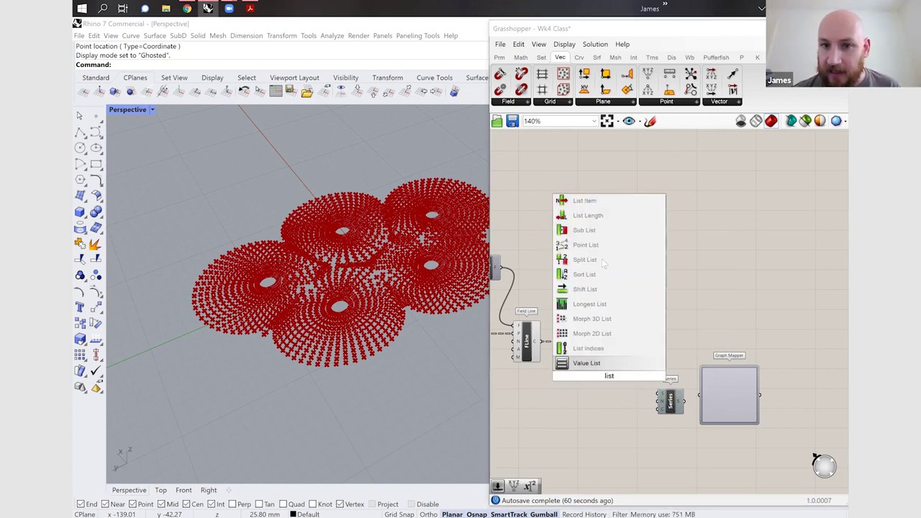
key(Return)
scroll(559, 343, up, 5)
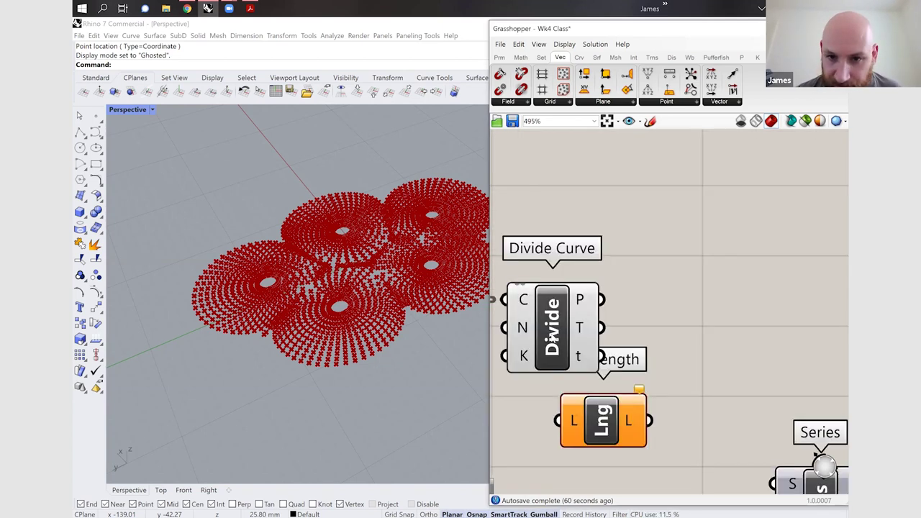
click(580, 357)
mouse_move(581, 359)
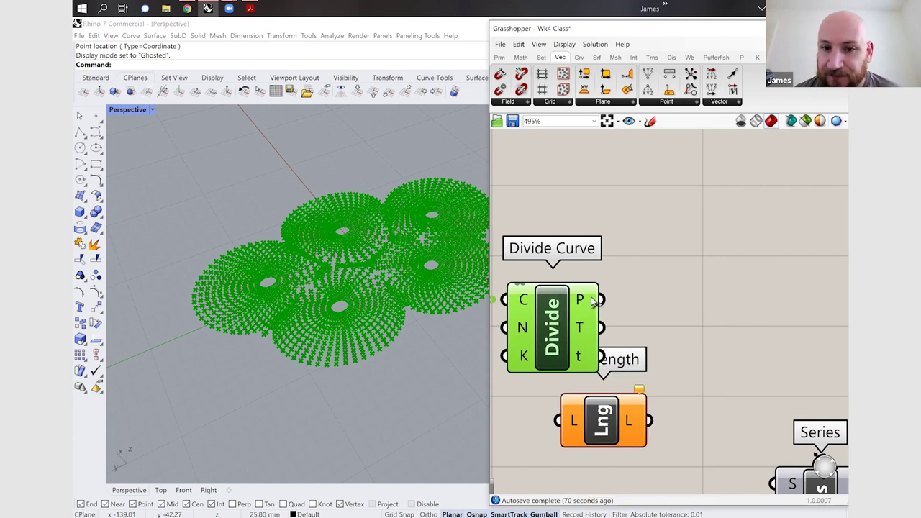
drag(573, 405, 601, 300)
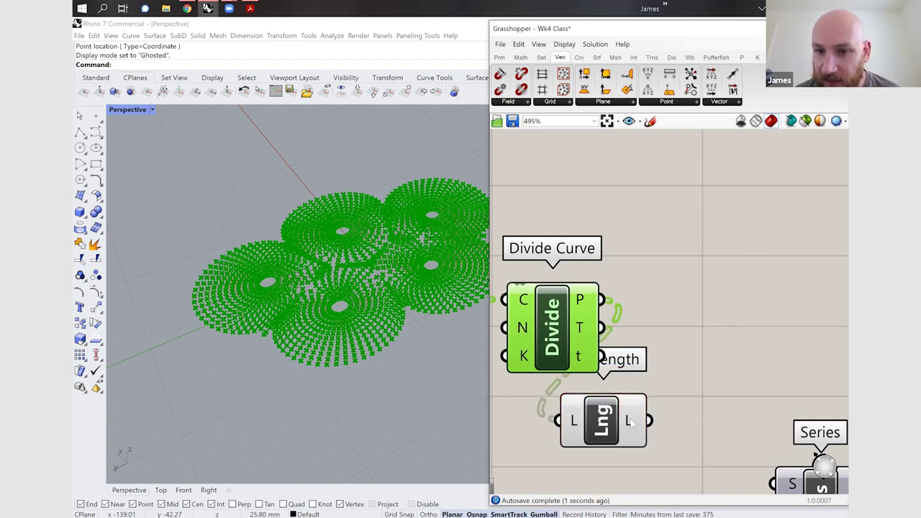
mouse_move(630, 422)
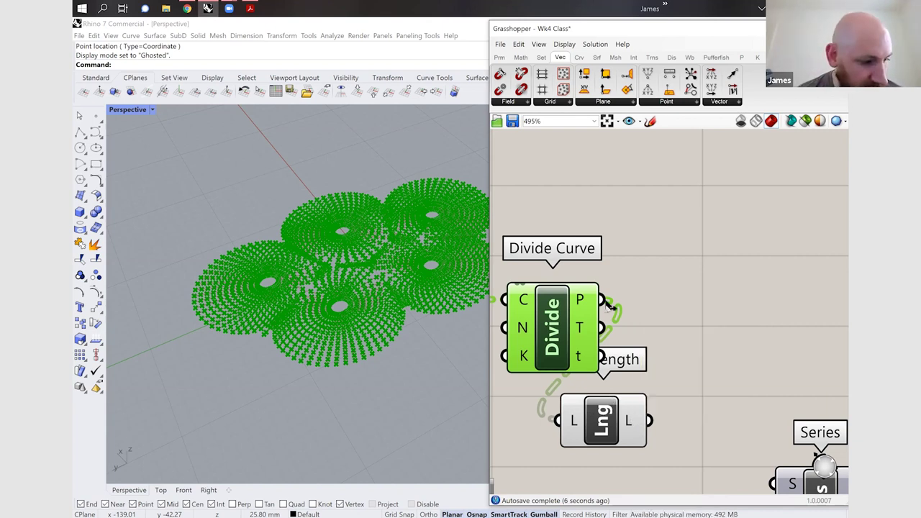
- Move List Length next to Series and connect its output to the Series count input C
scroll(607, 305, down, 2)
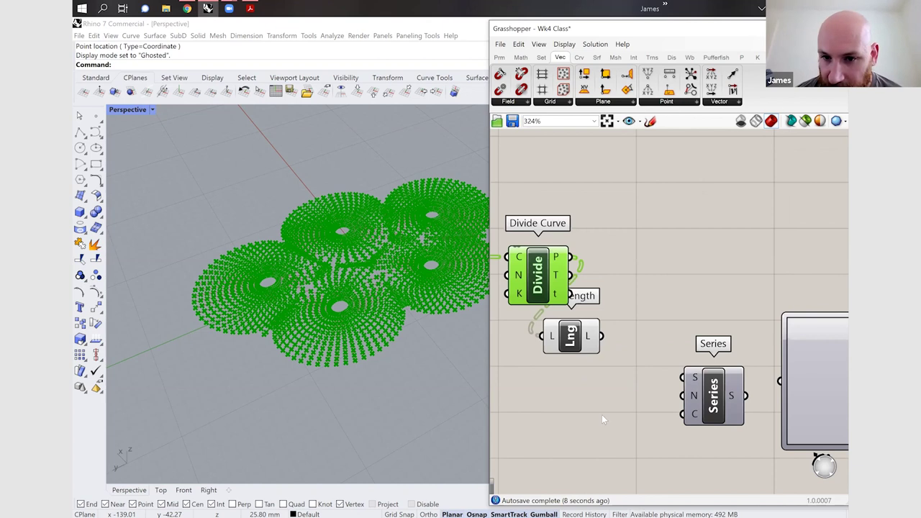
drag(566, 349, 638, 416)
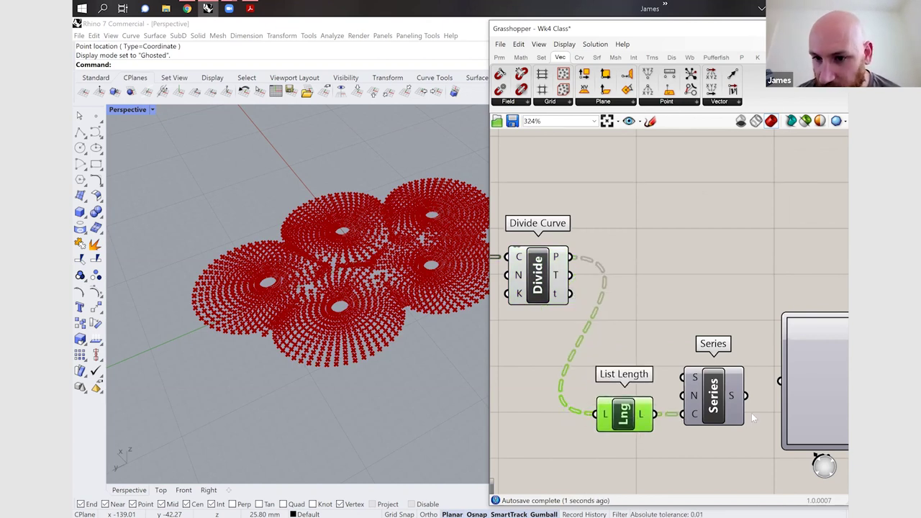
mouse_move(735, 395)
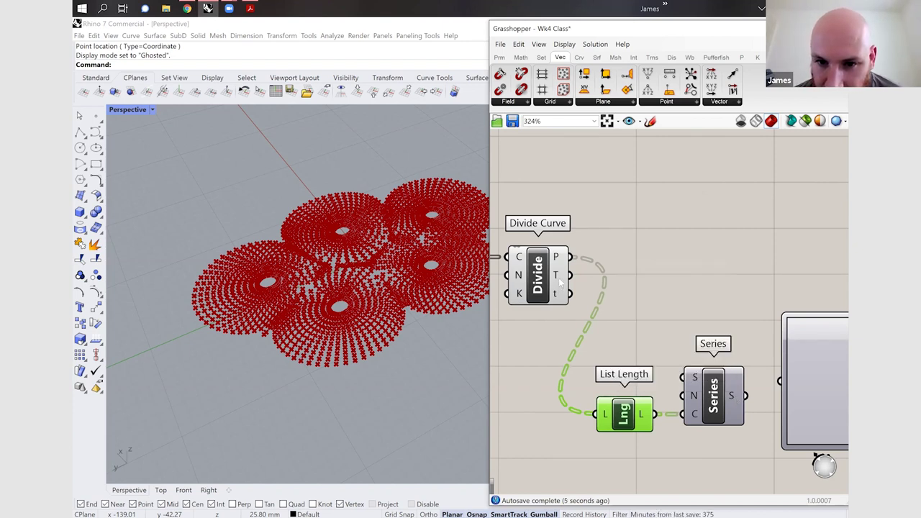
mouse_move(559, 295)
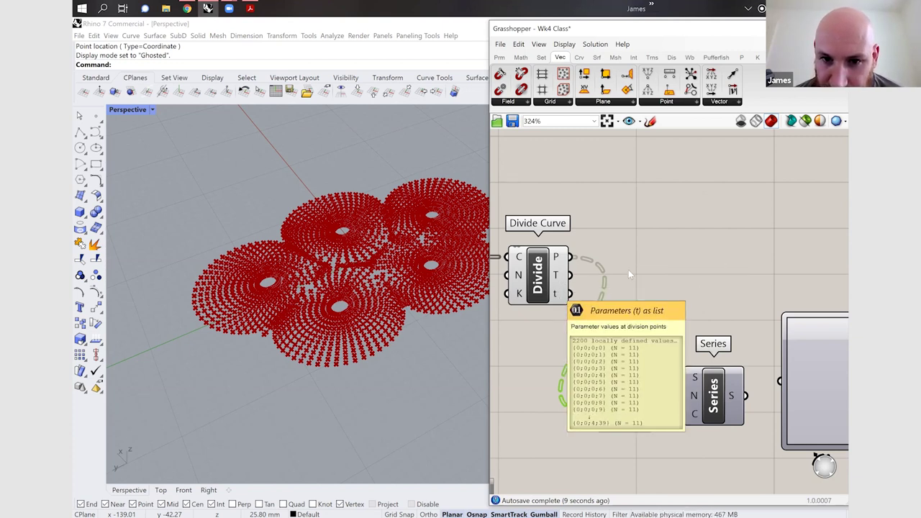
- Connect the Series output to the Graph Mapper's input and check the mapper's incoming data
scroll(628, 270, down, 3)
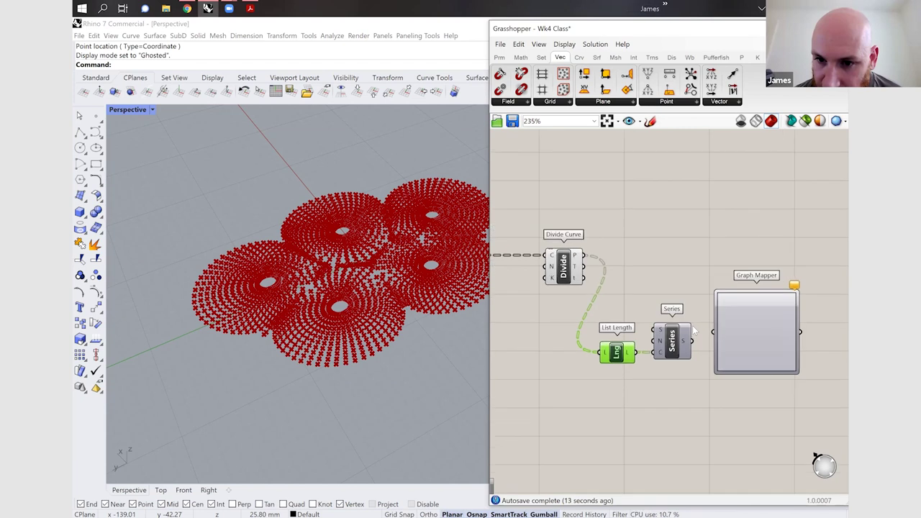
scroll(692, 320, up, 2)
drag(716, 336, 682, 349)
mouse_move(682, 349)
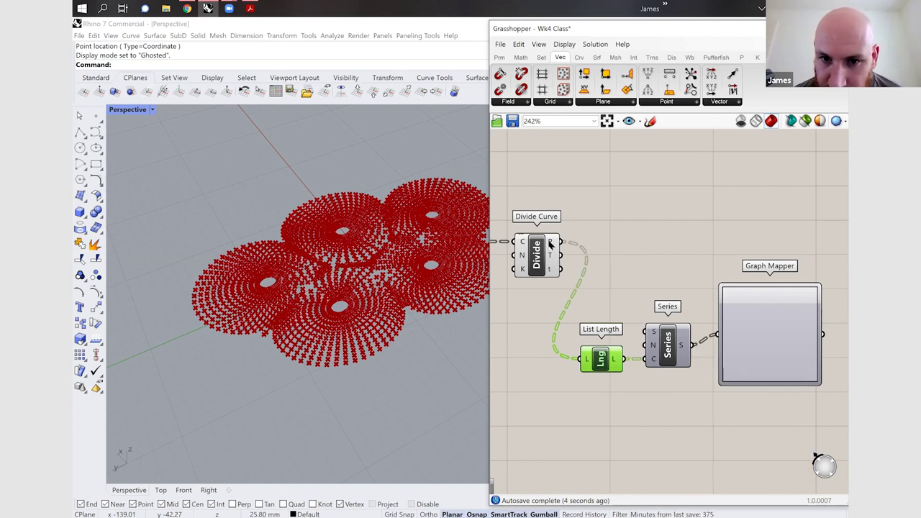
mouse_move(550, 244)
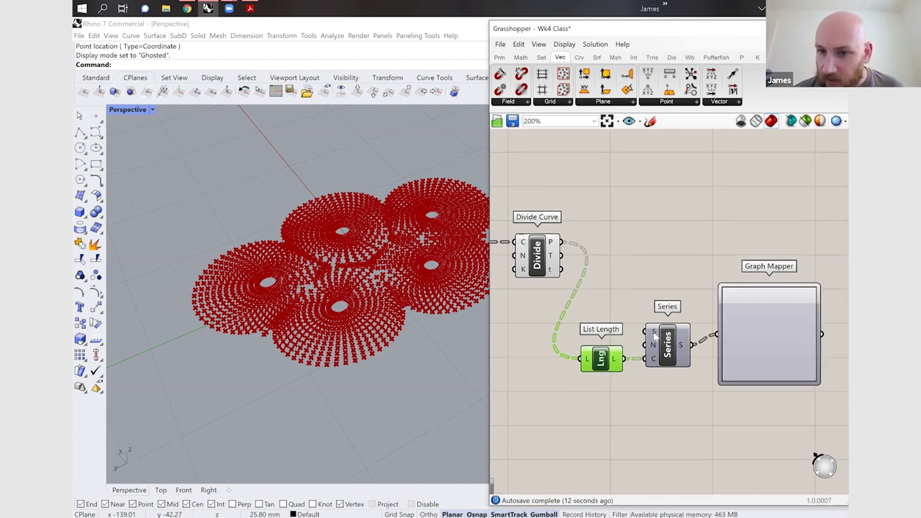
scroll(657, 295, down, 2)
scroll(657, 295, up, 1)
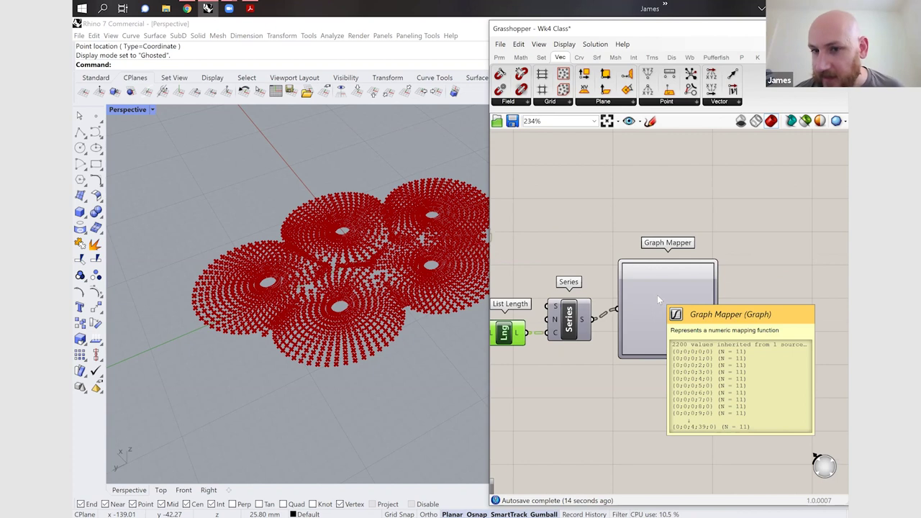
click(676, 314)
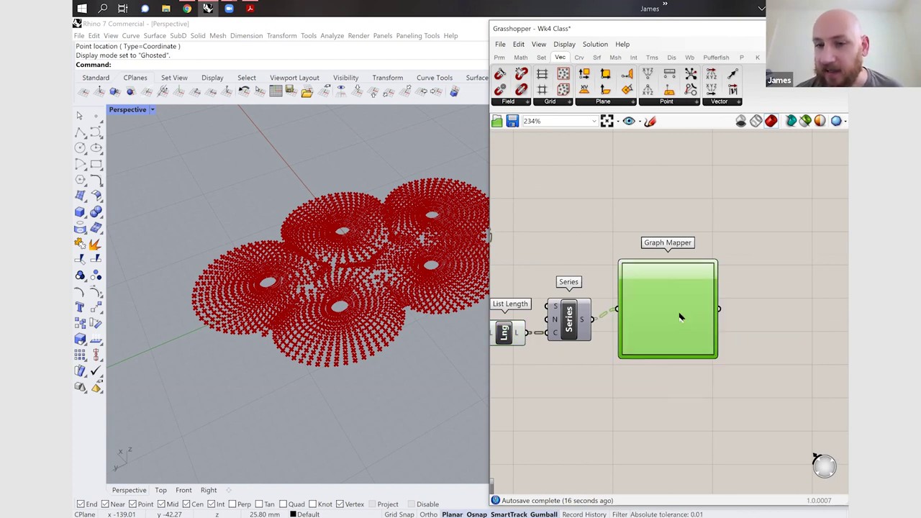
- Set the Graph Mapper's graph type to Bezier
right_click(680, 315)
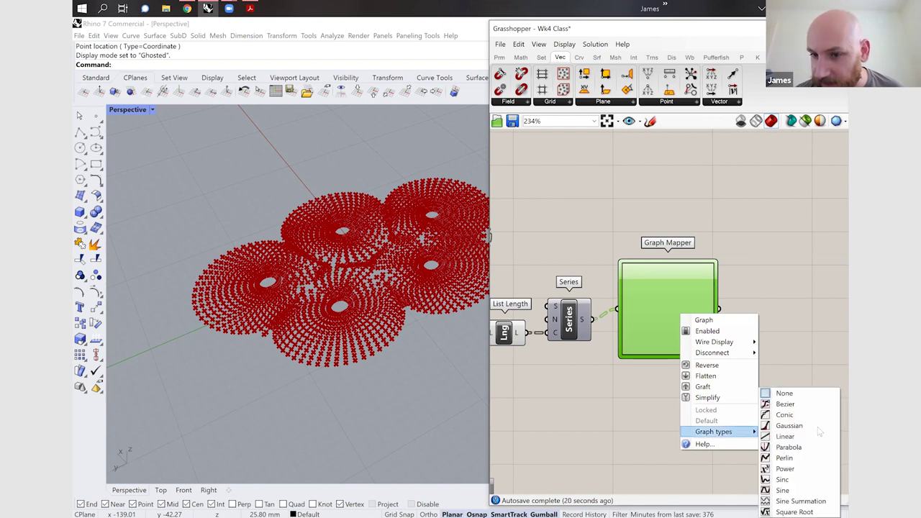
mouse_move(741, 432)
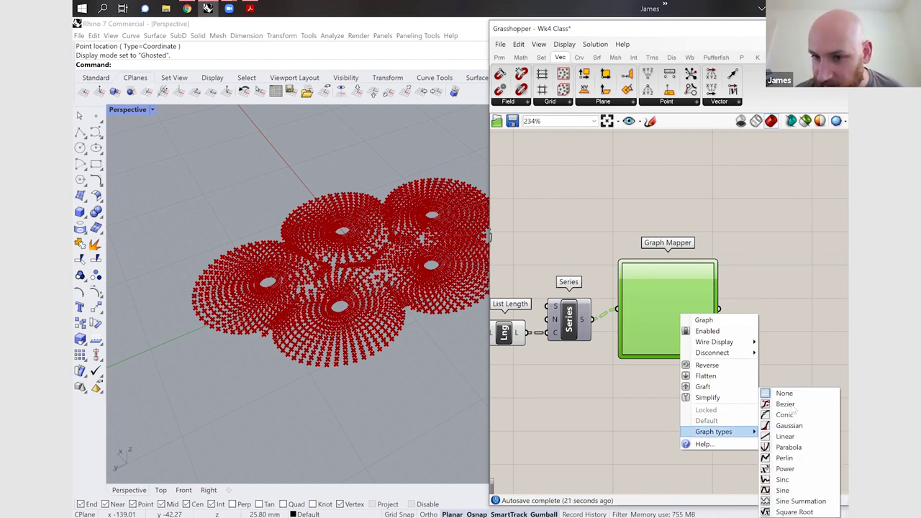
click(786, 404)
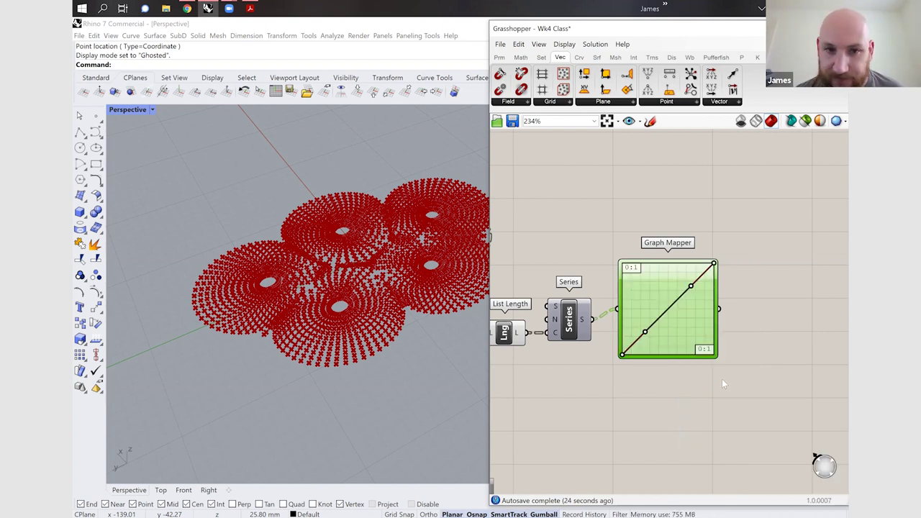
- Add a Remap Numbers component and place it after the Graph Mapper, leaving a gap between them
scroll(728, 336, up, 1)
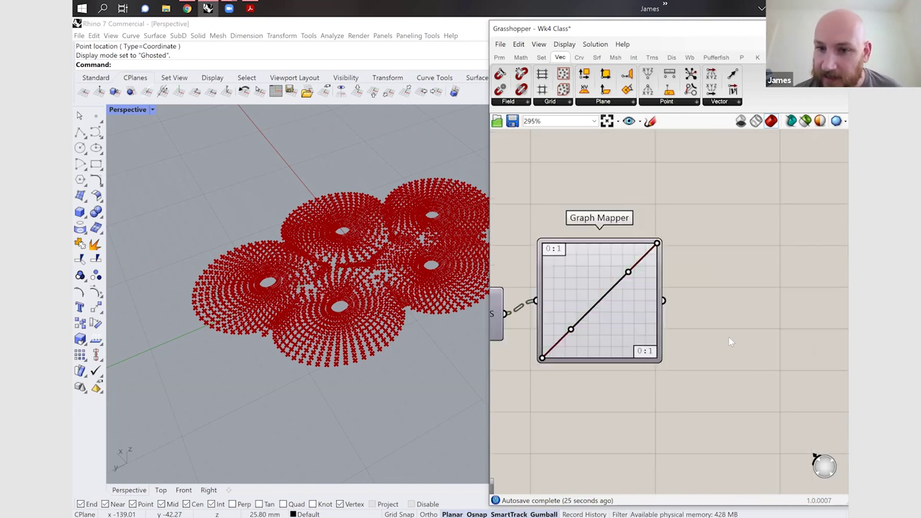
double_click(674, 307)
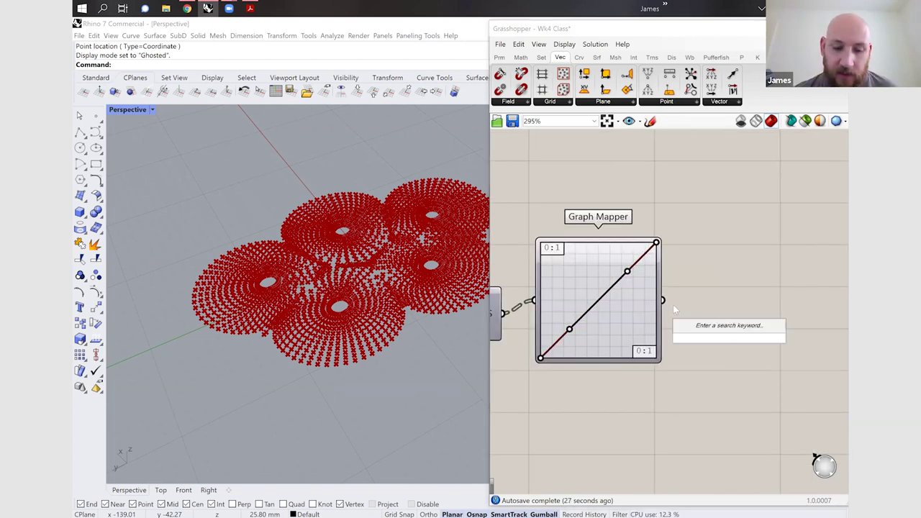
text(remap)
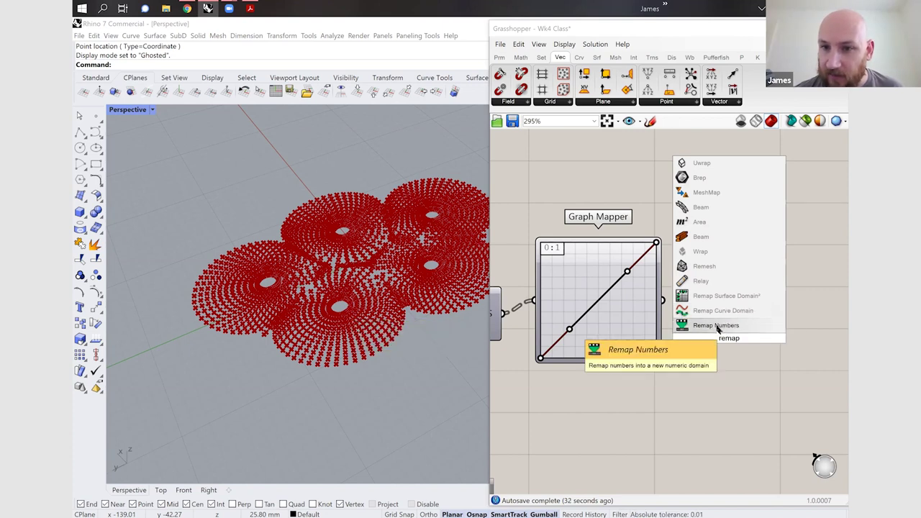
click(716, 326)
drag(733, 342, 801, 329)
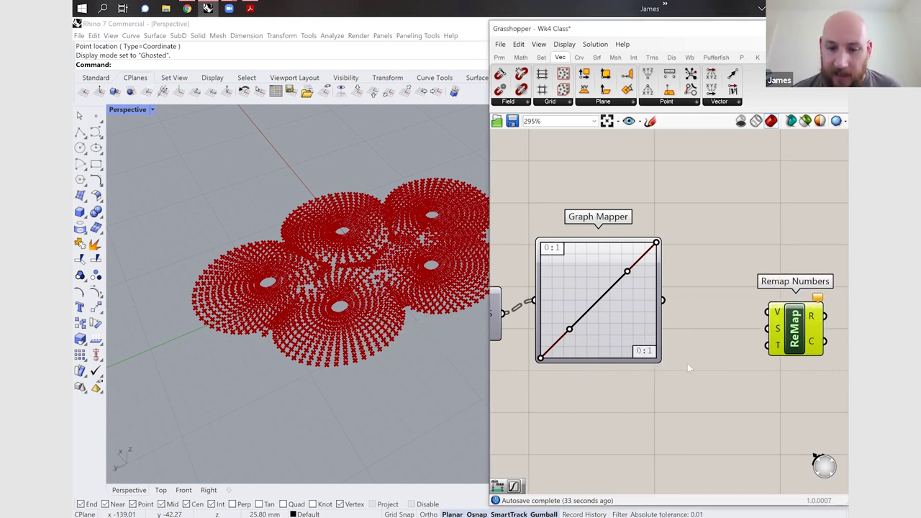
- Add a Bounds component between Graph Mapper and Remap Numbers, fed by the mapper's output and connected to the source input S
double_click(687, 362)
text(bound)
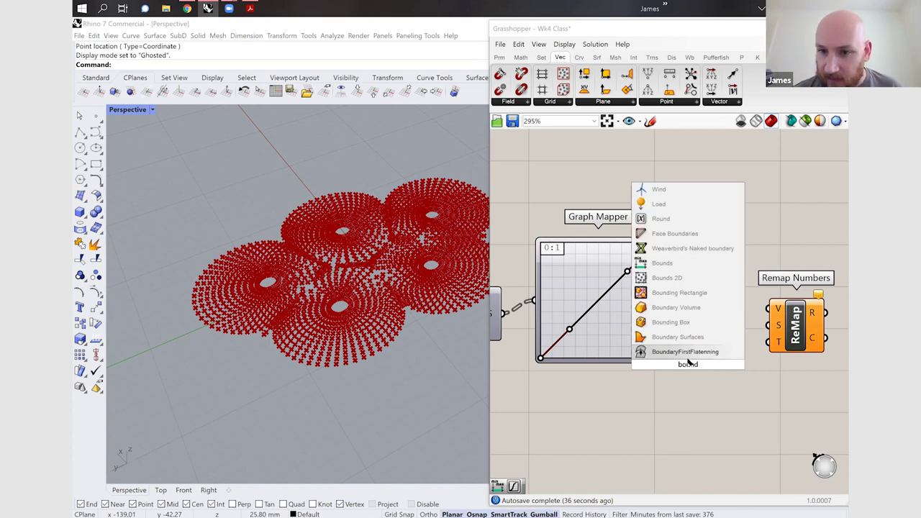
click(665, 269)
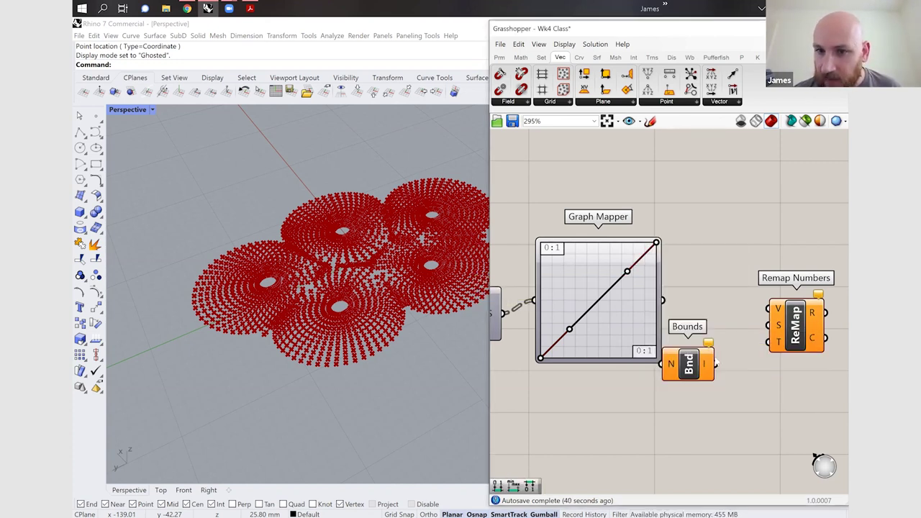
drag(662, 343, 691, 337)
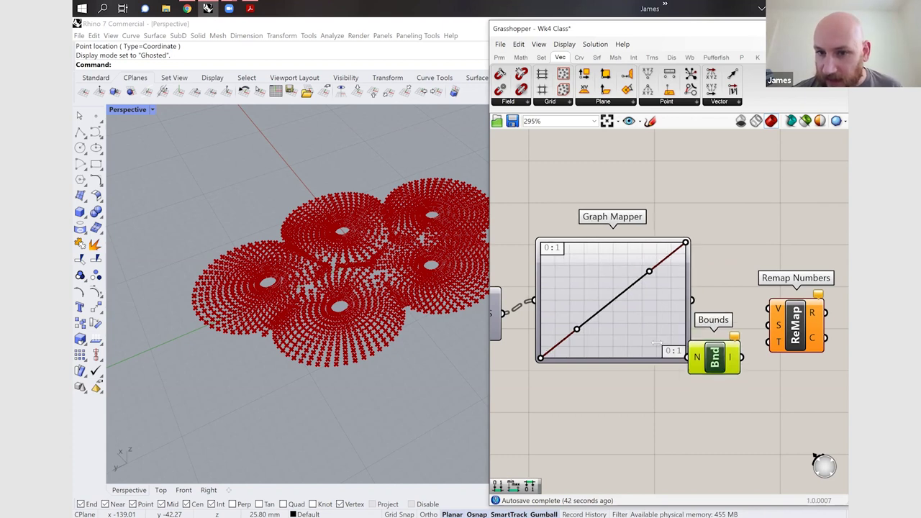
key(ctrl+z)
drag(745, 358, 733, 313)
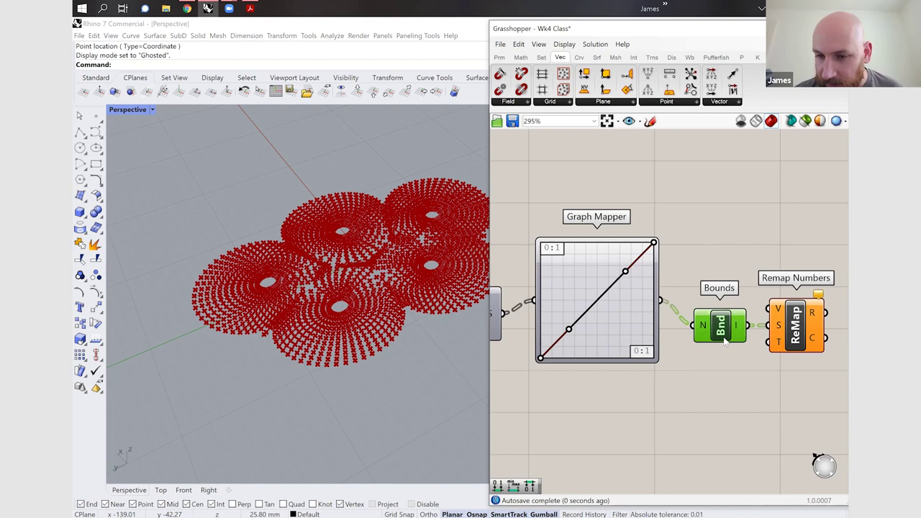
- Add a Construct Domain component below Bounds and connect its output to the target input T of Remap Numbers
click(703, 384)
double_click(703, 385)
text(con)
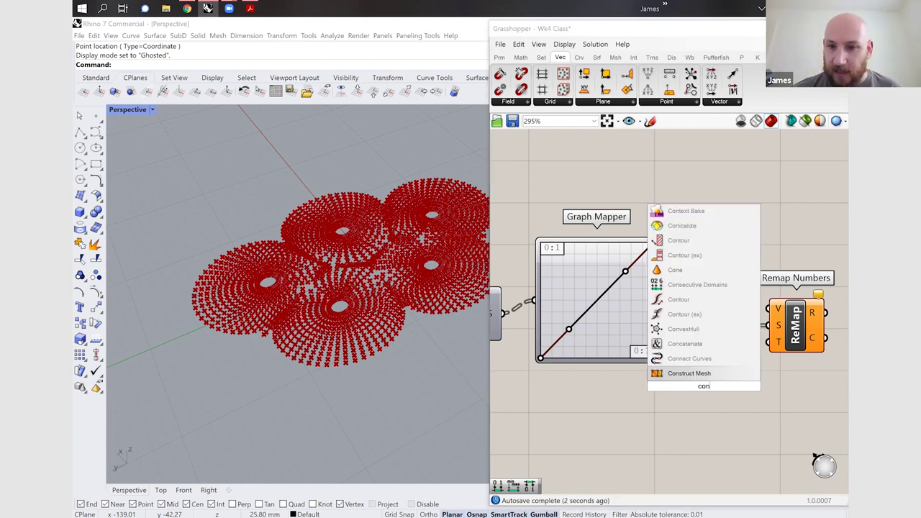
text(struct)
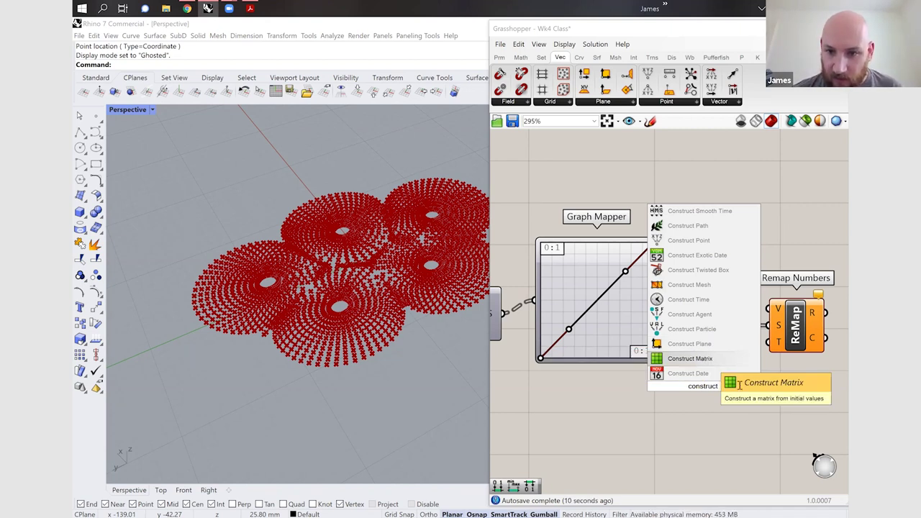
key(Down)
text(dom)
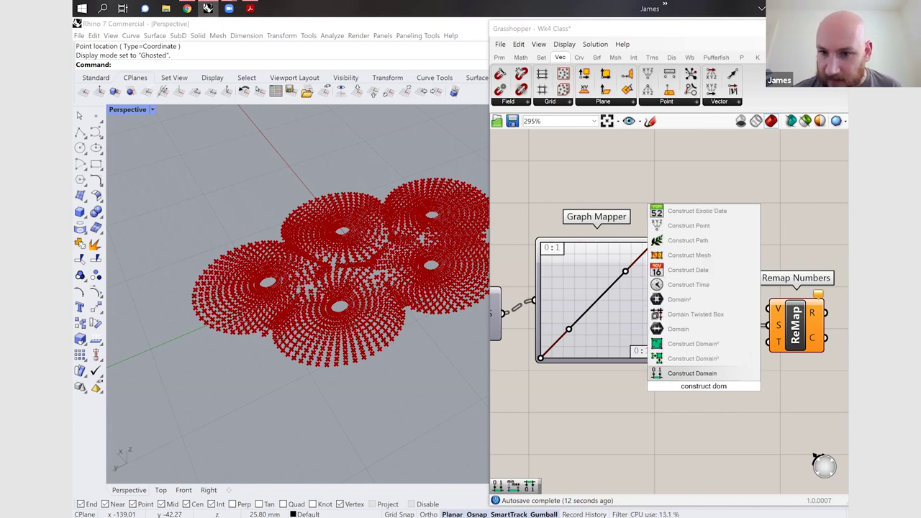
key(Return)
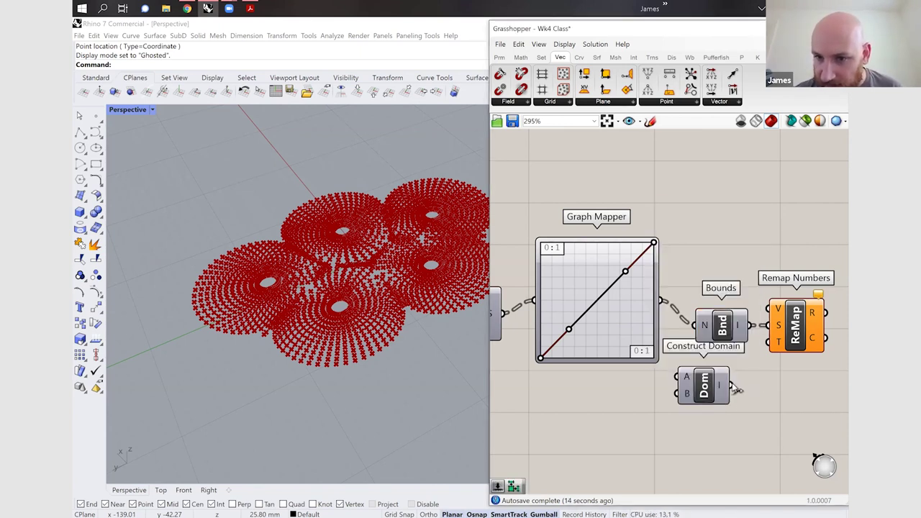
drag(770, 346, 730, 385)
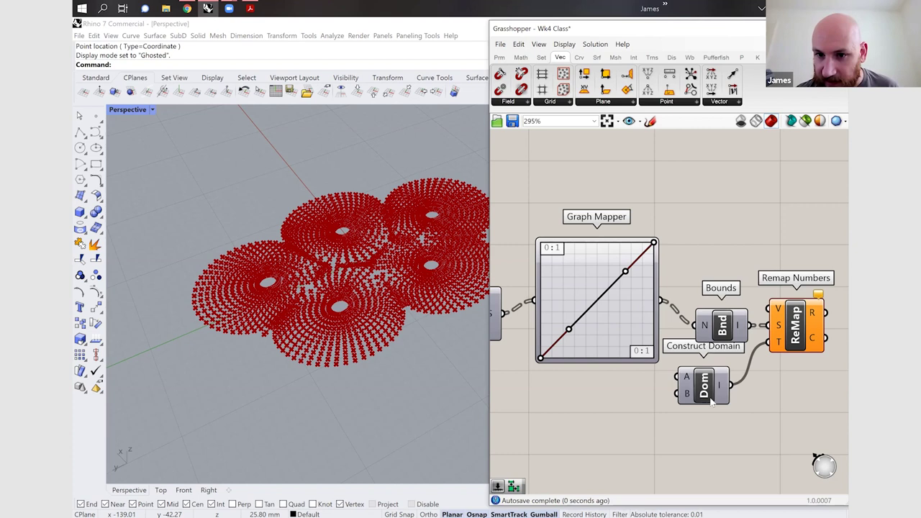
- Add a number slider set to 20 and connect it to the Construct Domain end input B
double_click(645, 428)
double_click(646, 425)
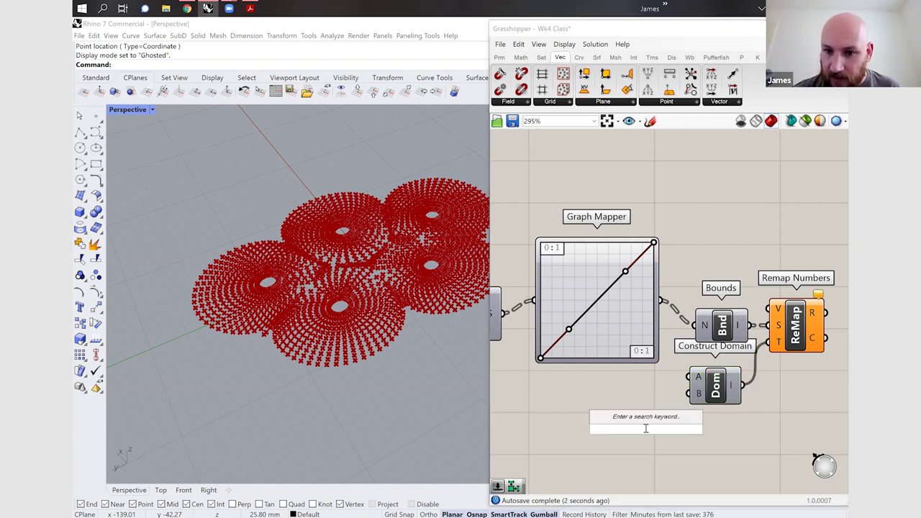
text(100)
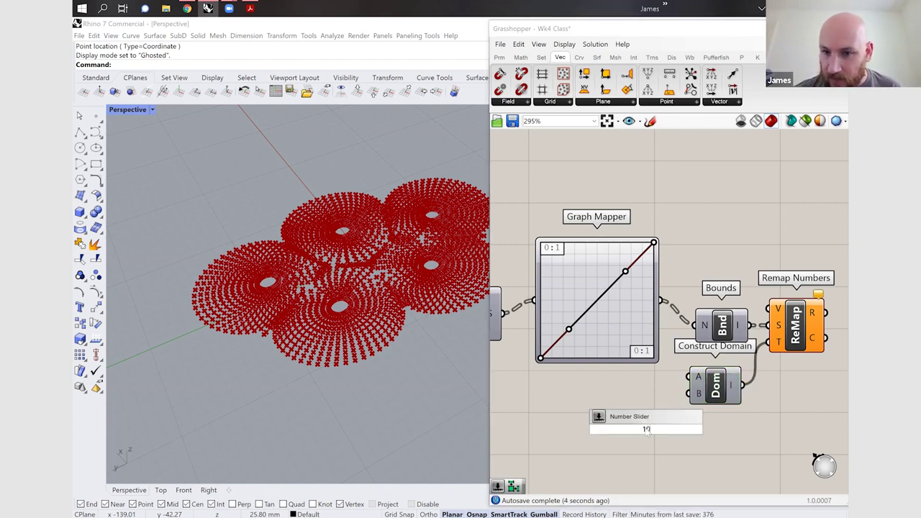
key(Return)
drag(689, 393, 600, 393)
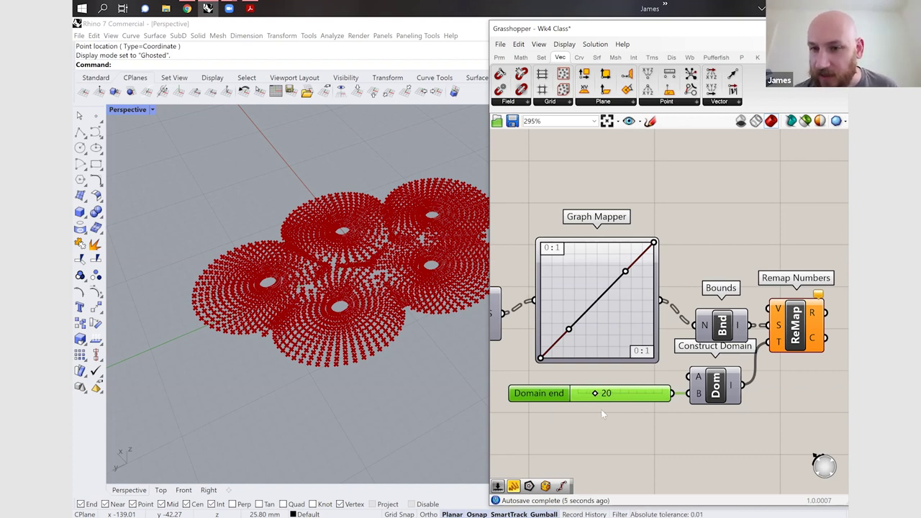
- Connect the Graph Mapper output to the Remap Numbers value input V, shift the component slightly and check its mapped output R
scroll(740, 365, down, 3)
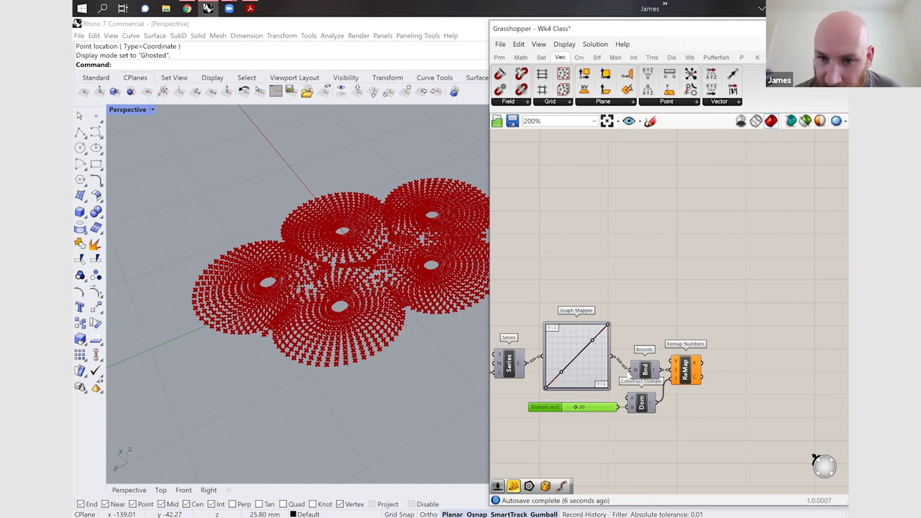
right_drag(629, 375, 586, 356)
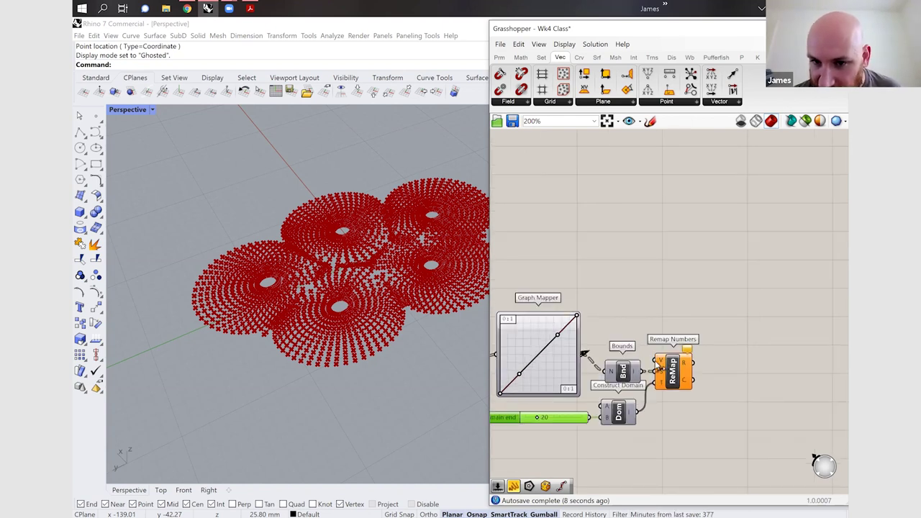
drag(581, 354, 656, 361)
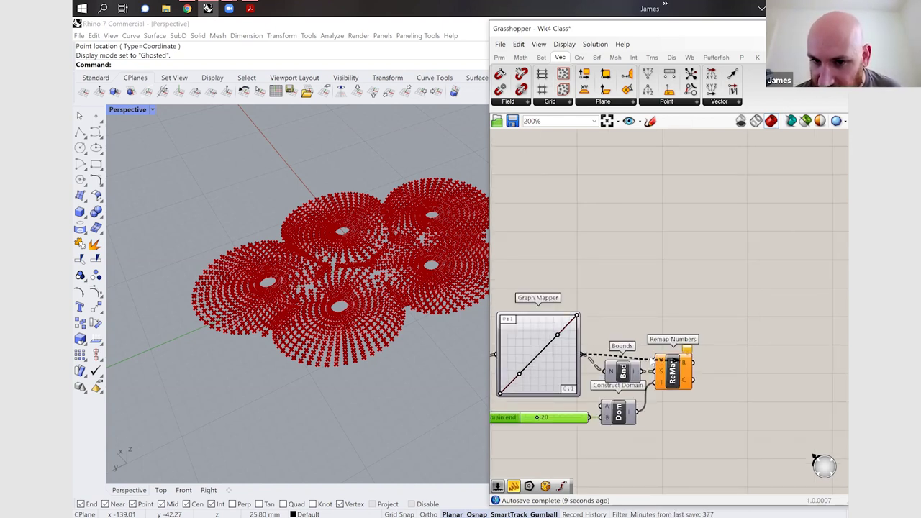
click(691, 373)
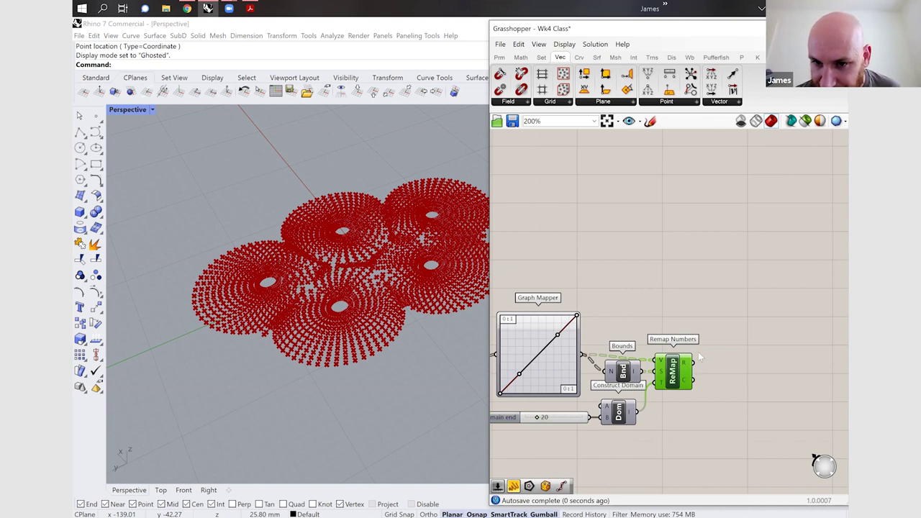
drag(684, 365, 700, 359)
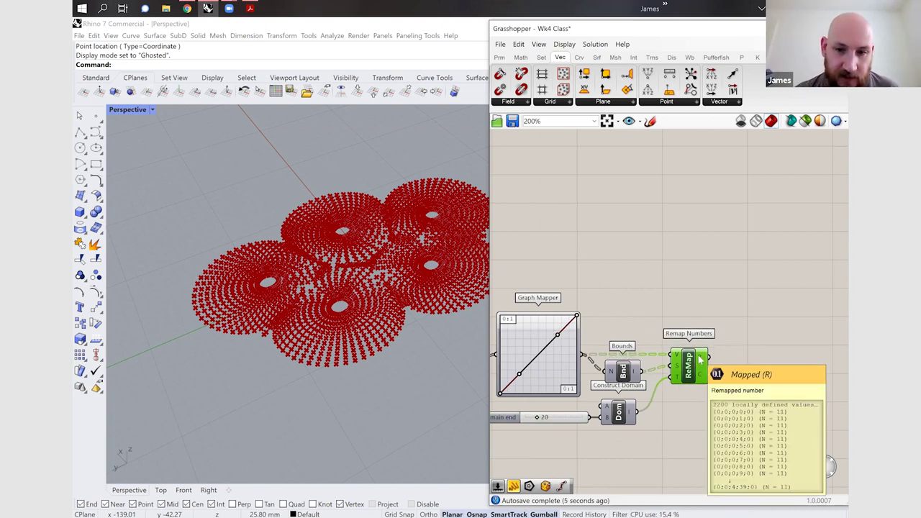
- Try bending the Graph Mapper's Bezier curve with its upper handle, and undo the change
drag(558, 337, 531, 333)
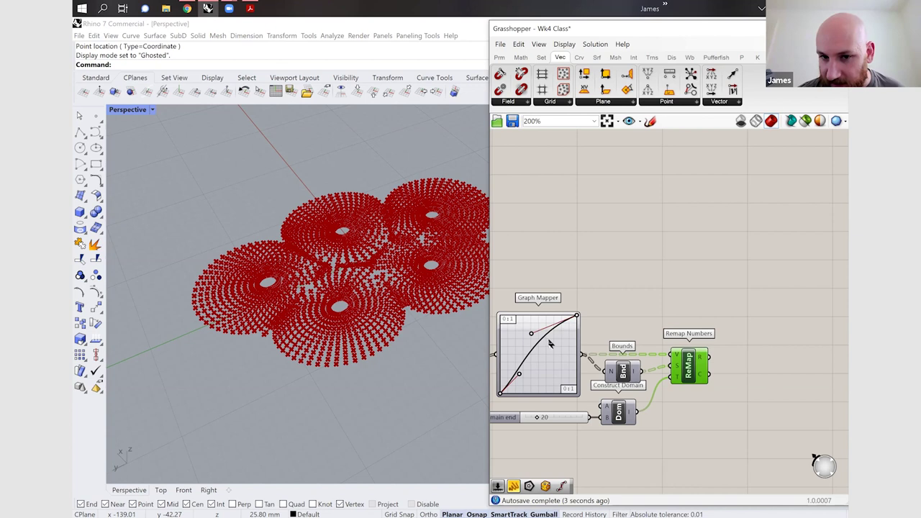
key(ctrl+z)
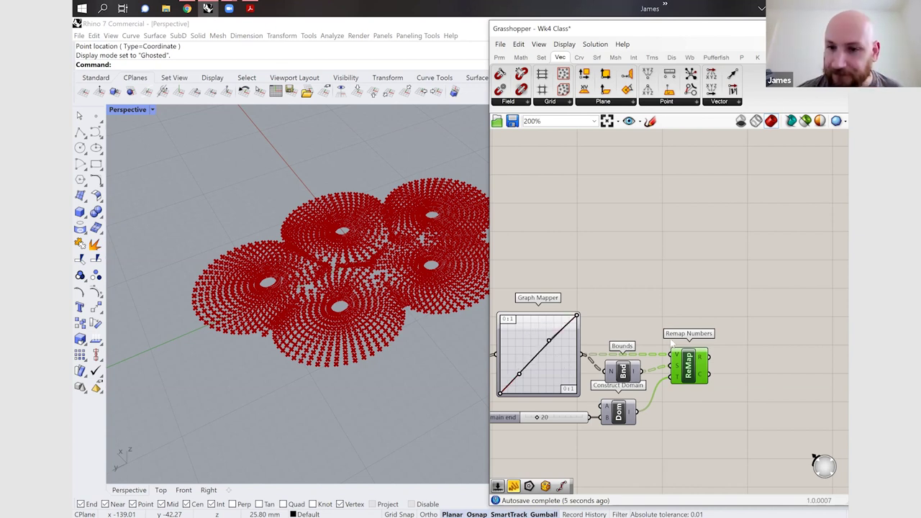
- Add a Deconstruct point component beside the field lines' Divide Curve and connect the division points output P to it
scroll(752, 343, down, 5)
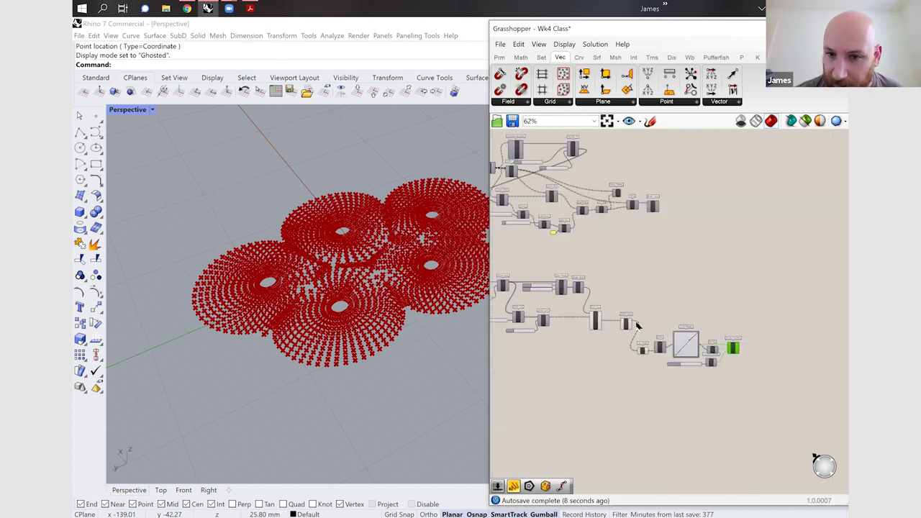
scroll(630, 328, up, 5)
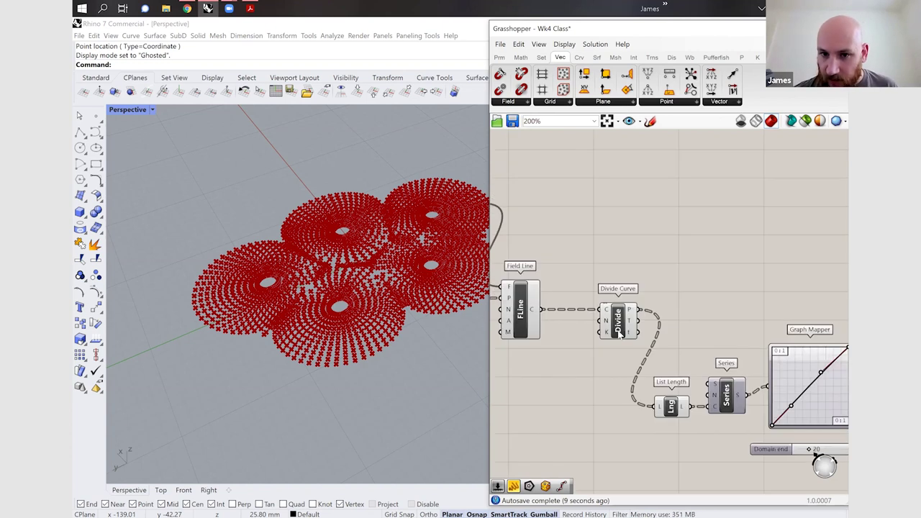
double_click(628, 332)
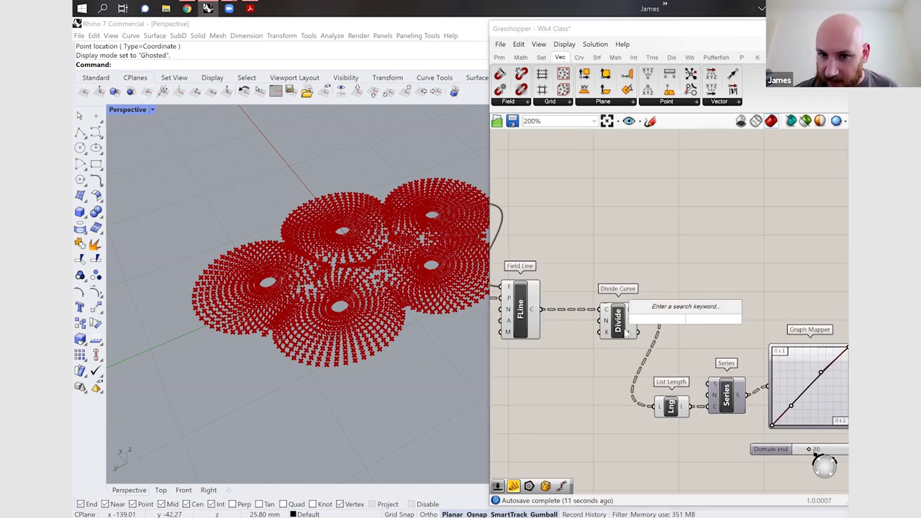
click(625, 325)
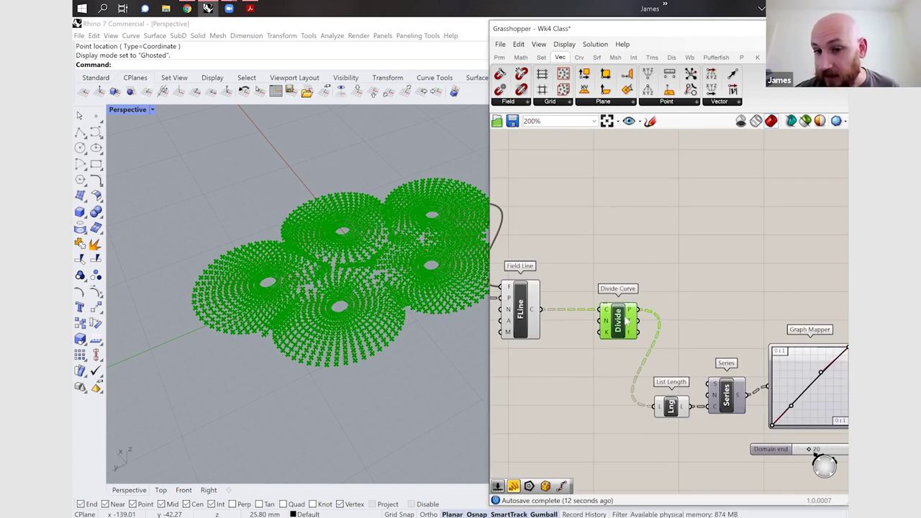
double_click(695, 318)
text(d)
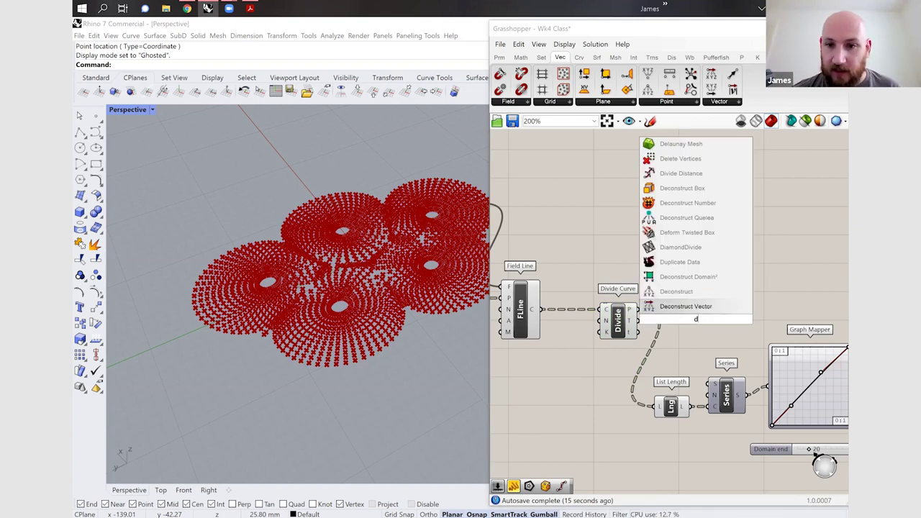
text(econstruct)
key(Return)
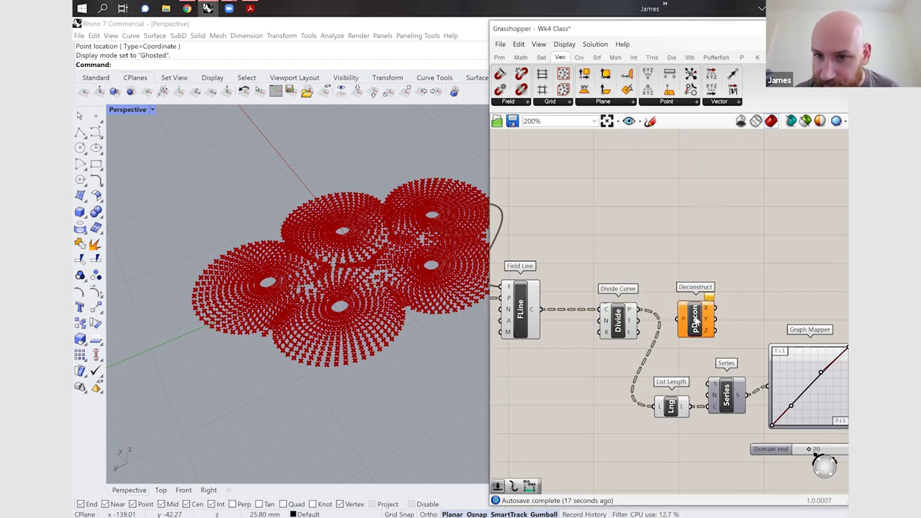
click(706, 320)
drag(683, 318, 703, 309)
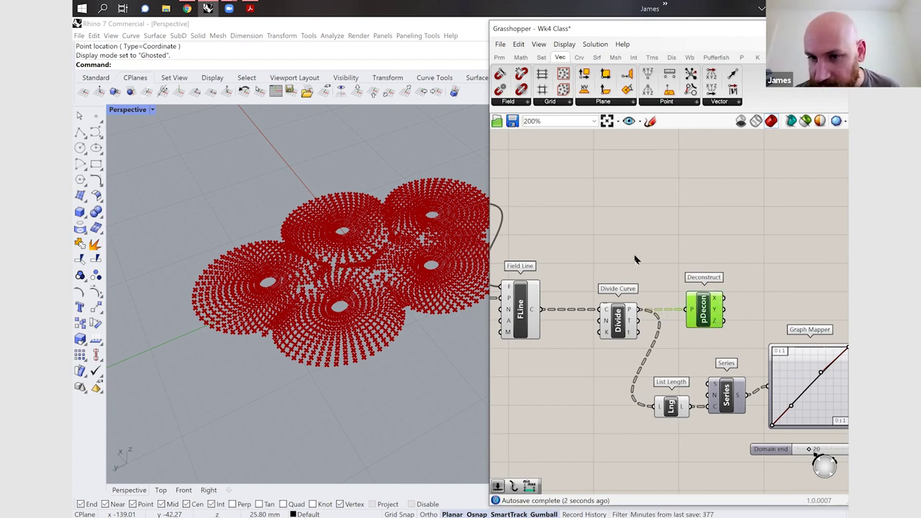
- Add a Construct Point component and connect the Deconstruct component's X and Y outputs to its X and Y inputs
scroll(764, 274, down, 2)
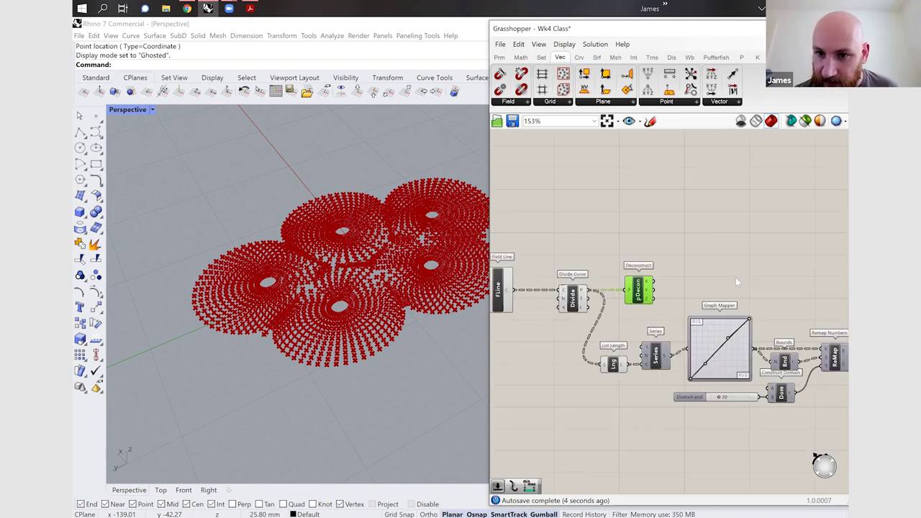
double_click(736, 277)
text(p)
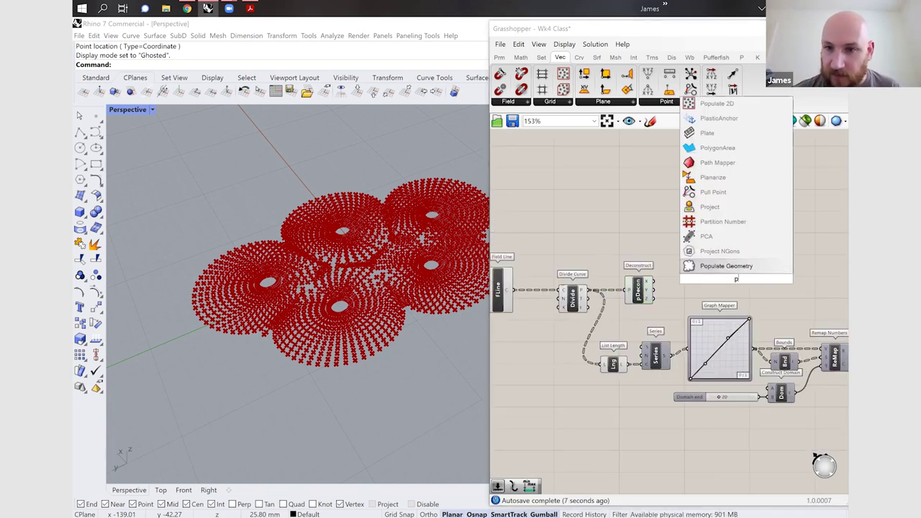
text(oint)
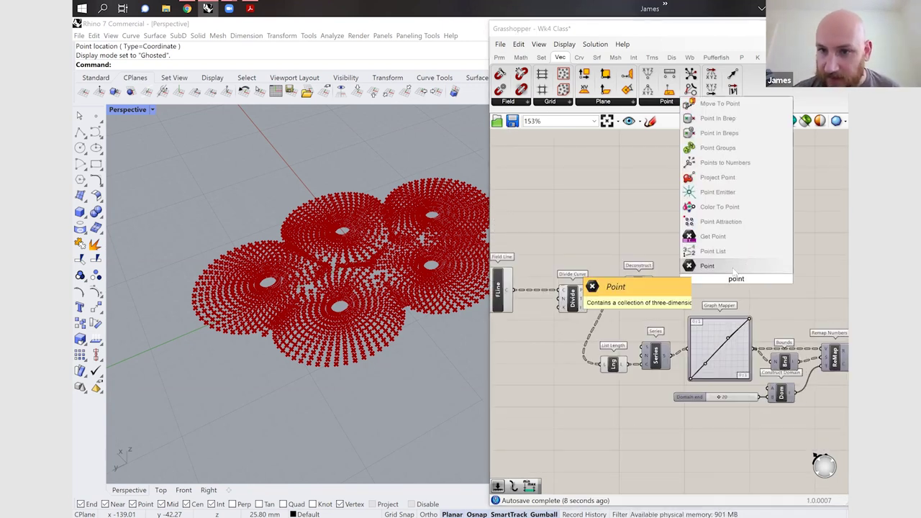
key(BackSpace)
key(BackSpace)
key(BackSpace)
key(BackSpace)
key(BackSpace)
text(con)
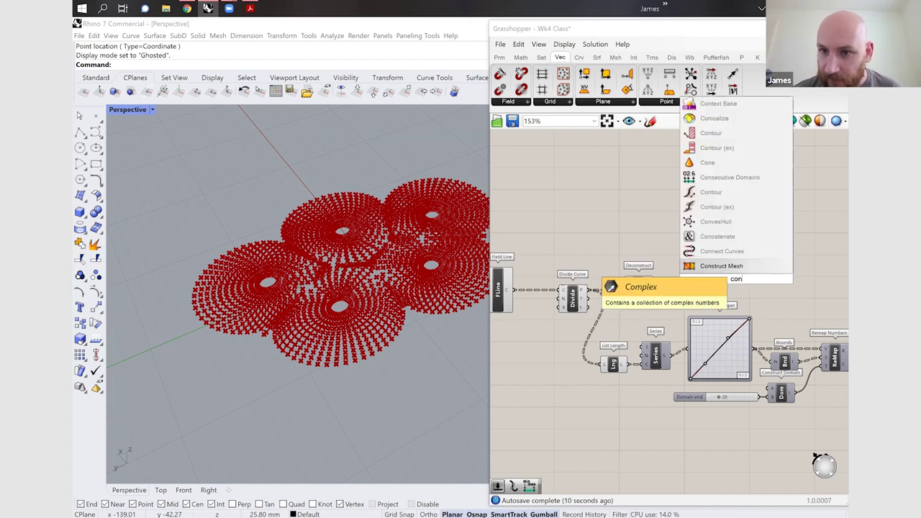
text(struct point)
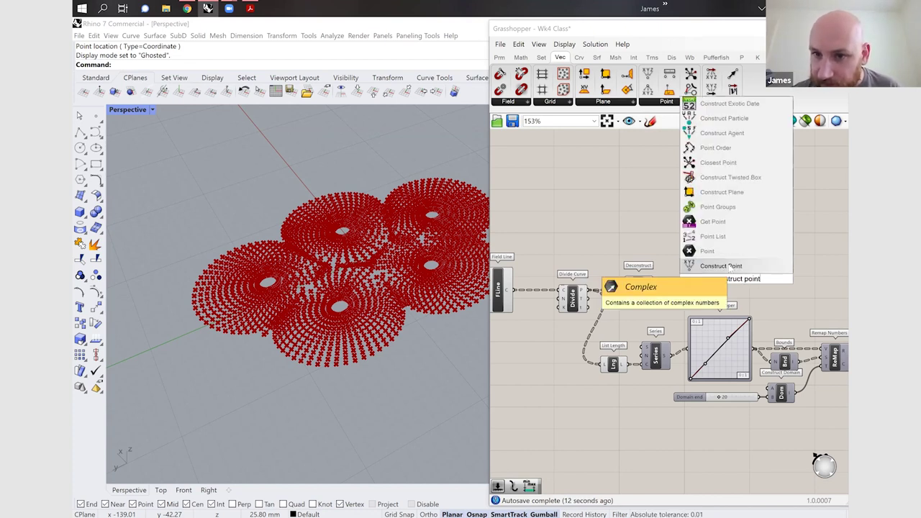
key(Return)
drag(742, 284, 801, 293)
mouse_move(555, 282)
mouse_down()
mouse_move(787, 273)
mouse_move(464, 273)
mouse_move(787, 281)
mouse_move(554, 291)
mouse_up()
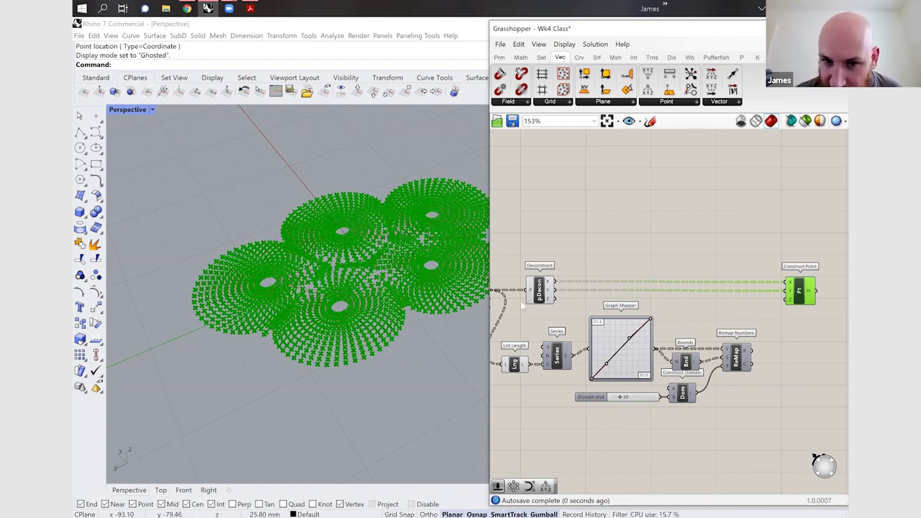
- Replace the List Length input L source with the Deconstruct component's Z output
scroll(553, 299, down, 3)
scroll(576, 293, up, 3)
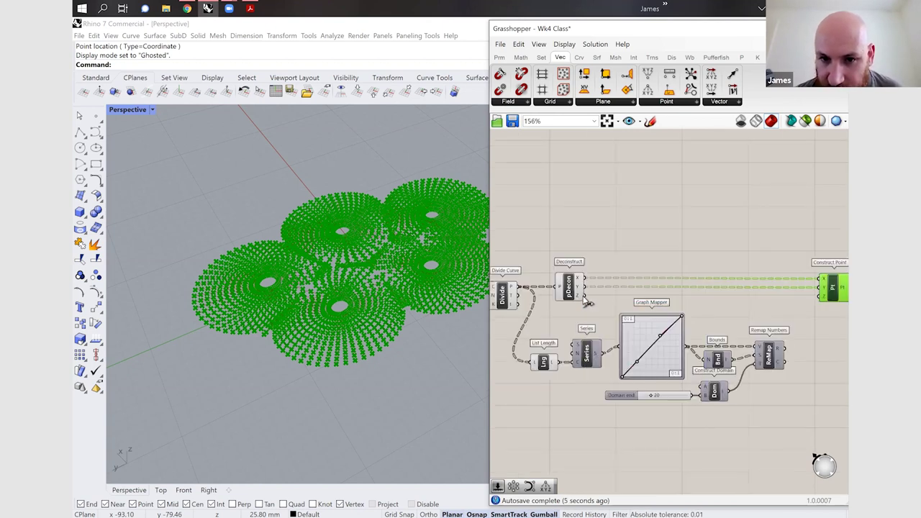
drag(542, 370, 532, 363)
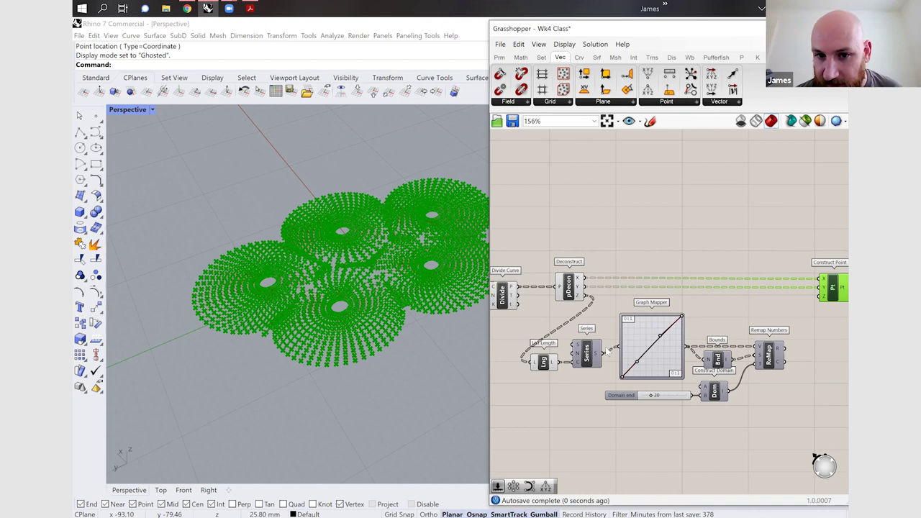
- Select the component chain from List Length through Remap Numbers, including the domain slider, and move it closer to Construct Point
scroll(575, 346, down, 4)
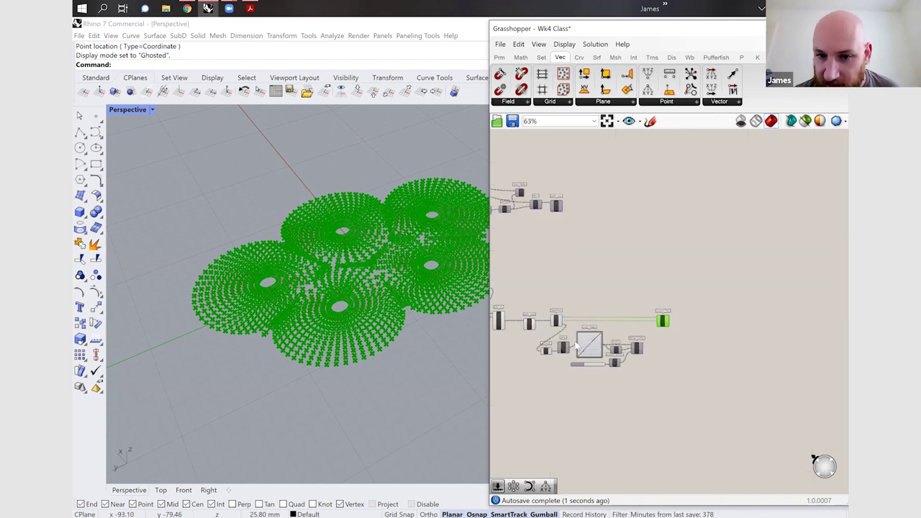
scroll(515, 349, up, 3)
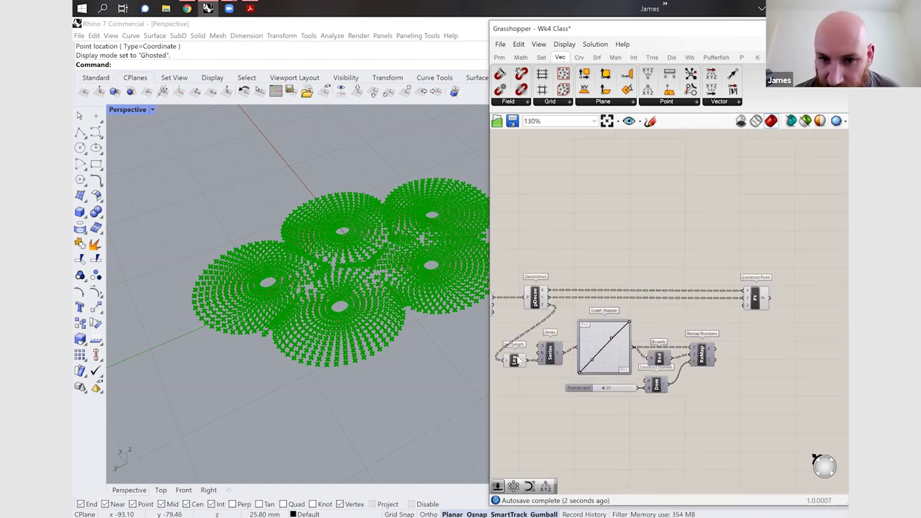
click(502, 356)
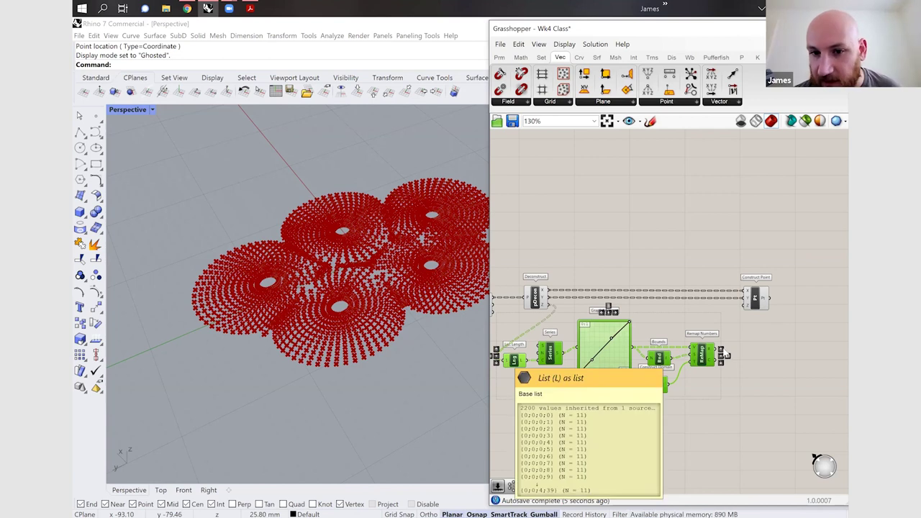
drag(689, 357, 760, 343)
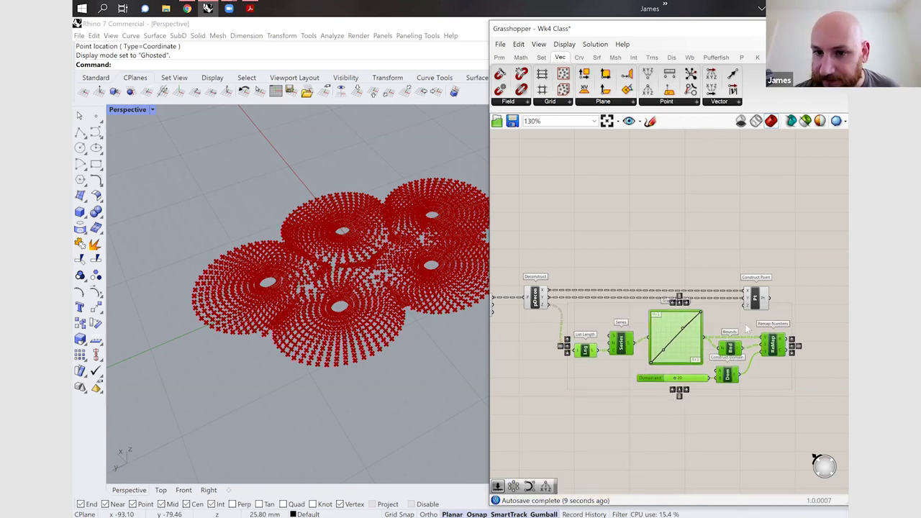
- Shift Construct Point slightly, connect the Remap Numbers mapped output R to its Z input, and inspect the resulting points in the viewport
scroll(747, 286, up, 2)
drag(661, 287, 746, 287)
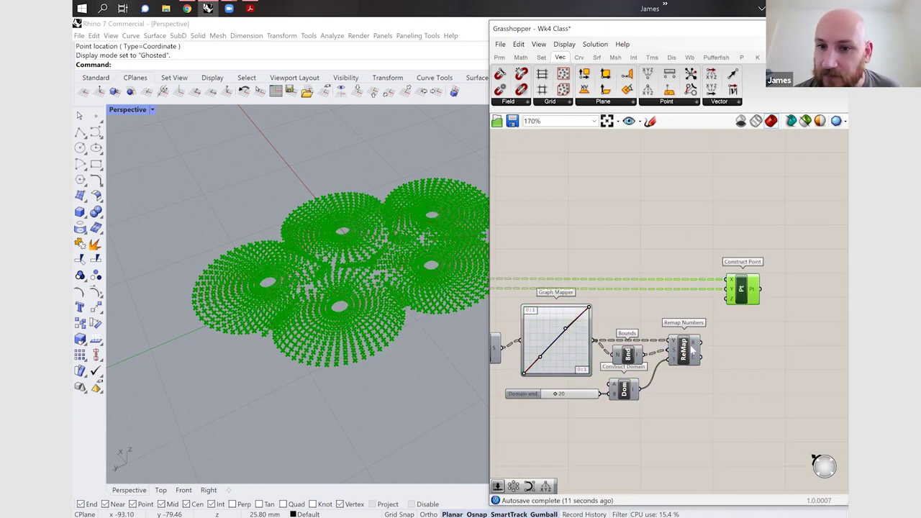
drag(701, 342, 732, 302)
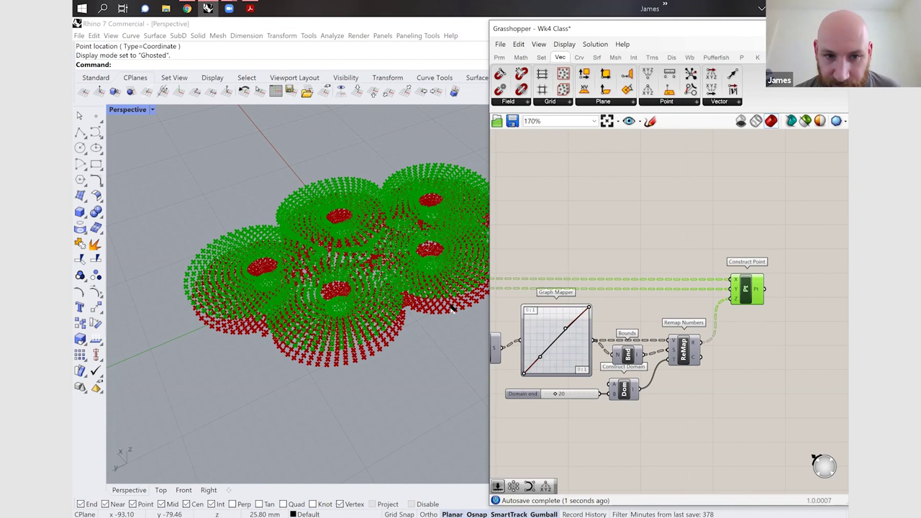
right_drag(379, 312, 360, 387)
scroll(360, 387, down, 5)
scroll(360, 386, up, 5)
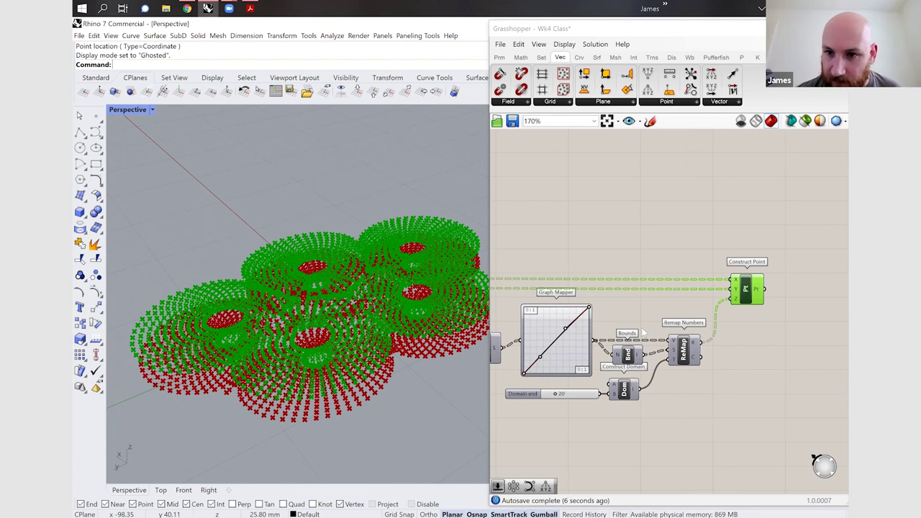
- Add a Bounding Box component, set it to Union Box and flatten its content input C
double_click(803, 315)
text(bound)
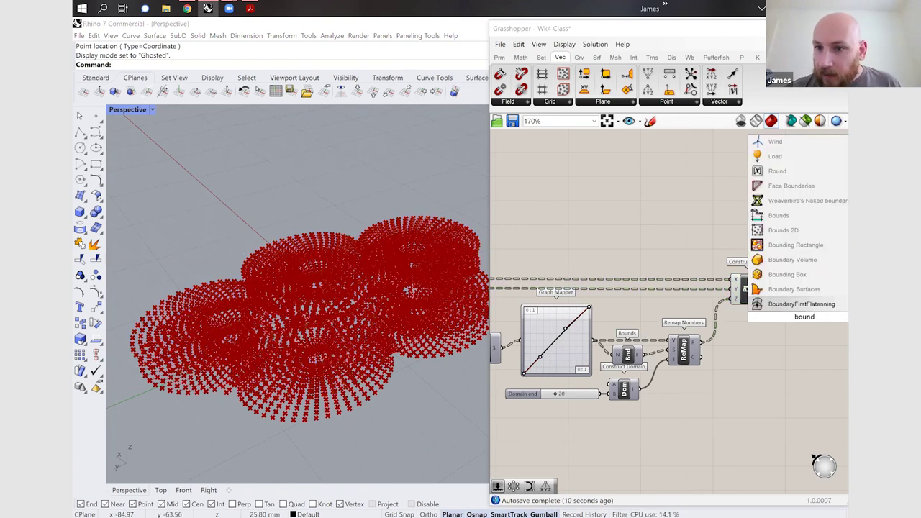
text(ing box)
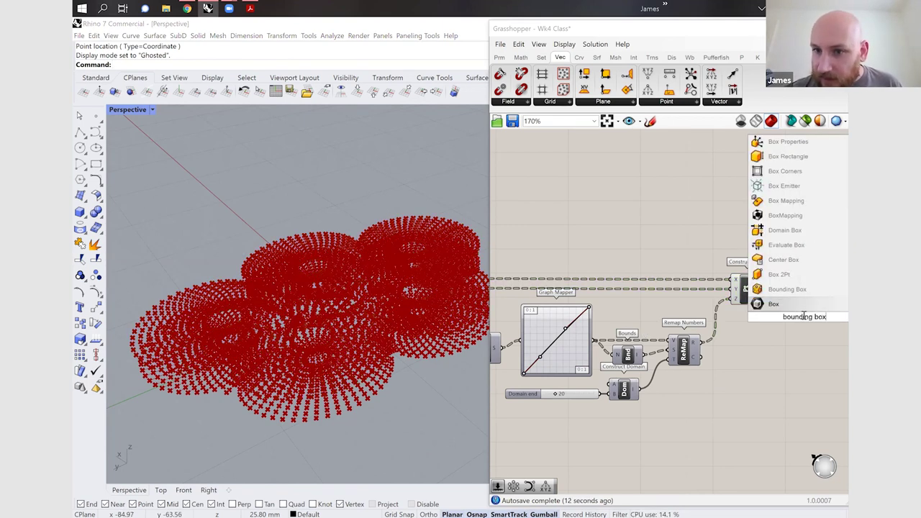
key(Return)
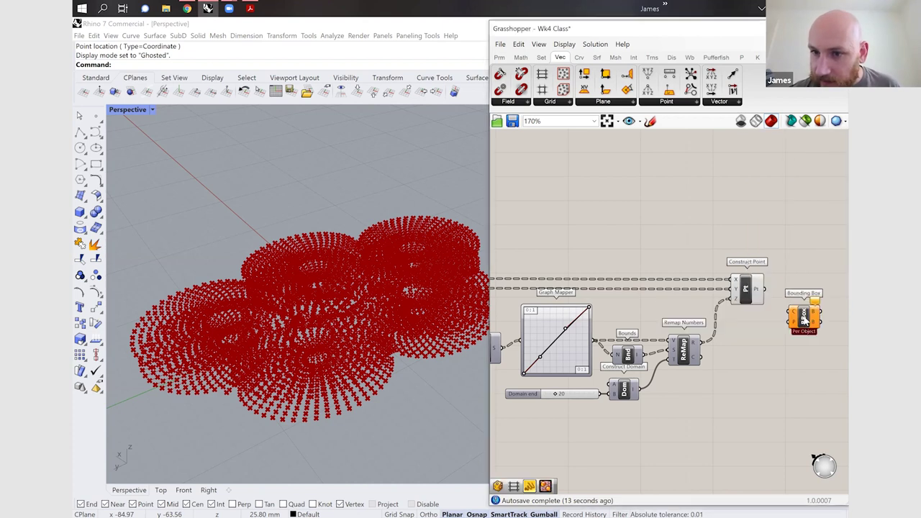
right_click(803, 317)
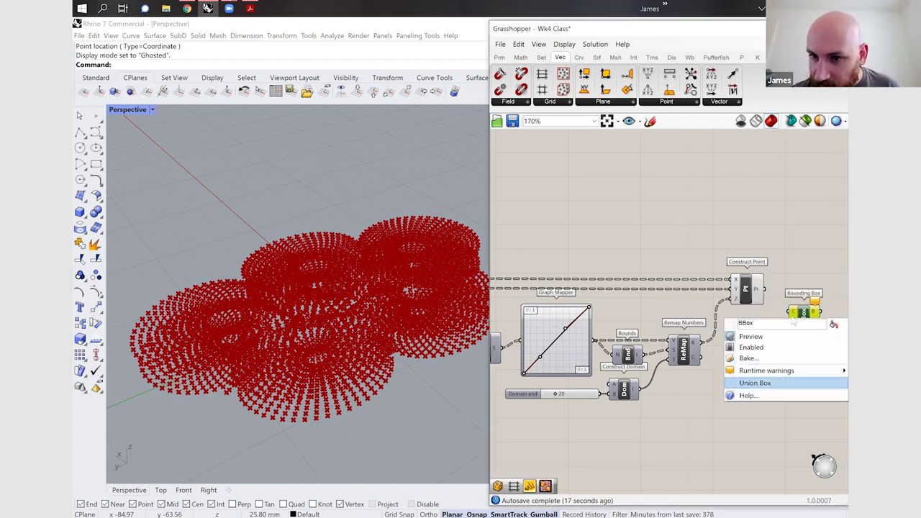
click(787, 384)
right_click(790, 315)
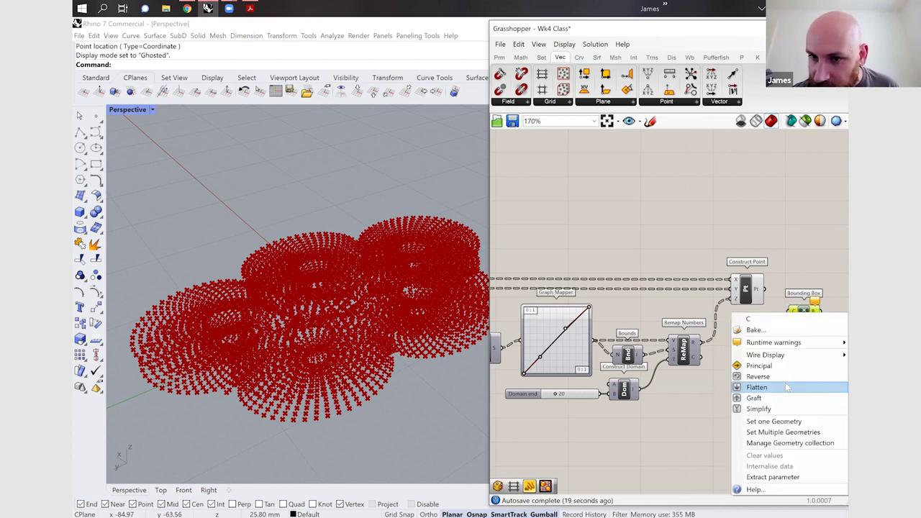
click(762, 386)
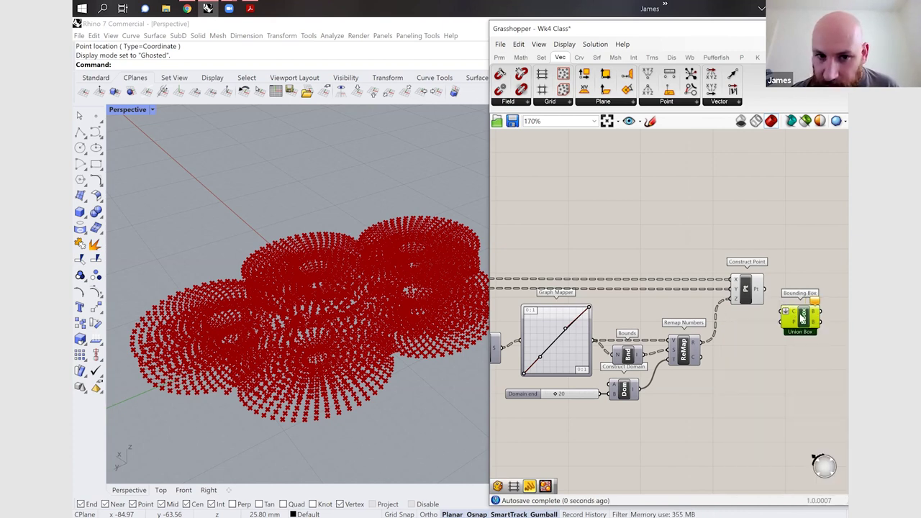
- Bake the bounding box of the constructed points, select the baked box and zoom the Perspective view to it
right_click(801, 317)
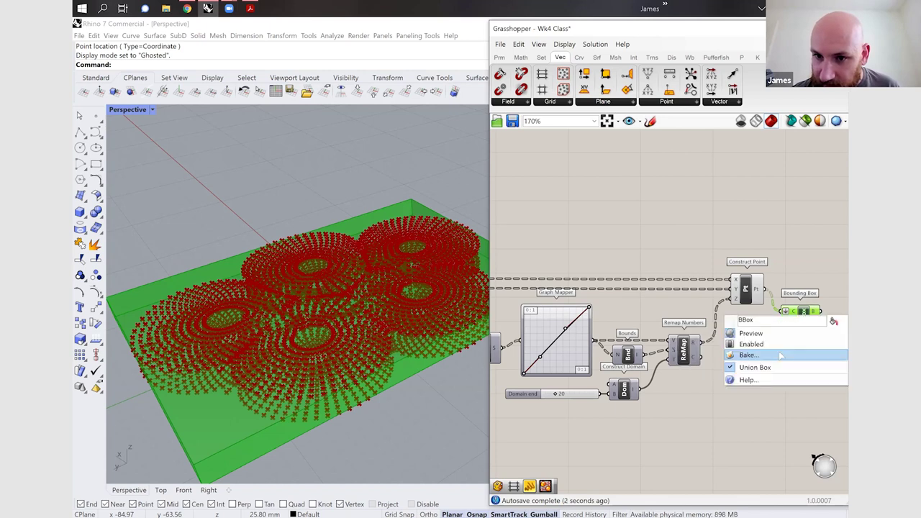
click(746, 355)
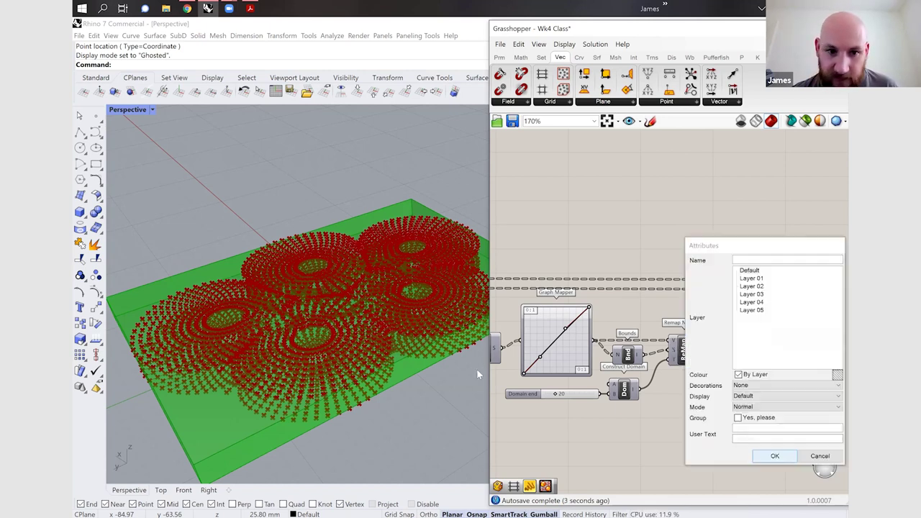
key(Return)
click(256, 443)
text(Z)
key(Return)
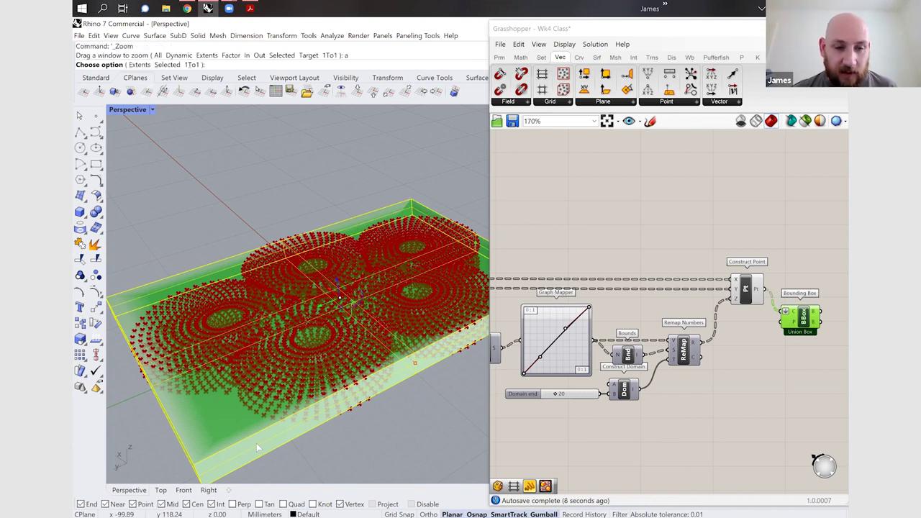
text(s)
key(Return)
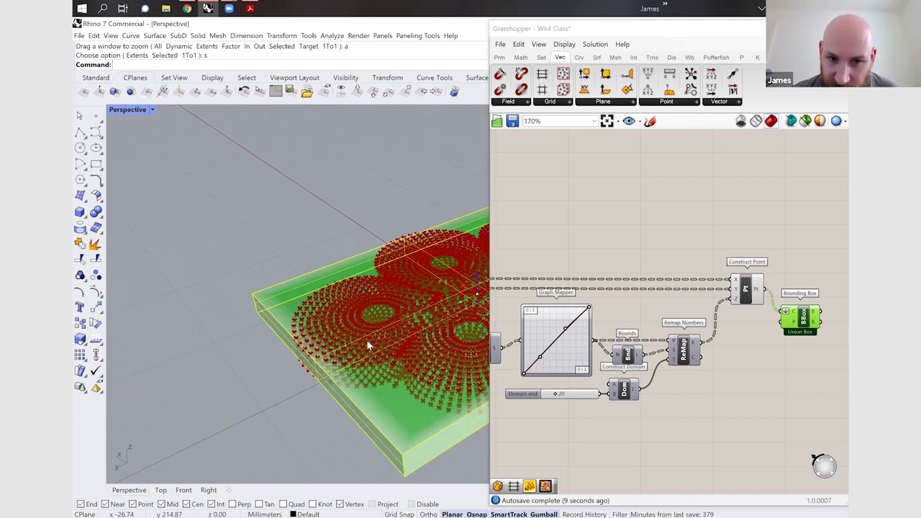
scroll(366, 339, down, 1)
scroll(374, 345, down, 2)
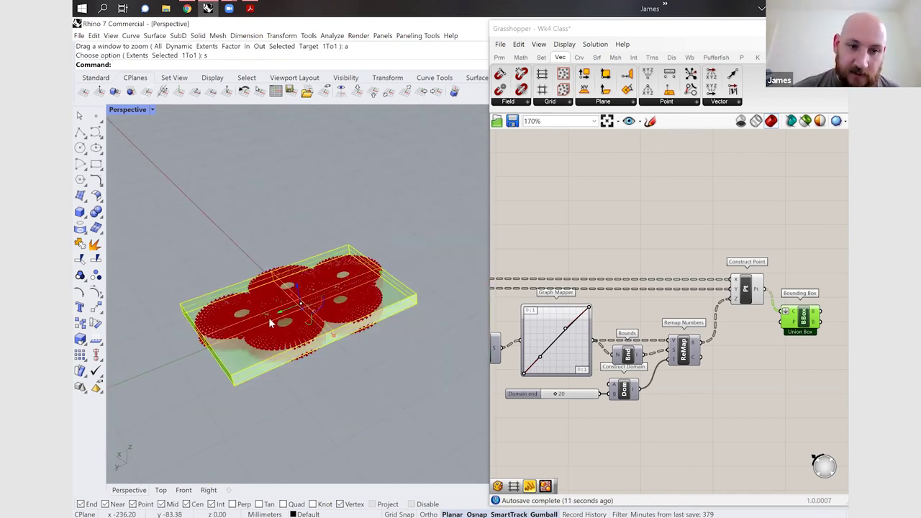
scroll(303, 309, up, 2)
- Delete the baked box from the model and the Bounding Box component from the definition
key(Delete)
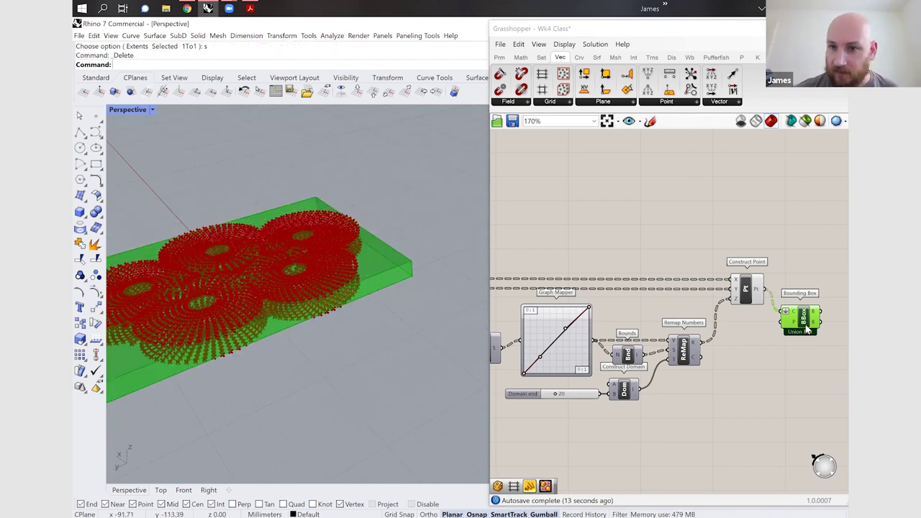
right_drag(374, 290, 334, 286)
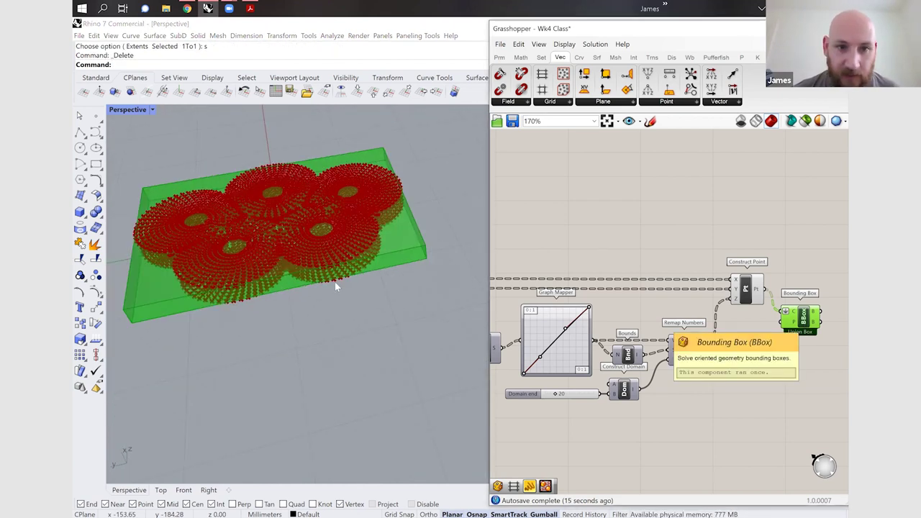
key(Delete)
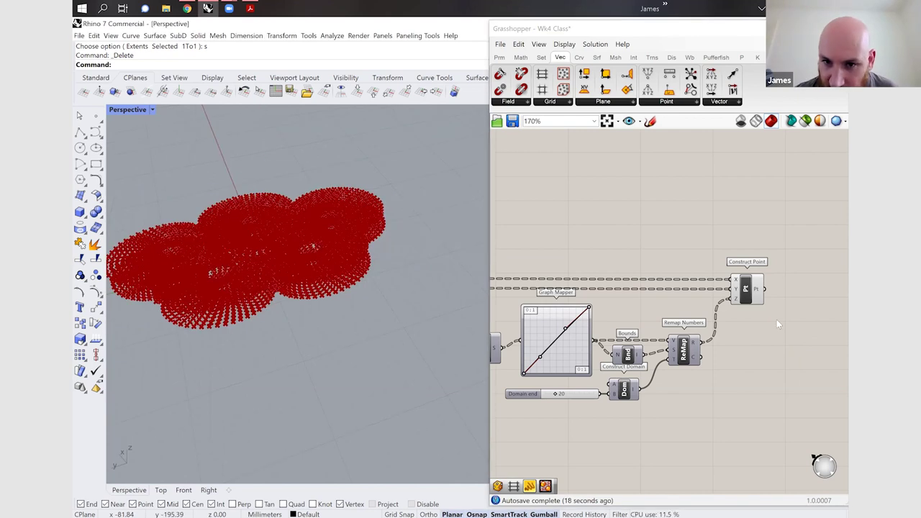
- Turn off the viewport previews of the Deconstruct, List Length and Divide Curve components
scroll(554, 308, down, 3)
scroll(554, 308, up, 3)
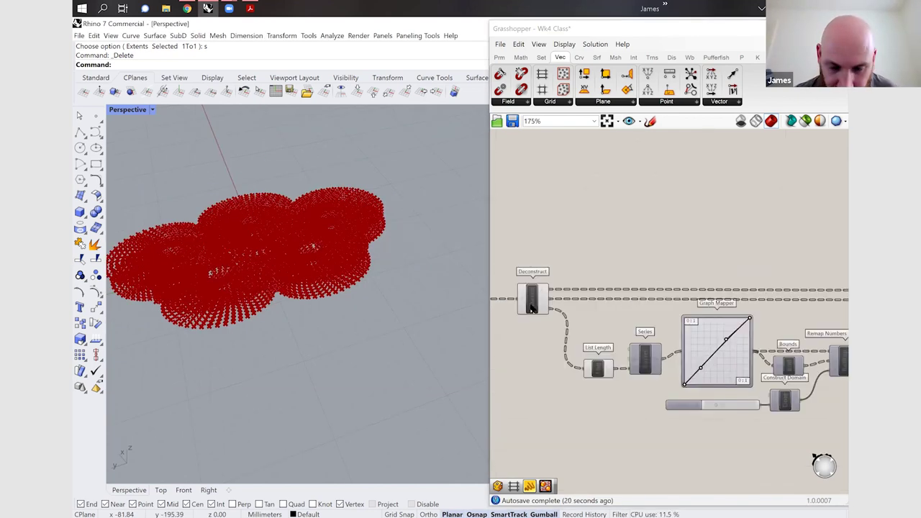
click(541, 306)
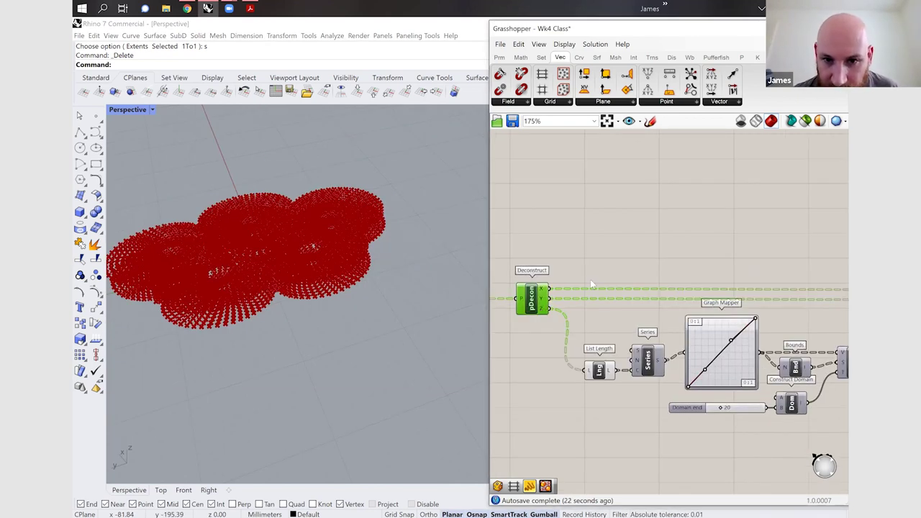
click(652, 284)
scroll(617, 352, down, 2)
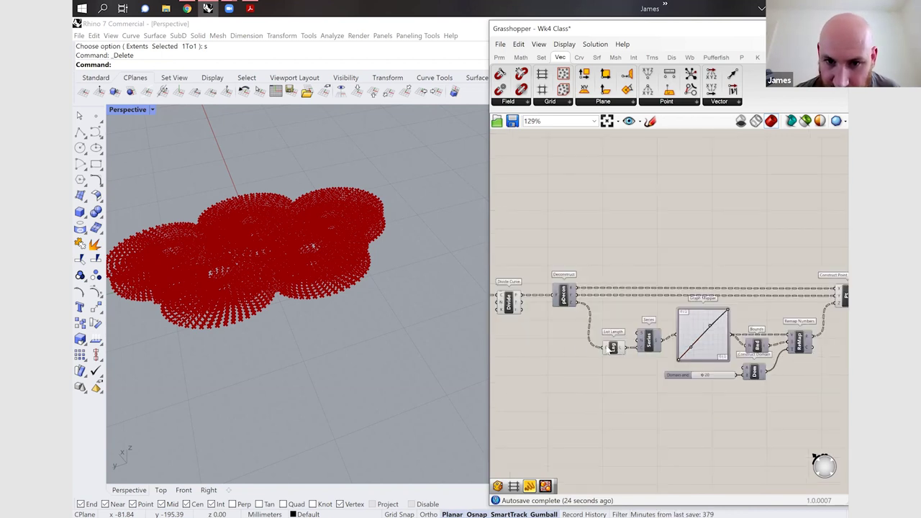
click(609, 350)
key(ctrl+z)
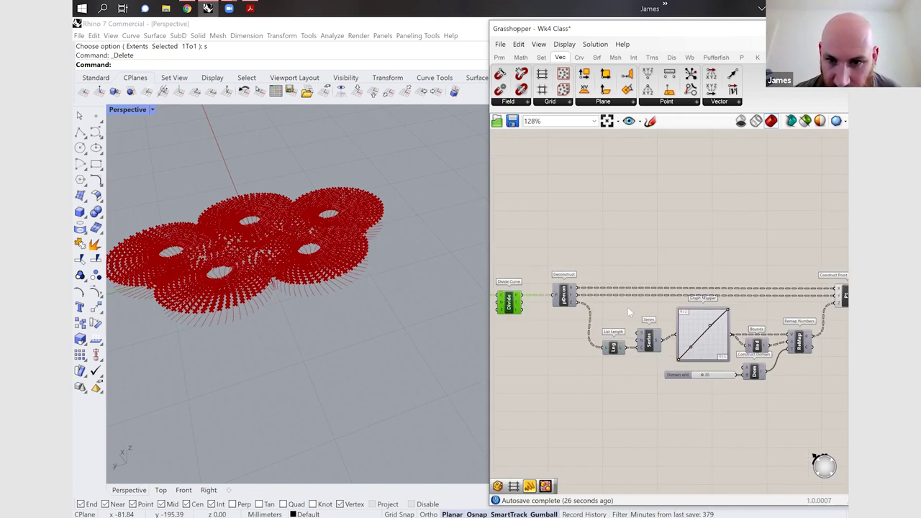
- Turn off the Field Line component's viewport preview, leaving only the constructed points displayed
scroll(544, 301, down, 1)
right_drag(544, 301, 636, 308)
scroll(546, 308, up, 3)
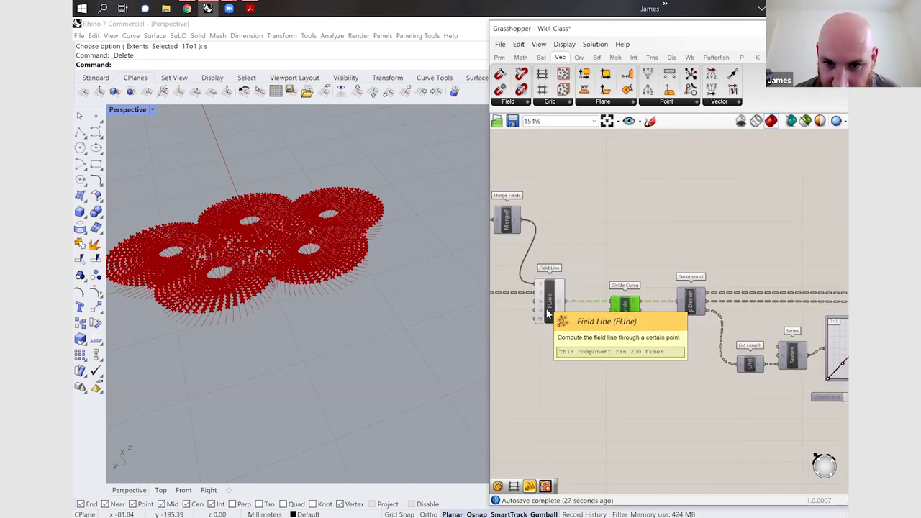
click(554, 310)
click(631, 331)
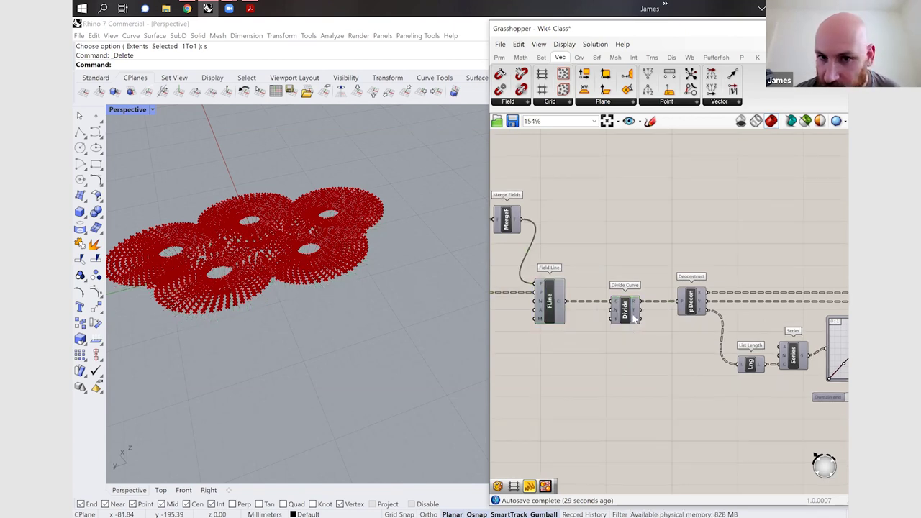
- Add a Nurbs Curve component to the definition beside the Construct Point component
scroll(741, 319, down, 8)
scroll(740, 321, up, 8)
click(710, 295)
click(743, 298)
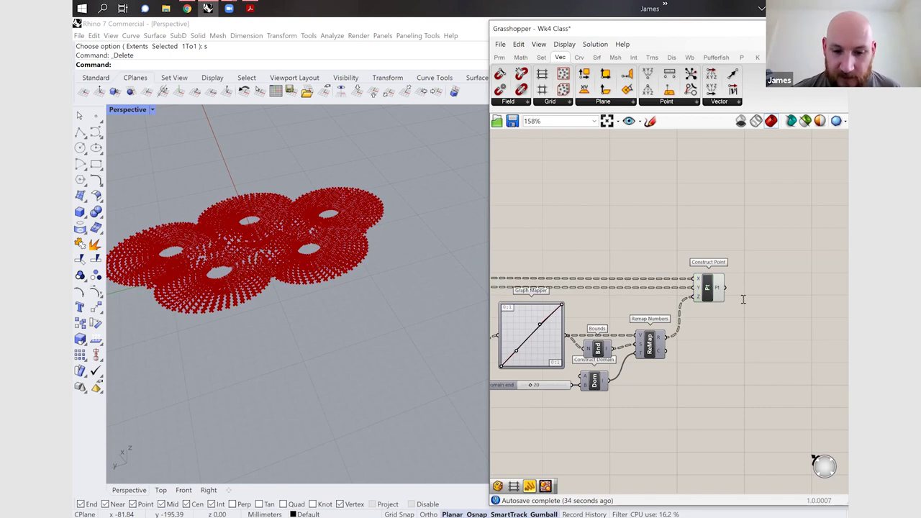
double_click(743, 299)
text(n)
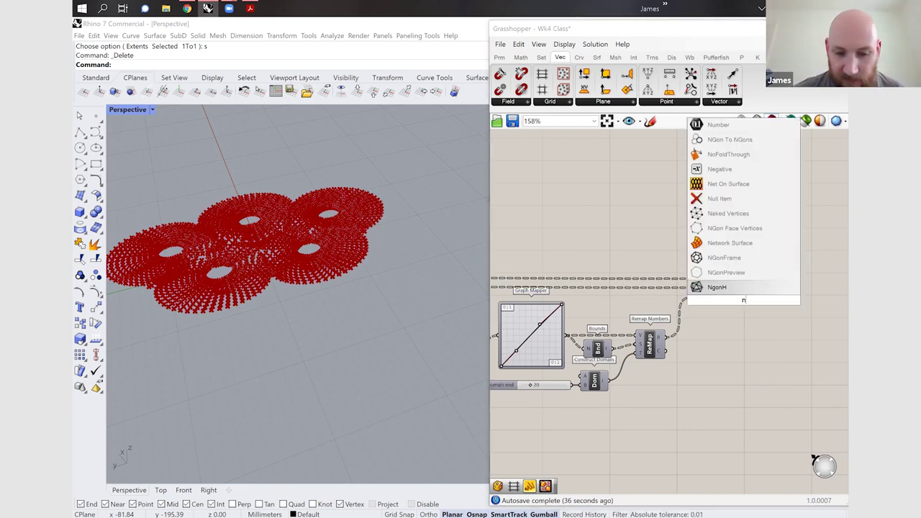
text(urb)
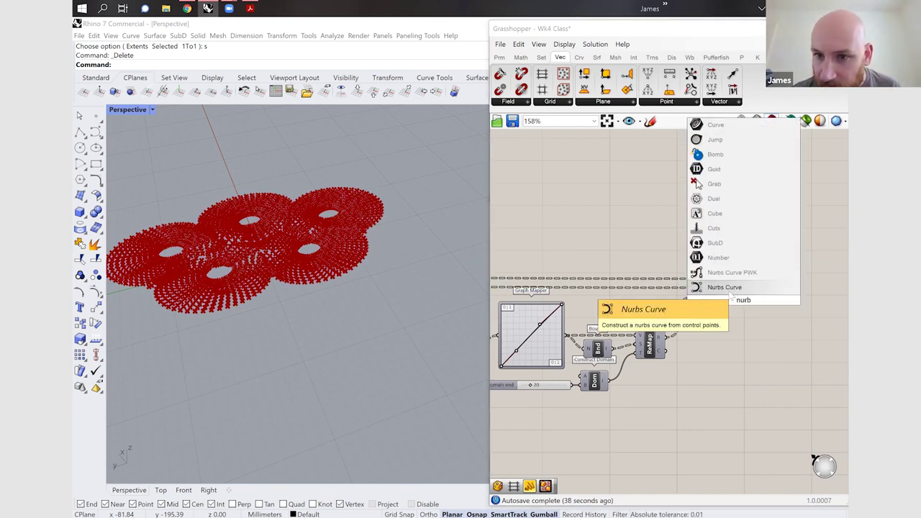
click(733, 293)
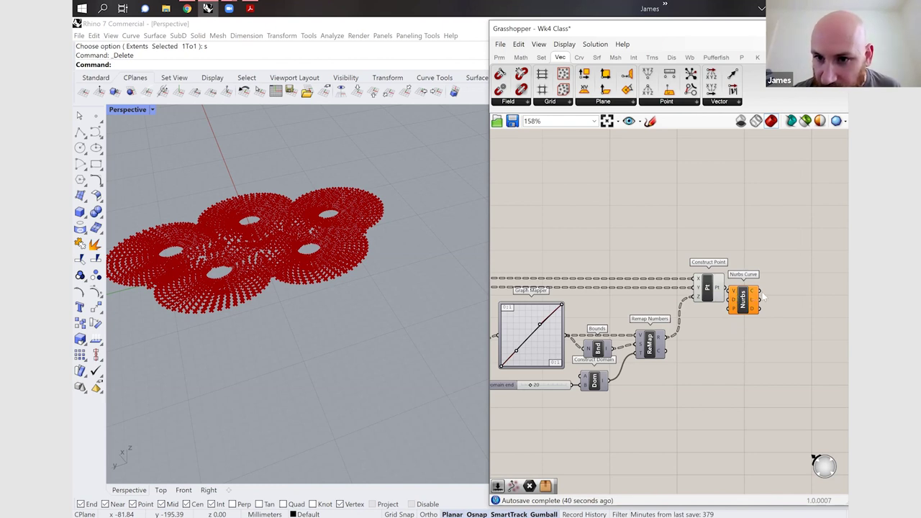
- Wire the constructed points into the Nurbs Curve's vertices input and turn off the Construct Point component's preview
drag(737, 291, 757, 291)
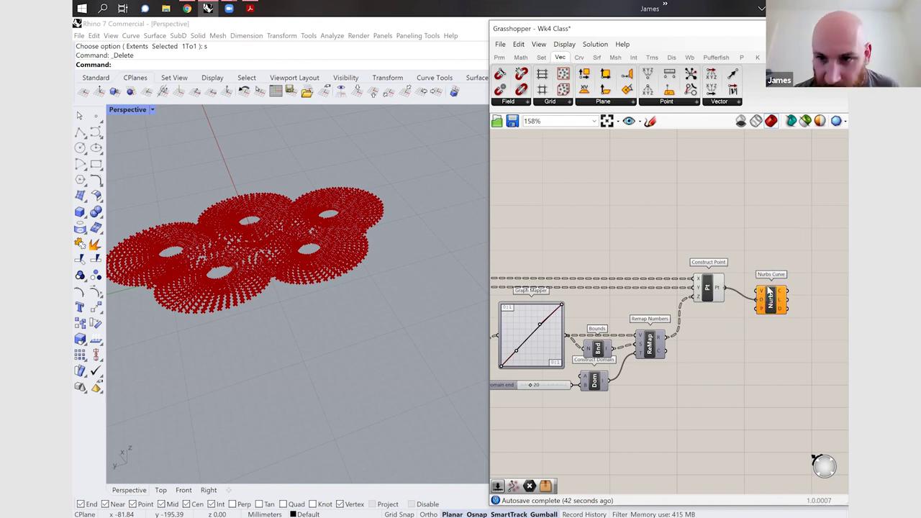
click(770, 295)
click(707, 290)
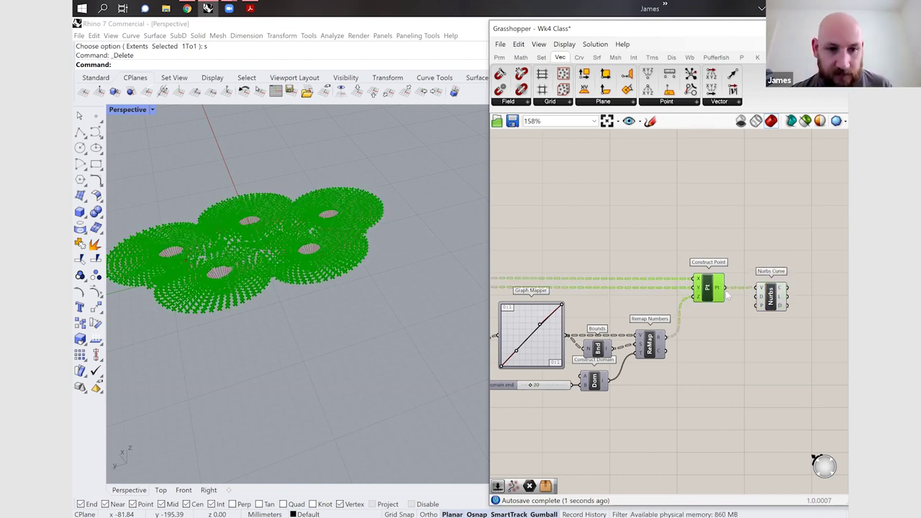
key(ctrl+q)
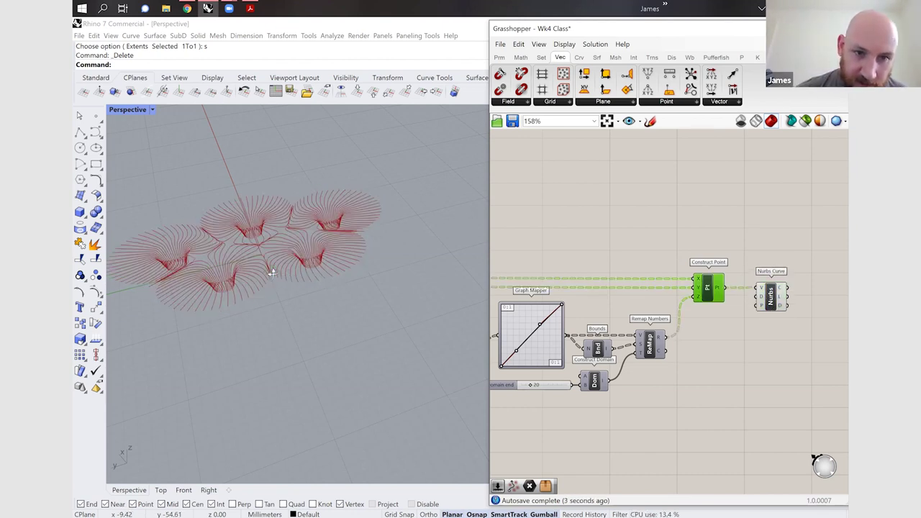
- Bend the Graph Mapper's Bezier curve into a sagging profile by lowering its upper handle
right_drag(288, 283, 250, 371)
scroll(250, 370, down, 7)
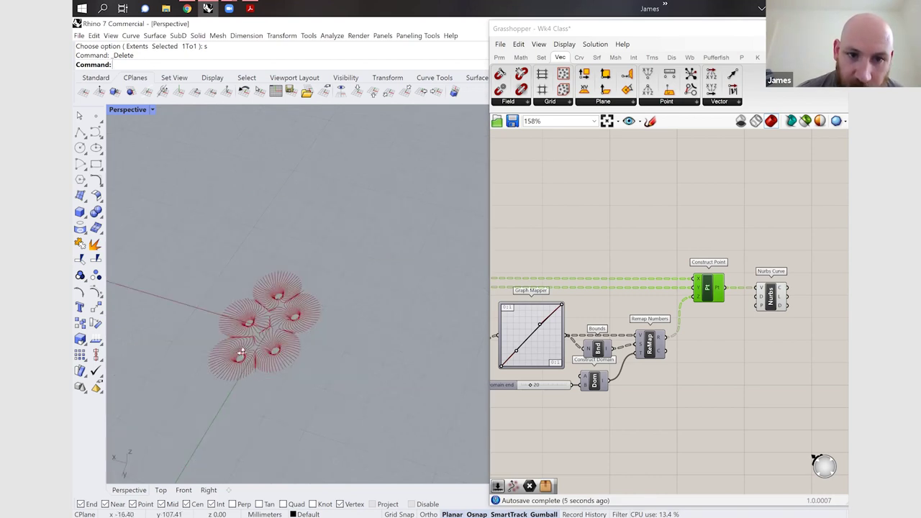
key(Home)
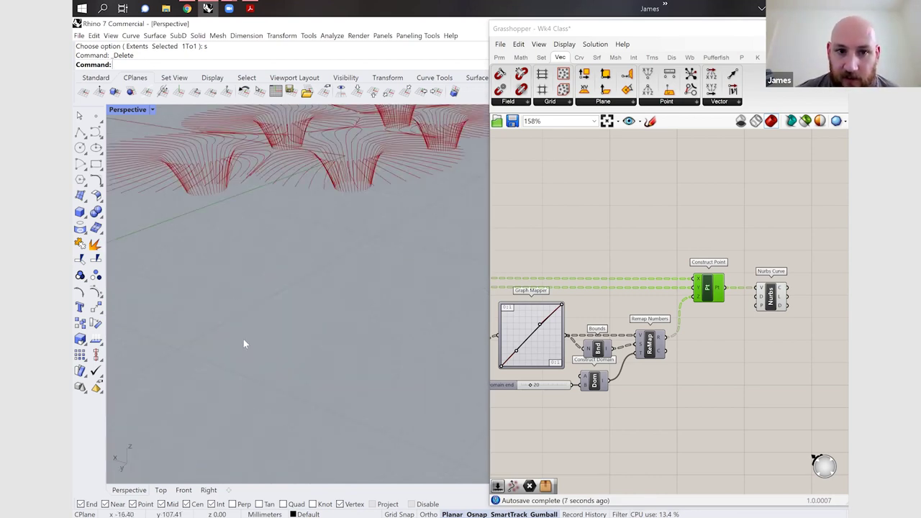
scroll(266, 251, down, 5)
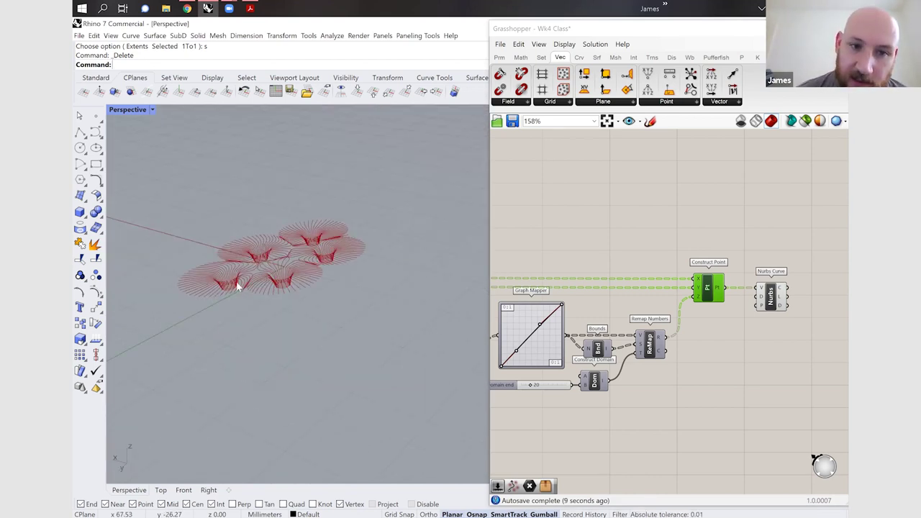
scroll(238, 282, down, 1)
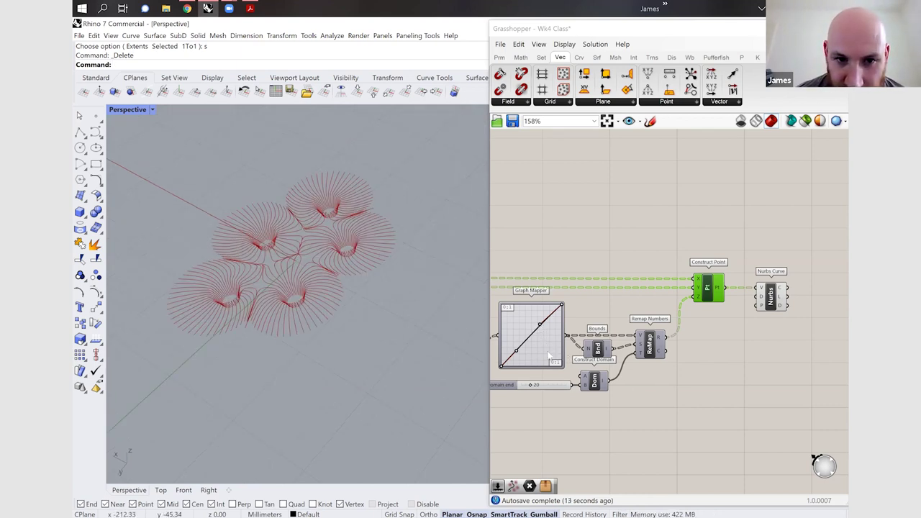
drag(540, 325, 549, 352)
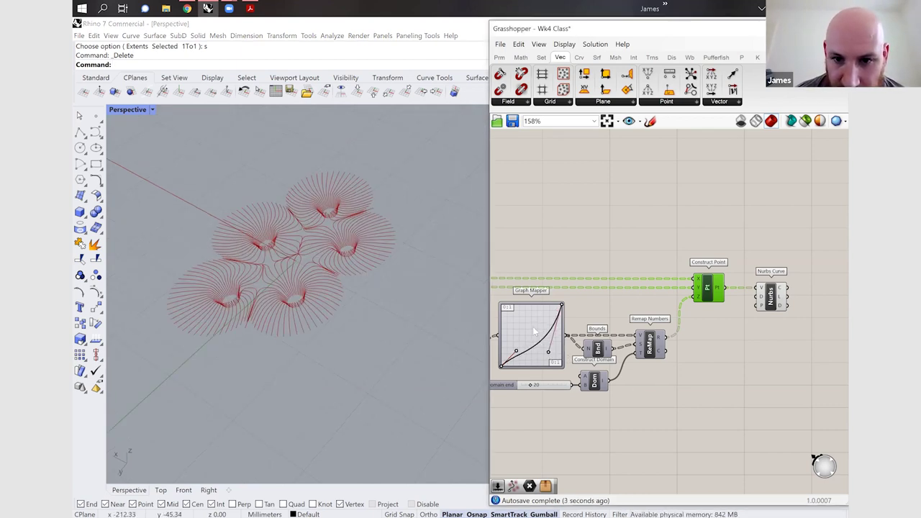
- Change the Graph Mapper's graph type to Sine
right_click(533, 330)
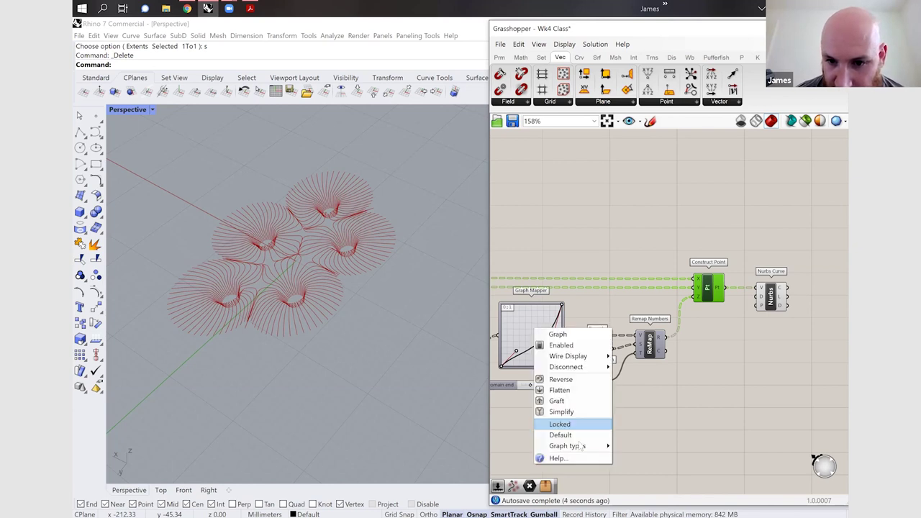
mouse_move(567, 446)
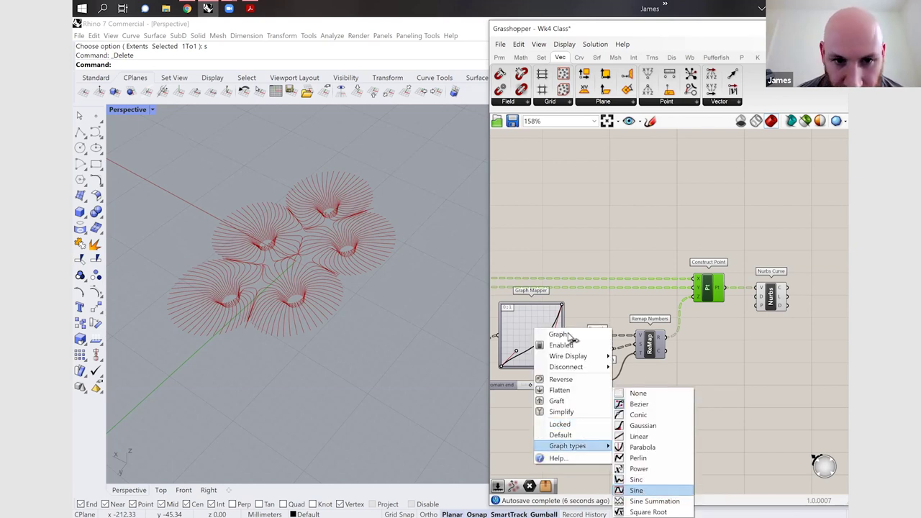
click(636, 490)
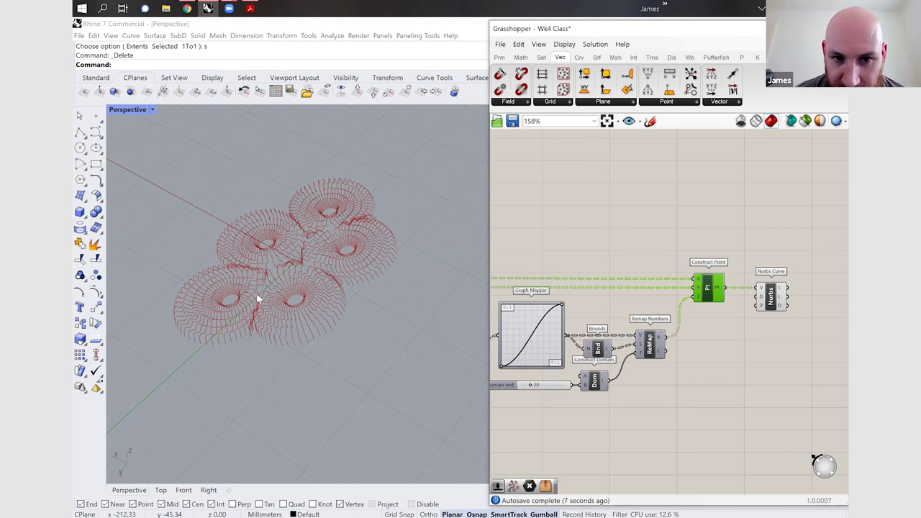
scroll(258, 295, up, 11)
scroll(258, 295, down, 6)
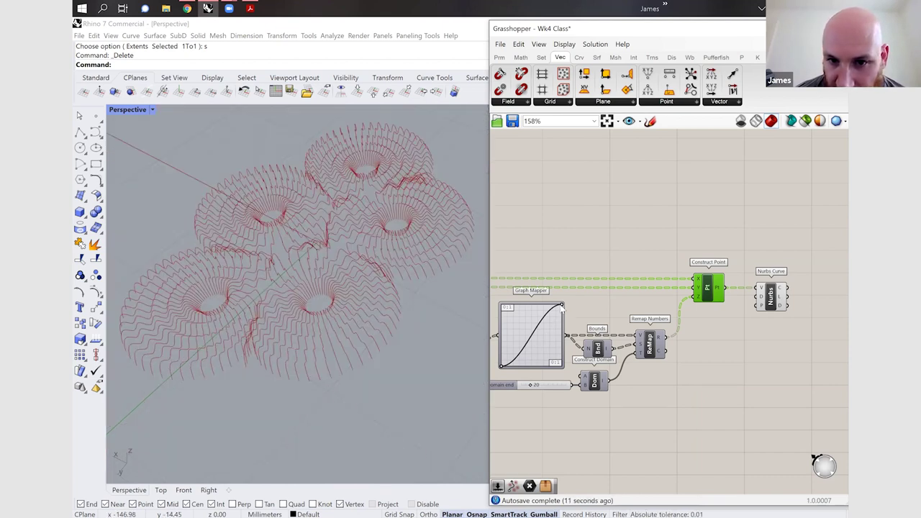
- Try several wavelengths for the Graph Mapper's sine curve, ending with a single arch that peaks near the middle of the graph
drag(533, 331, 544, 316)
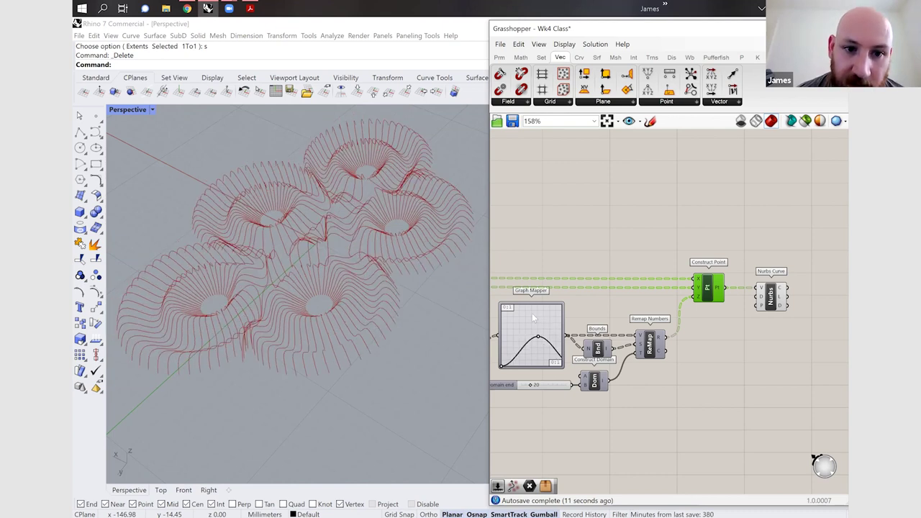
key(ctrl+z)
key(ctrl+z)
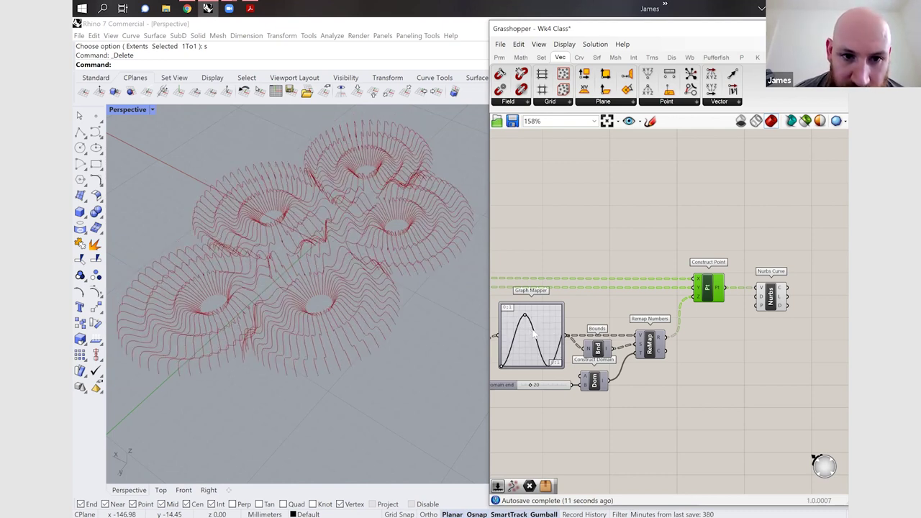
key(ctrl+z)
key(ctrl+z)
drag(530, 314, 546, 328)
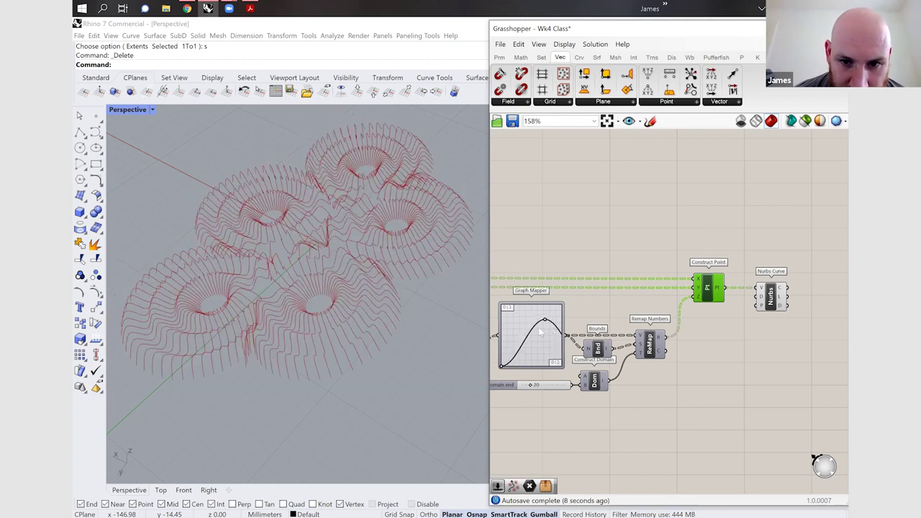
key(ctrl+z)
key(ctrl+z)
drag(515, 322, 516, 324)
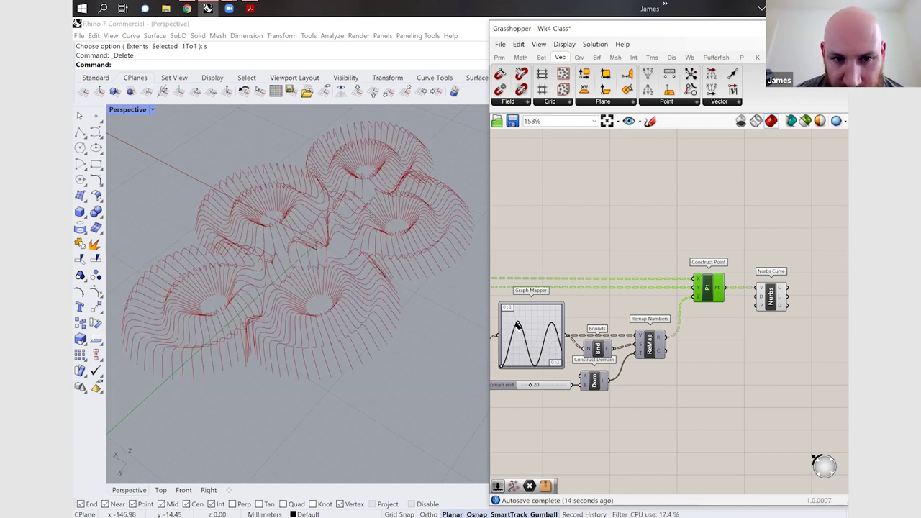
key(ctrl+z)
drag(521, 323, 529, 328)
- Examine the arched curves from the side, close up and from above, and highlight them through the Nurbs Curve component
right_drag(259, 377, 301, 198)
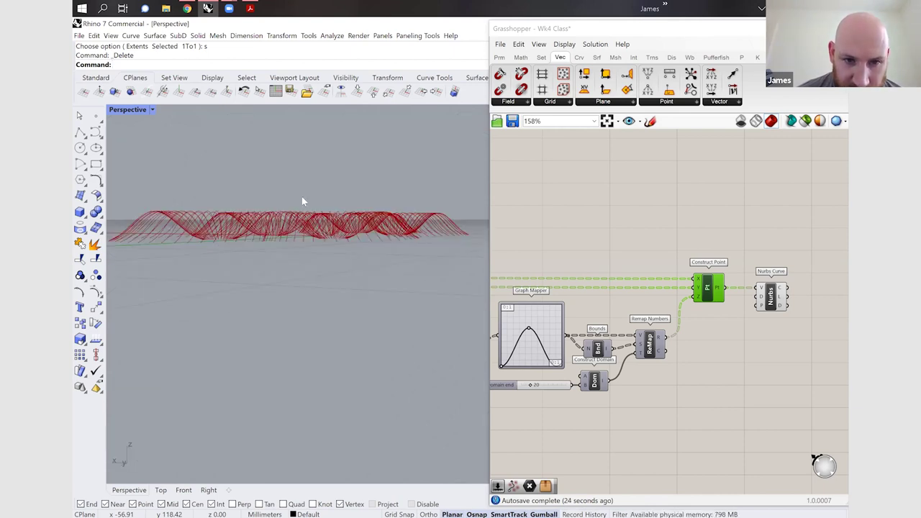
scroll(323, 300, up, 3)
right_drag(268, 352, 279, 298)
right_drag(278, 337, 351, 336)
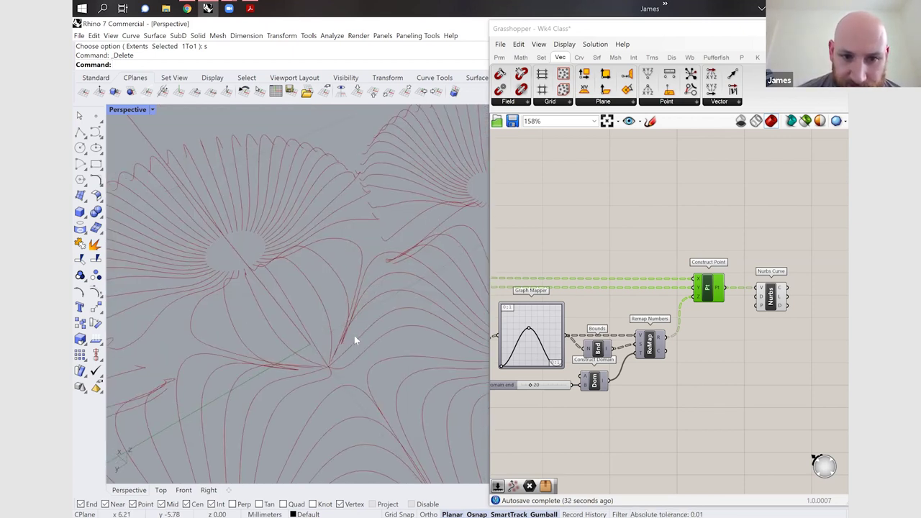
scroll(354, 335, down, 10)
click(772, 305)
scroll(766, 288, down, 3)
scroll(767, 289, up, 3)
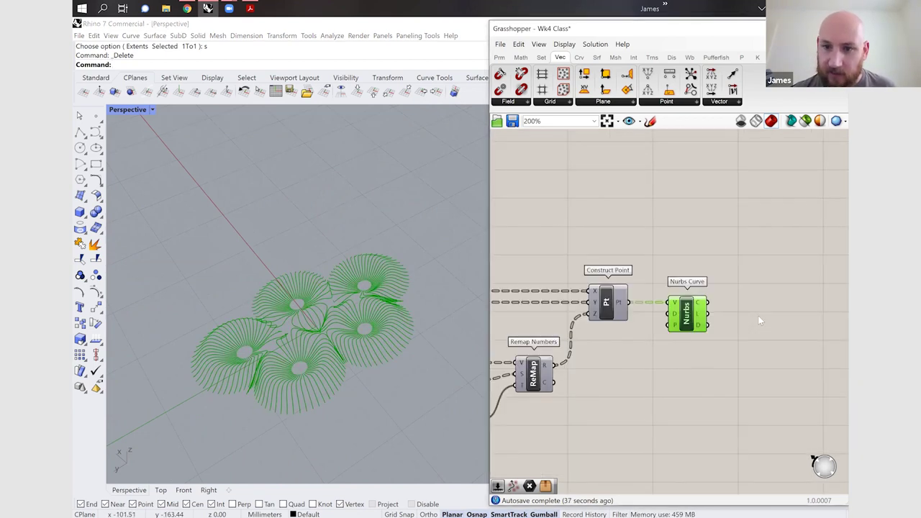
- Add a Unit Z vector component to the canvas beside the Nurbs Curve component
double_click(758, 316)
text(un)
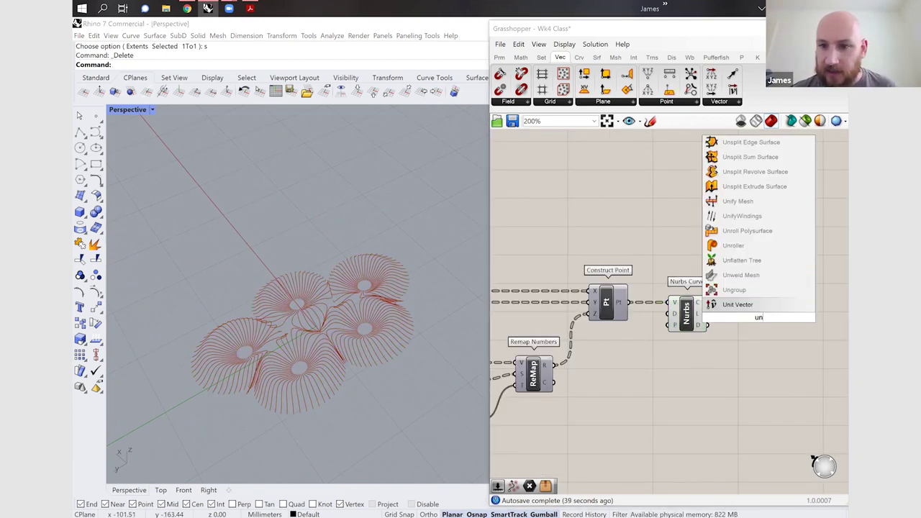
text(it)
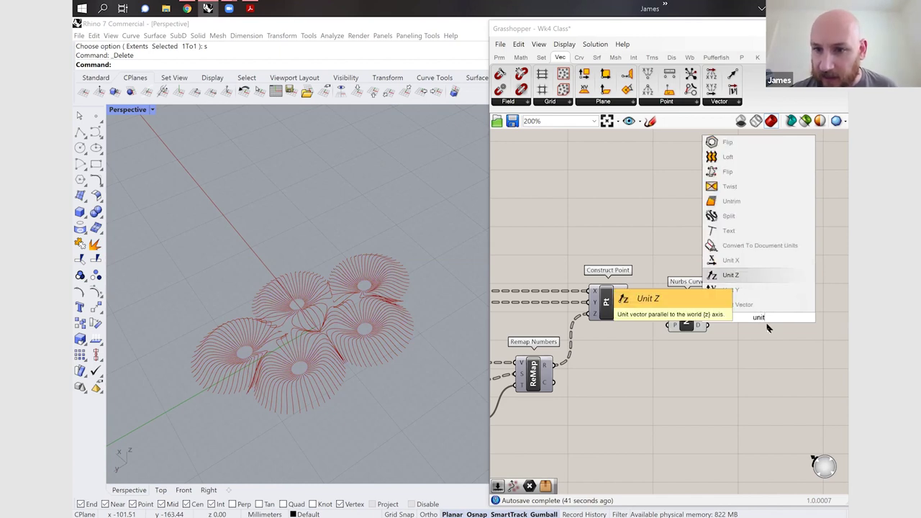
key(Return)
- Add an Extrude component, feeding the Nurbs curves into its base and the Unit Z vector into its direction
double_click(746, 377)
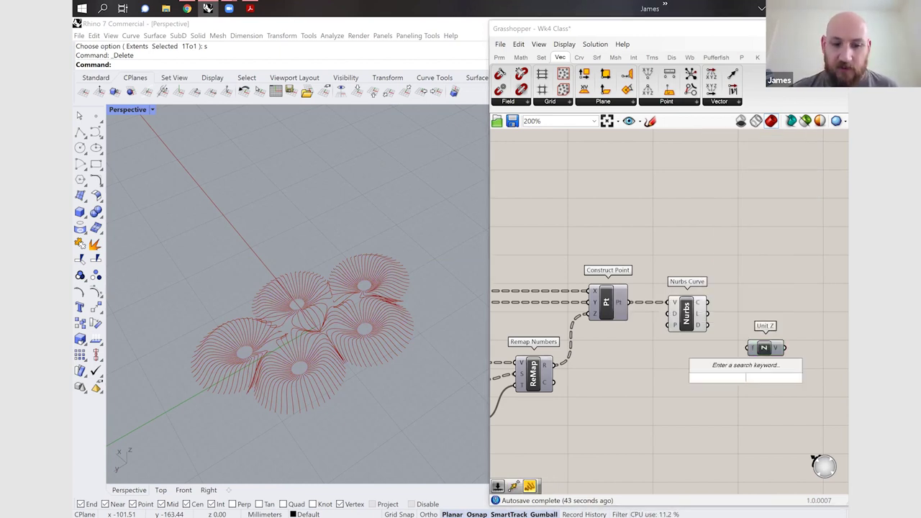
text(extrud)
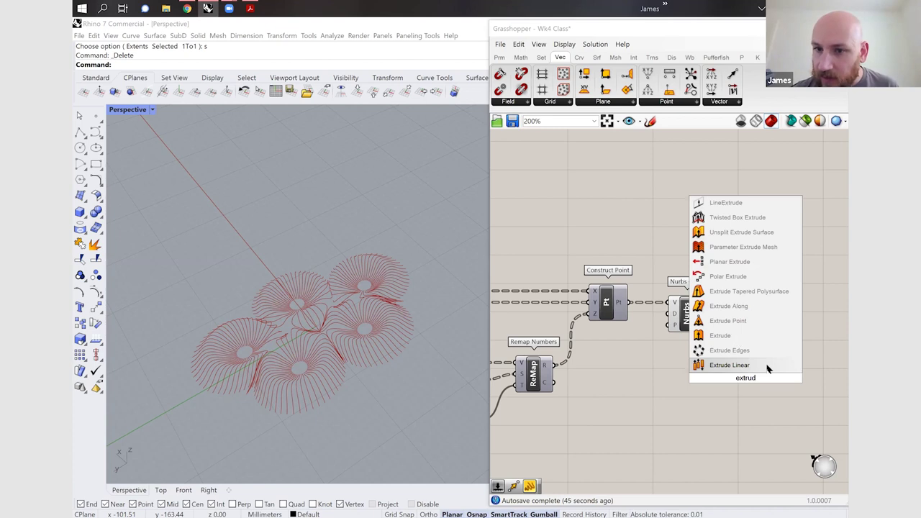
text(e)
key(Return)
drag(748, 381, 813, 320)
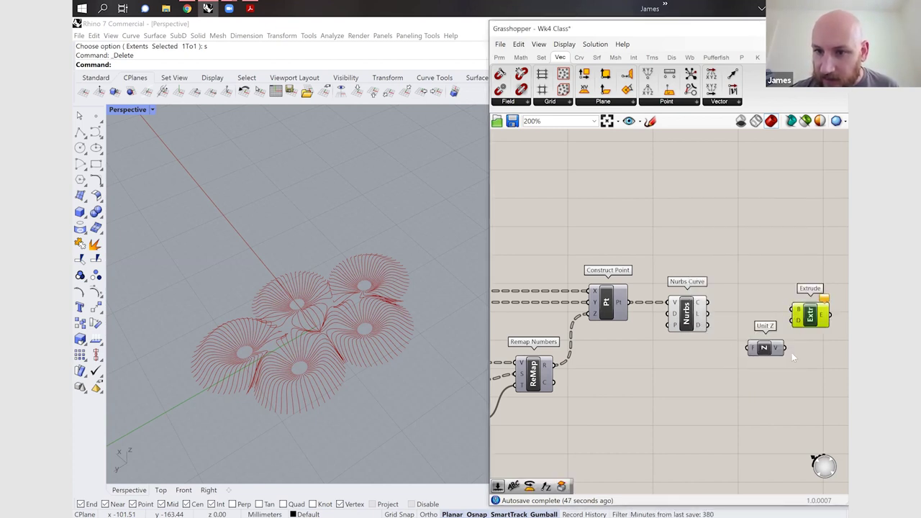
drag(789, 331, 815, 319)
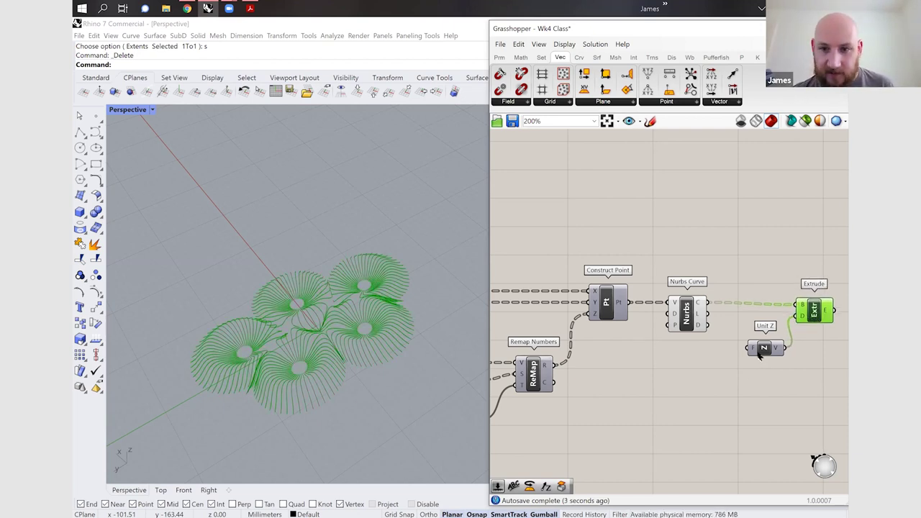
click(767, 350)
drag(769, 350, 766, 347)
- Add a number slider, connect it to the Unit Z factor input and set it to 4
double_click(751, 378)
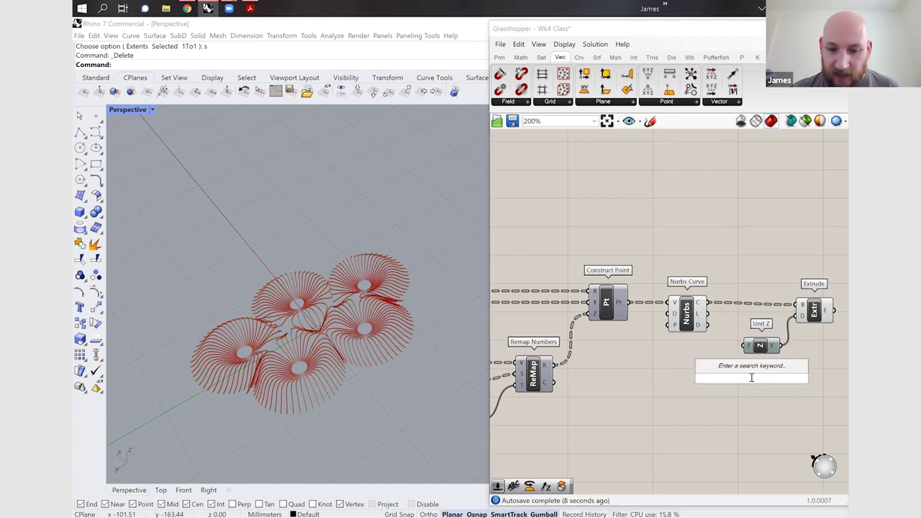
text(0<)
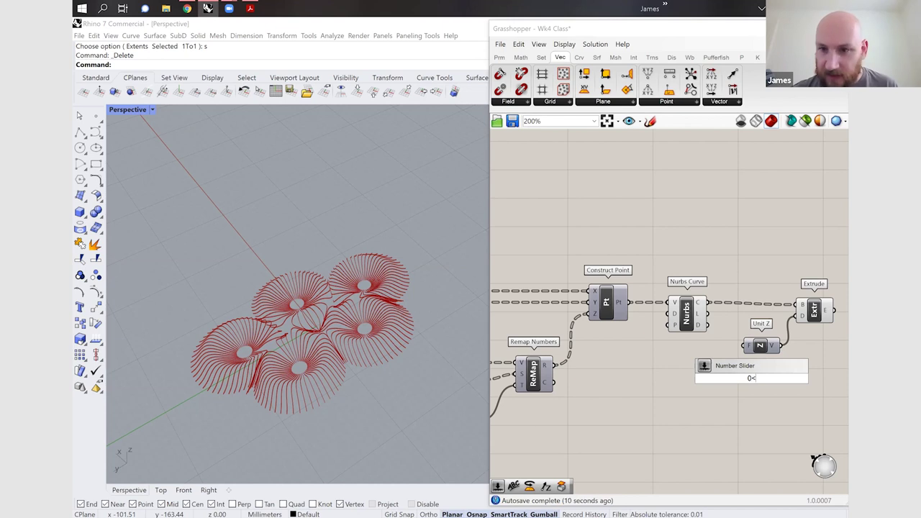
key(Return)
drag(744, 346, 785, 381)
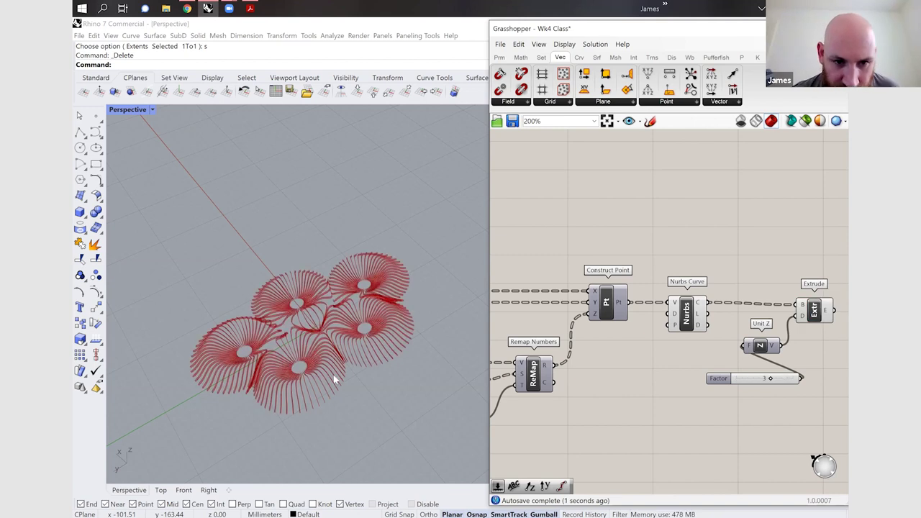
- Examine the extruded field-line strips in the Perspective view from above, from low angles and close up
scroll(323, 333, up, 7)
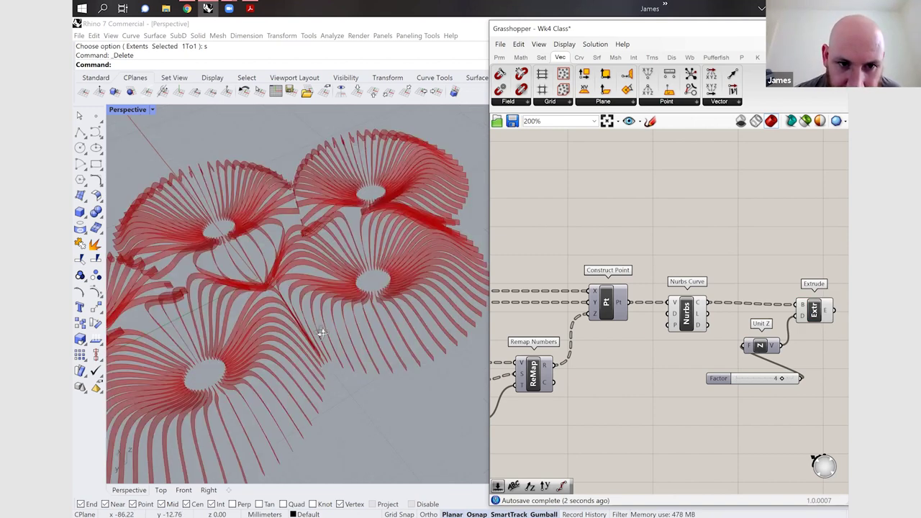
right_drag(406, 315, 356, 392)
right_drag(378, 335, 354, 358)
scroll(354, 355, down, 5)
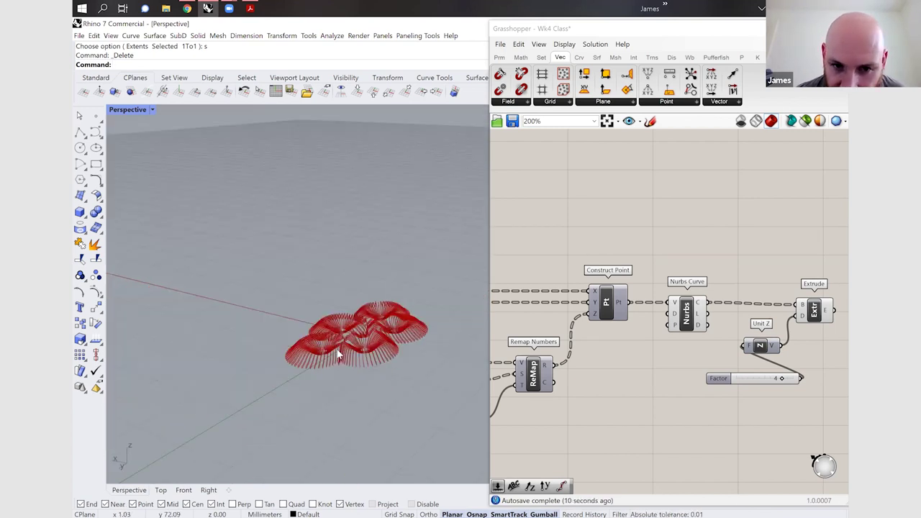
scroll(351, 298, up, 5)
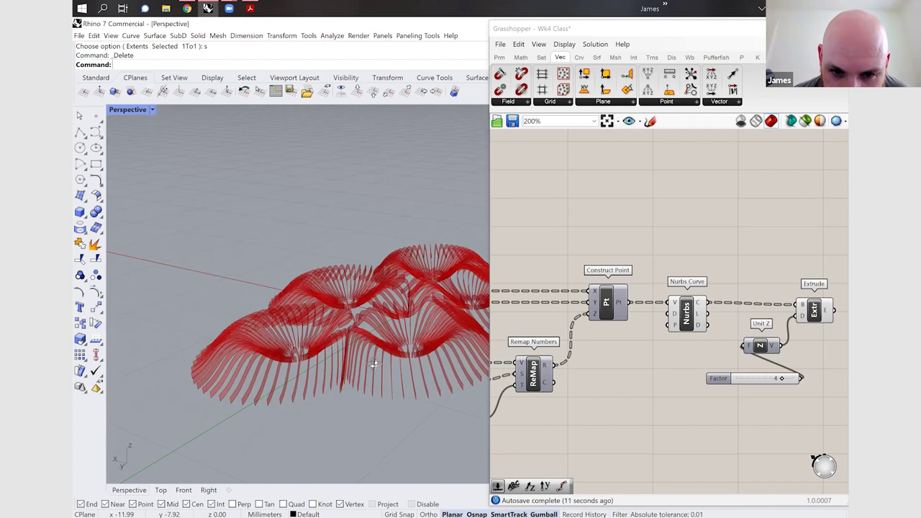
right_drag(352, 305, 352, 309)
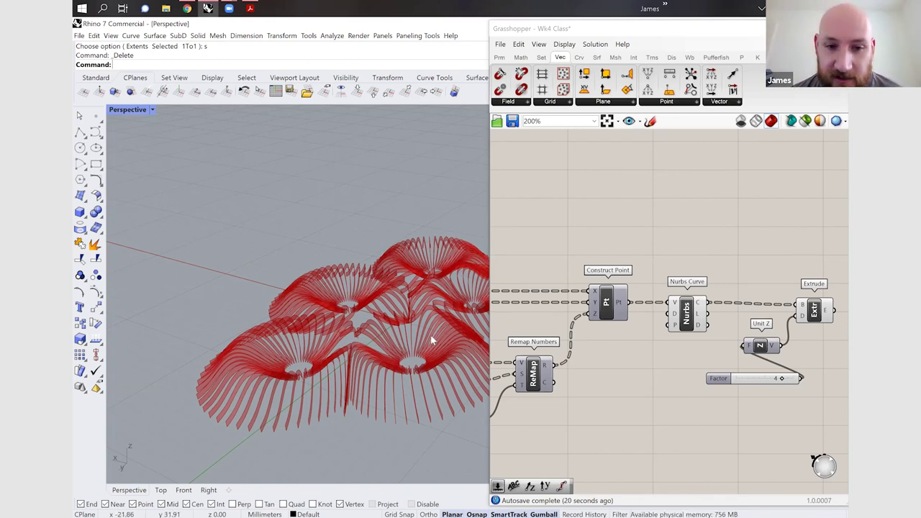
right_drag(402, 406, 374, 274)
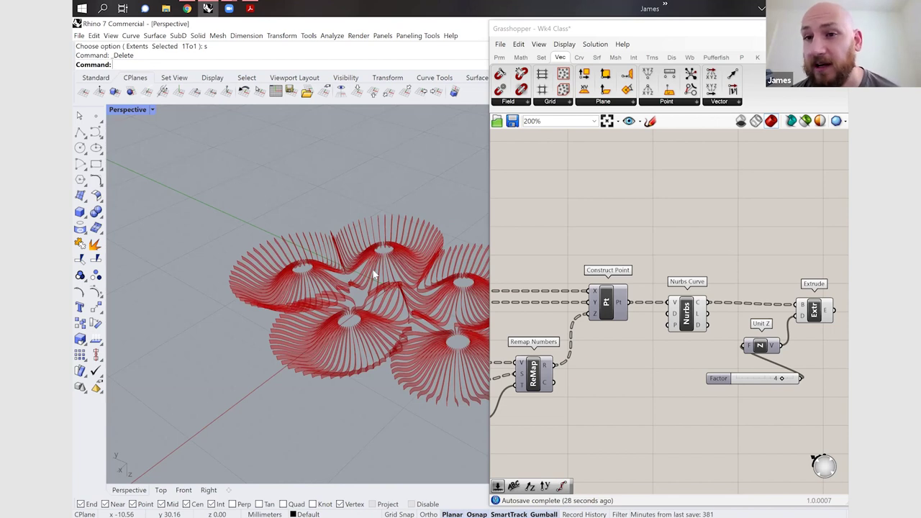
scroll(331, 275, down, 5)
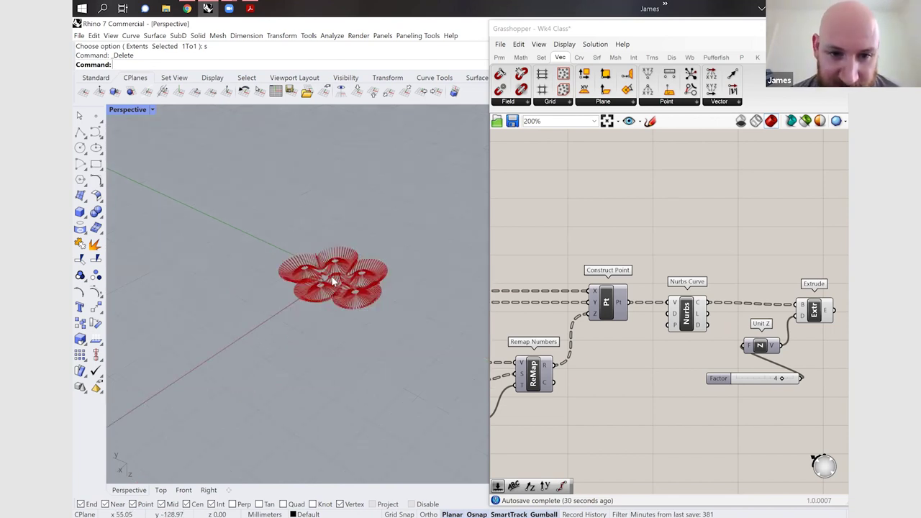
scroll(338, 277, up, 2)
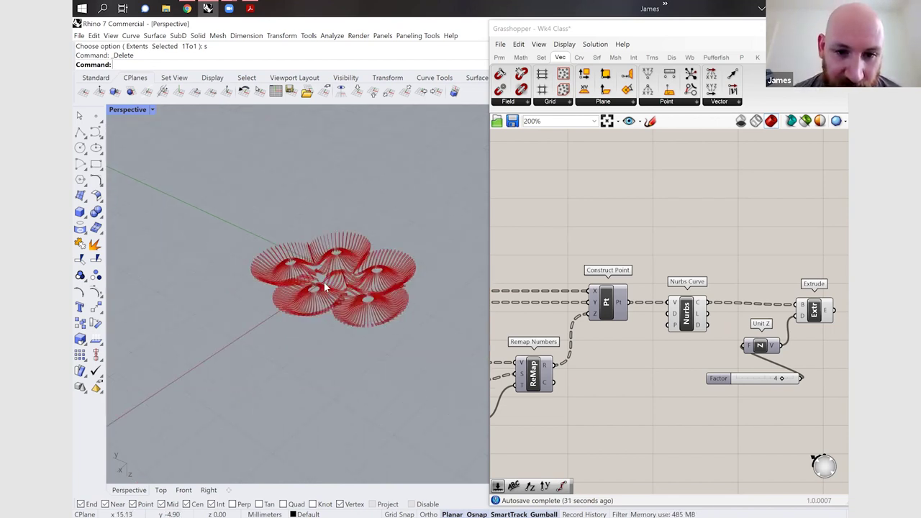
scroll(319, 288, up, 8)
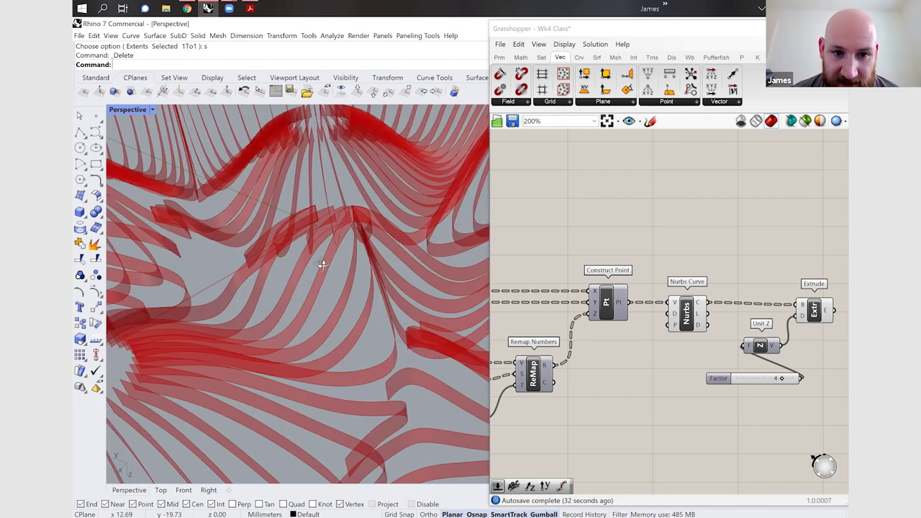
right_drag(323, 265, 356, 265)
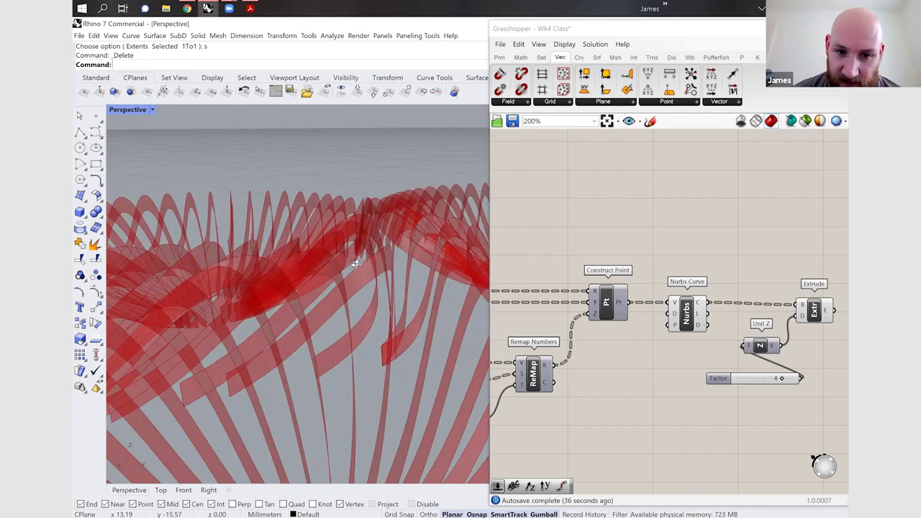
scroll(356, 264, down, 5)
right_drag(356, 265, 380, 295)
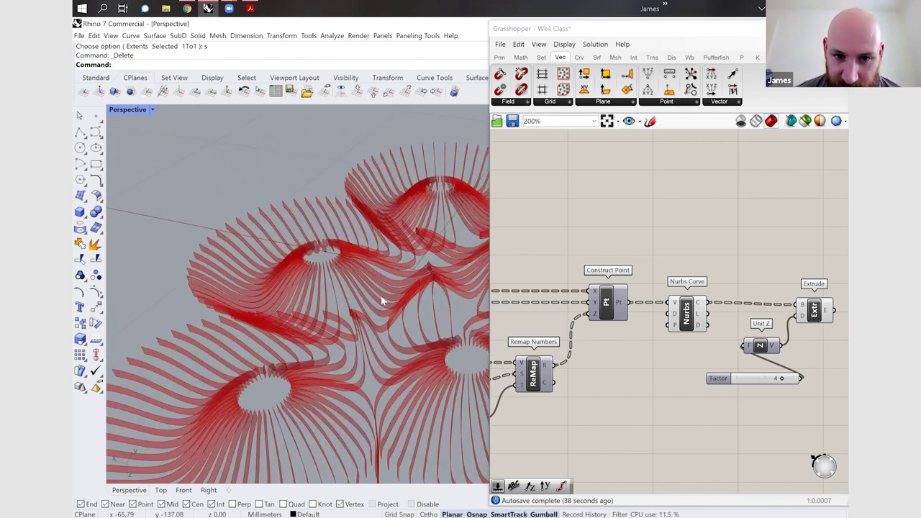
scroll(438, 453, down, 4)
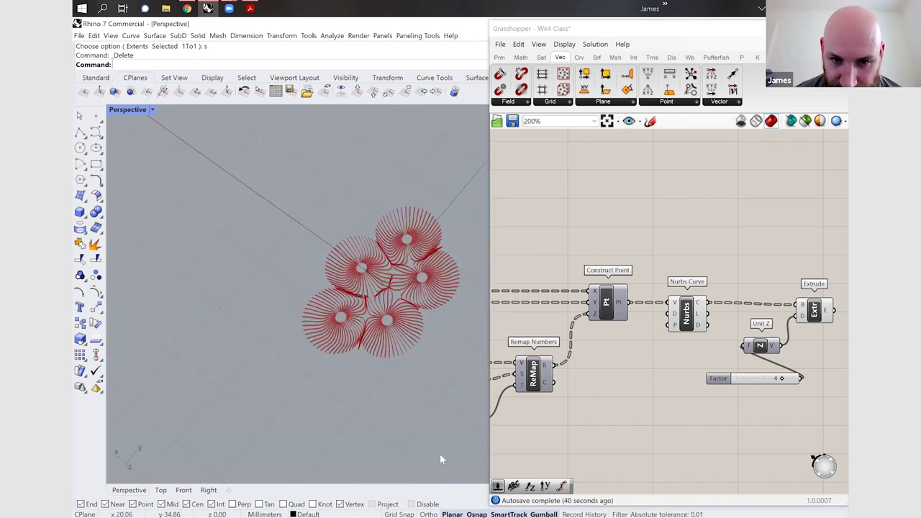
right_drag(441, 459, 415, 347)
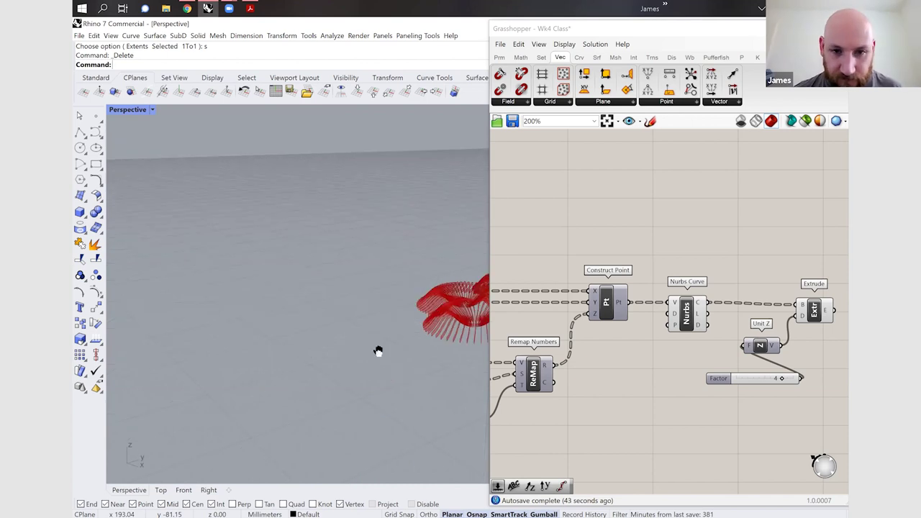
shift+right_drag(202, 355, 237, 360)
right_drag(237, 360, 243, 373)
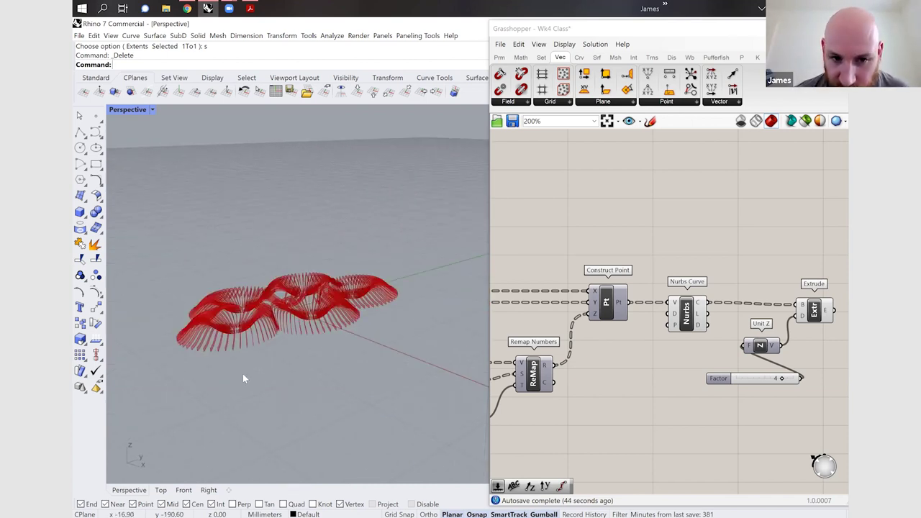
- Set the Count slider of the Divide Curve component on the ellipse to 8
scroll(682, 370, down, 5)
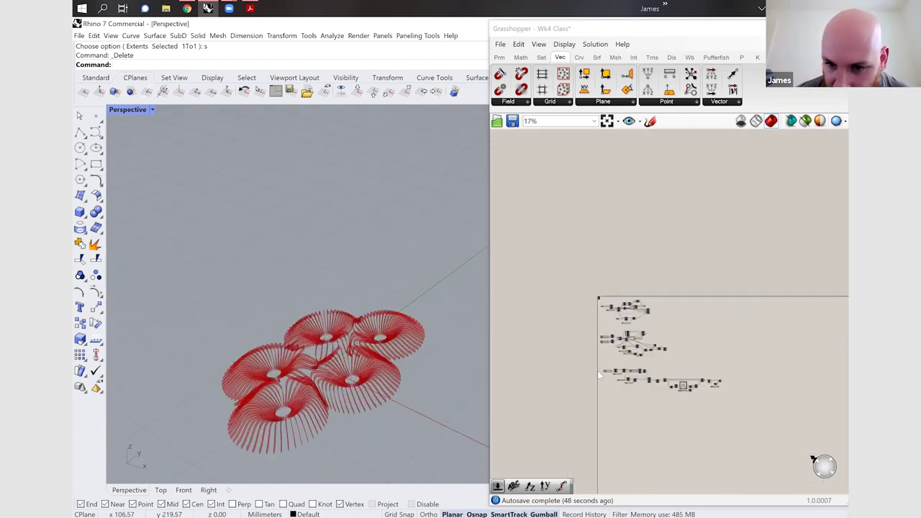
scroll(601, 375, up, 3)
scroll(576, 356, up, 5)
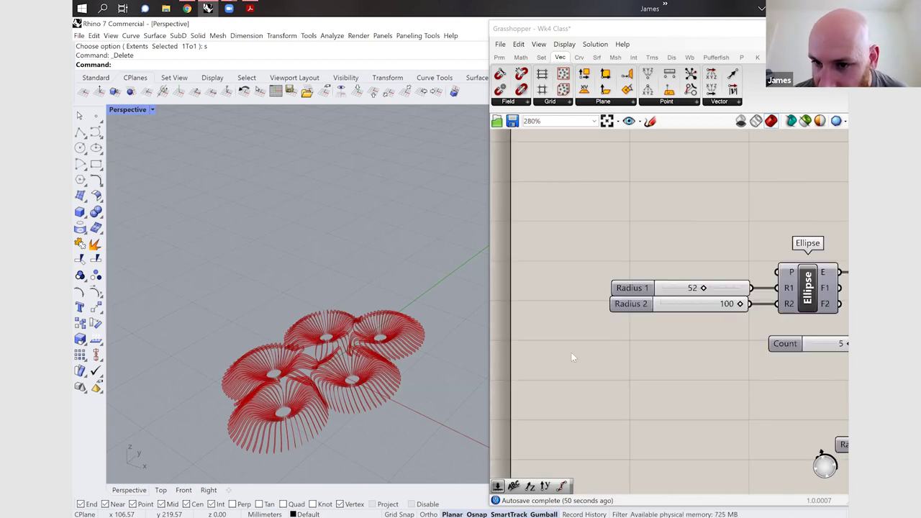
scroll(677, 351, down, 2)
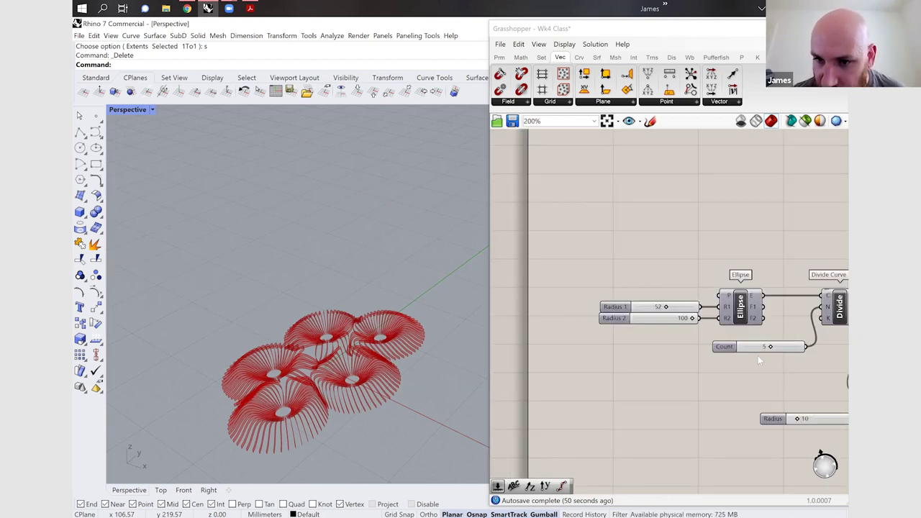
scroll(757, 355, up, 2)
click(755, 349)
drag(729, 358, 755, 358)
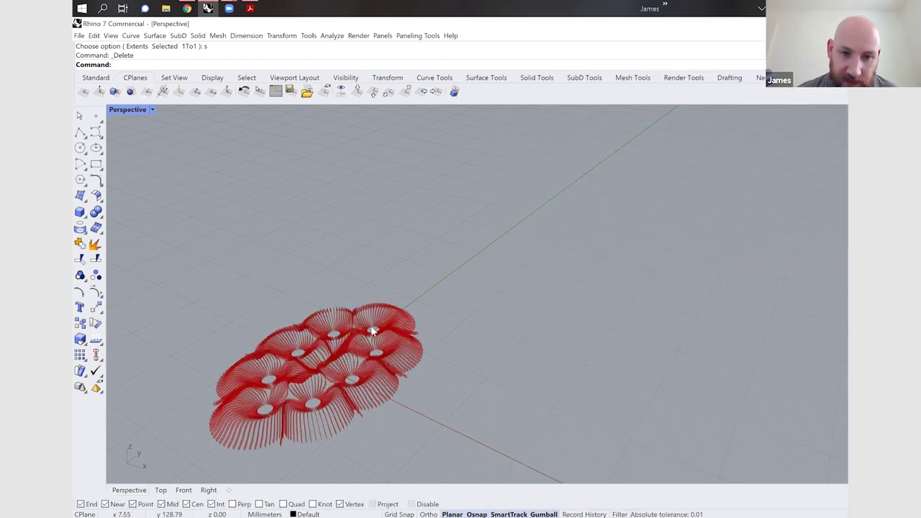
- Examine the updated strip structure in the enlarged Perspective view from a distance and from a low side angle
scroll(356, 350, down, 7)
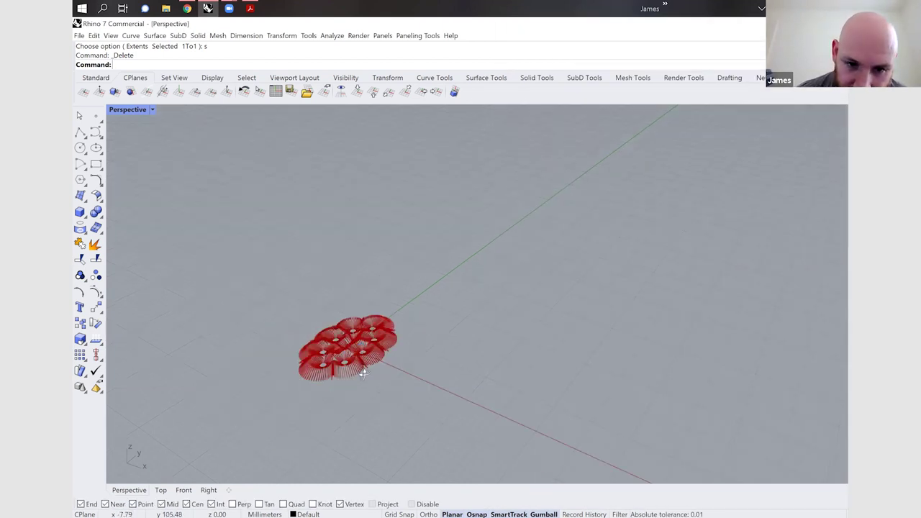
scroll(346, 391, up, 8)
right_drag(346, 393, 408, 304)
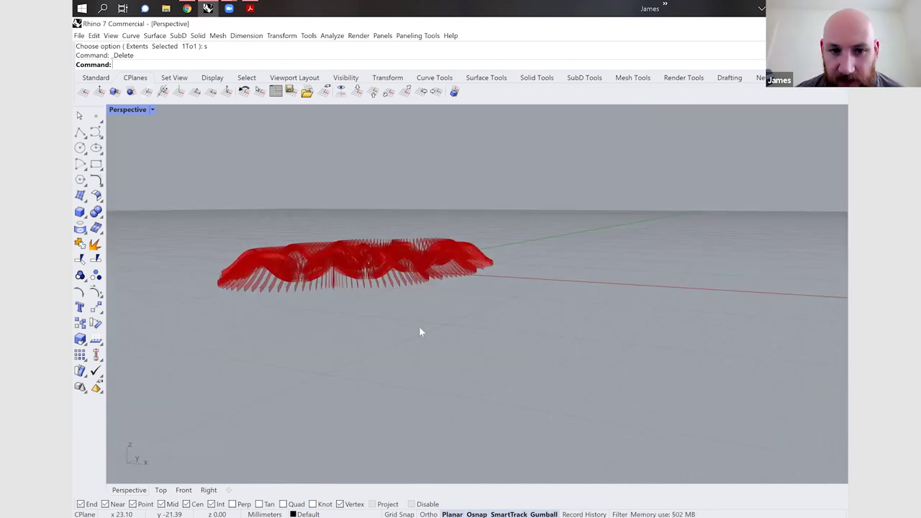
key(Up)
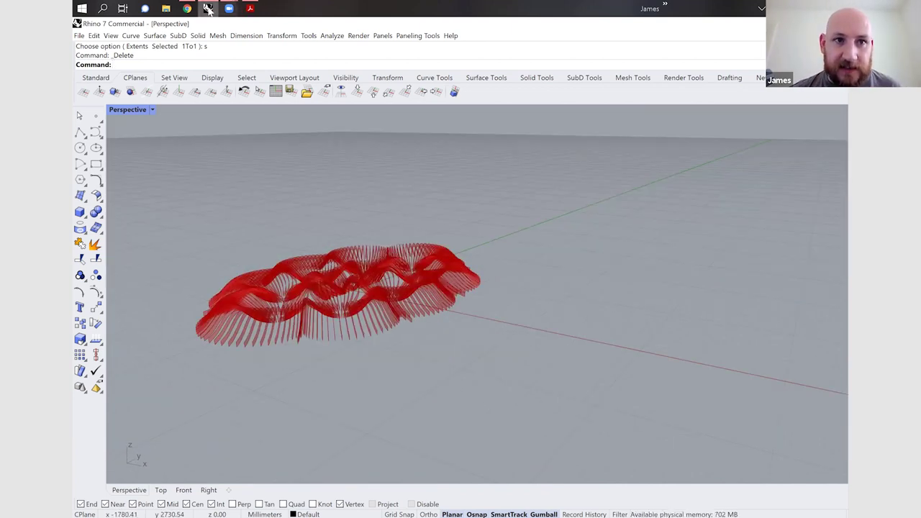
- Set the Domain end slider feeding the Construct Domain component to 58 and inspect the taller strips in the Perspective view
click(208, 9)
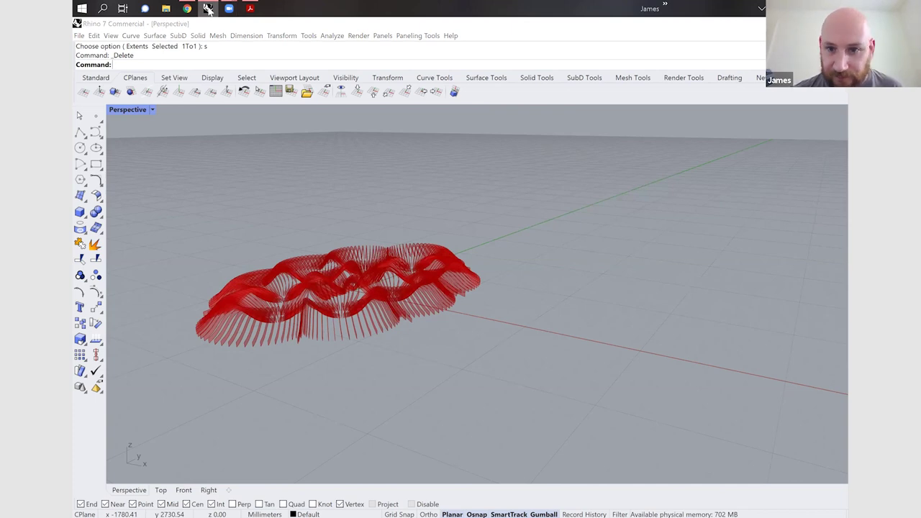
key(alt+Tab)
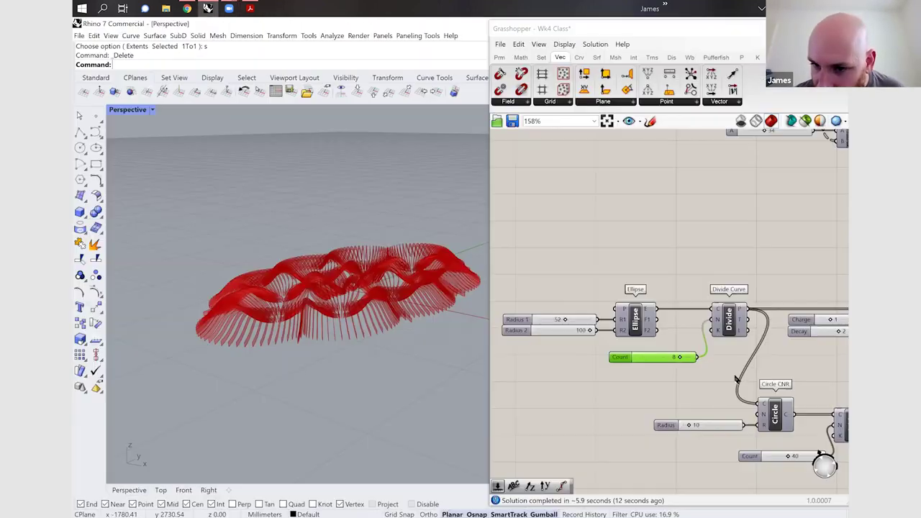
scroll(560, 359, down, 7)
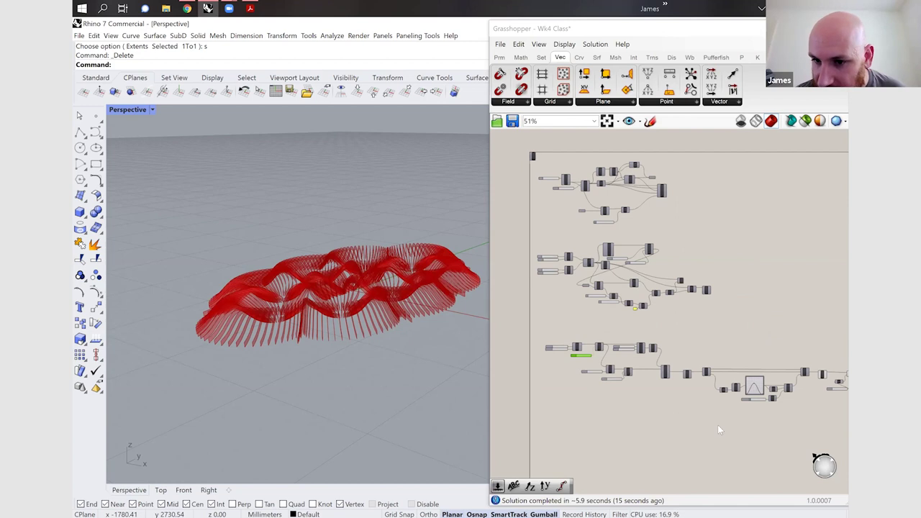
scroll(712, 417, up, 10)
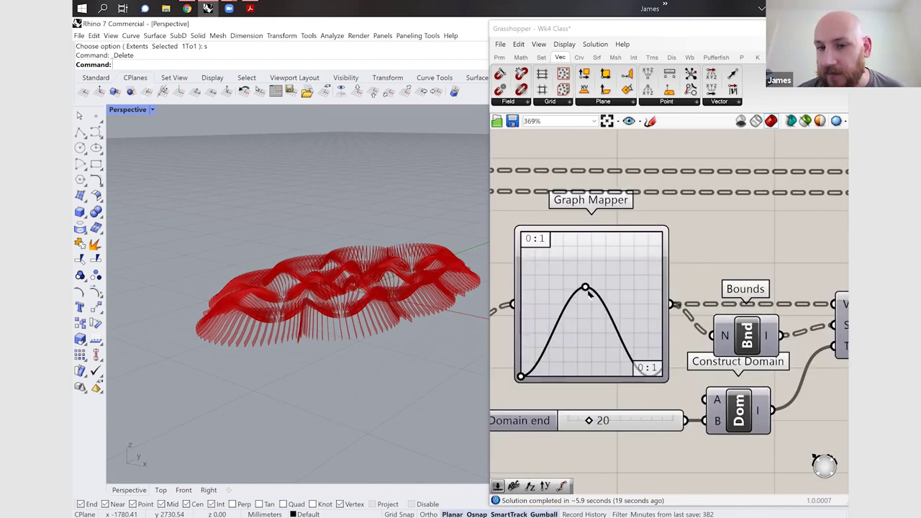
mouse_move(605, 303)
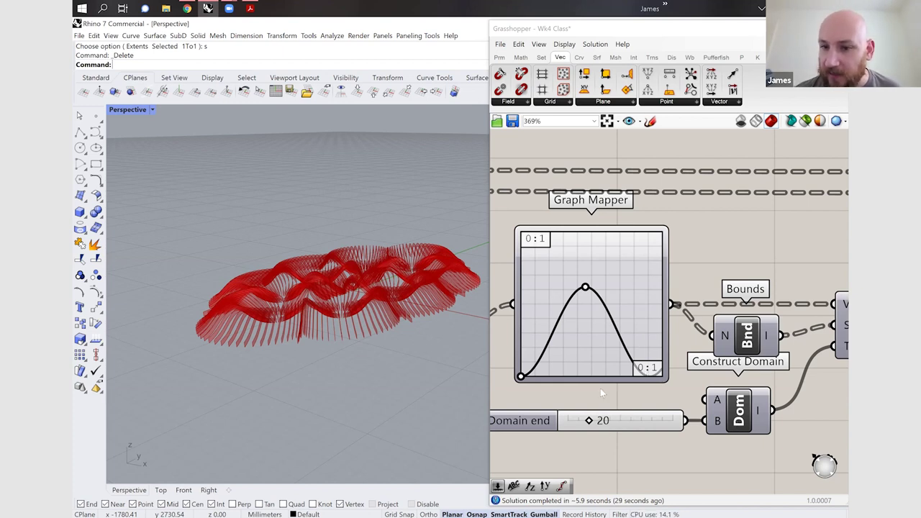
scroll(600, 387, down, 2)
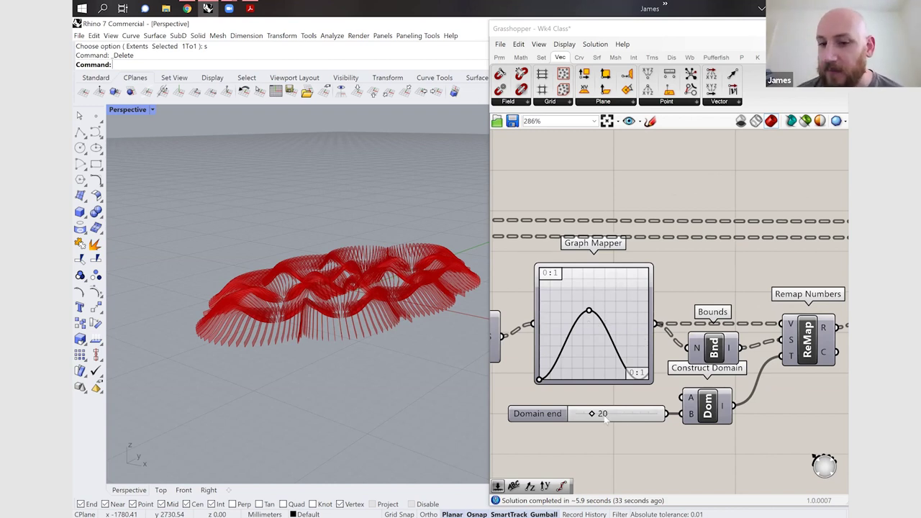
drag(593, 417, 623, 415)
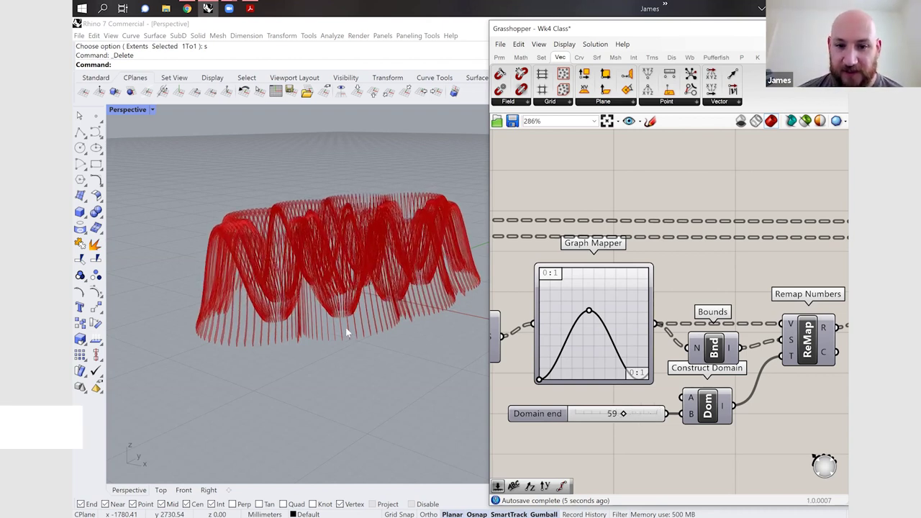
right_drag(323, 360, 333, 350)
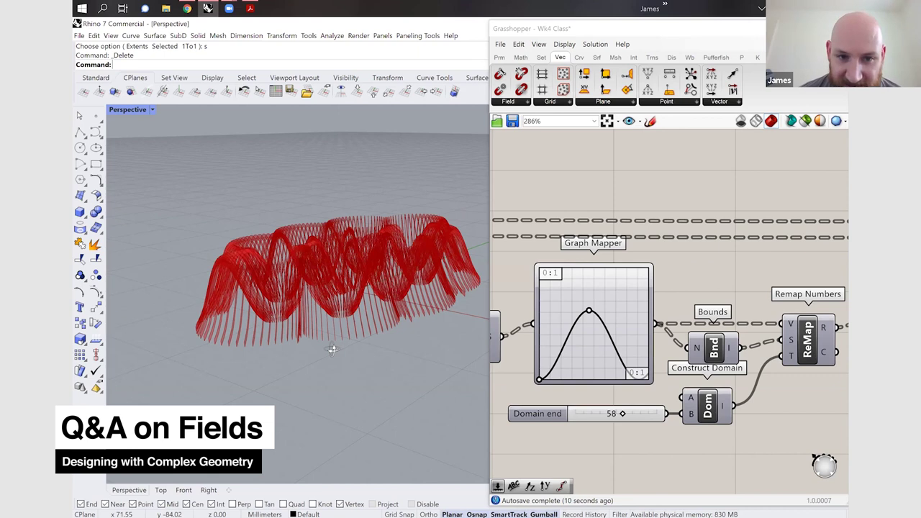
right_drag(407, 318, 404, 202)
right_drag(374, 270, 358, 386)
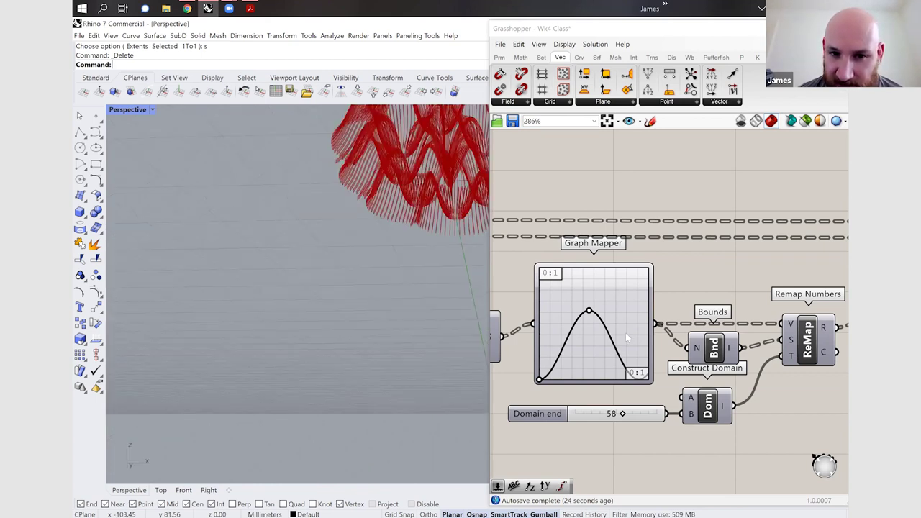
- Align the List Length component with the Series component ahead of the Graph Mapper
scroll(672, 299, down, 3)
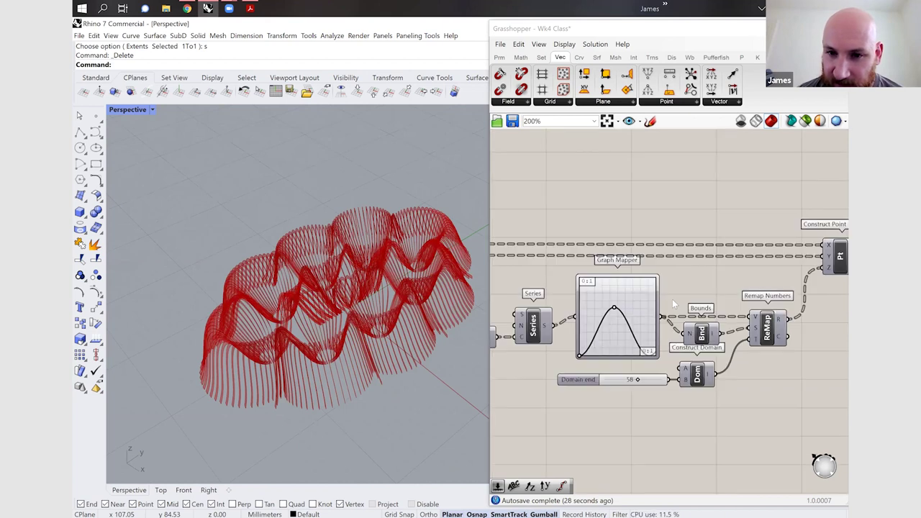
scroll(672, 299, down, 2)
scroll(598, 324, up, 3)
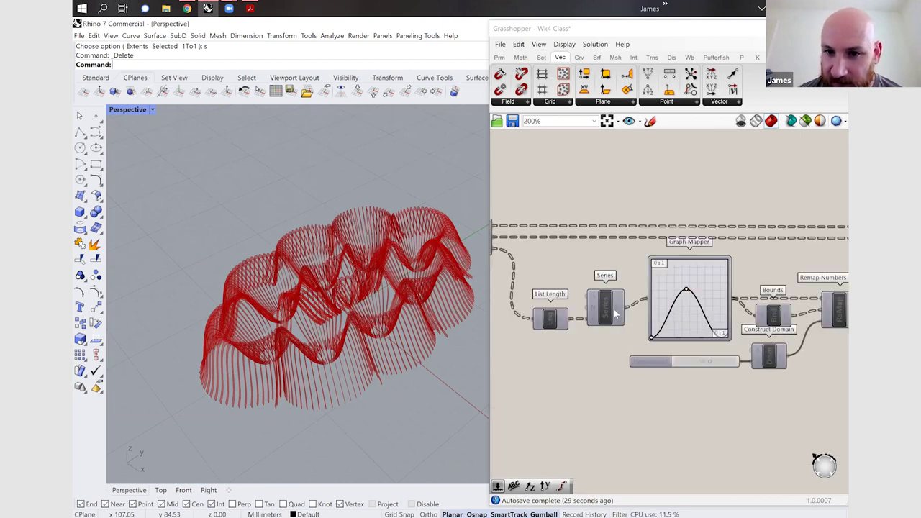
scroll(617, 299, up, 1)
click(616, 299)
click(552, 310)
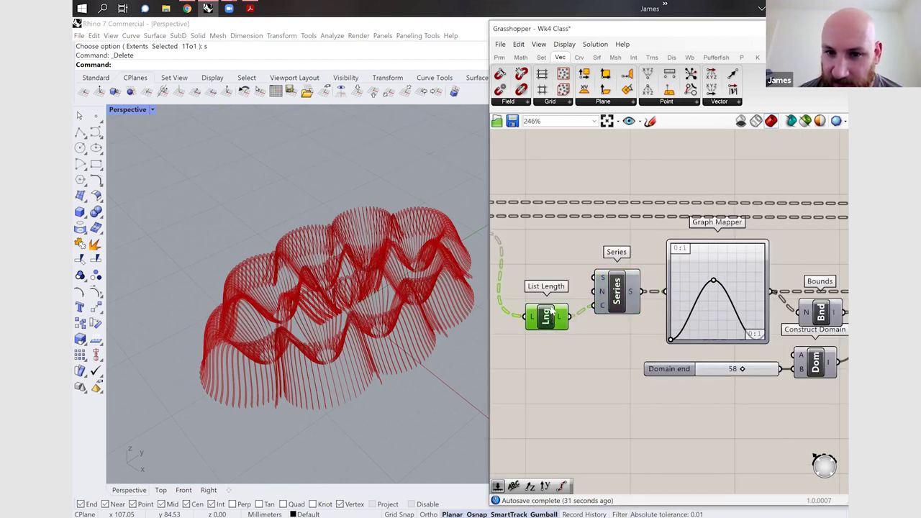
drag(551, 310, 554, 304)
- Examine the start of the field-line definition, from the ellipse's Divide Curve to the circles and Point Charge
scroll(694, 294, down, 1)
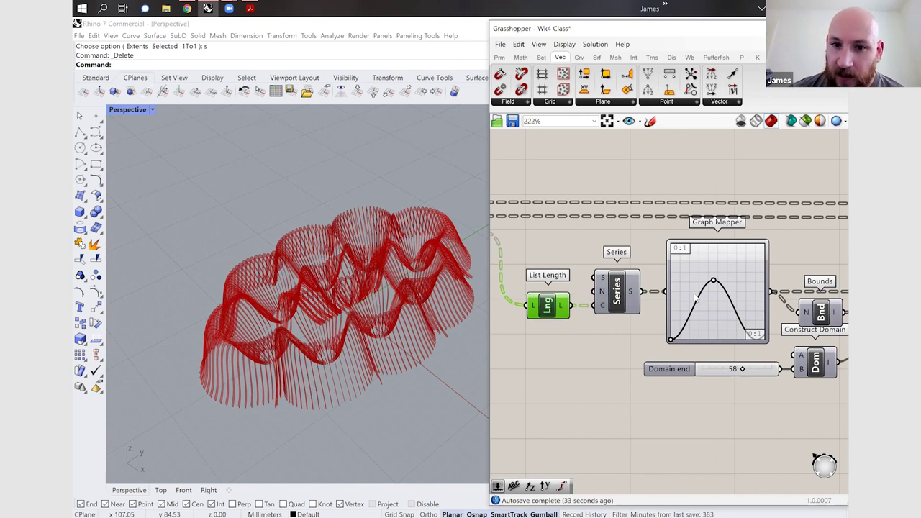
scroll(695, 297, down, 10)
scroll(661, 288, down, 1)
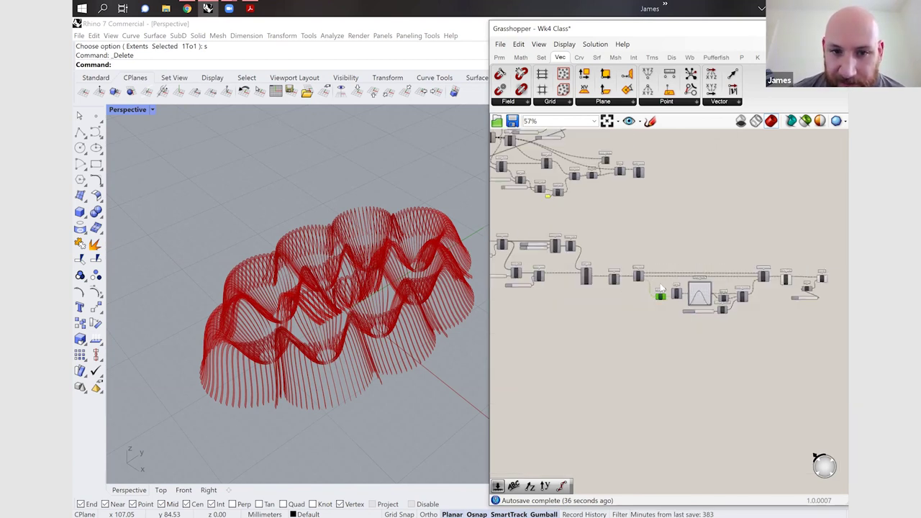
scroll(616, 277, up, 2)
scroll(573, 261, up, 2)
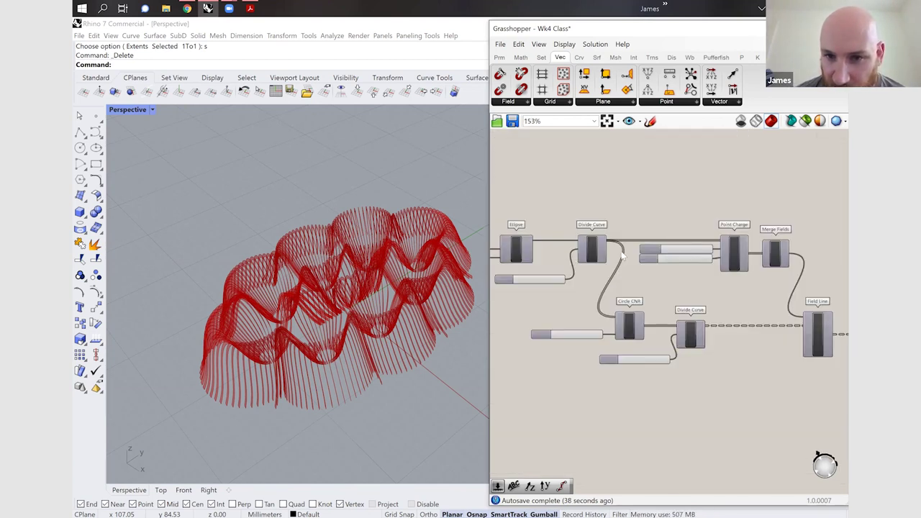
scroll(612, 261, up, 1)
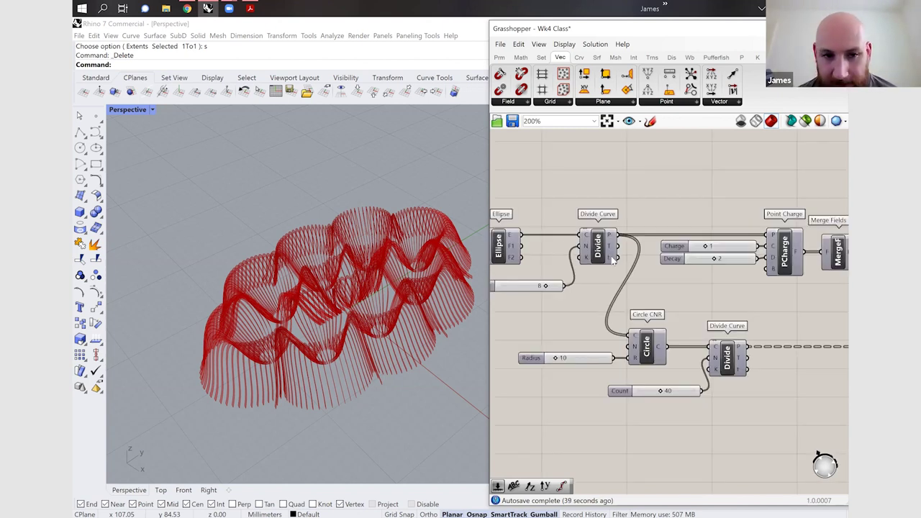
mouse_move(612, 262)
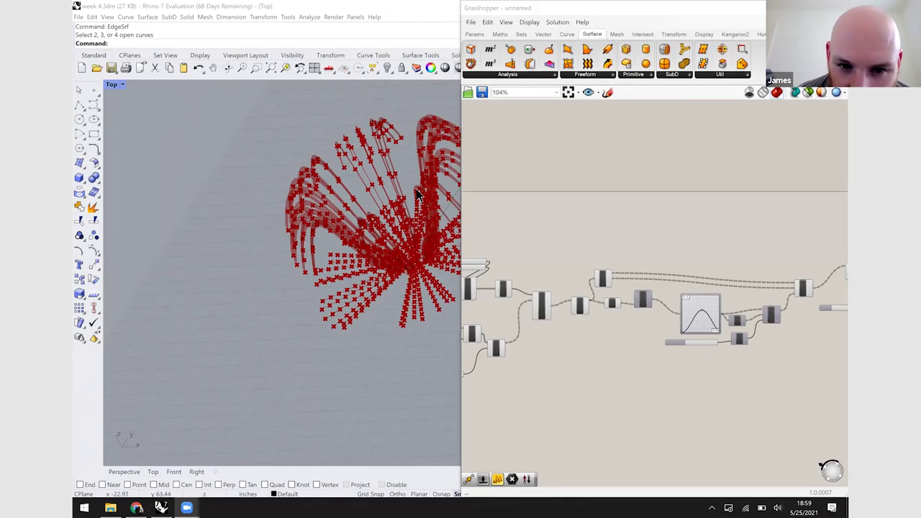
- Examine the radial strips in the week 4 model and the Ellipse, Divide Curve, Point Charge and Circle components of its definition
right_drag(339, 165, 341, 168)
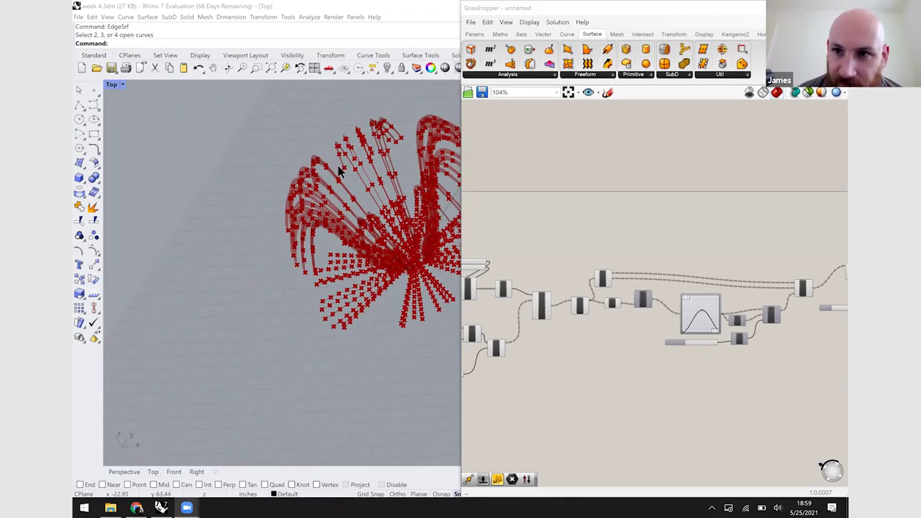
scroll(340, 164, down, 4)
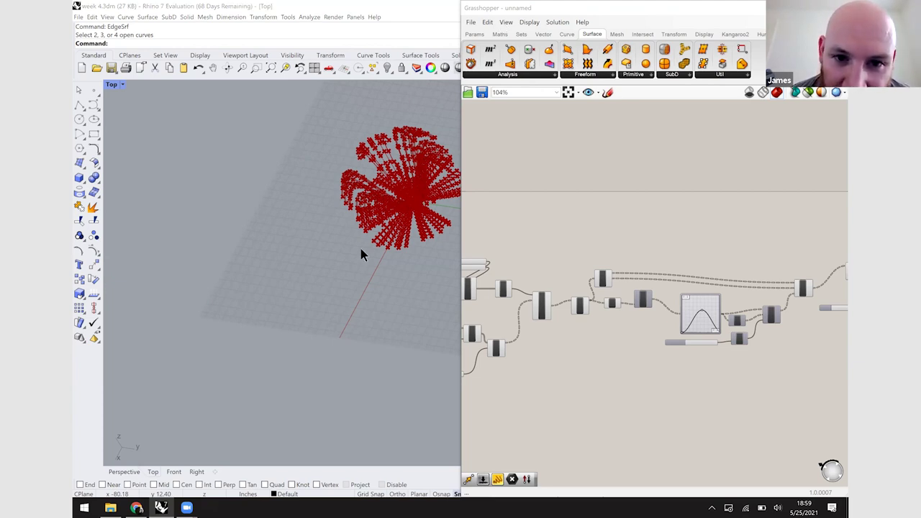
scroll(429, 207, up, 3)
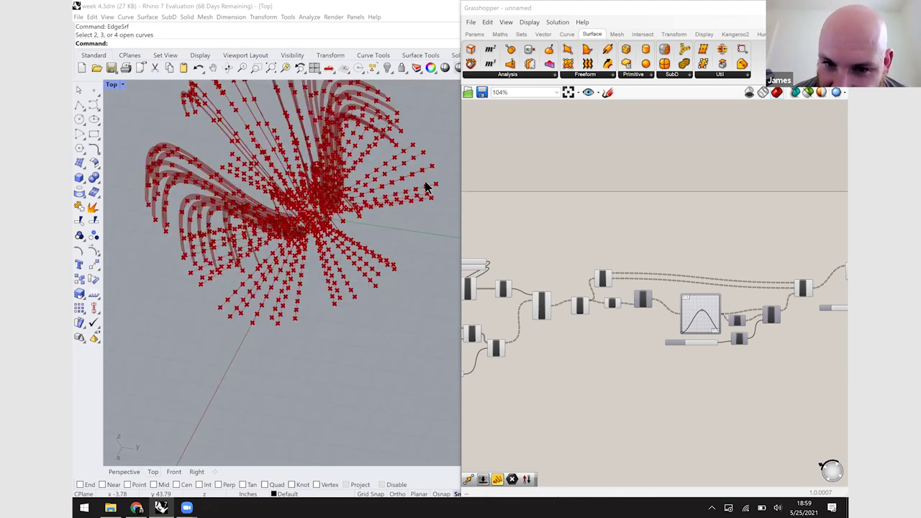
scroll(410, 138, up, 2)
scroll(342, 166, up, 2)
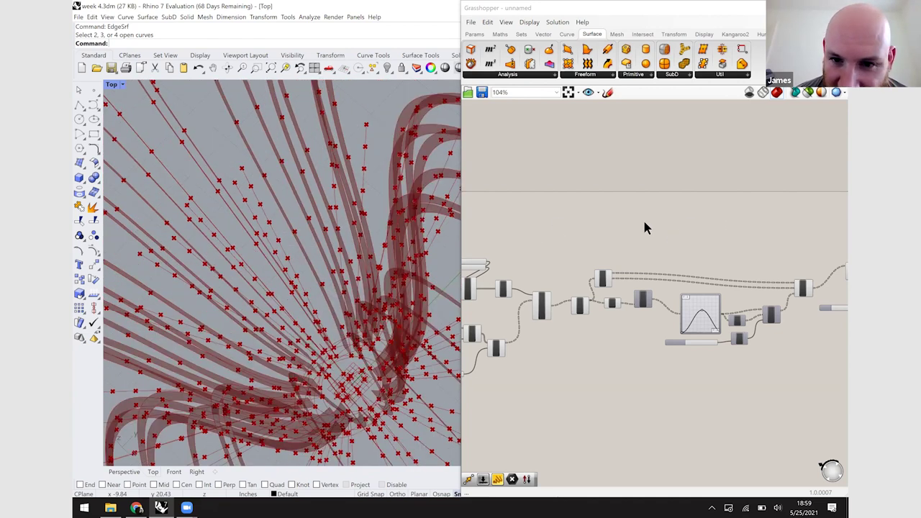
scroll(642, 217, up, 4)
right_drag(770, 165, 777, 161)
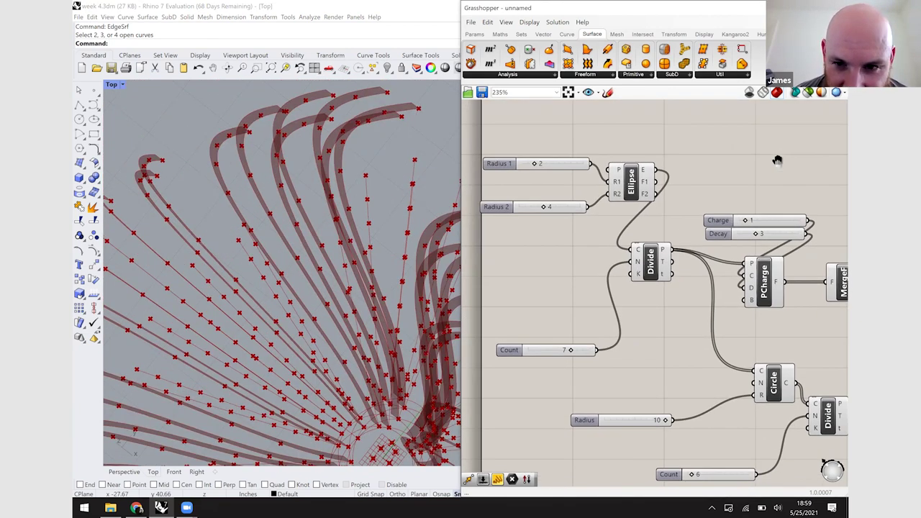
scroll(776, 159, down, 3)
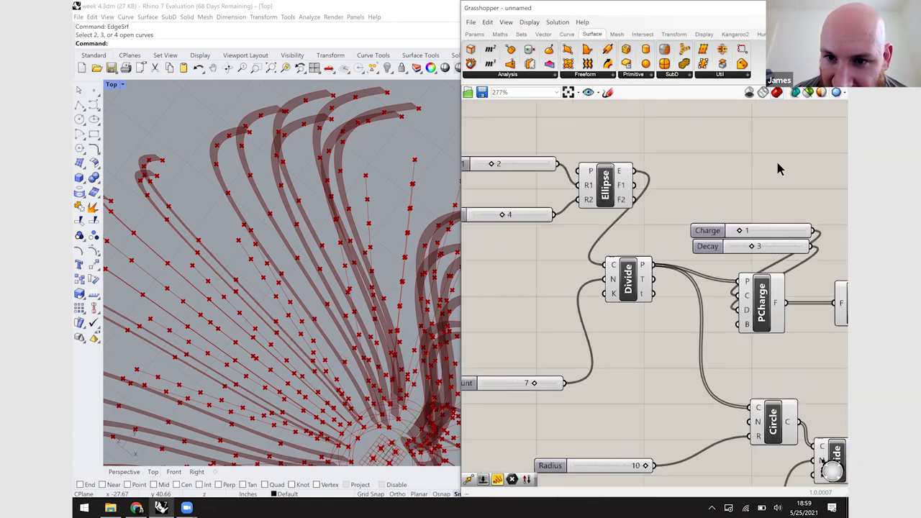
right_click(777, 163)
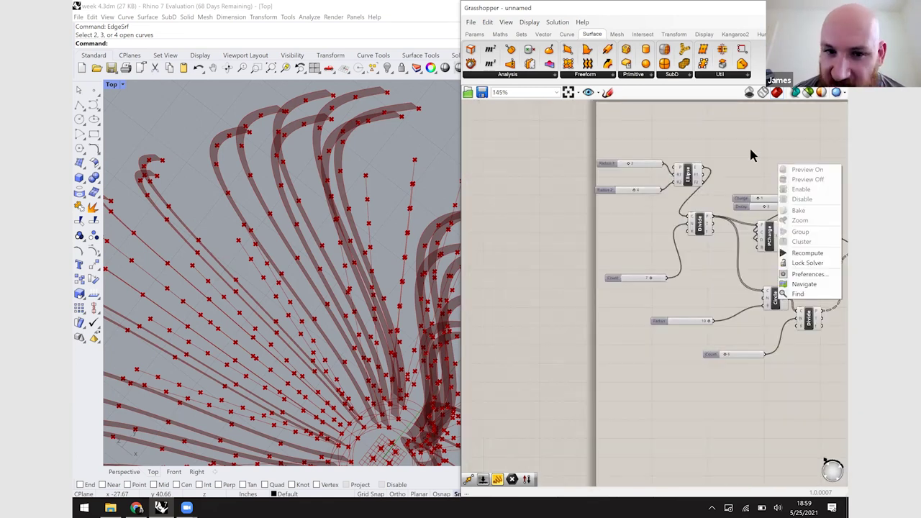
click(747, 147)
right_drag(789, 156, 708, 149)
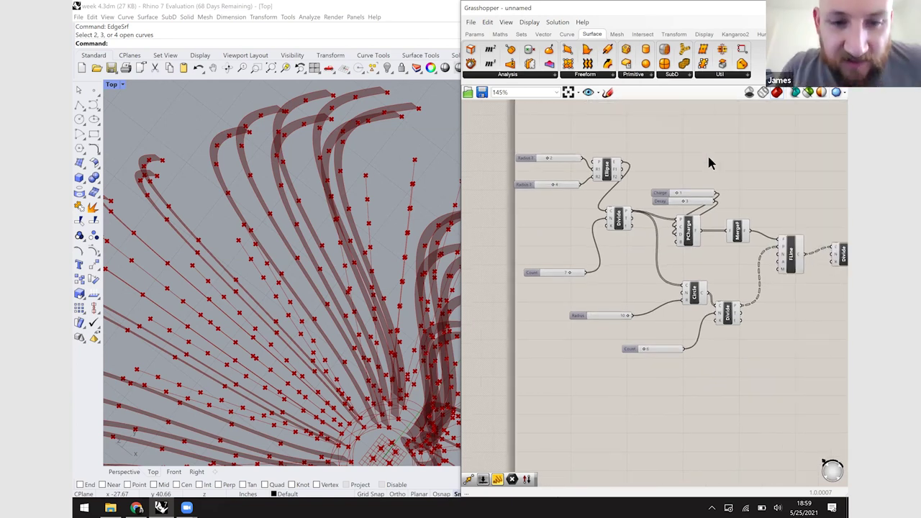
- Turn off the preview of the Extrude component at the end of the definition
scroll(708, 165, down, 5)
right_drag(734, 211, 576, 201)
scroll(707, 154, up, 6)
click(706, 153)
key(ctrl+q)
click(638, 270)
scroll(586, 297, down, 3)
right_drag(586, 298, 650, 282)
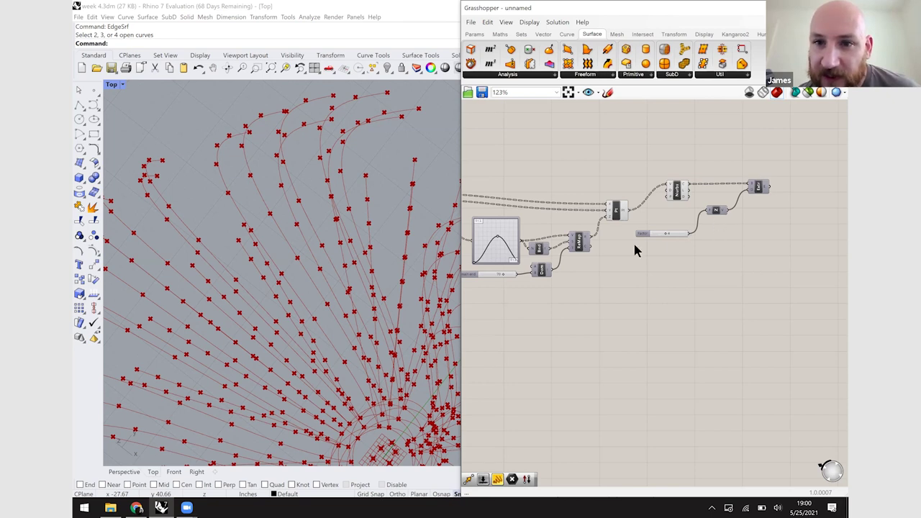
- Turn off the preview of the Nurbs Curve and Construct Point components
right_drag(613, 262, 689, 257)
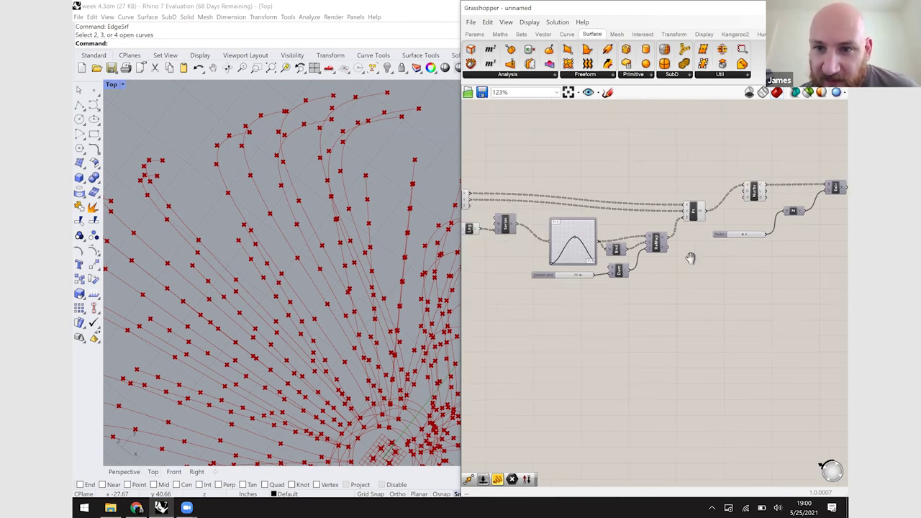
click(753, 203)
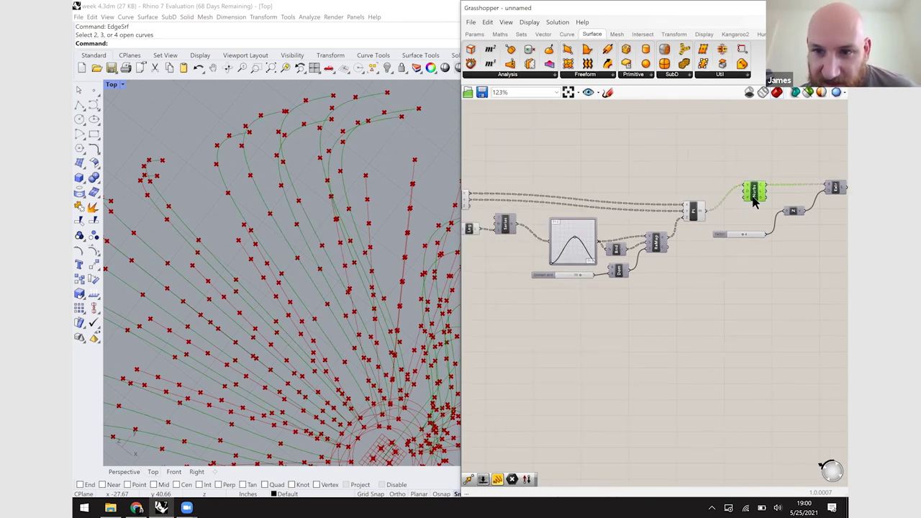
click(695, 211)
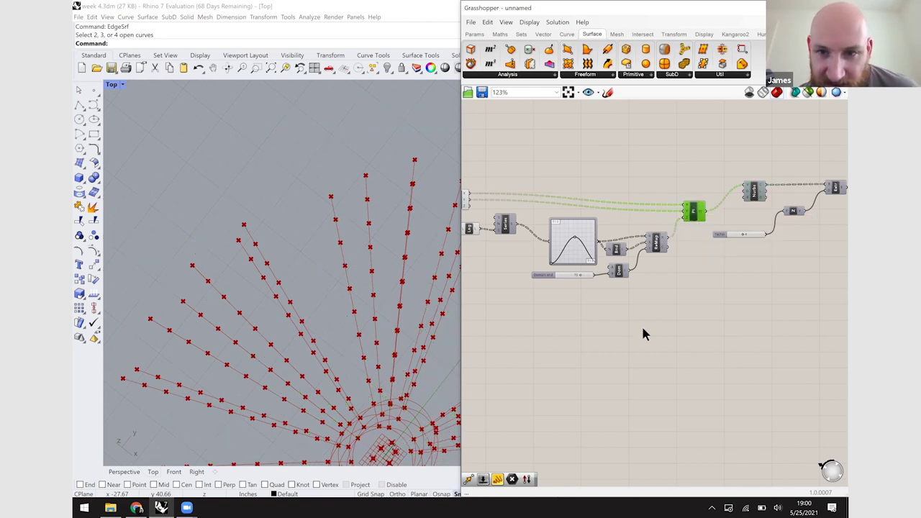
click(598, 366)
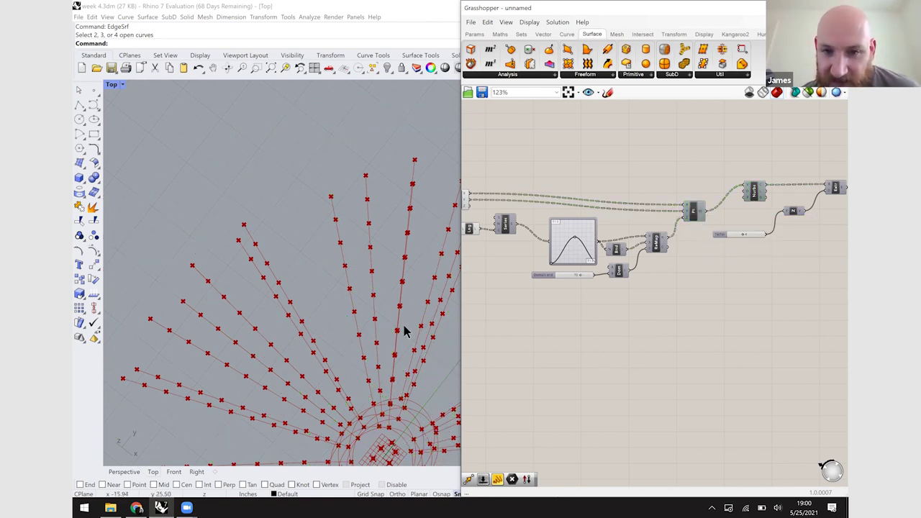
- Set the viewport to the world Top view and center it on the radial field lines
scroll(387, 323, down, 4)
right_drag(358, 304, 395, 211)
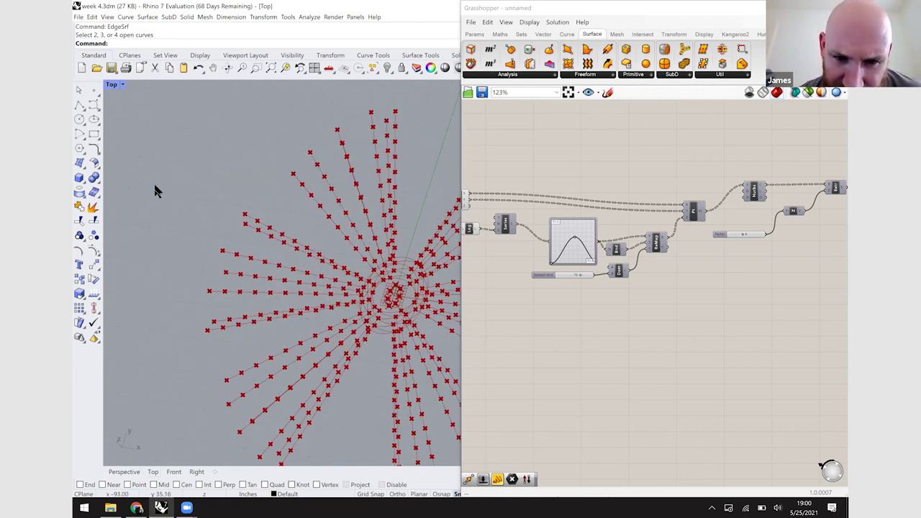
click(121, 89)
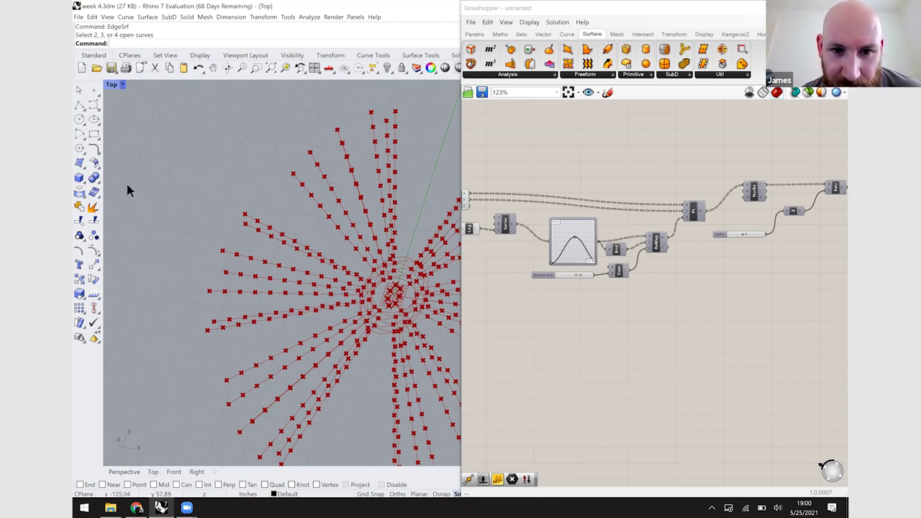
mouse_move(172, 278)
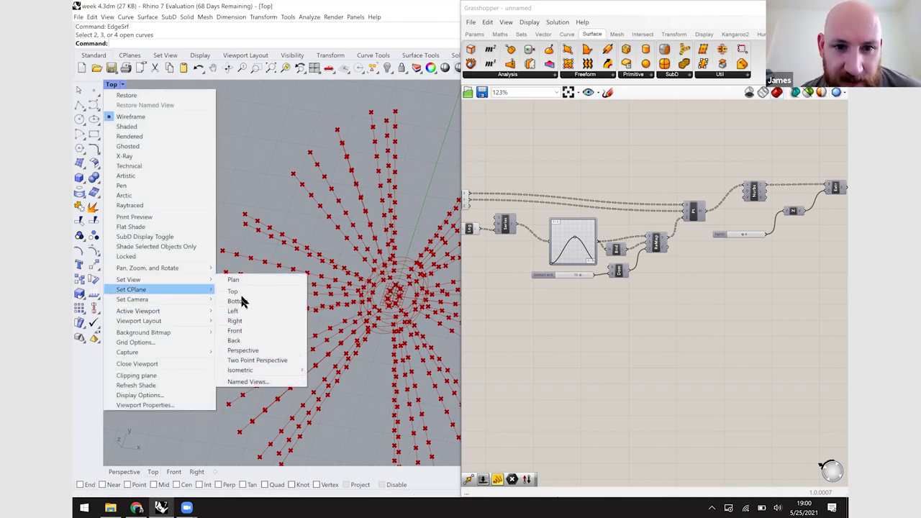
click(243, 293)
right_drag(247, 289, 377, 314)
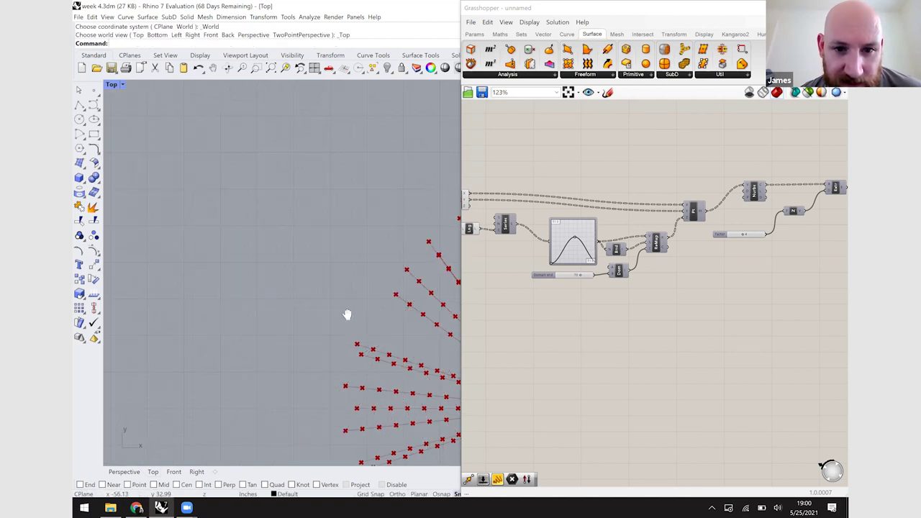
right_drag(156, 229, 161, 195)
right_drag(336, 227, 315, 196)
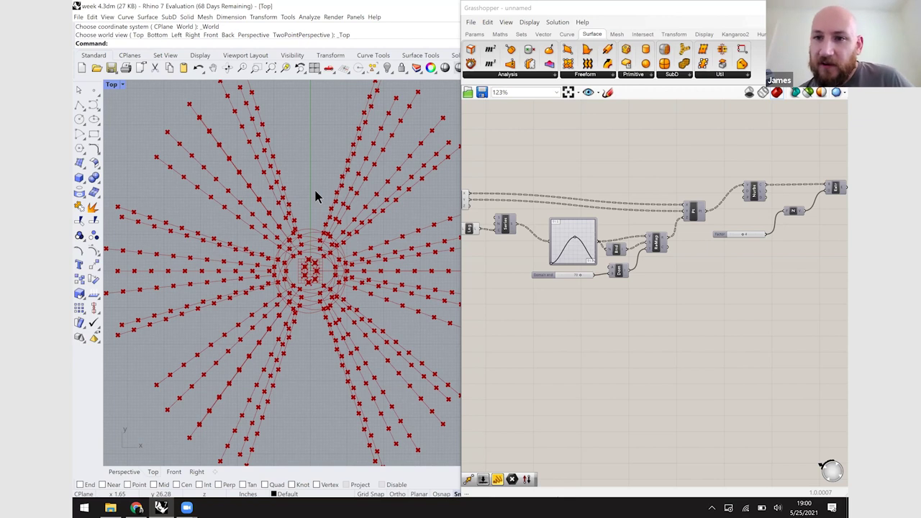
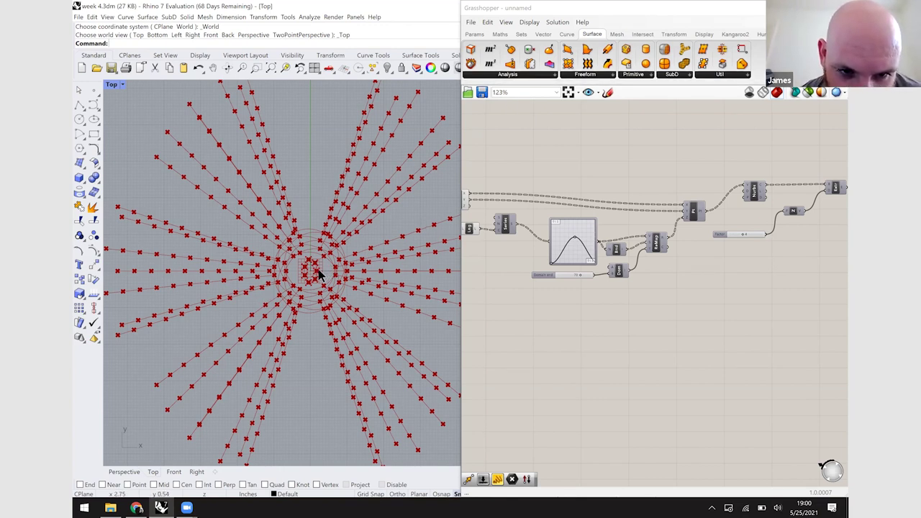
- Raise both radius sliders of the Ellipse component to 10
scroll(320, 274, up, 5)
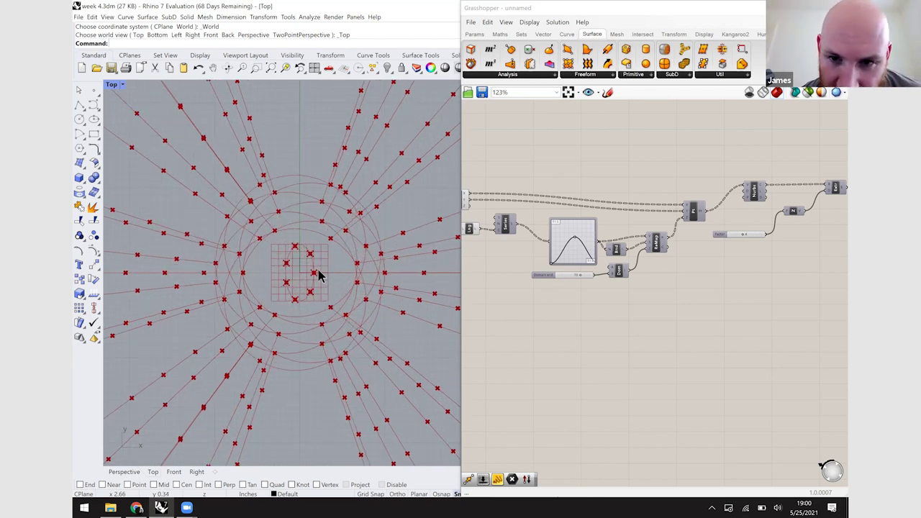
right_drag(537, 330, 683, 321)
right_drag(594, 324, 644, 343)
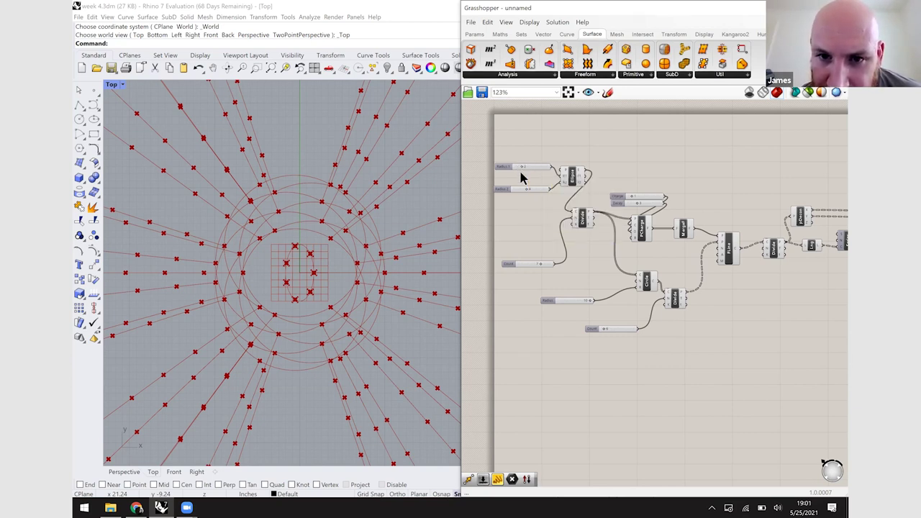
drag(523, 169, 553, 191)
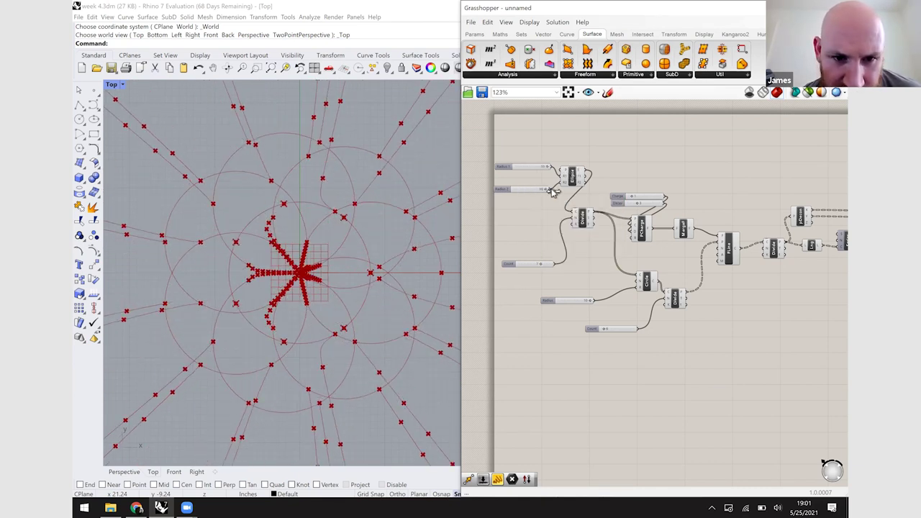
drag(552, 191, 596, 193)
scroll(558, 203, down, 1)
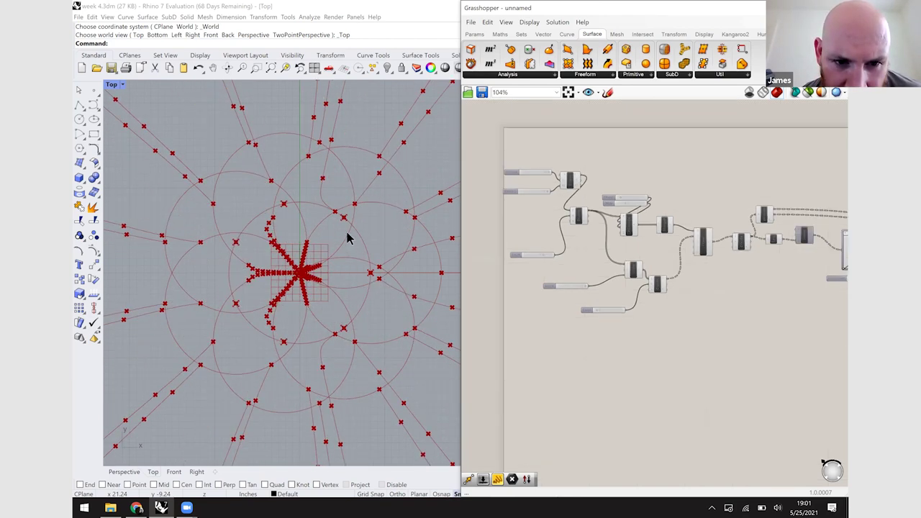
scroll(408, 247, down, 2)
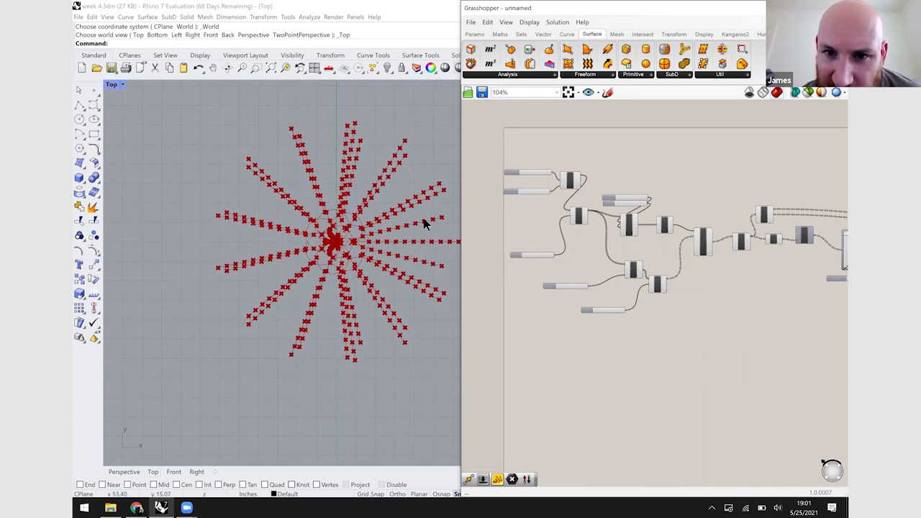
scroll(422, 218, up, 8)
scroll(421, 218, down, 2)
- Delete the two number sliders feeding the Ellipse's radius inputs
click(537, 173)
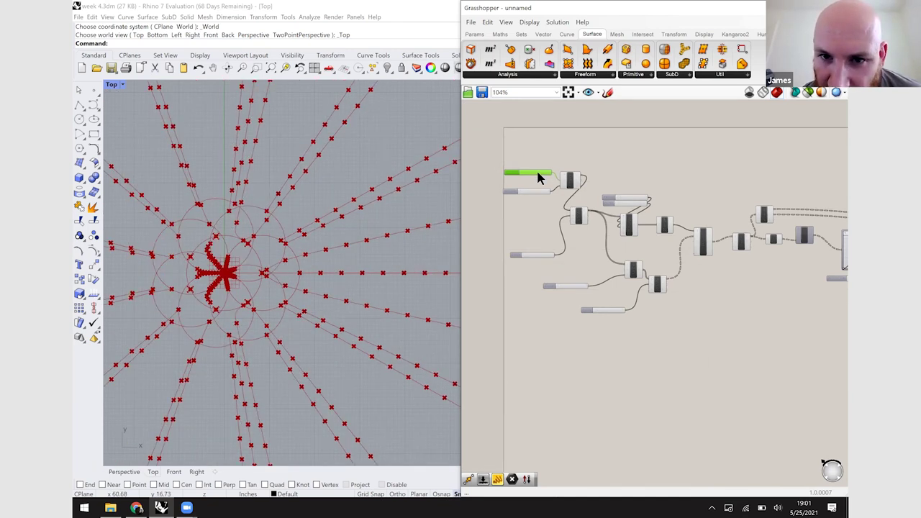
right_click(538, 176)
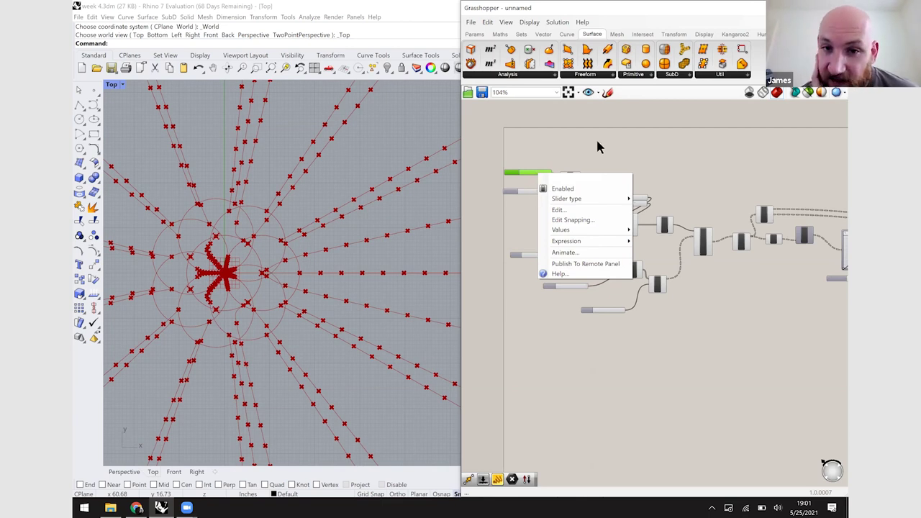
click(527, 177)
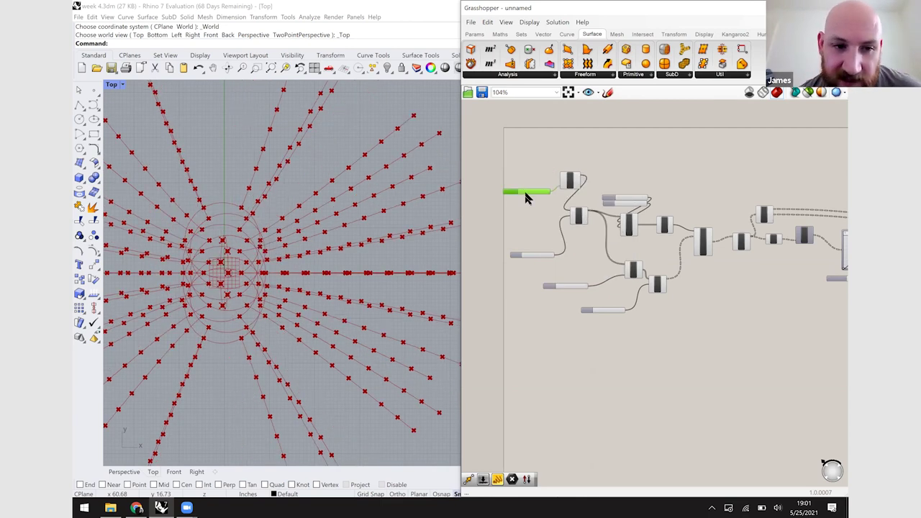
- Add two number sliders with a value of 100 to the canvas
double_click(524, 194)
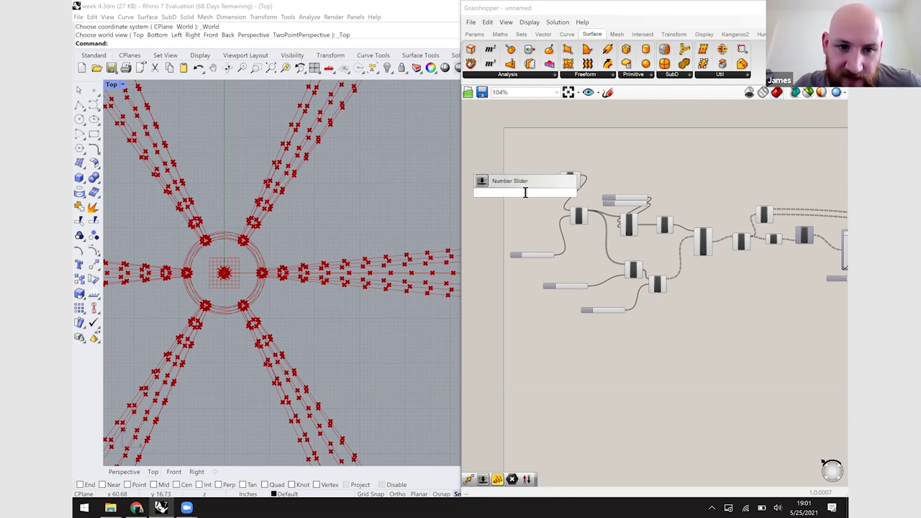
text(100)
key(Return)
key(F4)
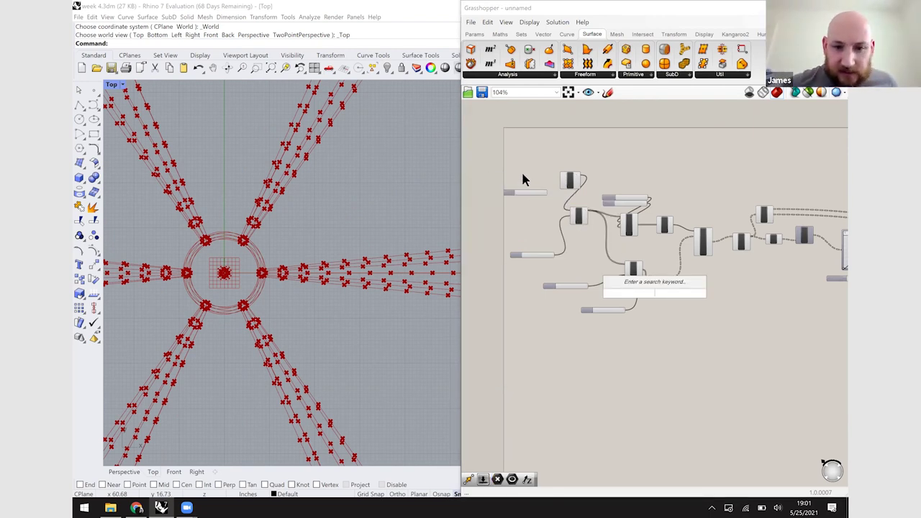
text(10)
key(Return)
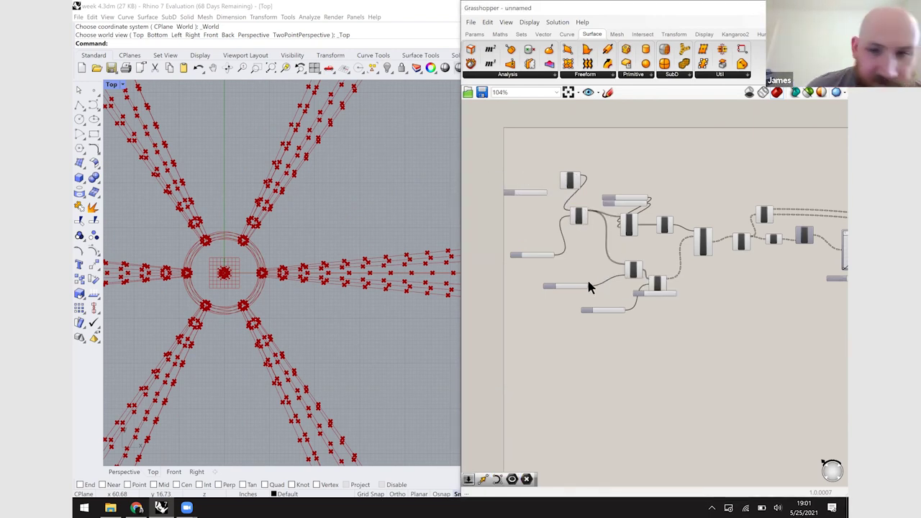
- Place the new sliders beside the Ellipse component and connect them to its R1 and R2 inputs
drag(649, 293, 509, 196)
scroll(532, 183, up, 4)
drag(572, 177, 587, 188)
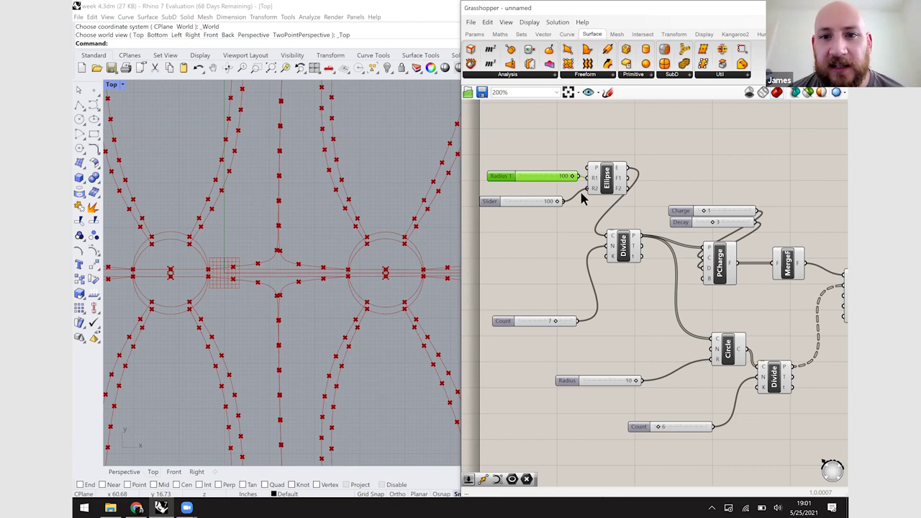
- Set the Ellipse's Radius 2 slider to 98
scroll(336, 276, down, 2)
scroll(336, 275, down, 3)
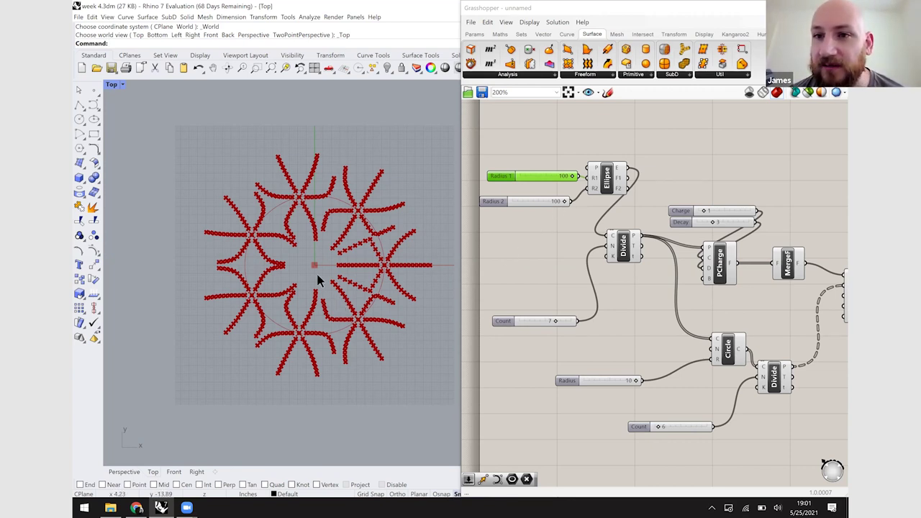
scroll(317, 274, up, 3)
scroll(331, 287, up, 2)
scroll(331, 288, down, 4)
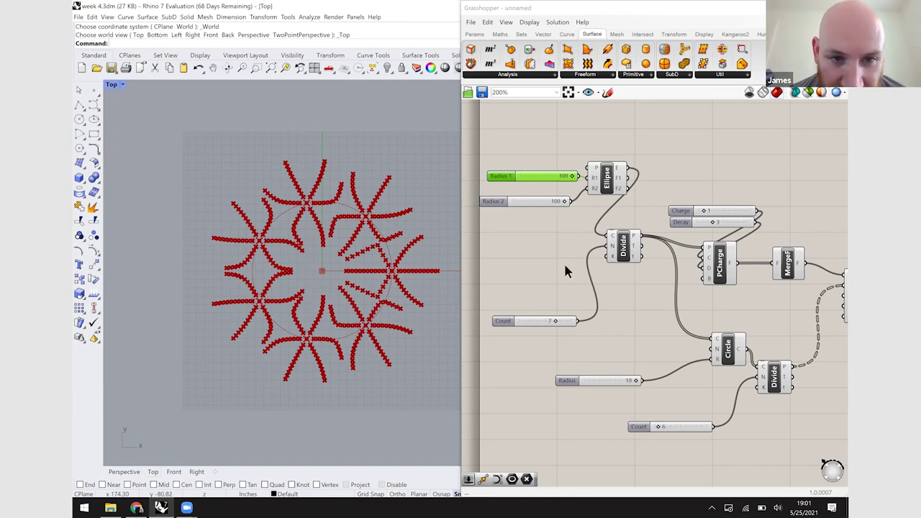
right_drag(540, 246, 574, 242)
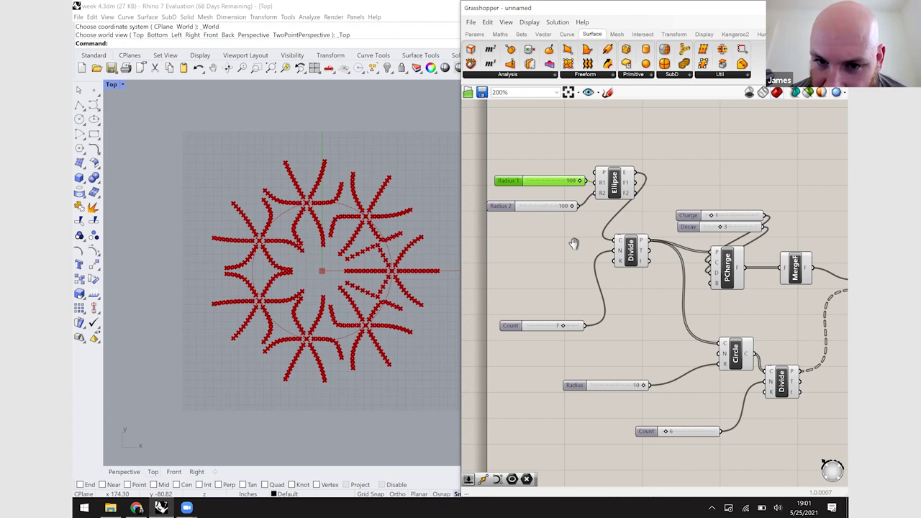
right_drag(571, 242, 515, 246)
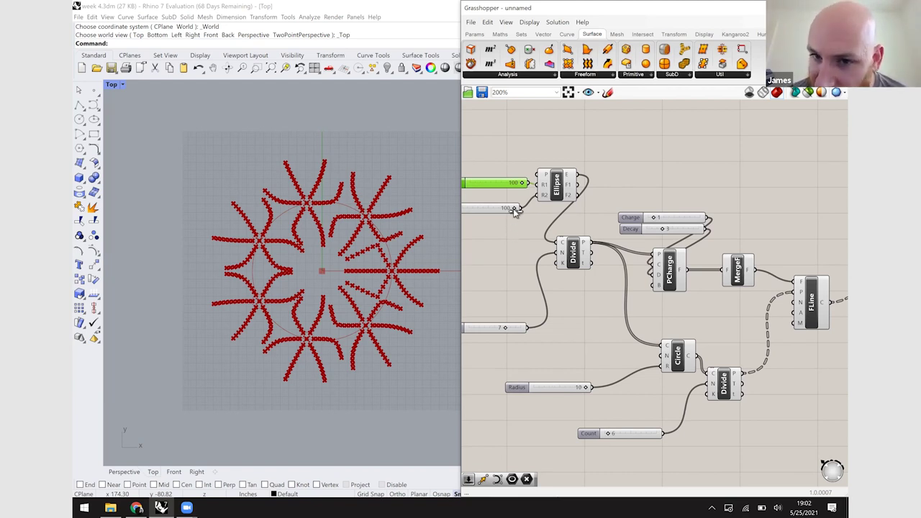
drag(513, 208, 513, 209)
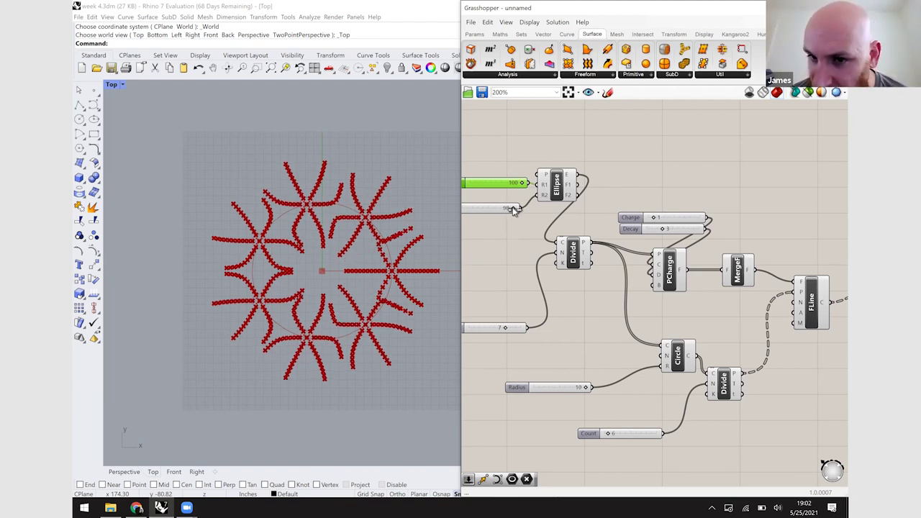
- Set the Count slider of the Divide Curve component that divides the circles to 52
right_drag(606, 352, 561, 335)
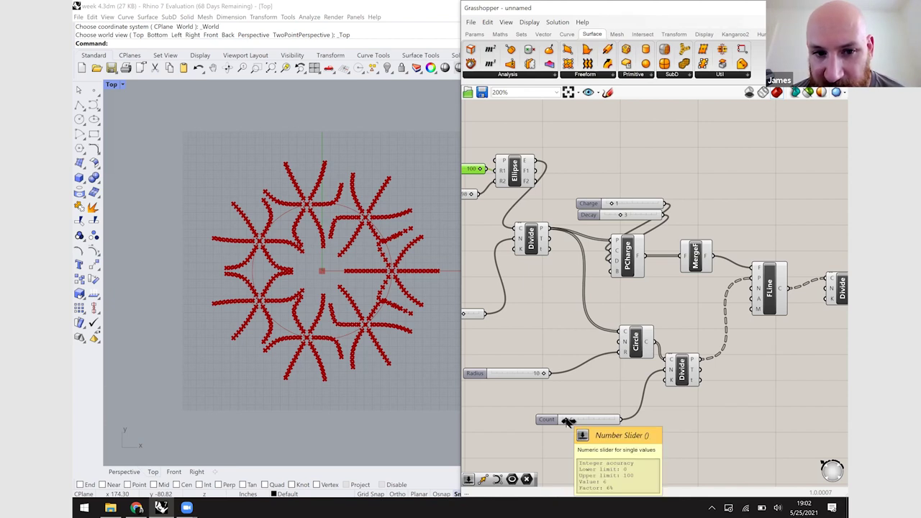
drag(567, 421, 590, 421)
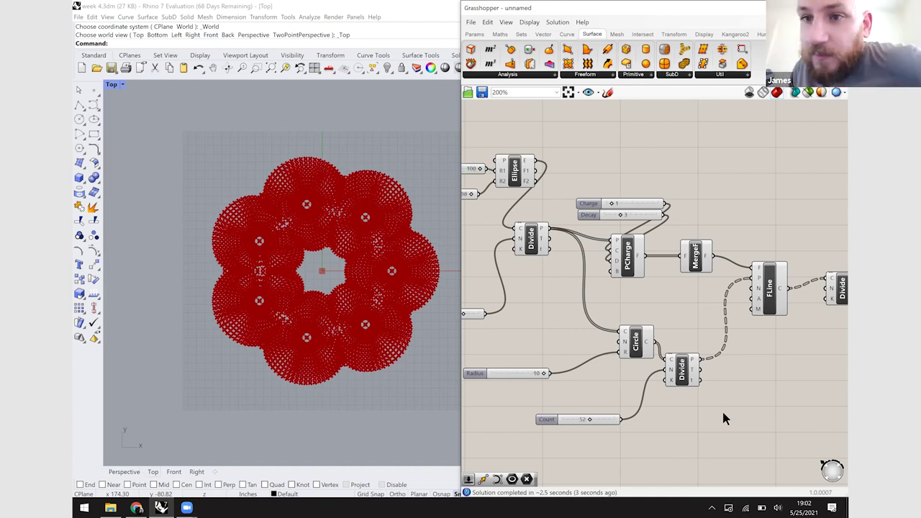
right_drag(687, 396, 652, 396)
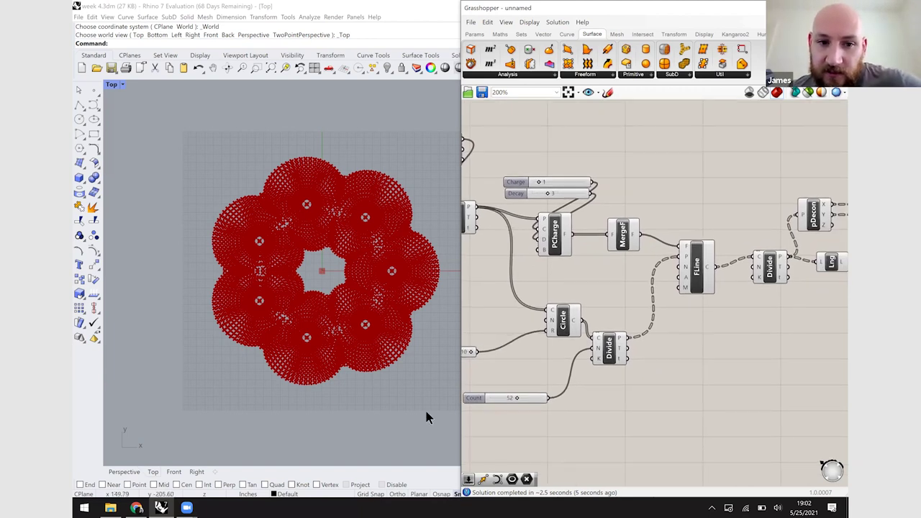
right_drag(432, 413, 427, 422)
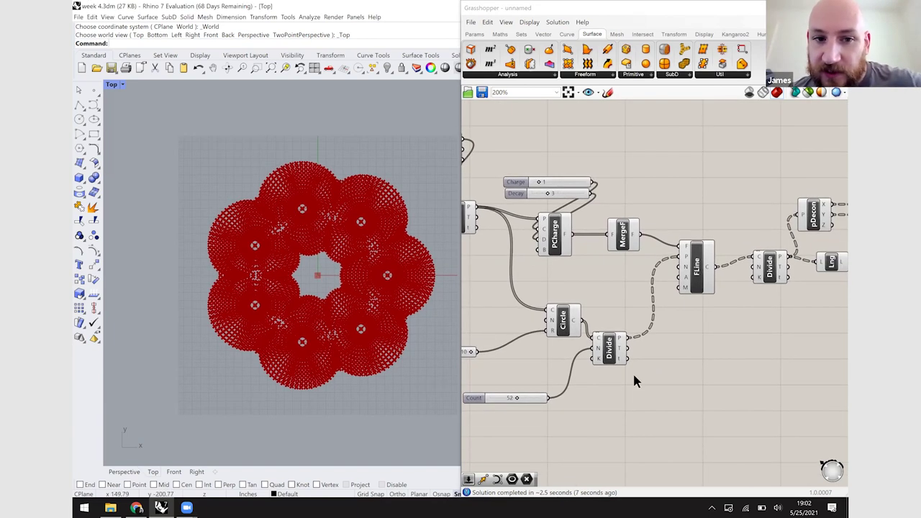
right_drag(715, 341, 669, 366)
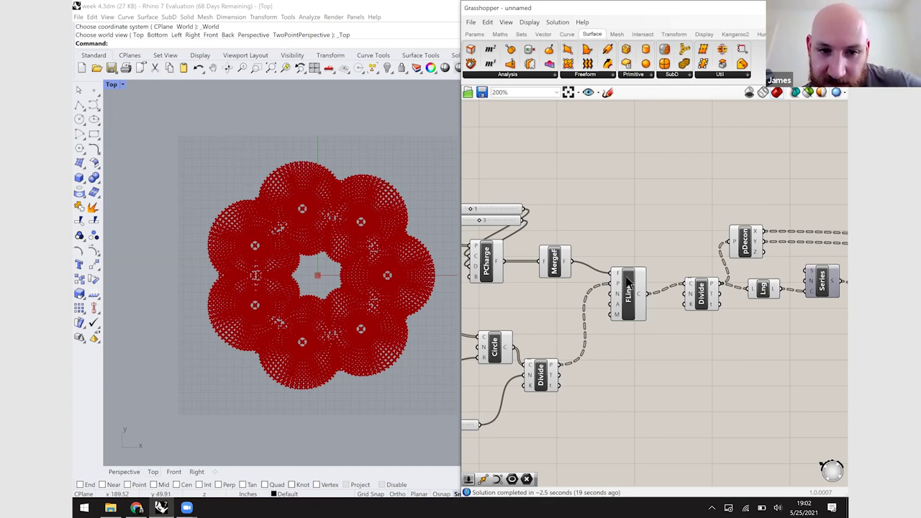
key(XF86AudioRaiseVolume)
key(XF86AudioRaiseVolume)
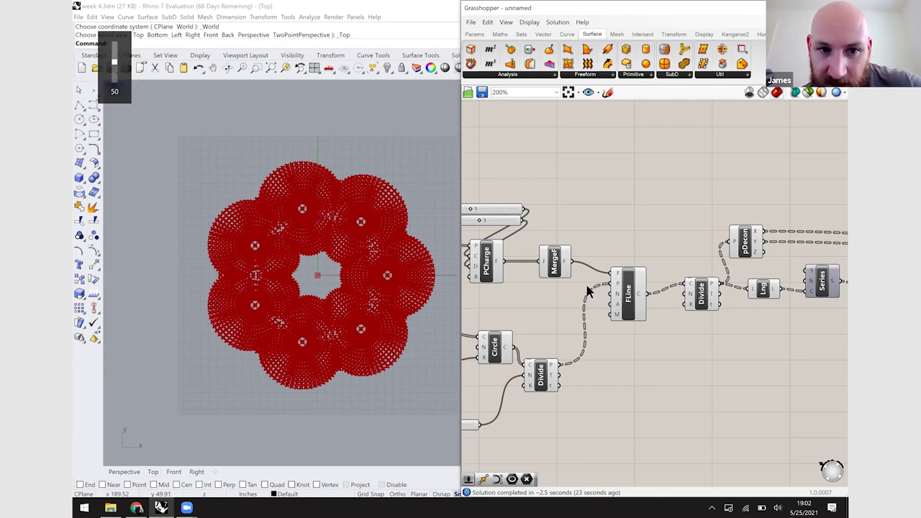
- Turn off the preview of the Ellipse, the Circle and the two Divide Curve components fed by them
scroll(576, 322, down, 1)
right_drag(540, 318, 662, 314)
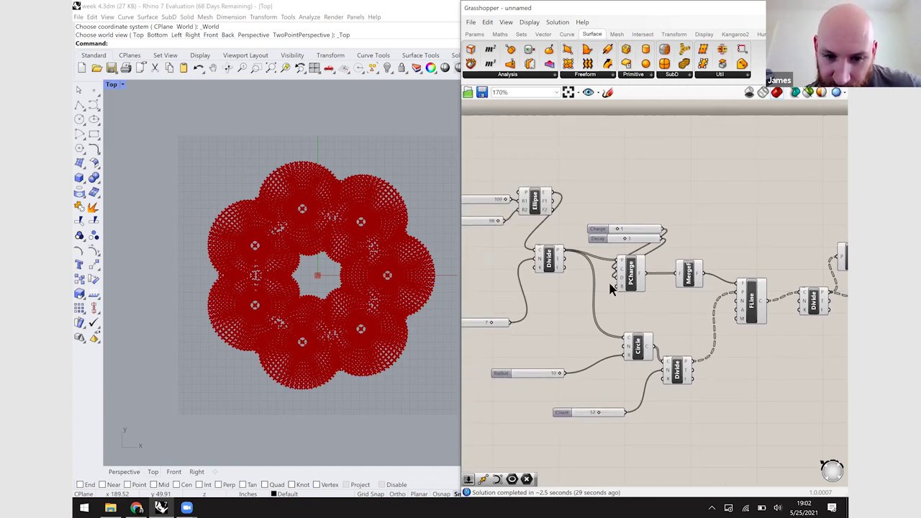
click(541, 206)
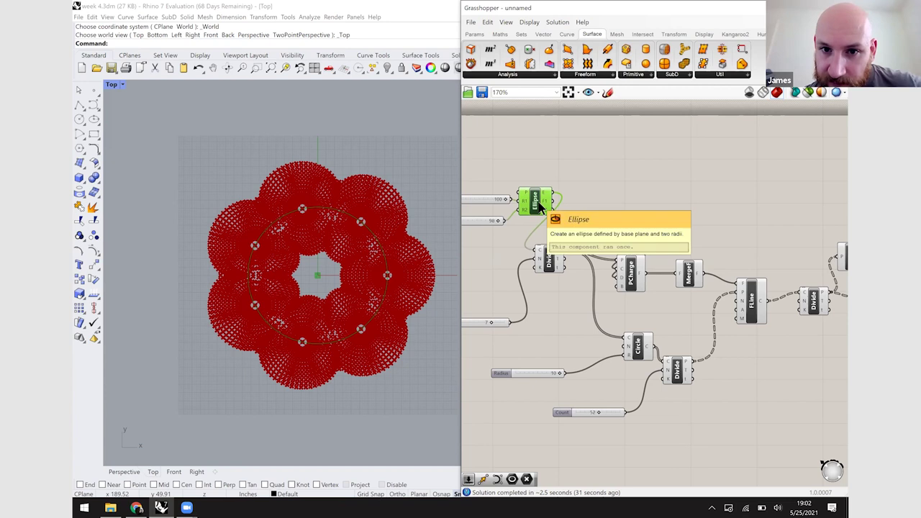
click(638, 344)
click(550, 259)
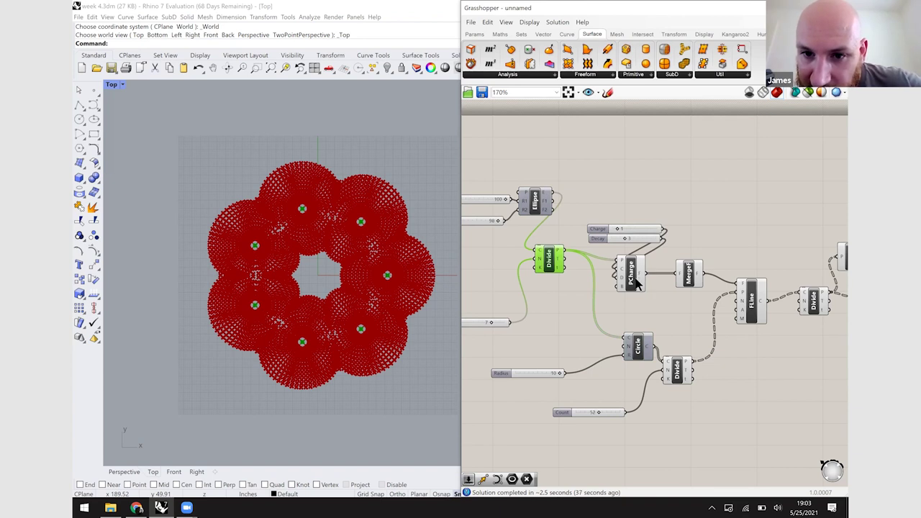
click(690, 279)
click(679, 373)
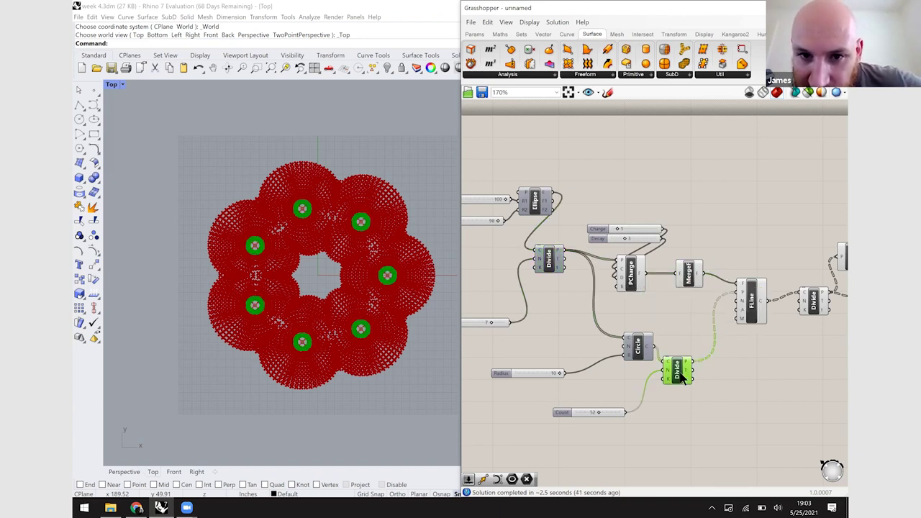
click(755, 309)
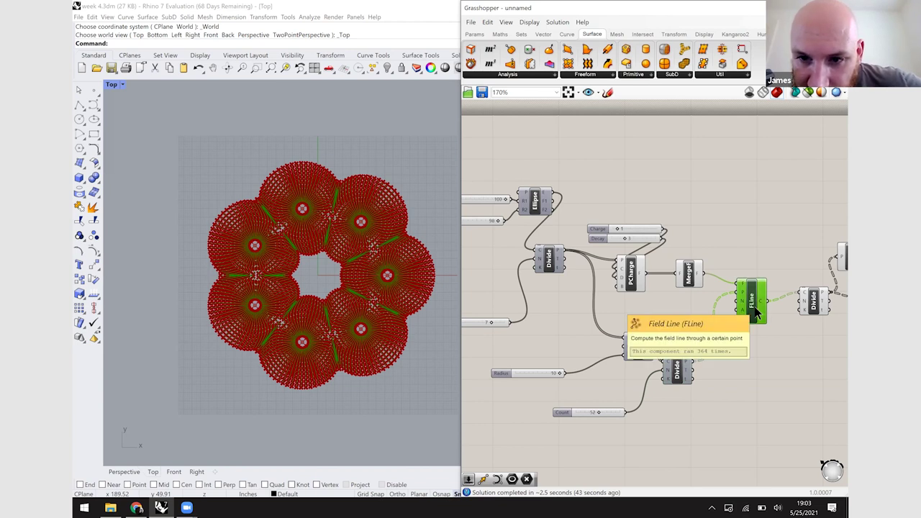
click(783, 241)
right_drag(748, 240, 643, 239)
right_drag(567, 299, 732, 270)
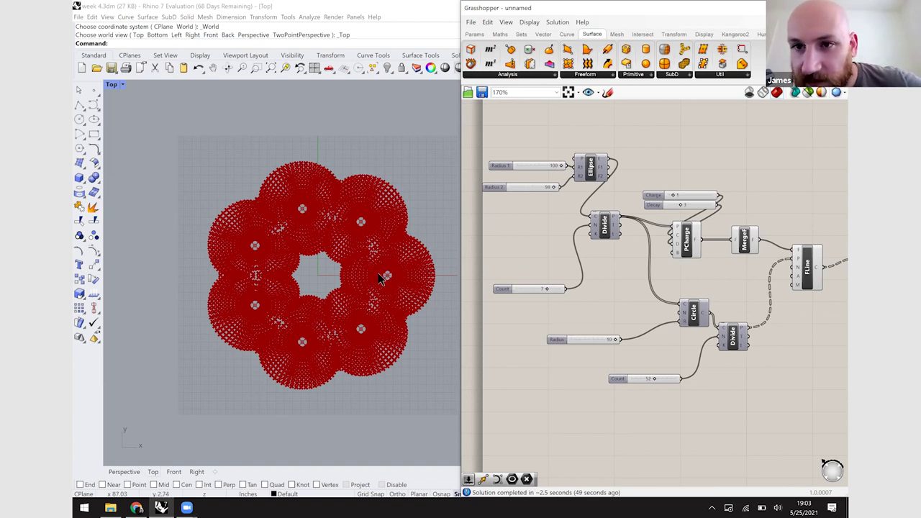
- Examine the field-line points around the charges and the Point Charge and Merge Fields components that feed the Field Line component
scroll(381, 279, up, 6)
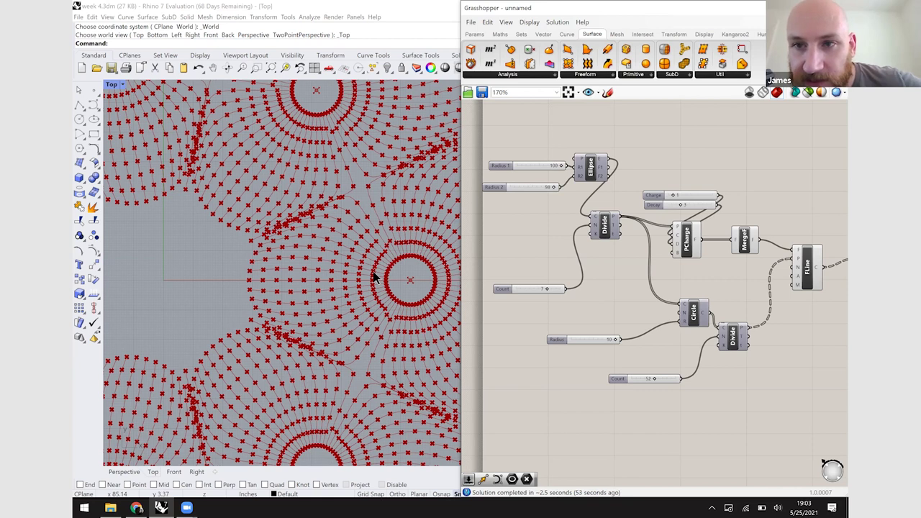
scroll(370, 246, down, 4)
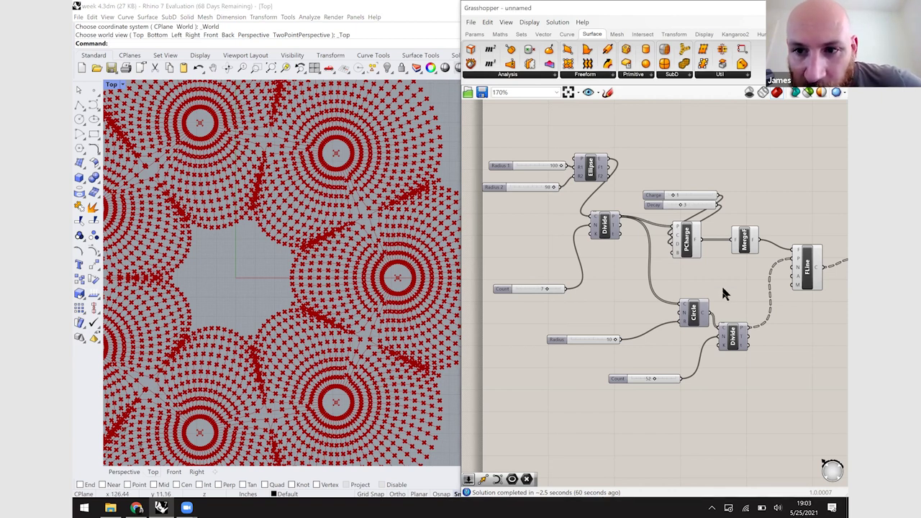
right_drag(743, 287, 714, 291)
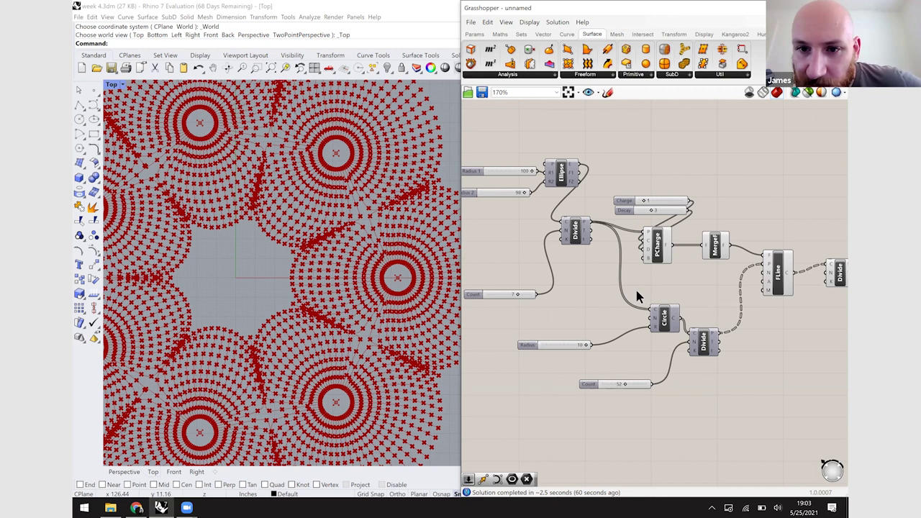
click(662, 254)
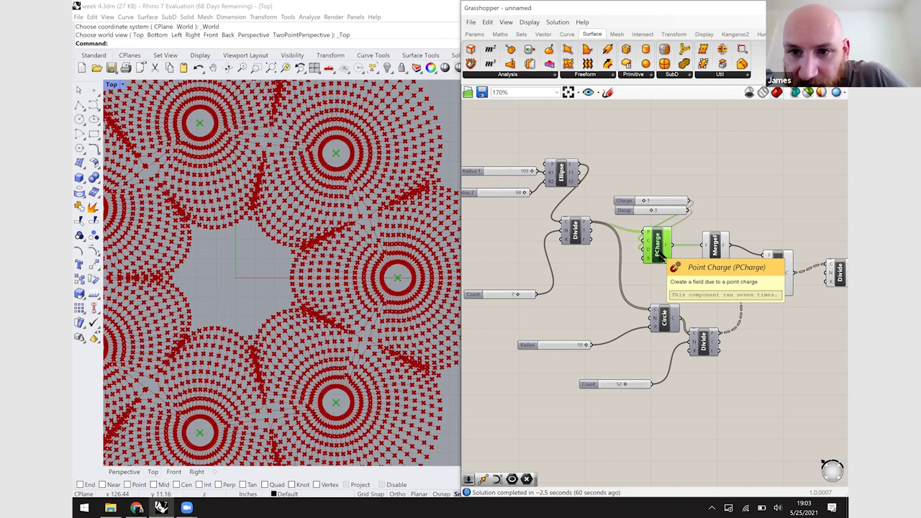
click(714, 249)
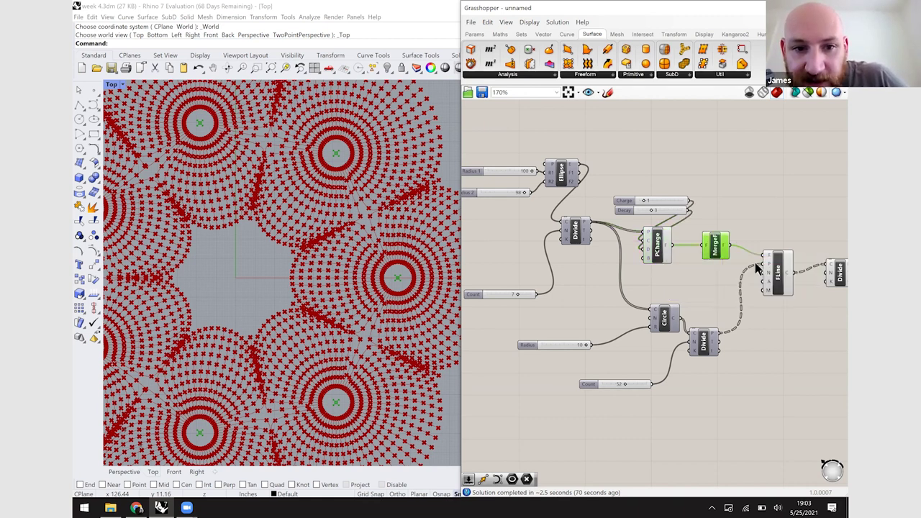
click(778, 274)
key(ctrl+w)
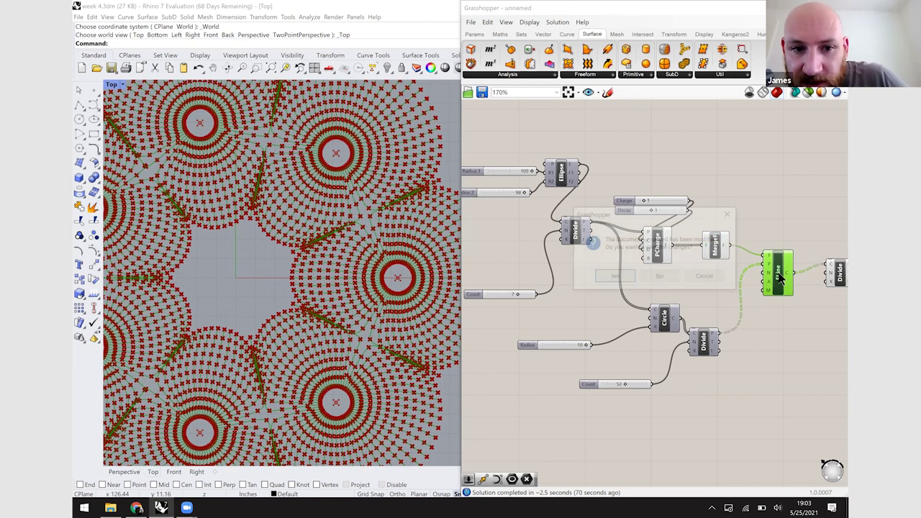
click(709, 278)
key(Escape)
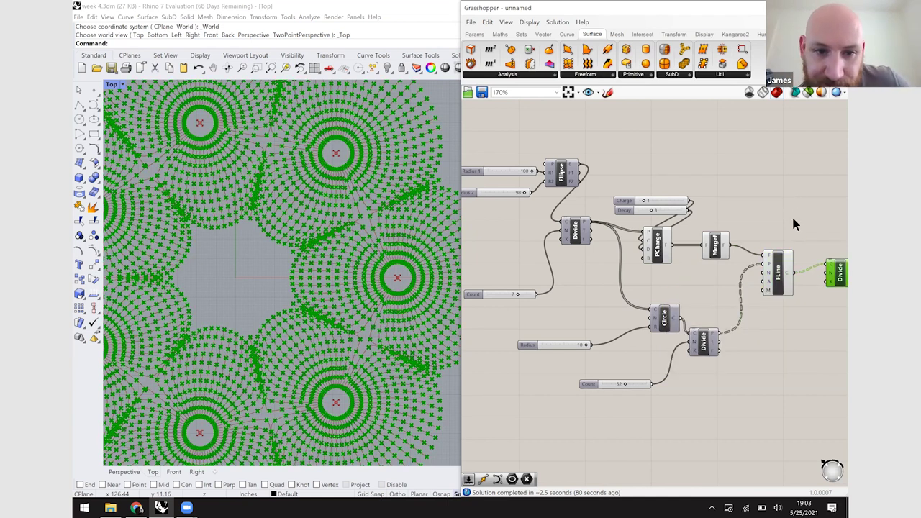
- Turn off the preview of the Divide Curve component that divides the field lines and select the Deconstruct component
scroll(791, 215, down, 3)
right_drag(714, 217, 607, 208)
scroll(617, 233, up, 4)
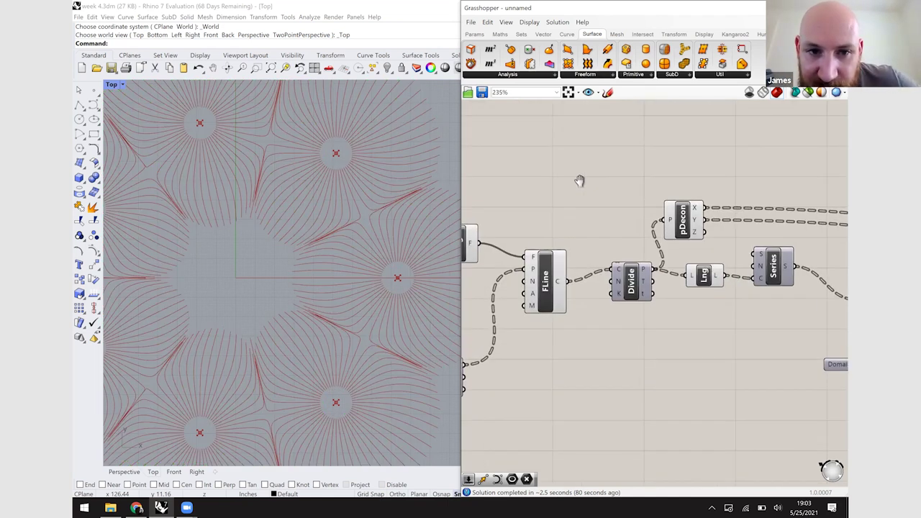
right_drag(591, 270, 481, 278)
click(574, 227)
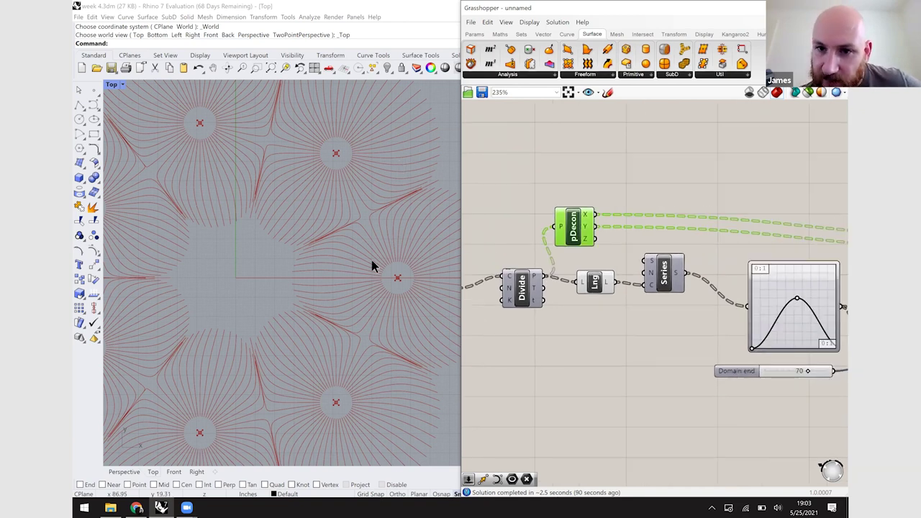
- Rewire the List Length component's input from the Divide Curve points to the Z output of the Deconstruct component
scroll(353, 242, down, 4)
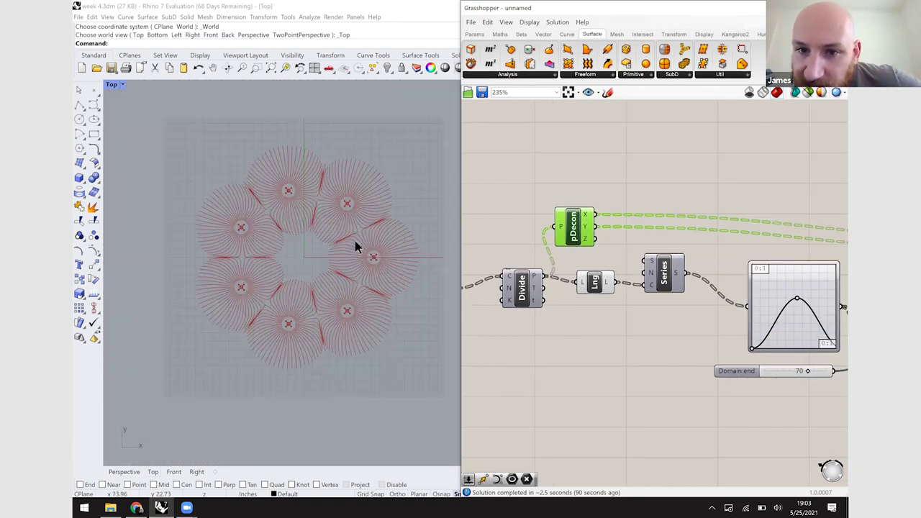
scroll(355, 241, up, 2)
right_drag(748, 169, 653, 174)
scroll(718, 174, down, 3)
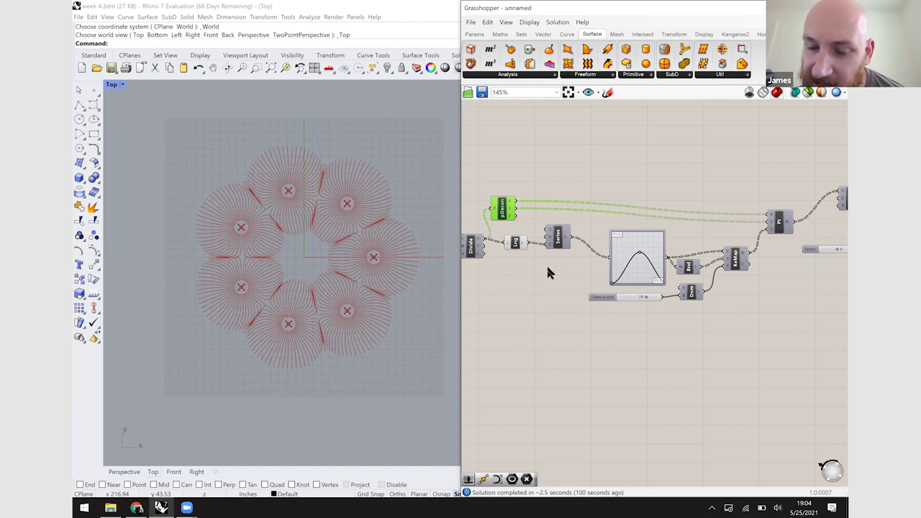
right_drag(493, 290, 547, 225)
drag(538, 216, 522, 248)
drag(538, 212, 533, 241)
right_drag(548, 265, 578, 206)
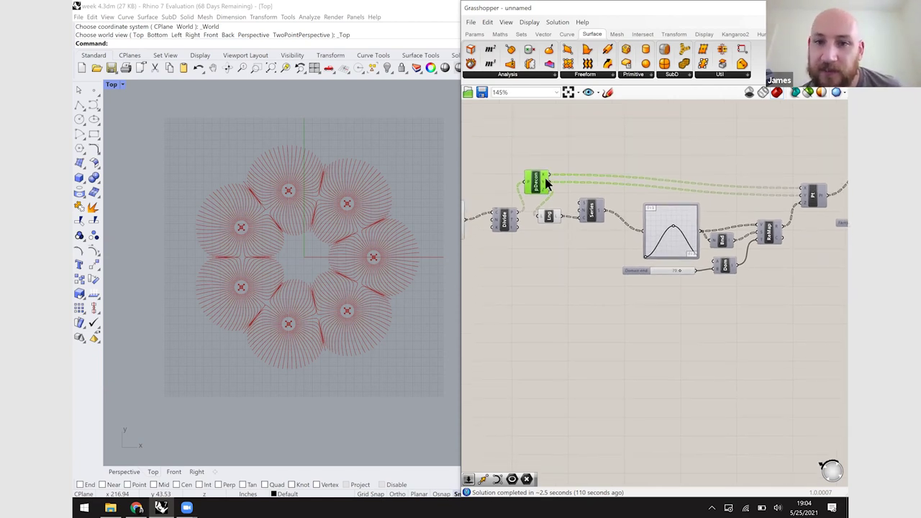
- Inspect the data entering List Length and follow the chain through the Graph Mapper to the Nurbs Curve component
mouse_move(543, 221)
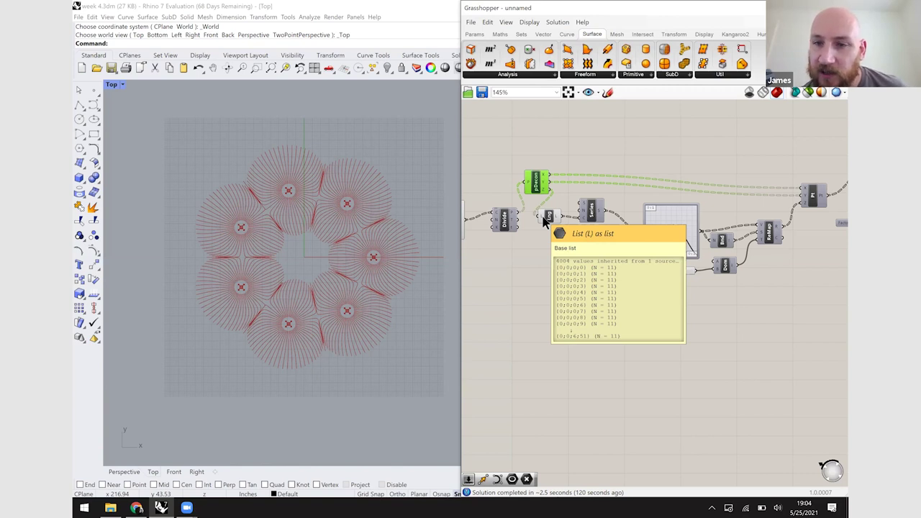
right_drag(608, 259, 585, 265)
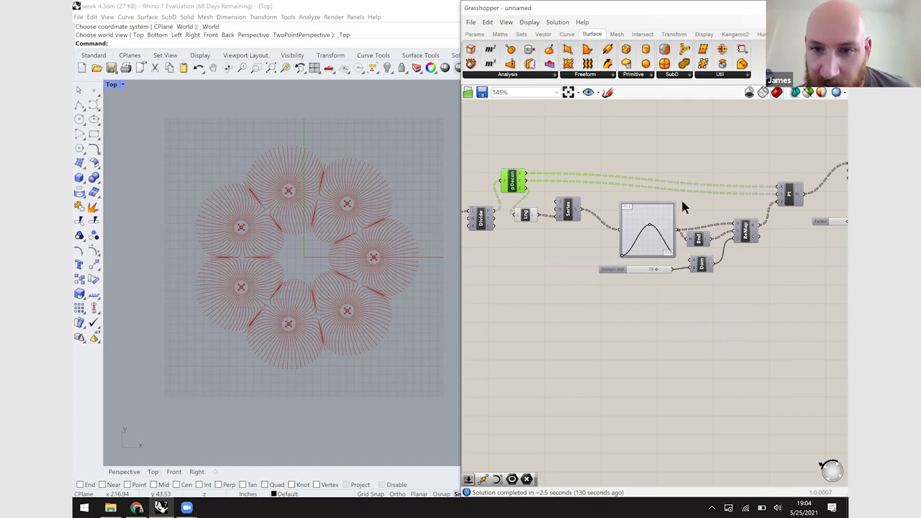
right_drag(702, 196, 527, 223)
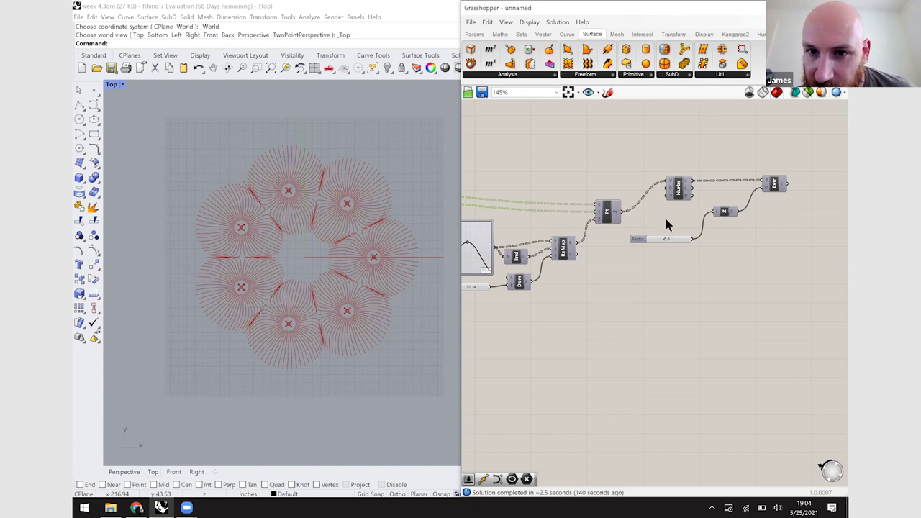
click(681, 192)
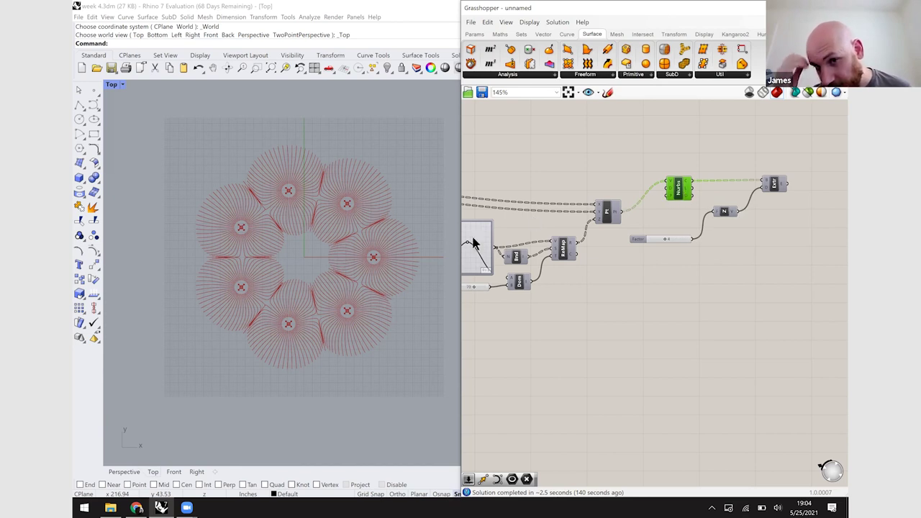
- Set the Rhino viewport to the NE isometric view and centre the field lines
click(122, 86)
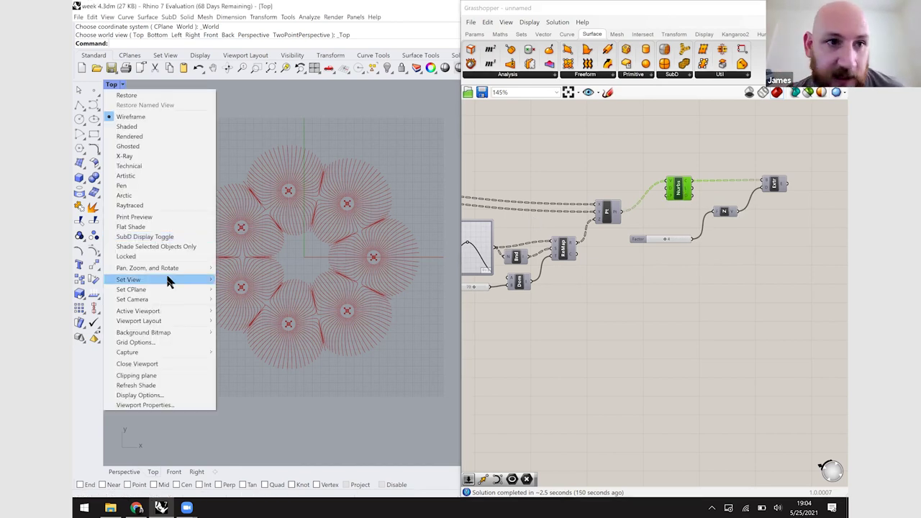
mouse_move(165, 277)
mouse_move(281, 370)
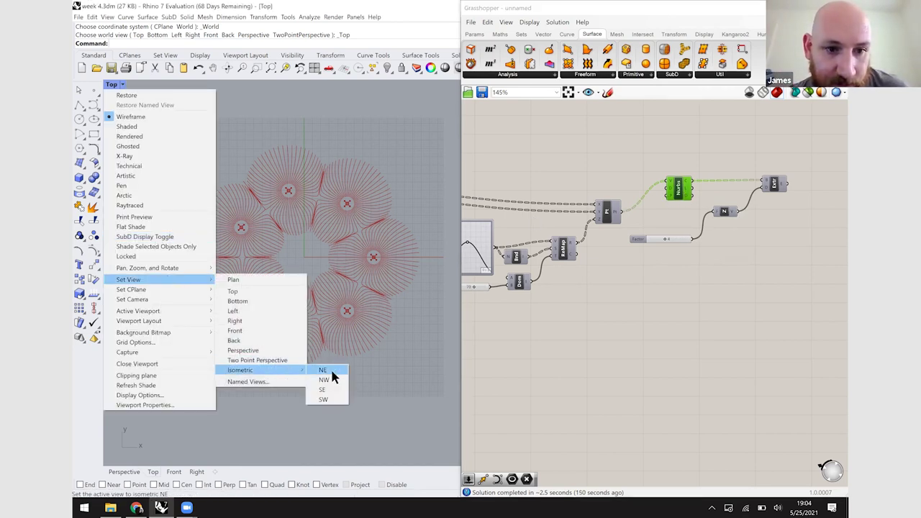
click(330, 367)
right_drag(377, 205, 322, 257)
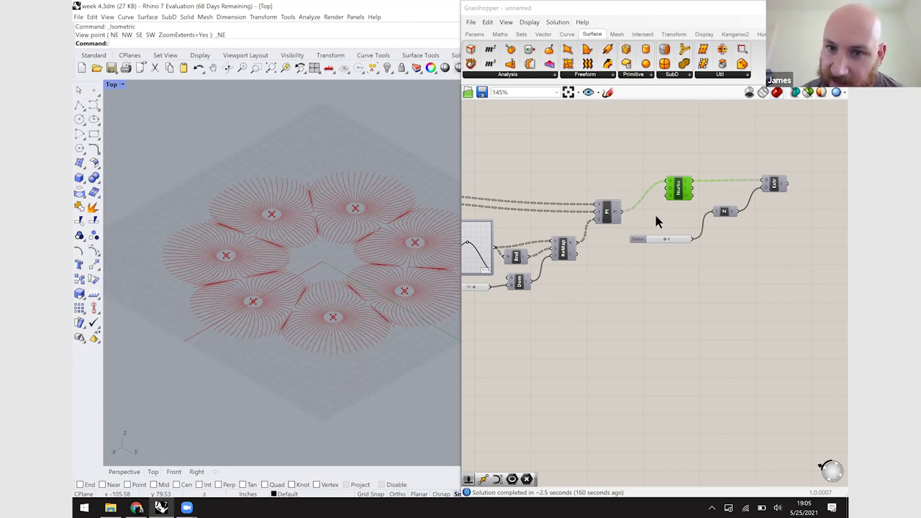
- Turn off the preview of the Field Line component and try to toggle the preview of the Merge Fields component
right_drag(650, 286, 791, 286)
right_drag(474, 251, 665, 286)
click(549, 270)
right_drag(475, 298, 476, 301)
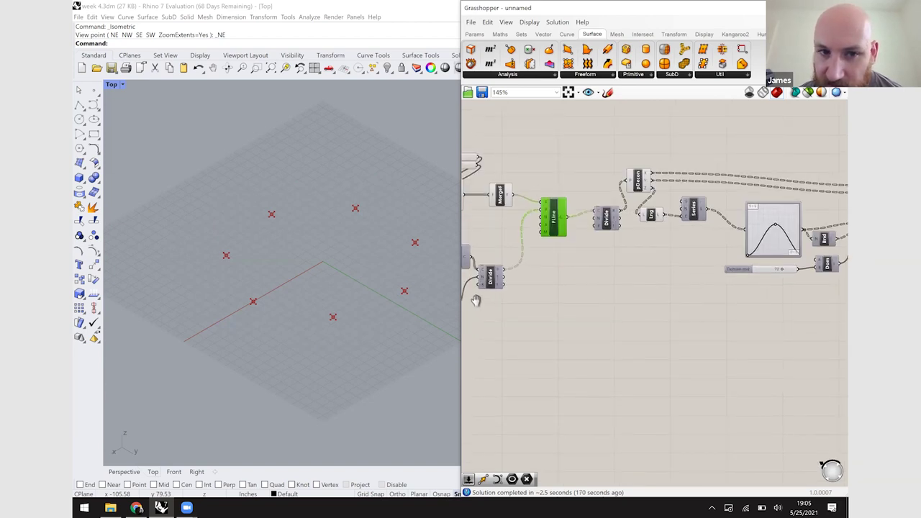
click(506, 200)
key(ctrl+q)
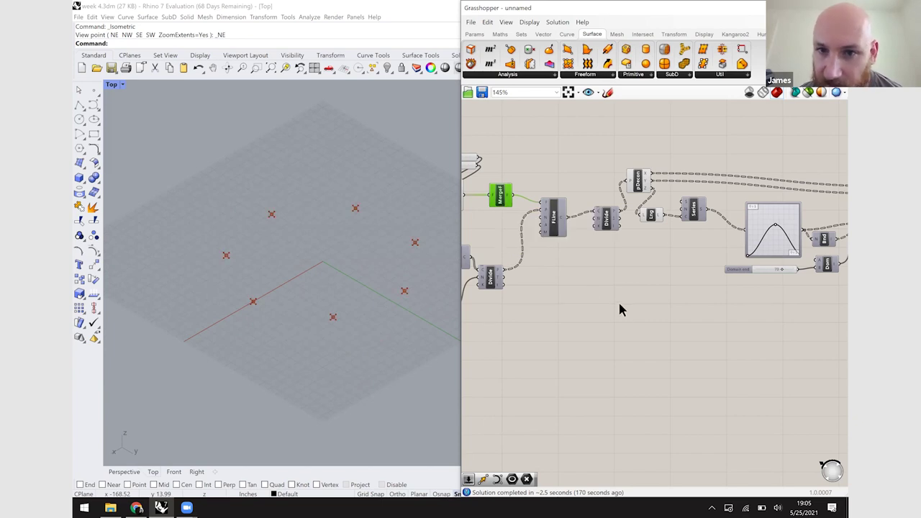
click(632, 334)
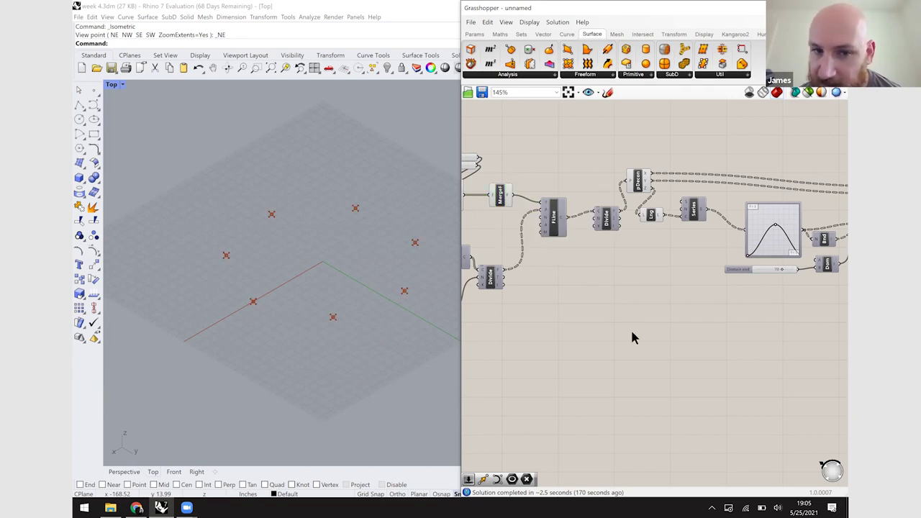
- Turn on the preview of the Nurbs Curve component that interprets the remapped points
right_drag(688, 319, 483, 298)
right_drag(705, 291, 580, 296)
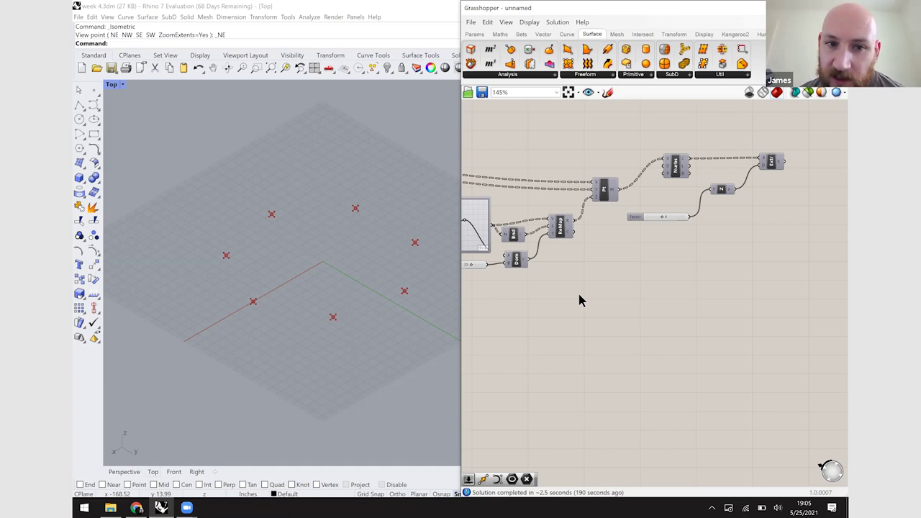
click(675, 166)
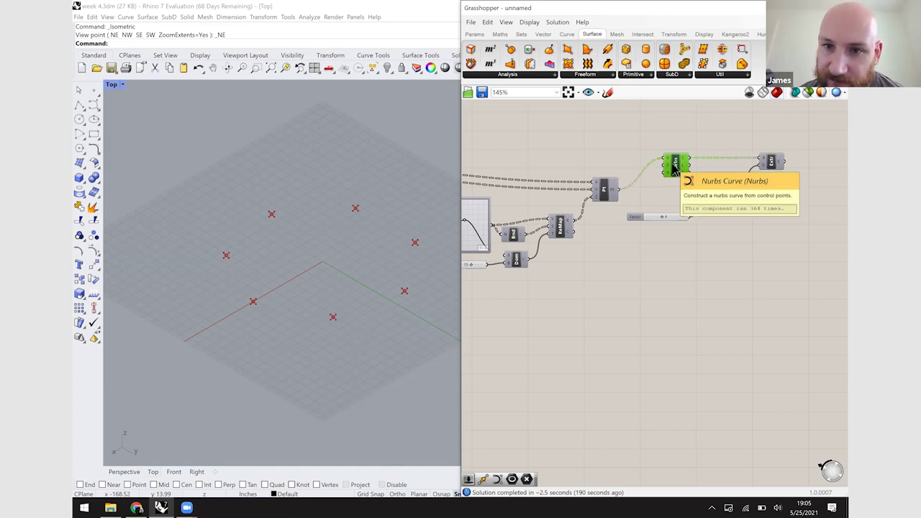
key(ctrl+q)
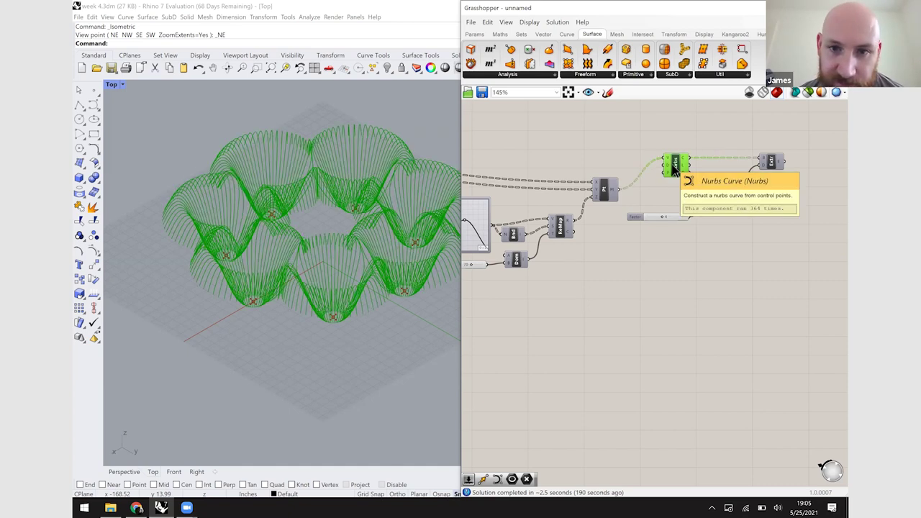
click(767, 230)
- Turn on the preview of the Extrude component and view the extruded strips up close in the viewport
right_drag(771, 171, 724, 185)
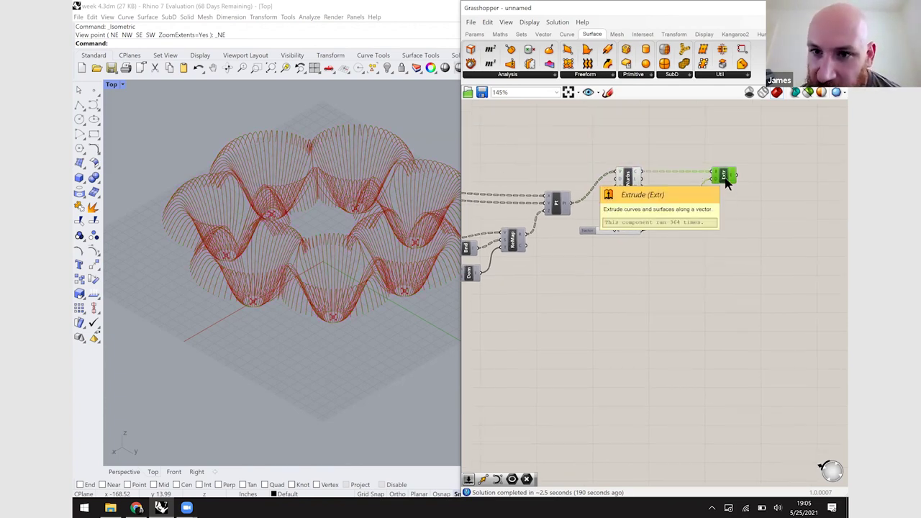
click(725, 184)
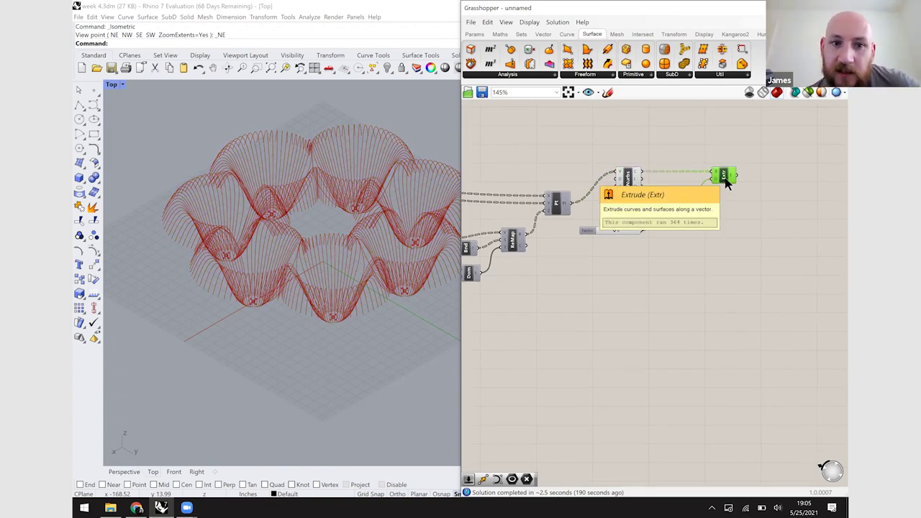
scroll(347, 289, up, 3)
scroll(347, 289, up, 5)
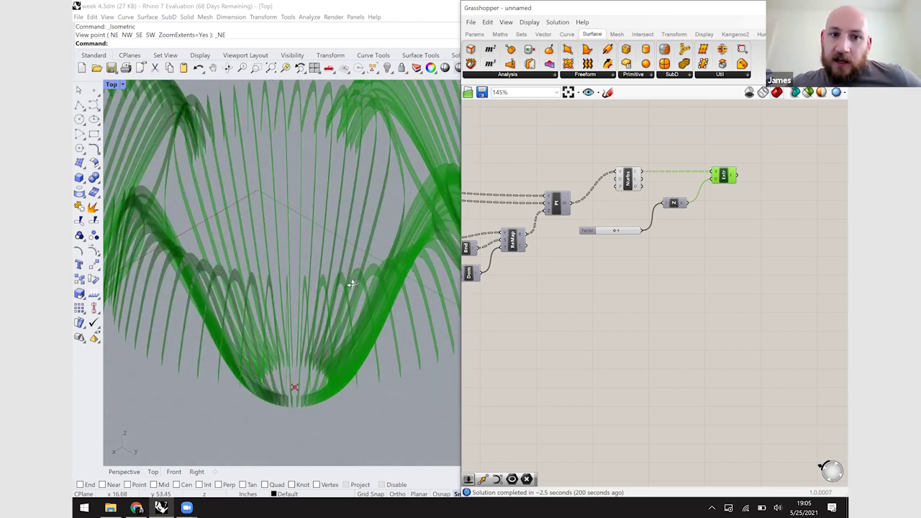
right_drag(398, 267, 371, 273)
scroll(369, 249, down, 5)
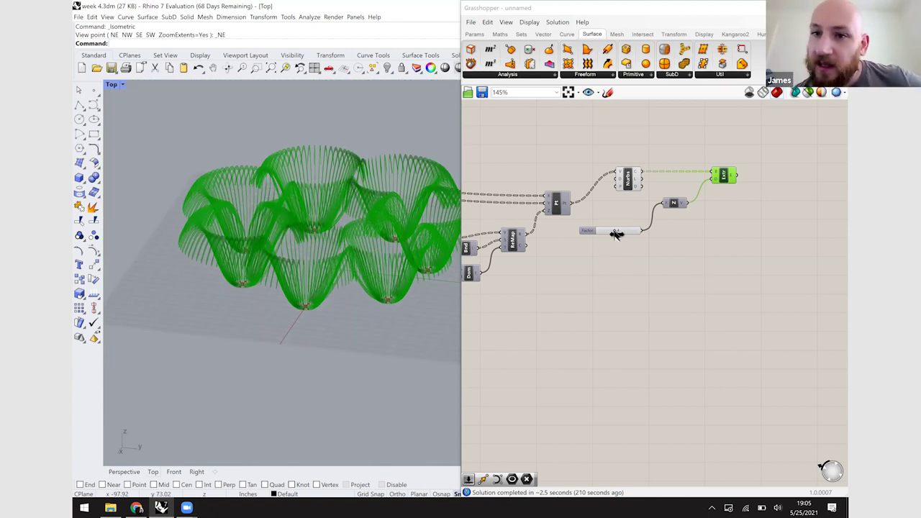
- Set the Factor slider that drives the Extrude component's Z vector to 7
drag(616, 234, 639, 232)
mouse_move(623, 232)
mouse_down()
mouse_move(601, 233)
mouse_move(655, 230)
mouse_move(625, 233)
mouse_up()
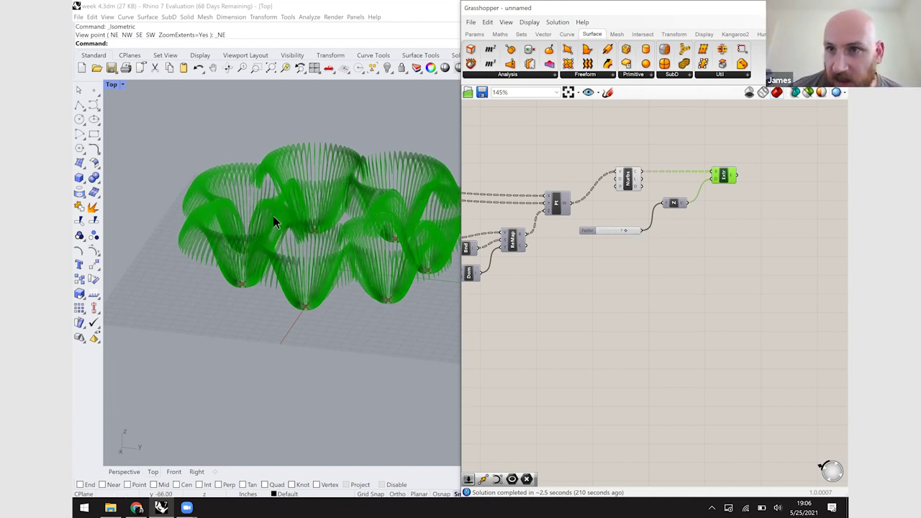
right_drag(252, 129, 735, 278)
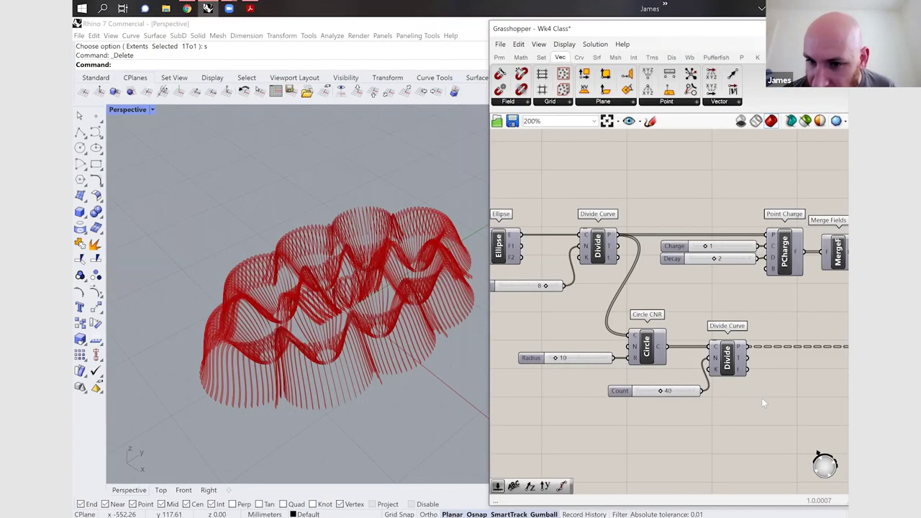
- Switch to the Wk4 Fields Advanced definition and view its field-line pattern up close
key(ctrl+Tab)
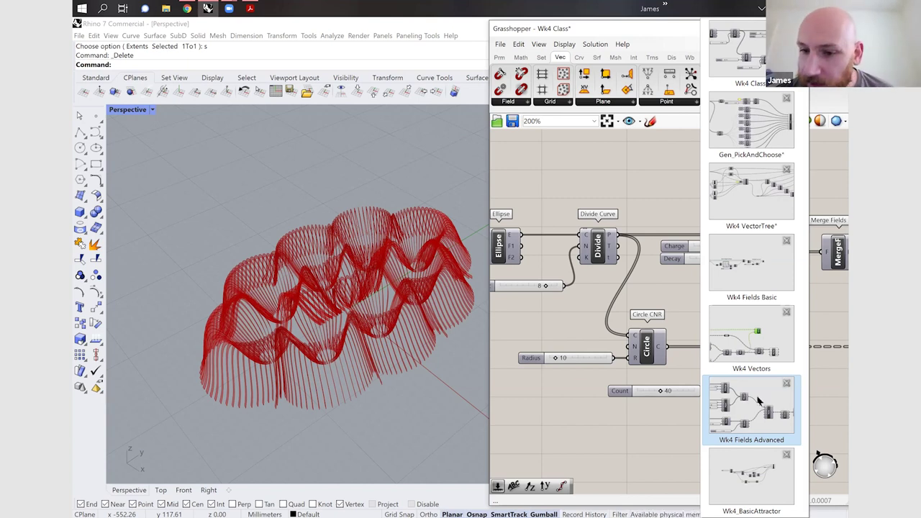
click(757, 398)
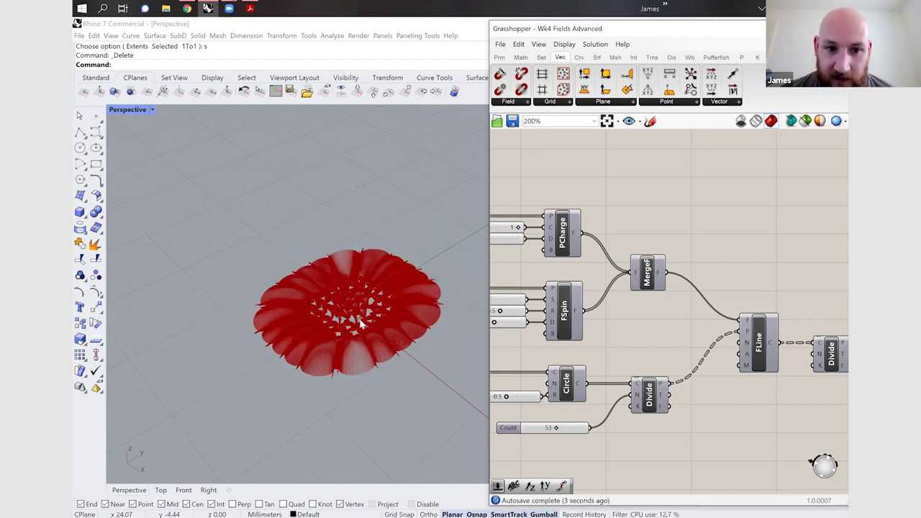
scroll(362, 325, up, 2)
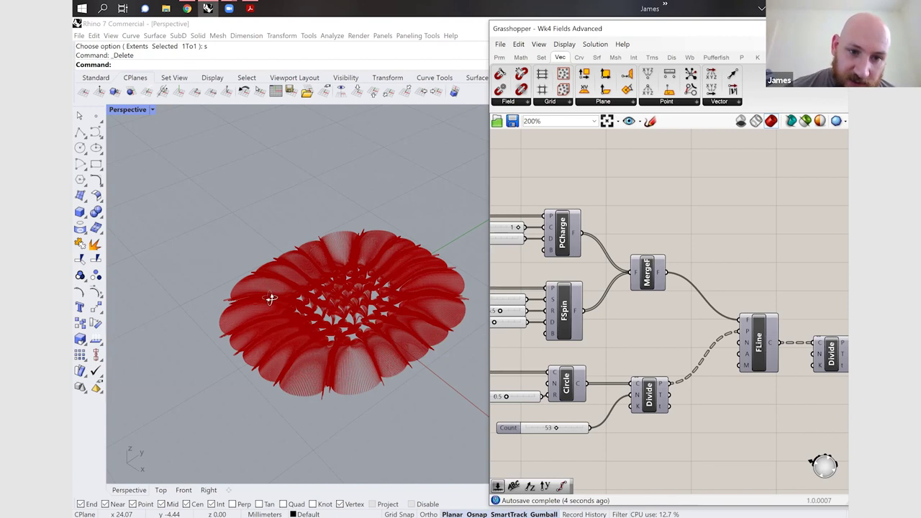
scroll(333, 246, up, 5)
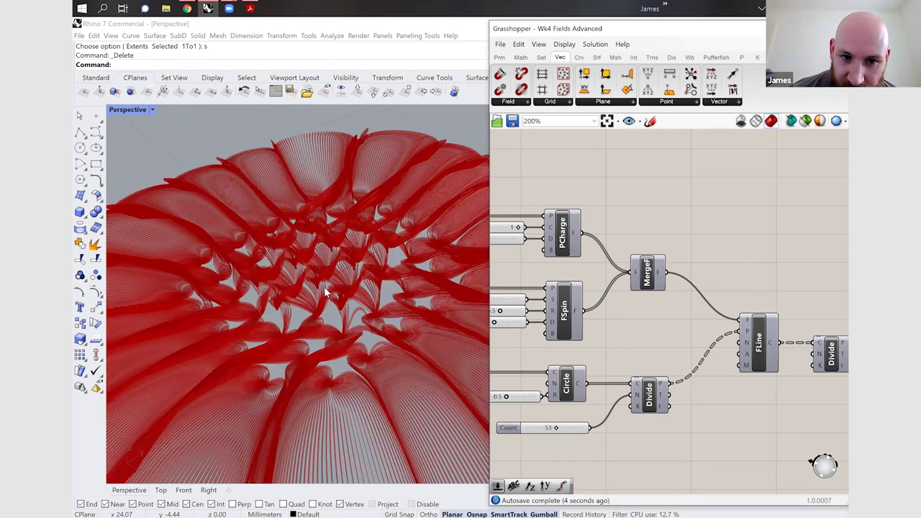
scroll(324, 286, up, 3)
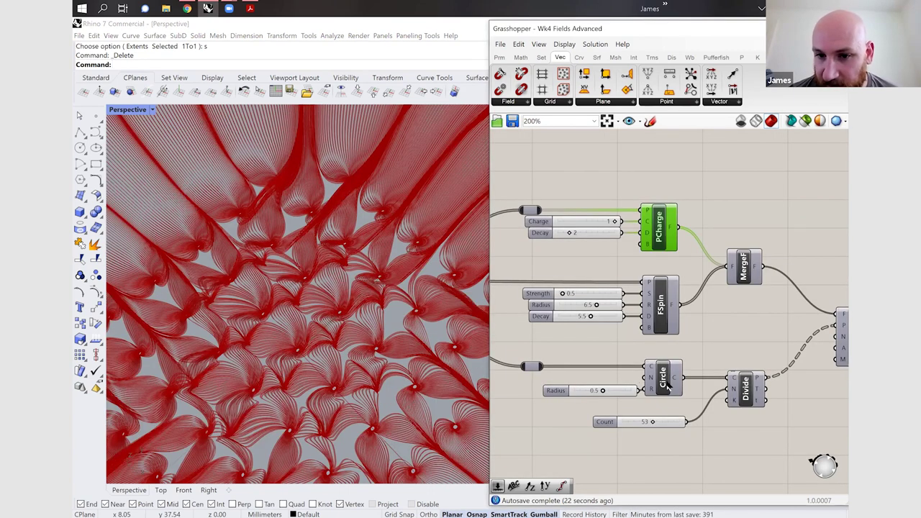
- Examine how the cleaned surface division points feed the Point Charge, Spin Force and Circle components
scroll(591, 316, down, 2)
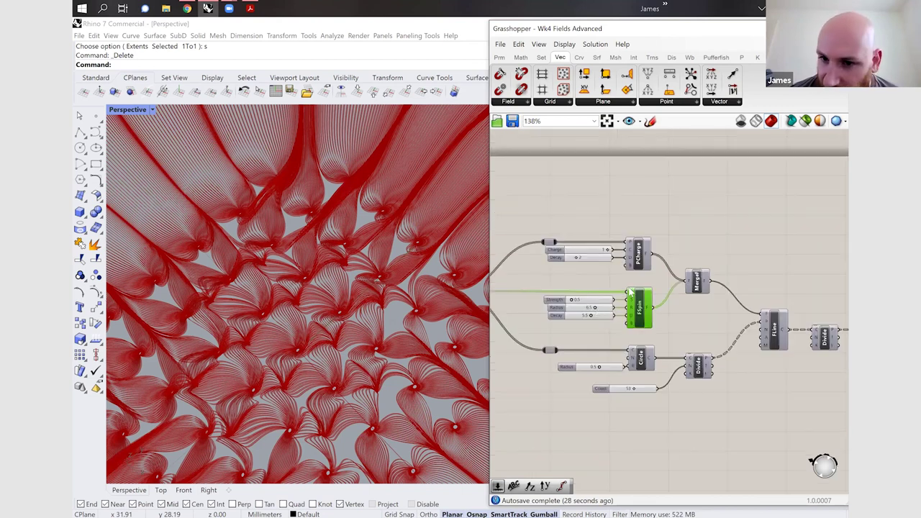
scroll(632, 292, down, 1)
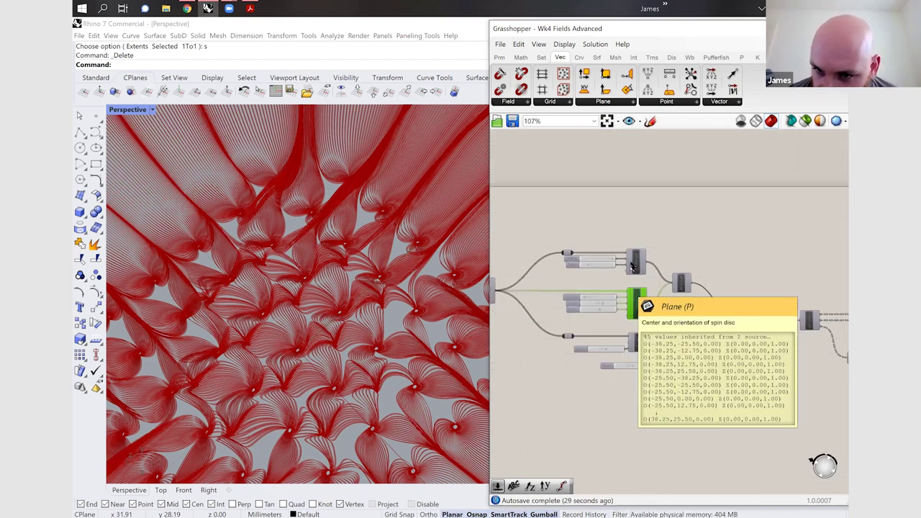
scroll(632, 266, up, 1)
scroll(632, 266, down, 2)
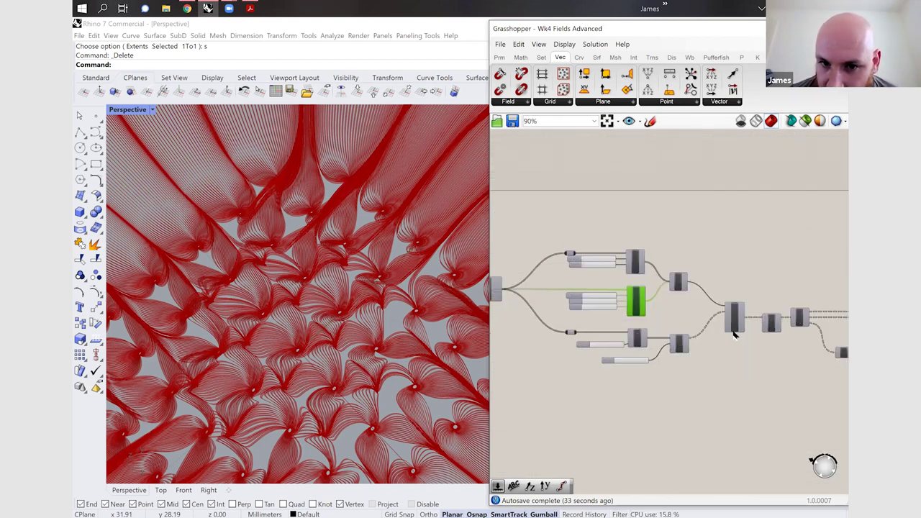
scroll(533, 317, up, 3)
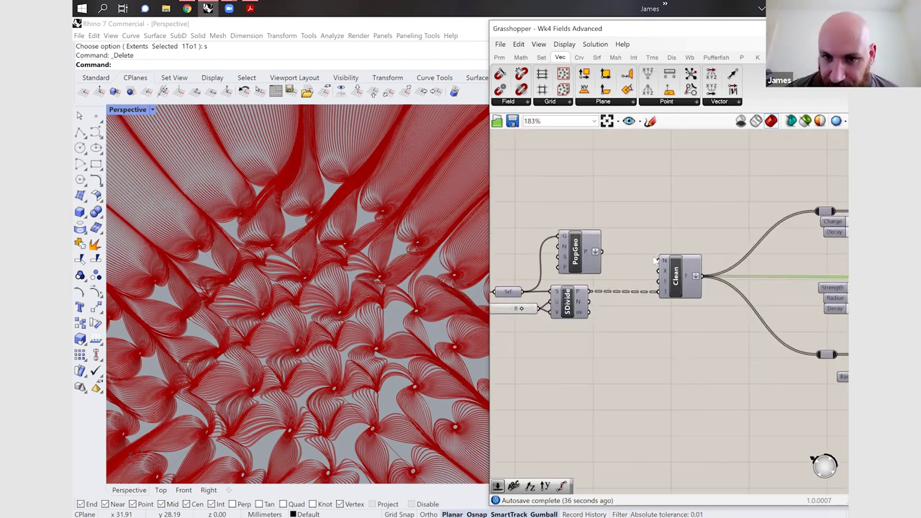
- Examine how the circle surface and its SDivide points feed the Clean component, and compare them with the field-line pattern
scroll(653, 259, down, 2)
scroll(654, 258, down, 2)
scroll(533, 276, up, 3)
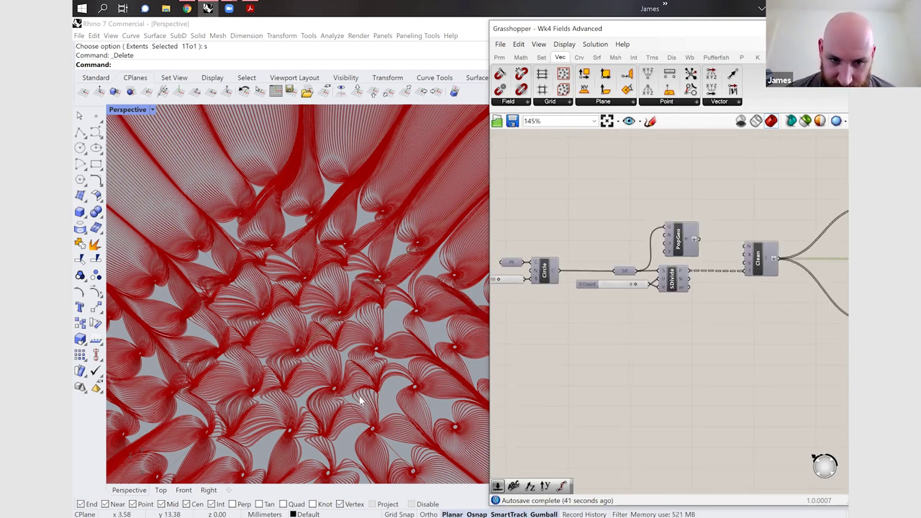
scroll(359, 401, down, 3)
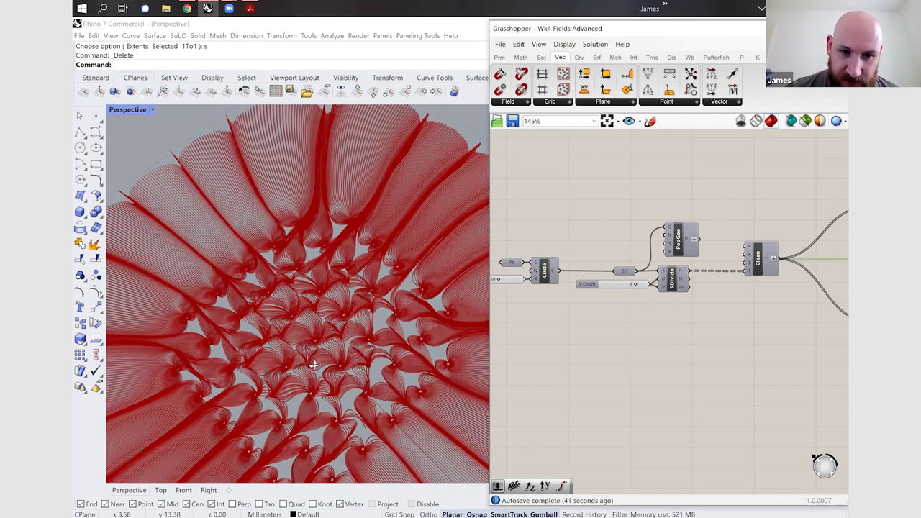
scroll(333, 374, up, 5)
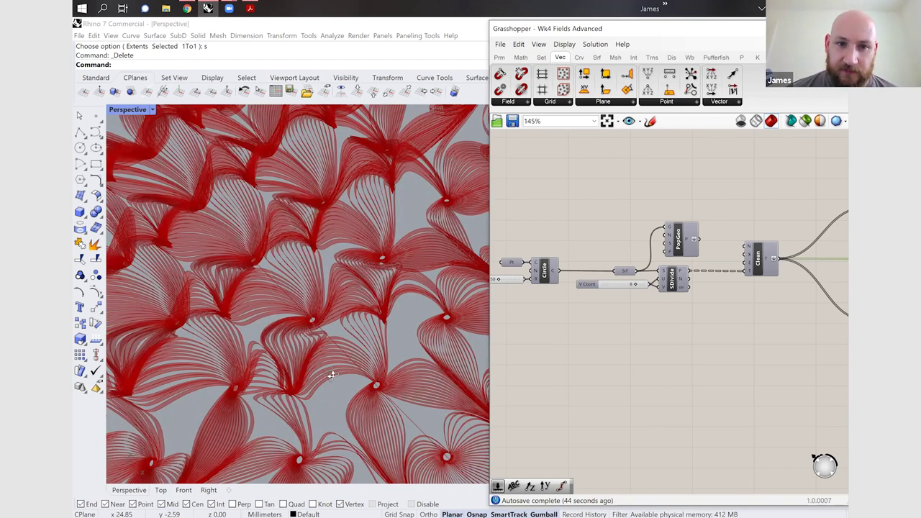
scroll(332, 374, up, 5)
scroll(387, 311, down, 3)
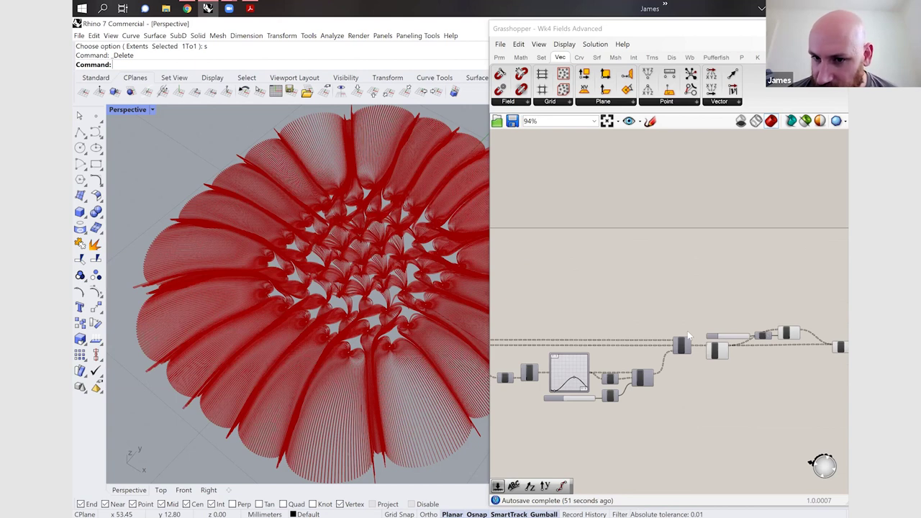
- Trace the downstream components from the Nurbs curves through the Z-vector Move and Loft to the bounding box
scroll(687, 331, up, 3)
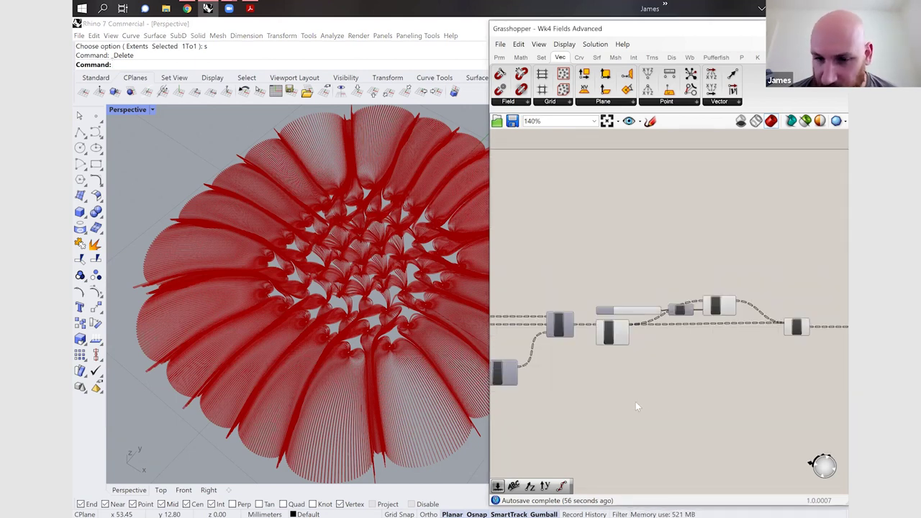
scroll(767, 424, down, 3)
scroll(767, 423, up, 4)
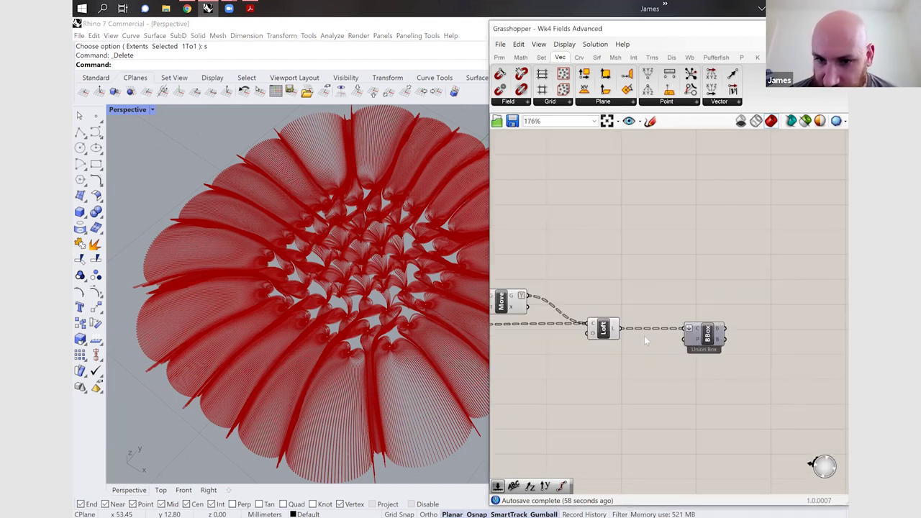
scroll(741, 335, down, 2)
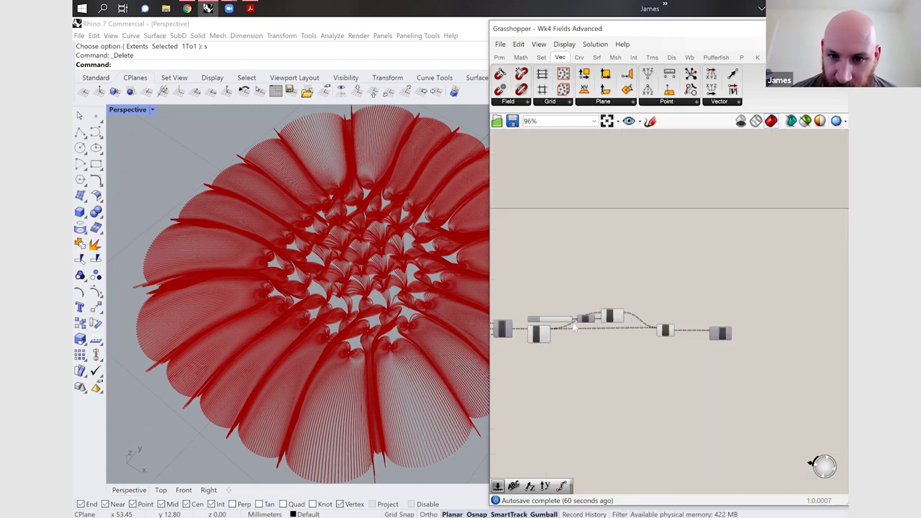
scroll(632, 335, up, 4)
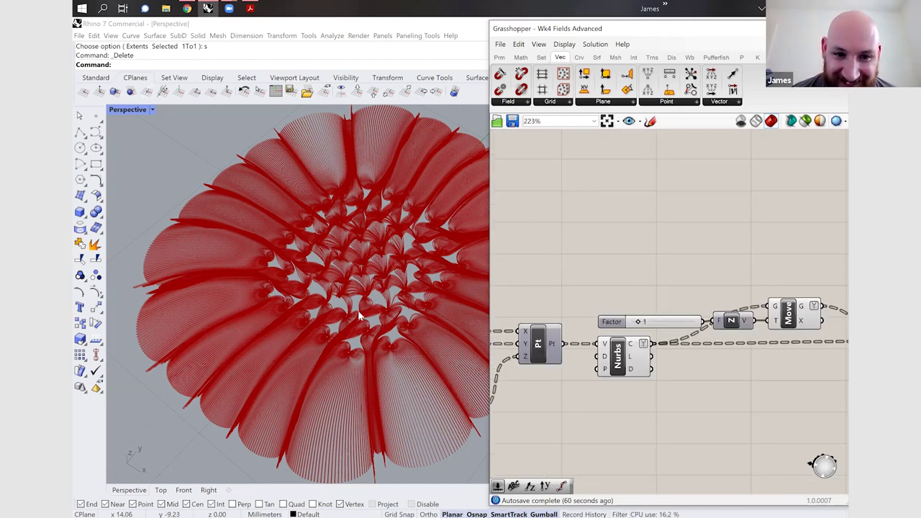
- Inspect the lofted field strips near the centre of the pattern up close and from a lower angle
scroll(358, 310, up, 5)
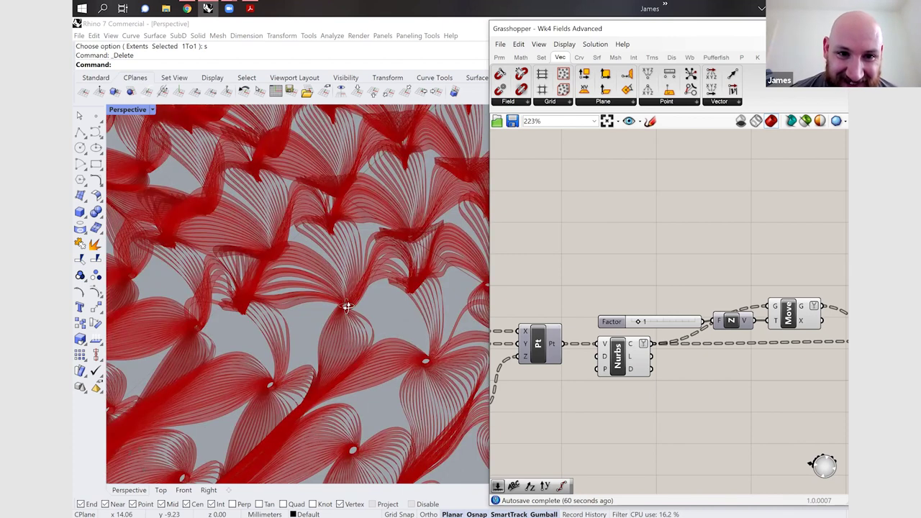
scroll(347, 307, down, 3)
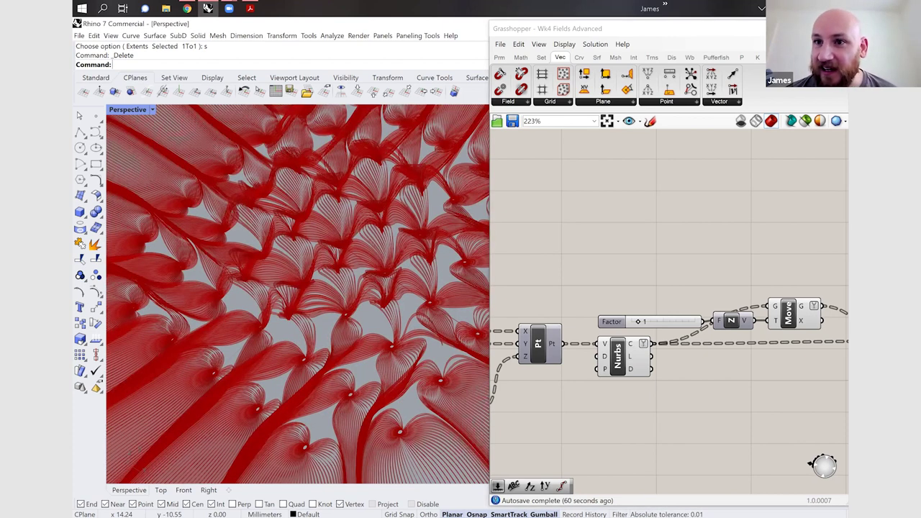
right_drag(347, 307, 347, 252)
click(809, 44)
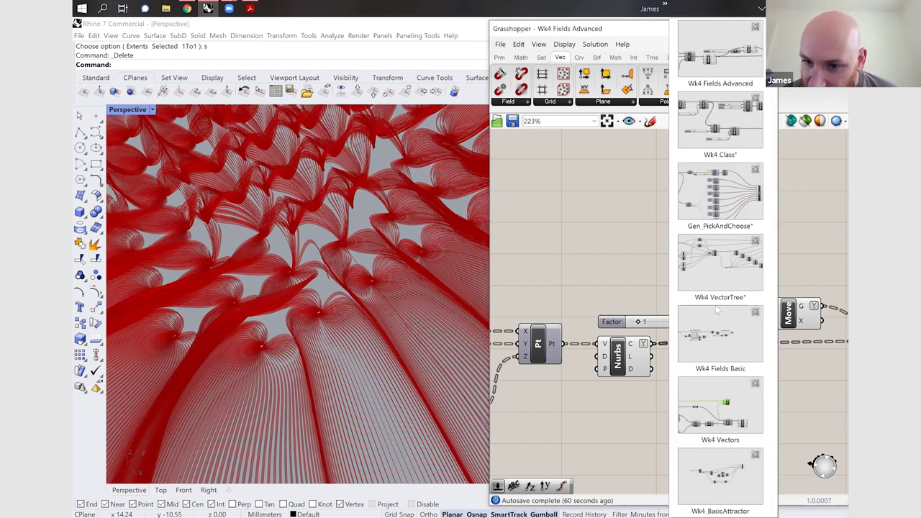
key(ctrl+Tab)
key(ctrl+Tab)
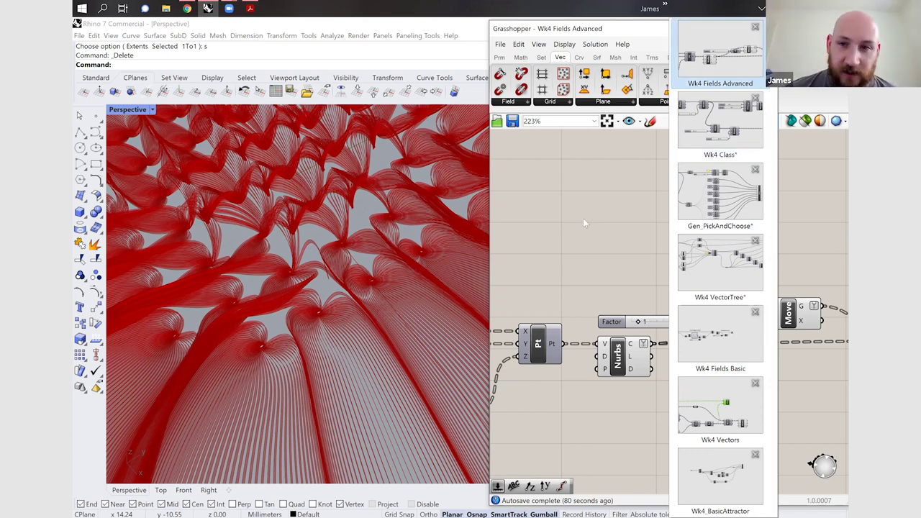
click(374, 298)
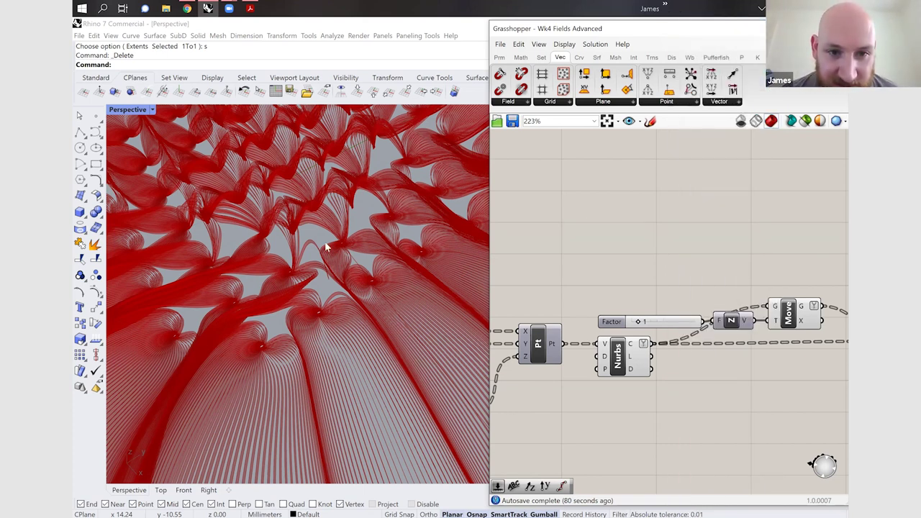
- Examine the complete flower-like form from above, then its central charge points and outer petals up close
scroll(411, 283, down, 7)
right_drag(416, 332, 379, 316)
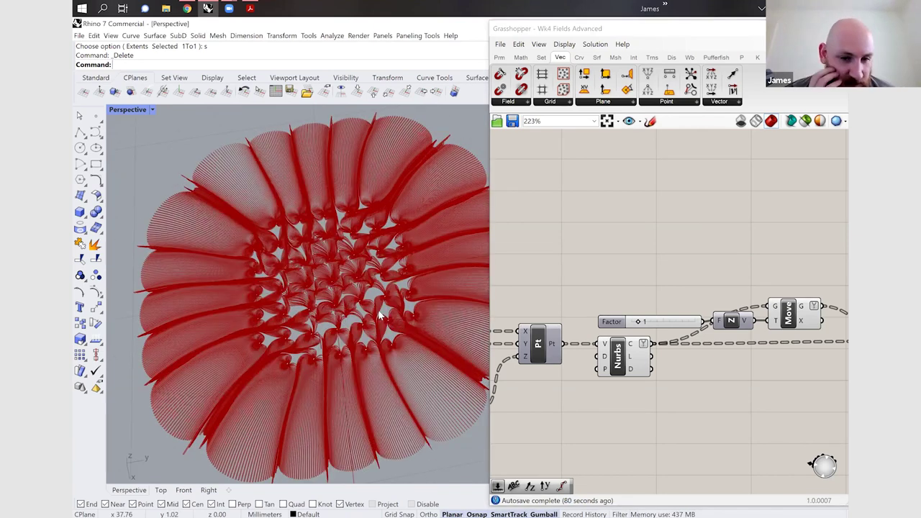
scroll(379, 317, up, 5)
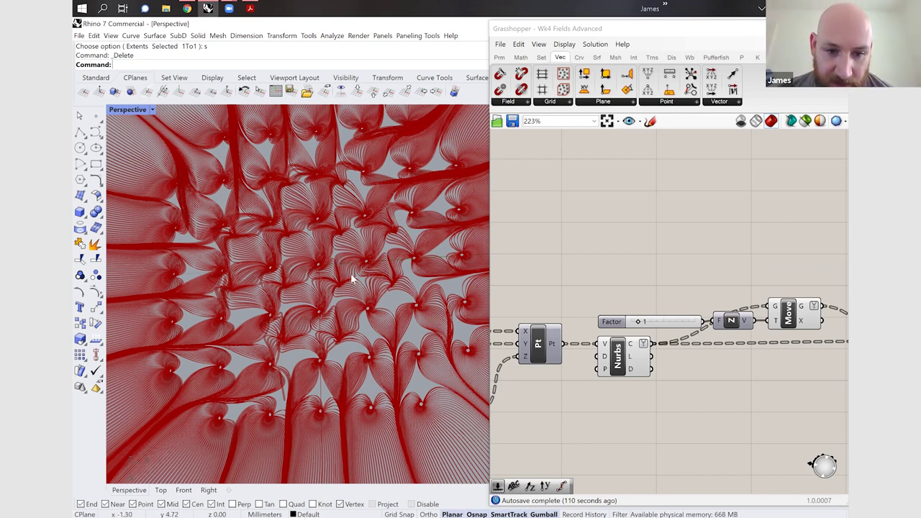
scroll(324, 264, up, 4)
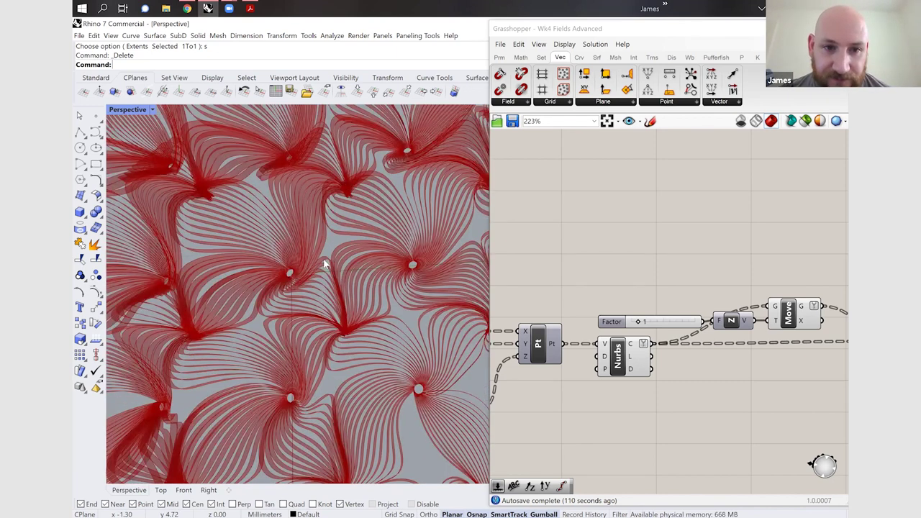
scroll(323, 259, up, 3)
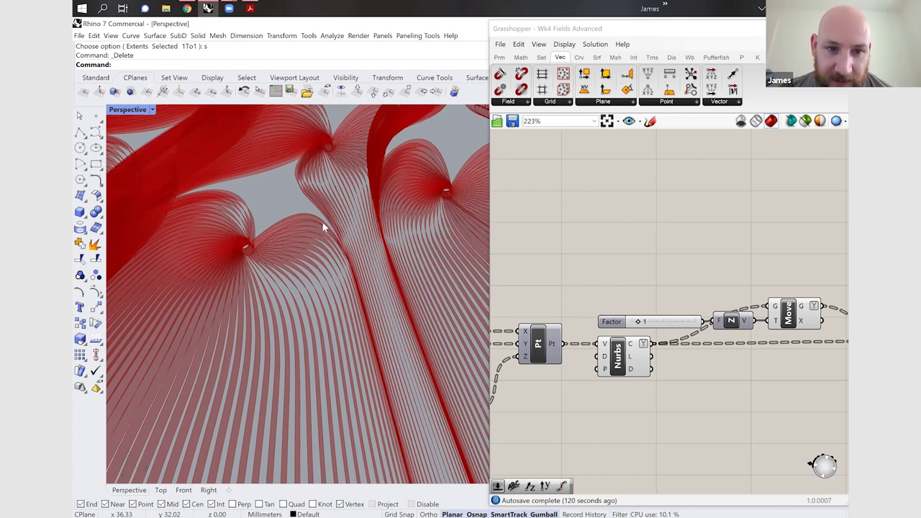
scroll(323, 226, down, 6)
scroll(323, 227, down, 3)
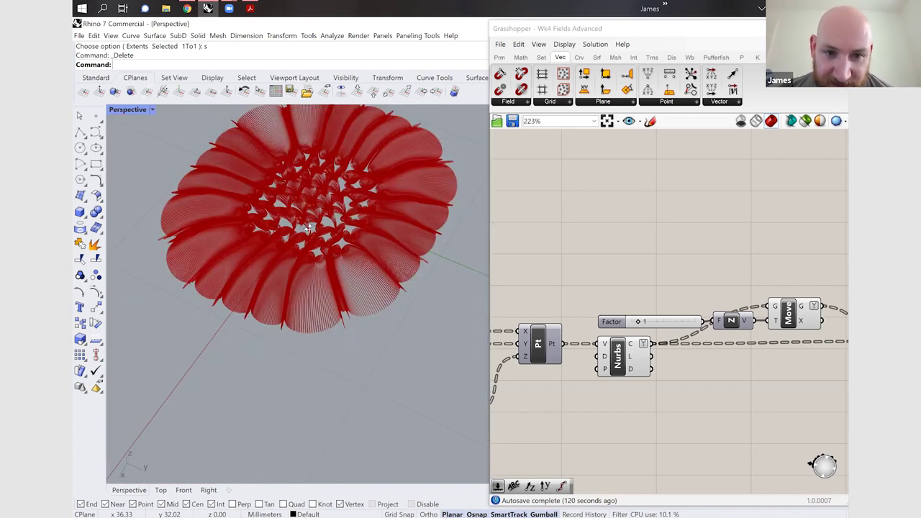
scroll(295, 237, up, 5)
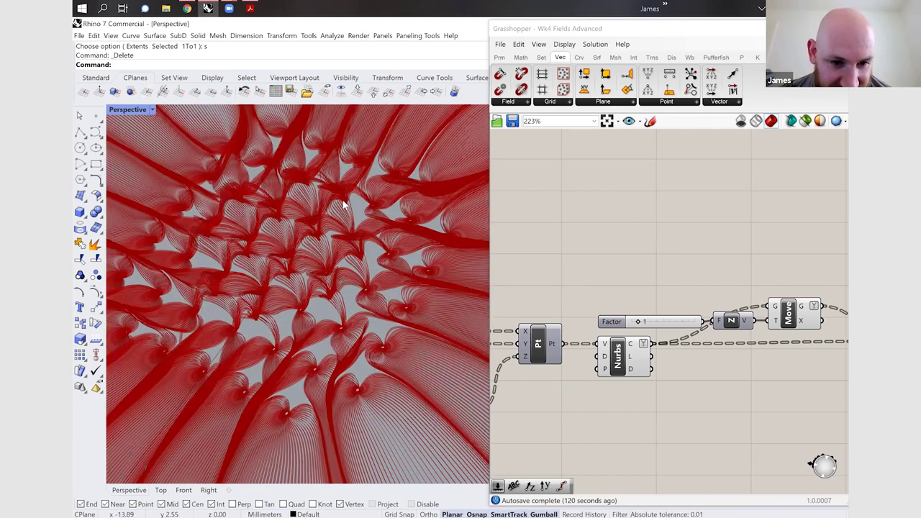
scroll(303, 266, up, 3)
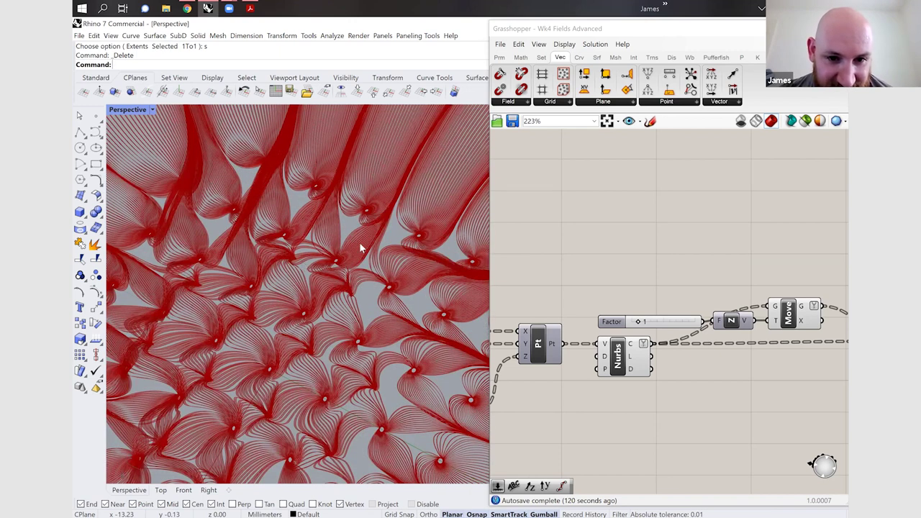
- Compare the point, Nurbs, Move and Loft chain with the overall form and the dense strips at its centre
scroll(362, 243, down, 5)
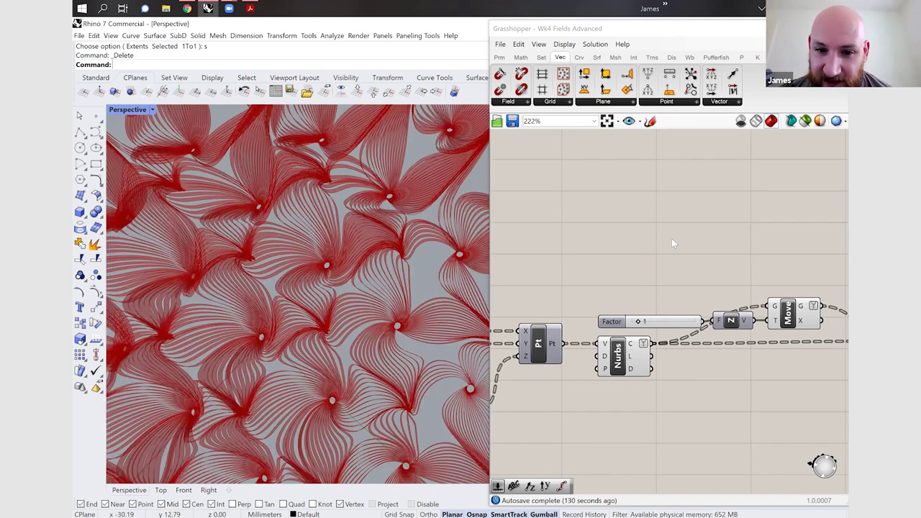
scroll(672, 243, down, 3)
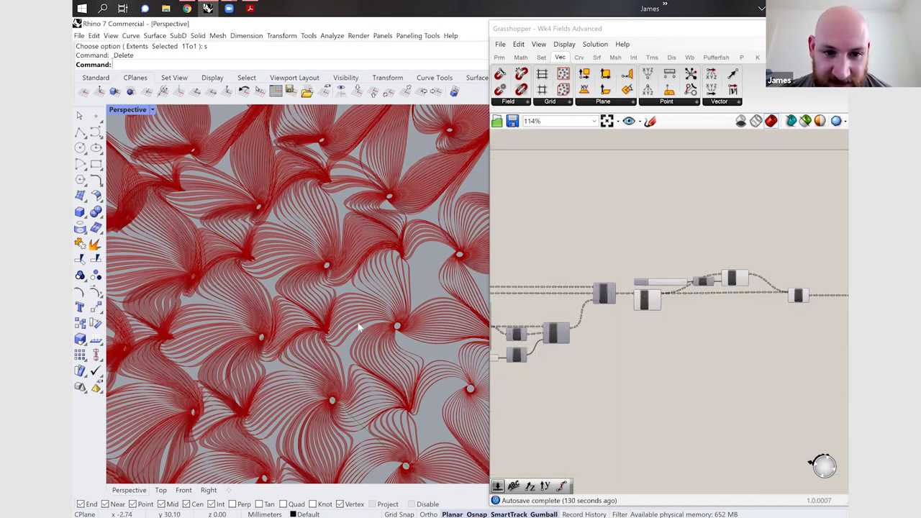
scroll(390, 319, down, 10)
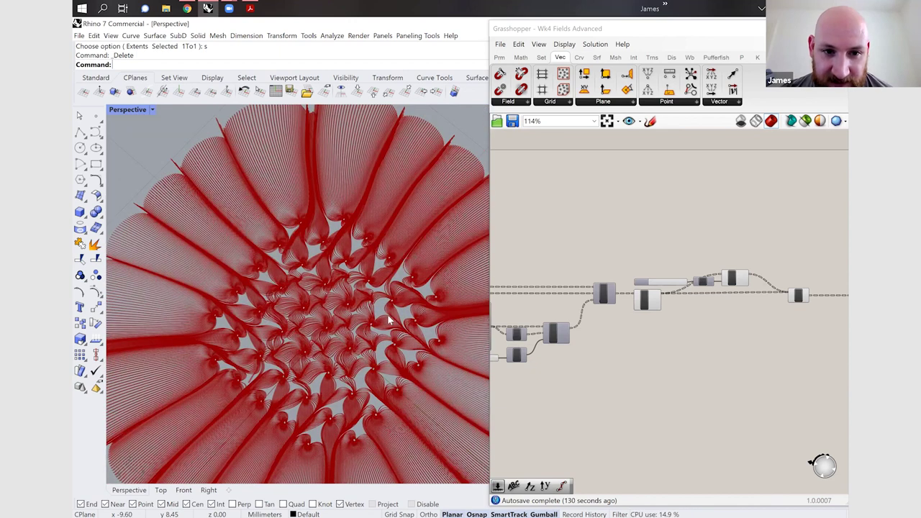
scroll(400, 260, up, 5)
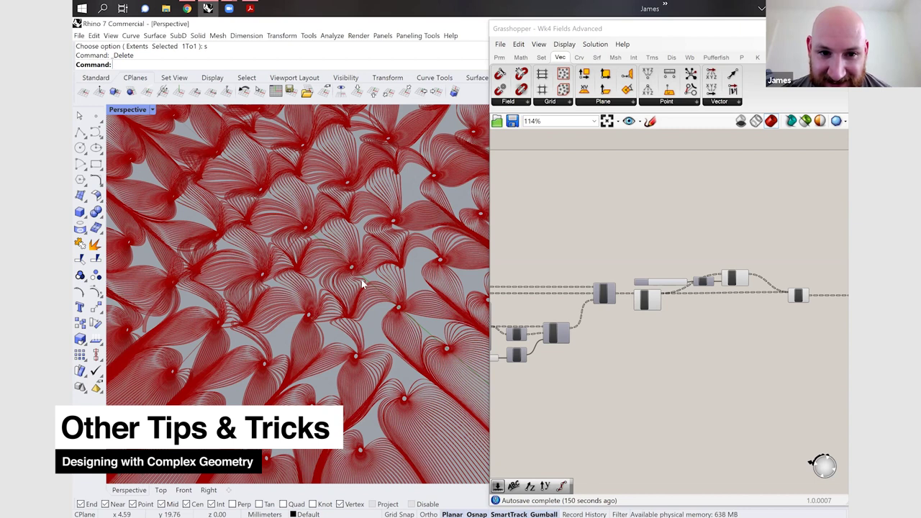
scroll(362, 284, down, 8)
scroll(362, 284, up, 8)
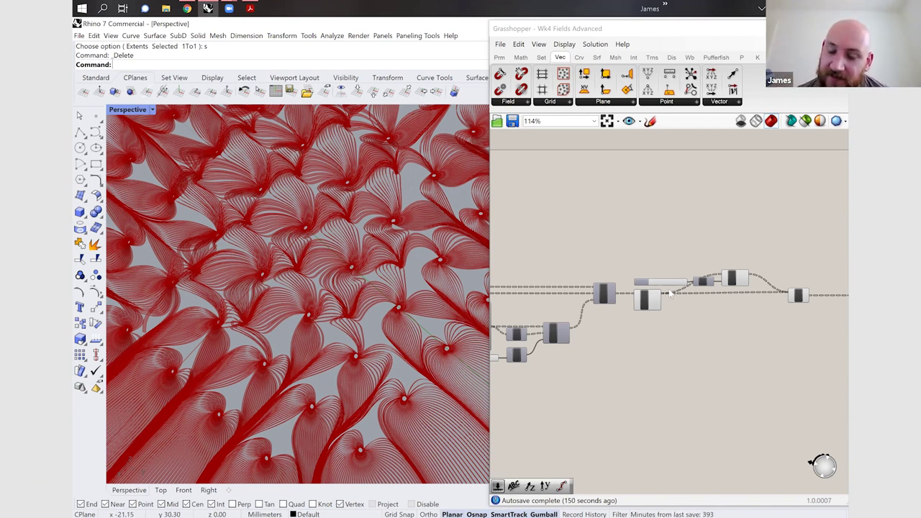
- Review the definition from the merged fields through the graph mapper to the Loft, alongside the resulting strips
scroll(741, 331, down, 2)
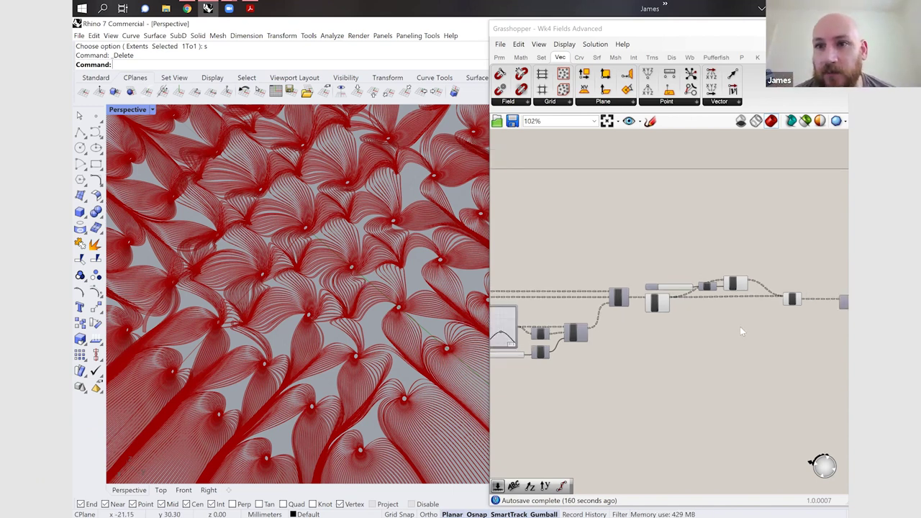
scroll(741, 331, down, 1)
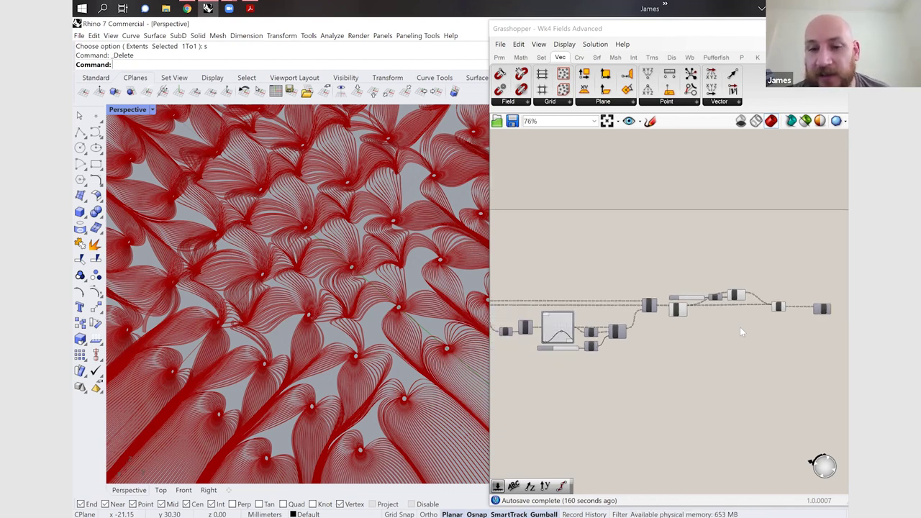
scroll(741, 341, down, 4)
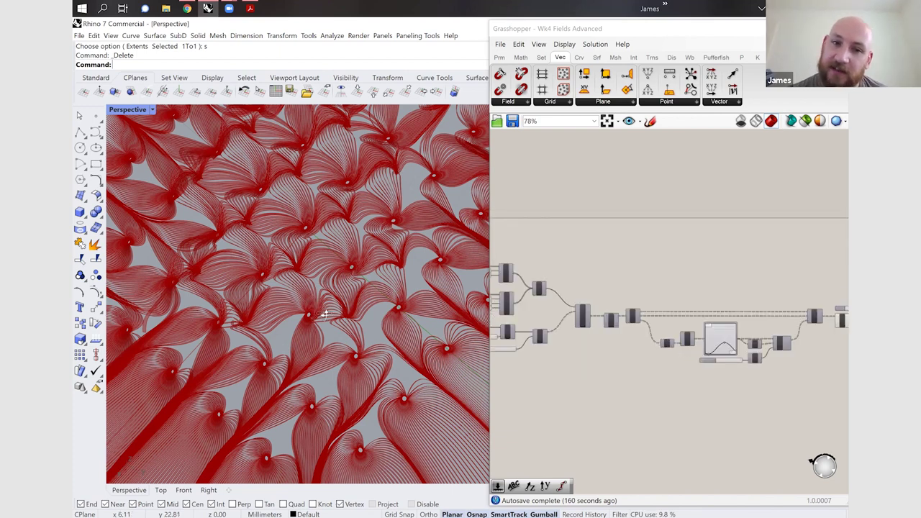
scroll(324, 318, up, 5)
right_drag(365, 242, 347, 229)
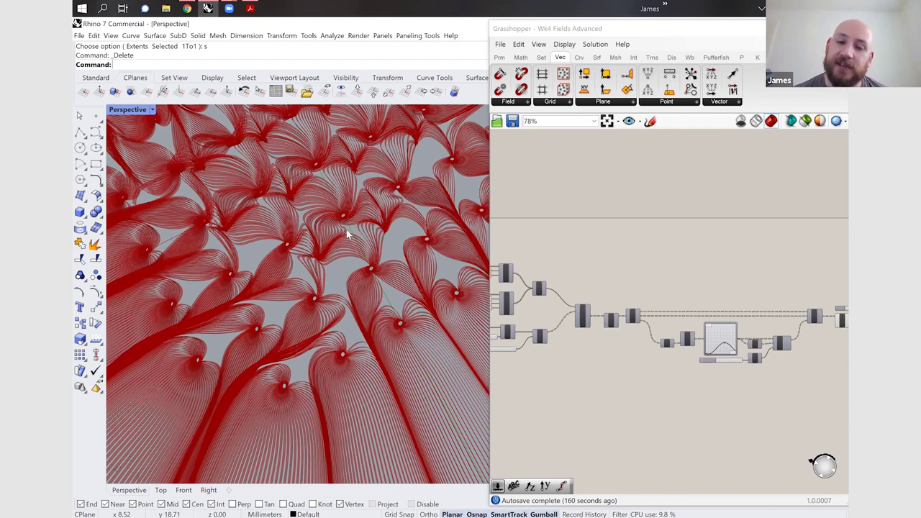
scroll(346, 229, up, 2)
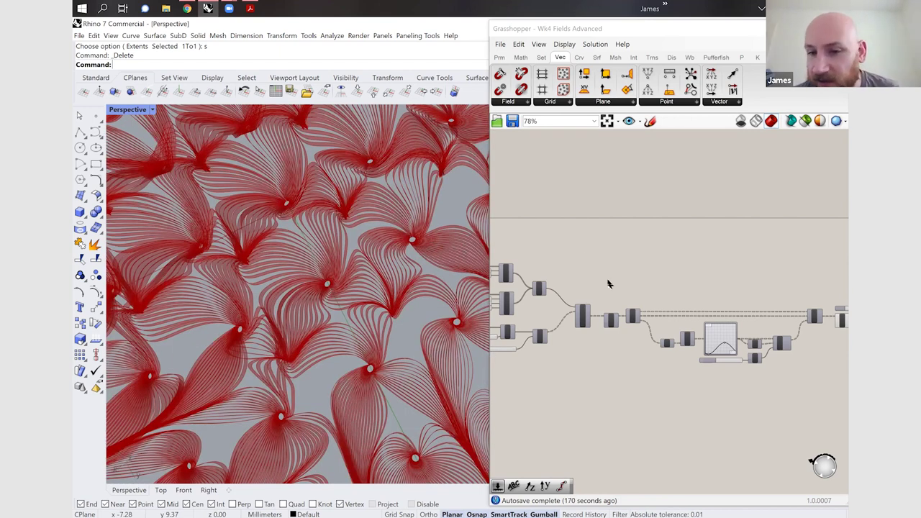
click(646, 229)
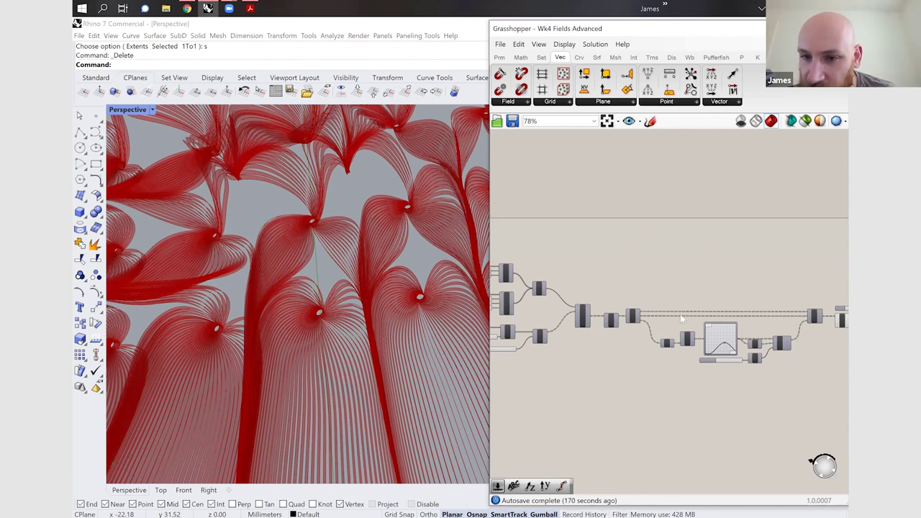
scroll(628, 261, down, 2)
scroll(694, 255, down, 1)
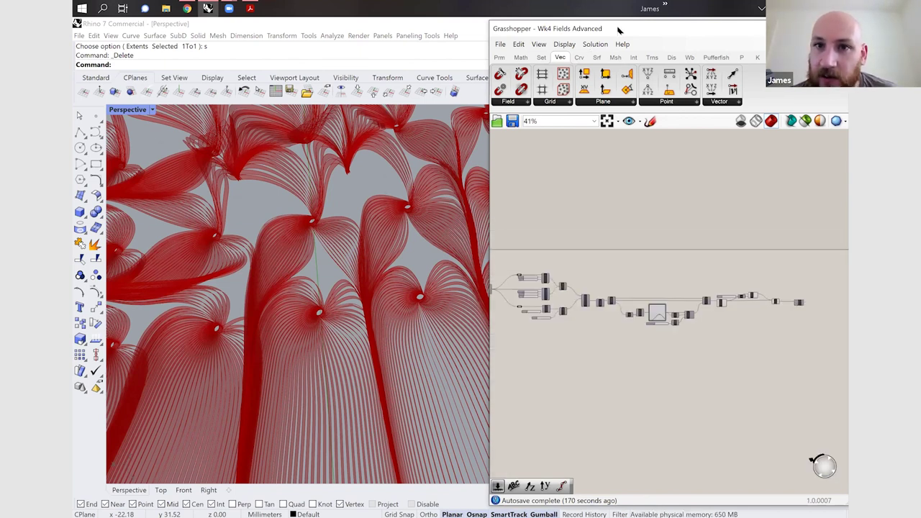
drag(616, 32, 612, 32)
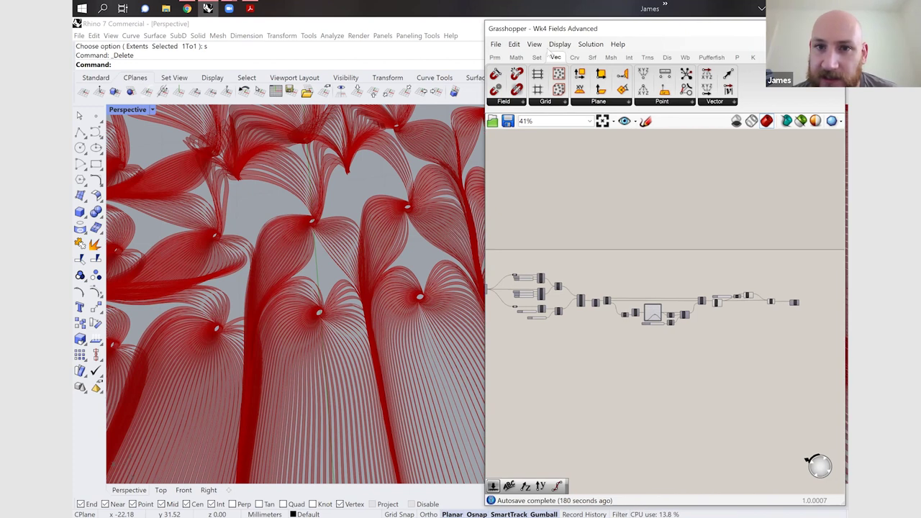
click(536, 45)
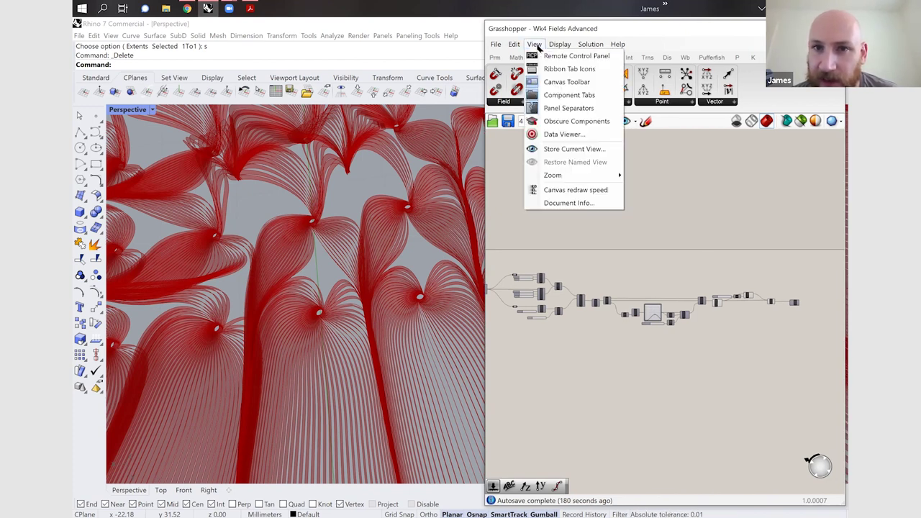
click(713, 260)
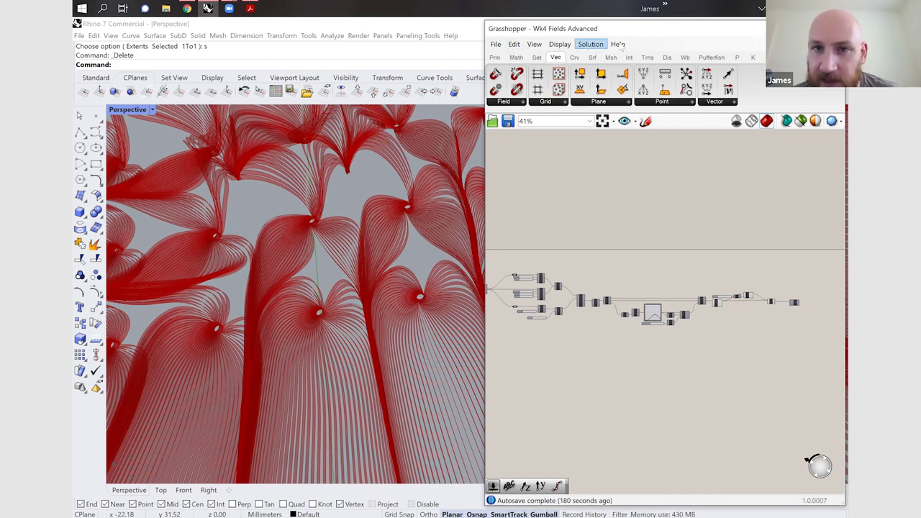
- Set the wire display of the Merge Fields component's input to Hidden
click(561, 45)
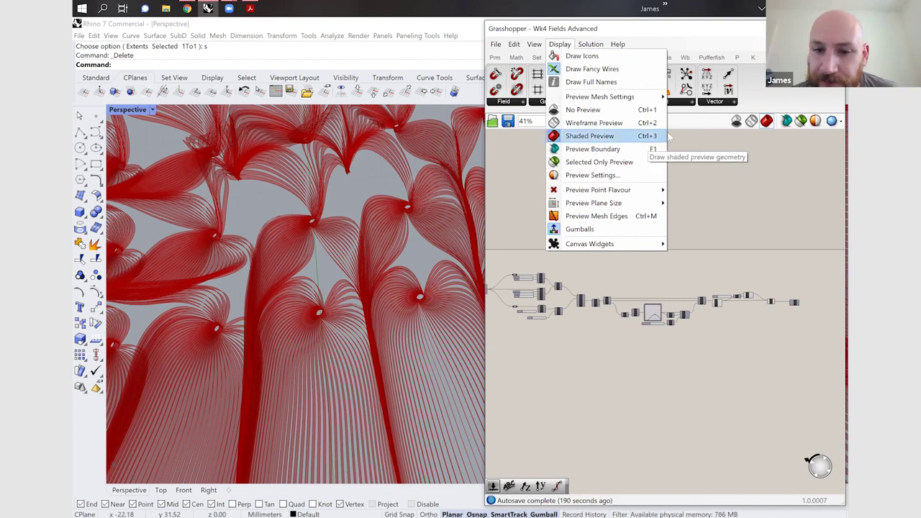
click(521, 294)
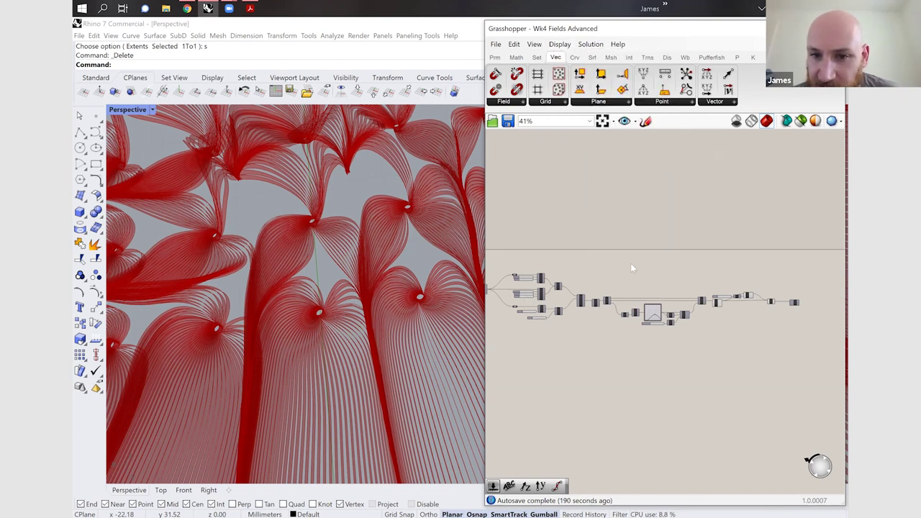
scroll(582, 303, up, 2)
scroll(620, 378, up, 5)
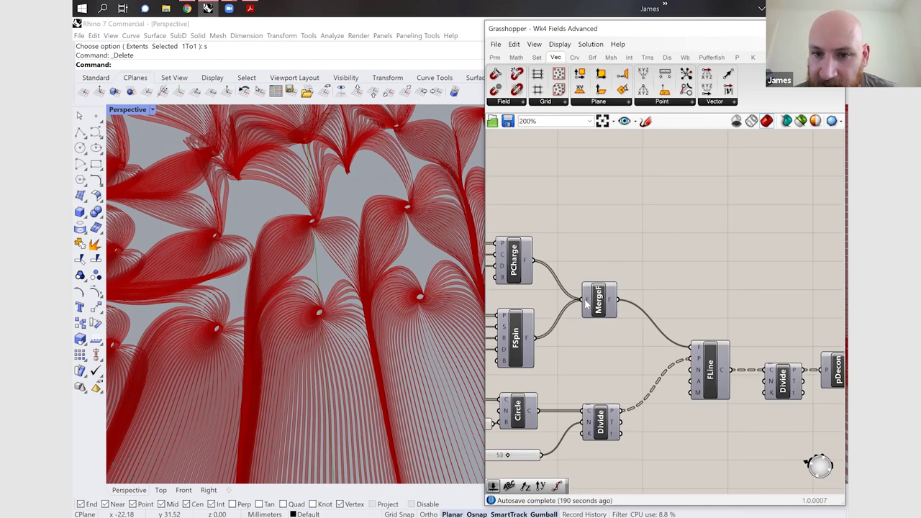
right_click(587, 300)
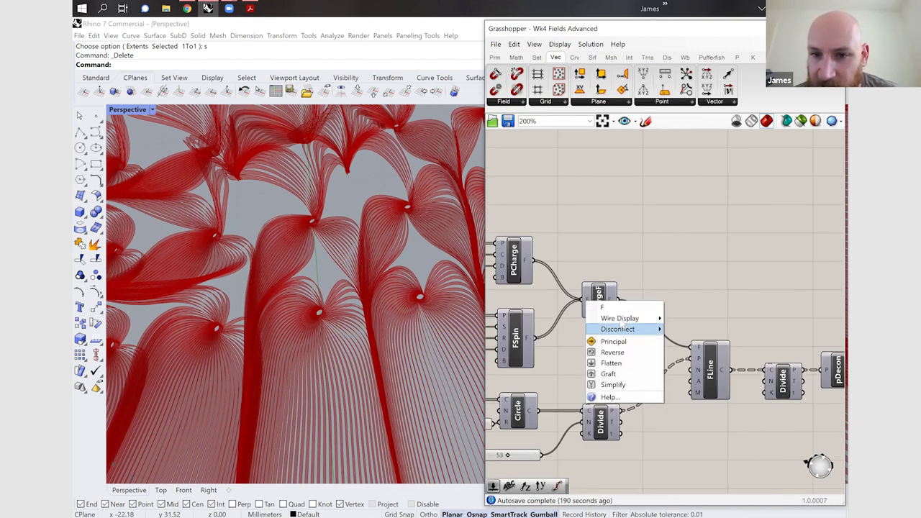
mouse_move(640, 318)
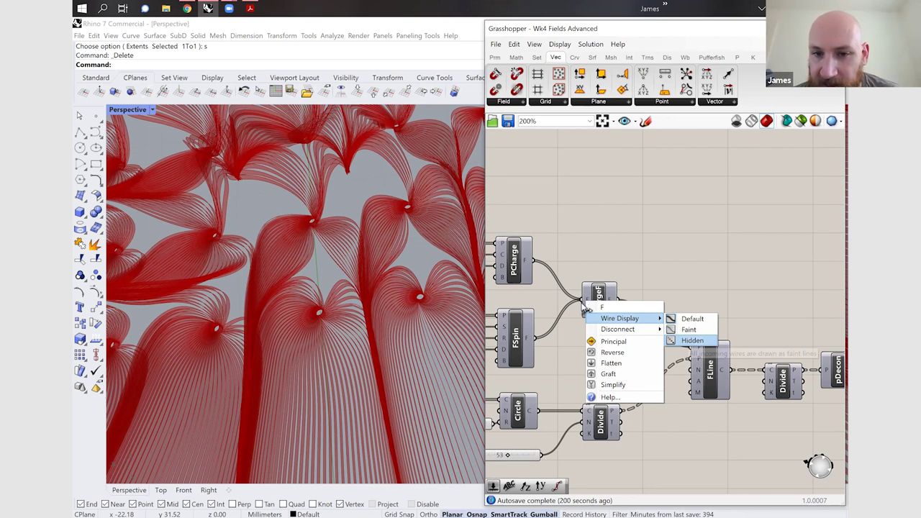
click(692, 340)
- Set the wire display of the Merge Fields input to Faint
scroll(584, 297, up, 2)
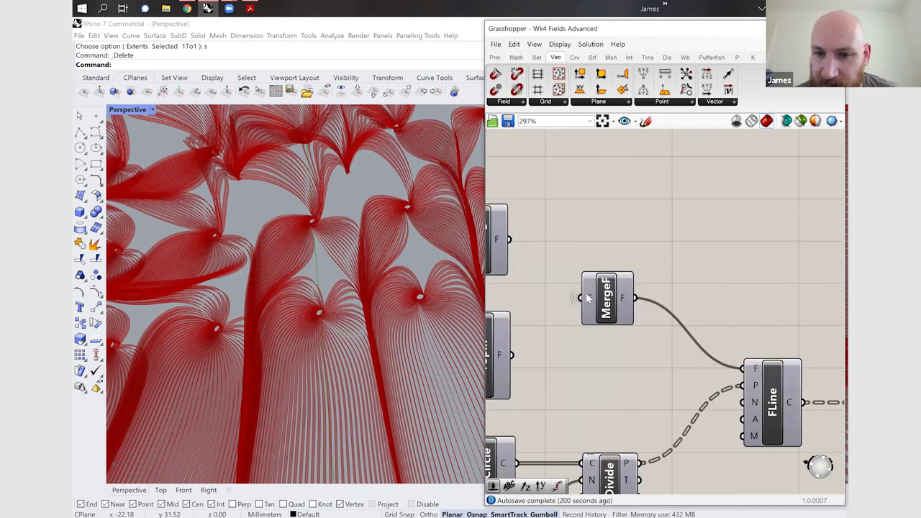
right_click(587, 296)
mouse_move(626, 313)
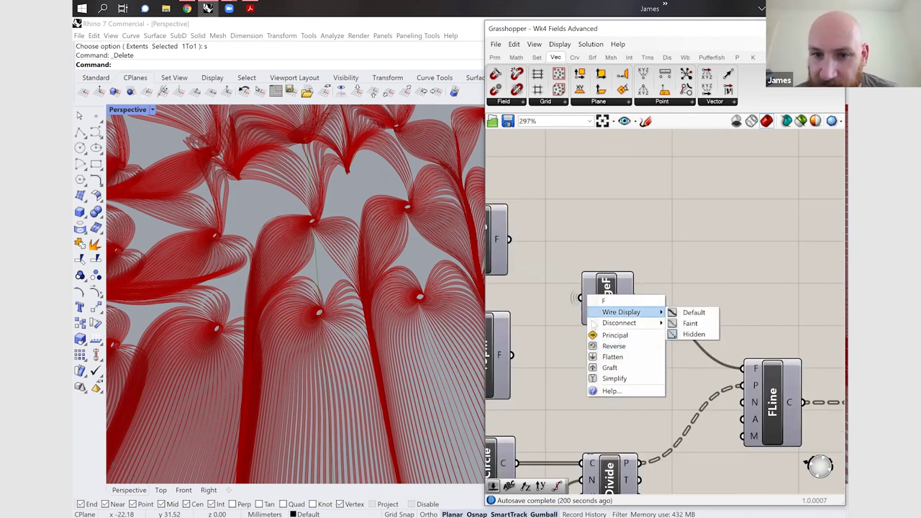
click(690, 323)
- Return the wires entering the Merge Fields component to the Default display
right_click(590, 298)
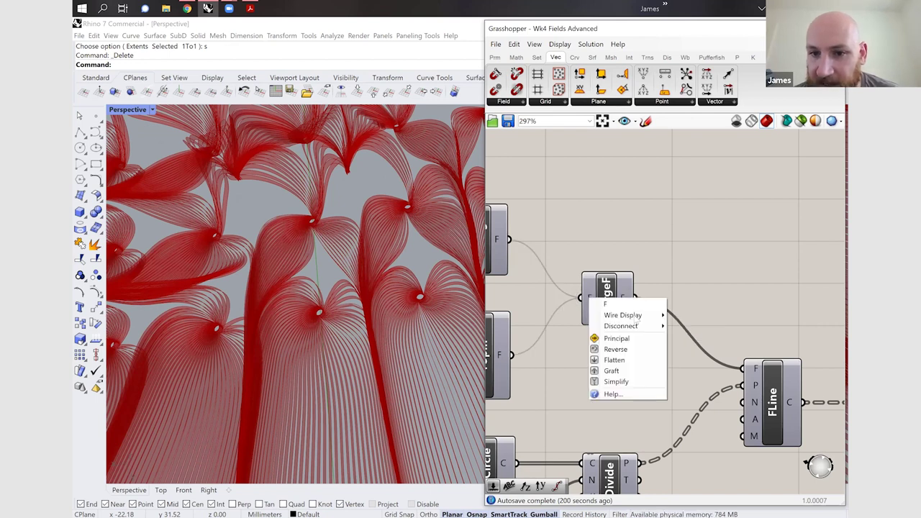
mouse_move(637, 320)
click(684, 314)
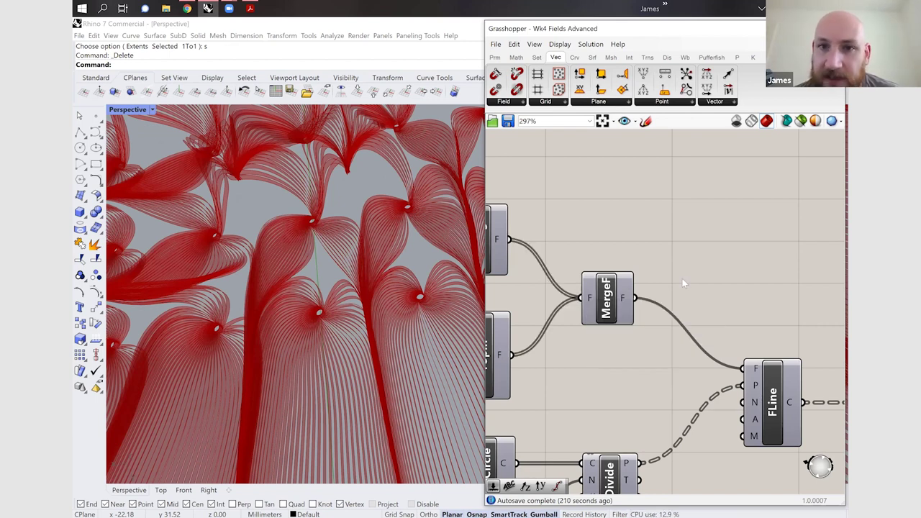
- Turn on the Profiler canvas widget to show each component's computation time
scroll(682, 279, down, 3)
click(559, 44)
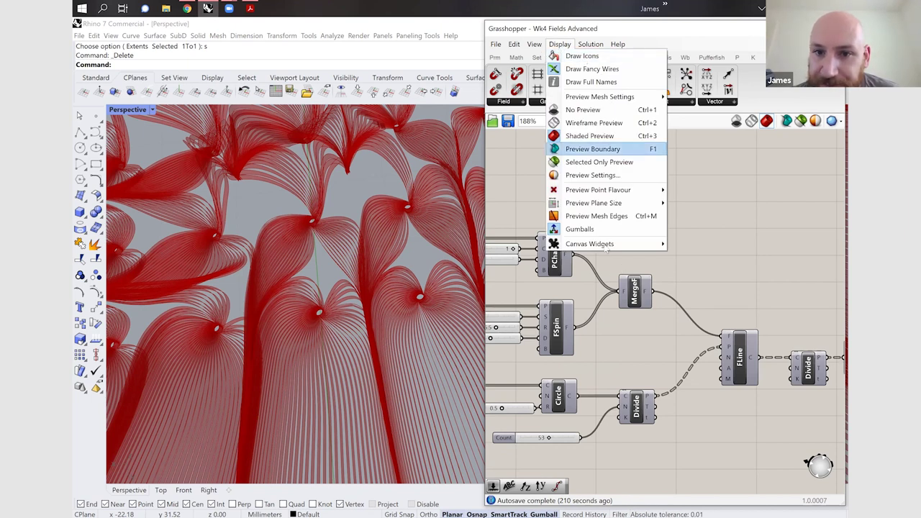
mouse_move(608, 246)
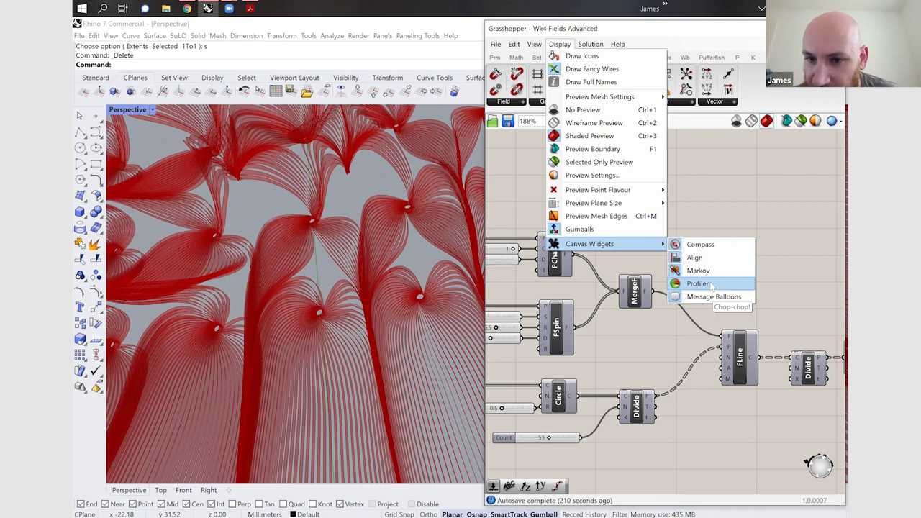
key(Return)
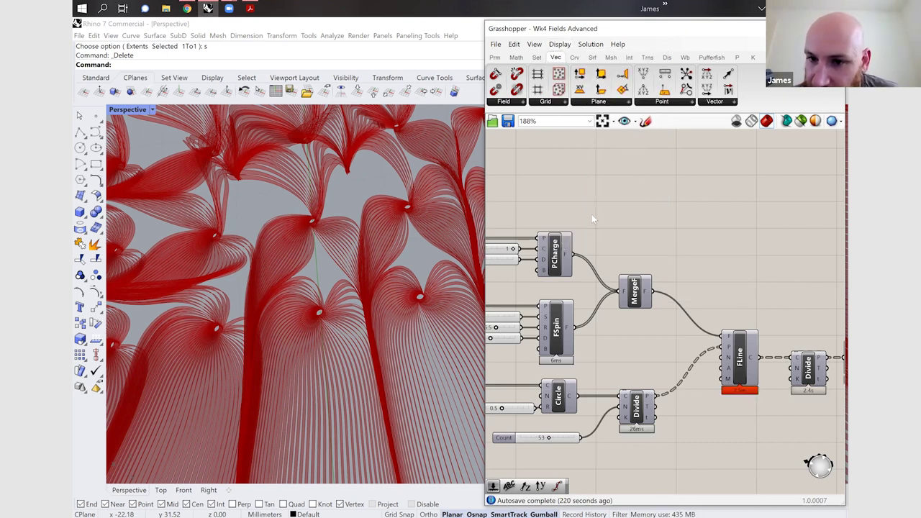
- Examine the profiler times from the field line component through the Divide, point, Nurbs and Move components
scroll(604, 223, down, 3)
scroll(656, 321, up, 1)
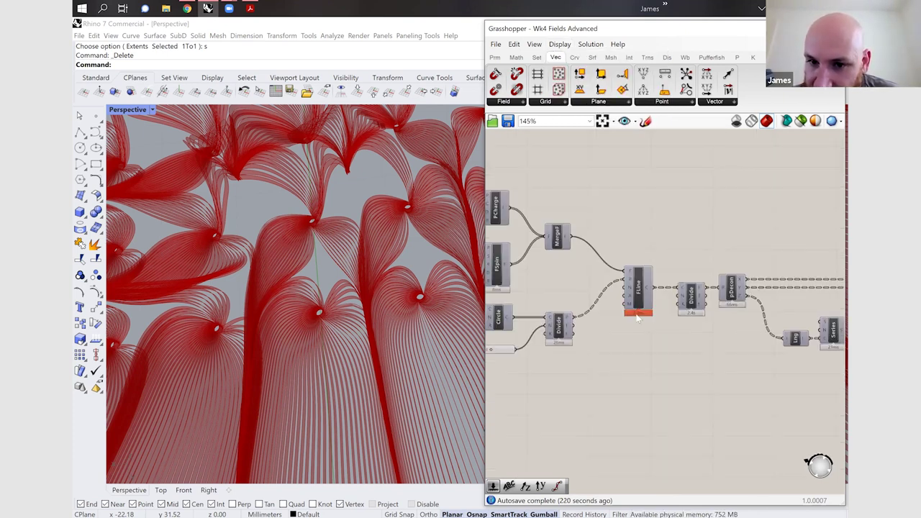
scroll(637, 318, up, 1)
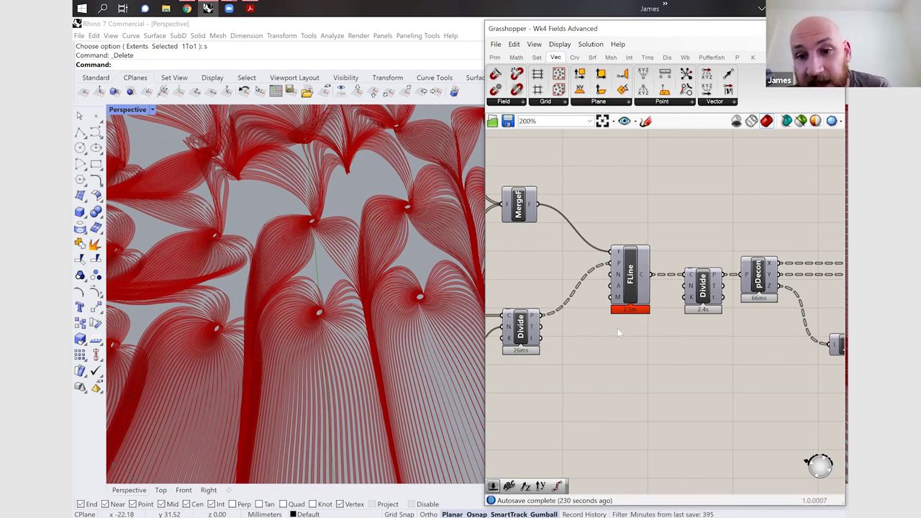
click(632, 309)
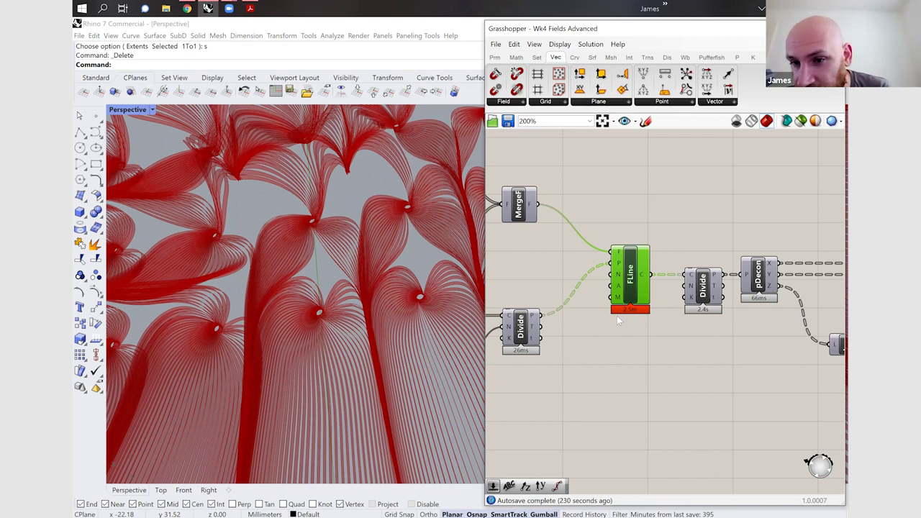
scroll(617, 316, down, 7)
scroll(791, 323, up, 3)
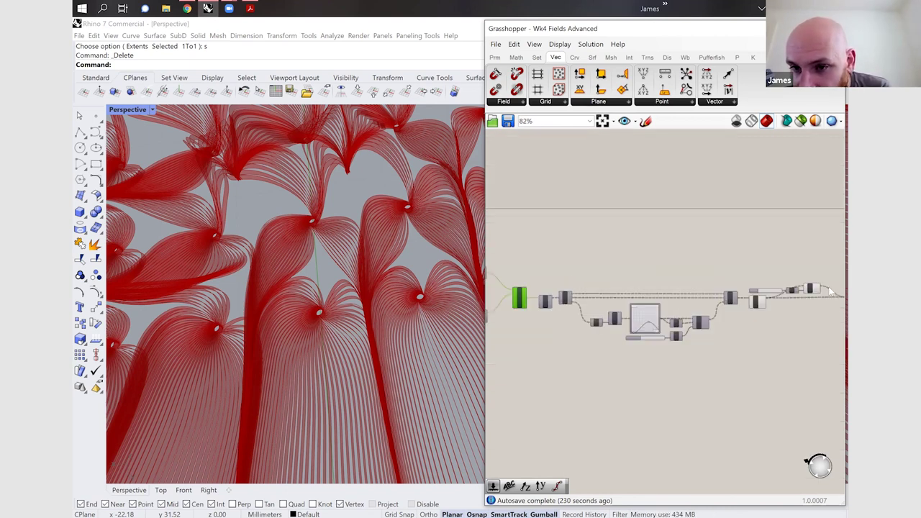
scroll(779, 278, up, 5)
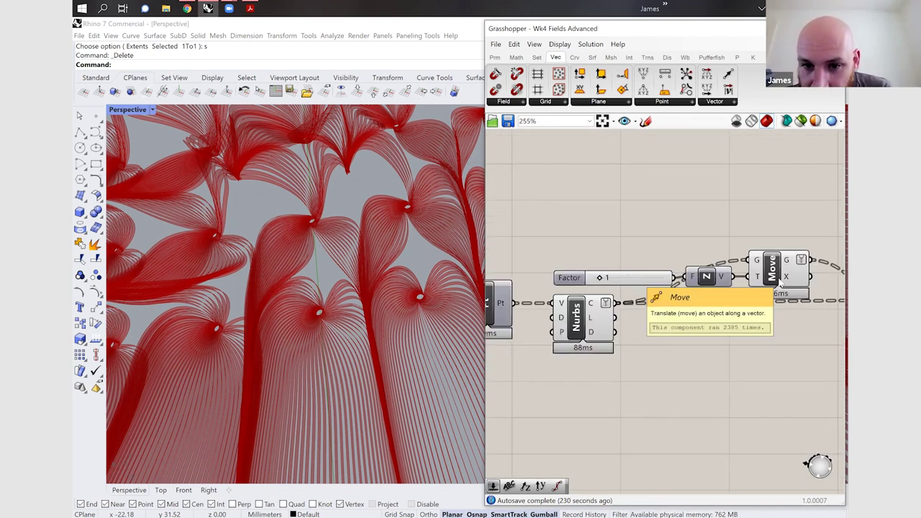
scroll(748, 310, down, 6)
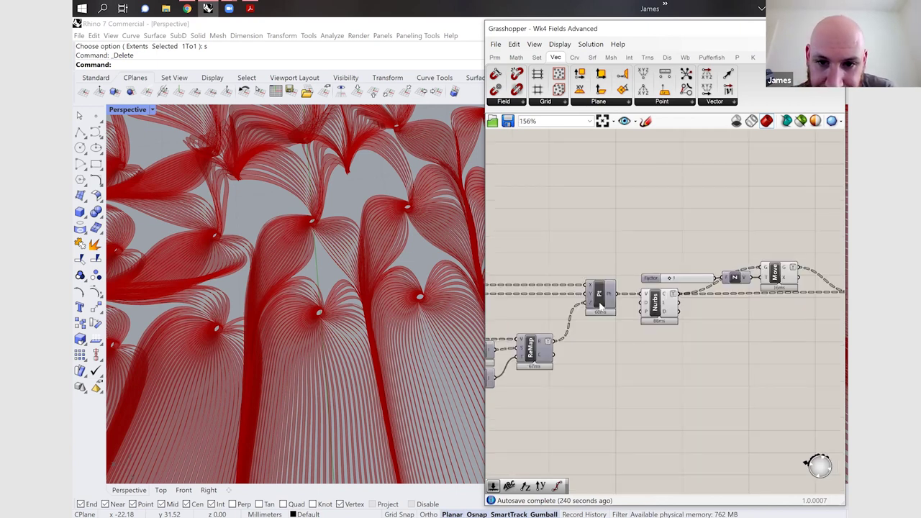
scroll(628, 348, up, 5)
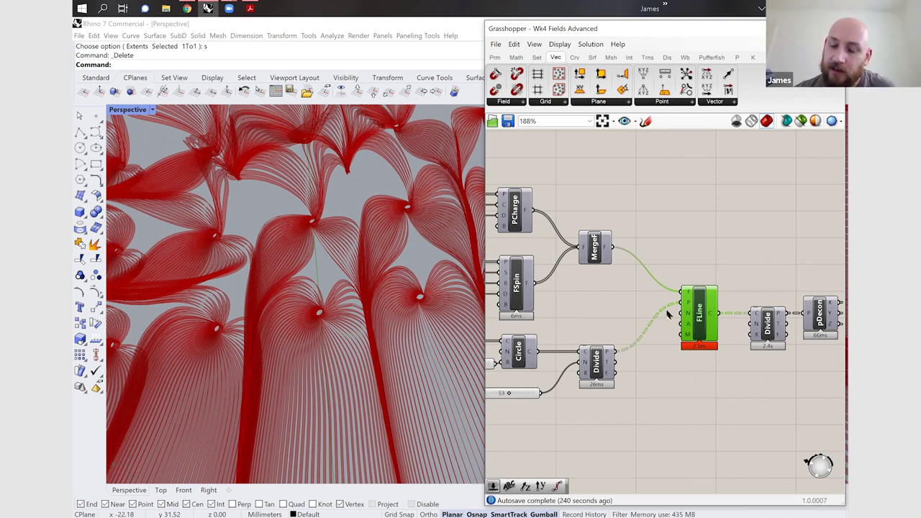
- Add a Data Dam above the field line component and connect the merged field output to its input
double_click(698, 237)
text(data)
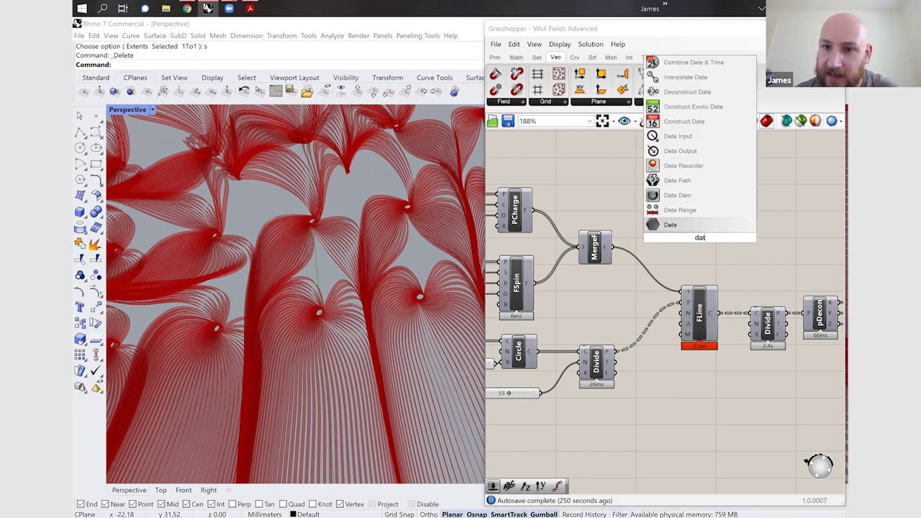
key(Up)
key(Up)
key(Up)
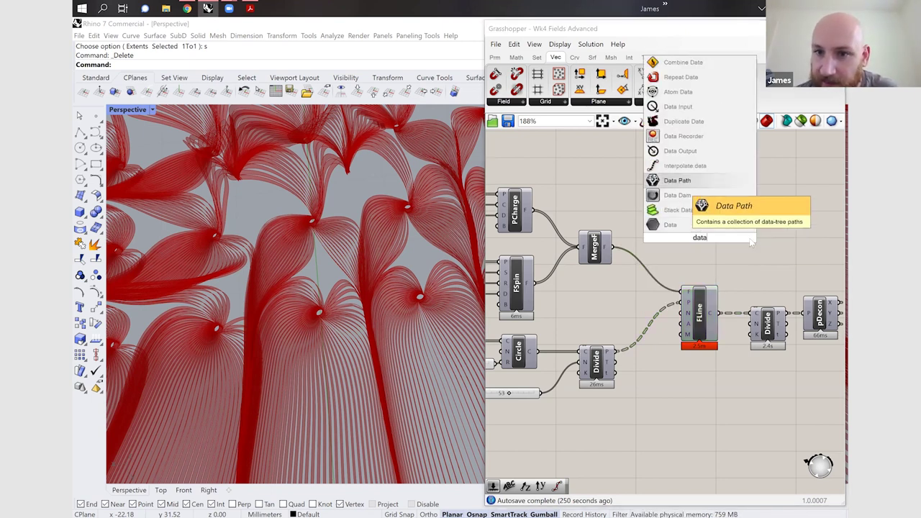
key(Return)
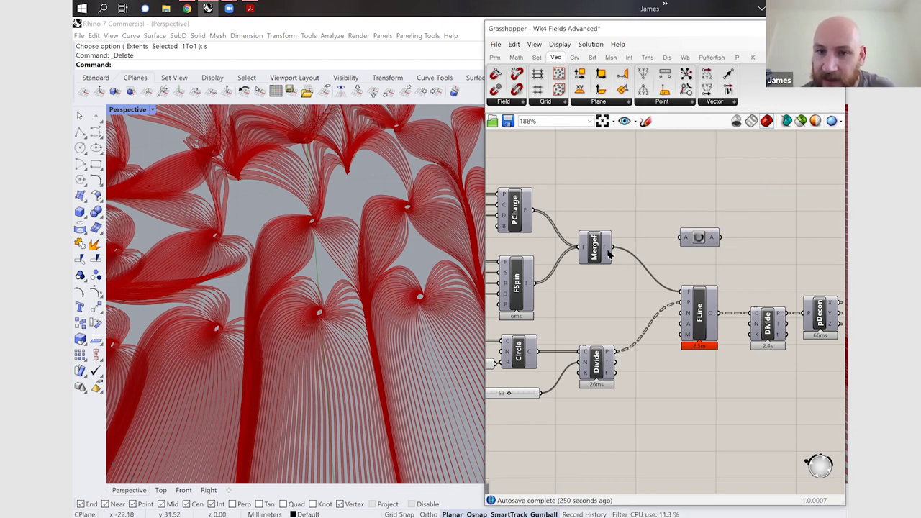
drag(611, 248, 684, 238)
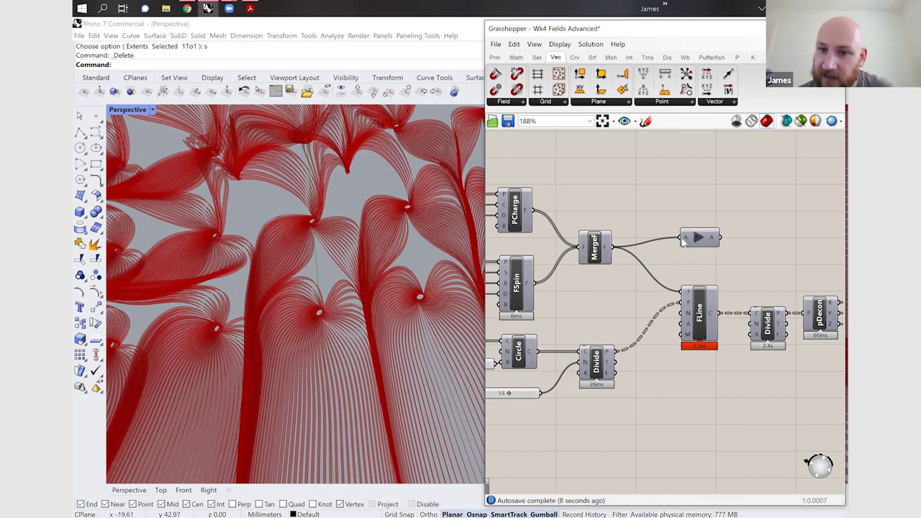
mouse_move(719, 239)
mouse_down()
mouse_move(683, 287)
mouse_move(717, 258)
mouse_move(704, 239)
mouse_up()
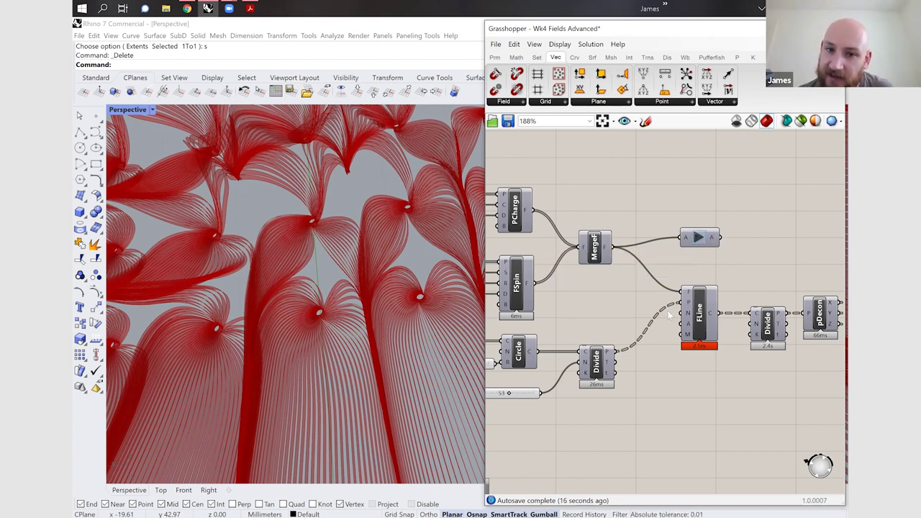
- Release the pending data through the Data Dam and move the component slightly higher on the canvas
scroll(561, 295, down, 5)
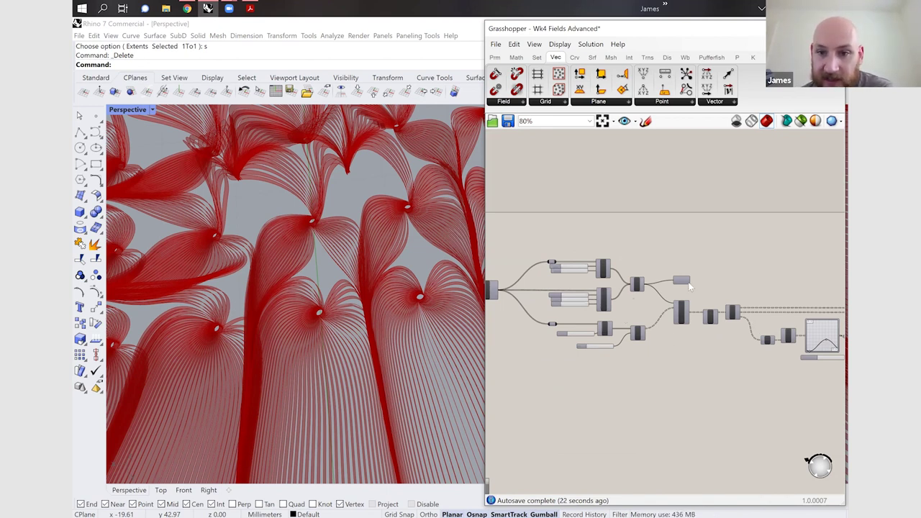
scroll(689, 286, up, 8)
click(663, 281)
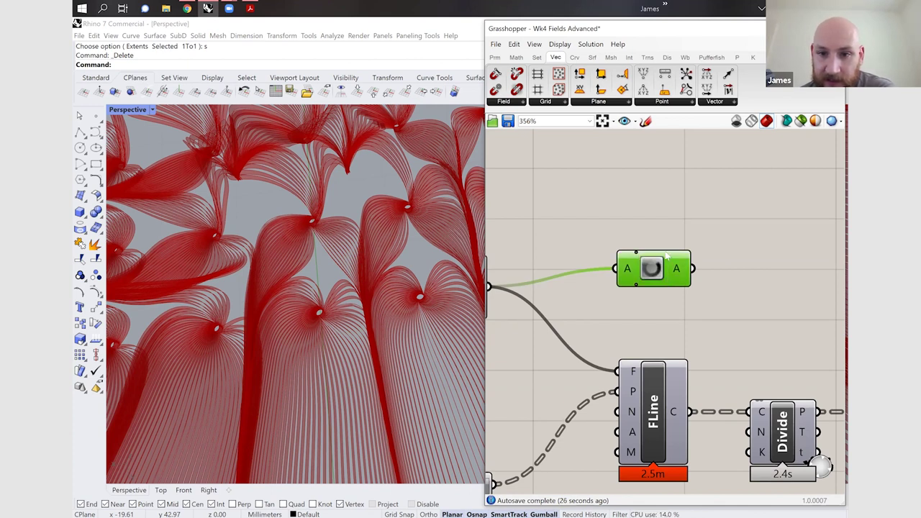
drag(666, 250, 658, 227)
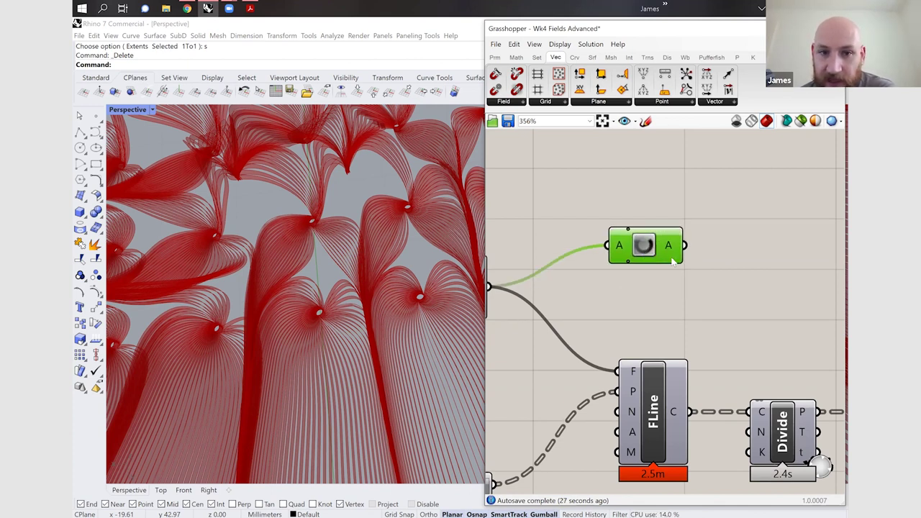
- Delete the Data Dam connected to the merged field
scroll(619, 269, down, 5)
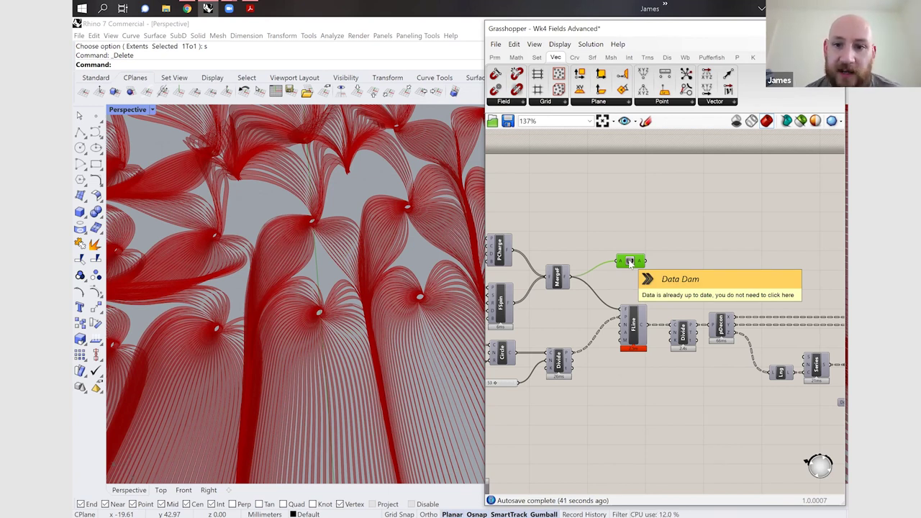
scroll(630, 262, up, 2)
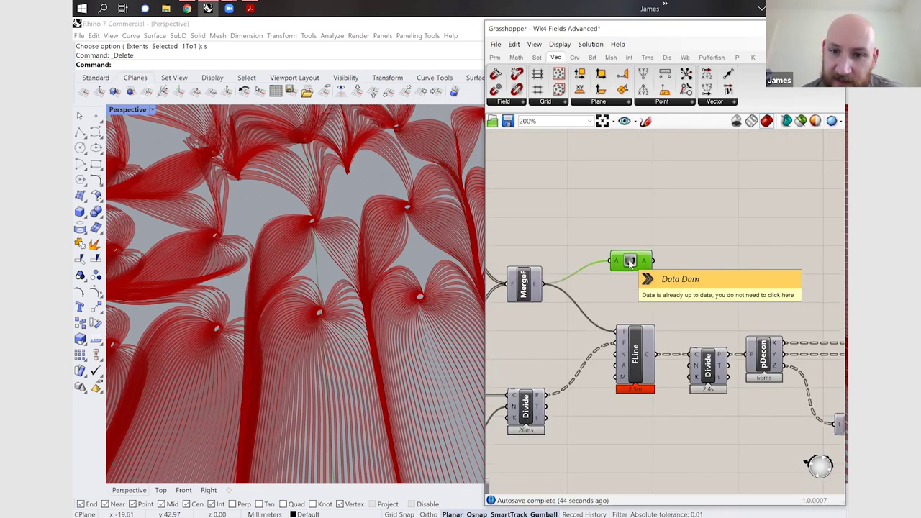
scroll(631, 262, up, 1)
key(Delete)
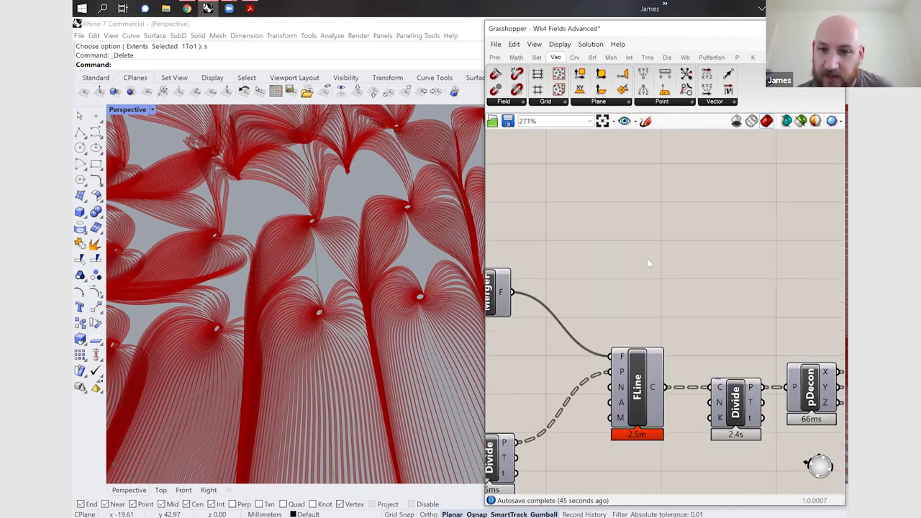
- Add a Stream Filter component in the empty canvas area above the field line component
scroll(612, 277, down, 1)
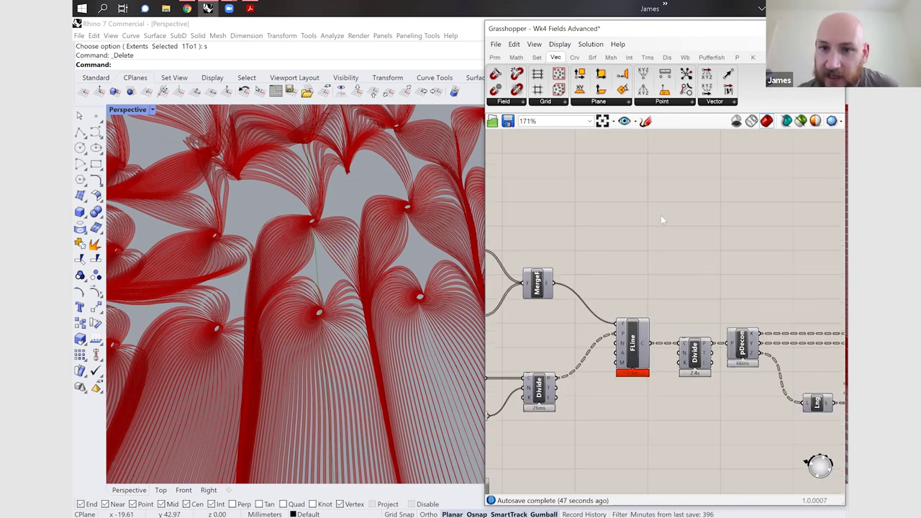
scroll(691, 243, up, 2)
double_click(677, 267)
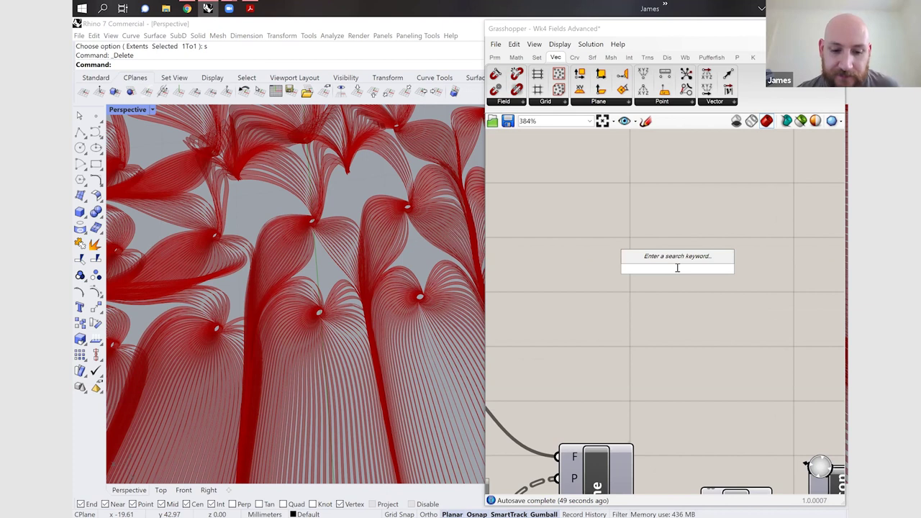
text(shi)
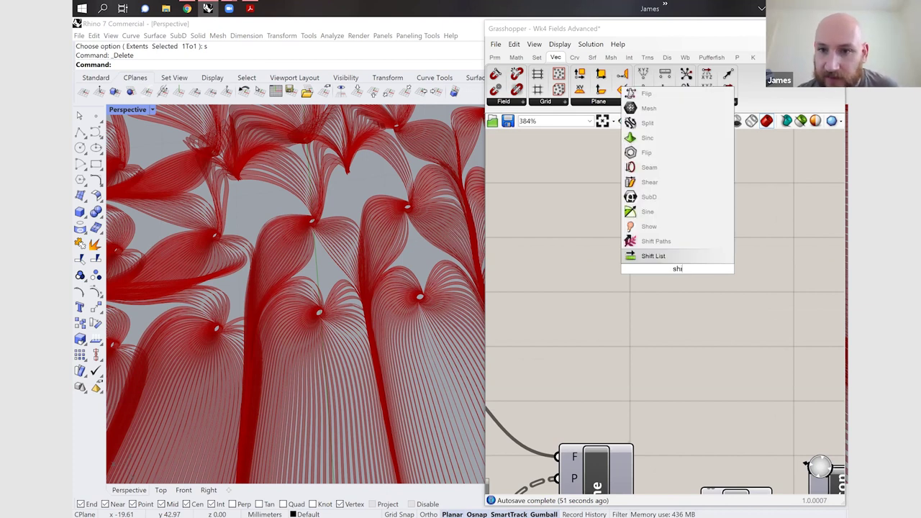
key(BackSpace)
key(BackSpace)
key(BackSpace)
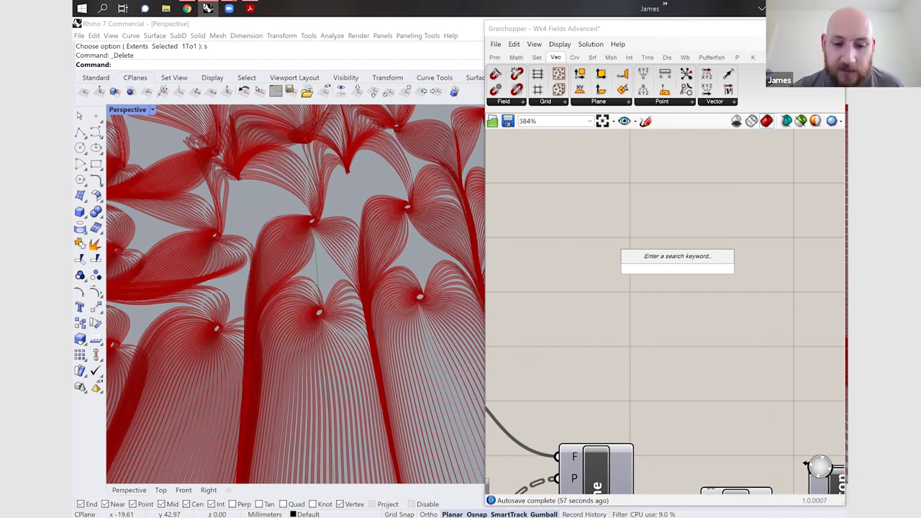
text(stream)
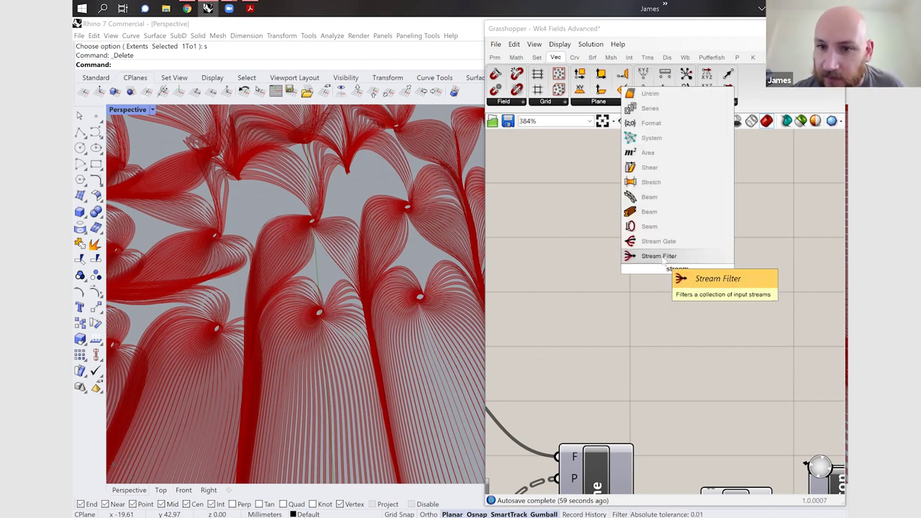
click(664, 259)
scroll(588, 294, down, 3)
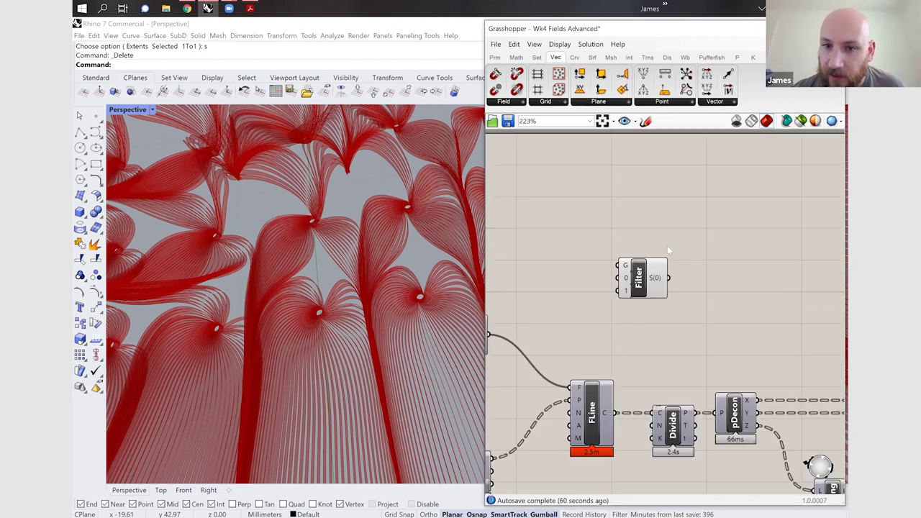
drag(640, 277, 653, 247)
scroll(682, 229, down, 2)
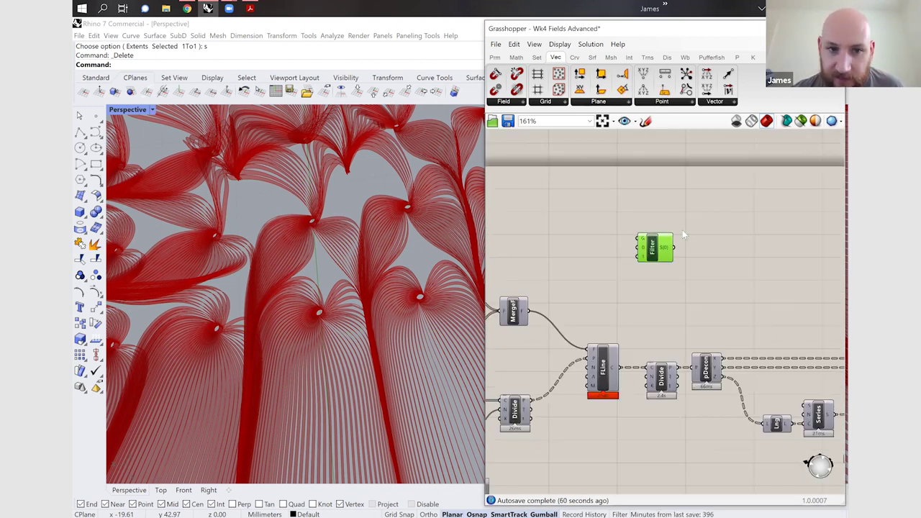
scroll(650, 238, up, 1)
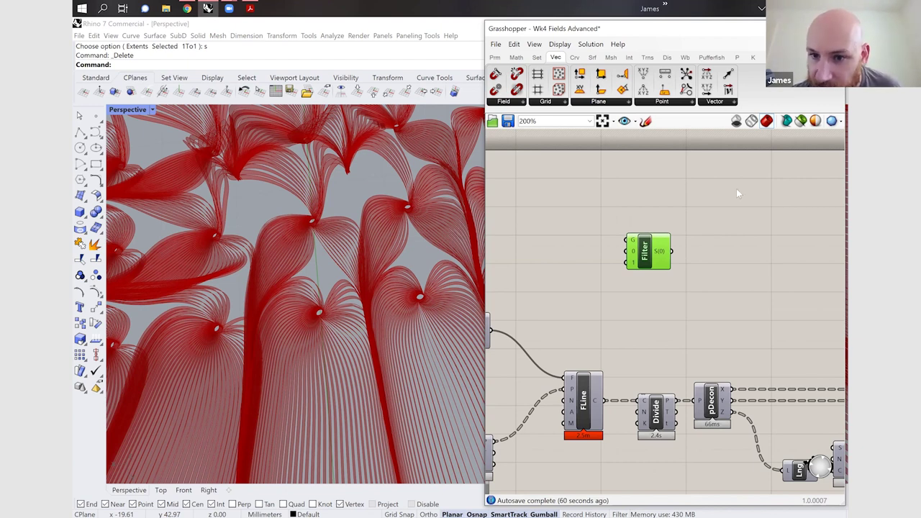
- Switch to the open Wk4 Class definition
key(ctrl+Tab)
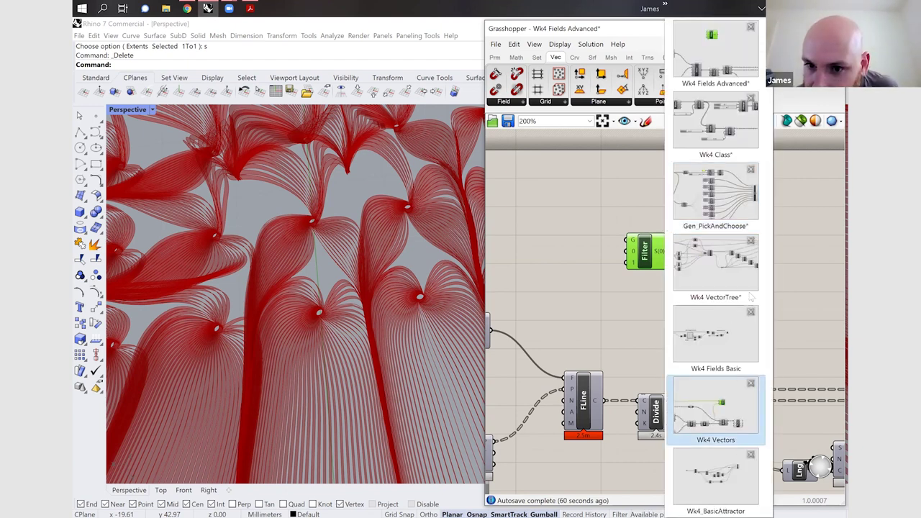
key(ctrl+shift+Tab)
key(ctrl+shift+Tab)
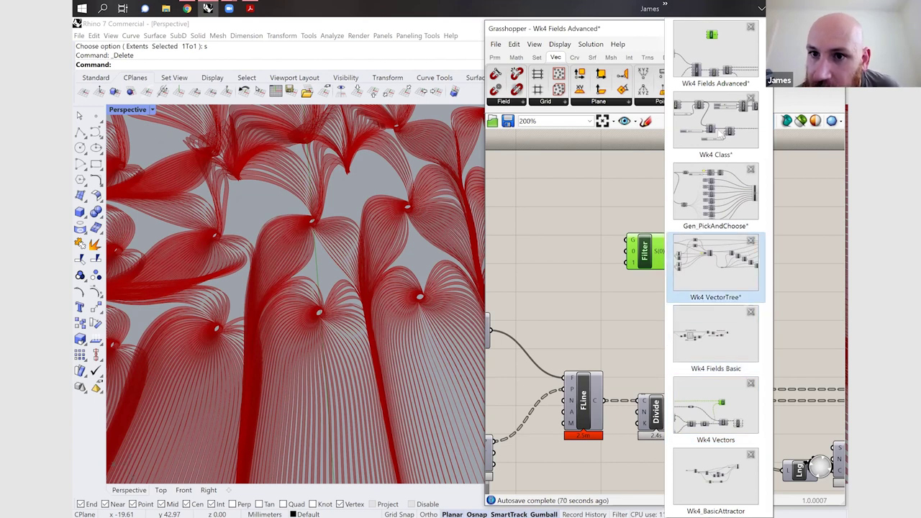
click(709, 126)
- Turn off the preview of the Extrude and Nurbs Curve components at the end of the field-line definition
scroll(700, 240, down, 3)
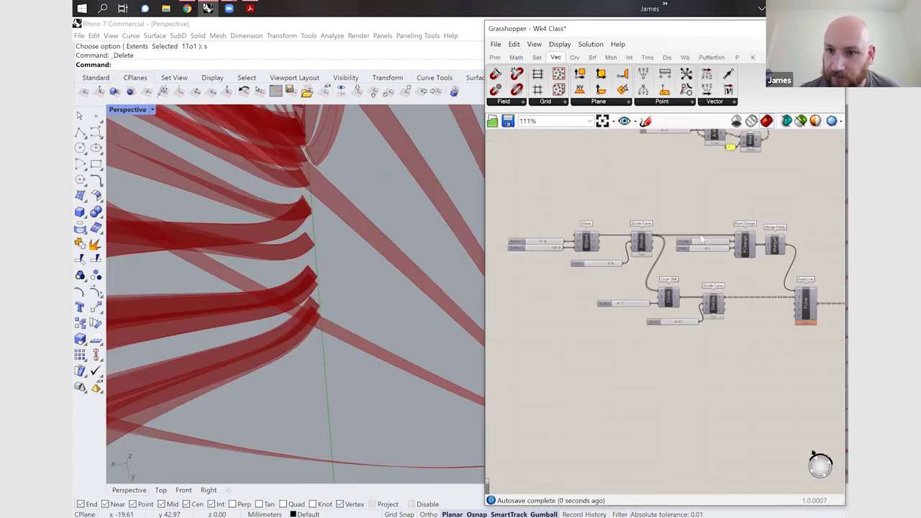
scroll(701, 240, down, 4)
scroll(726, 320, up, 2)
right_drag(826, 220, 532, 220)
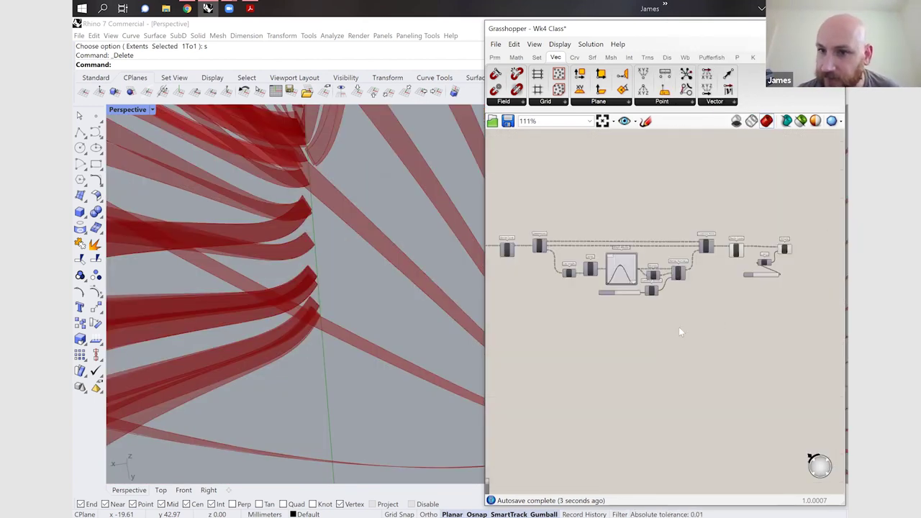
scroll(748, 287, up, 2)
scroll(805, 192, up, 1)
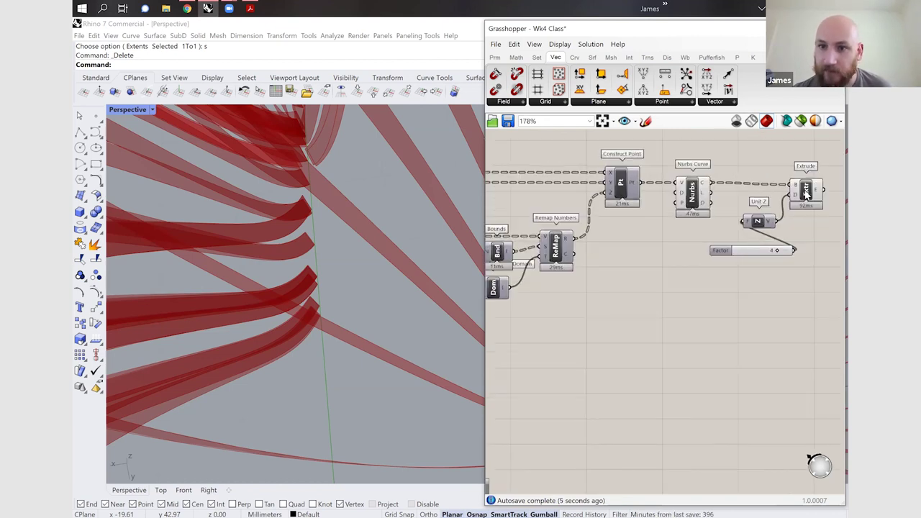
click(806, 195)
key(ctrl+q)
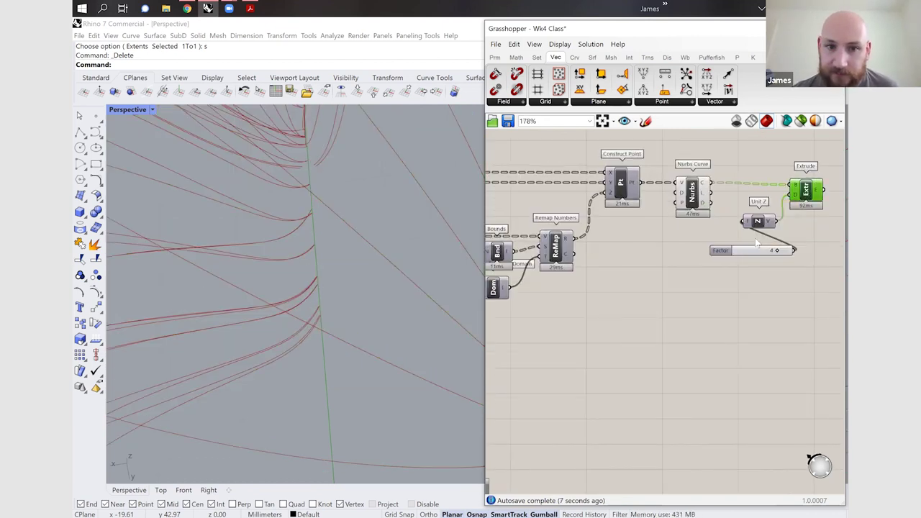
- Add a Stream Filter component in the empty canvas area below the existing definitions
scroll(669, 272, down, 3)
scroll(517, 251, down, 2)
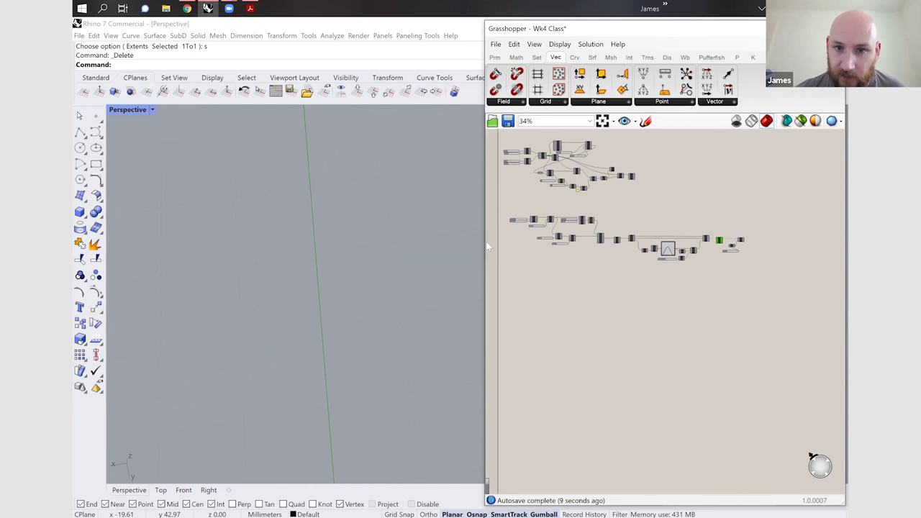
scroll(616, 328, up, 2)
double_click(590, 333)
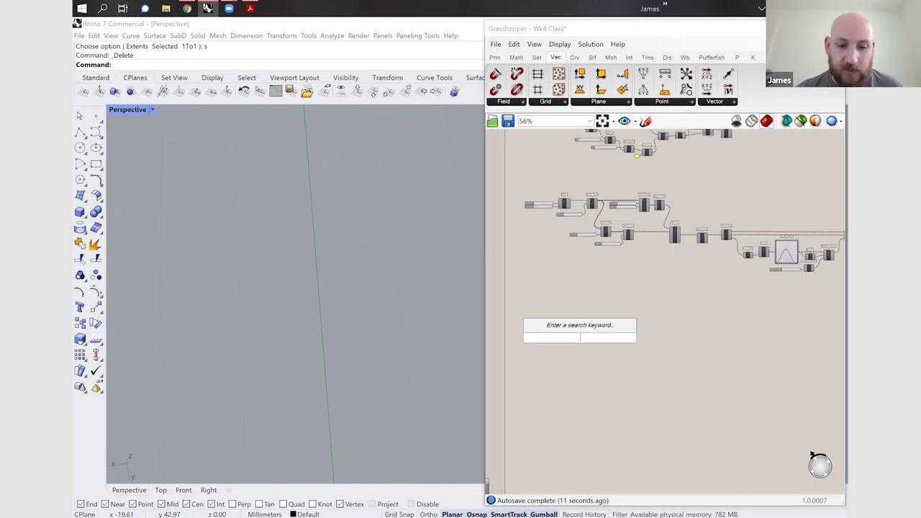
text(s)
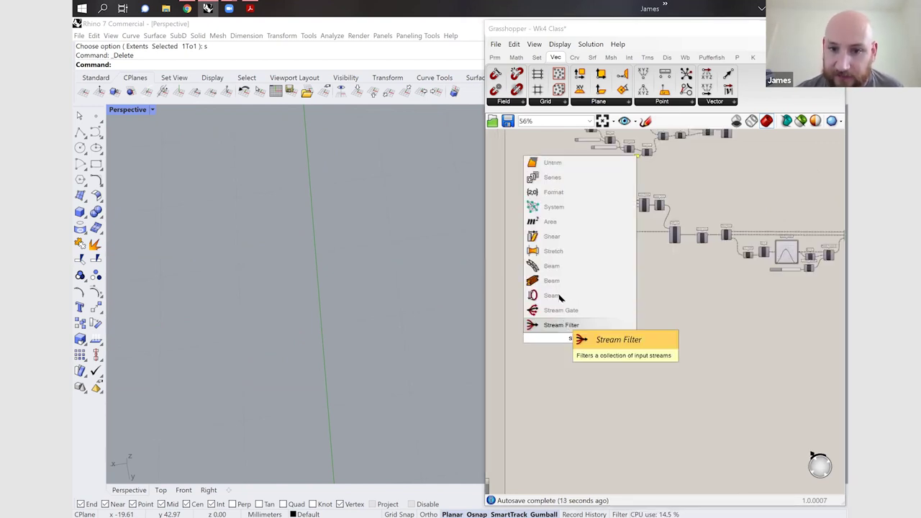
key(Return)
scroll(594, 364, up, 4)
drag(595, 357, 652, 303)
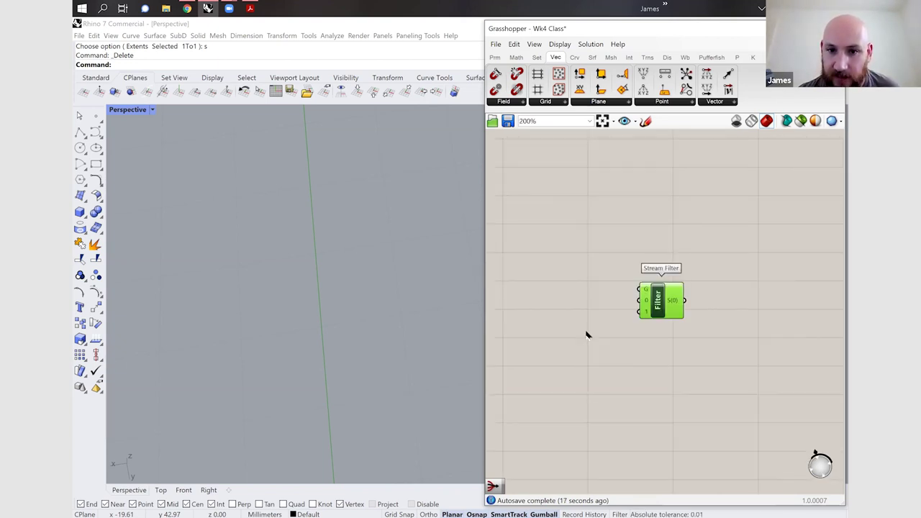
double_click(586, 330)
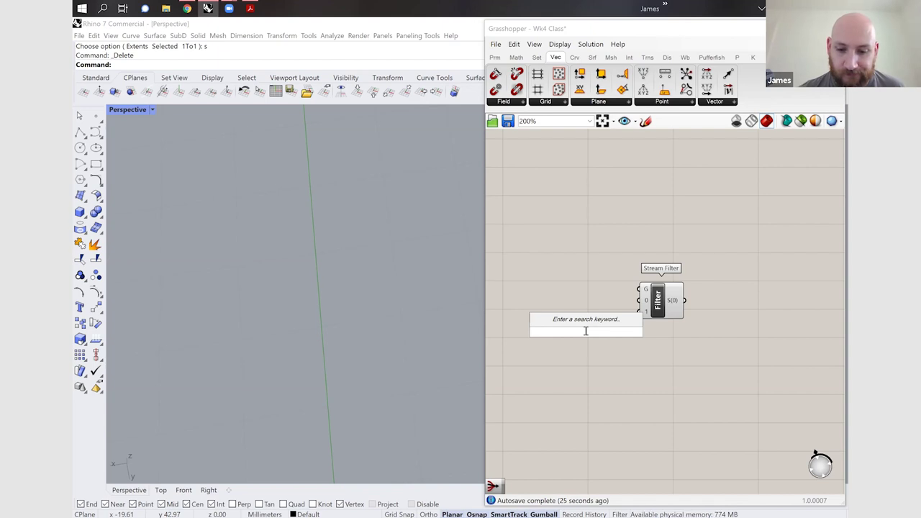
text(point)
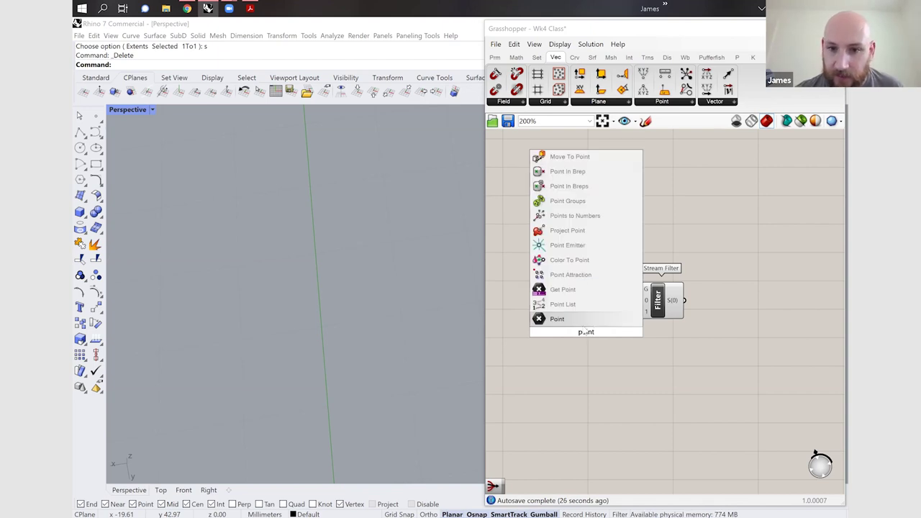
key(Return)
key(Delete)
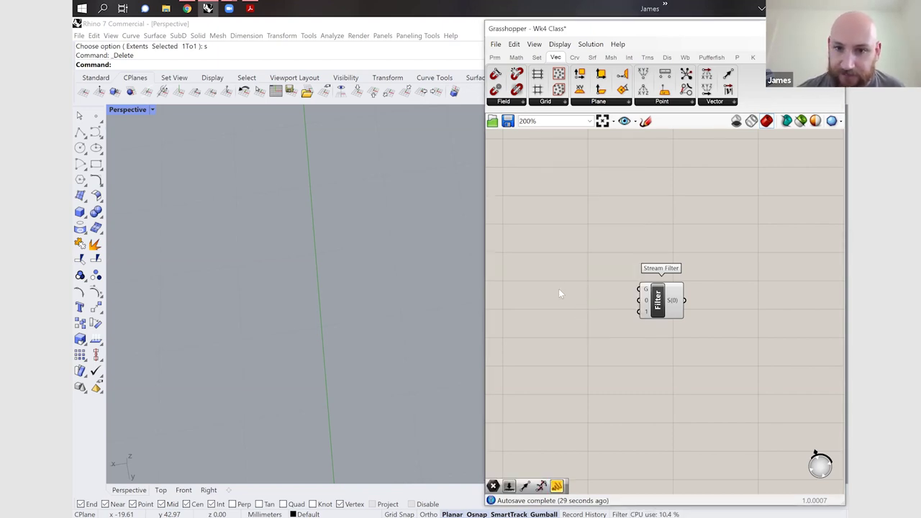
- Add two Point parameters beside the Stream Filter, one at 0,0,0 and one below it at 100,0,0
double_click(558, 288)
text(0,0,0)
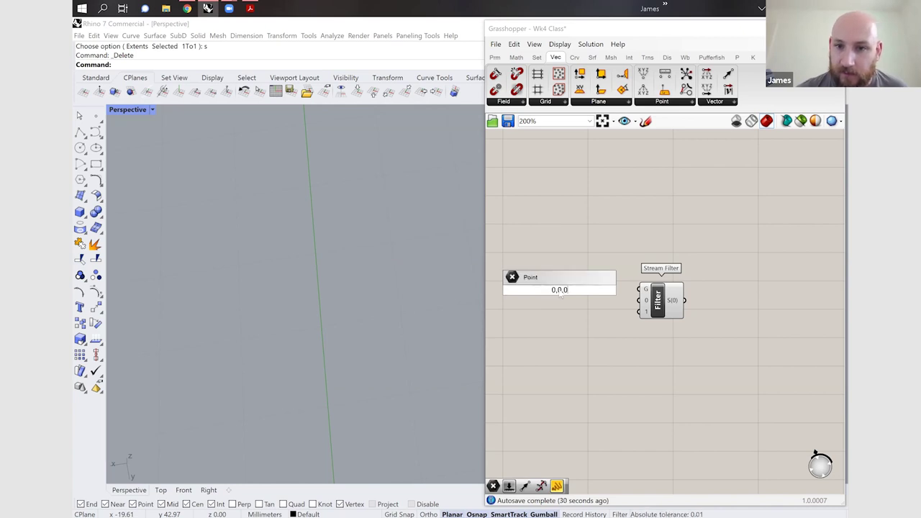
key(Return)
double_click(560, 317)
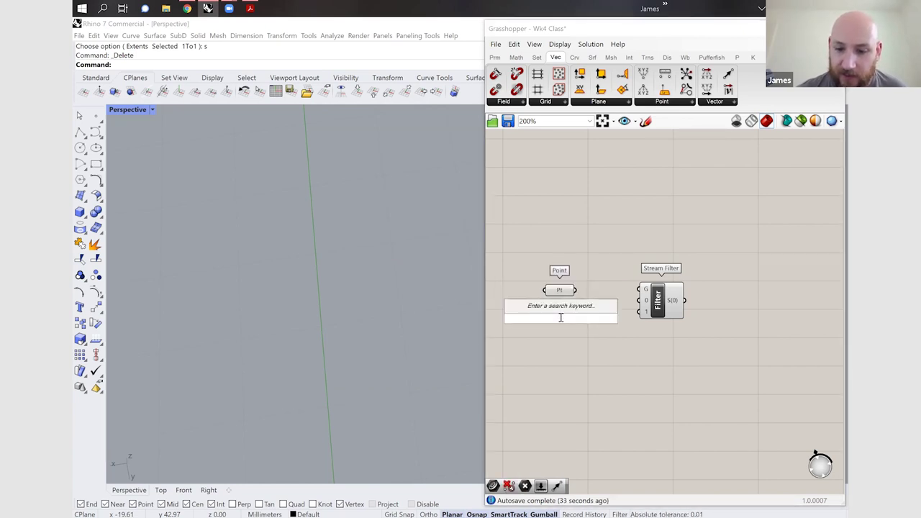
text(100,0,0)
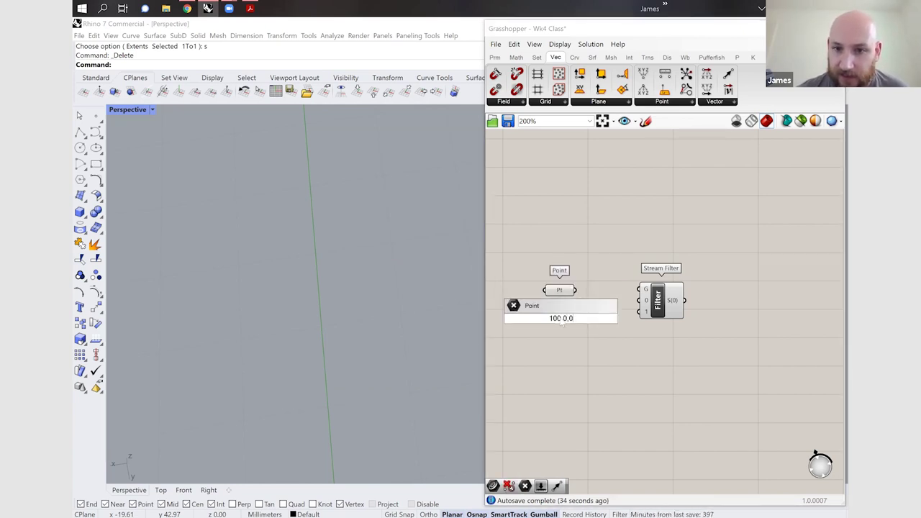
key(Return)
- Add a Line component between the points and the Stream Filter, and connect the two points to its A and B inputs
double_click(562, 337)
text(line)
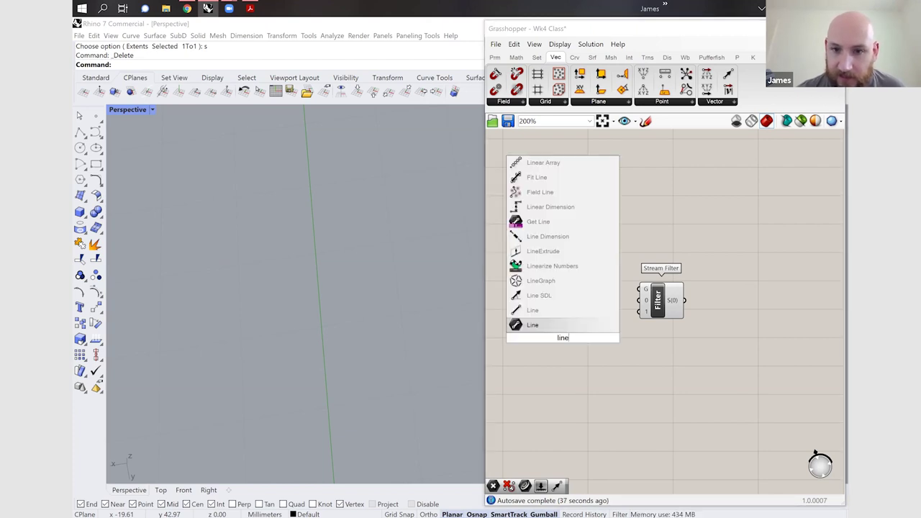
key(Return)
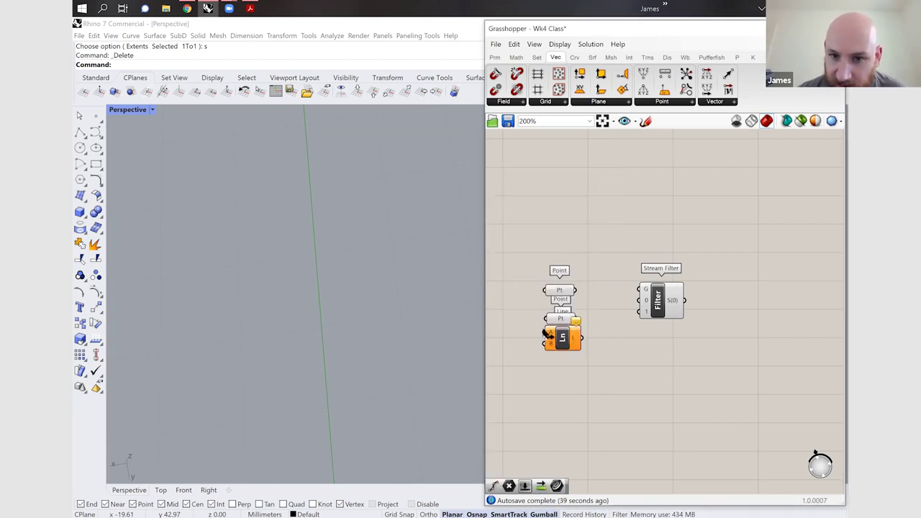
drag(563, 344, 611, 313)
drag(596, 315, 594, 315)
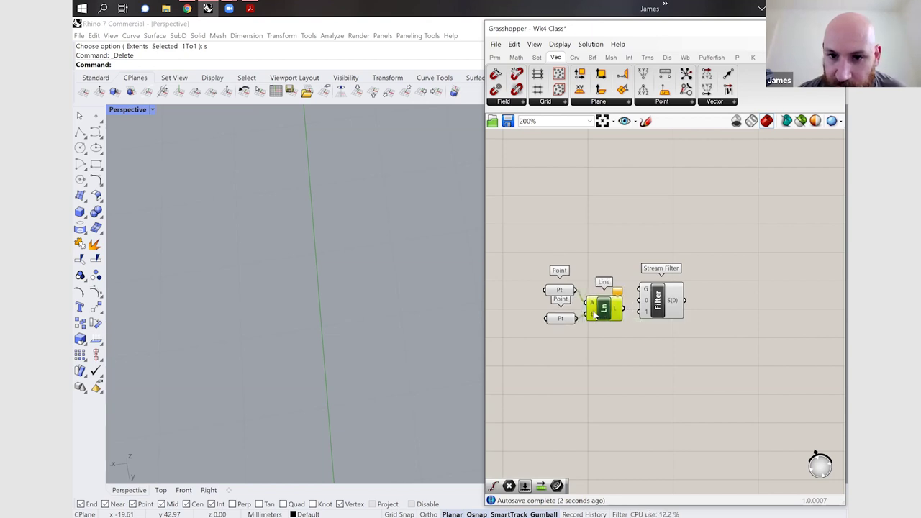
click(526, 301)
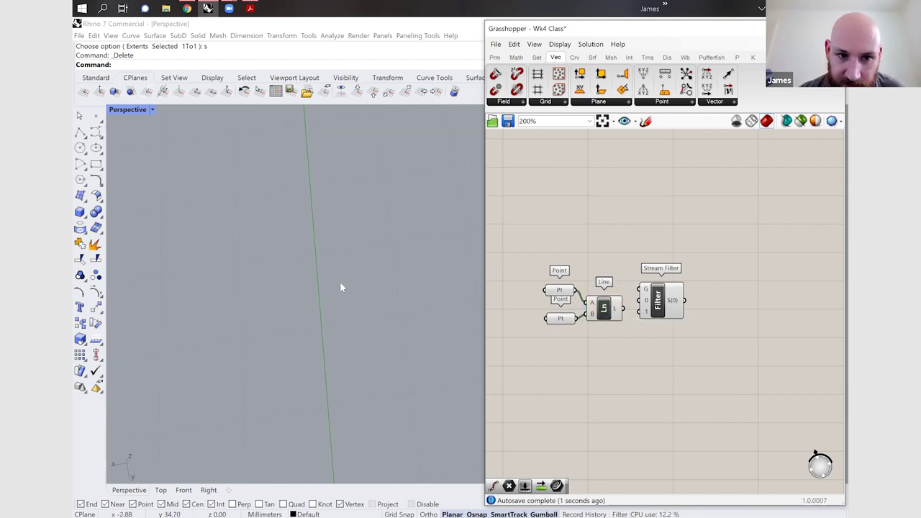
scroll(340, 283, down, 10)
scroll(341, 286, up, 4)
- Add a Divide Curve component between the Line and the Stream Filter and feed the line into its curve input
drag(682, 315, 714, 327)
double_click(611, 357)
double_click(611, 358)
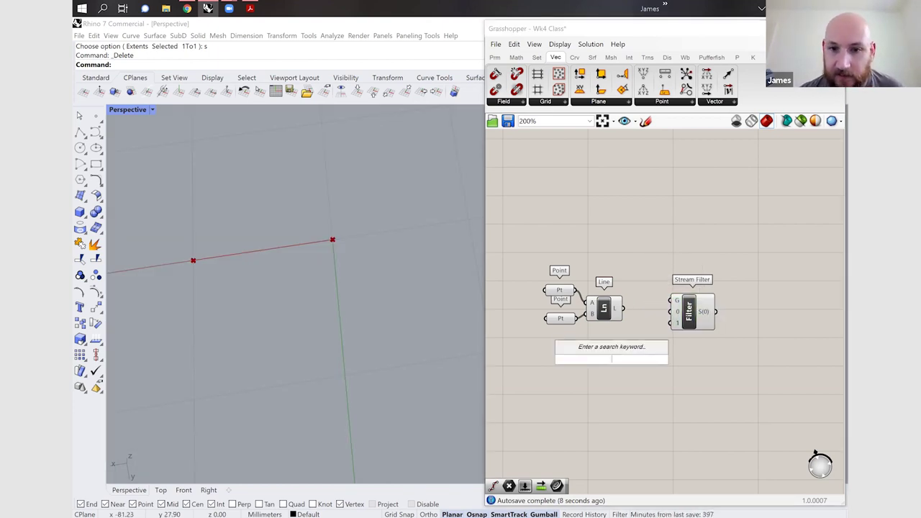
text(divide)
click(601, 346)
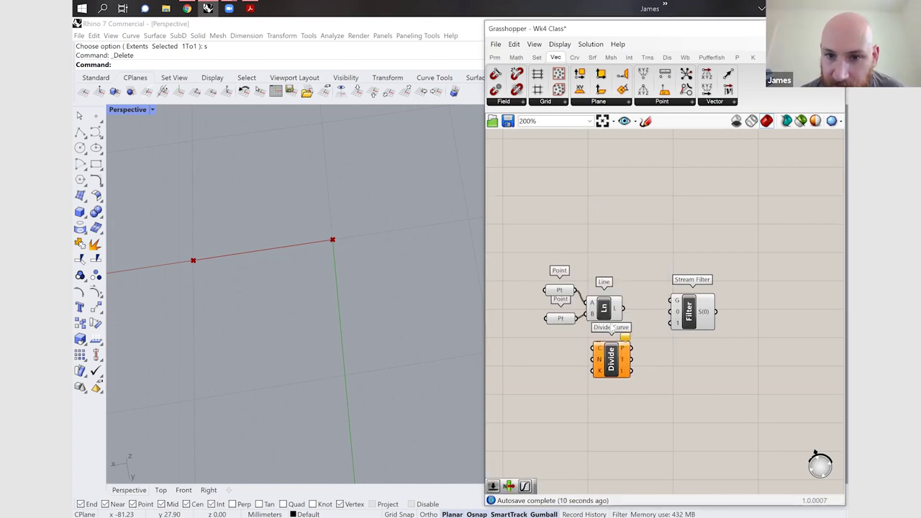
drag(623, 308, 754, 316)
drag(645, 320, 660, 321)
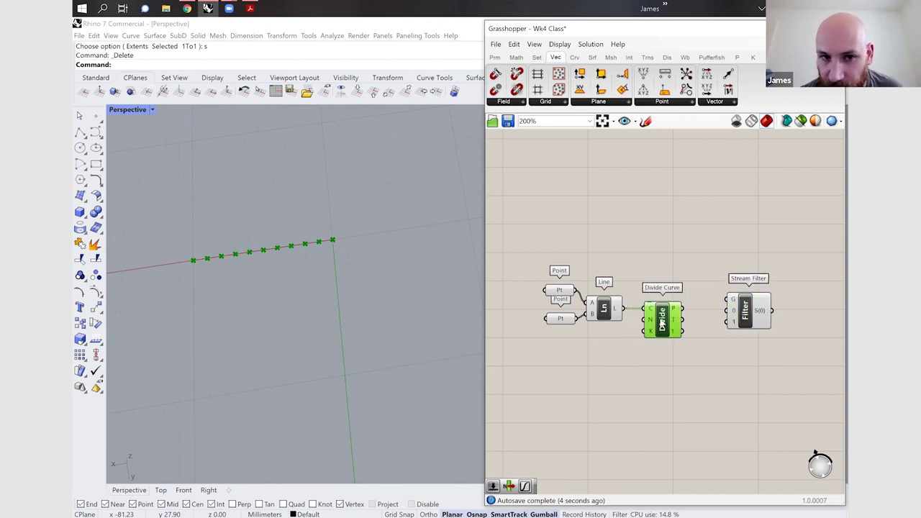
key(Right)
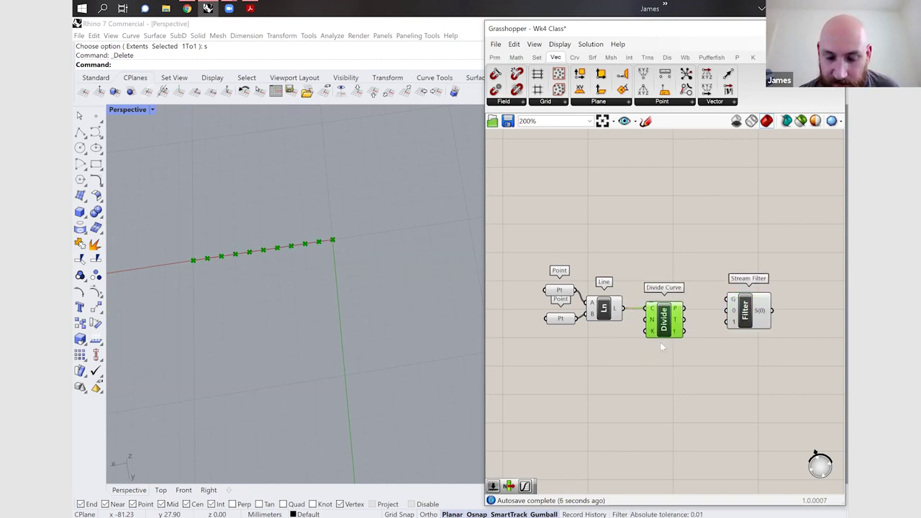
- Duplicate the Divide Curve component and place the copy below the original
key(ctrl+c)
key(ctrl+v)
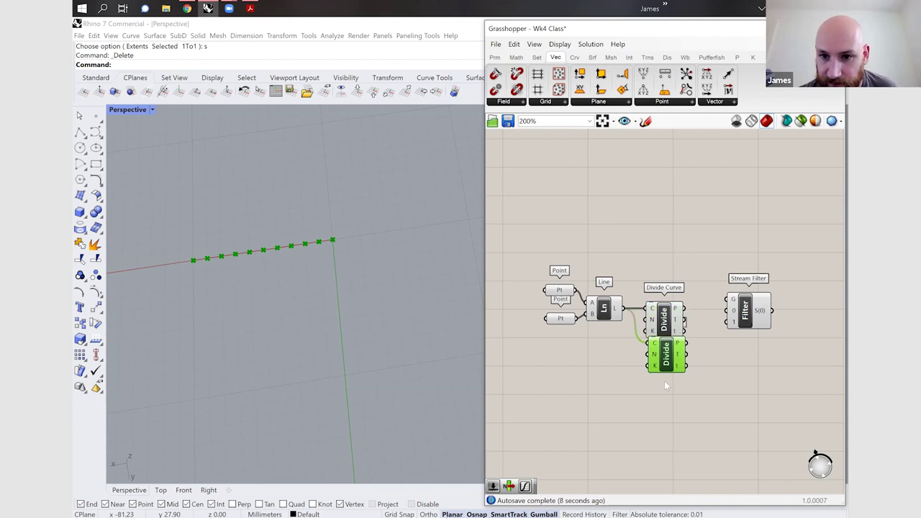
drag(667, 353, 668, 389)
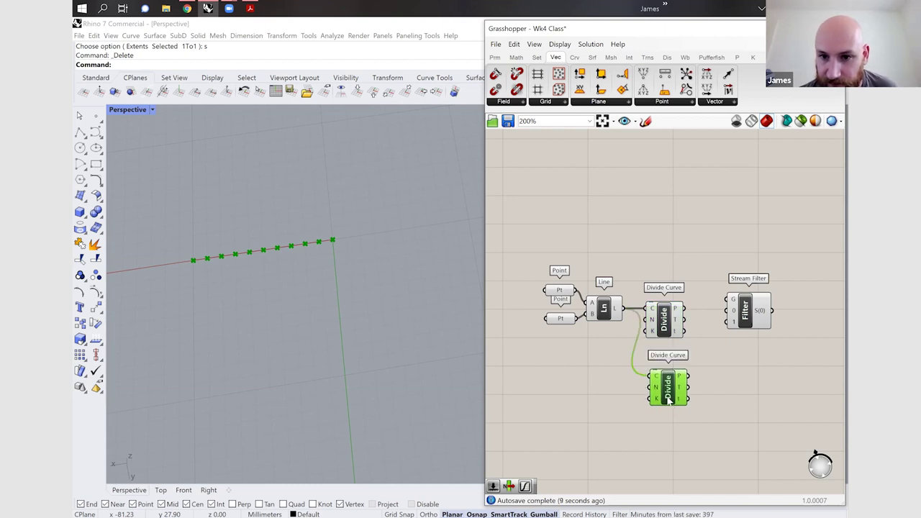
- Add a number slider set to 10 and connect it to the lower Divide Curve's count input
double_click(610, 413)
text(100)
key(Return)
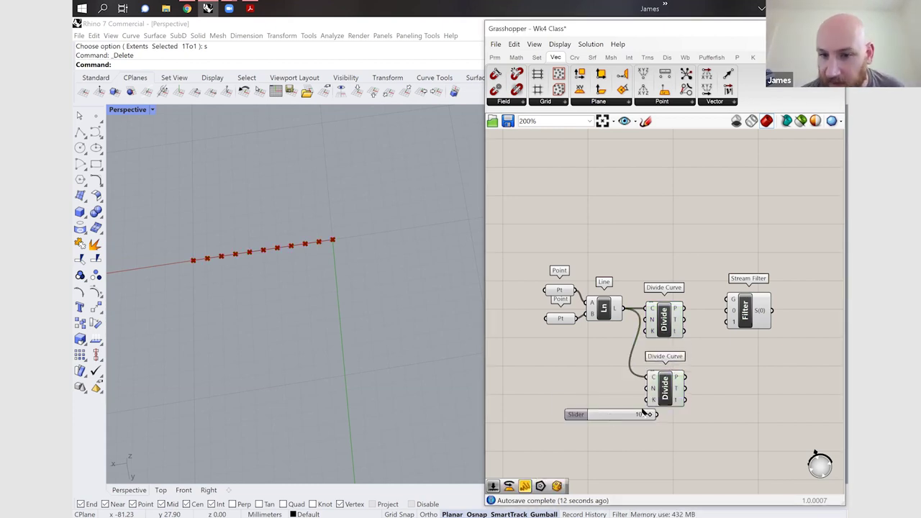
drag(650, 400, 595, 354)
- Duplicate the count slider, connect the copy to the upper Divide Curve's count input, and set it to 5
key(ctrl+c)
key(ctrl+v)
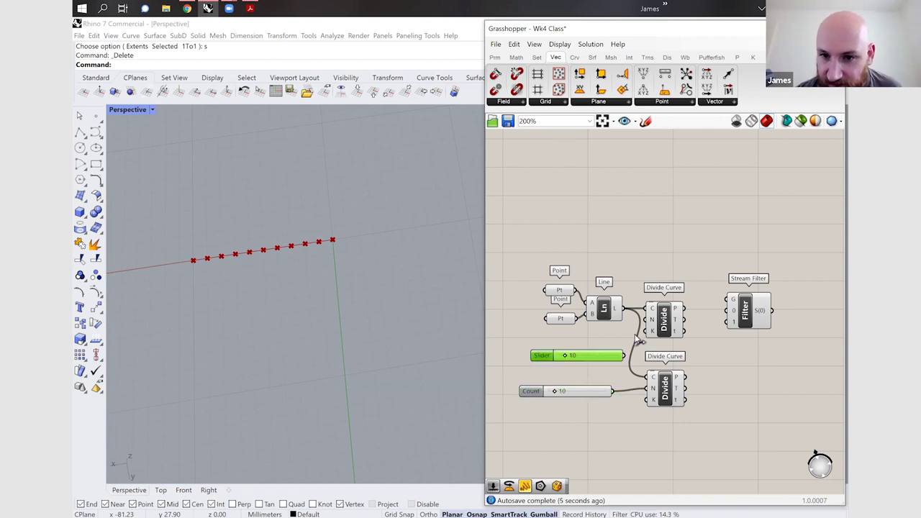
drag(641, 328, 651, 321)
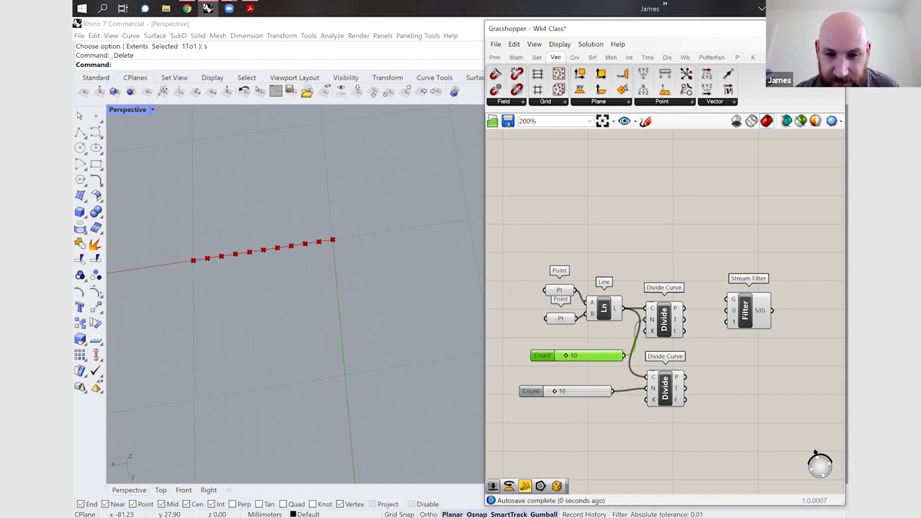
double_click(587, 356)
text(5)
key(Return)
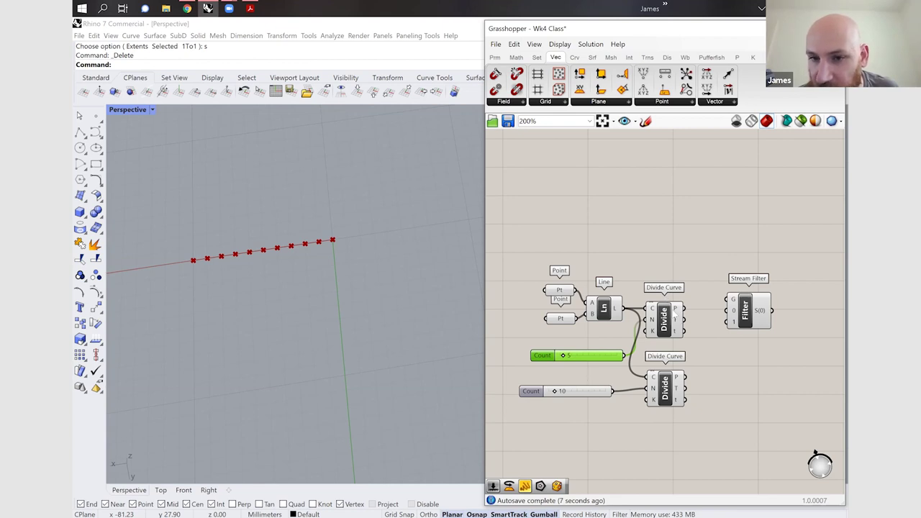
- Connect the upper Divide Curve's points to Stream Filter input 0 and the lower one's points to input 1
drag(689, 310, 727, 311)
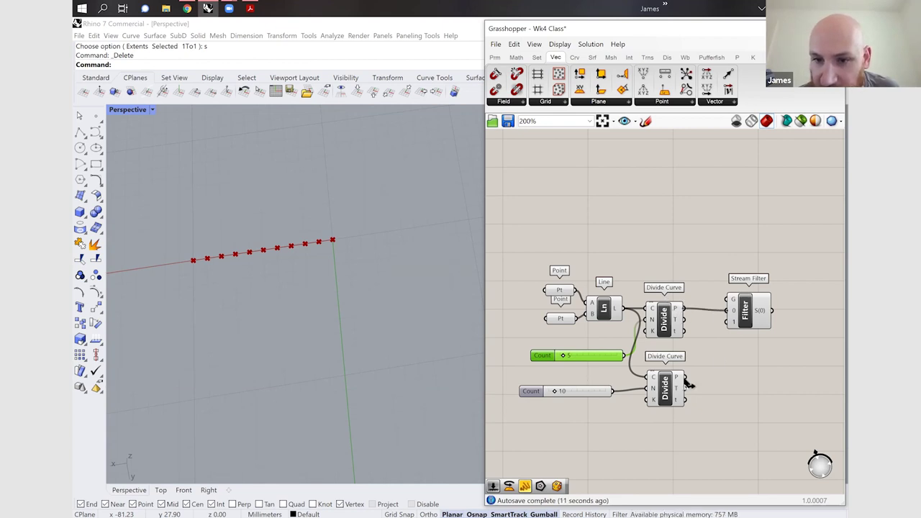
drag(689, 379, 730, 322)
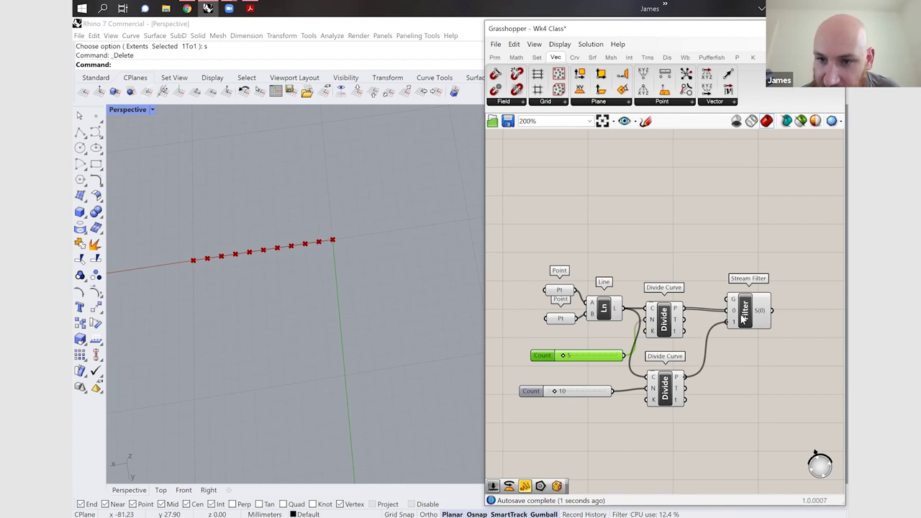
scroll(739, 321, up, 5)
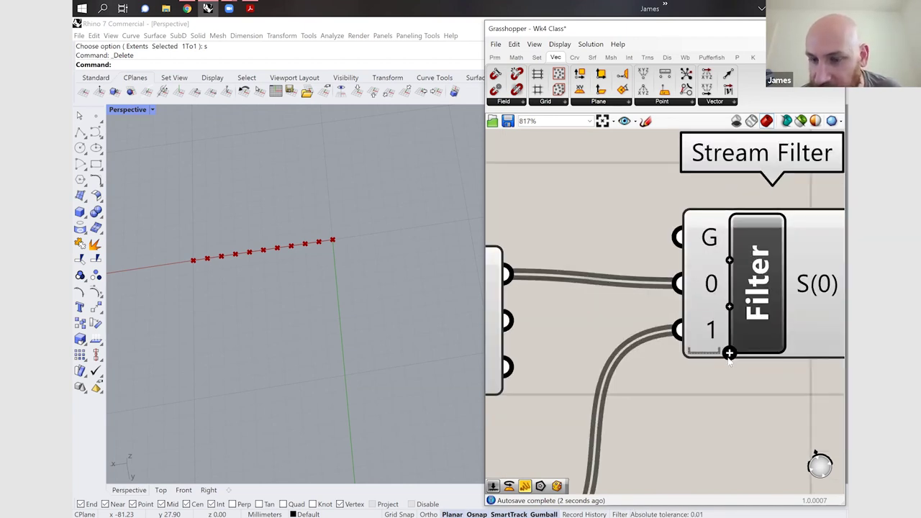
scroll(685, 375, down, 8)
- Add a Value List above the Divide Curve components and connect it to the Stream Filter's gate input
right_drag(693, 317, 703, 360)
scroll(703, 358, down, 1)
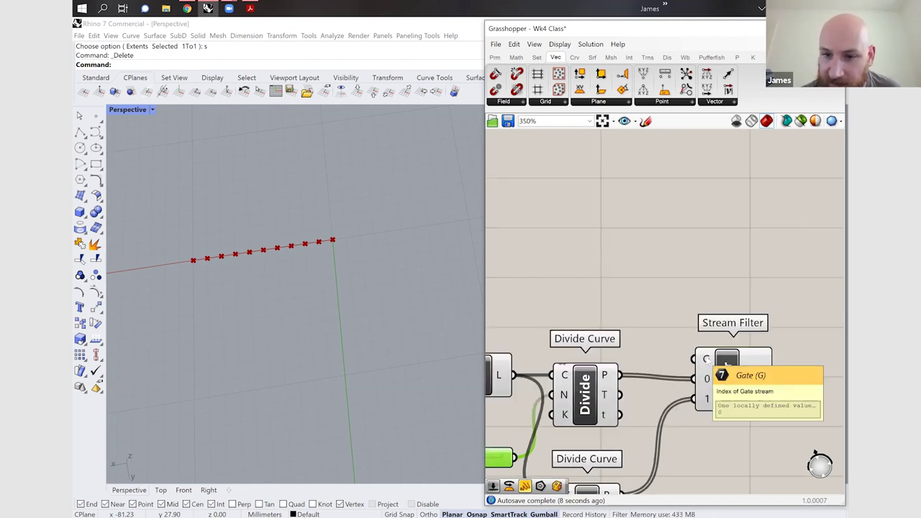
double_click(646, 308)
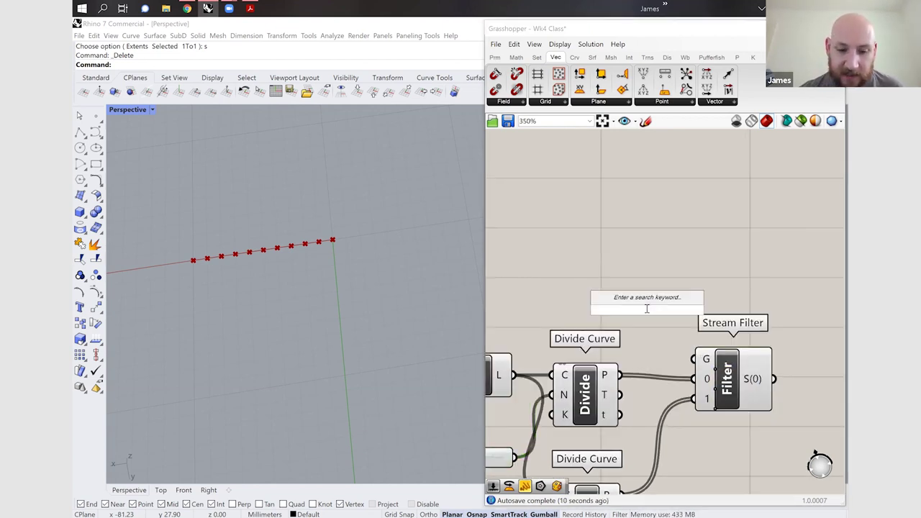
click(494, 57)
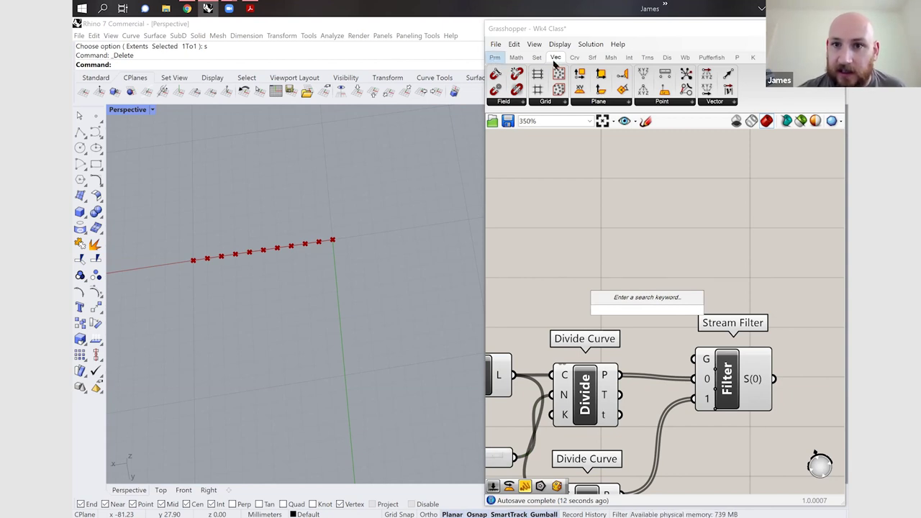
click(701, 101)
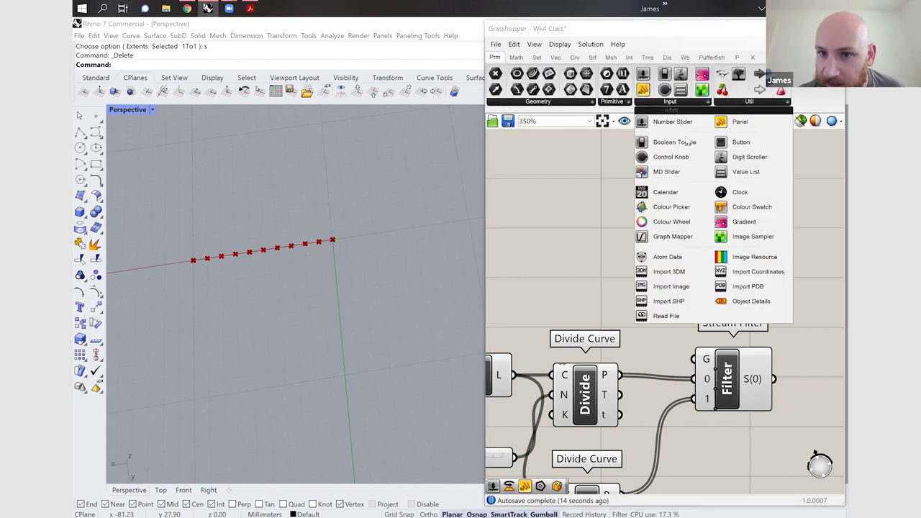
click(747, 172)
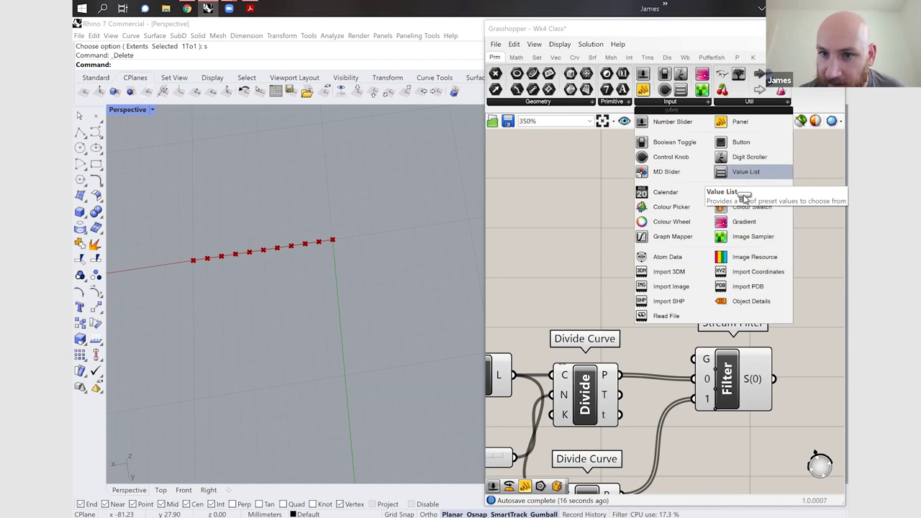
click(637, 273)
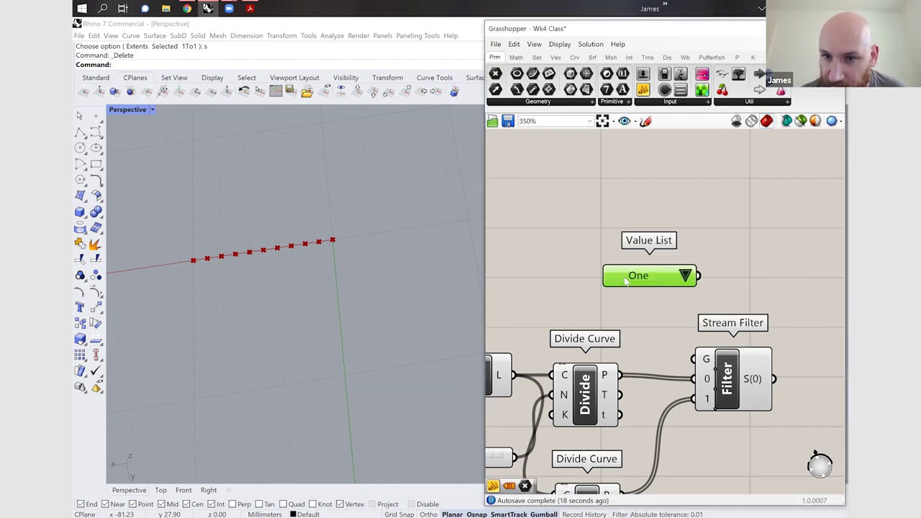
drag(660, 276, 617, 277)
drag(694, 358, 655, 274)
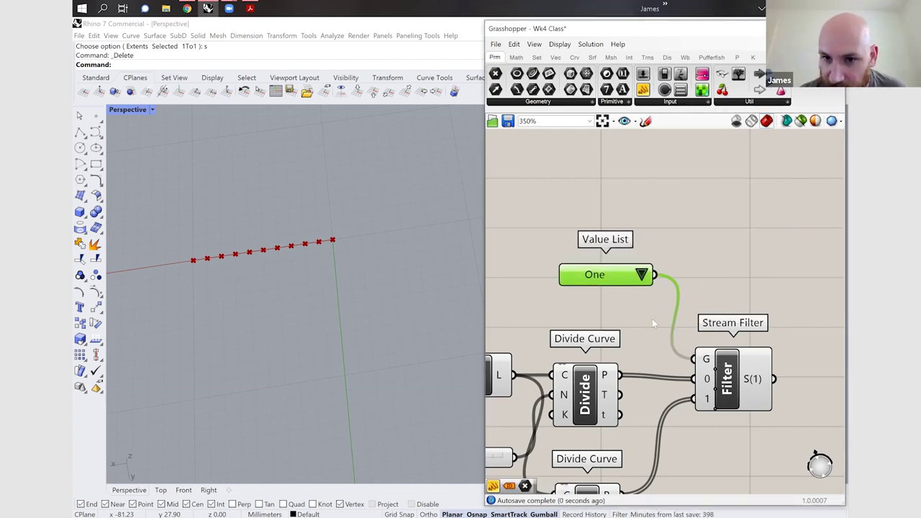
- Try the Check List display mode on the Value List and undo it
right_click(616, 274)
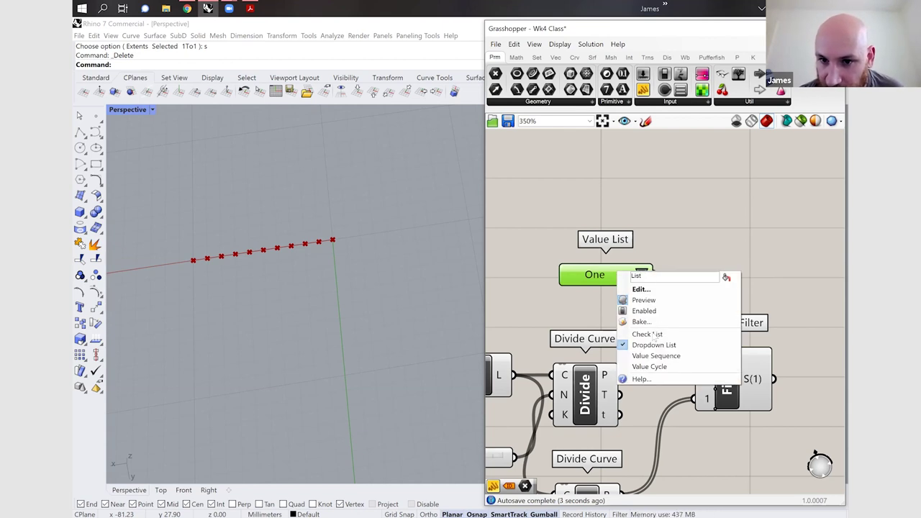
click(603, 279)
right_click(603, 279)
click(633, 340)
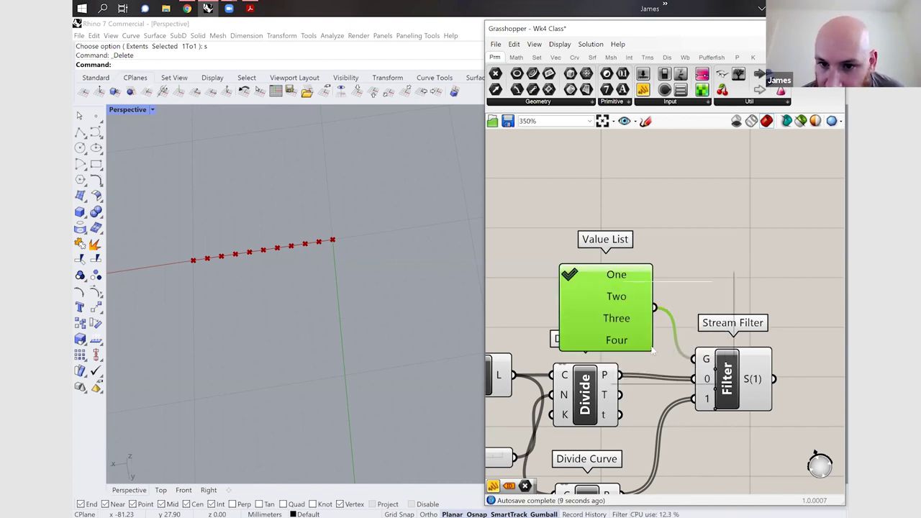
key(ctrl+z)
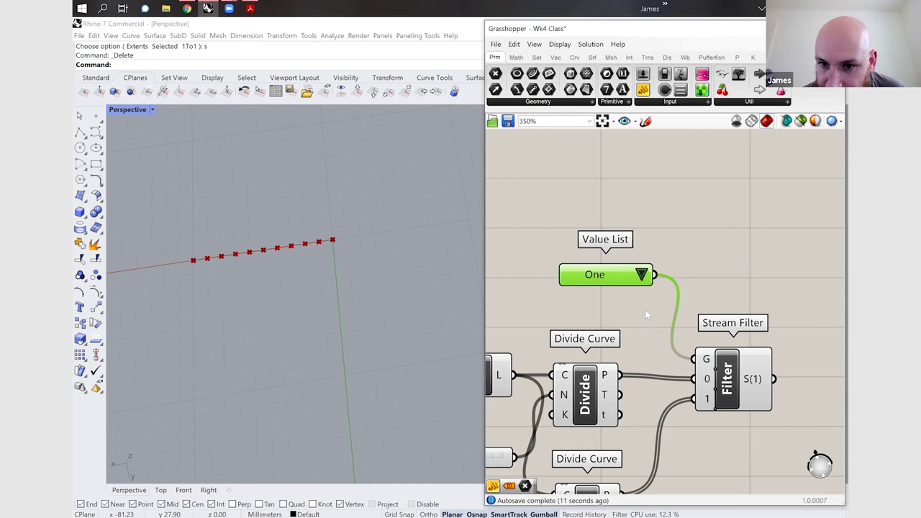
- Edit the Value List constants to One = 0 and Two = 1, removing the Three and Four entries
right_click(623, 275)
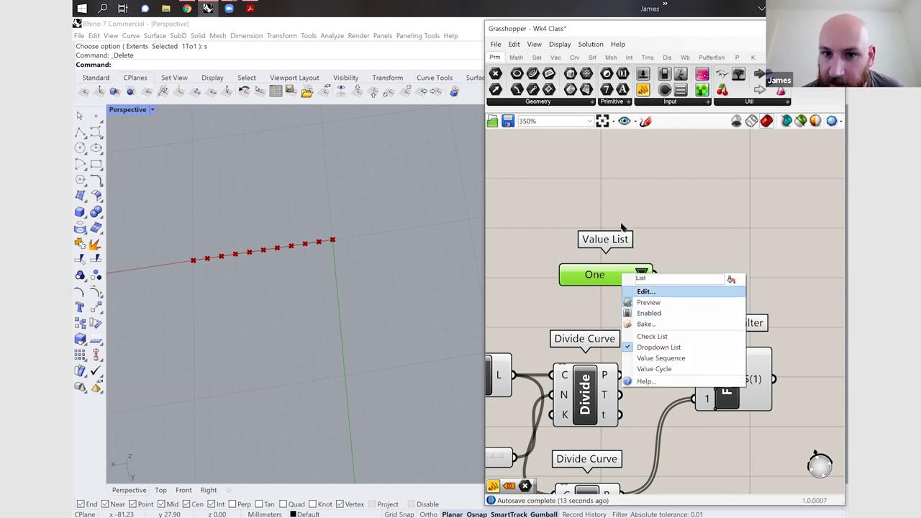
key(Return)
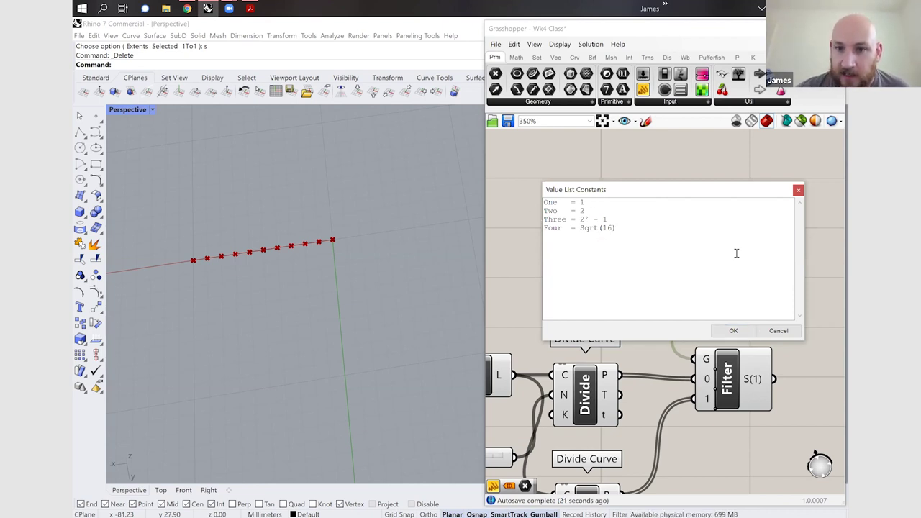
text(0)
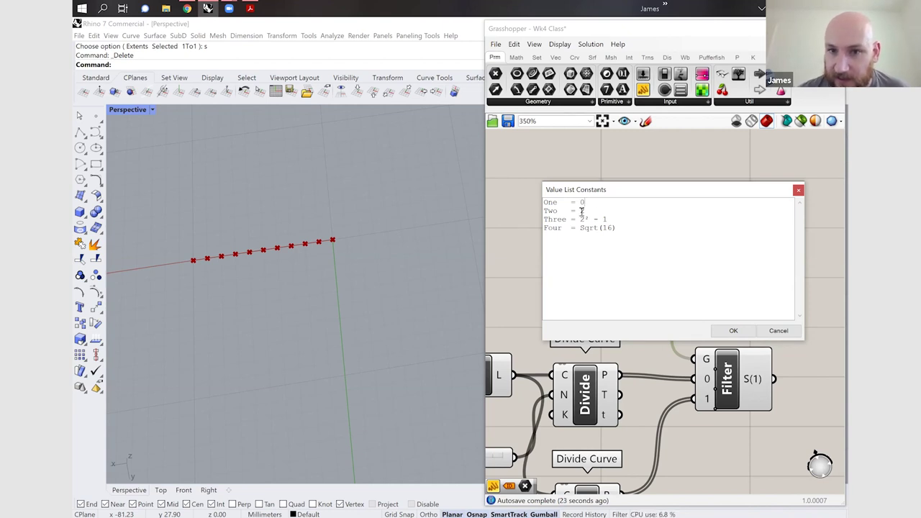
double_click(582, 210)
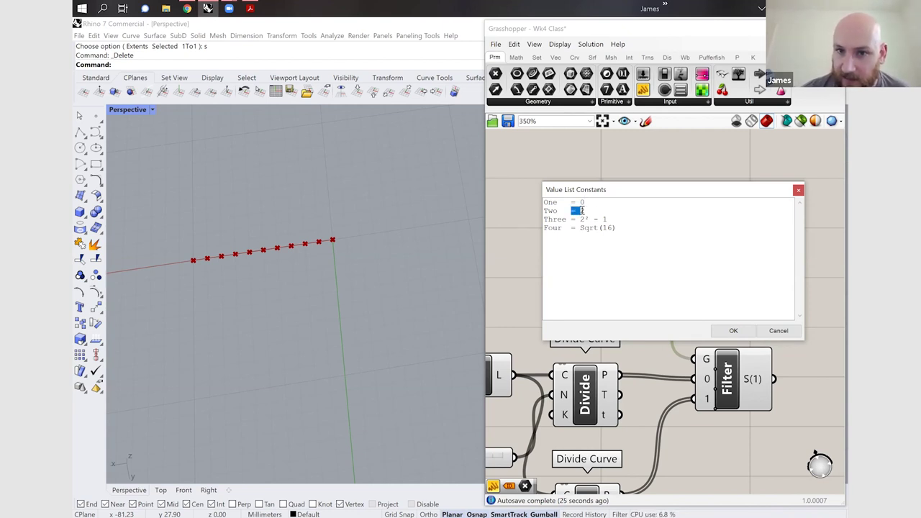
text(1)
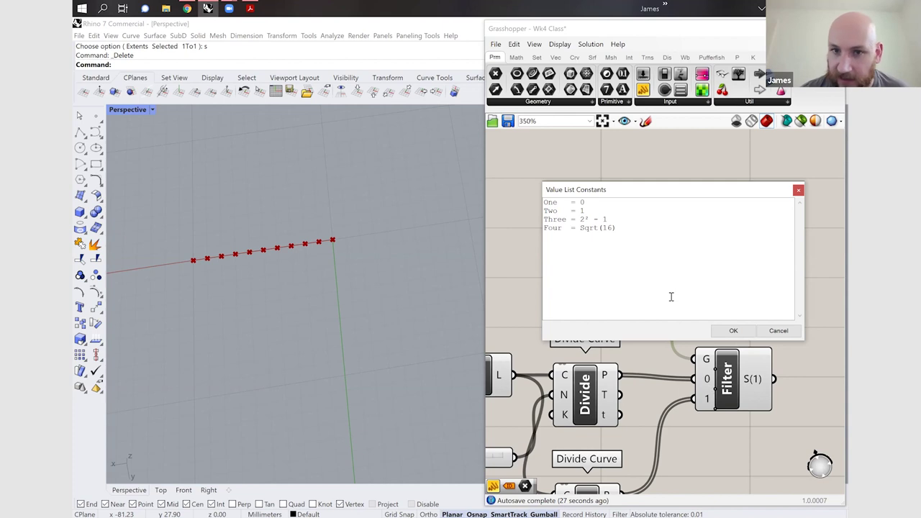
drag(616, 227, 534, 220)
key(BackSpace)
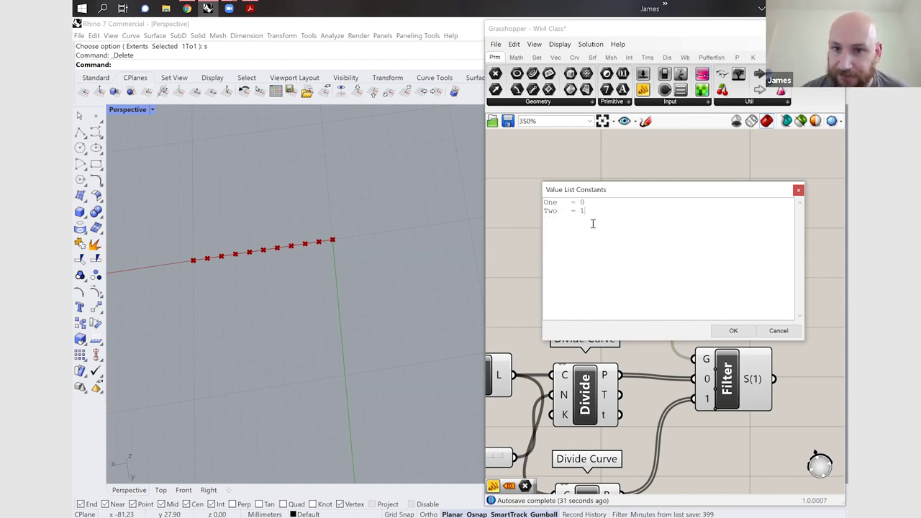
double_click(547, 202)
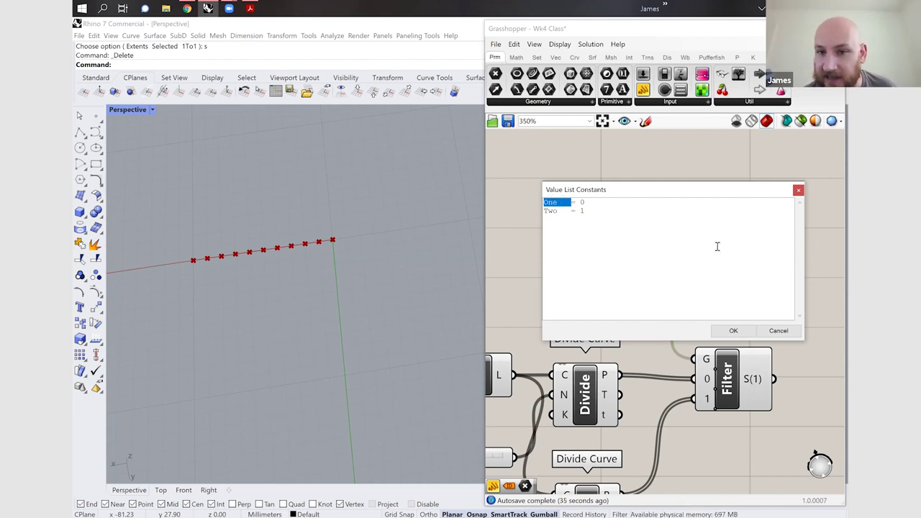
click(733, 331)
click(727, 283)
- Turn off the preview of the Point, Line and both Divide Curve components feeding the Stream Filter
scroll(700, 234, down, 2)
scroll(748, 277, down, 2)
scroll(780, 299, up, 1)
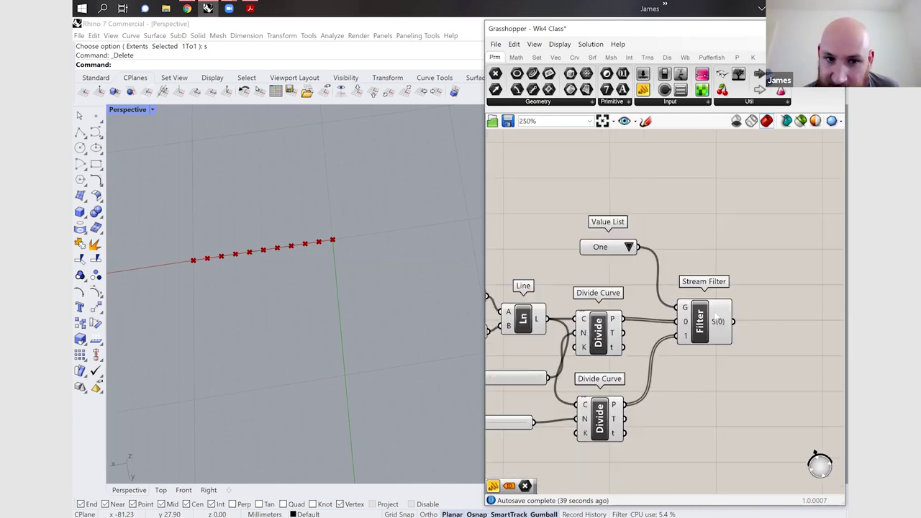
scroll(635, 395, down, 3)
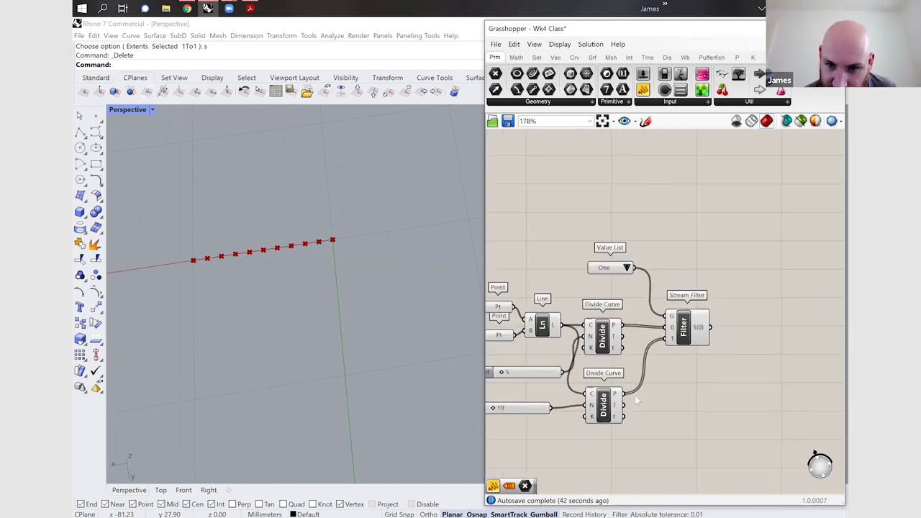
drag(632, 430, 500, 319)
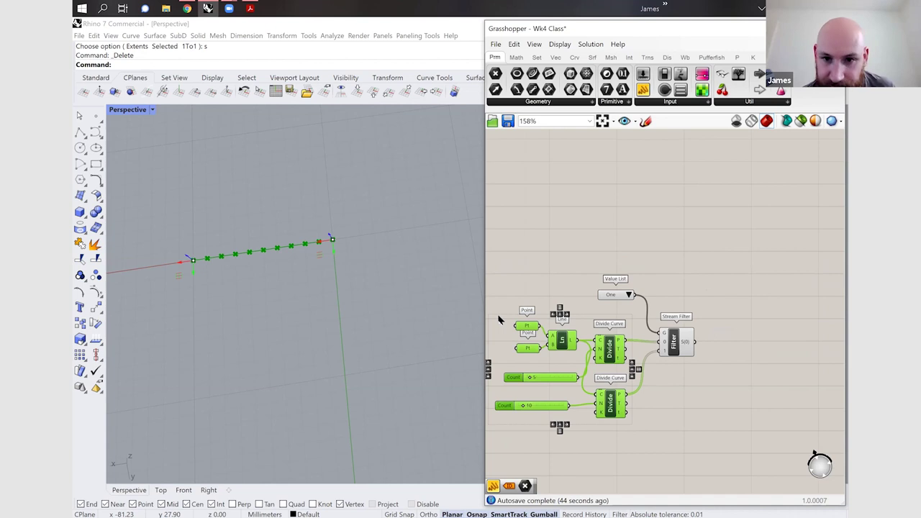
- Select the Stream Filter, then switch the Value List to Two and back to One to compare the previewed points
click(675, 345)
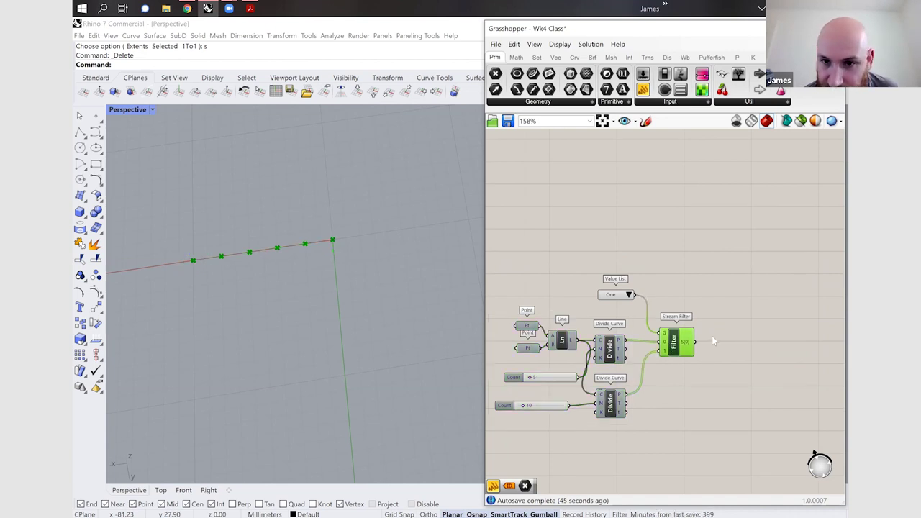
click(629, 296)
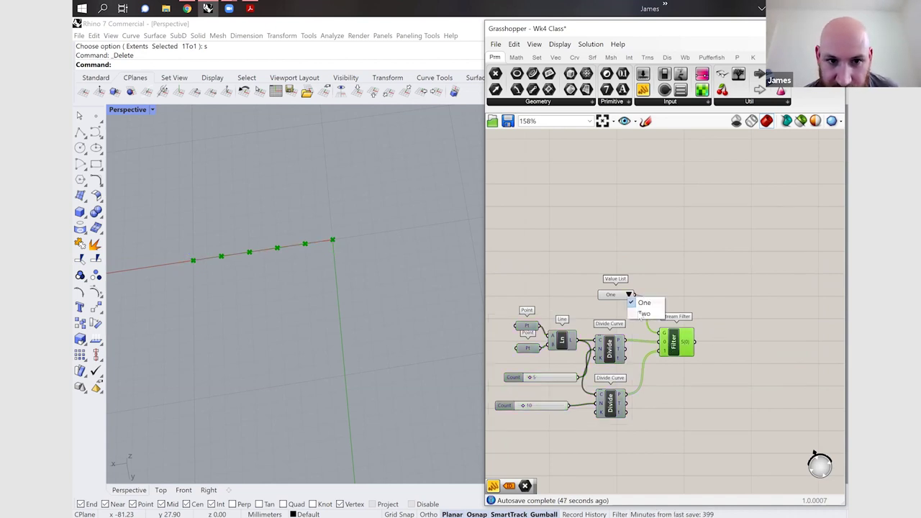
click(641, 314)
click(630, 295)
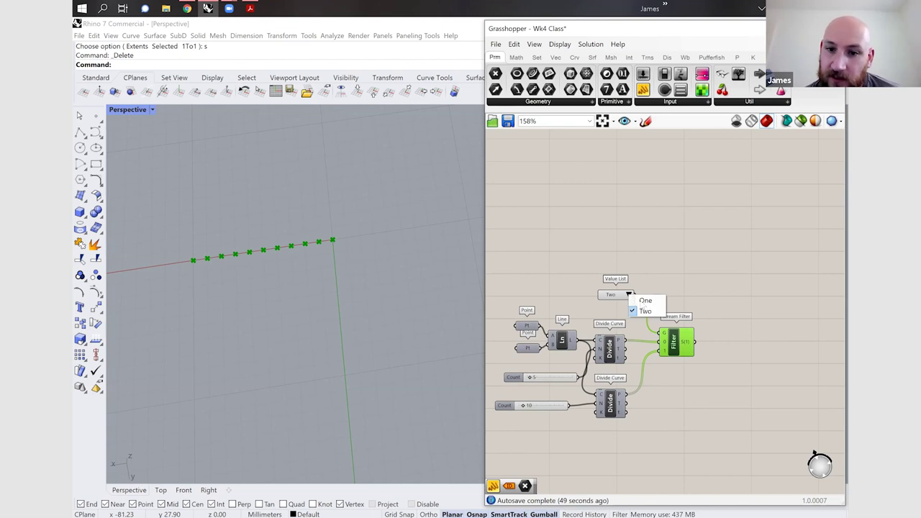
click(644, 300)
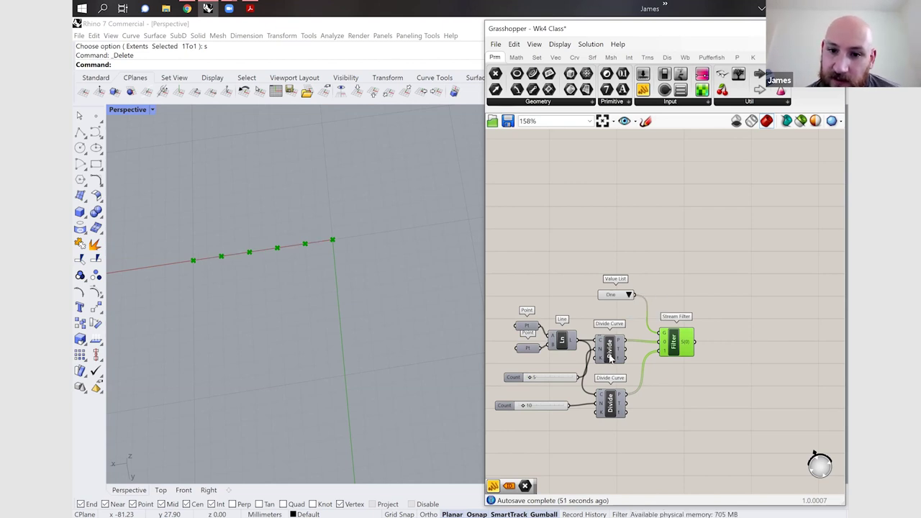
- Switch the Value List to Two and inspect the data in the Stream Filter's output
click(613, 415)
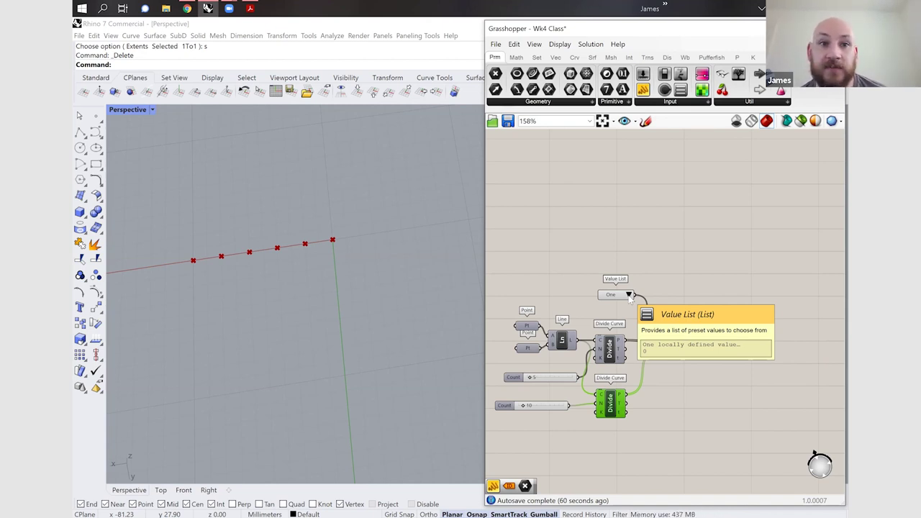
click(675, 349)
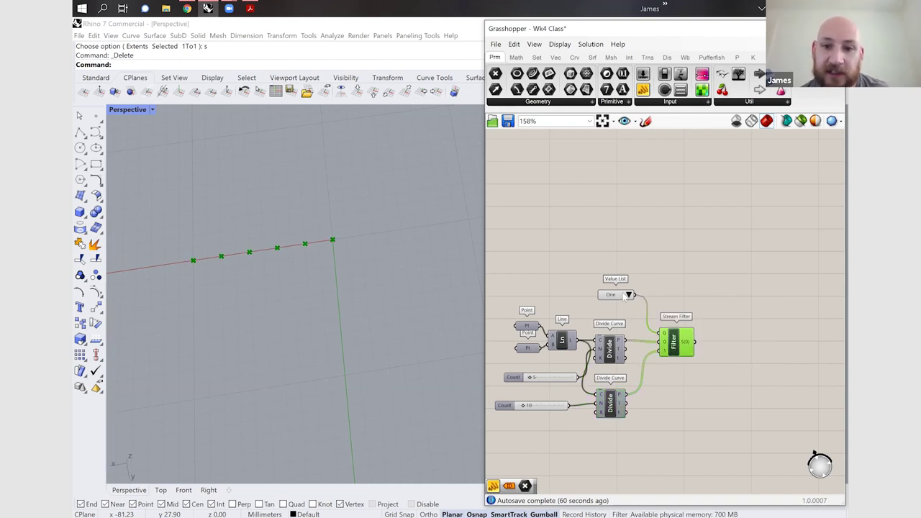
click(623, 297)
click(627, 294)
click(638, 312)
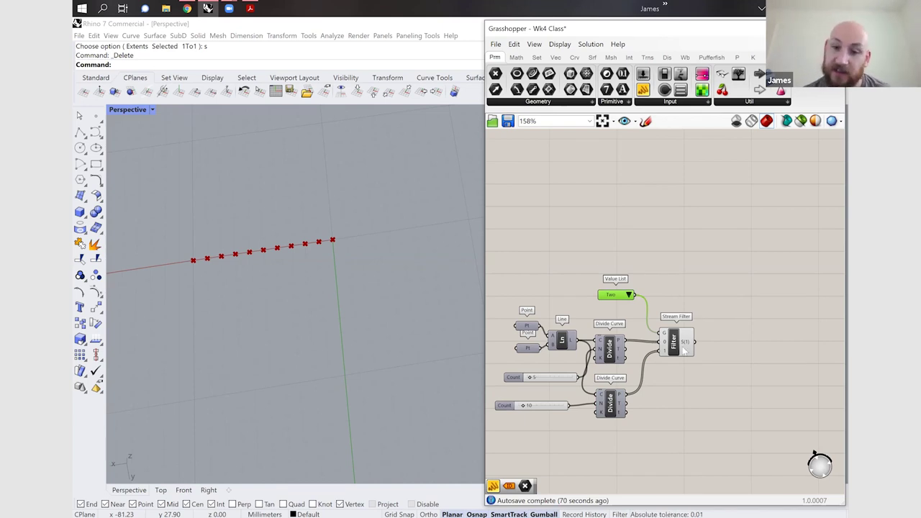
mouse_move(687, 345)
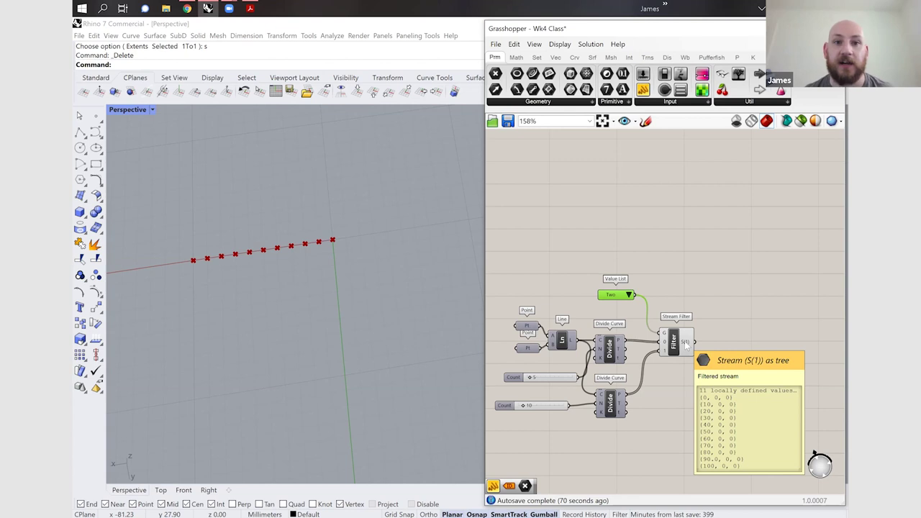
- Switch the Value List feeding the Stream Filter back to One
click(624, 296)
click(636, 300)
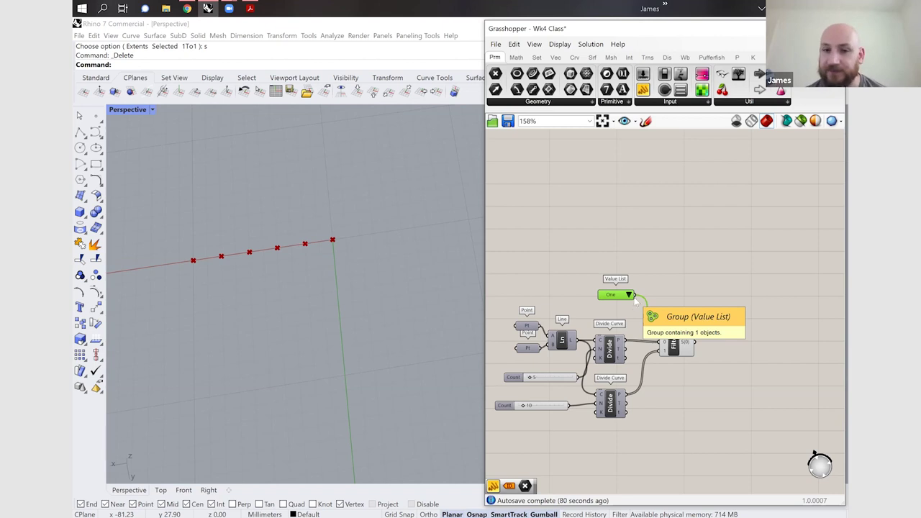
click(559, 45)
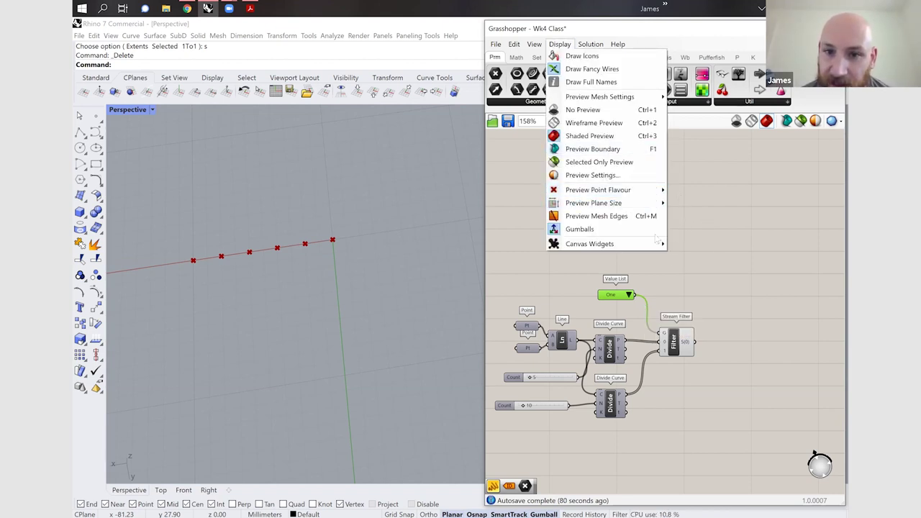
mouse_move(638, 243)
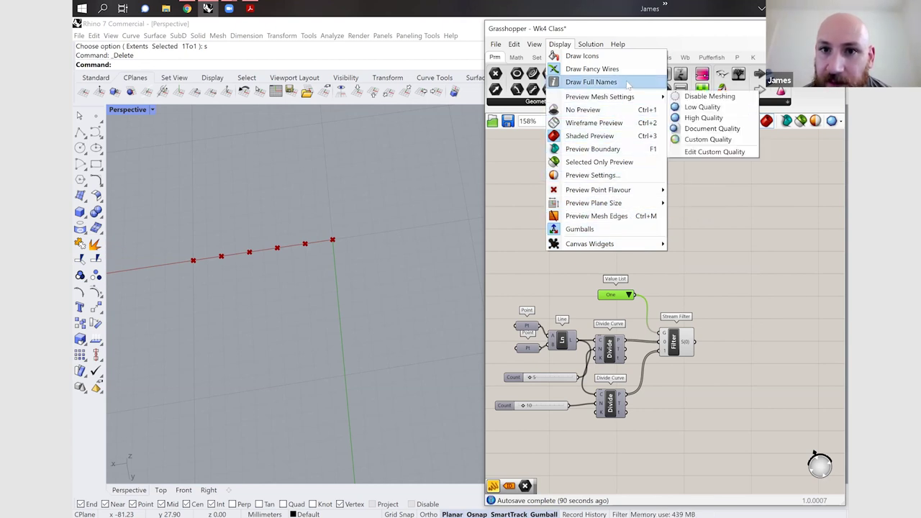
mouse_move(588, 46)
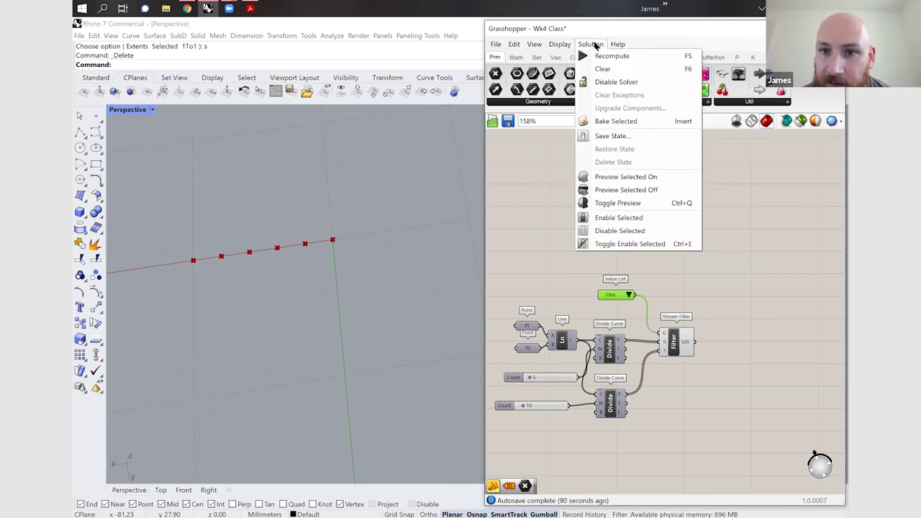
click(614, 37)
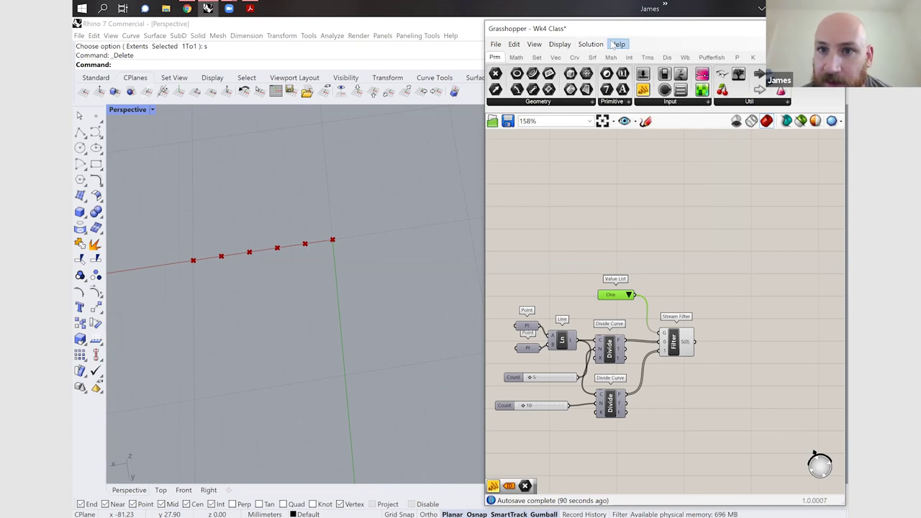
click(534, 45)
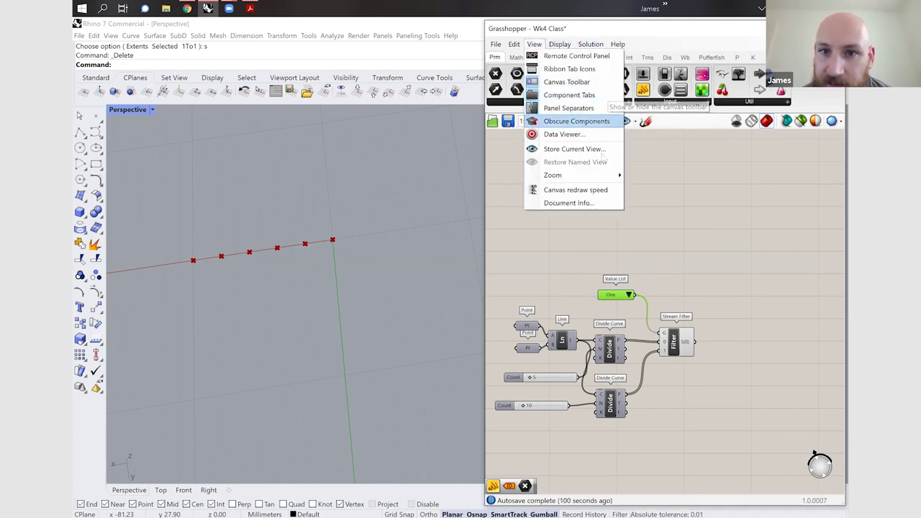
click(670, 197)
click(669, 197)
click(628, 298)
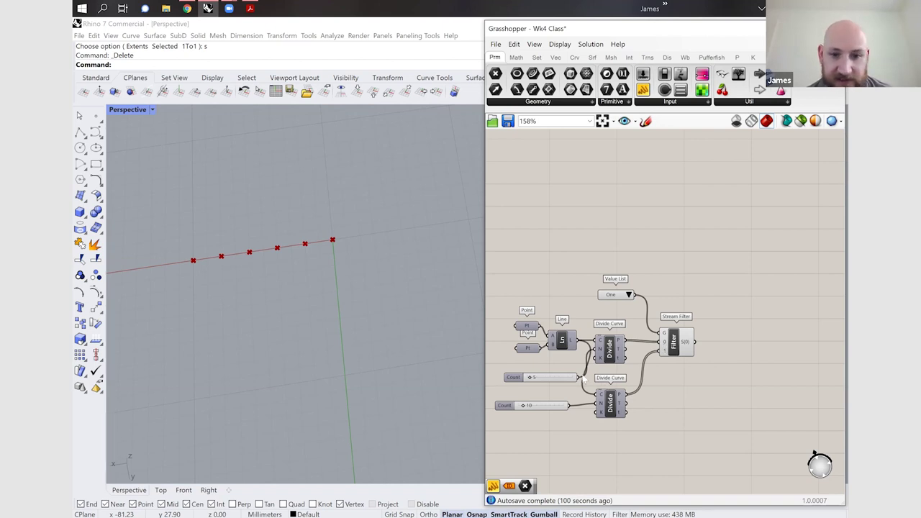
- Move both Divide Curve components and the Stream Filter farther away from the Line component
scroll(584, 378, up, 2)
drag(671, 318, 600, 297)
drag(622, 340, 701, 346)
click(780, 398)
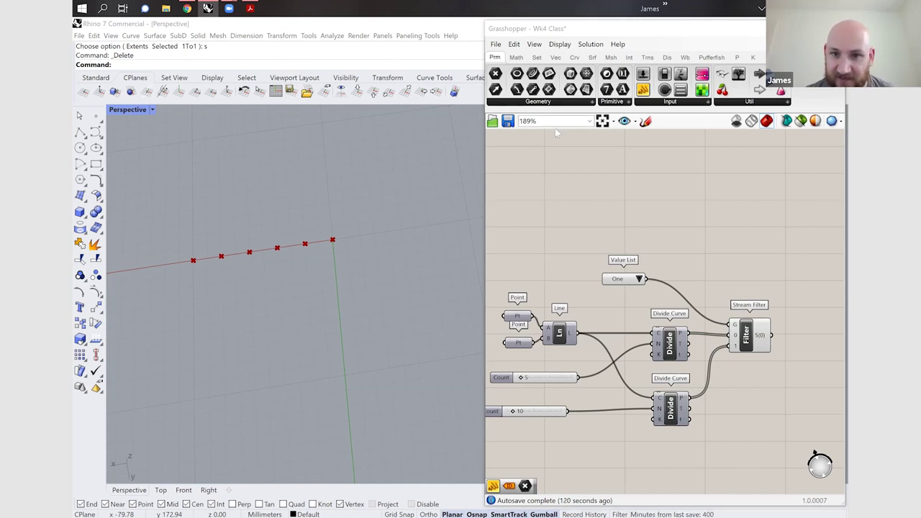
- Switch the Value List to Two so the Stream Filter passes the second divided line
click(638, 278)
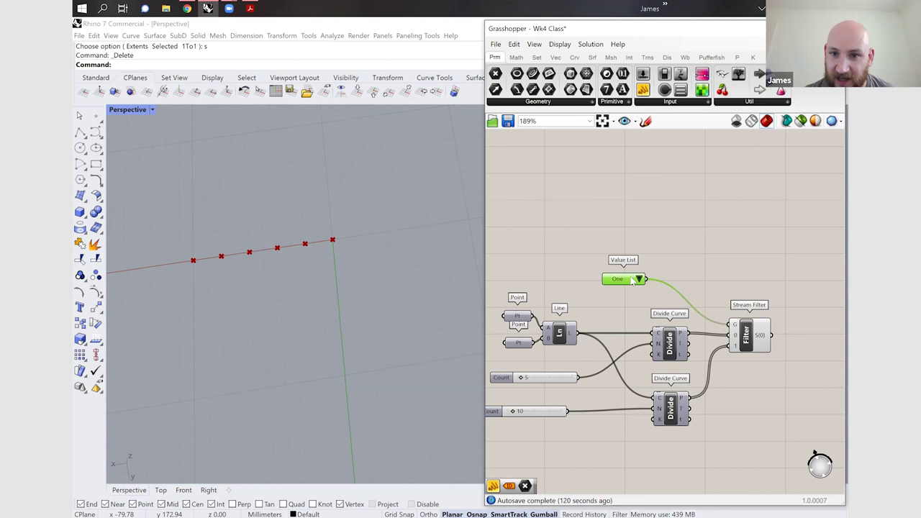
click(639, 278)
click(652, 293)
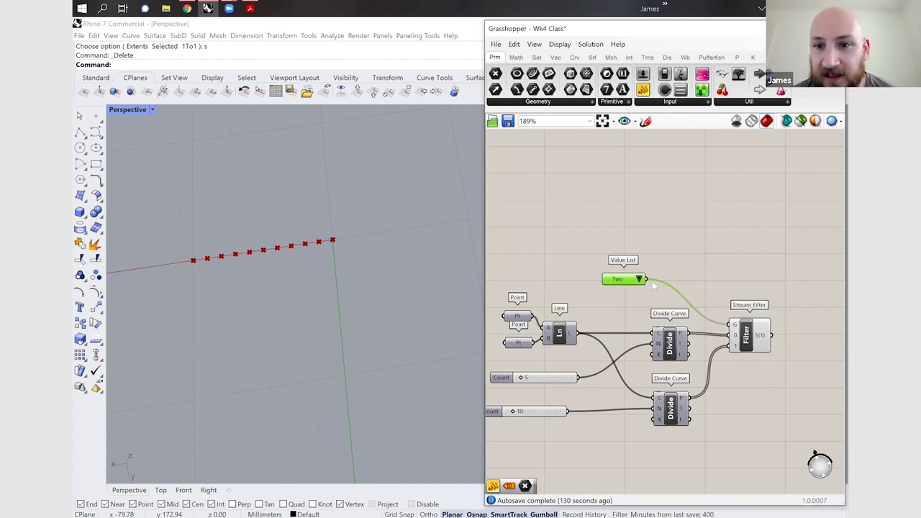
click(677, 283)
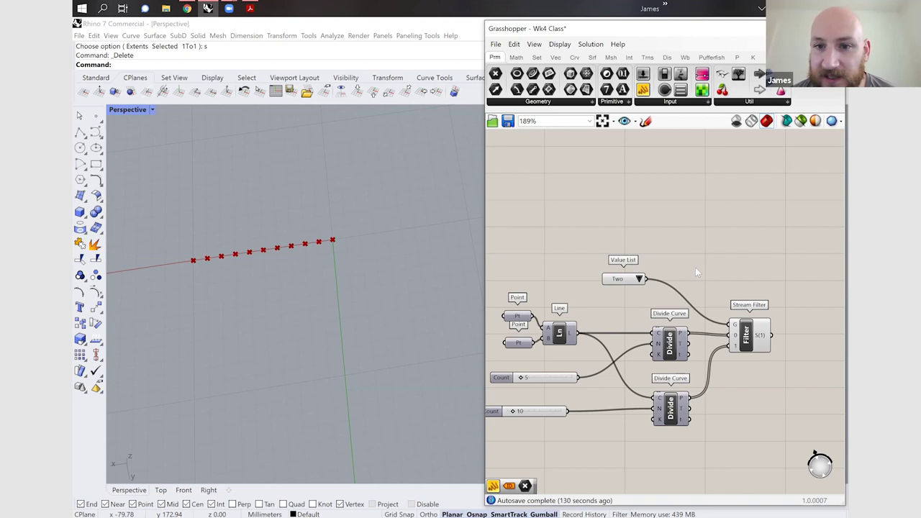
- Add a Data Dam component above the Stream Filter and reveal where it sits in the component palette
double_click(695, 267)
text(data)
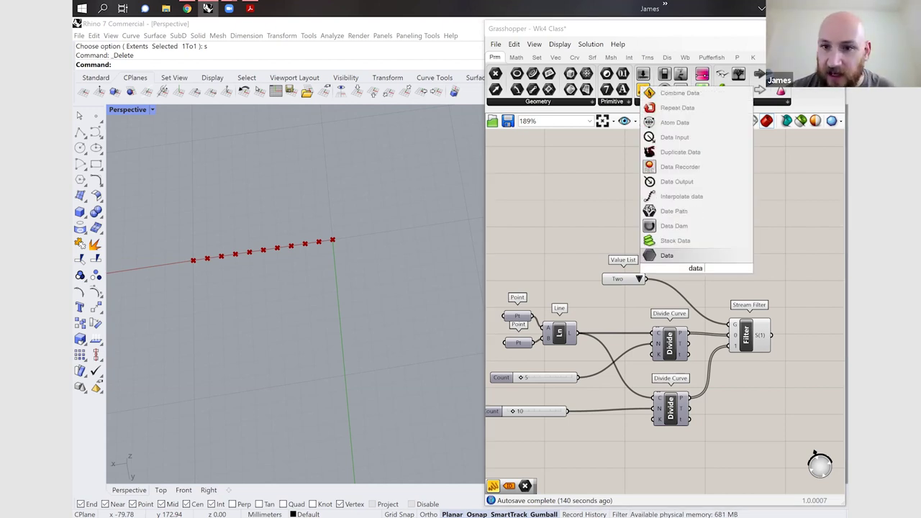
text( dam)
key(Return)
drag(696, 269, 737, 229)
ctrl+alt+click(739, 230)
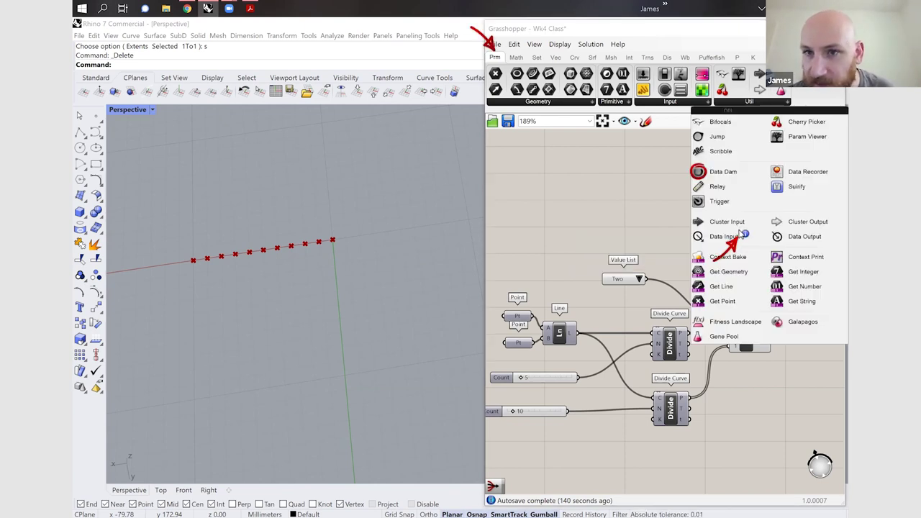
click(751, 101)
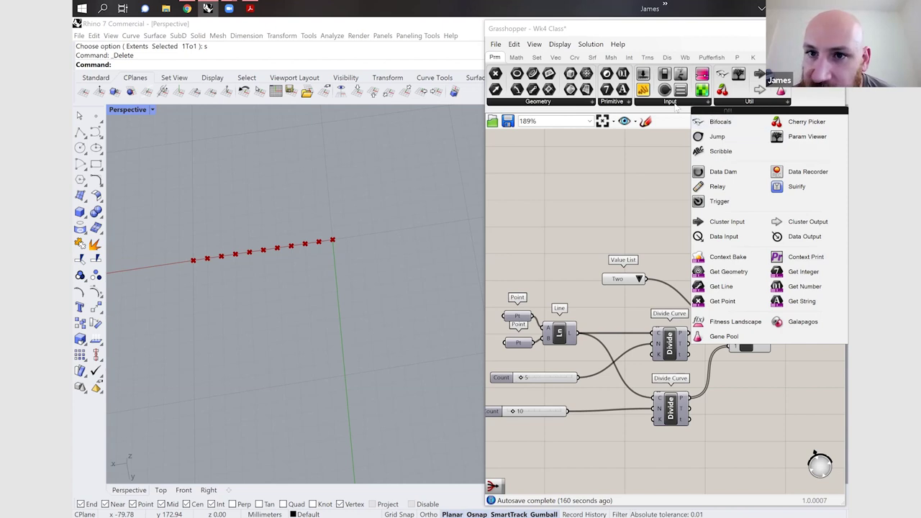
- Place a Control Knob above the Value List and turn it to 1.21
click(674, 103)
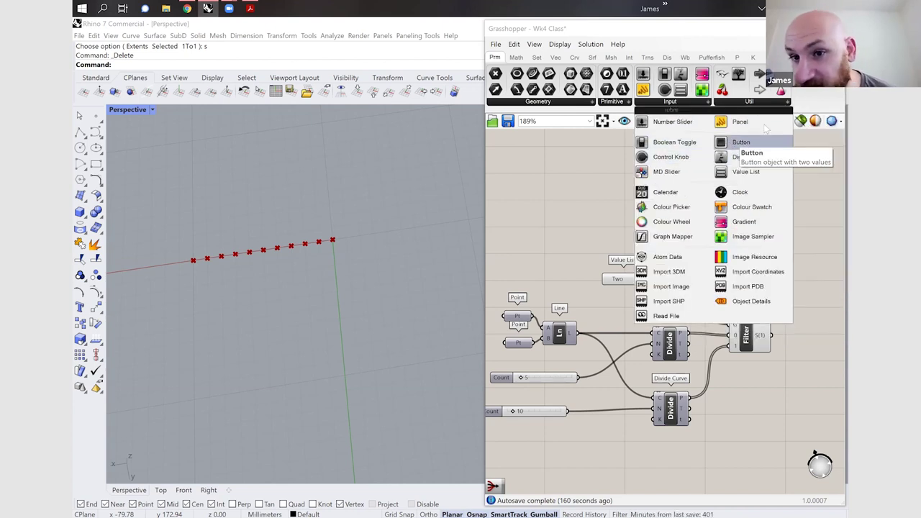
click(674, 158)
click(643, 215)
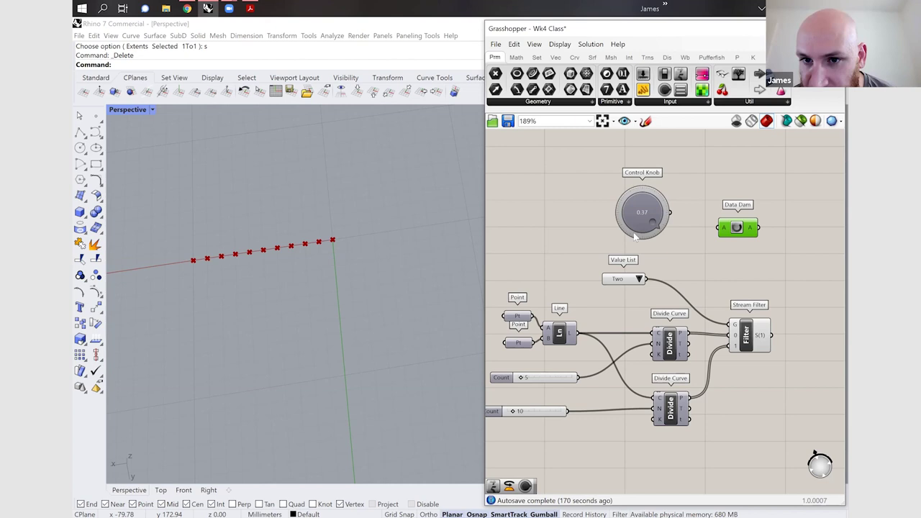
click(660, 106)
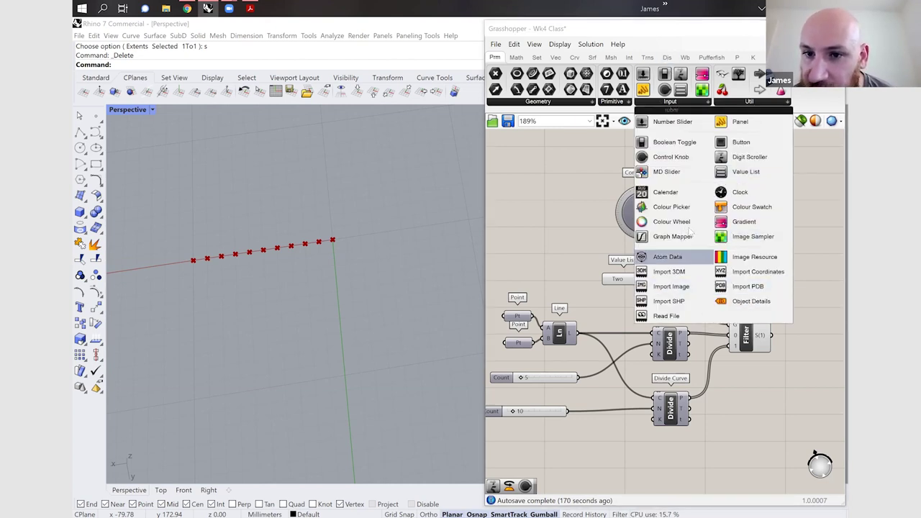
click(534, 44)
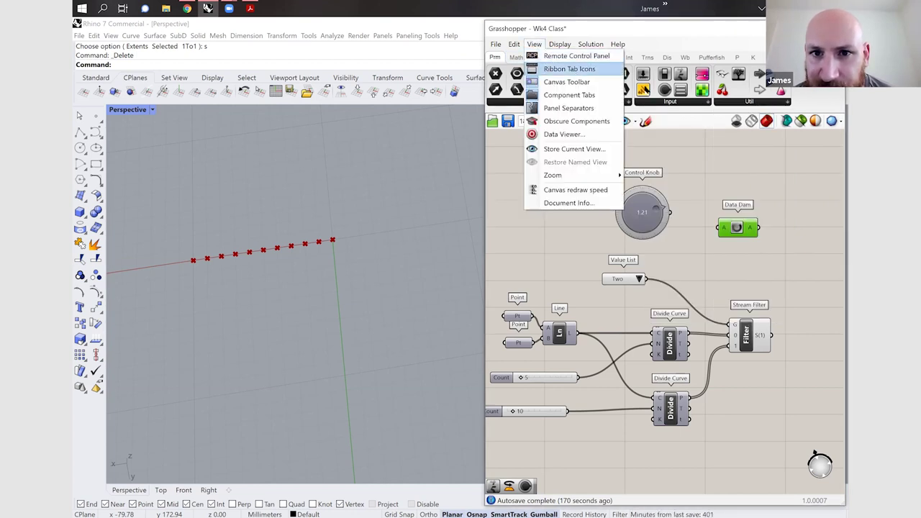
click(463, 166)
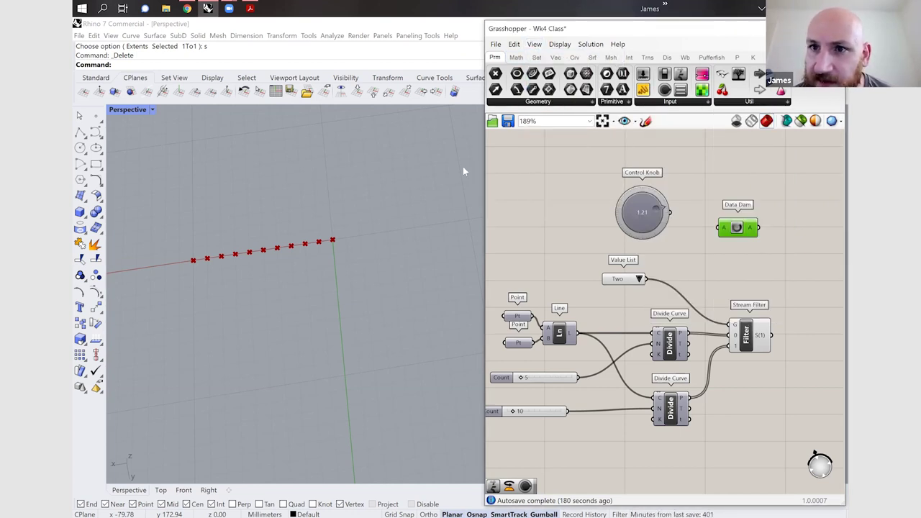
key(super+Up)
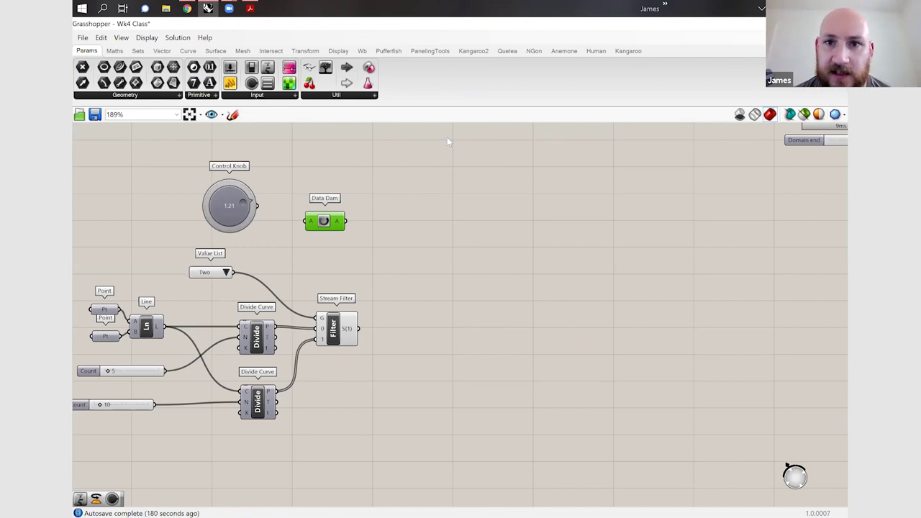
click(121, 37)
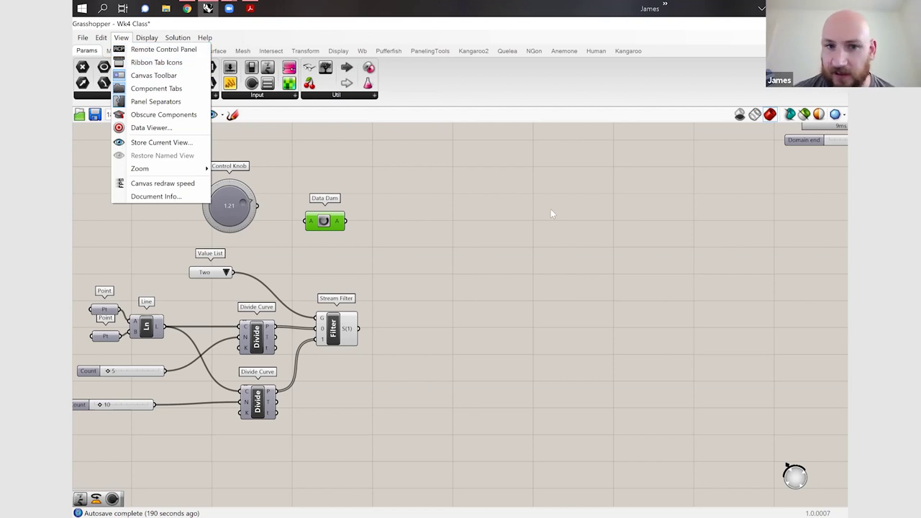
click(532, 217)
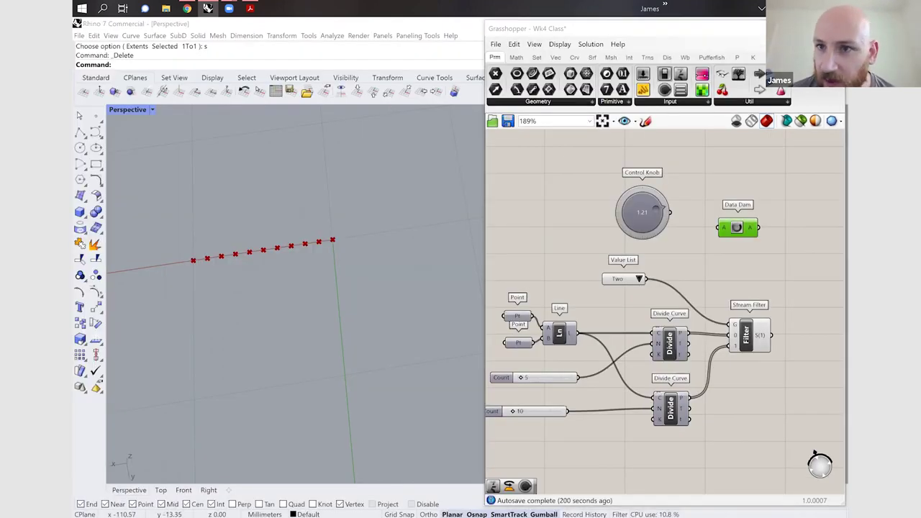
click(798, 44)
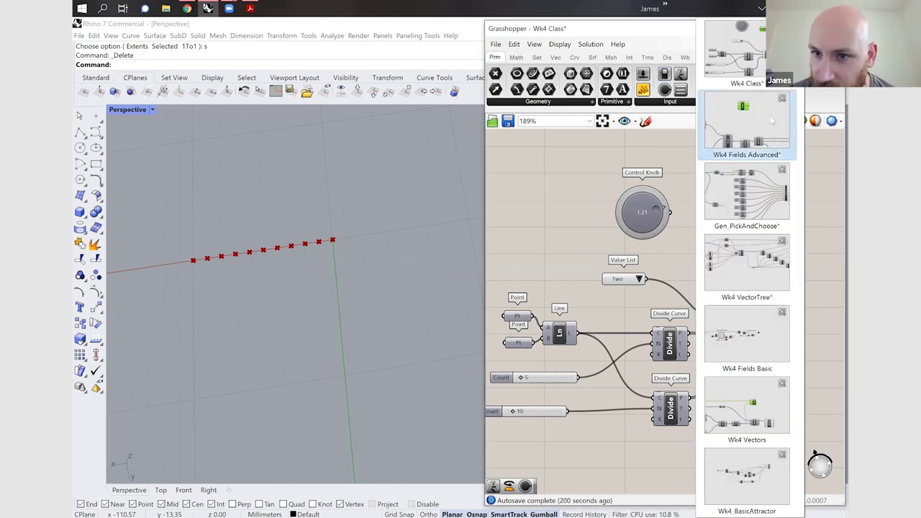
click(591, 208)
- Turn off the Stream Filter's preview and turn on the preview of the Nurbs Curve fed by the Move component
scroll(648, 252, down, 4)
click(696, 291)
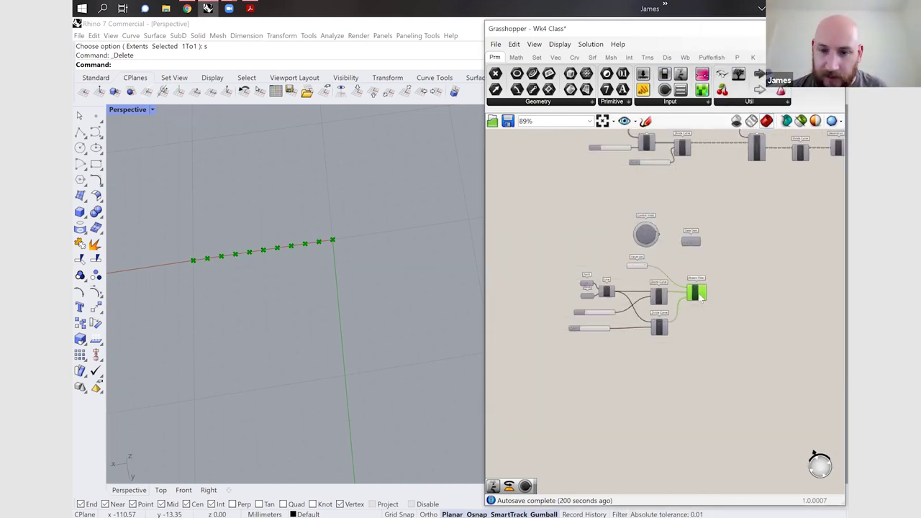
scroll(659, 394, down, 8)
scroll(685, 286, up, 6)
scroll(722, 362, up, 2)
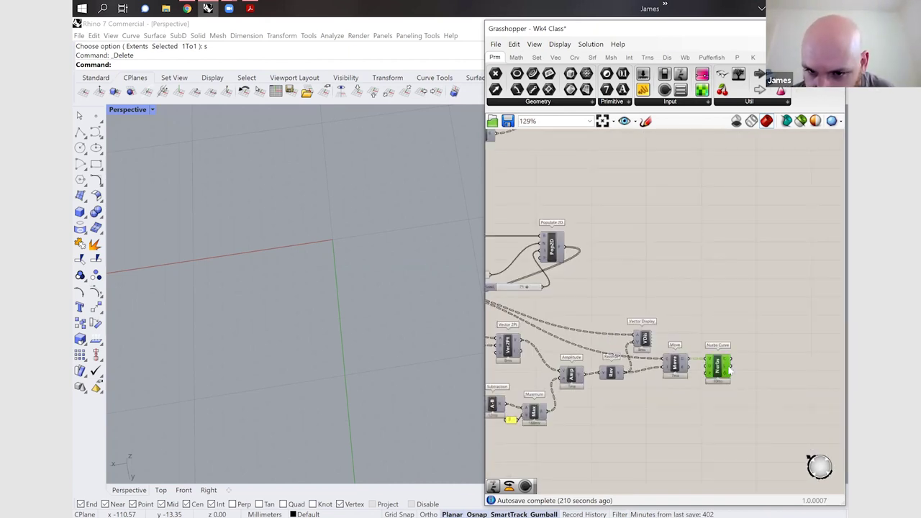
click(748, 307)
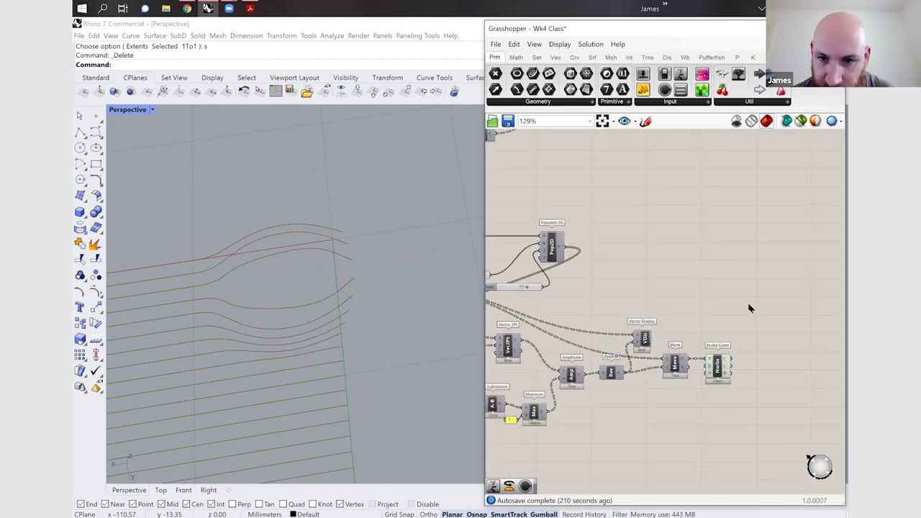
- Set the Count slider of the Populate 2D component in the field-line definition to 6
scroll(748, 306, down, 5)
scroll(680, 325, up, 6)
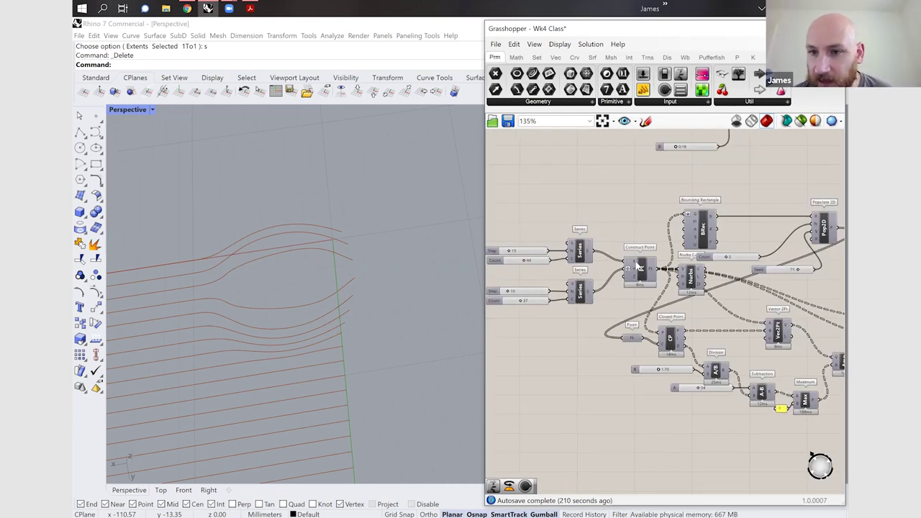
scroll(636, 267, down, 3)
scroll(553, 283, up, 3)
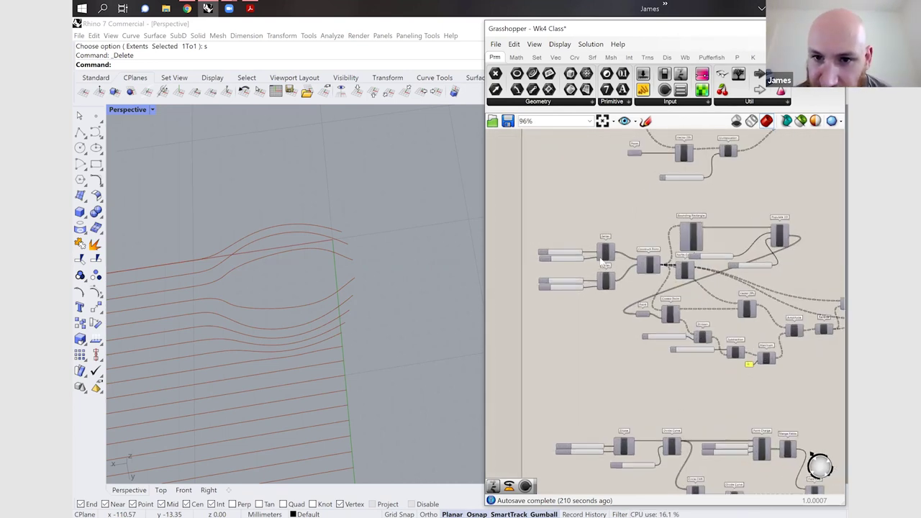
scroll(589, 272, down, 3)
scroll(775, 245, up, 4)
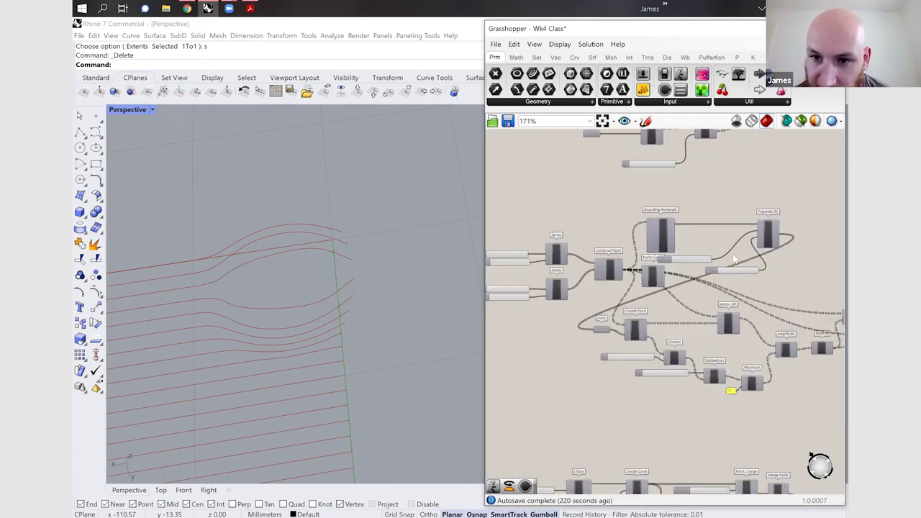
click(652, 271)
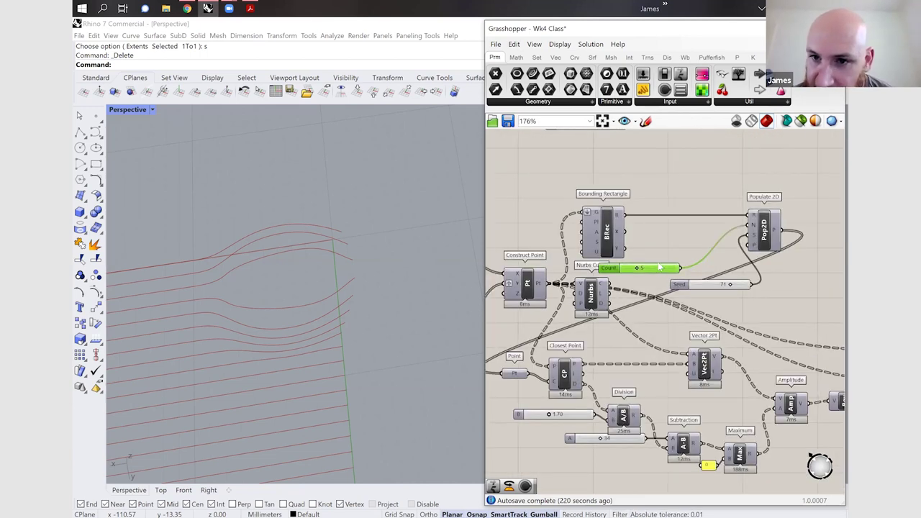
scroll(654, 267, up, 2)
scroll(360, 319, down, 3)
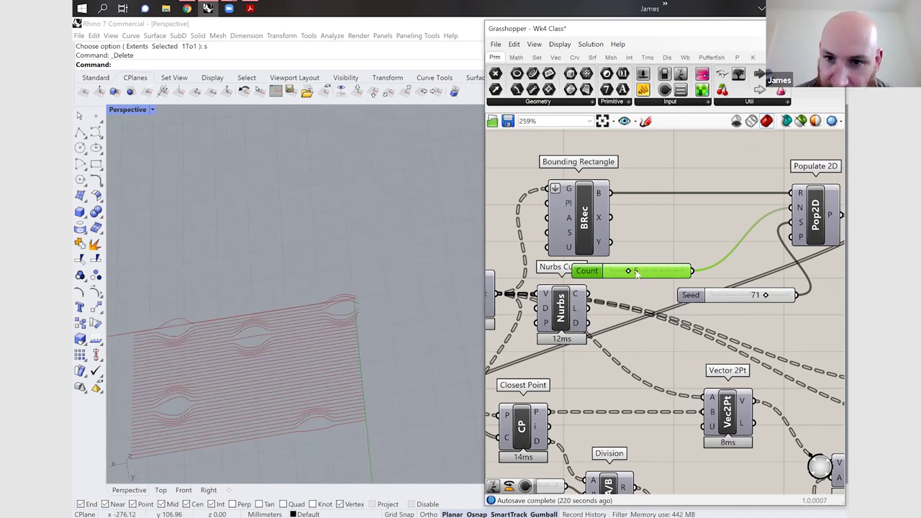
drag(638, 273, 632, 273)
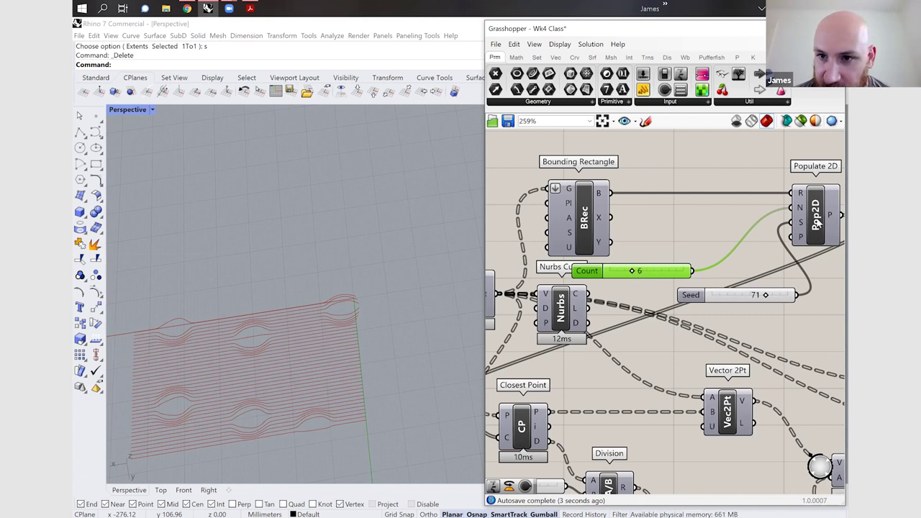
- Publish the Count and Seed sliders of the Populate 2D component to the remote panel
right_click(650, 274)
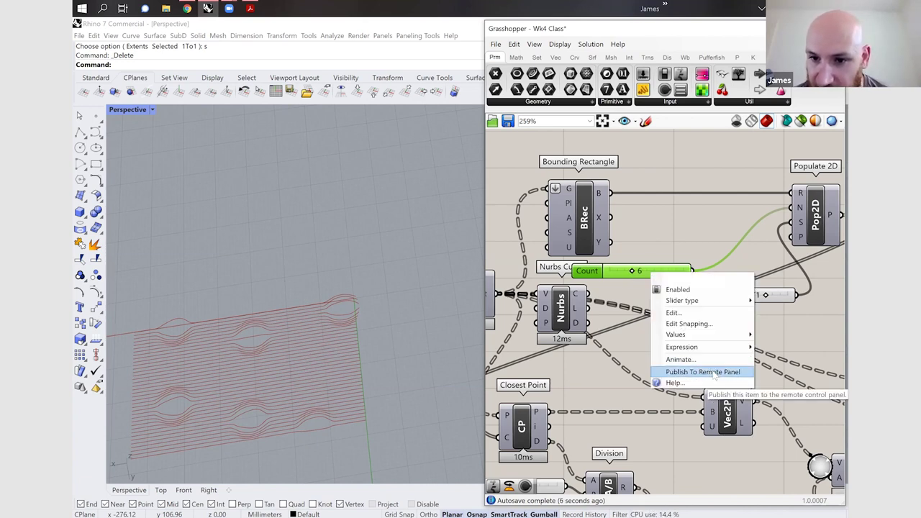
click(712, 373)
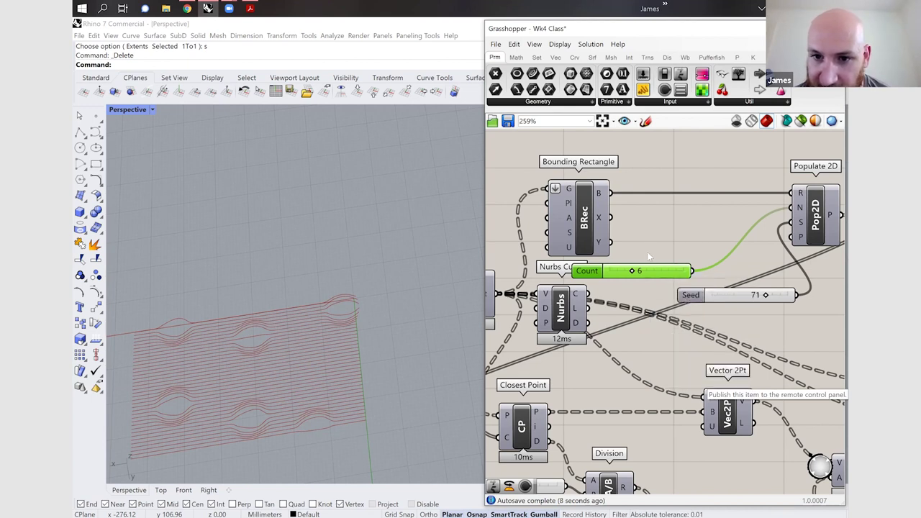
right_click(748, 298)
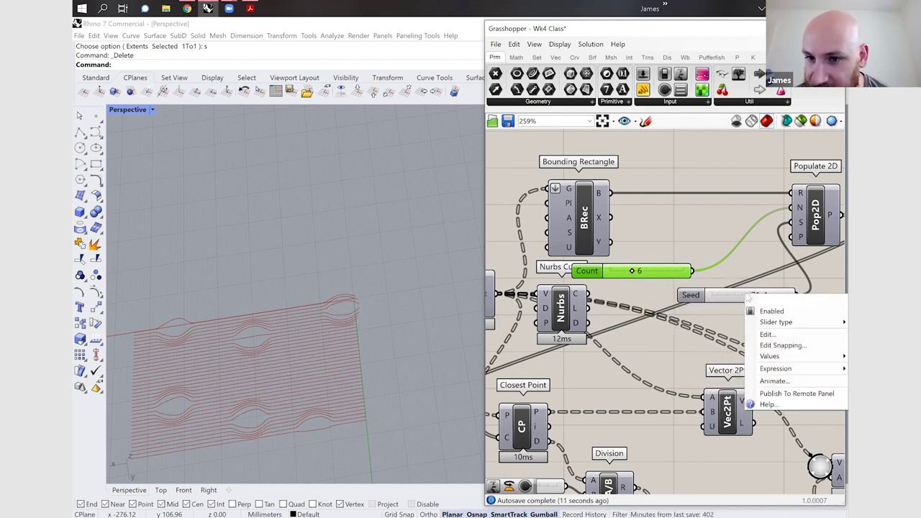
click(790, 392)
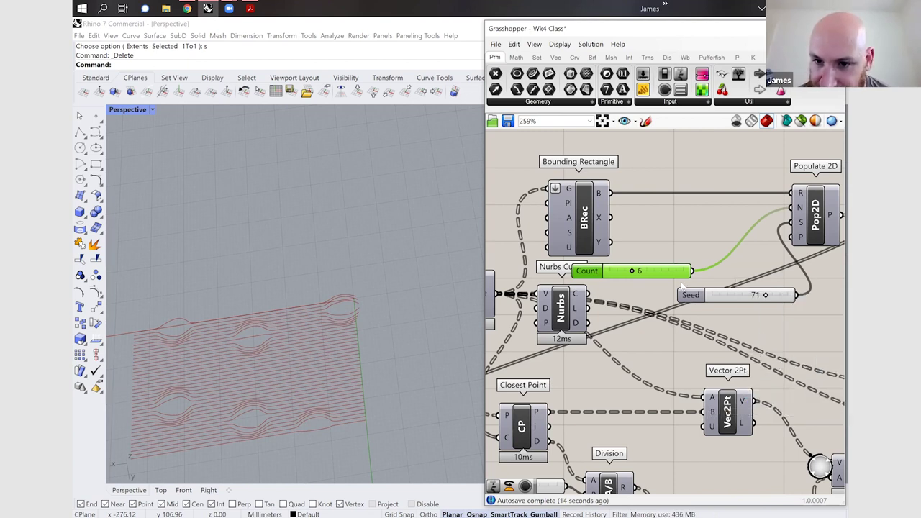
- Set the B slider of the Division component to 2.03 and publish it to the remote panel
scroll(682, 286, down, 6)
scroll(613, 382, up, 5)
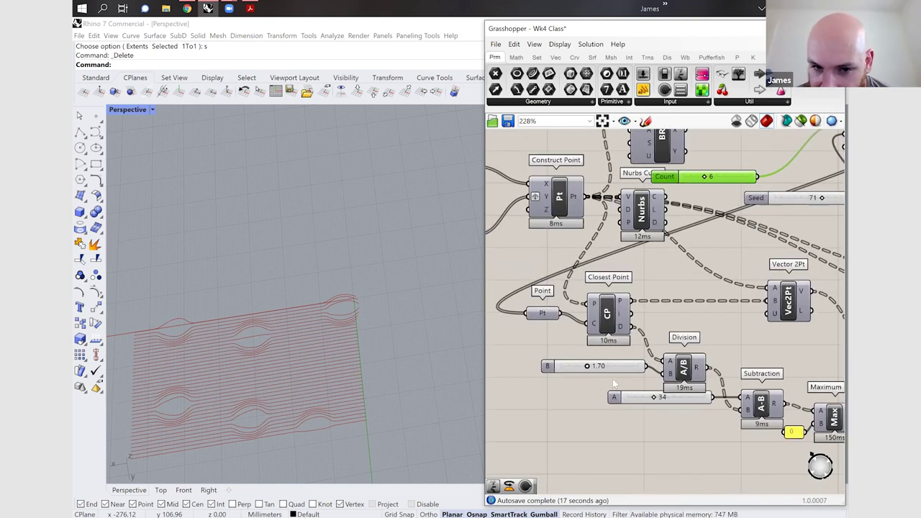
drag(633, 398, 626, 407)
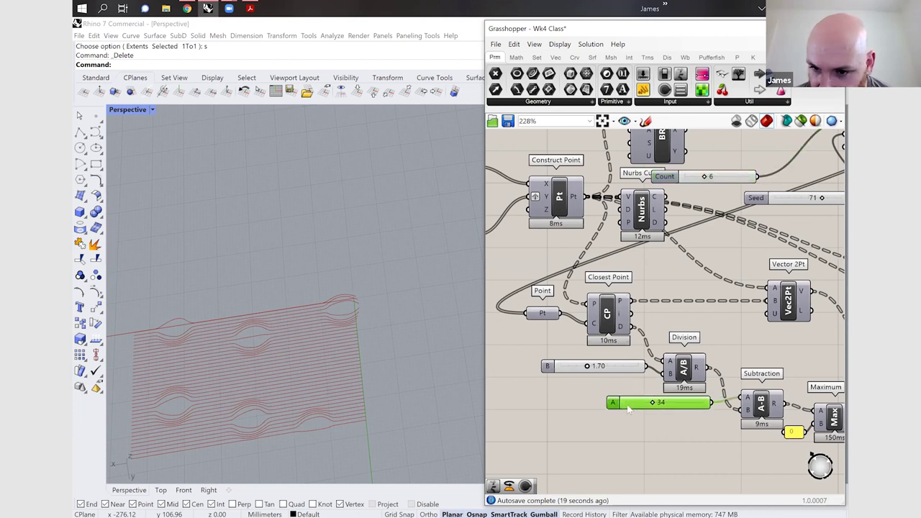
drag(601, 367, 595, 367)
right_click(602, 368)
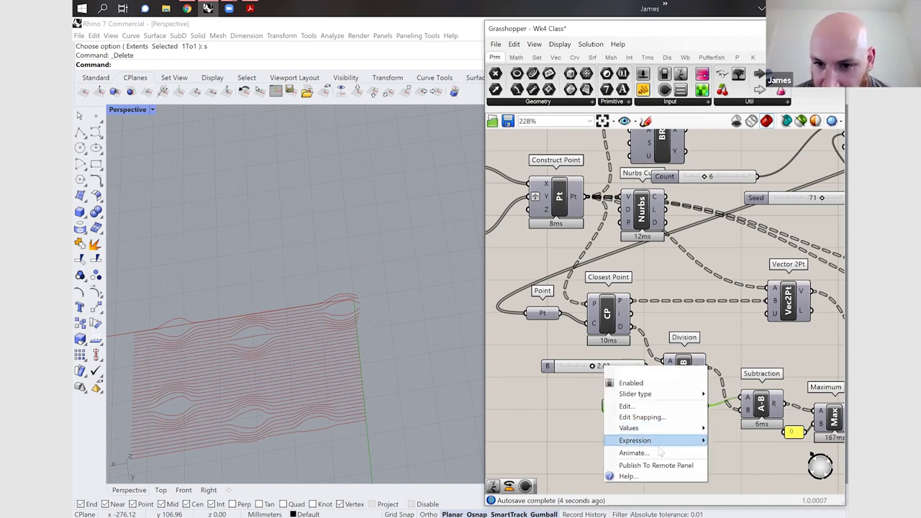
click(657, 465)
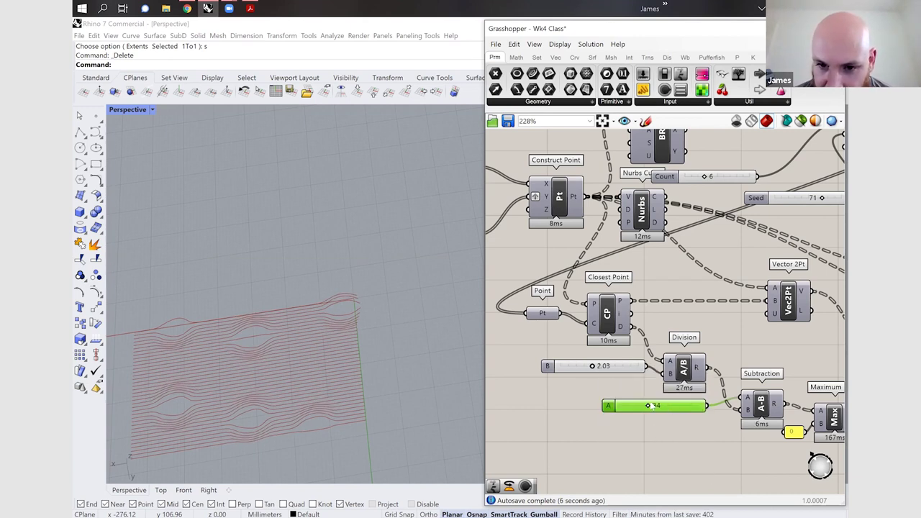
- Set the A slider of the Subtraction component to 45 and publish it to the remote panel
mouse_move(665, 412)
mouse_down()
mouse_move(654, 407)
mouse_move(678, 409)
mouse_up()
right_click(678, 411)
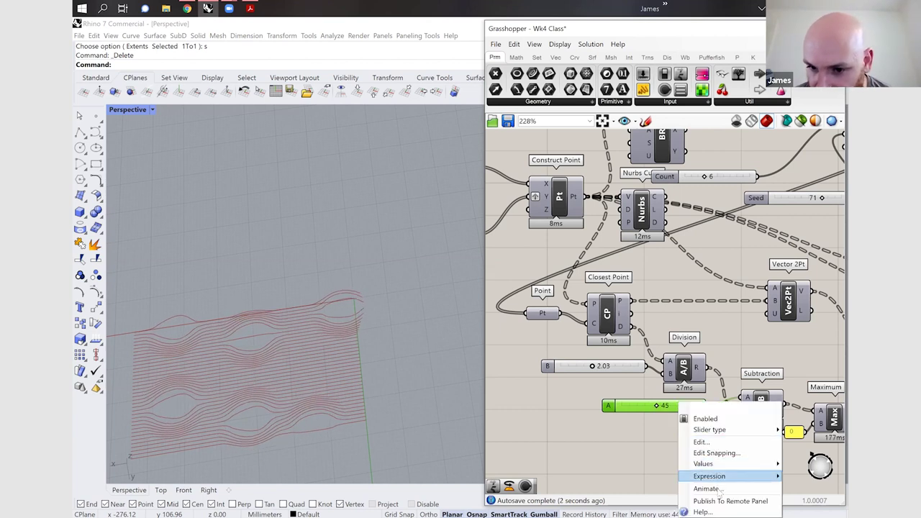
key(Escape)
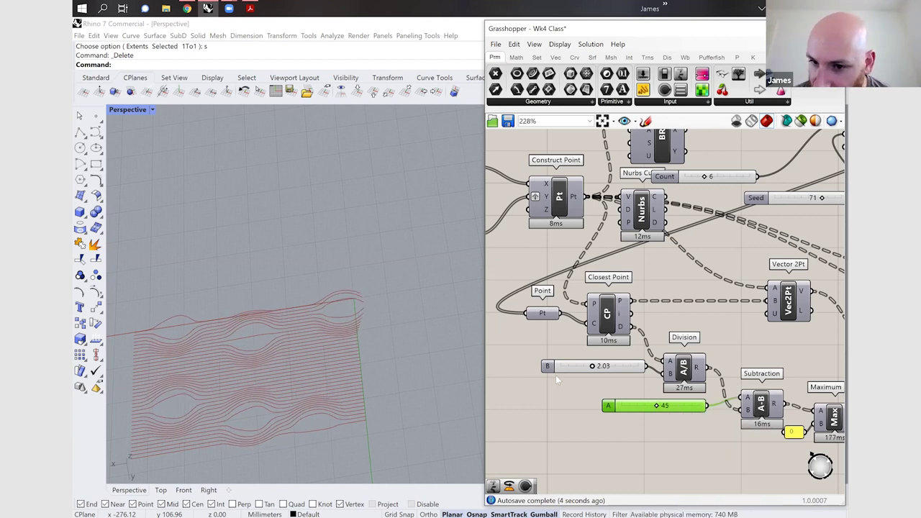
scroll(556, 375, down, 4)
scroll(626, 368, down, 3)
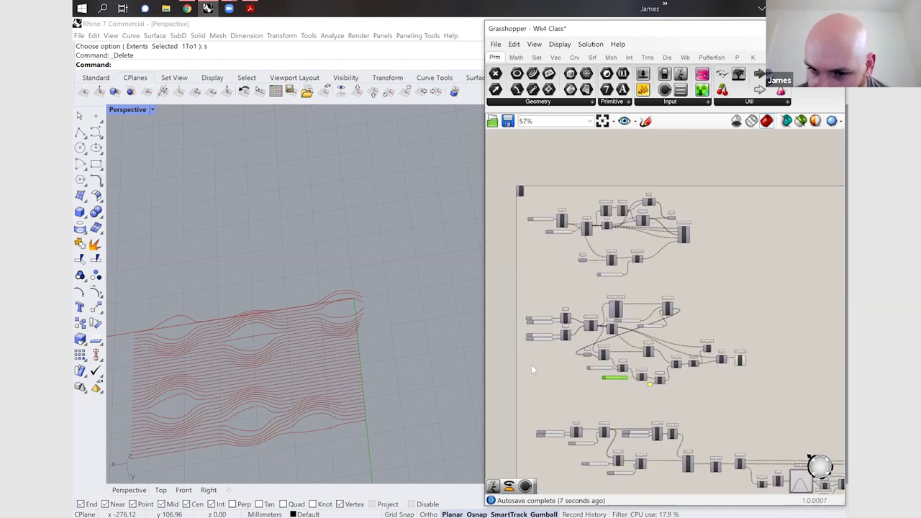
scroll(528, 363, up, 4)
scroll(543, 254, up, 3)
scroll(543, 258, up, 2)
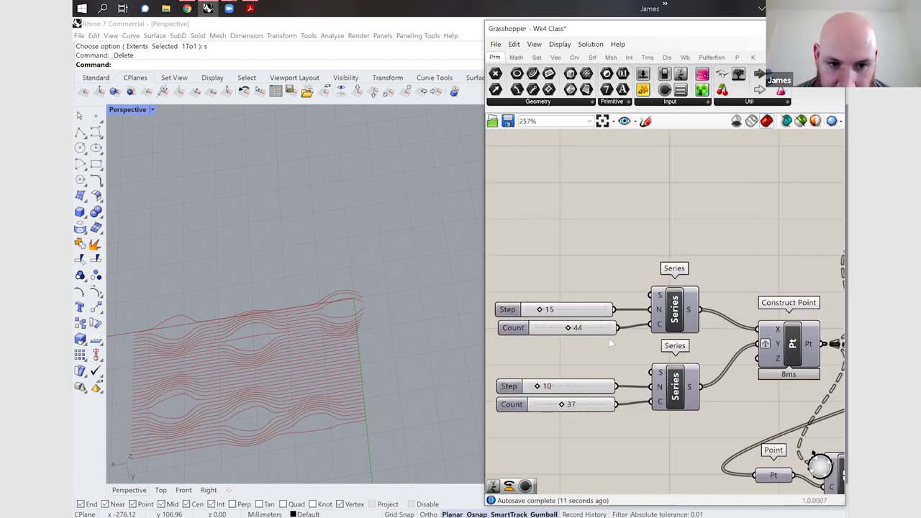
scroll(583, 295, down, 3)
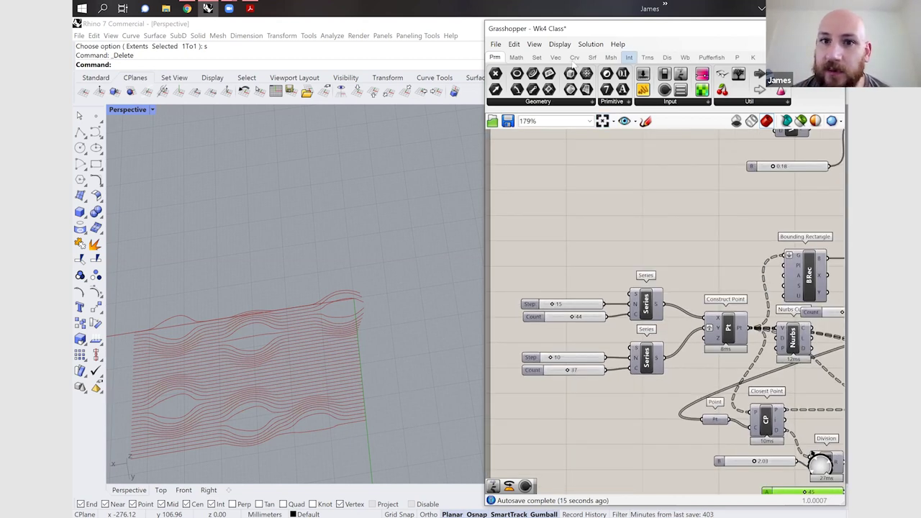
- Open the Remote Control Panel, dock it beside the Rhino viewport and minimise the Grasshopper window
click(534, 46)
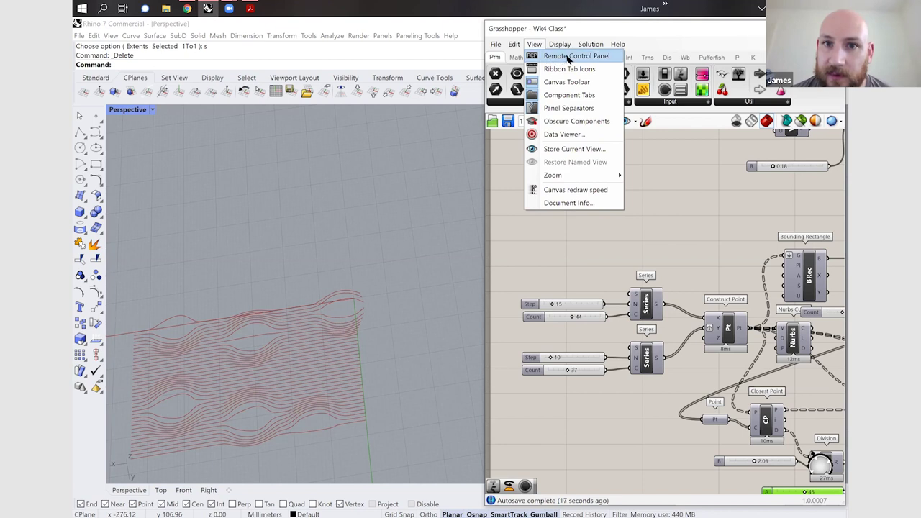
click(569, 56)
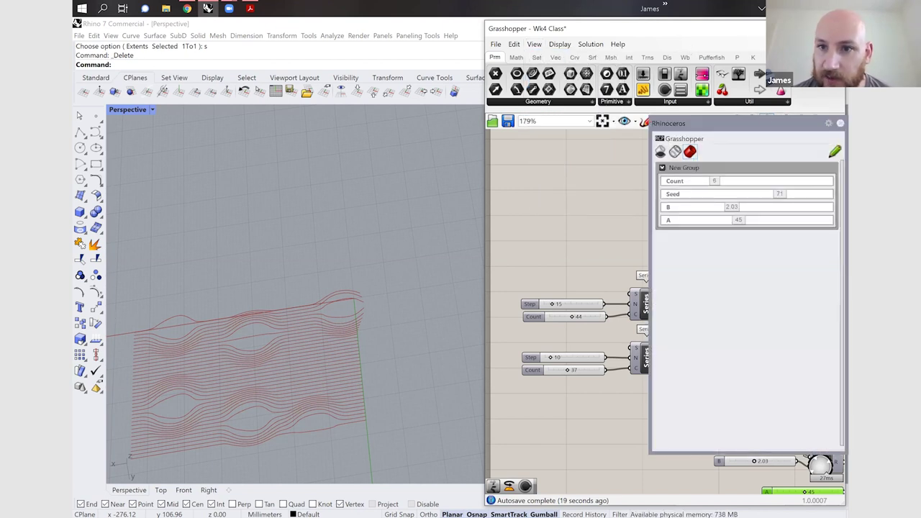
drag(759, 121, 845, 117)
click(779, 29)
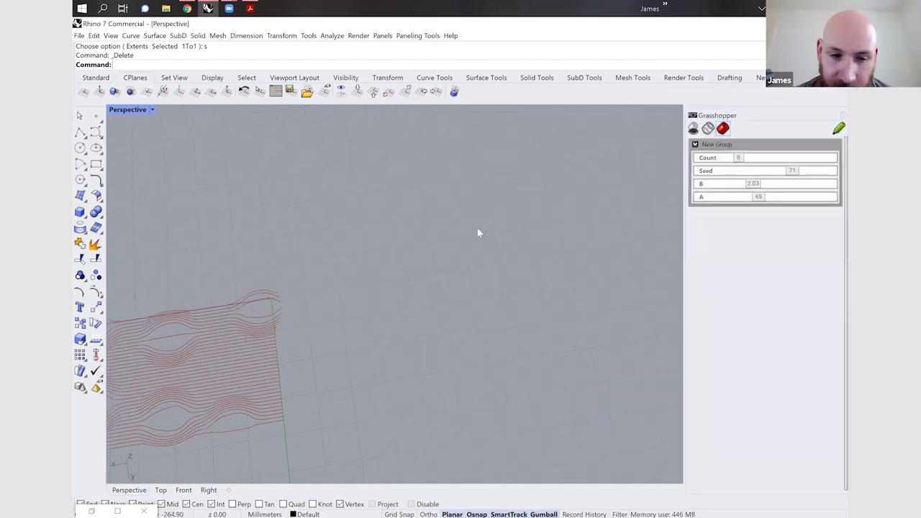
scroll(359, 281, down, 3)
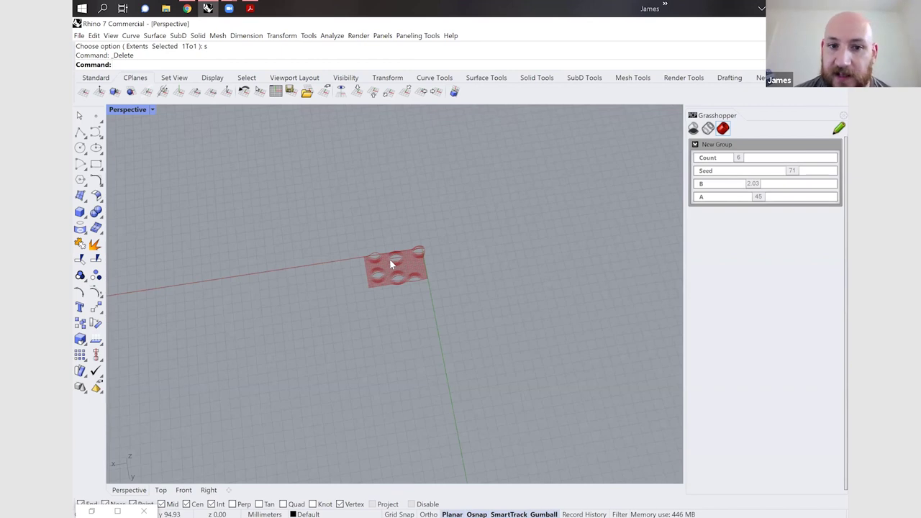
scroll(389, 260, up, 4)
scroll(389, 261, up, 3)
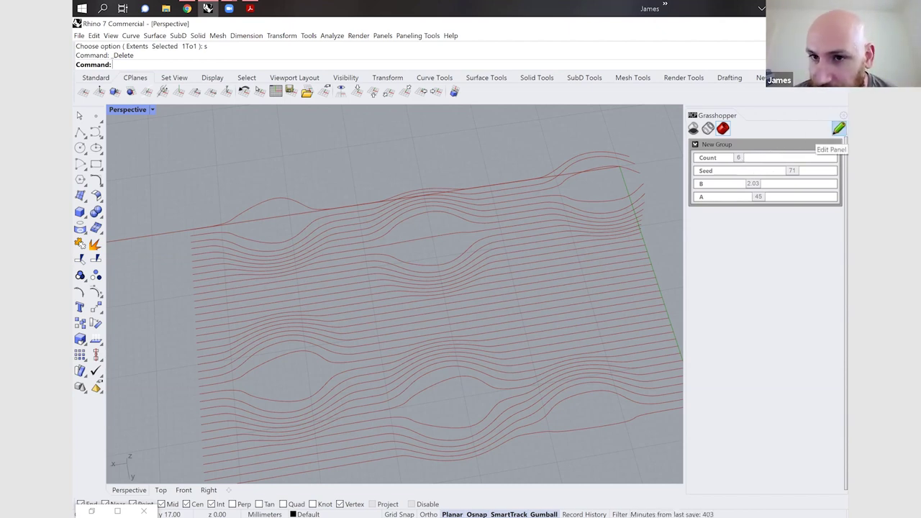
- Add a group named Strength to the Remote Control Panel and move the A and B sliders into it
click(839, 129)
click(824, 128)
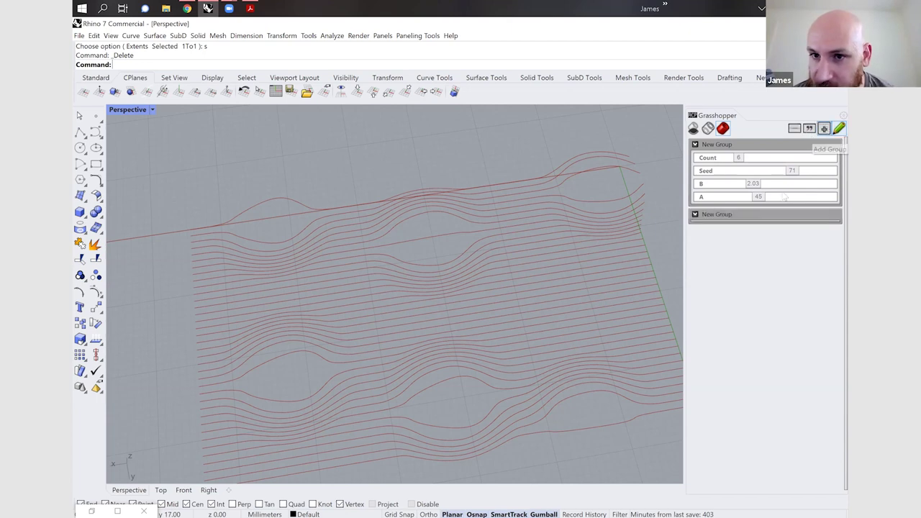
click(726, 218)
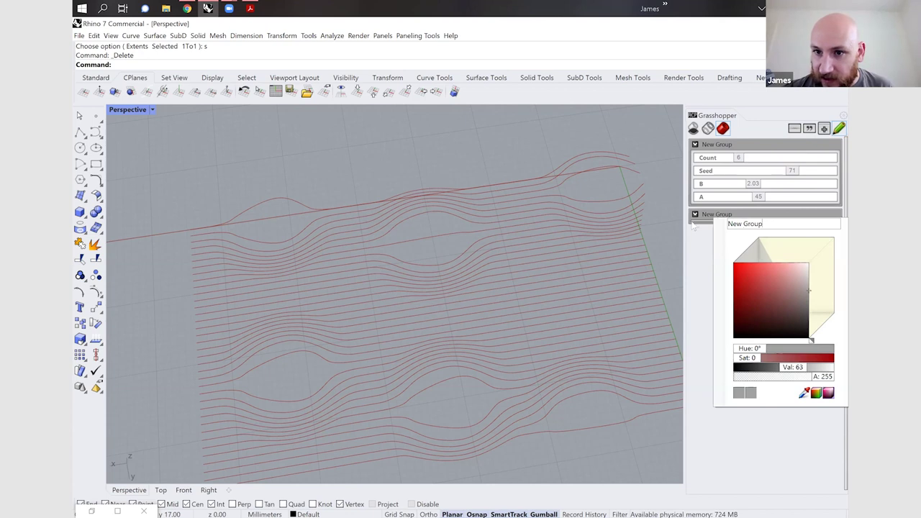
key(ctrl+a)
text(Strength)
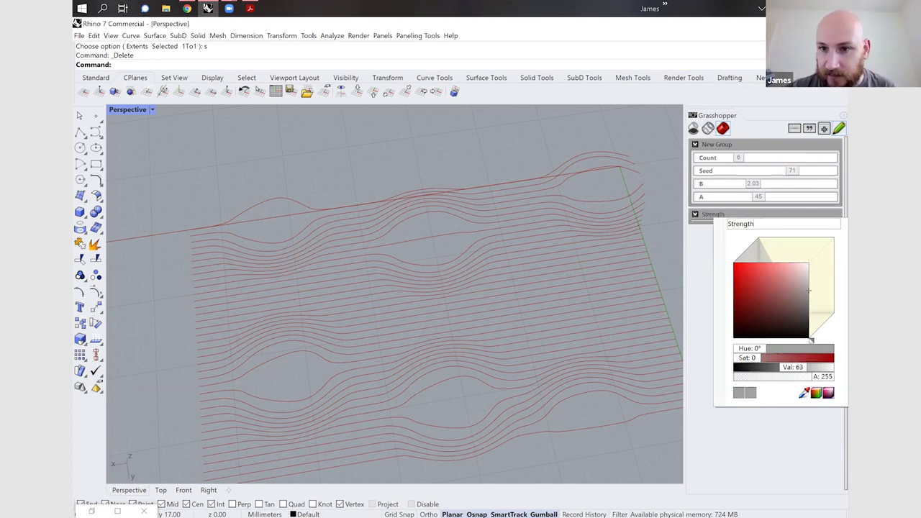
key(Return)
drag(718, 223, 718, 226)
drag(720, 184, 720, 225)
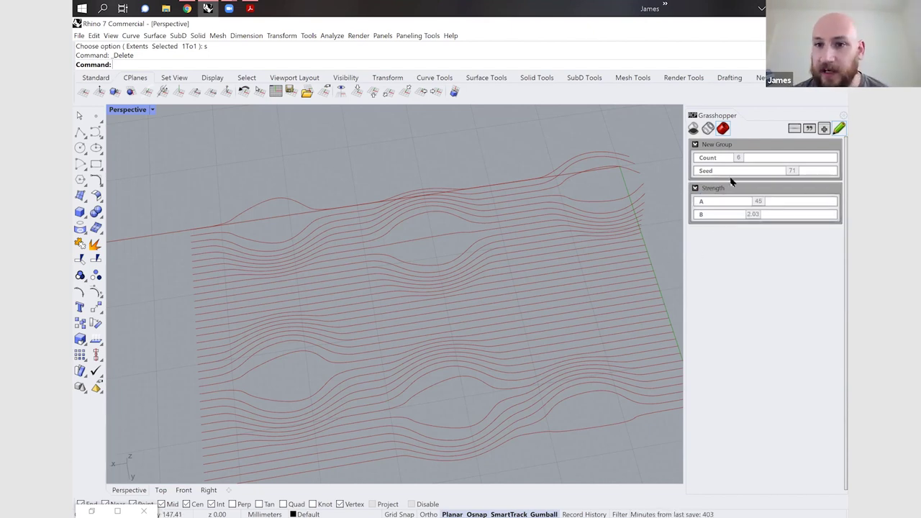
- Vary the published Populate 2D sliders from the Remote Control Panel, setting Count to 3 and Seed to 65
drag(741, 158, 736, 159)
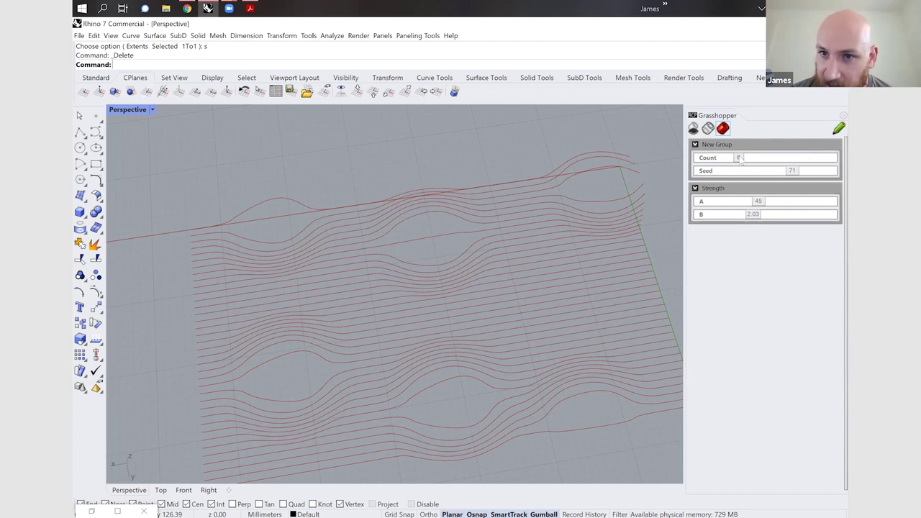
drag(751, 157, 732, 164)
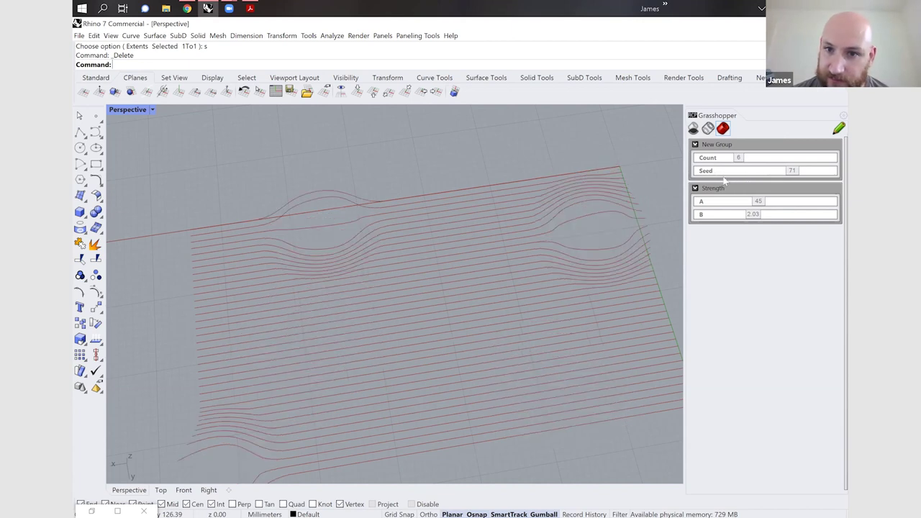
drag(776, 173, 797, 172)
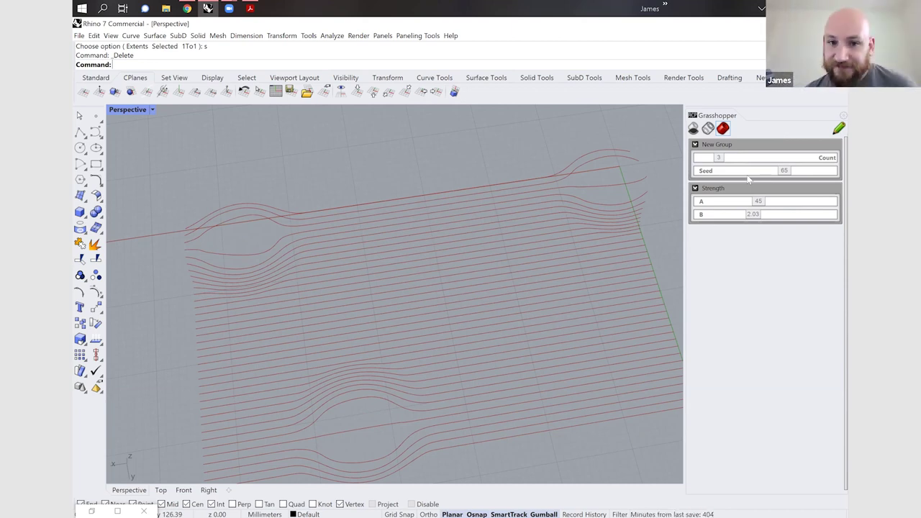
scroll(540, 208, down, 5)
scroll(542, 209, up, 5)
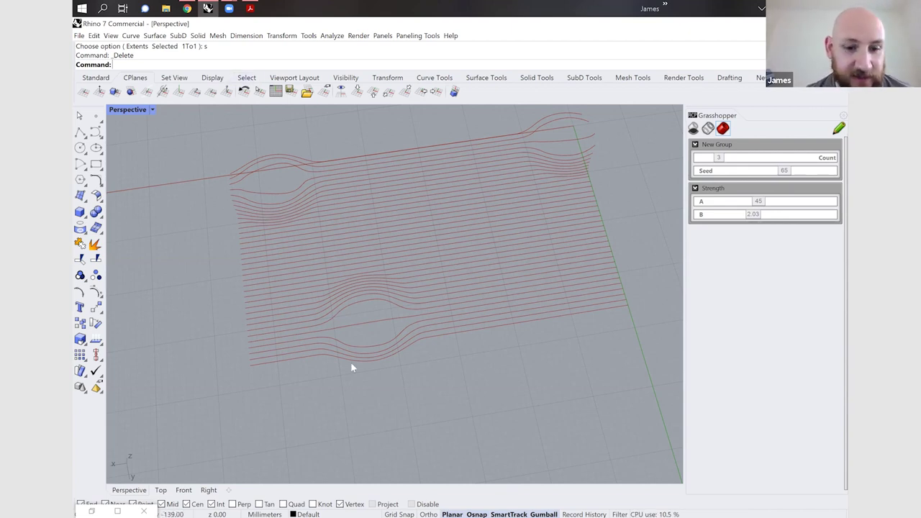
- Restore the Grasshopper window and move the Factor slider of Unit Z beneath the Nurbs Curve in the extrusion definition
click(92, 511)
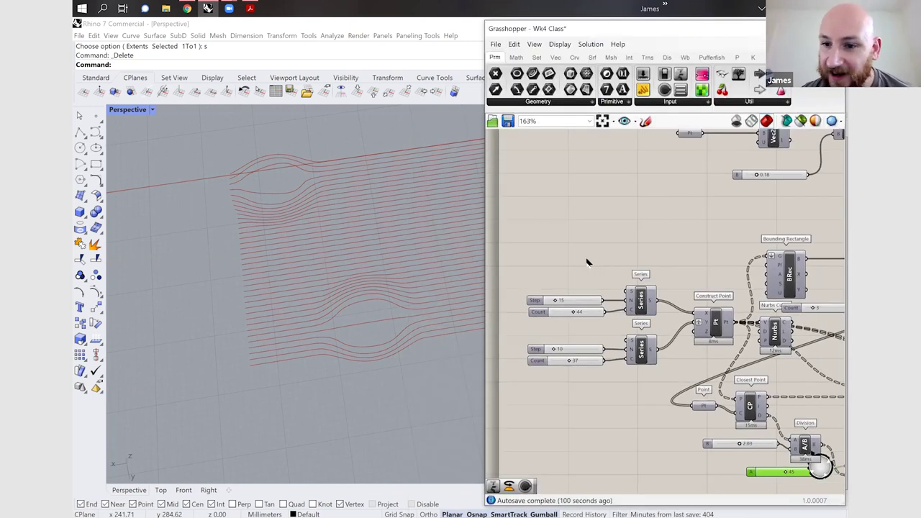
scroll(586, 262, down, 10)
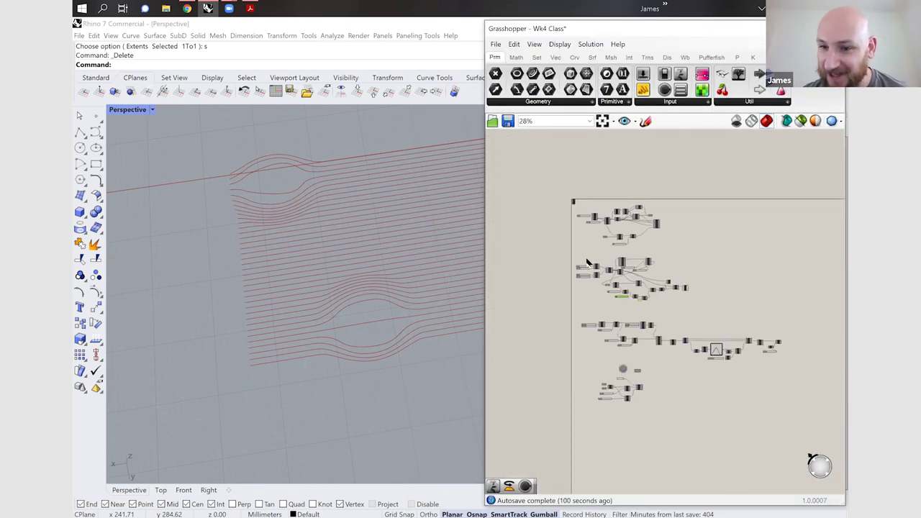
scroll(684, 327, up, 5)
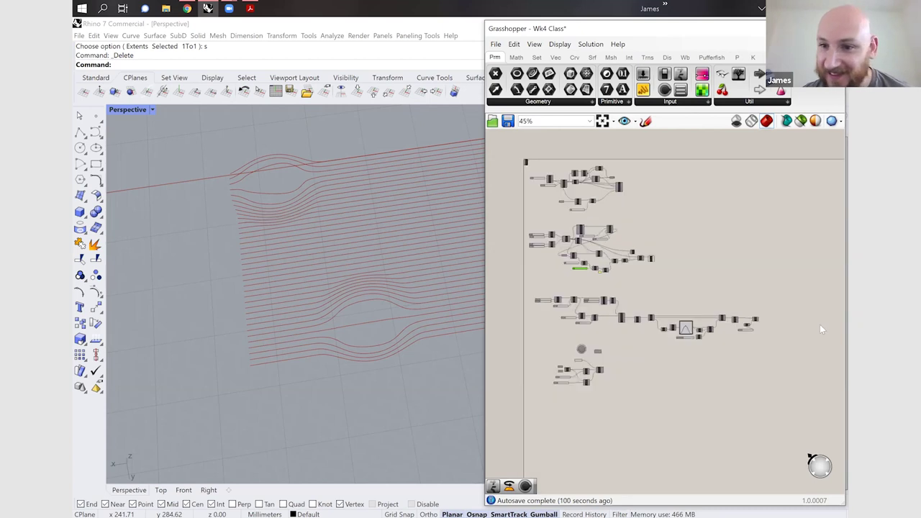
scroll(758, 335, up, 2)
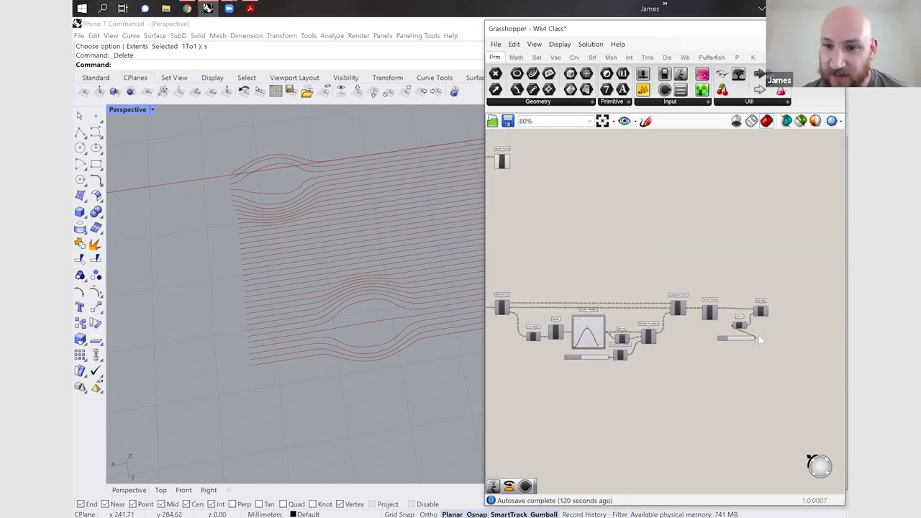
scroll(768, 297, up, 4)
drag(673, 429, 580, 415)
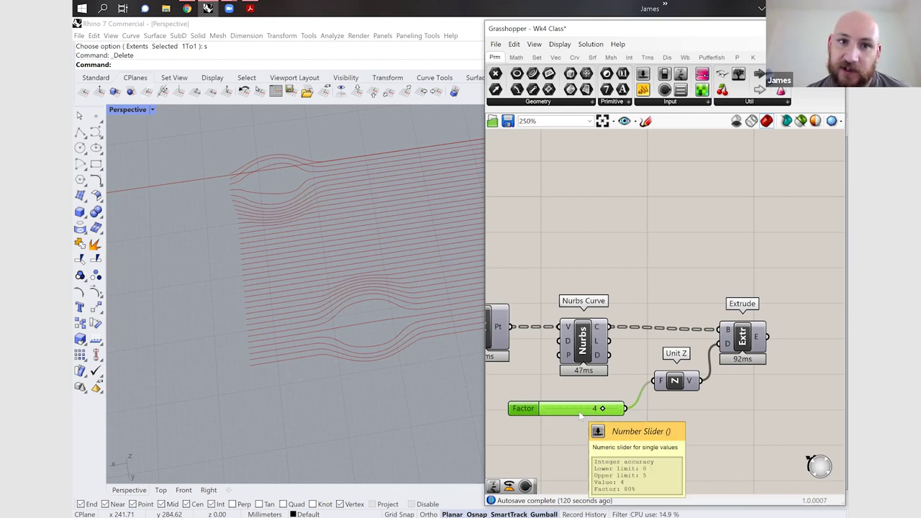